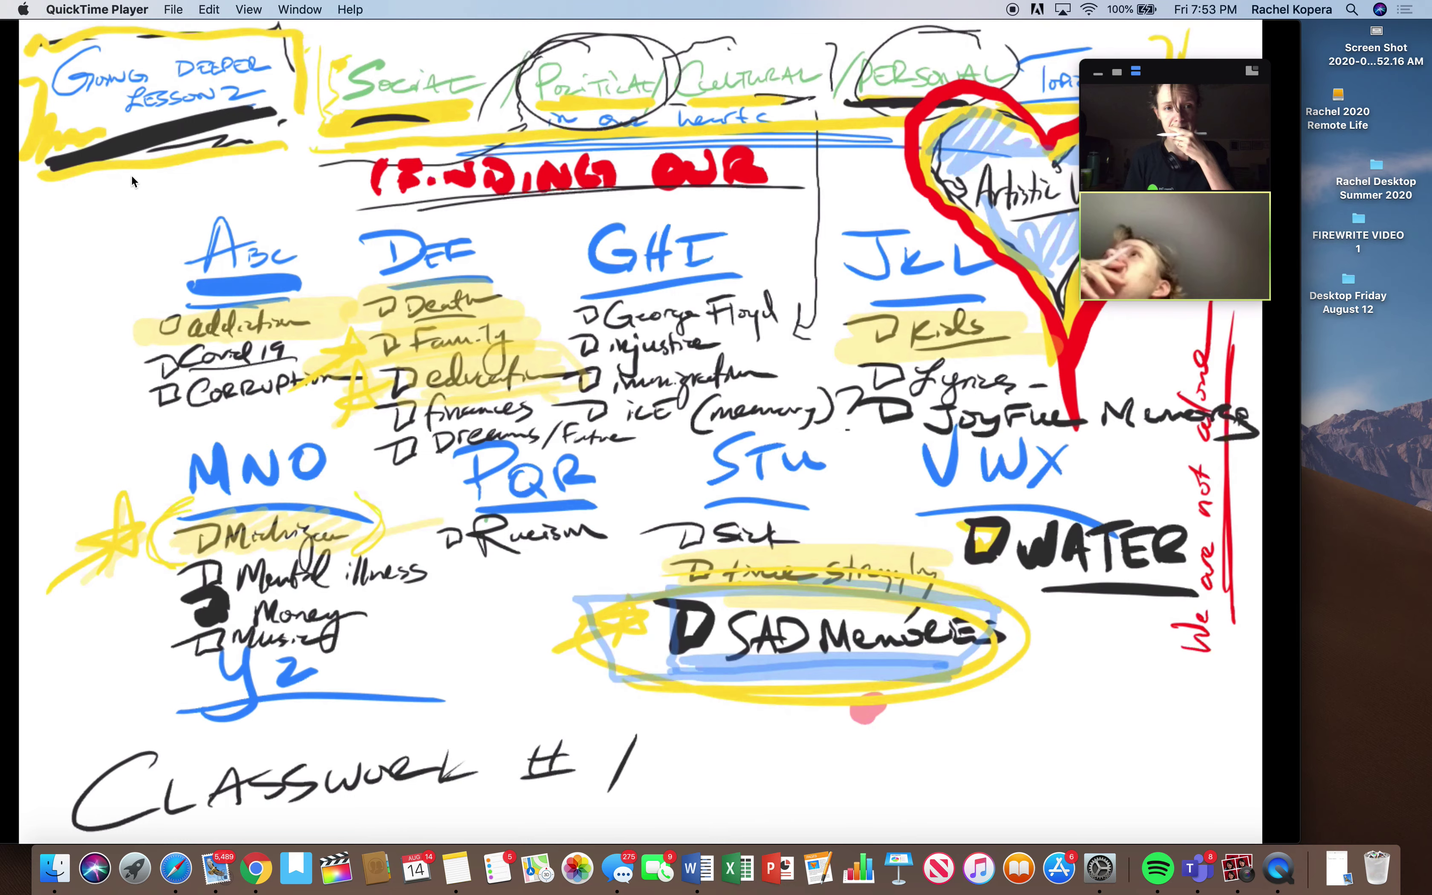
Step: Preview the Going Deeper, ABC chart demo and teaching videos files in Finder
key("ctrl+Right")
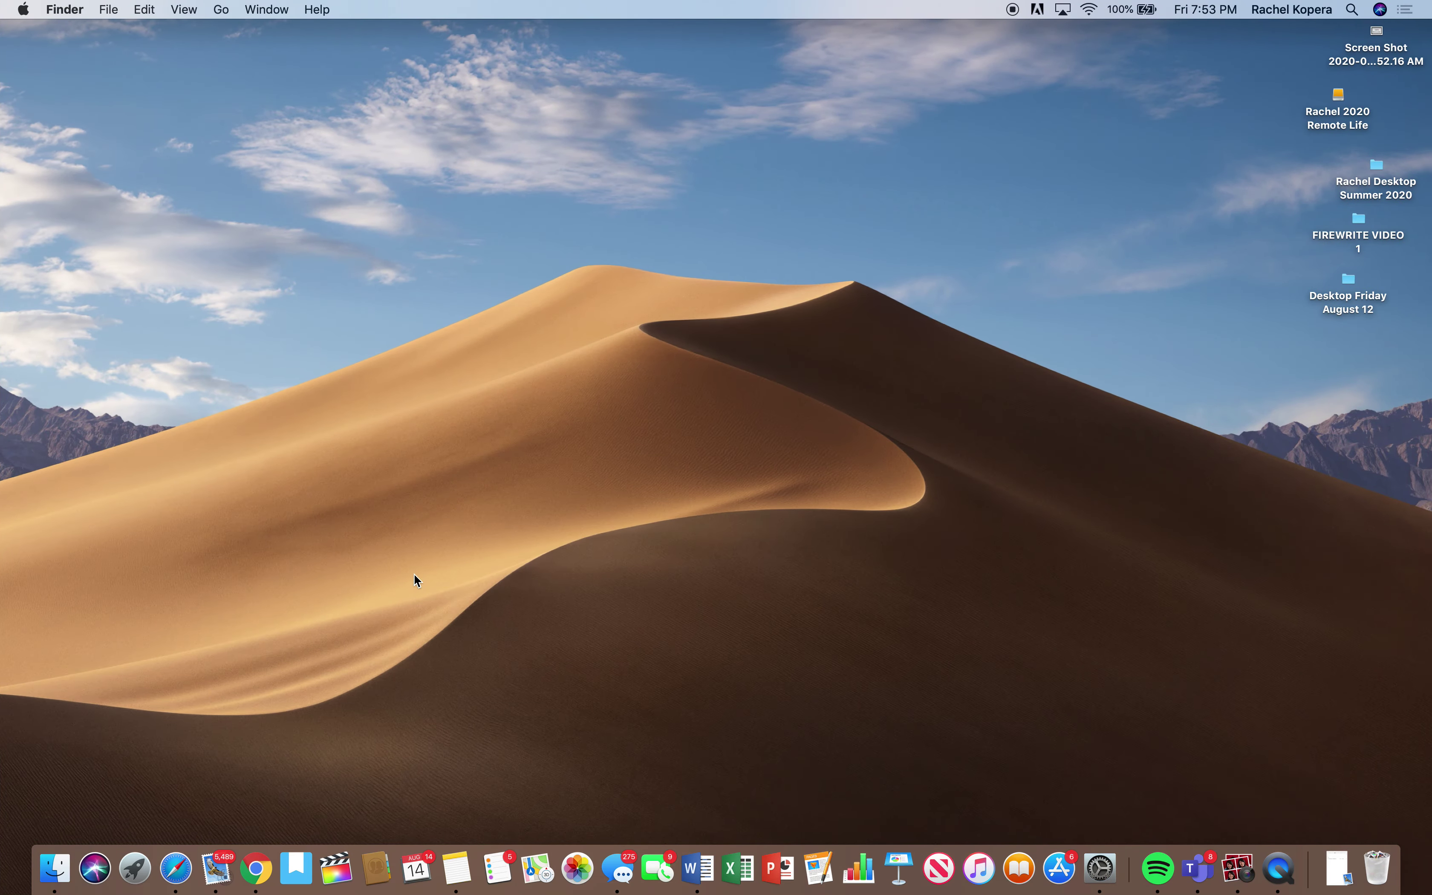
key("ctrl+Left")
key("ctrl+Up")
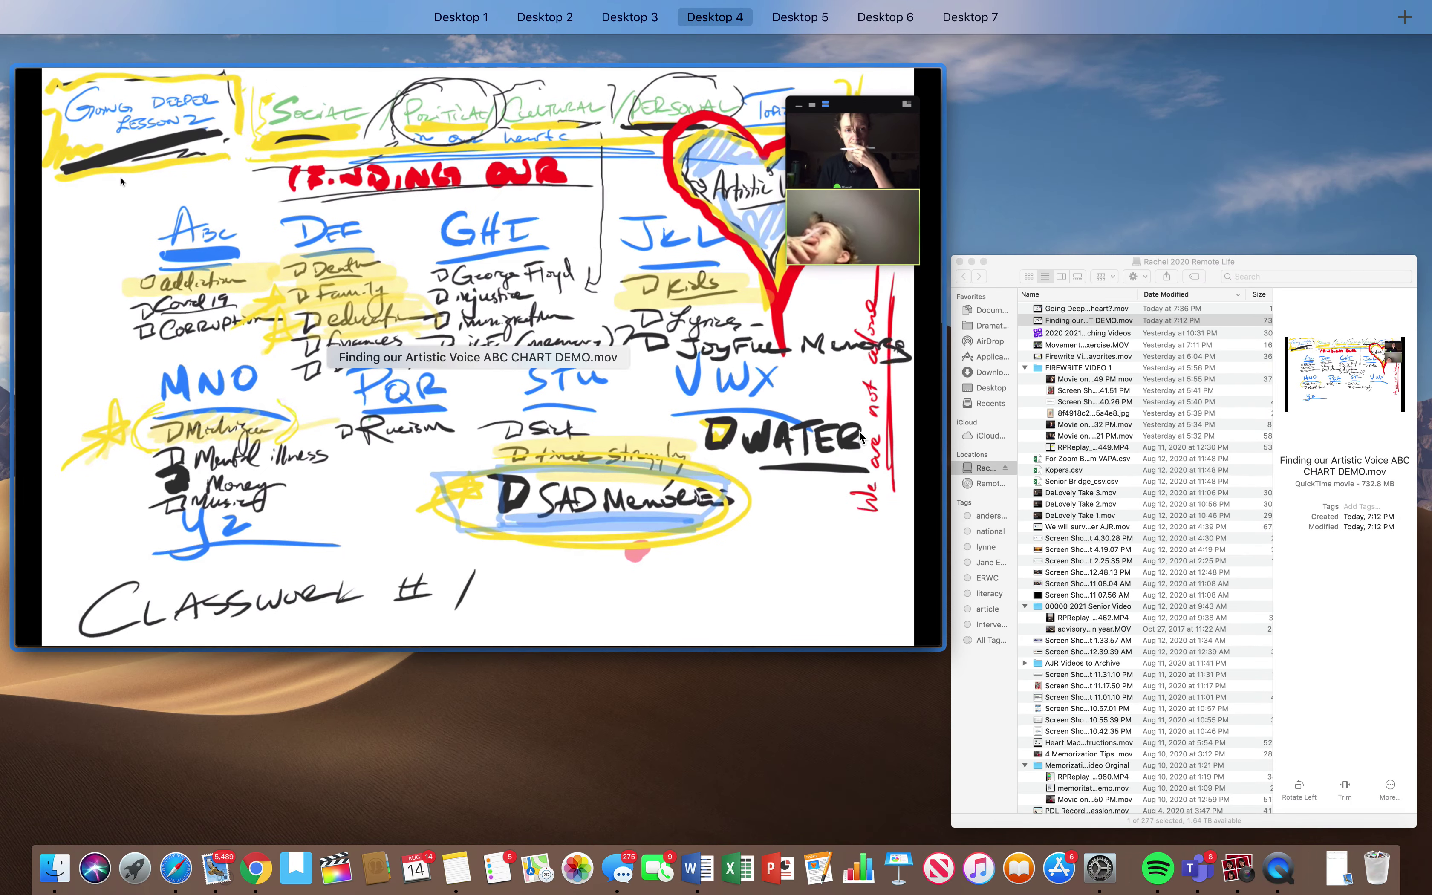
left_click(1070, 315)
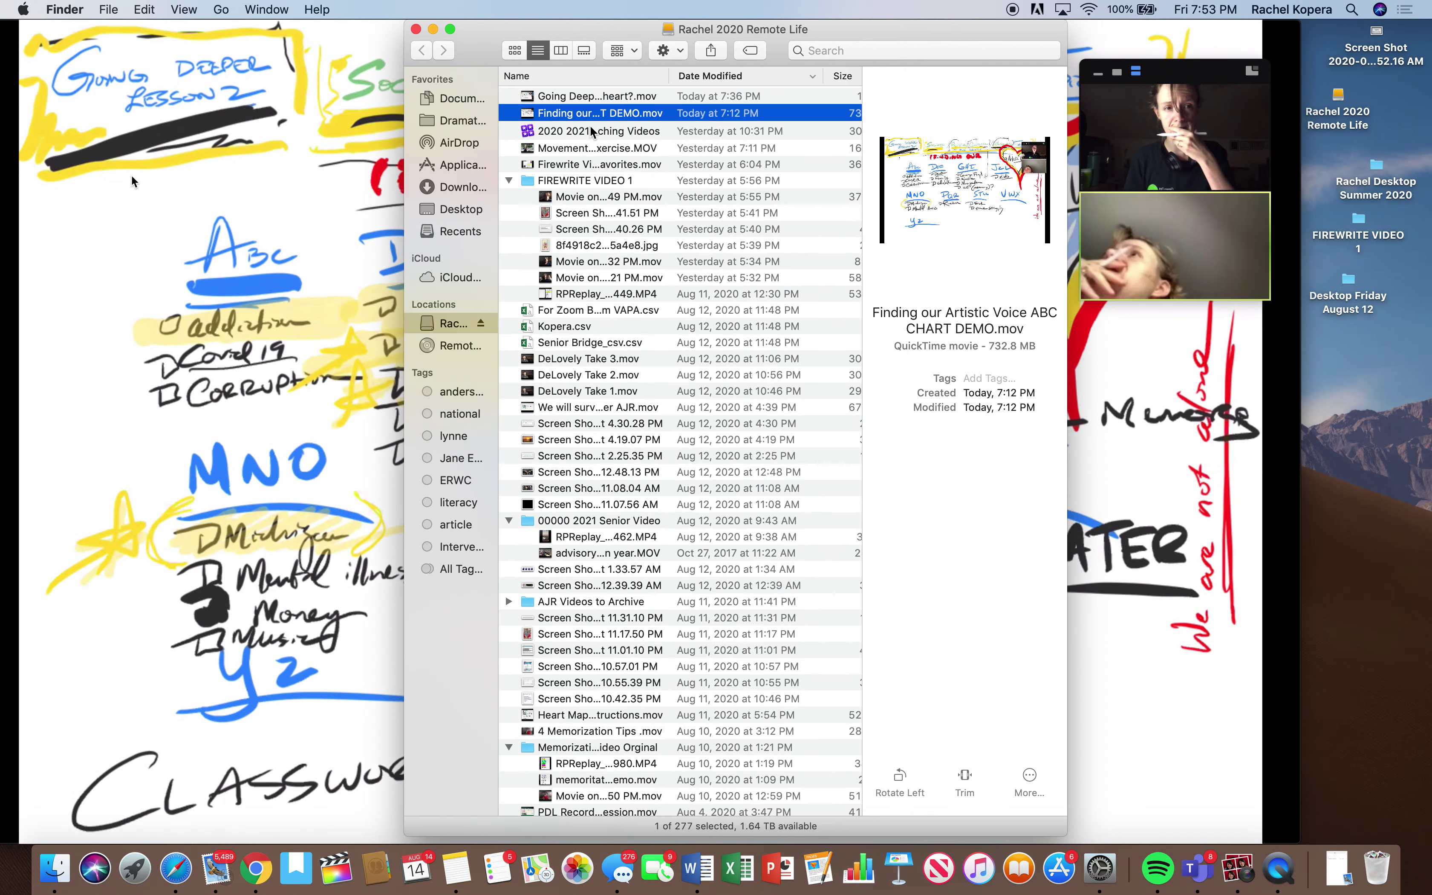
left_click(575, 103)
key("Down")
key("space")
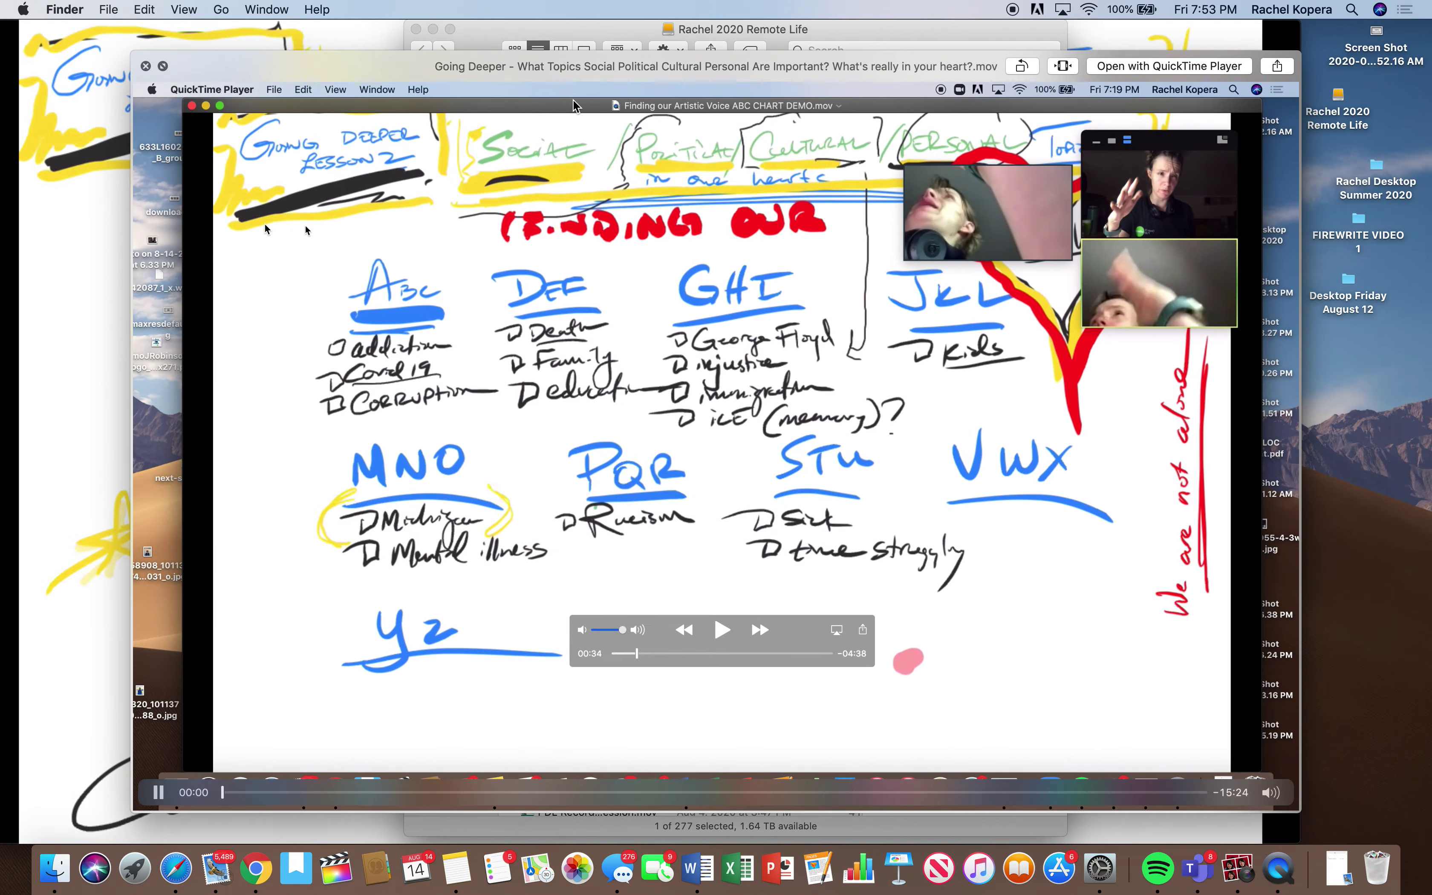
key("Down")
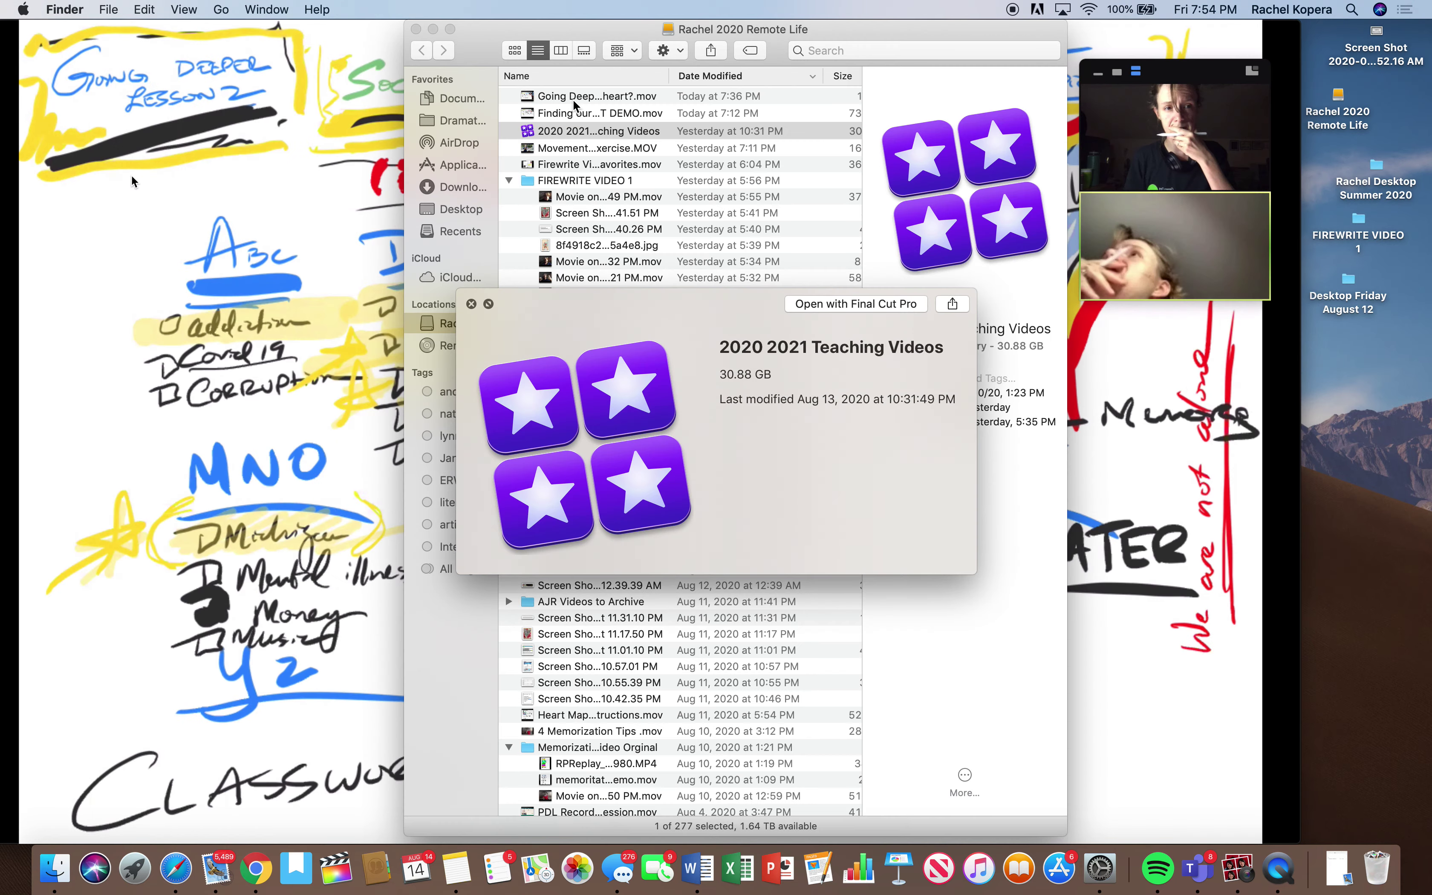
key("Up")
key("Up")
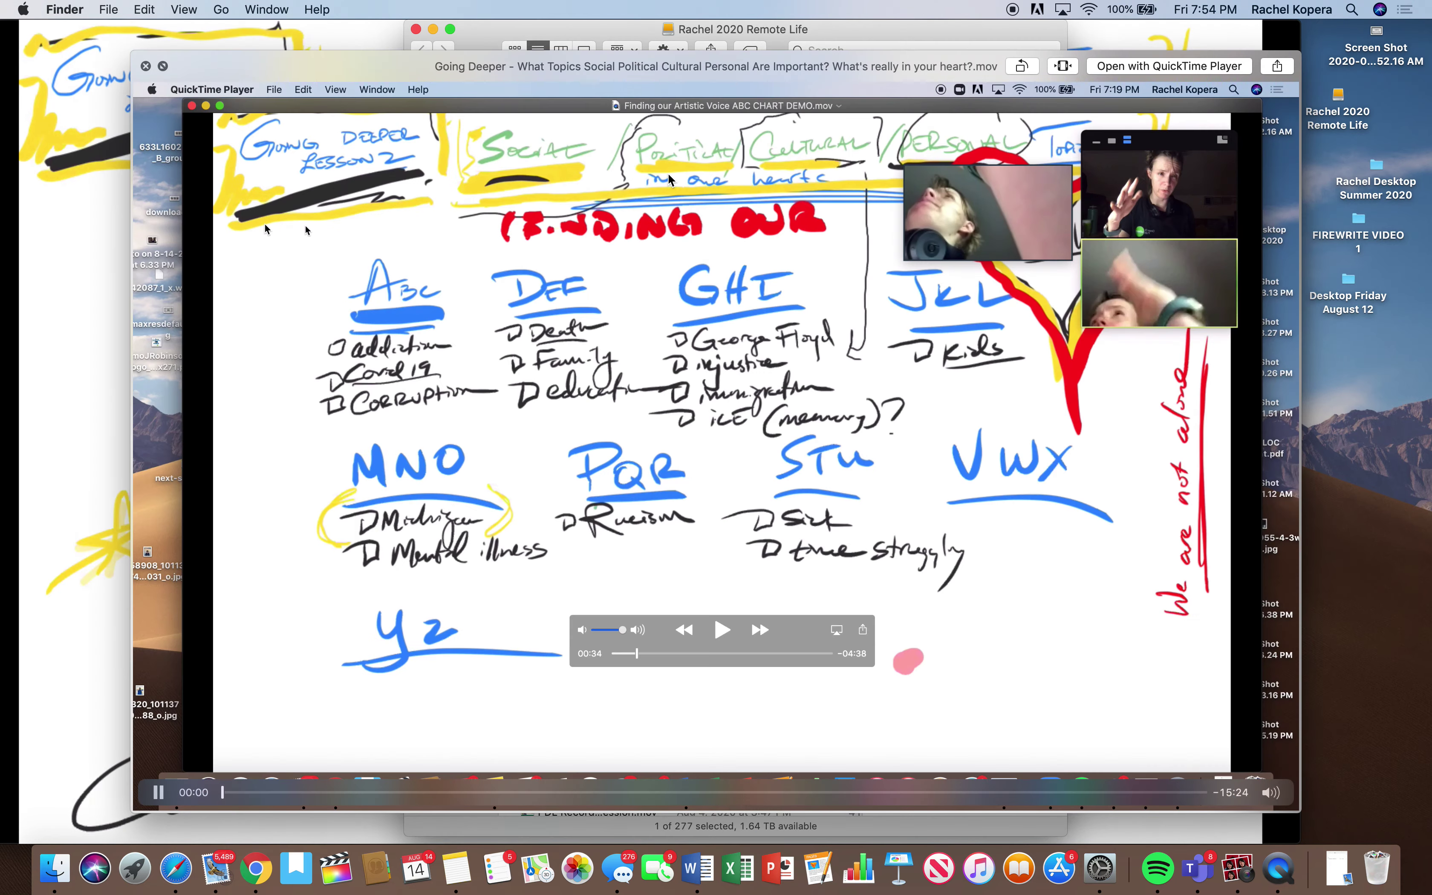
Step: Move to the desktop space holding the slides and make Finder active
key("ctrl+Right")
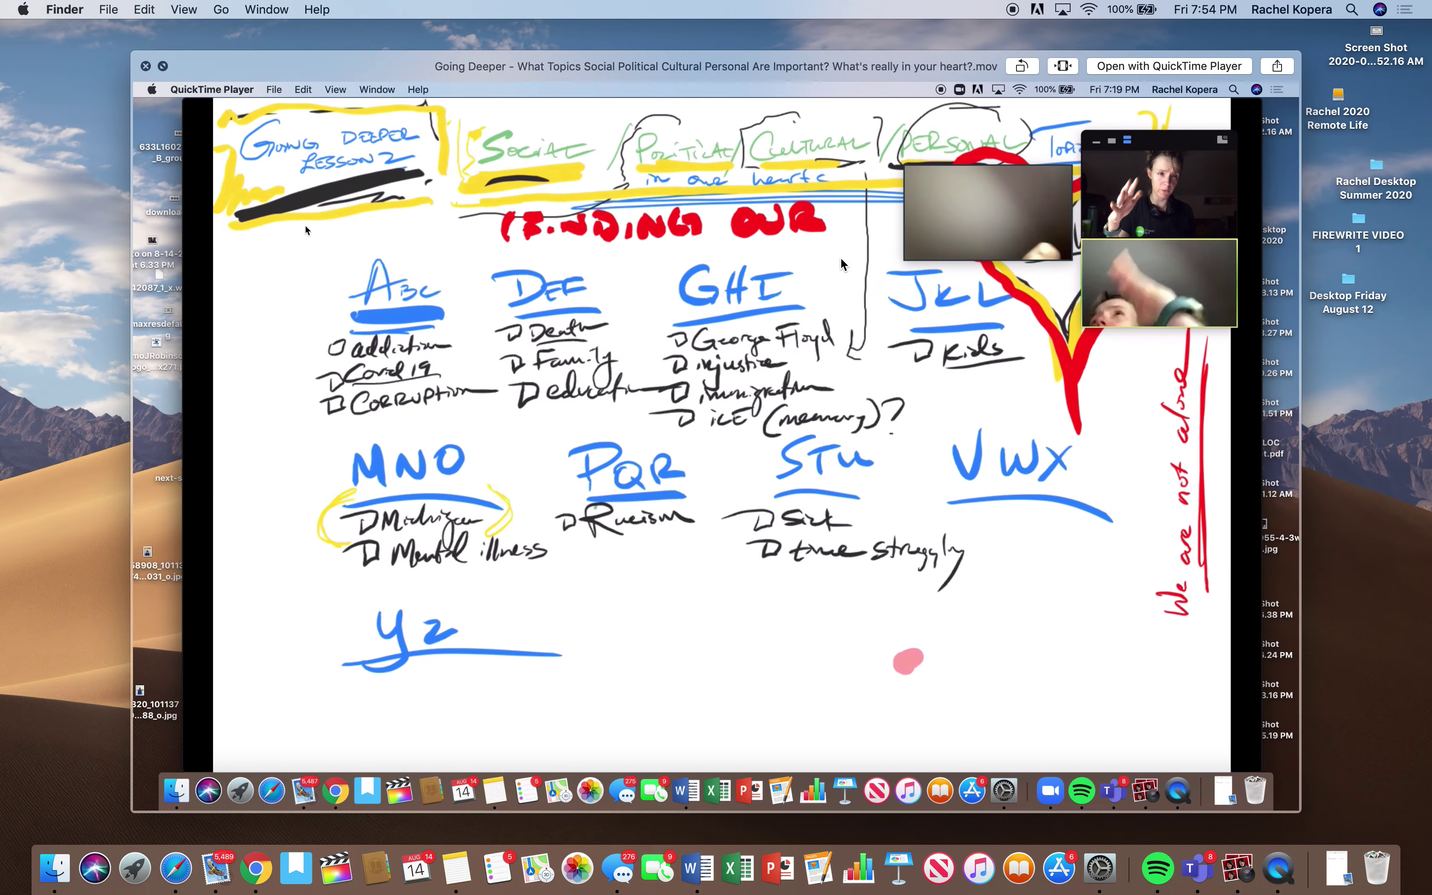
key("ctrl+Up")
left_click(761, 48)
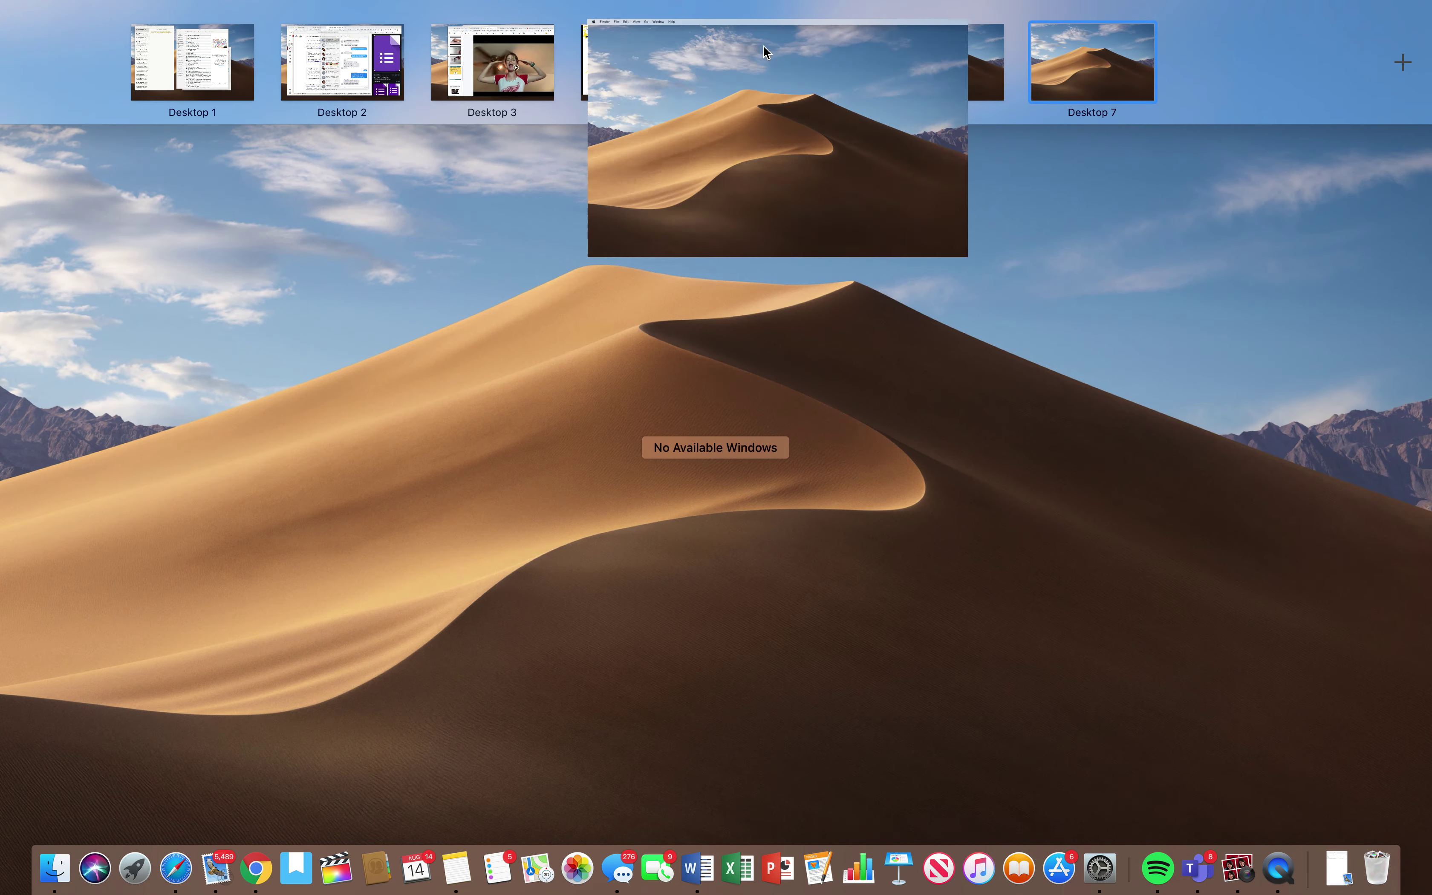
key("ctrl+Right")
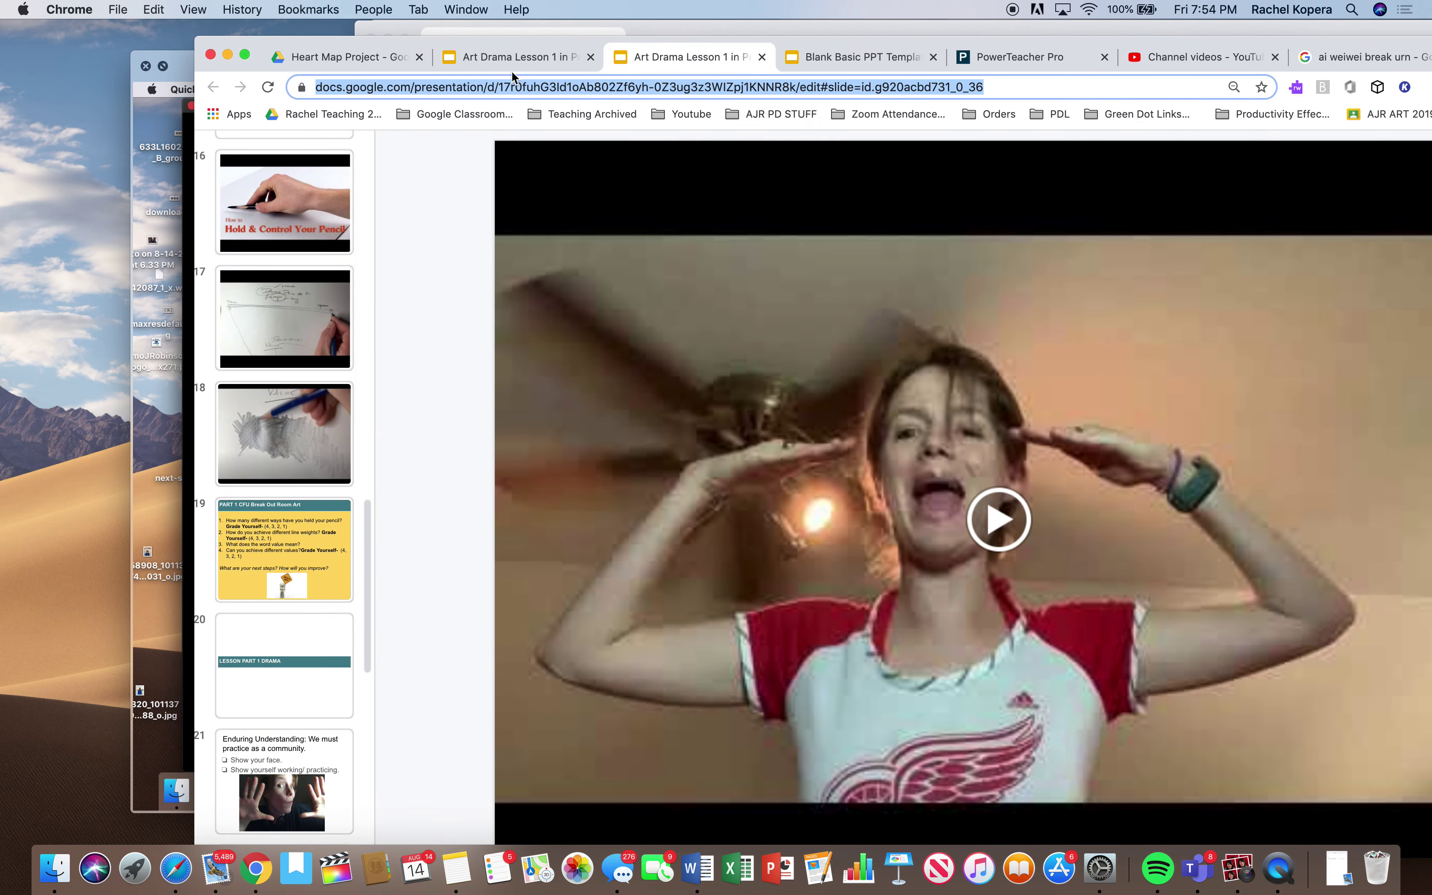
left_click(78, 155)
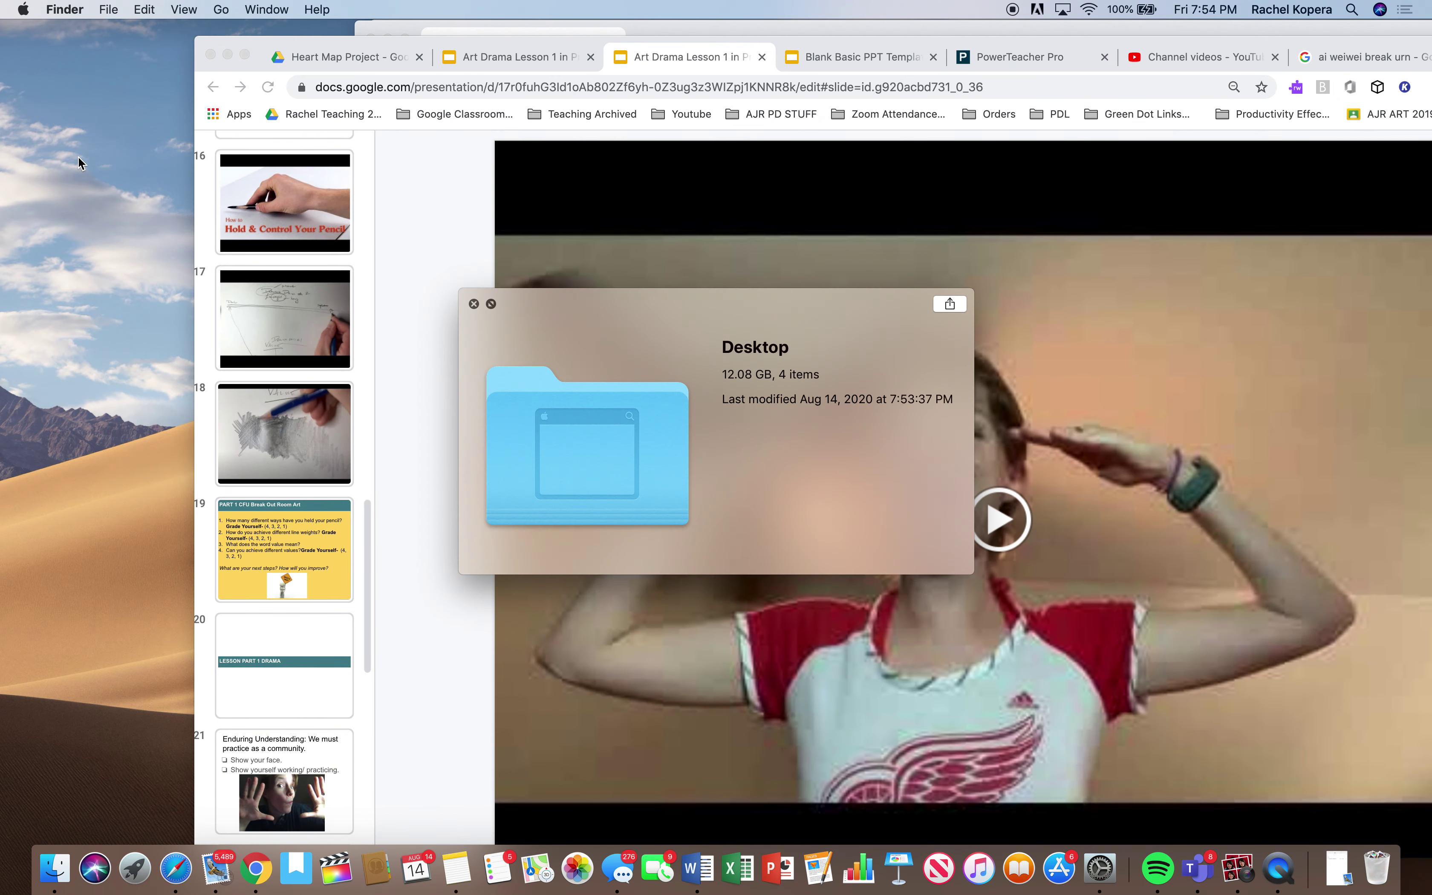
Step: In a new Finder window, go to Downloads and select the heart map sketch image
key("super+n")
left_click(736, 237)
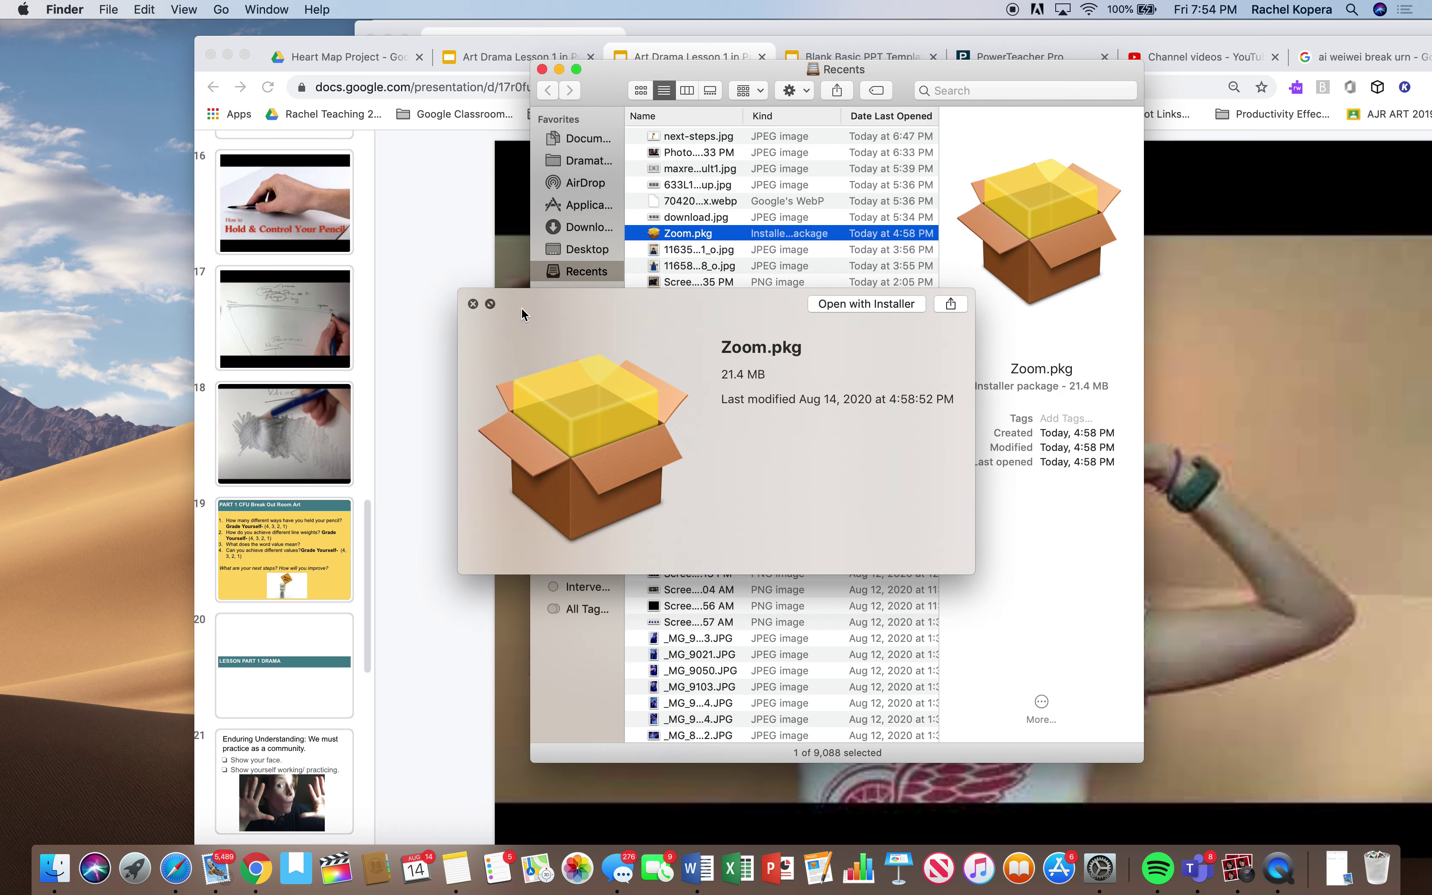
left_click(472, 305)
left_click(580, 230)
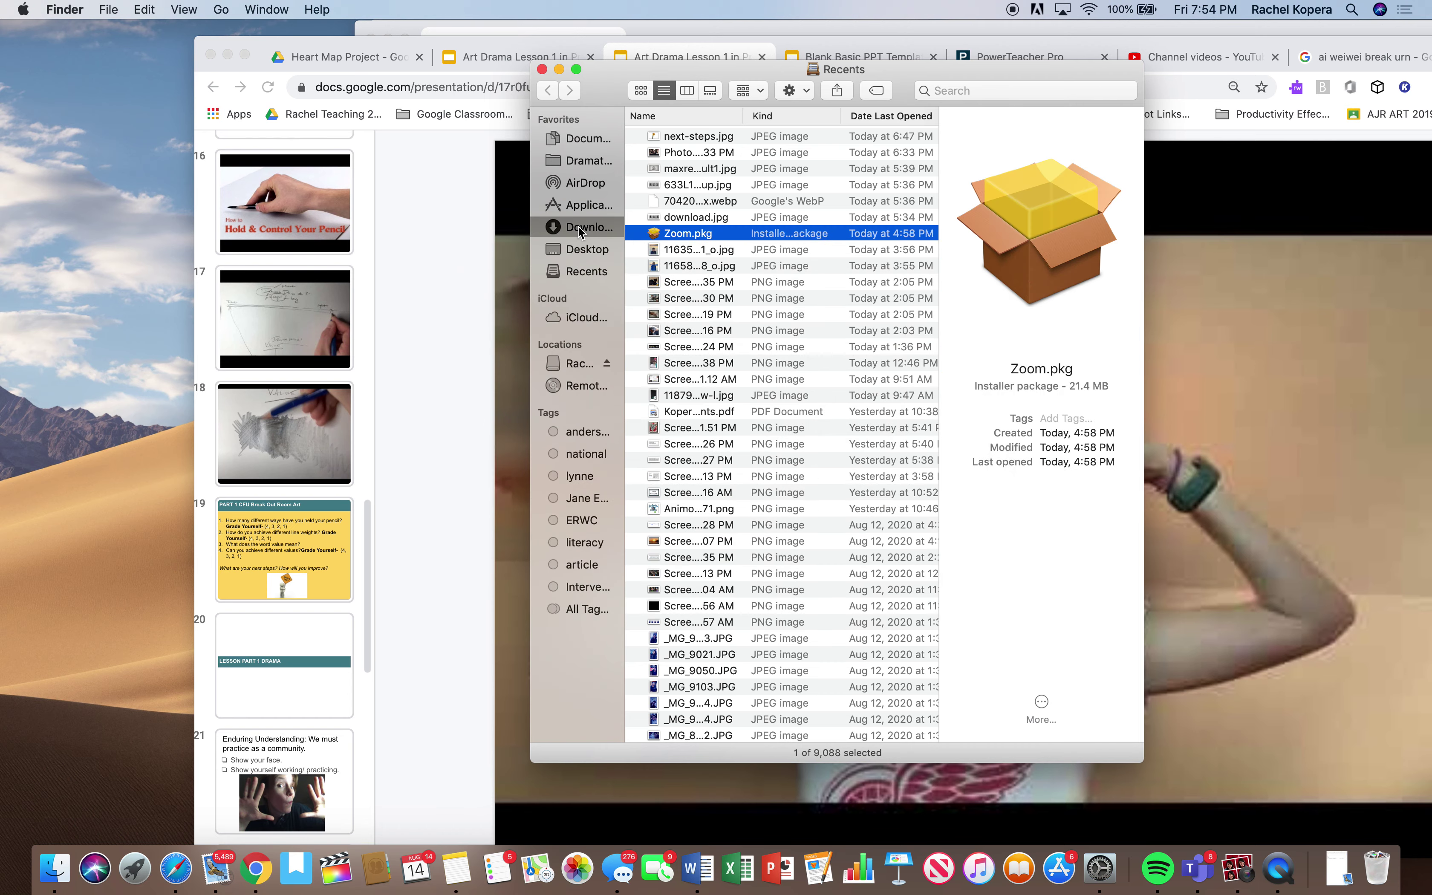
left_click(679, 142)
Step: Quick Look the heart map sketch, then move and shrink its preview
key("space")
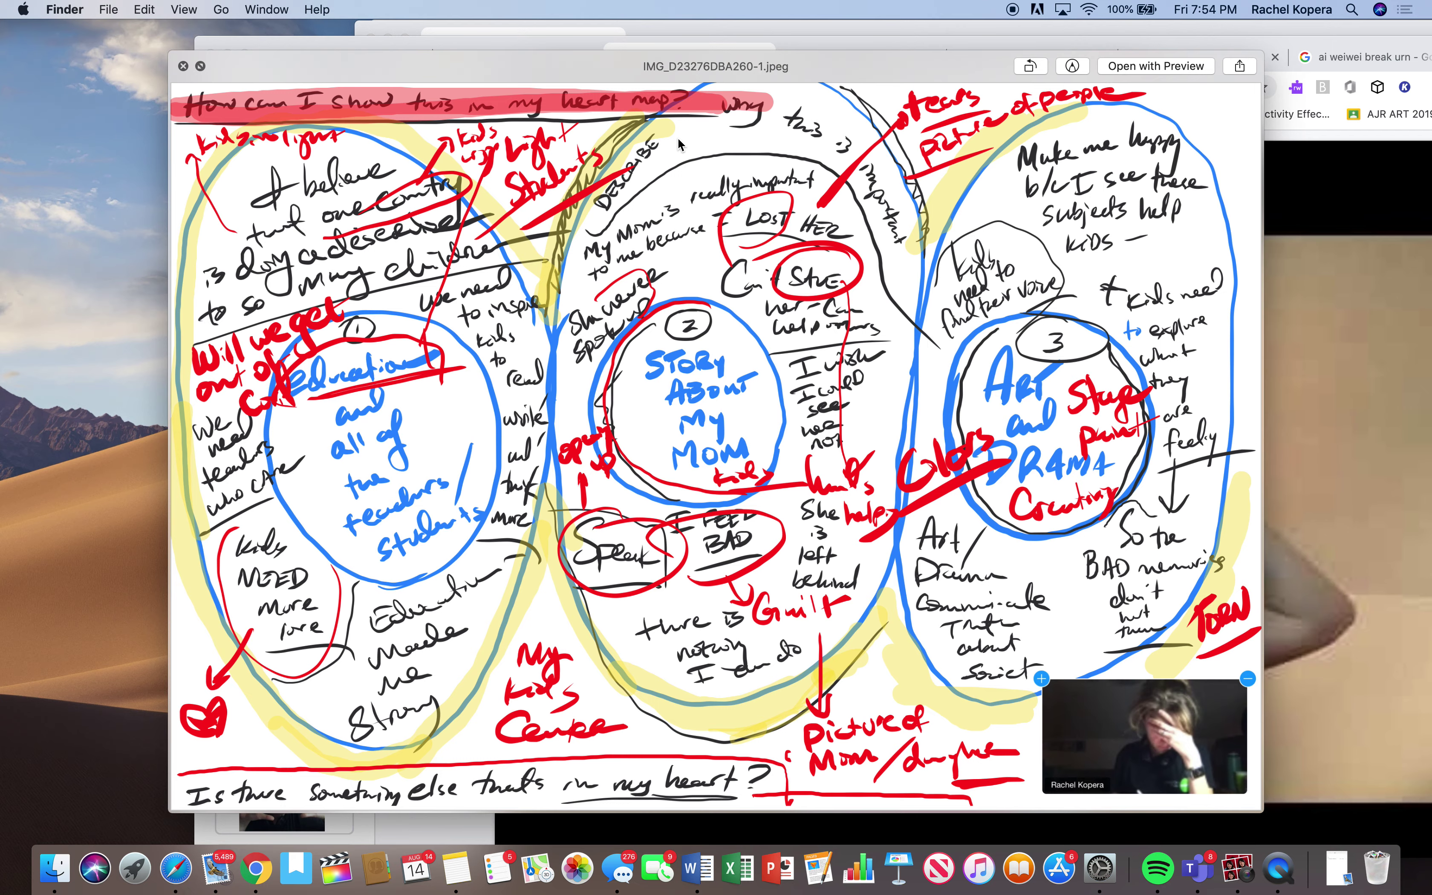
key("ctrl+Right")
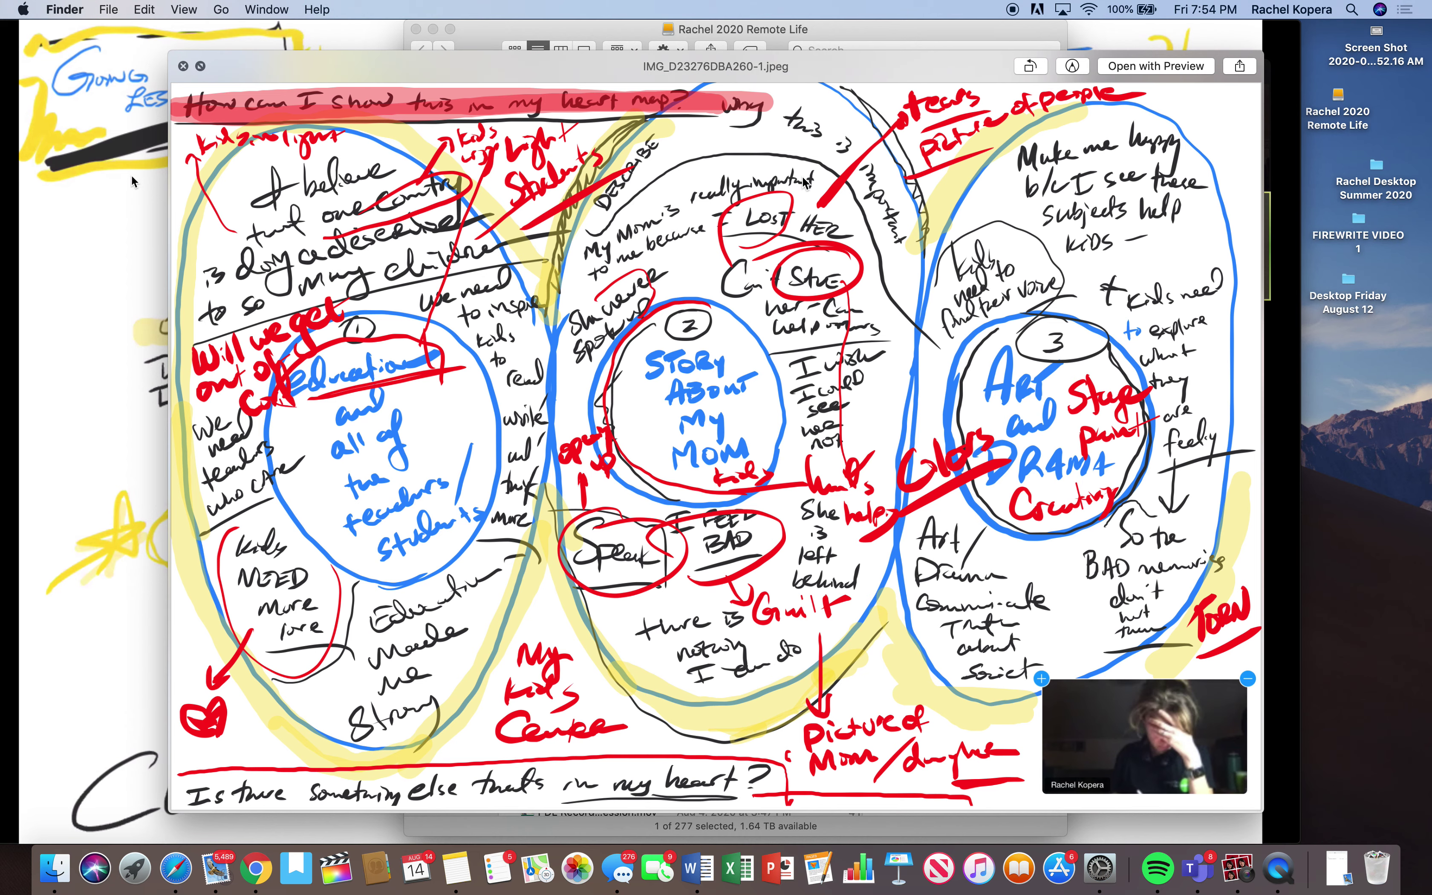
left_click_drag(834, 54, 754, 52)
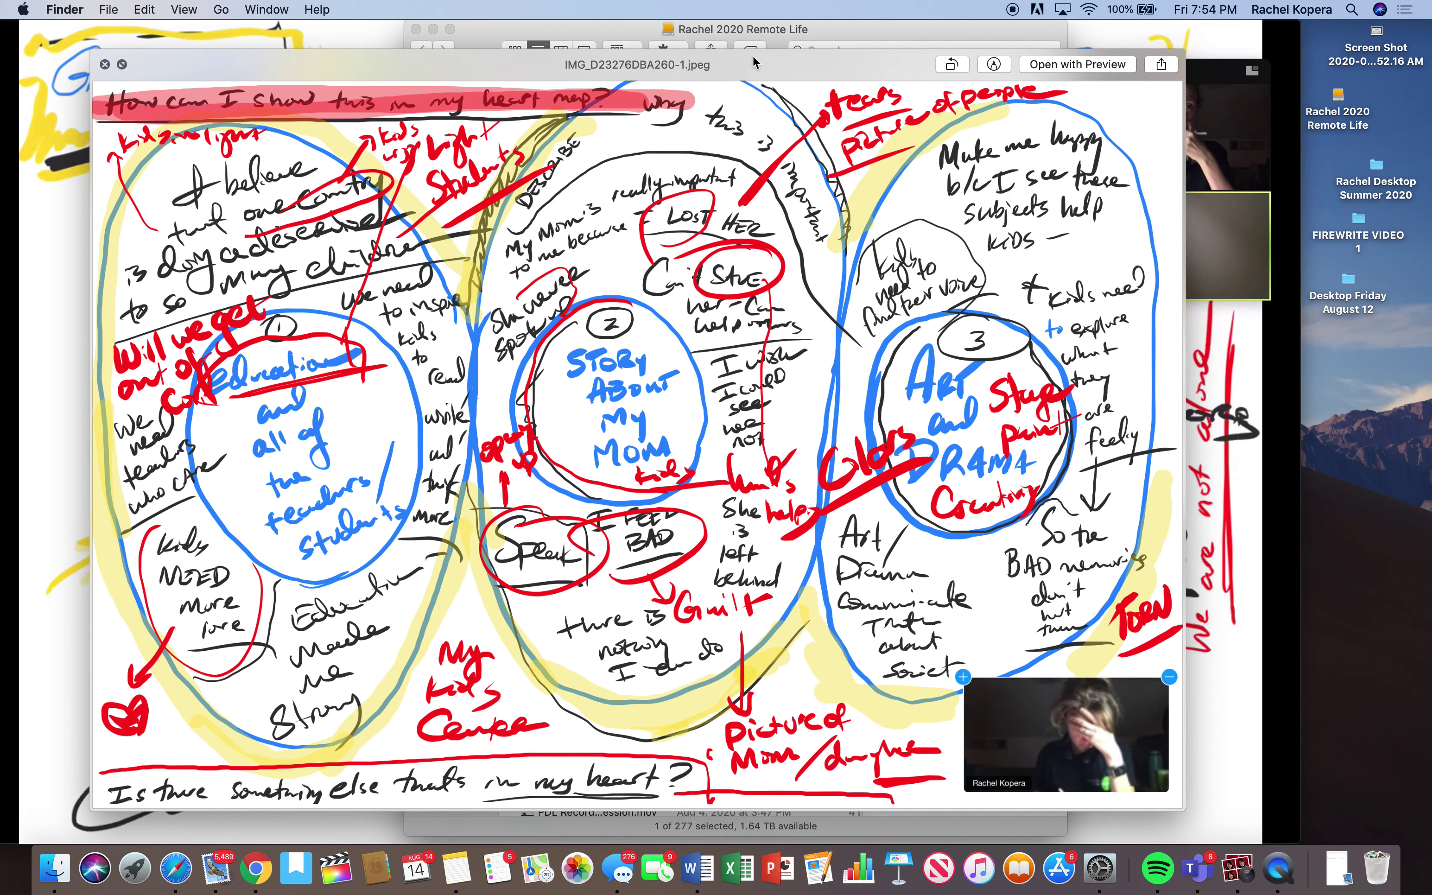
left_click_drag(1178, 803, 640, 496)
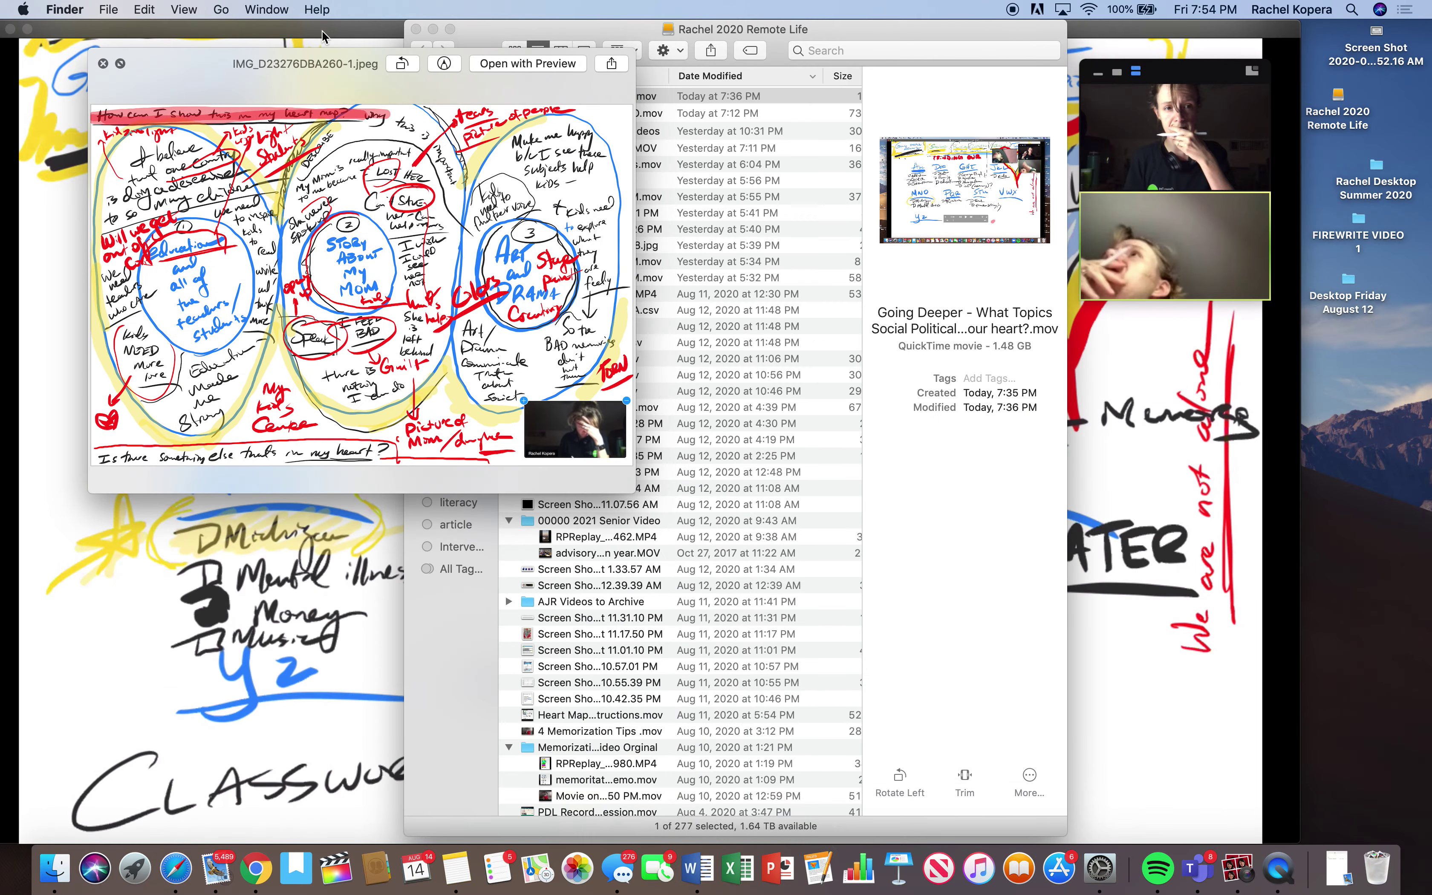
Step: Reposition and enlarge the chart video window, then minimize it
left_click_drag(322, 30, 820, 150)
double_click(820, 151)
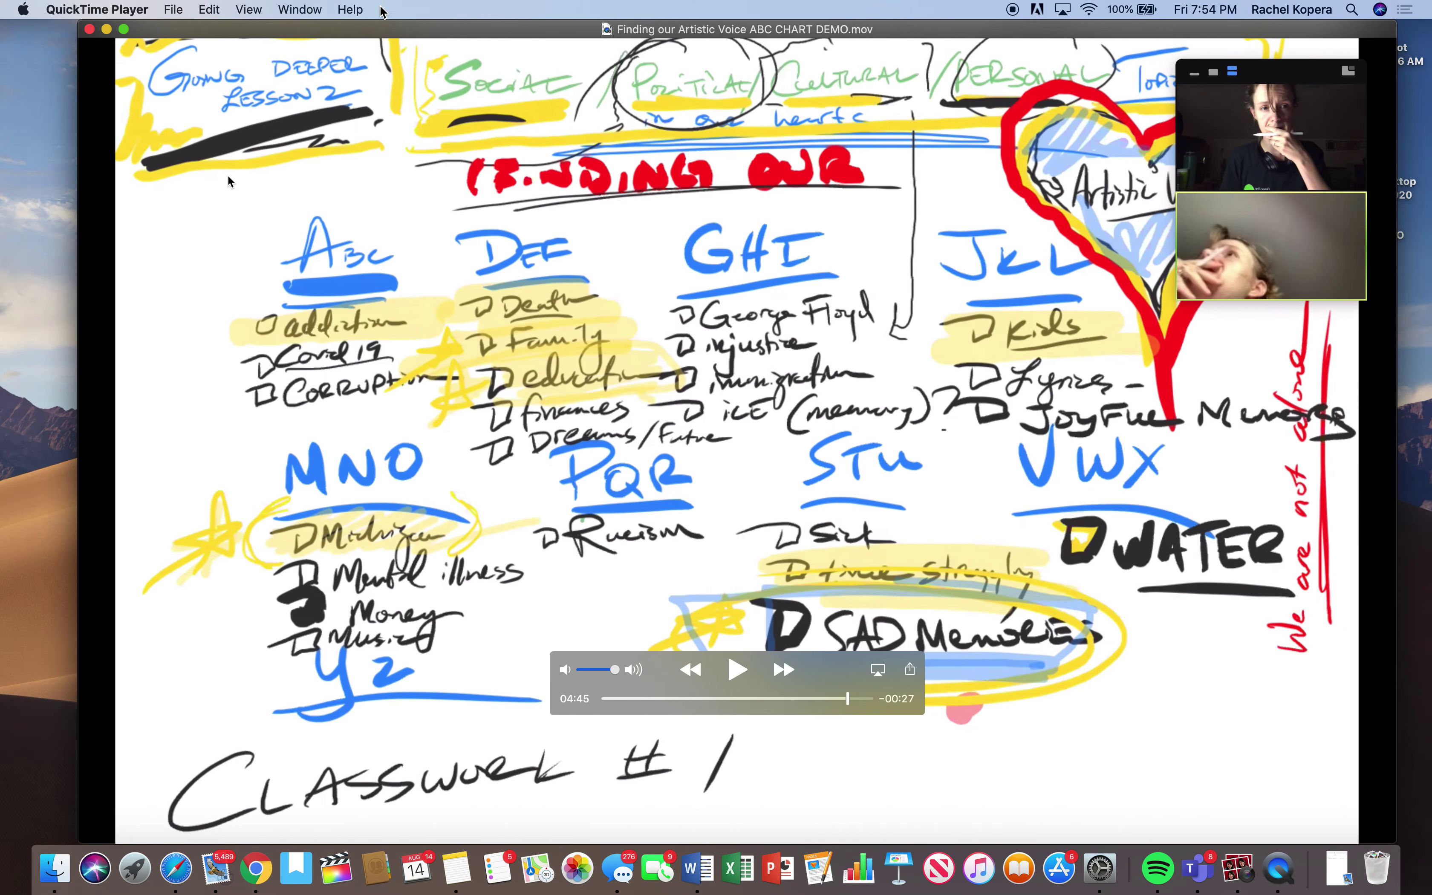
left_click_drag(841, 26, 621, 27)
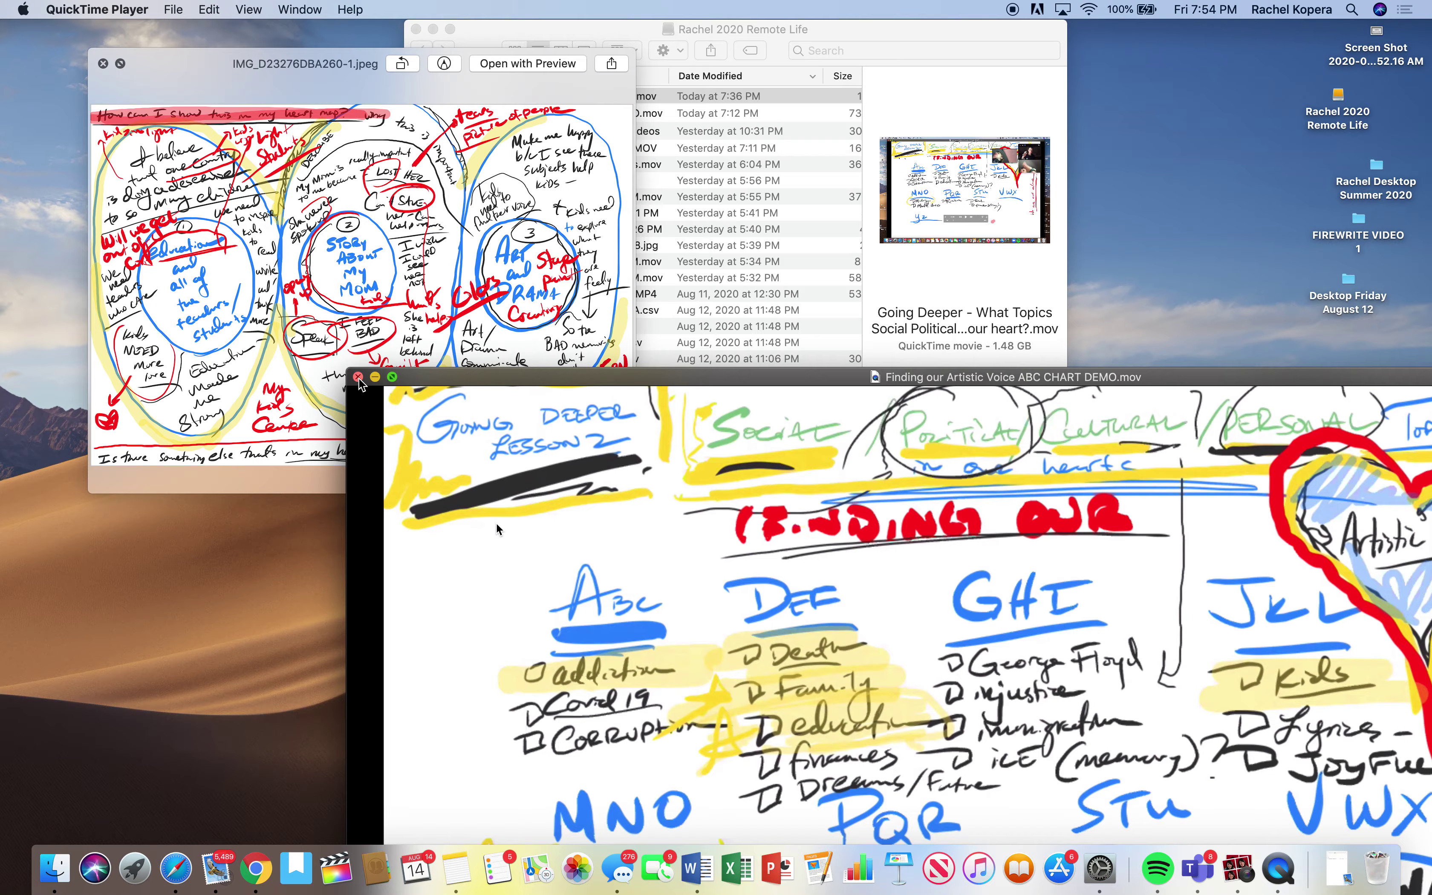
left_click(375, 376)
Step: Preview the Firewrites quote screenshot, then close the preview
key("Up")
left_click(406, 98)
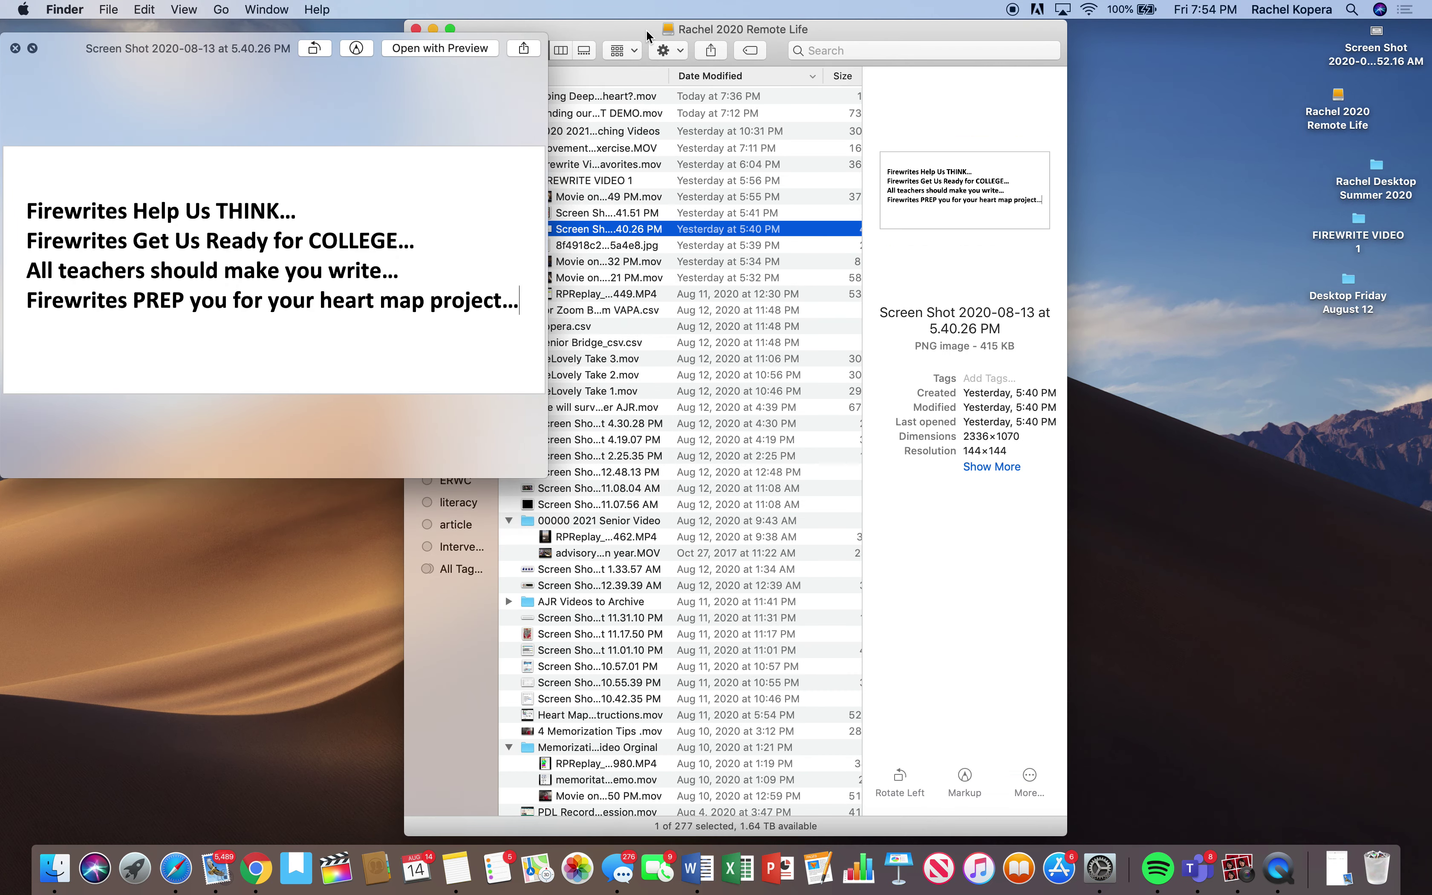
key("space")
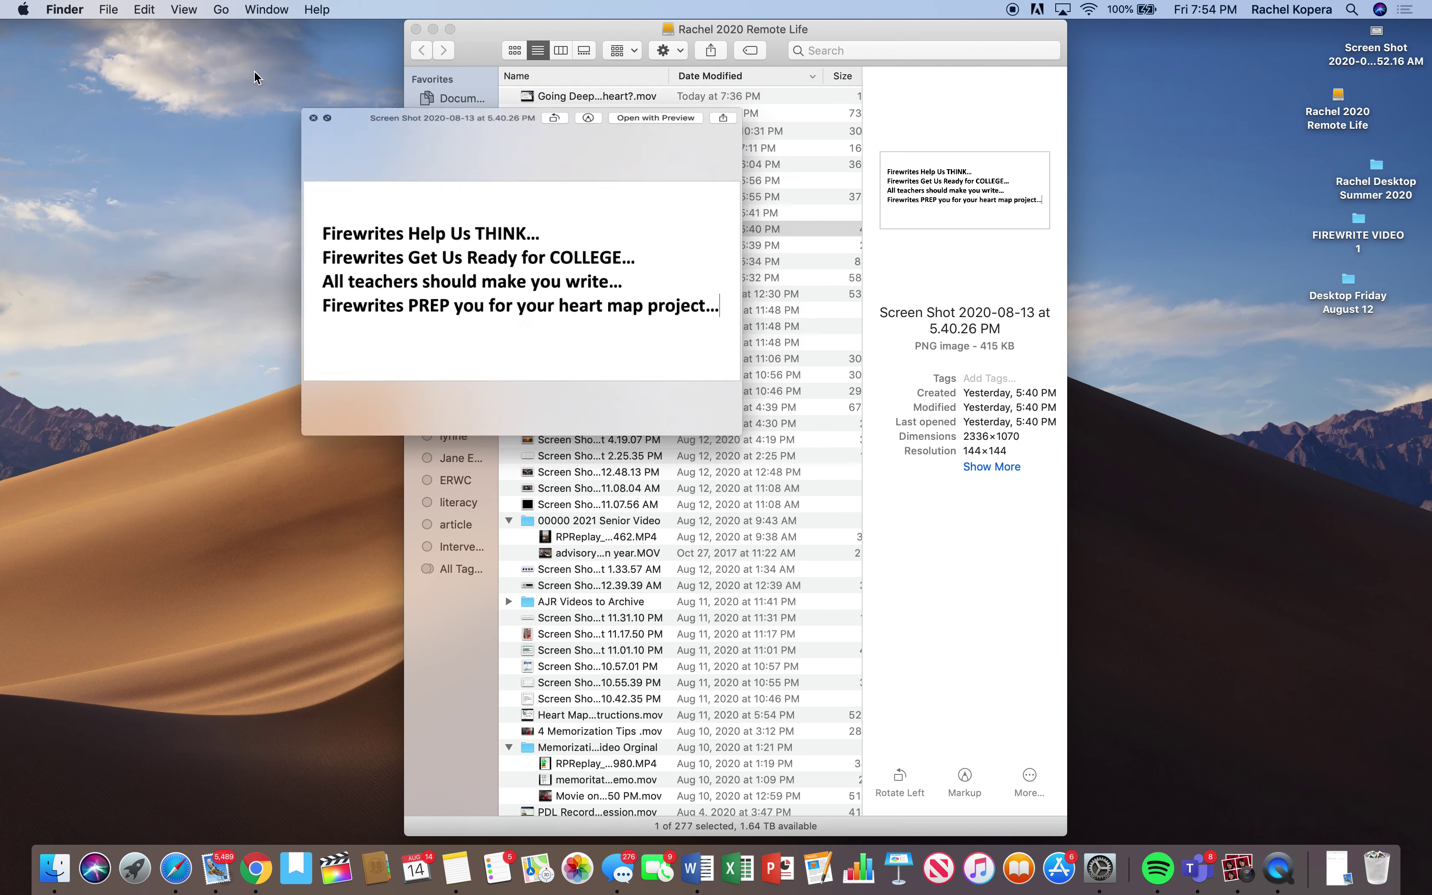
Step: Select the heart map sketch and ABC chart images in Downloads and open both in Preview
left_click(459, 210)
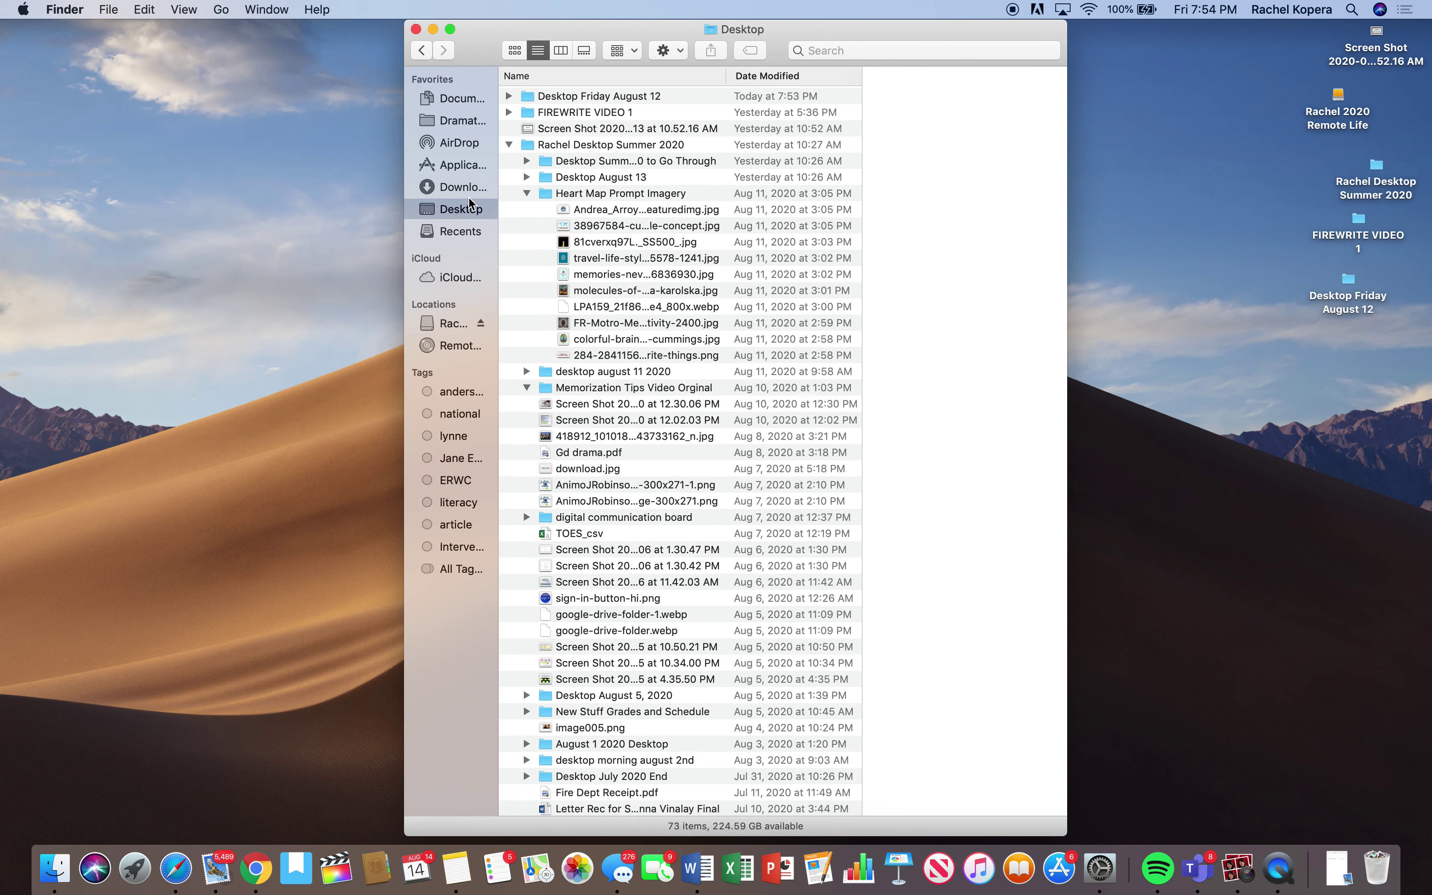
left_click(460, 186)
left_click(546, 96)
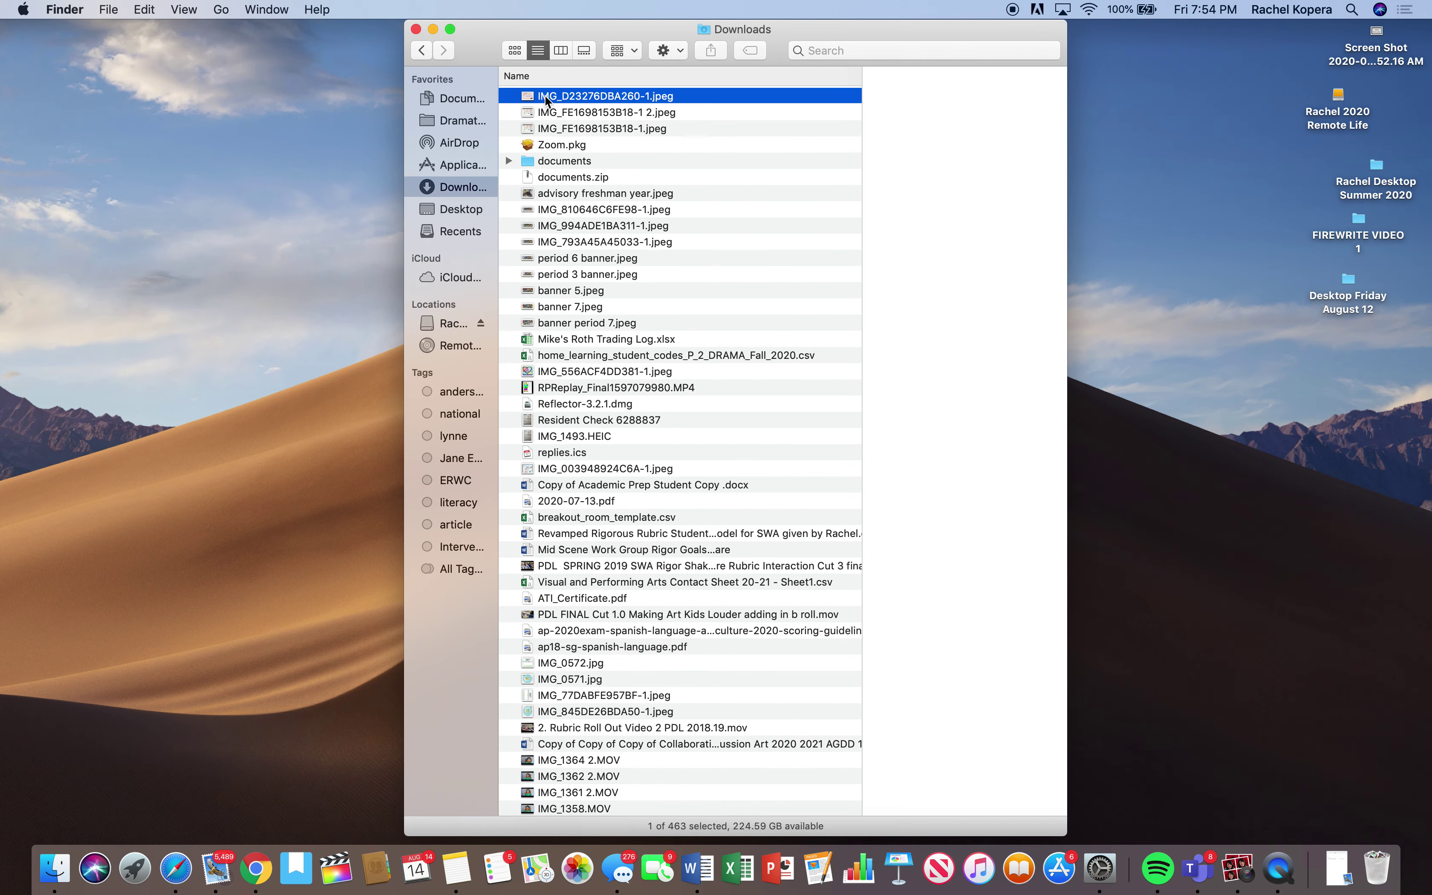
key("space")
key("Down")
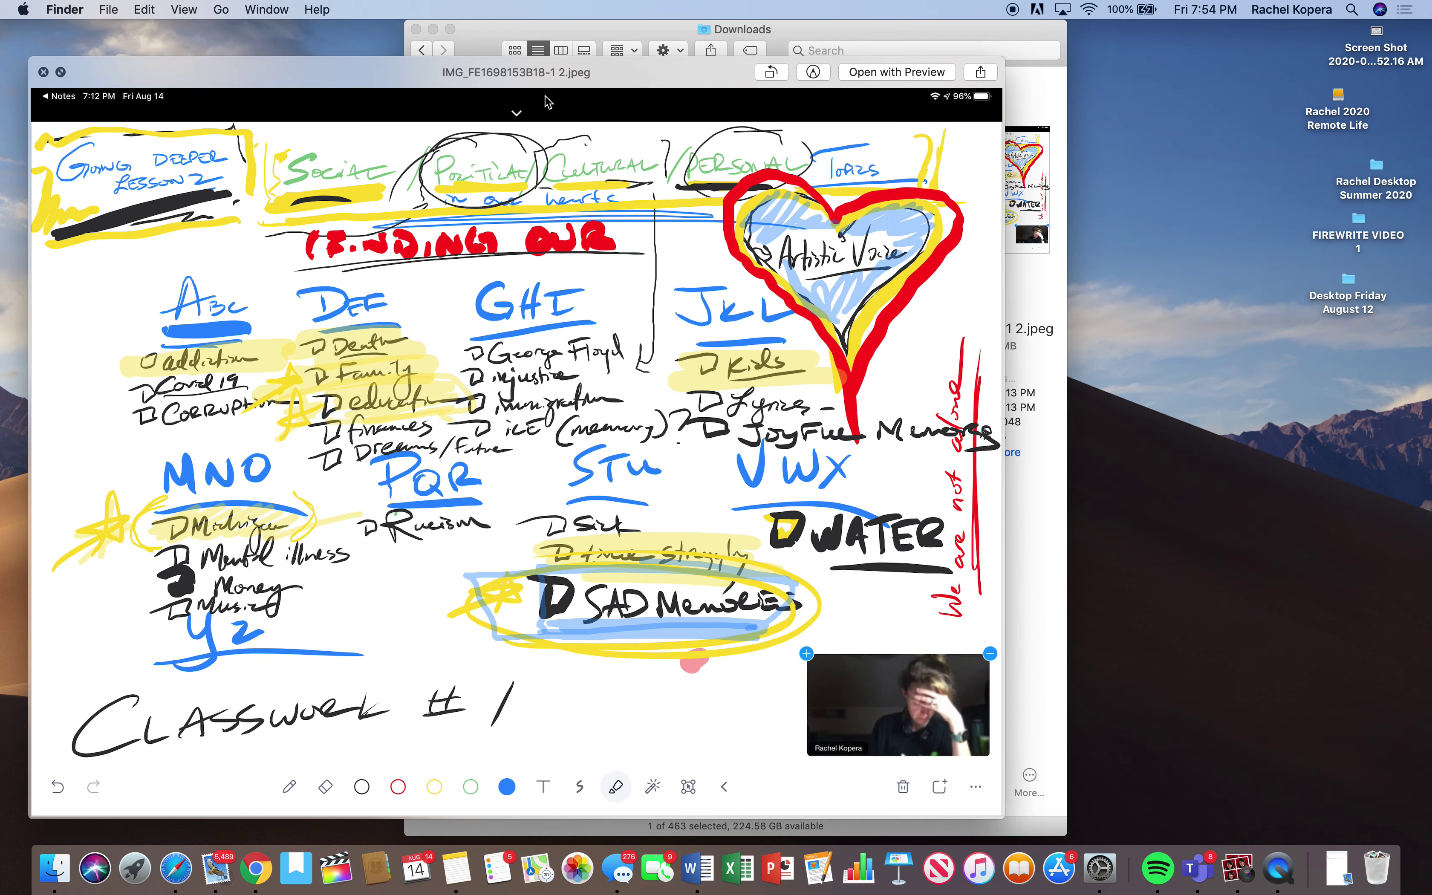
key("shift+Down")
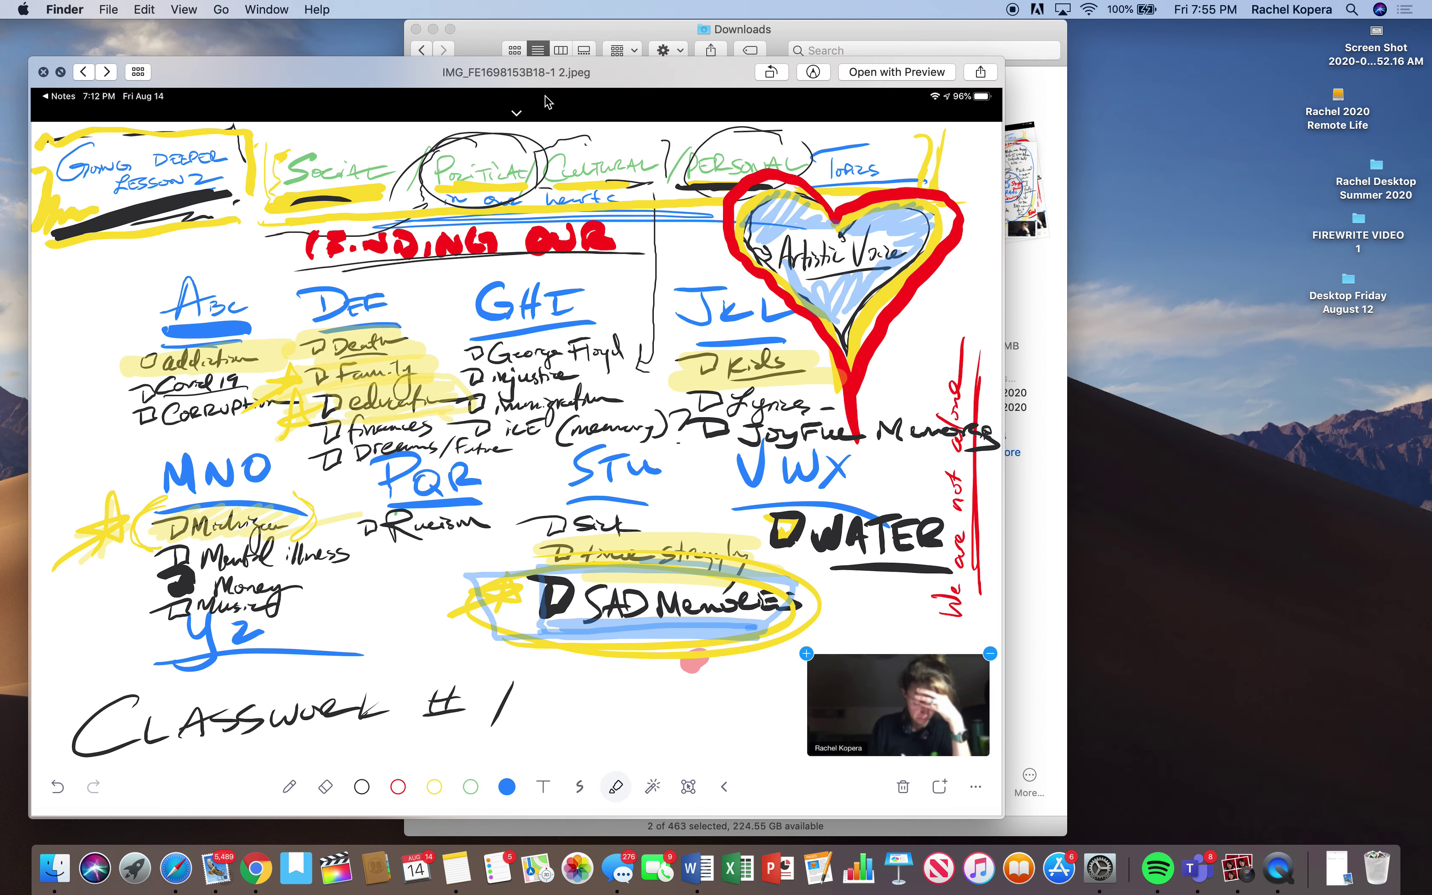
key("space")
key("super+o")
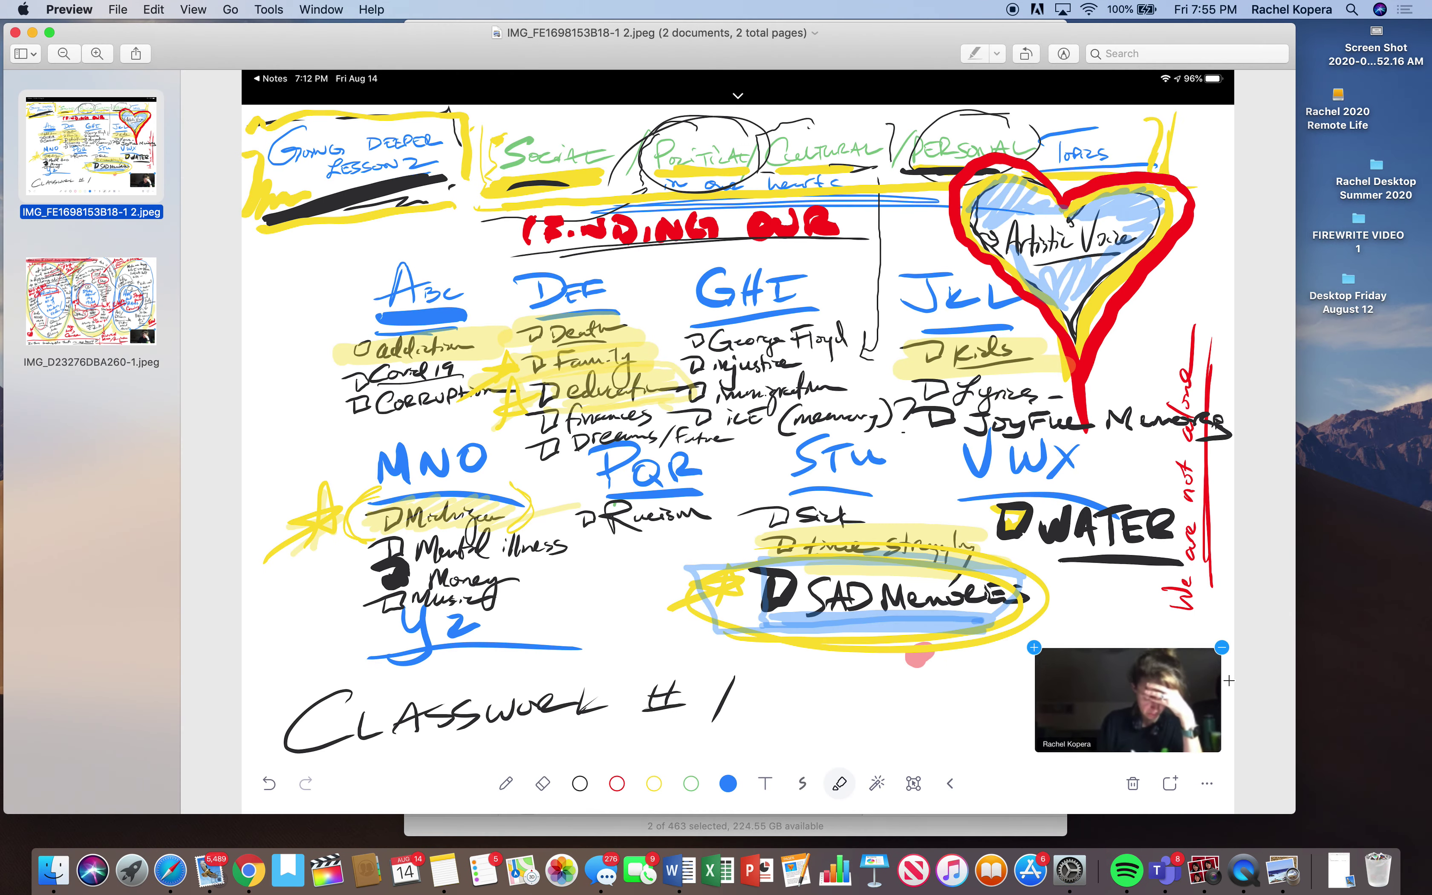
Step: Shrink the Preview window, check both images, and place it beside the Downloads window
left_click_drag(1294, 812, 185, 267)
left_click(104, 232)
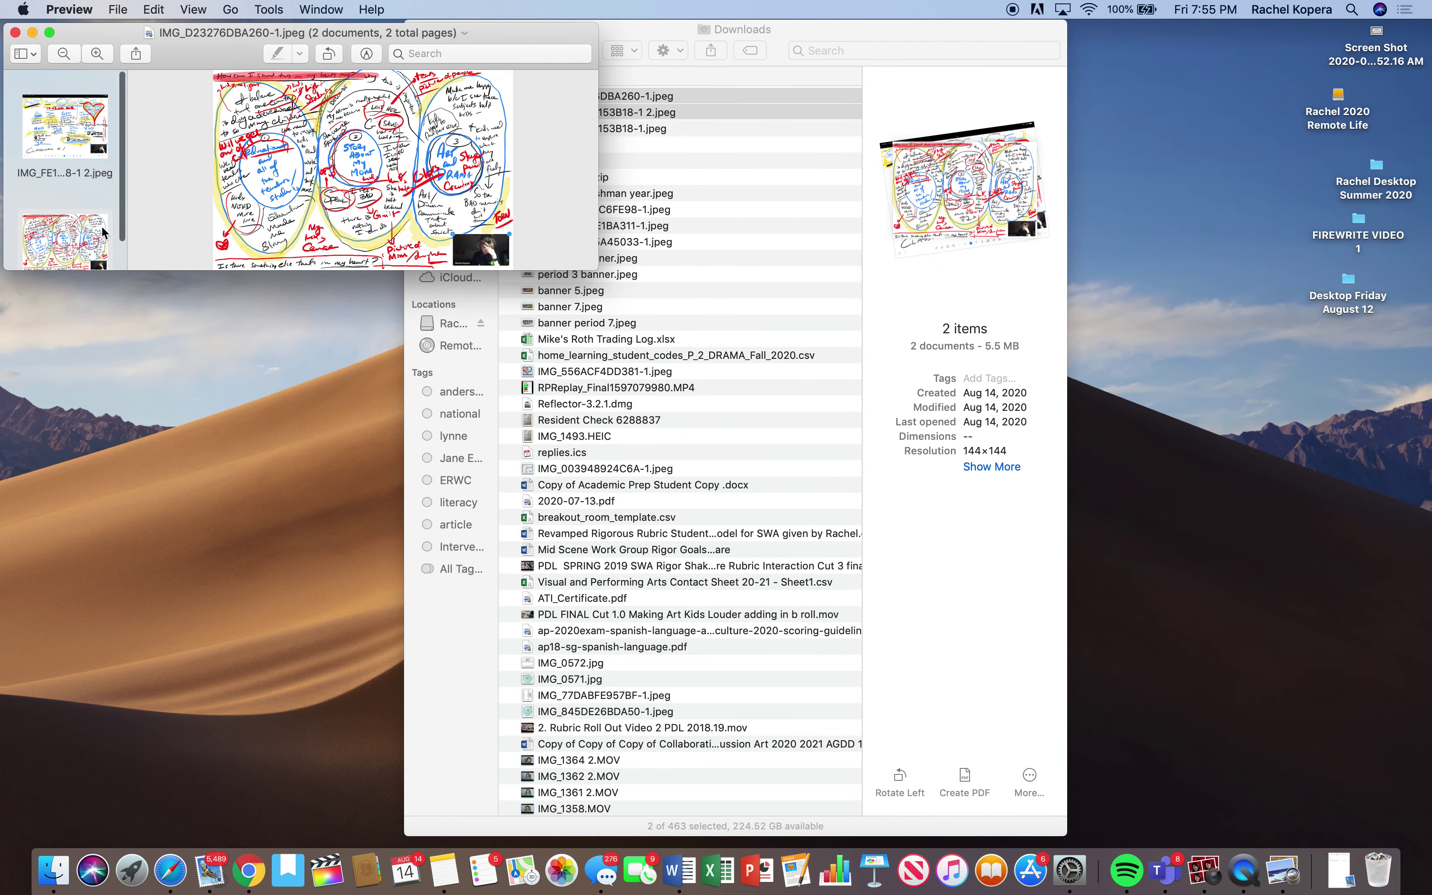
left_click(75, 157)
left_click(78, 224)
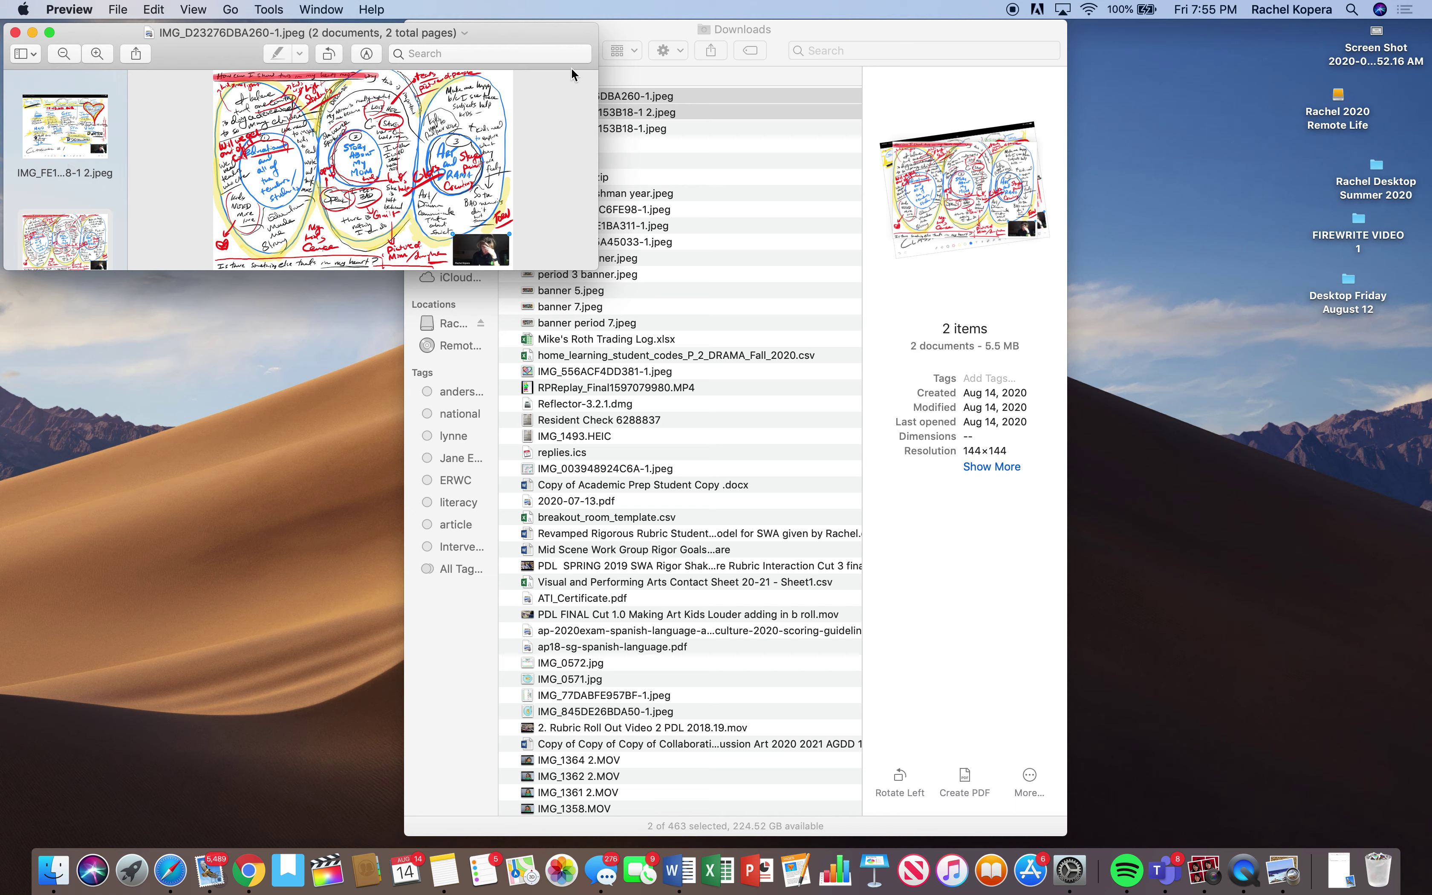
left_click_drag(548, 35, 534, 32)
left_click(781, 200)
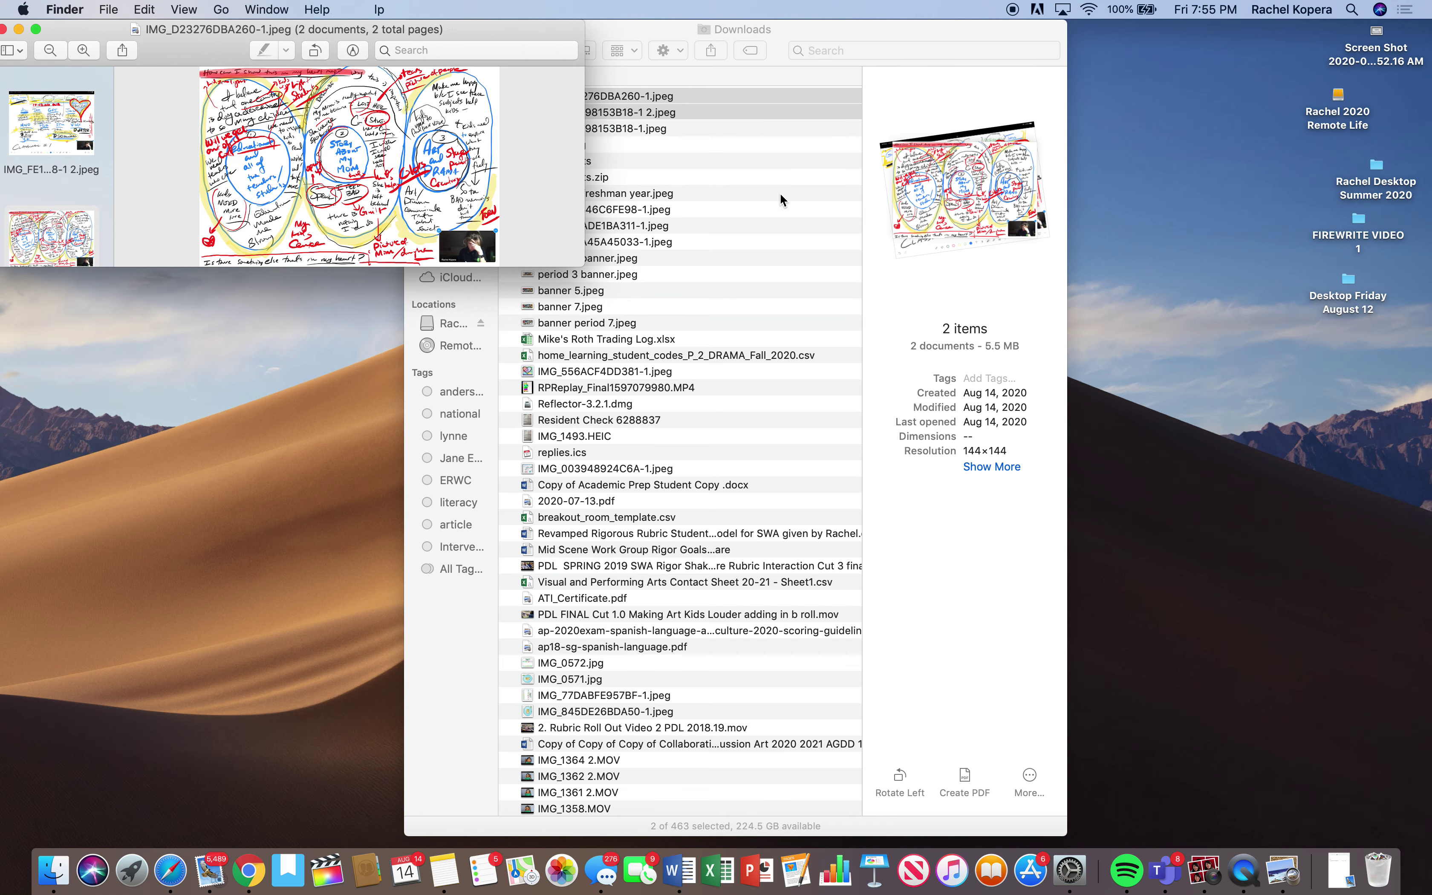
left_click_drag(609, 23, 801, 36)
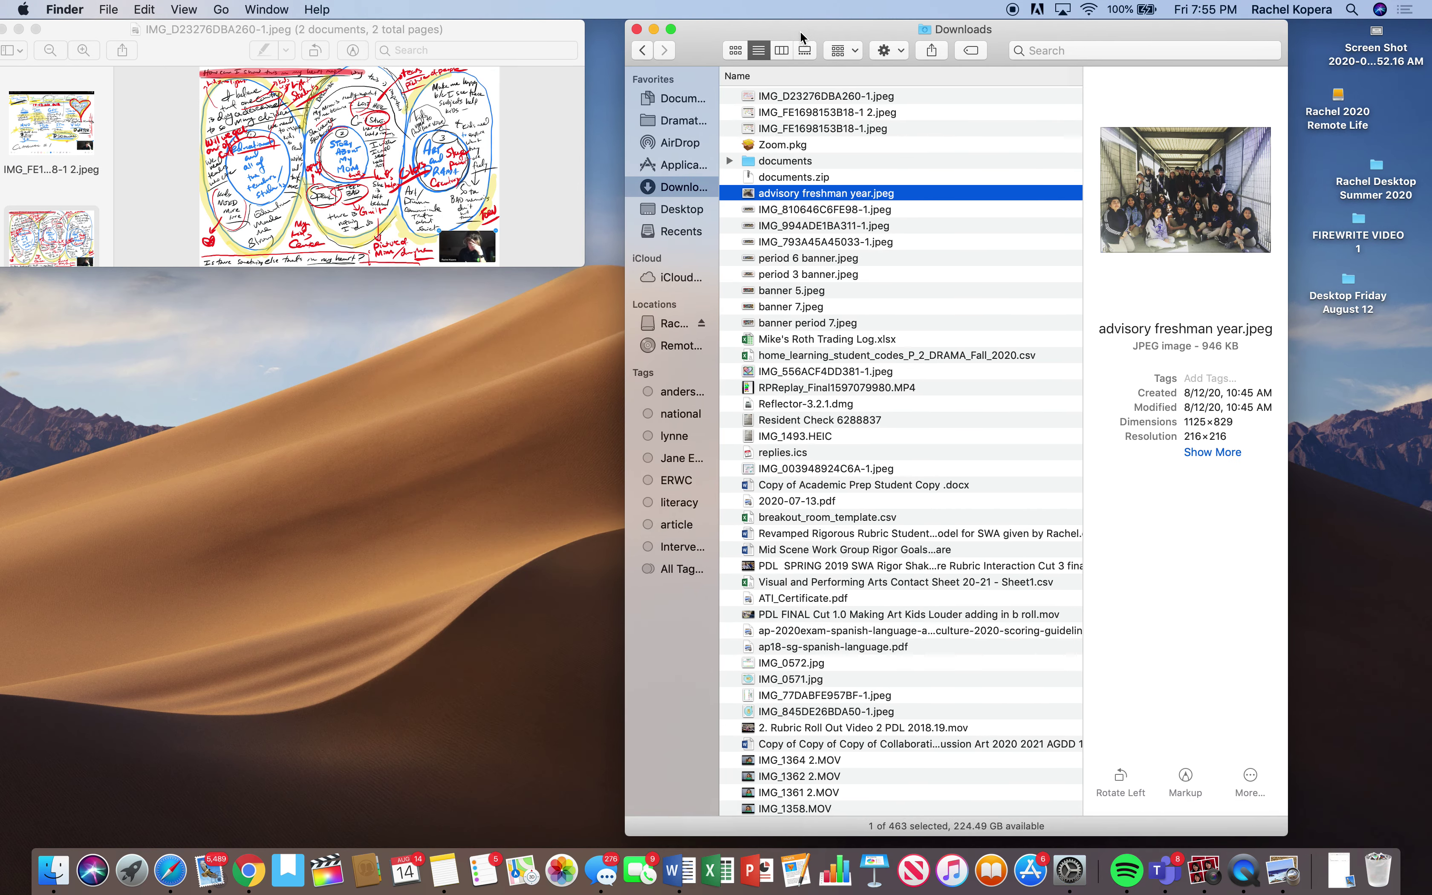
Step: Move the advisory freshman year class photo onto the desktop
left_click_drag(778, 195, 268, 418)
left_click(267, 418)
key("space")
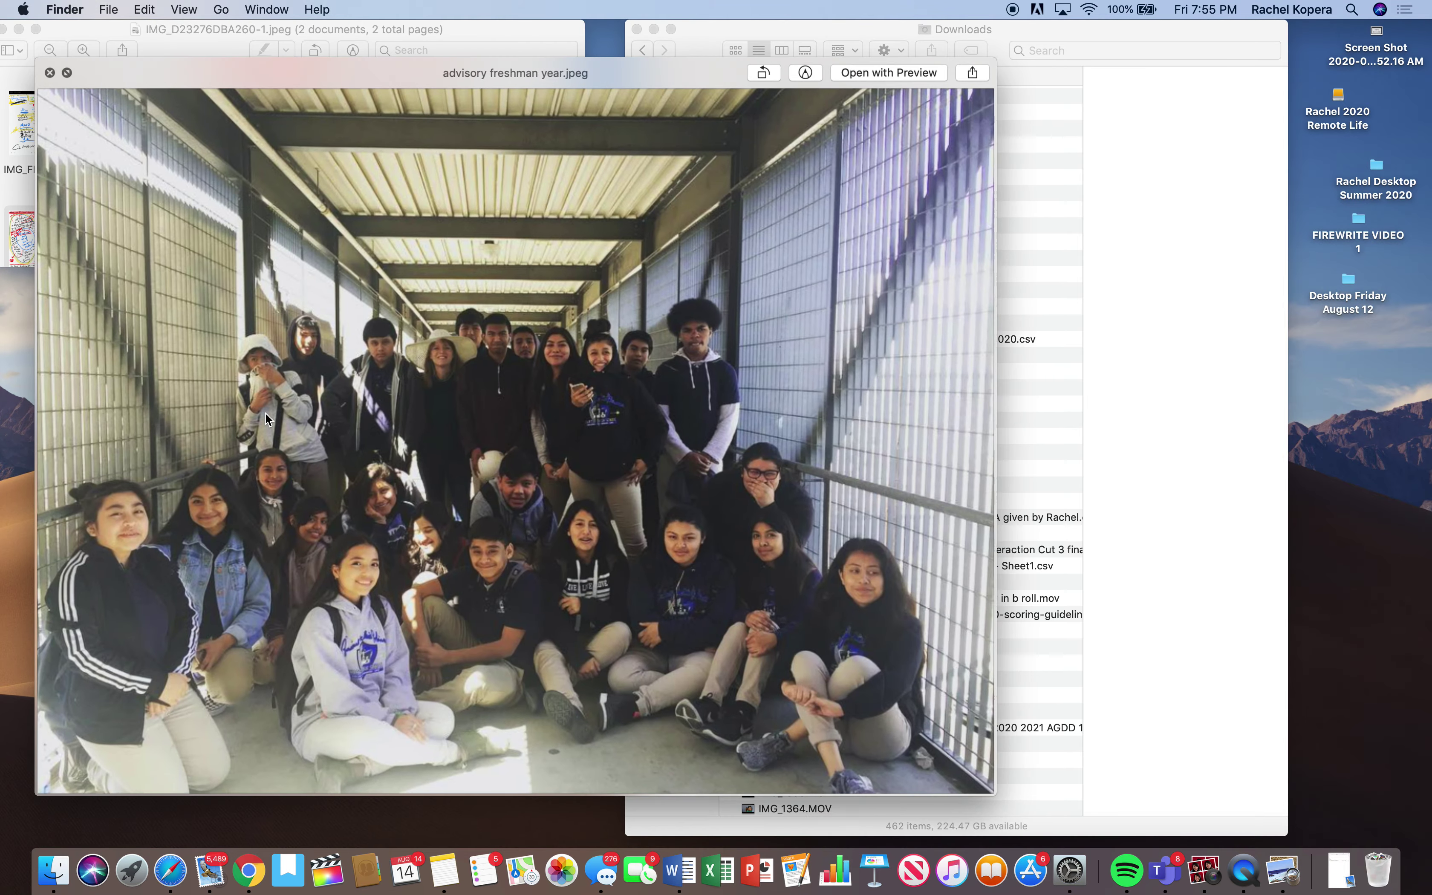
key("space")
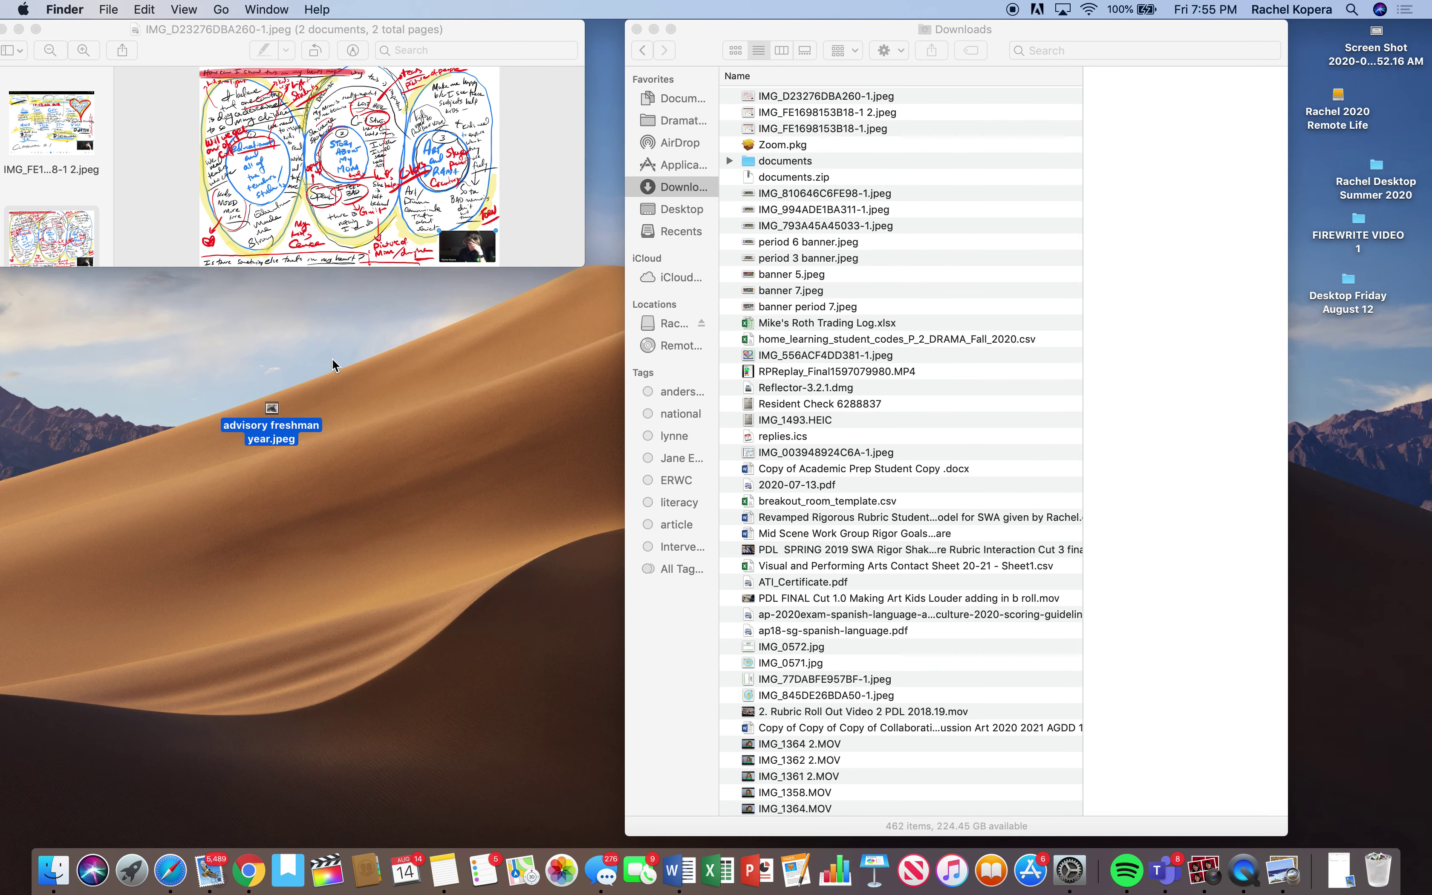
Step: Create a desktop folder named 'Heart Map Imagery'
right_click(333, 361)
left_click(343, 366)
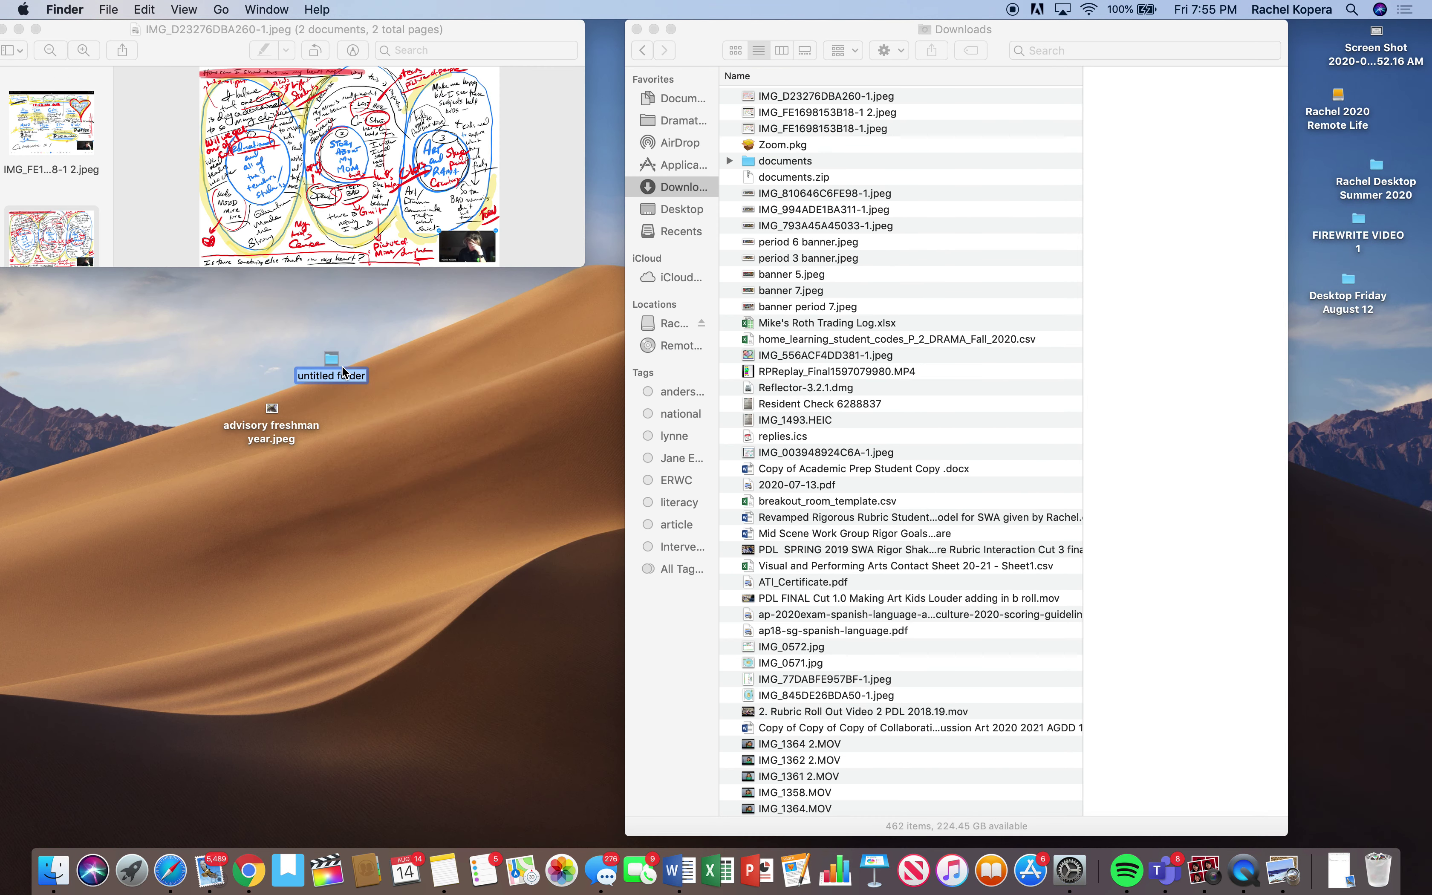
type("Heart Map Imagery")
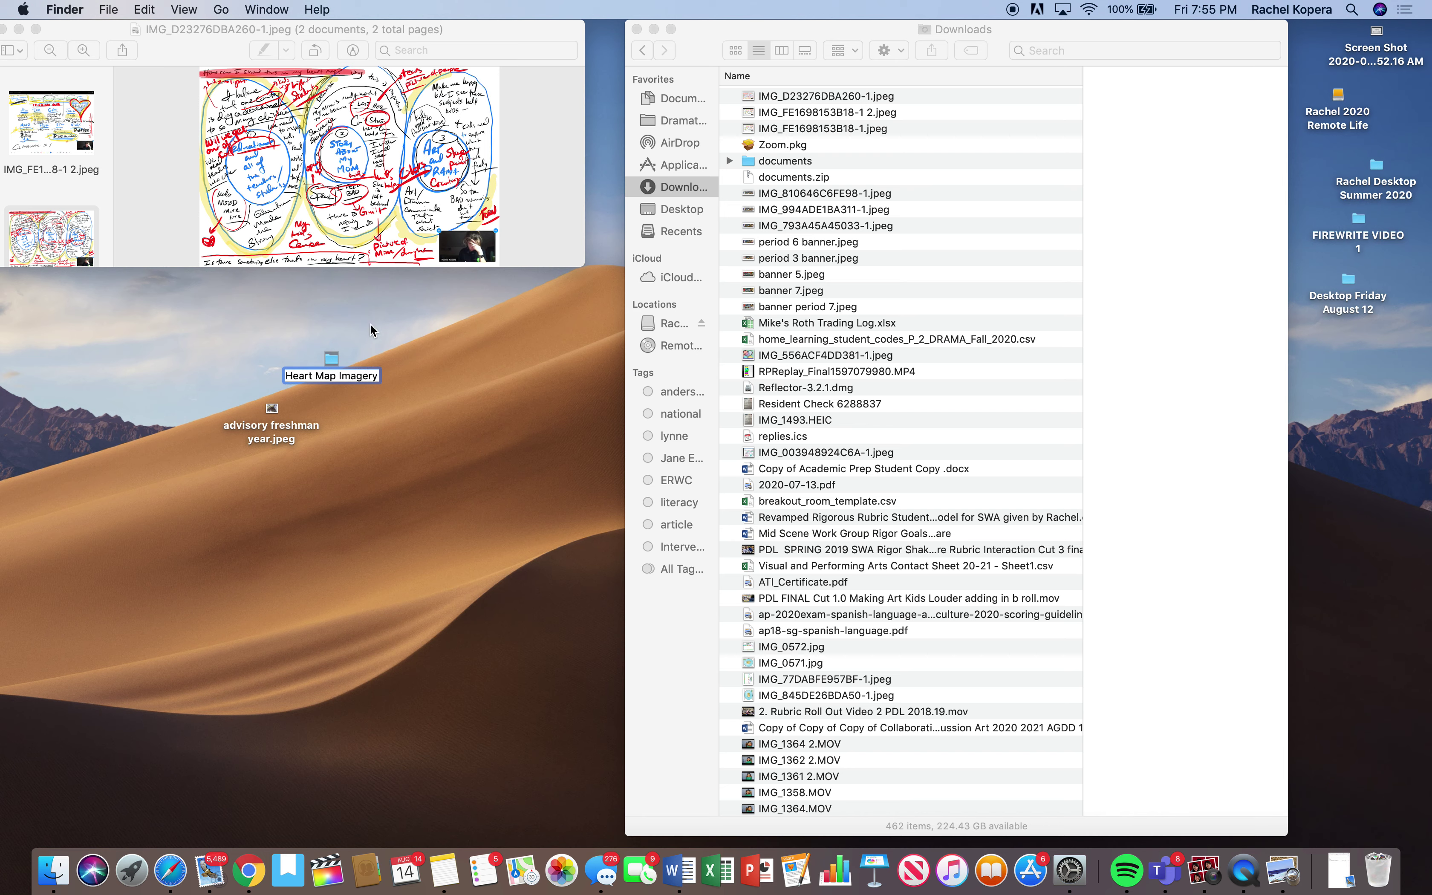
key("Return")
left_click(286, 420)
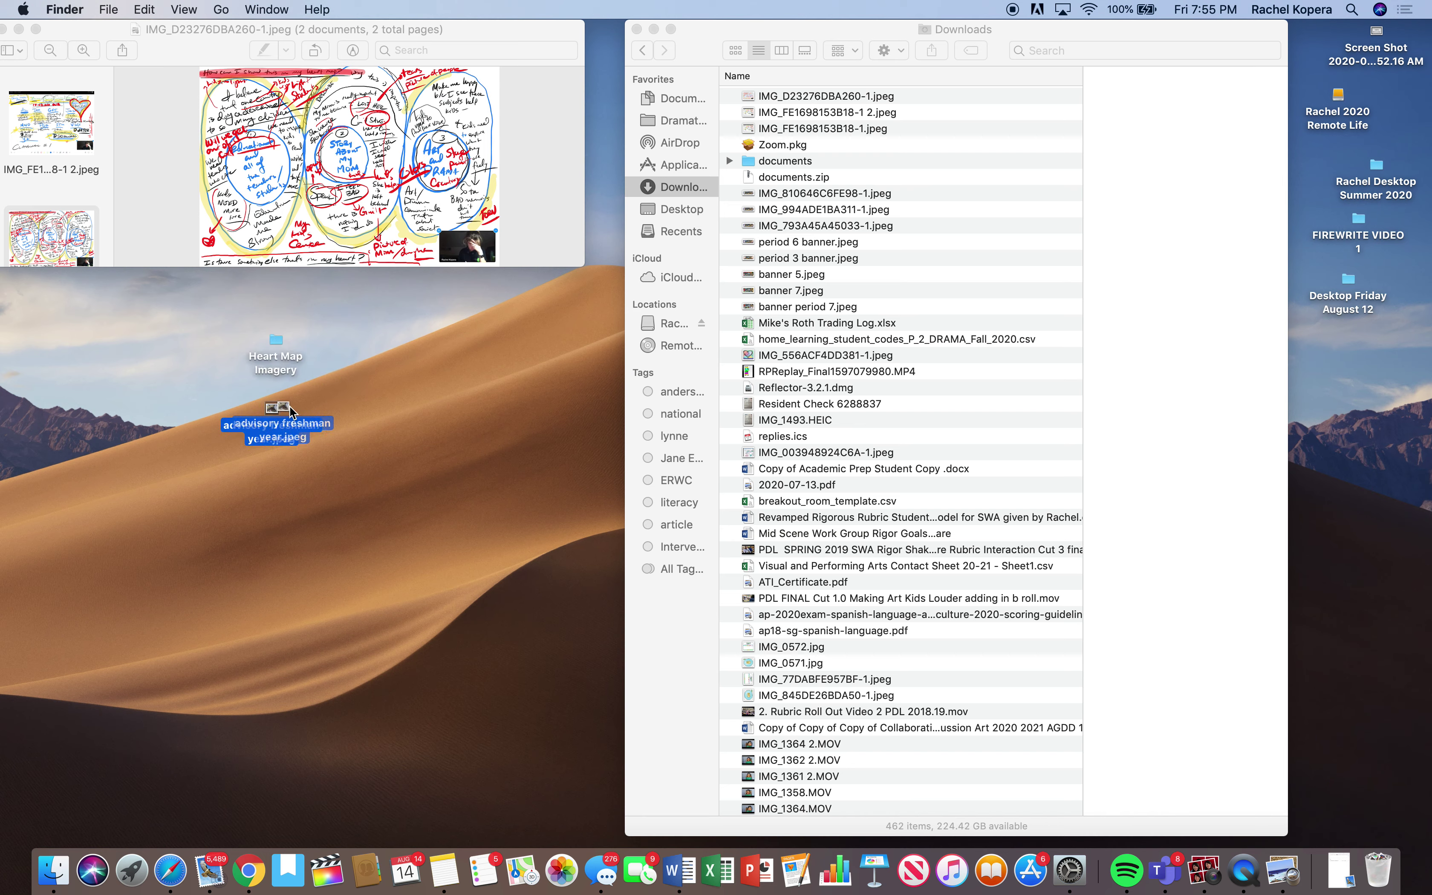
Step: Open Slide Template for Students from the Heart Map Project Drive folder and show slide 4
left_click(248, 870)
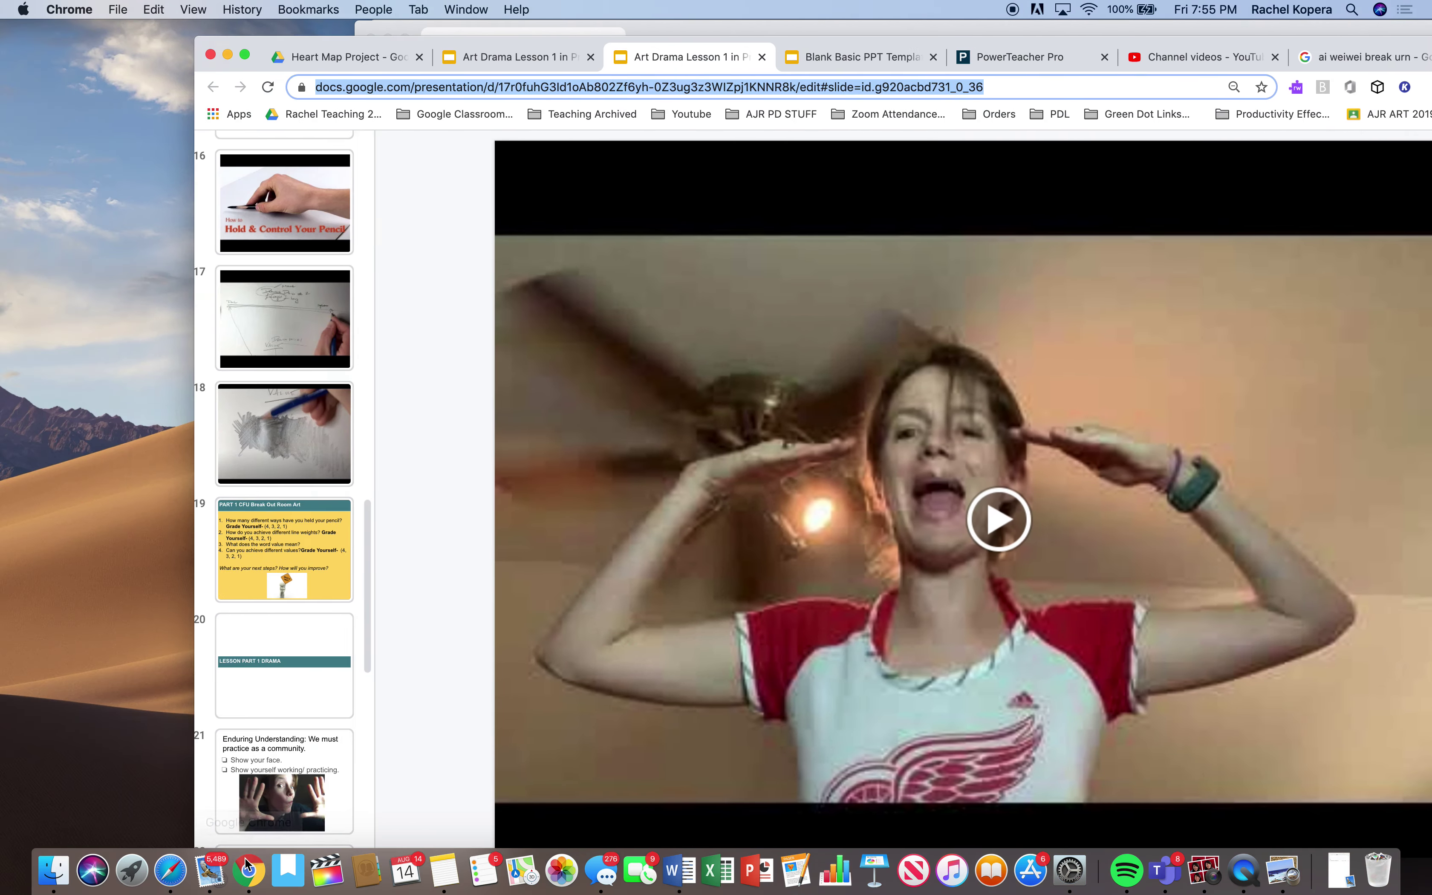
left_click(473, 59)
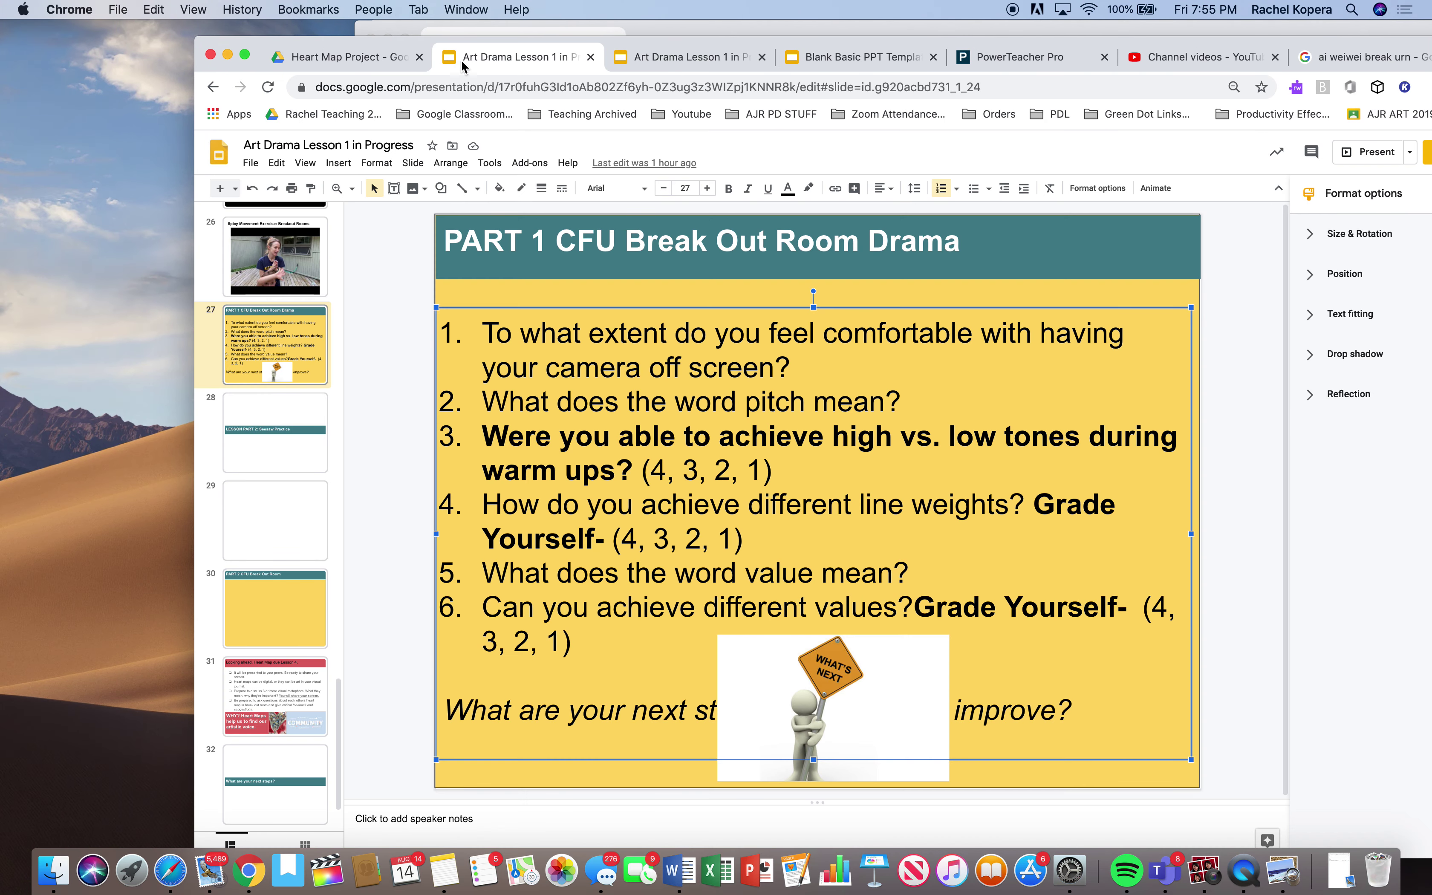
left_click(362, 59)
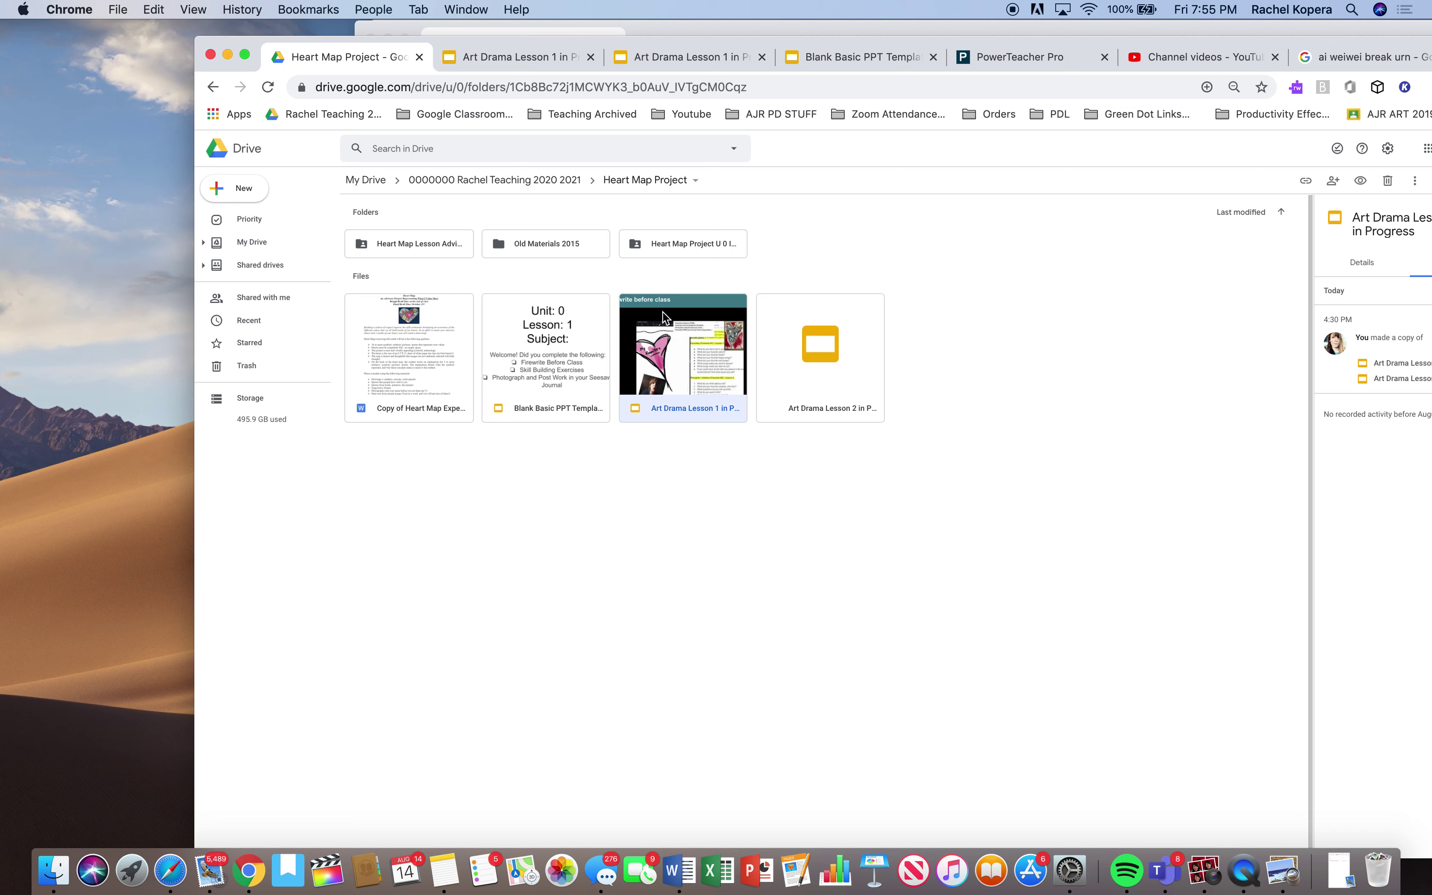
double_click(658, 243)
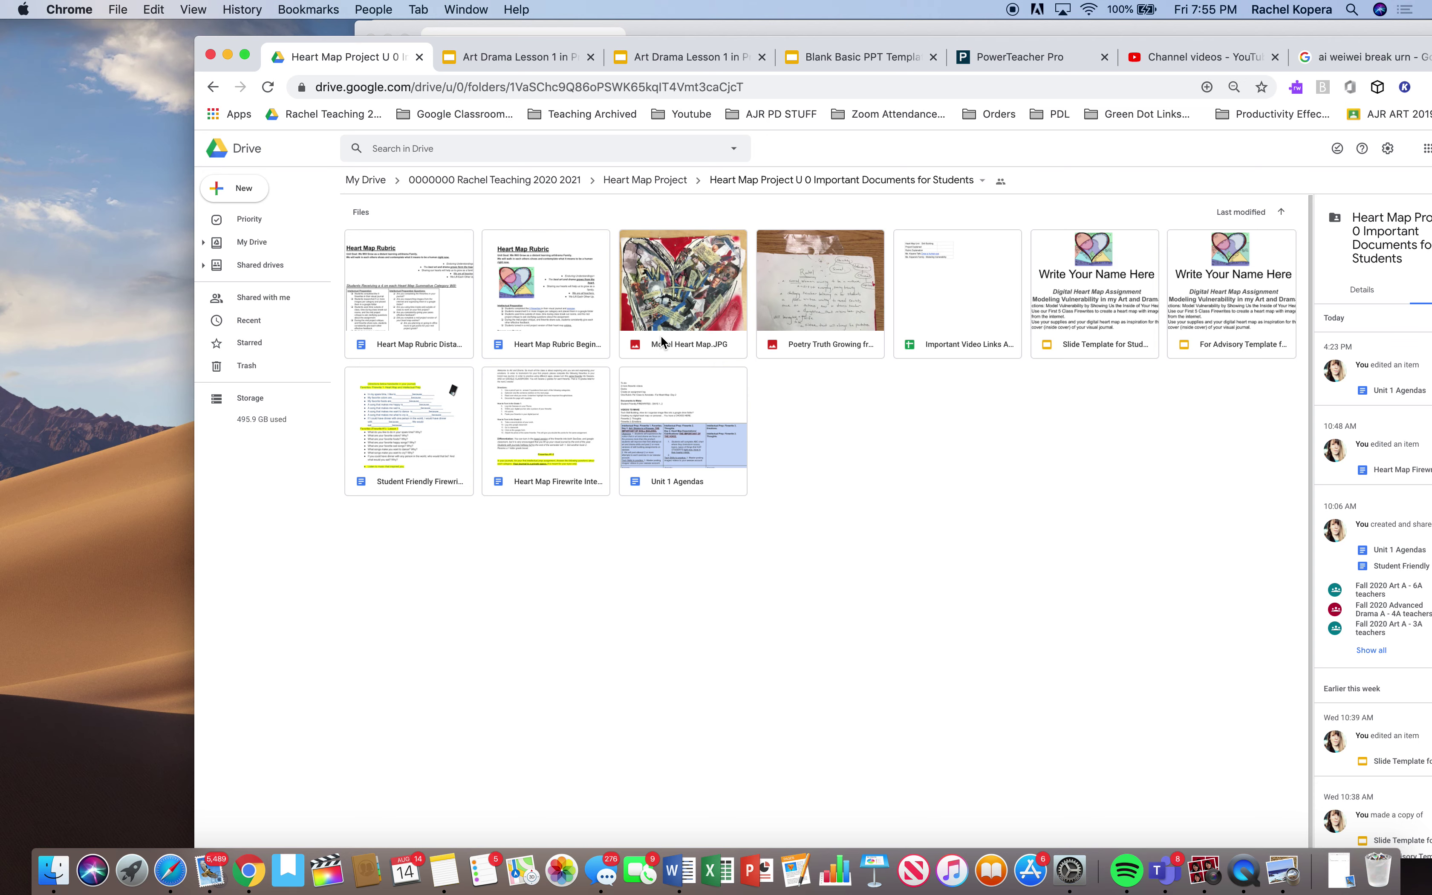
double_click(1066, 289)
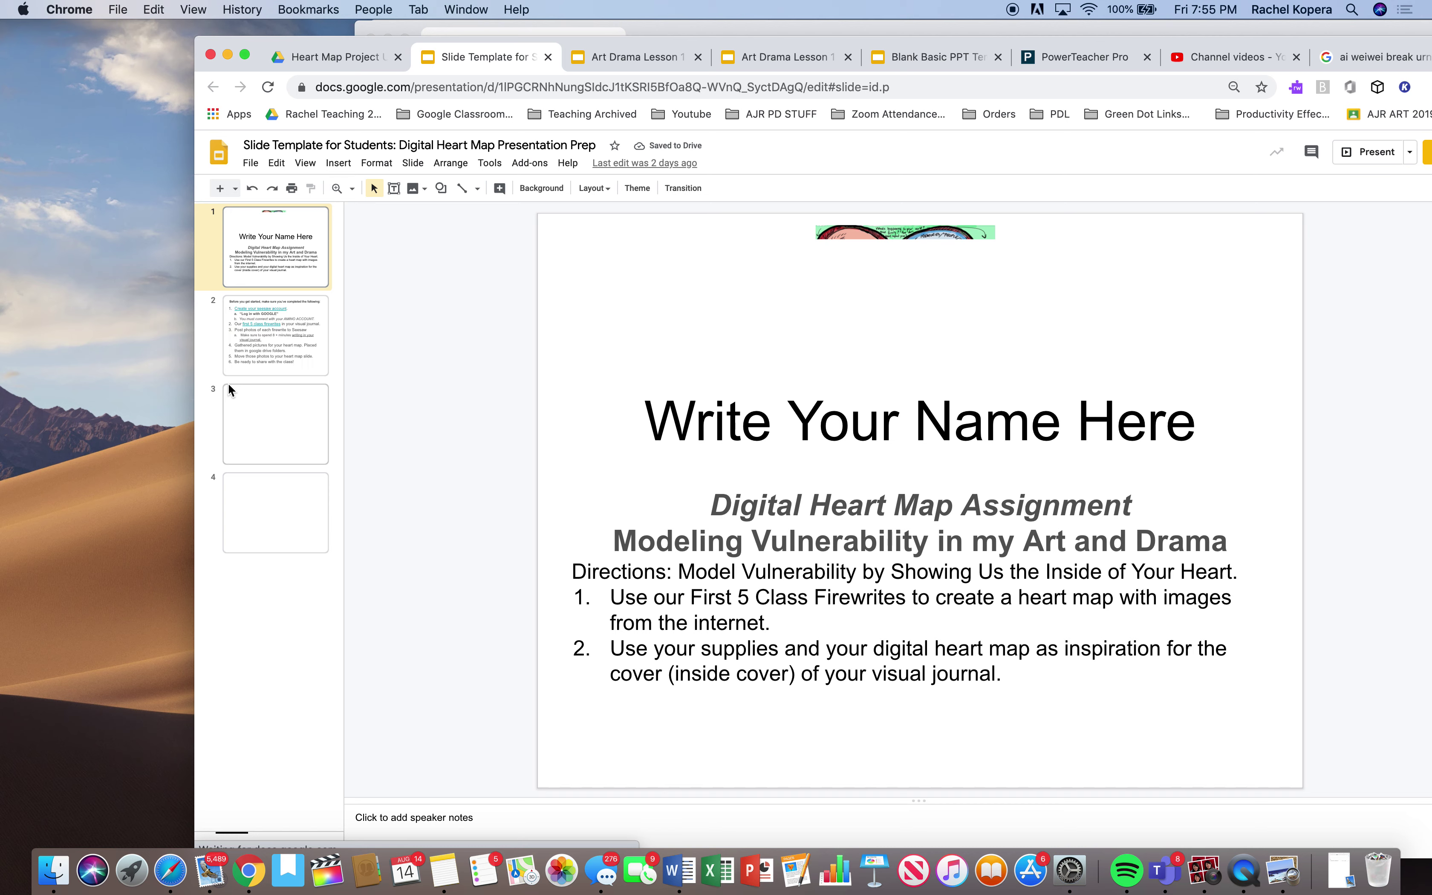
left_click(279, 528)
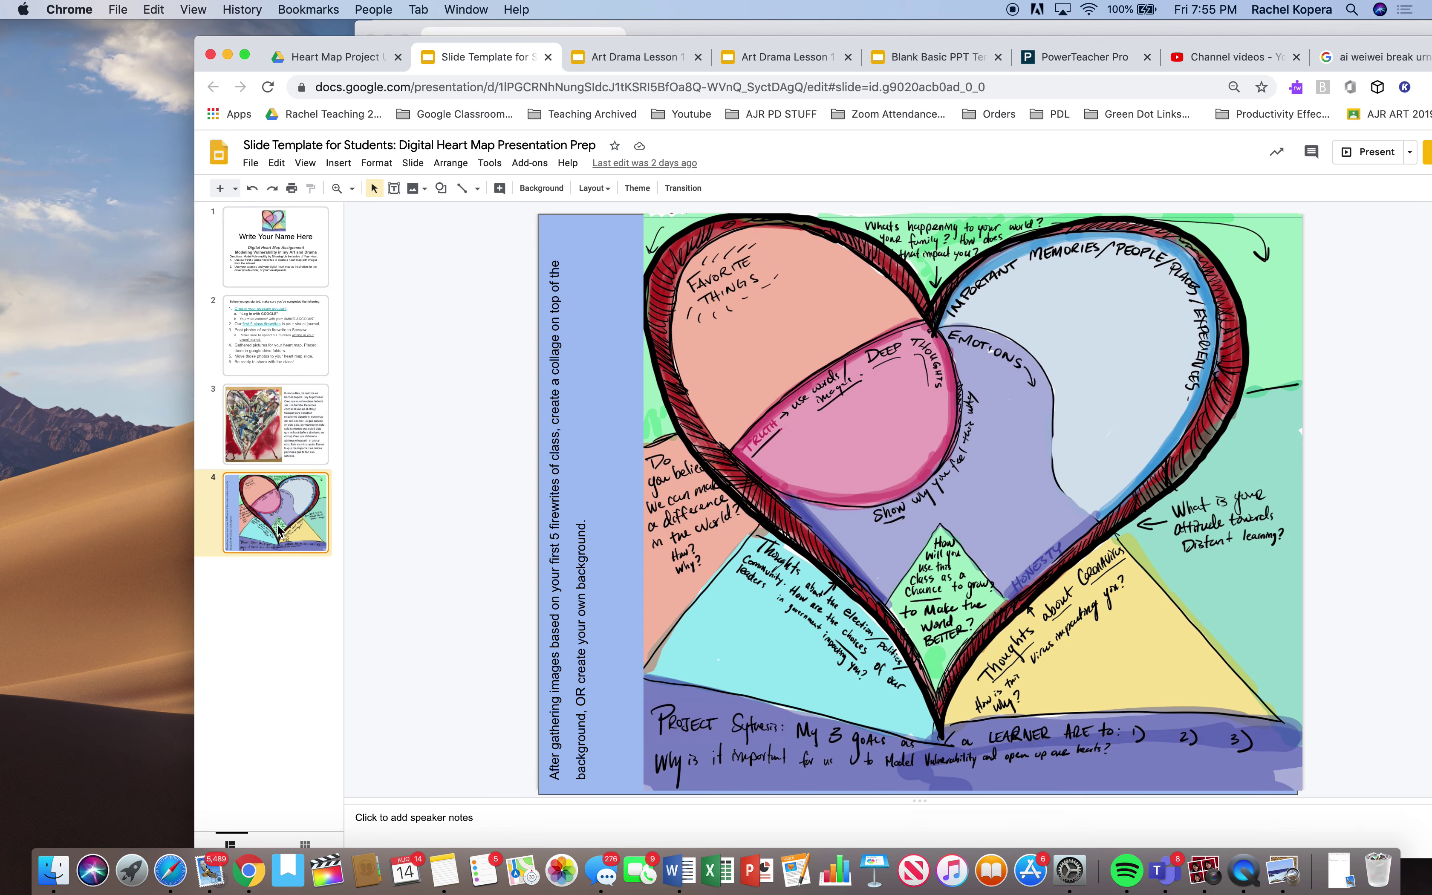
key("Up")
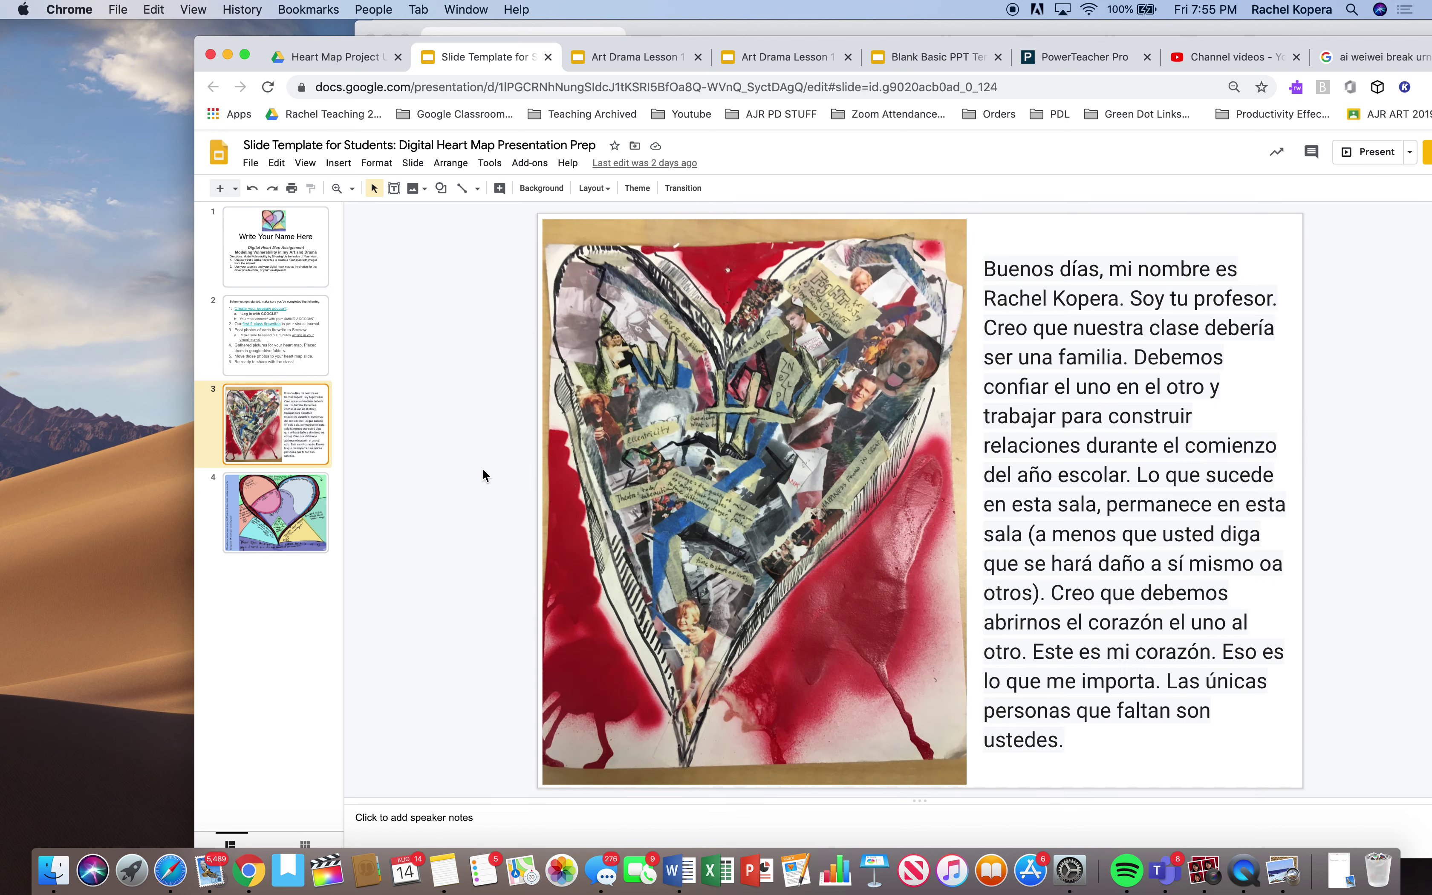
key("Down")
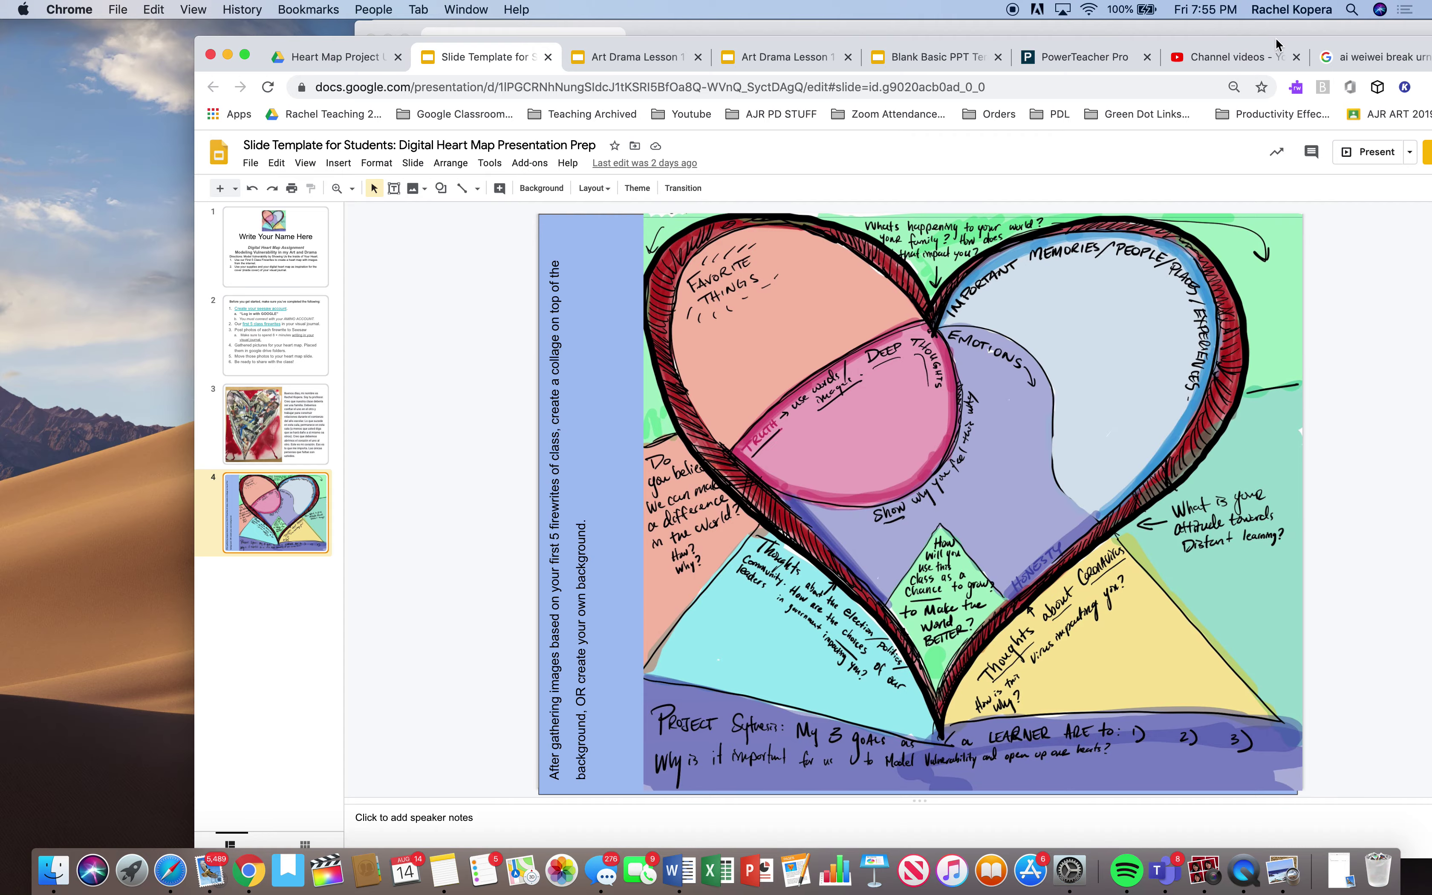
Step: Move the presentation to another desktop and place the class photo under Heart Map Imagery
left_click_drag(1276, 44, 874, 27)
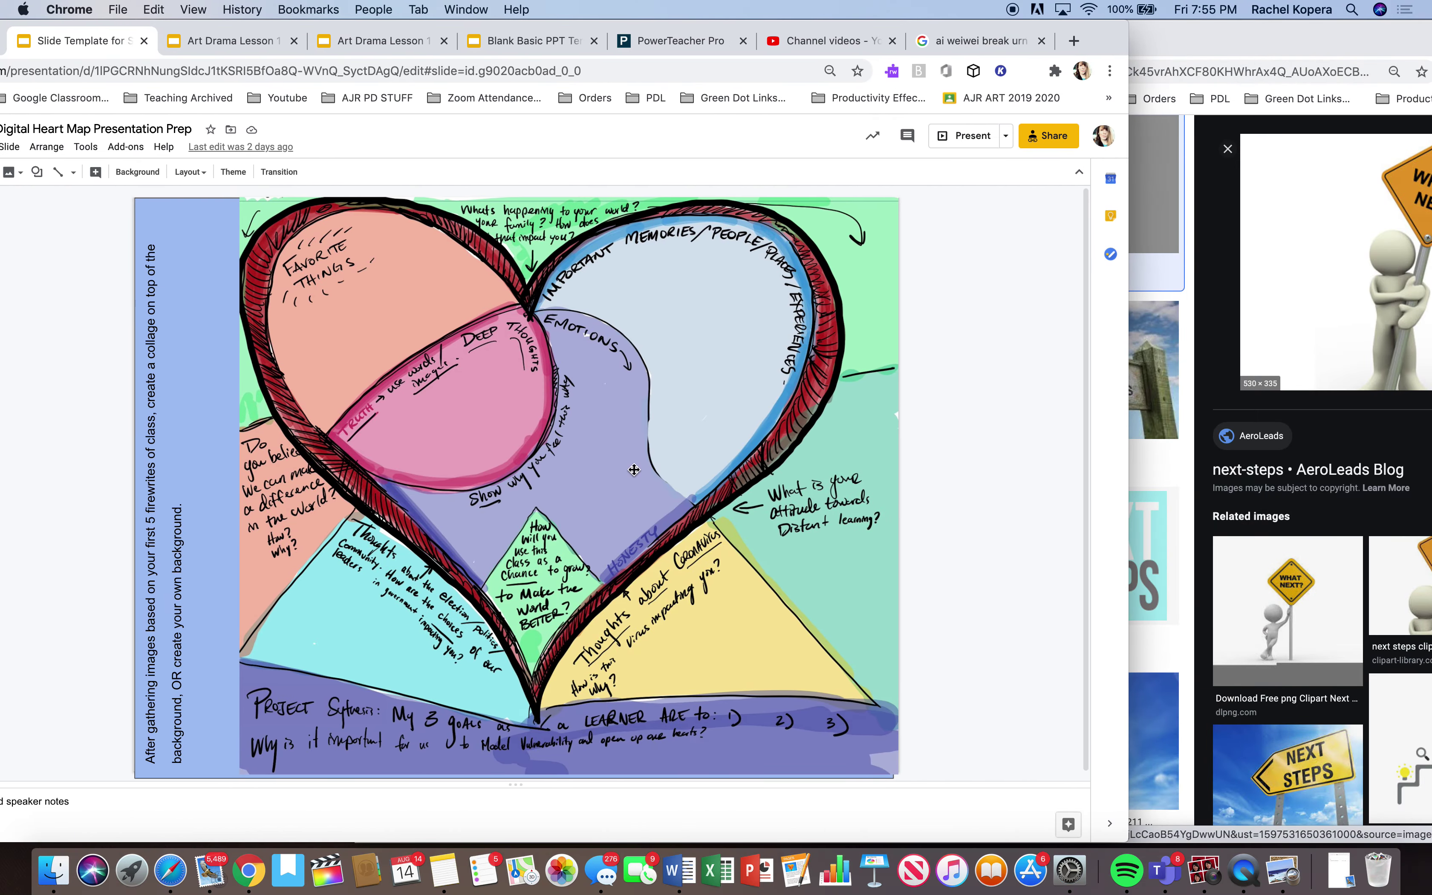
key("ctrl+Up")
left_click_drag(887, 474, 845, 71)
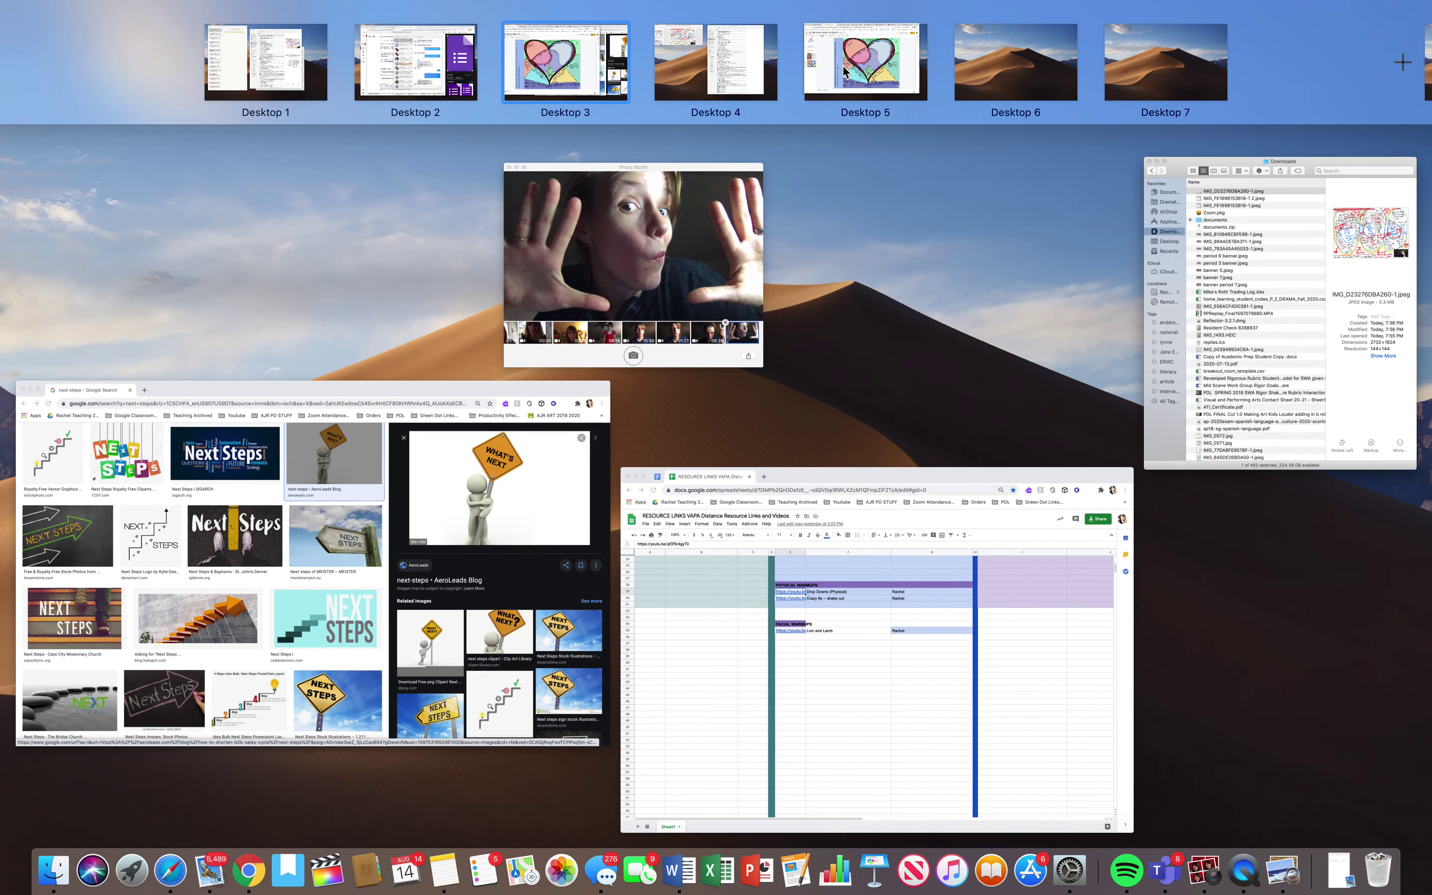
left_click(845, 71)
left_click_drag(1050, 24, 1258, 37)
left_click_drag(278, 354, 90, 251)
left_click_drag(275, 437, 80, 307)
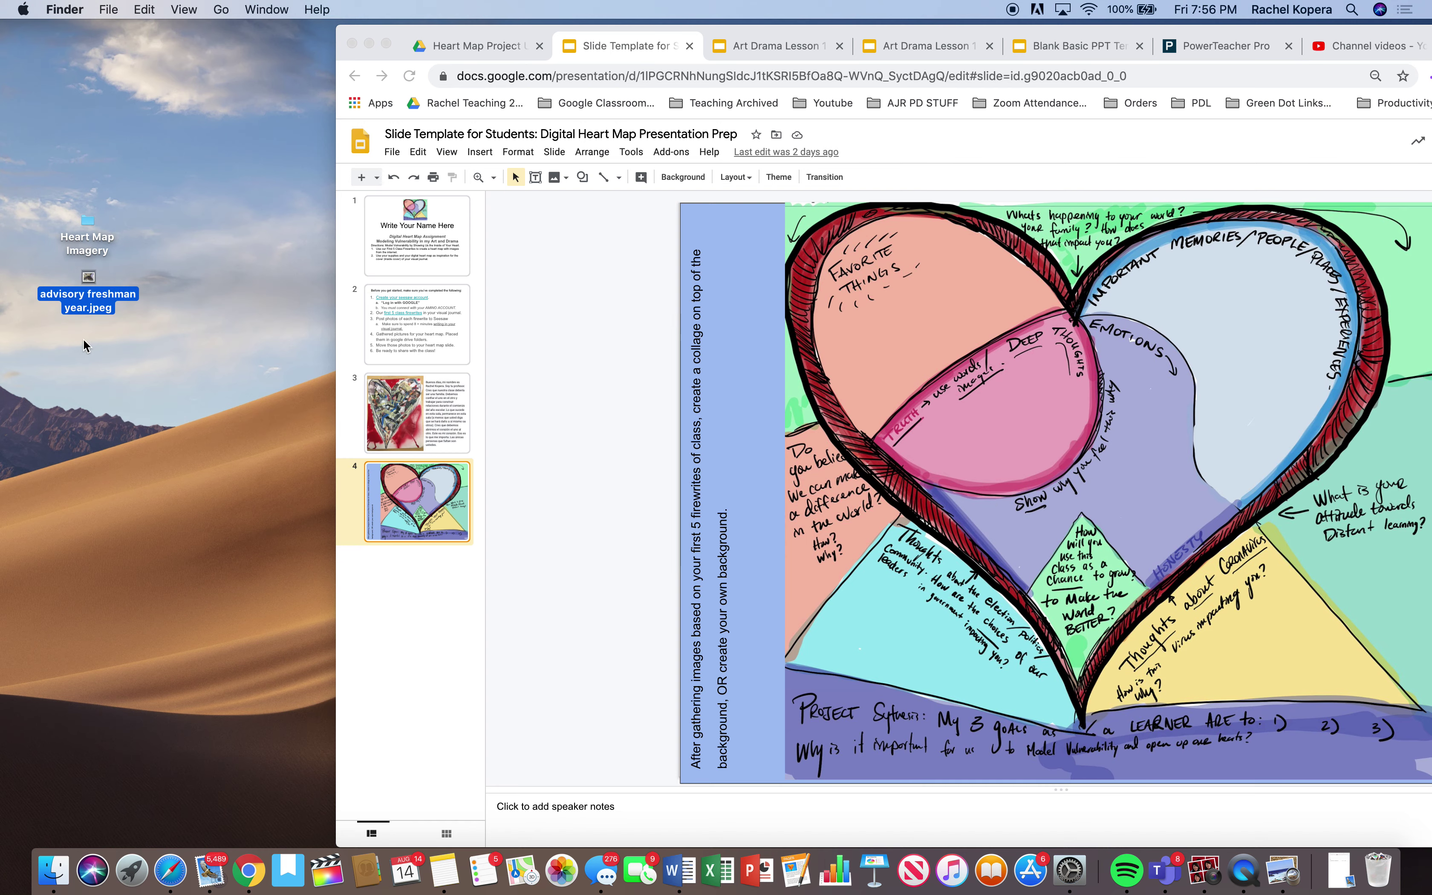
left_click(730, 34)
left_click_drag(729, 34, 630, 32)
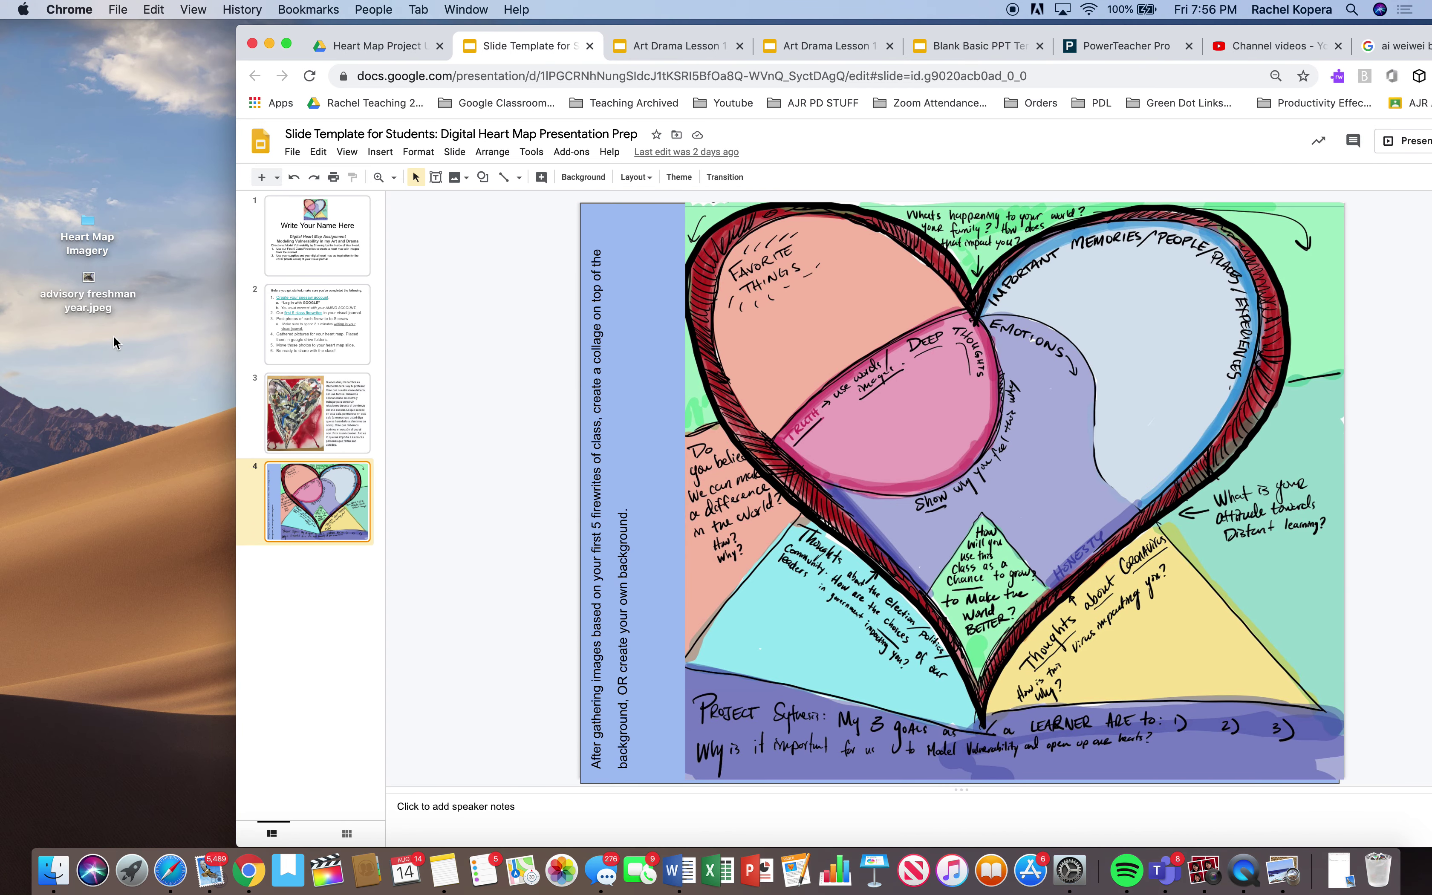
Step: Create desktop folders named 'Deep Thoughts' and 'Favorite Things'
right_click(103, 358)
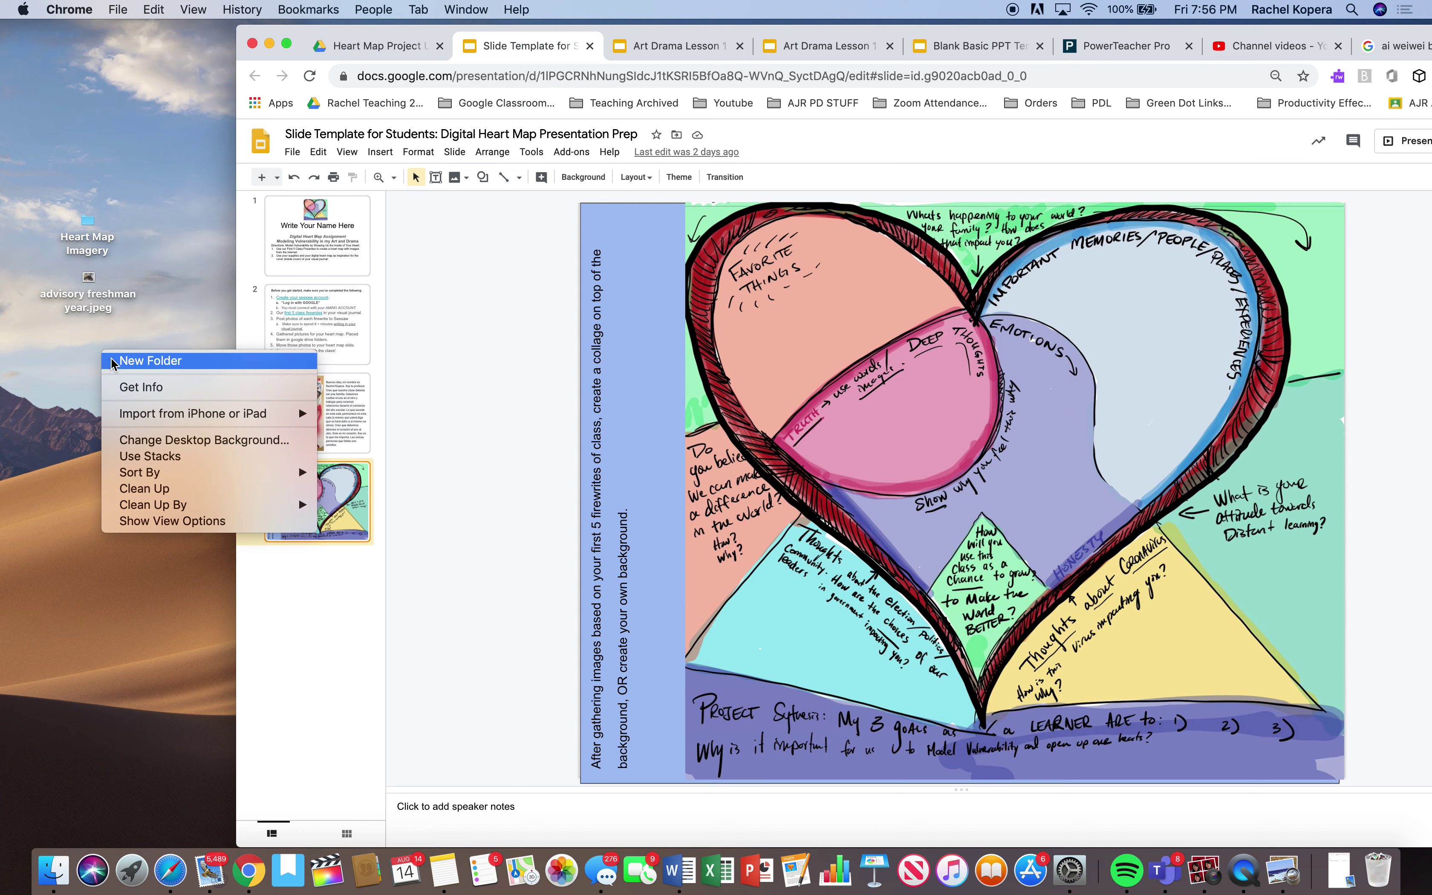
left_click(149, 361)
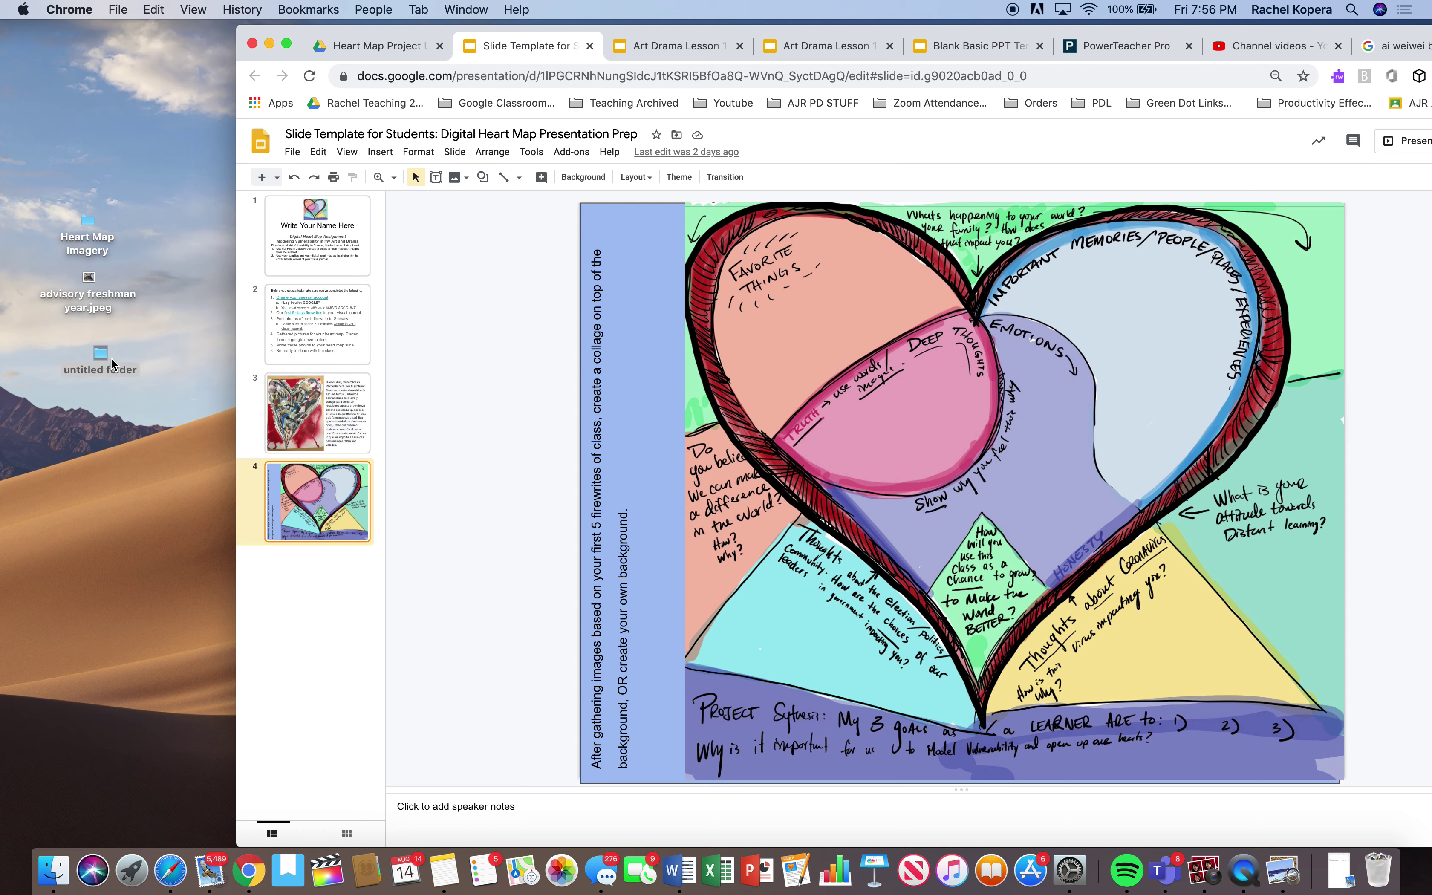
left_click(113, 363)
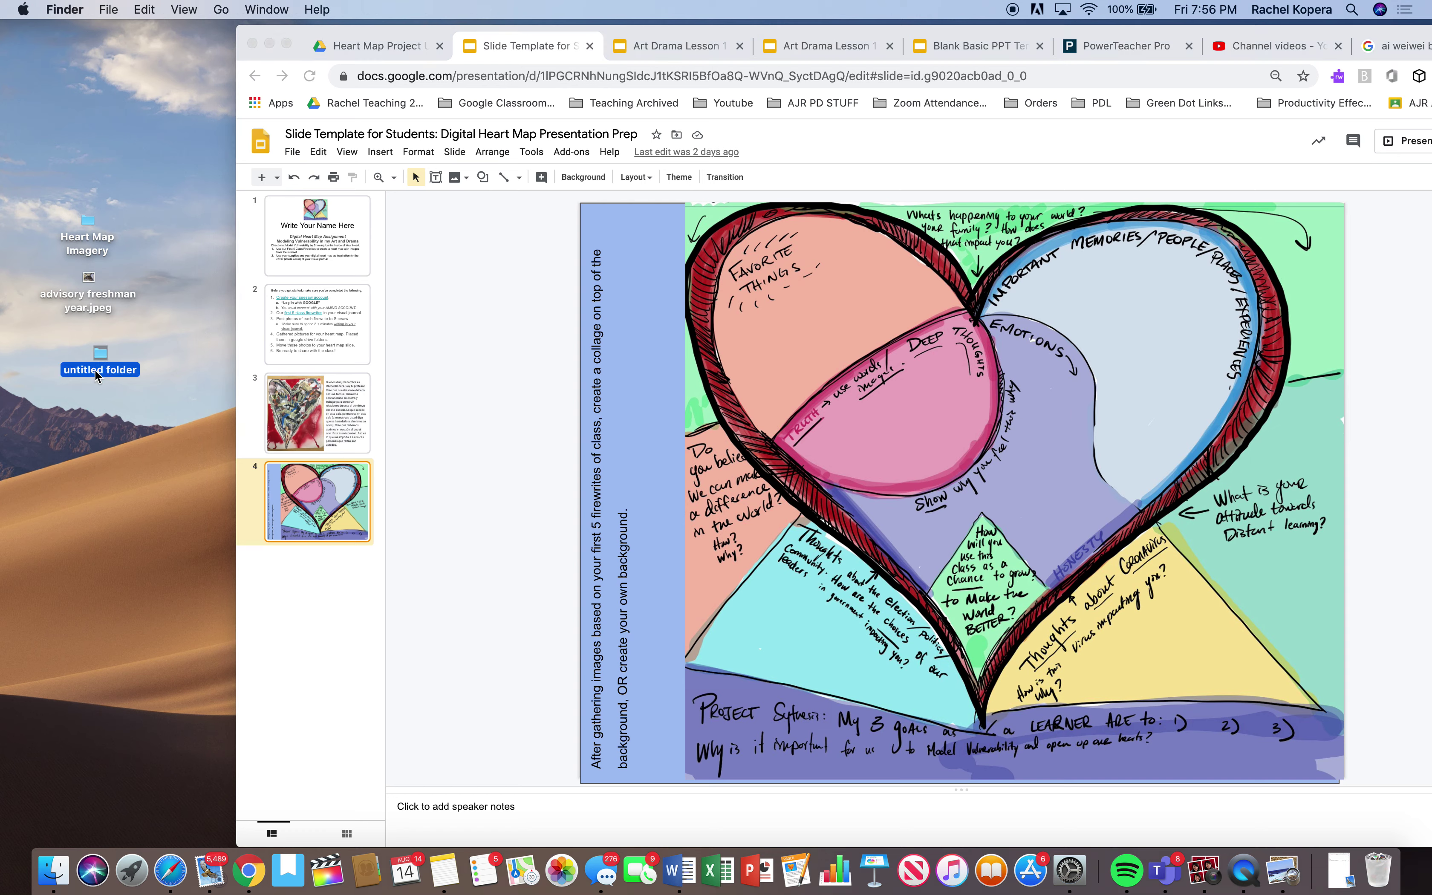
left_click(97, 370)
type("Deep Thoughts")
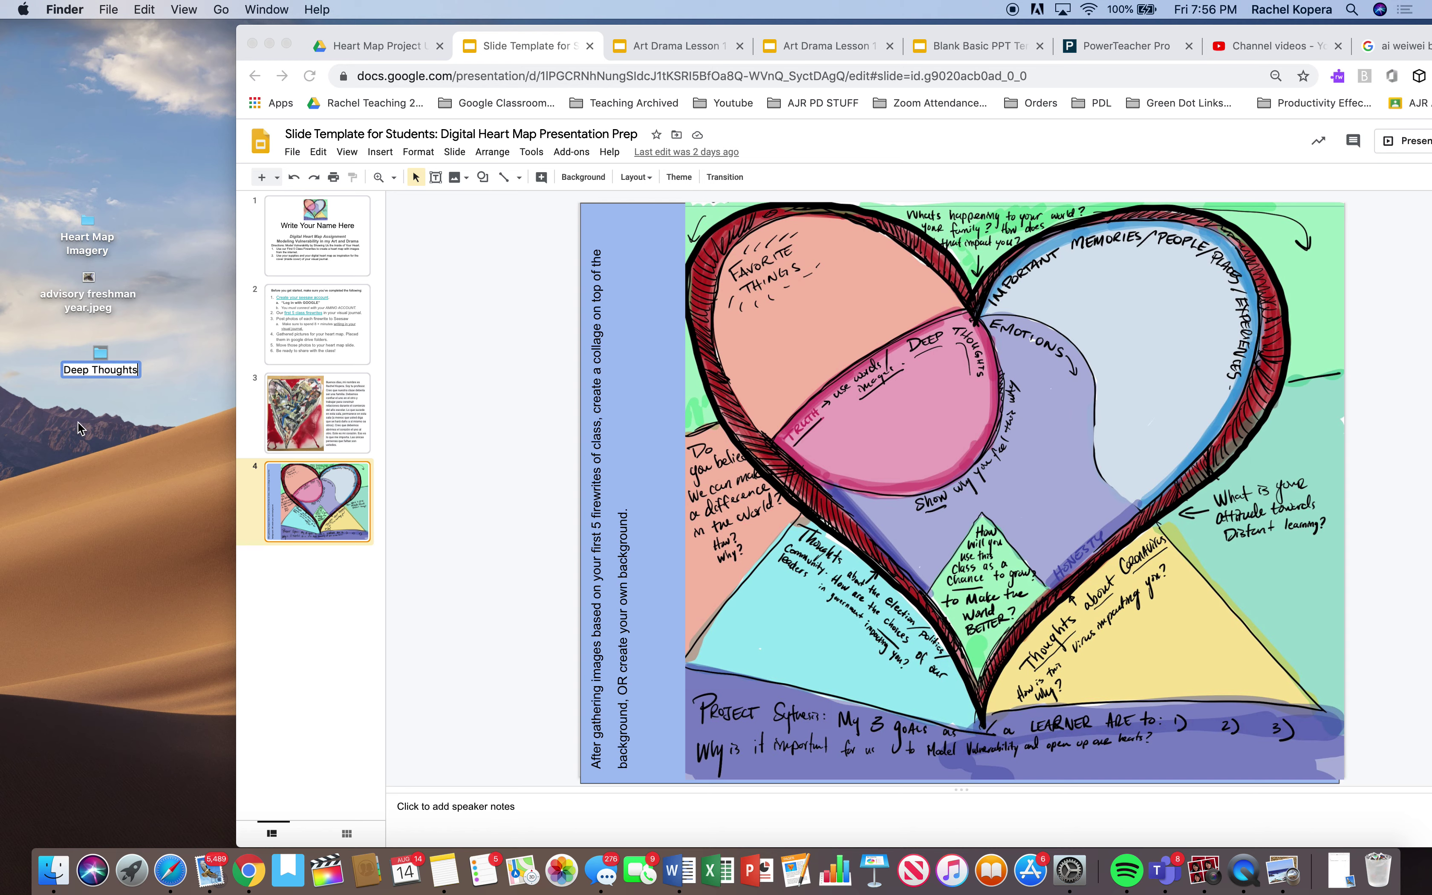
key("Return")
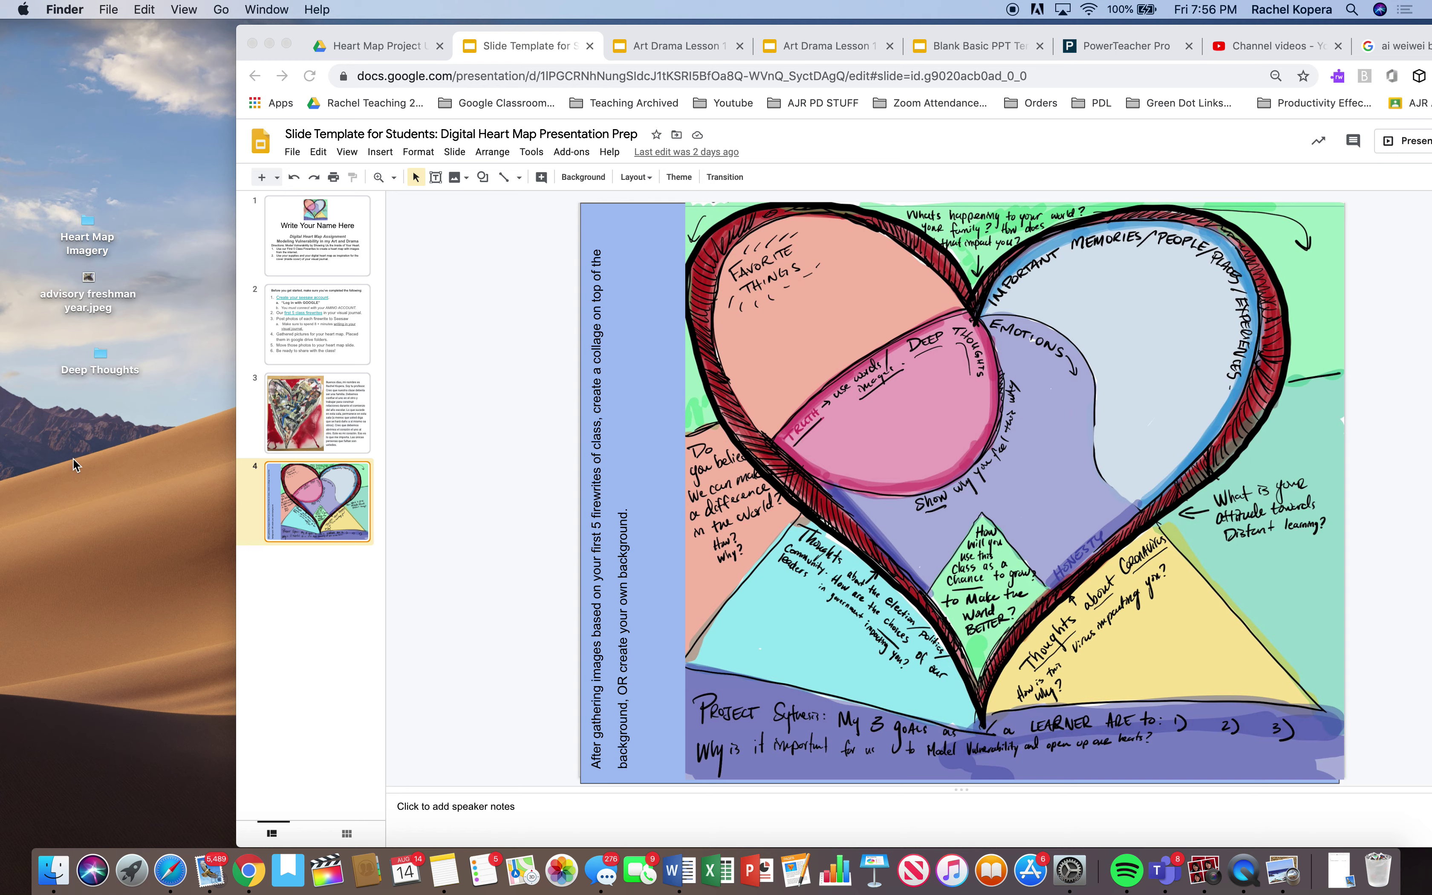
right_click(72, 456)
left_click(103, 465)
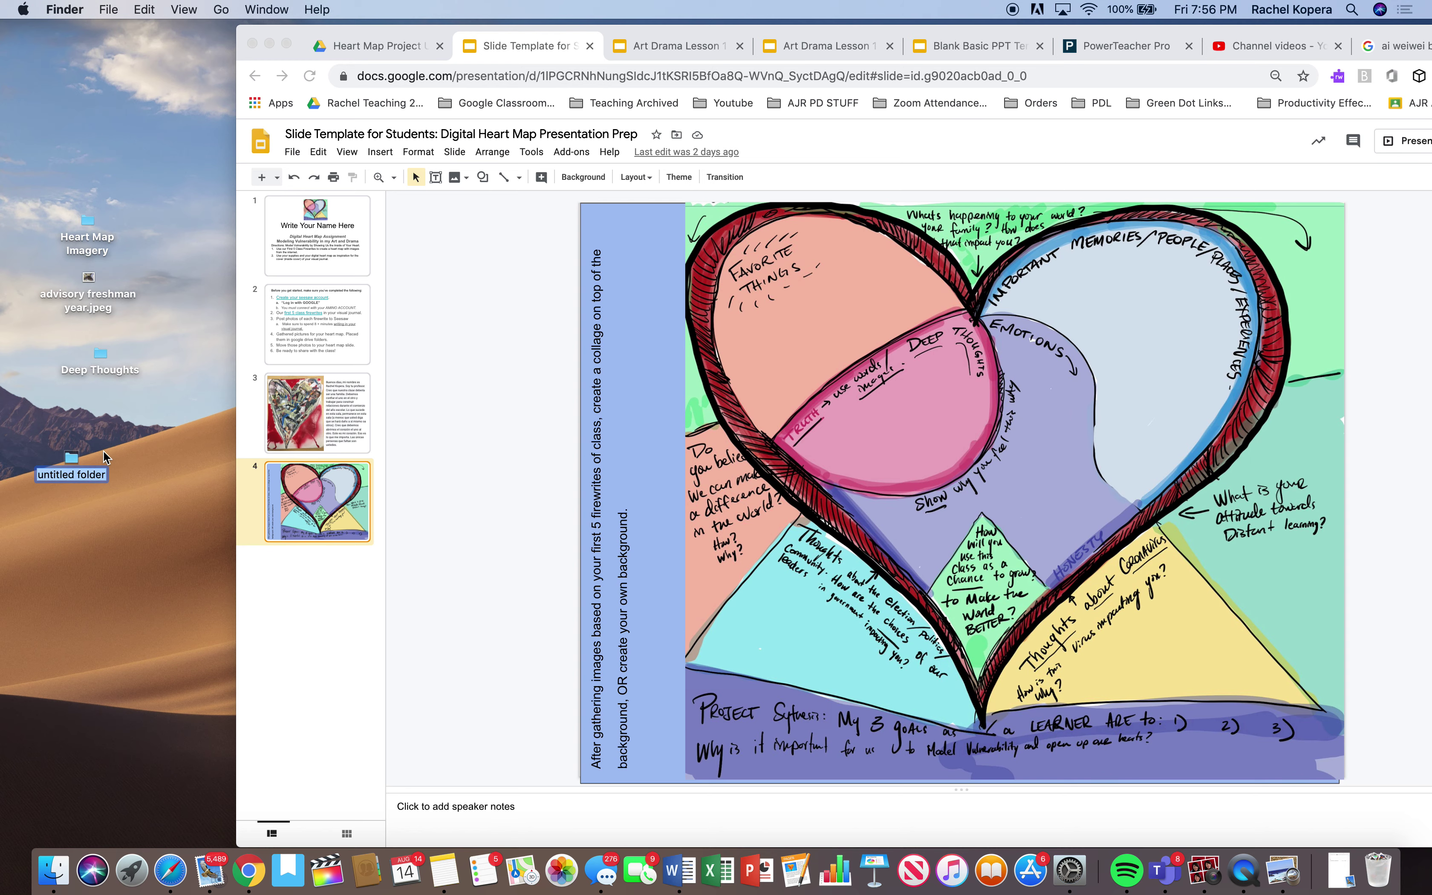
left_click(76, 475)
key("super+a")
type("Favorite Things")
key("Return")
Step: Create desktop folders named 'Emotions' and 'Important Memories/ People'
right_click(65, 514)
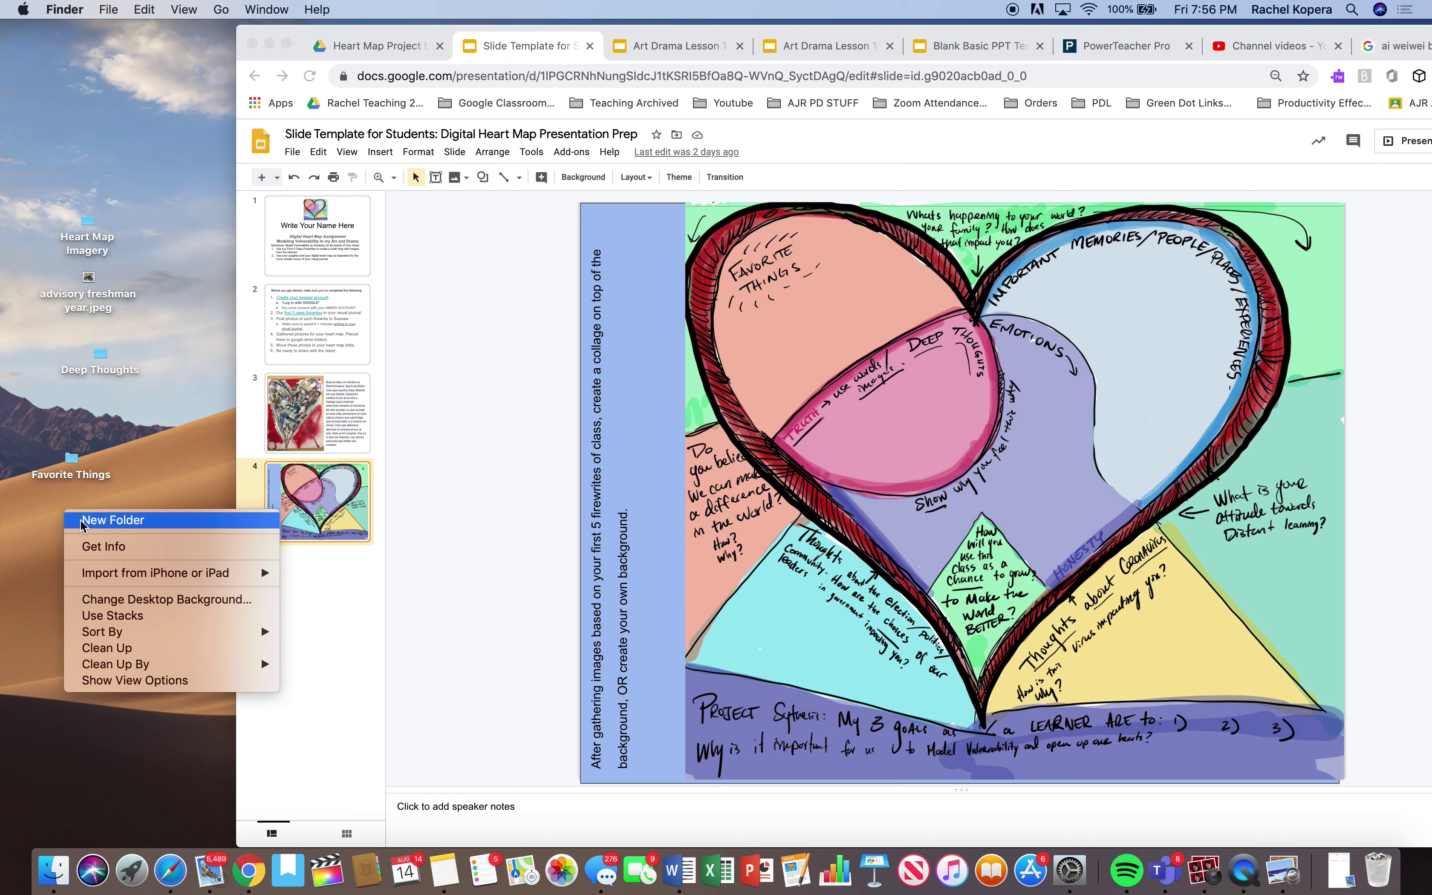
left_click(74, 516)
type("Emotions")
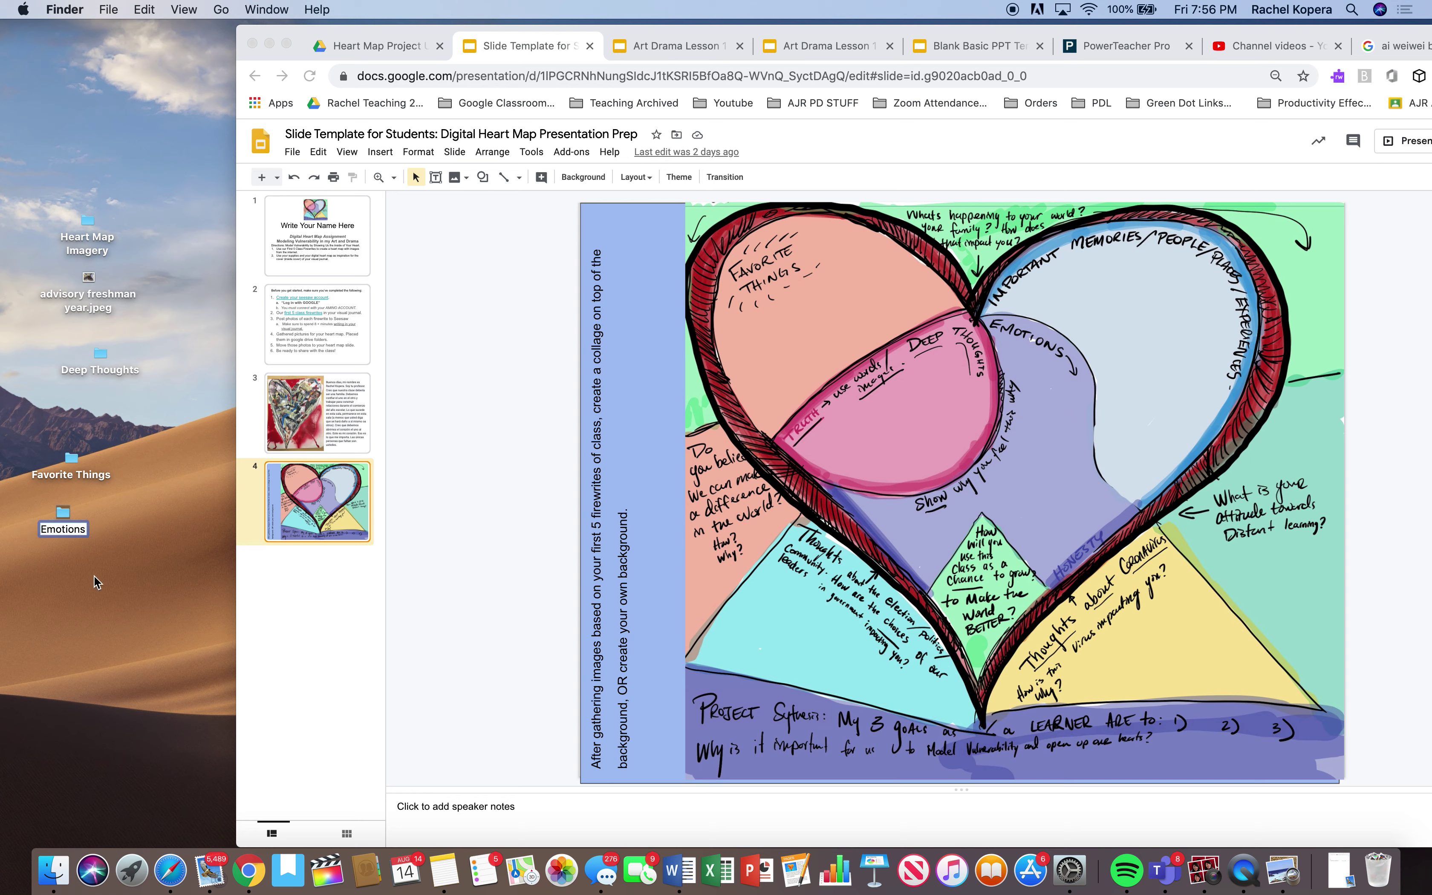
key("Return")
right_click(72, 577)
left_click(80, 584)
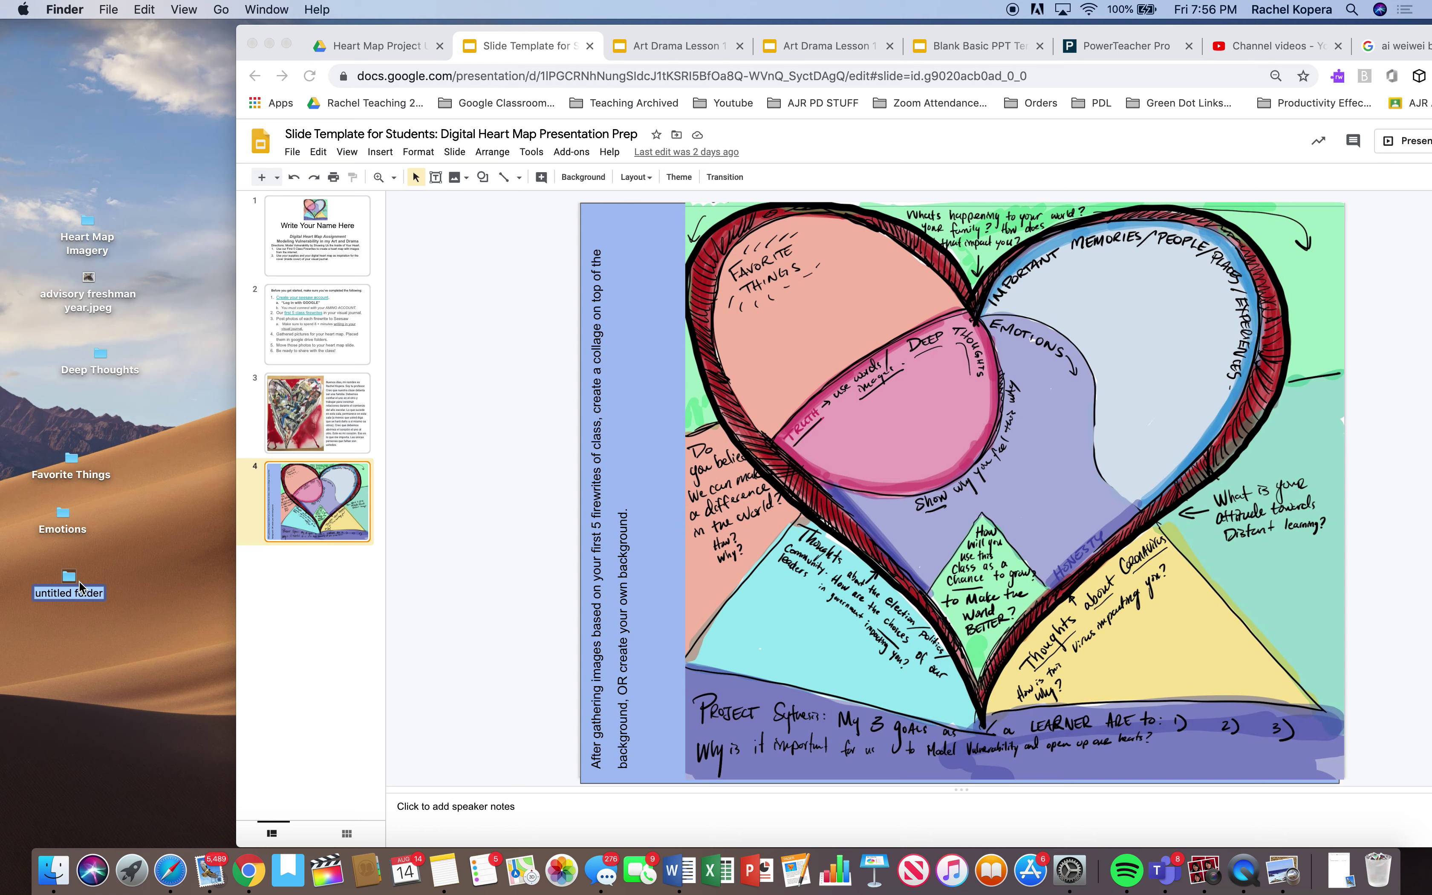
key("BackSpace")
type("Important Memories/")
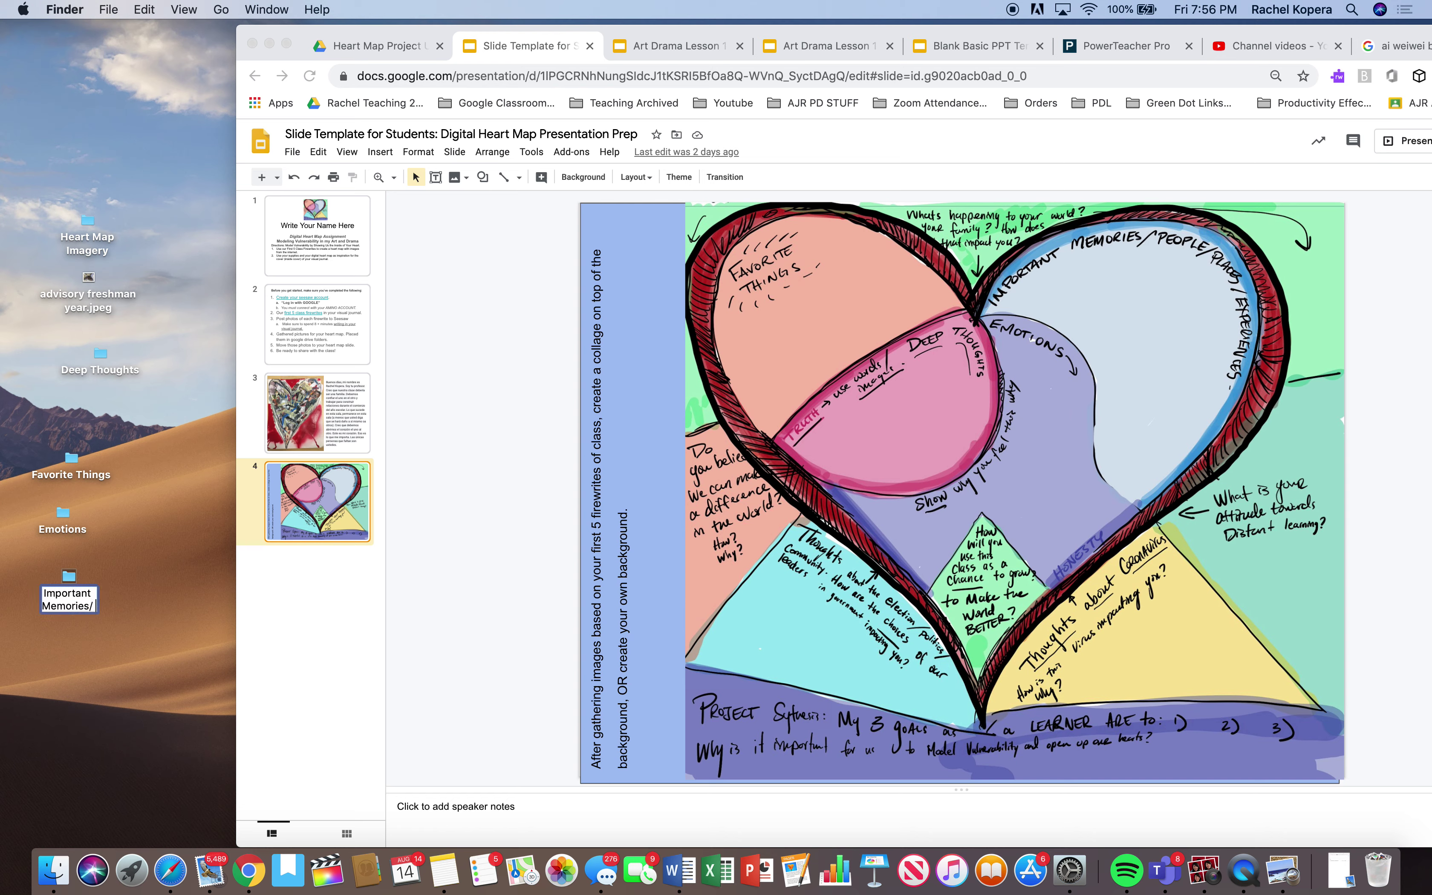
type(" People")
key("Return")
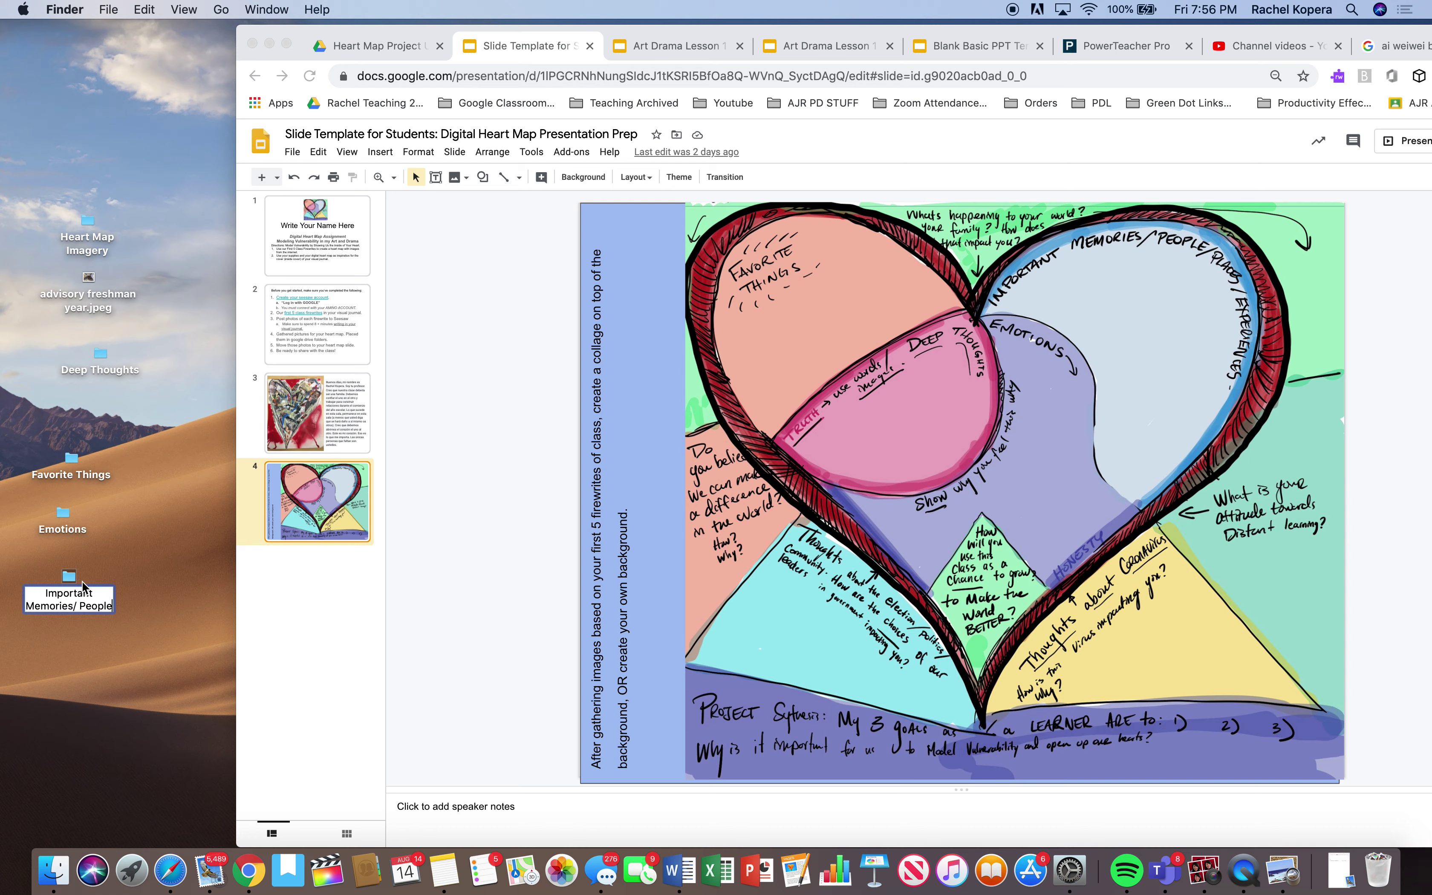
left_click(284, 502)
Step: Stack Deep Thoughts, Favorite Things, Emotions and Important Memories/ People in a column, returning to slide 4
left_click(305, 422)
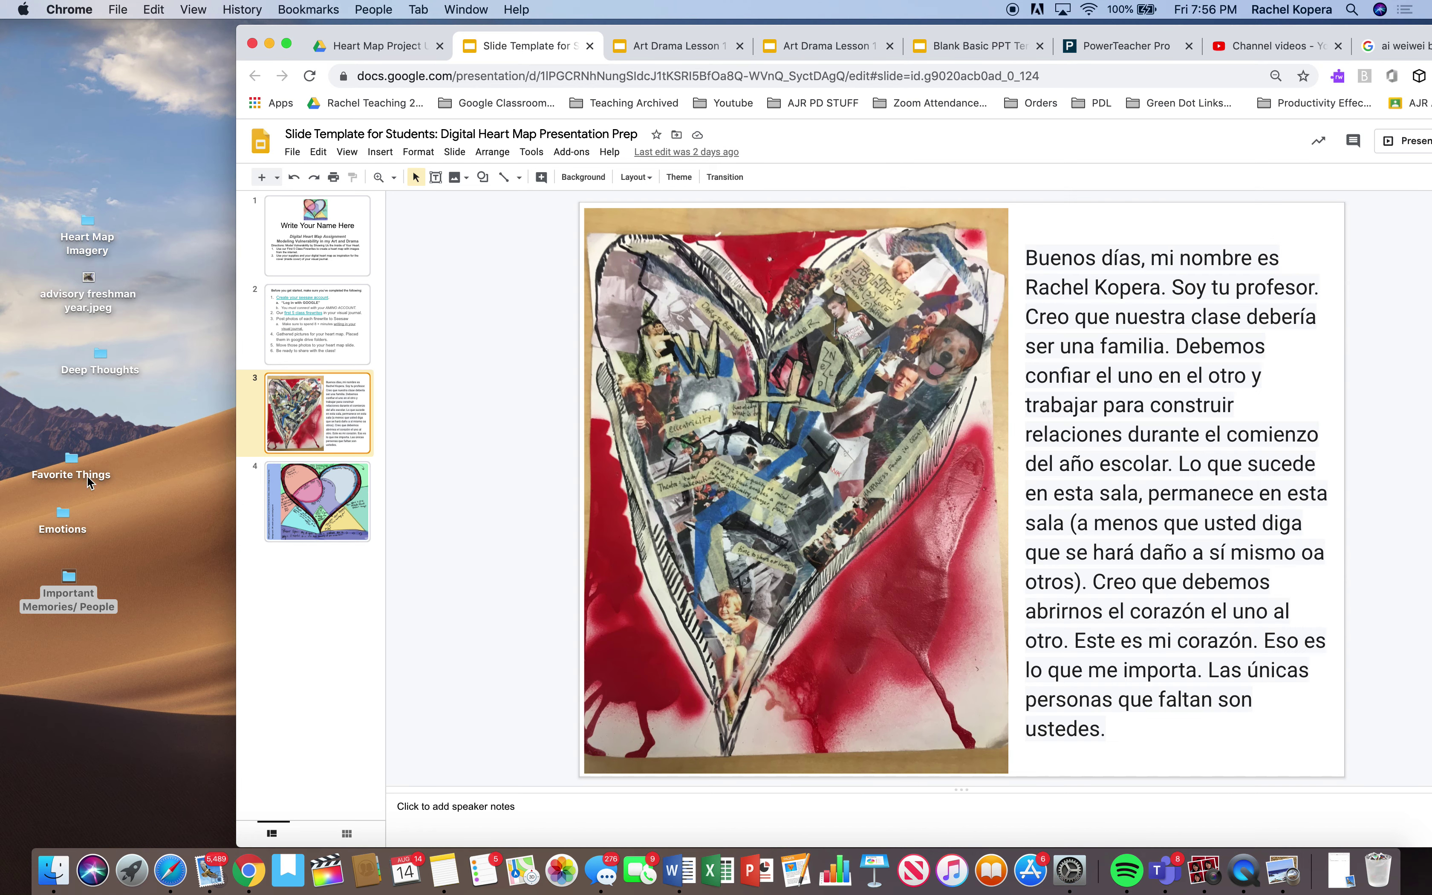
left_click_drag(71, 467, 86, 359)
left_click_drag(95, 425, 84, 404)
left_click_drag(63, 512, 84, 443)
left_click_drag(68, 582, 83, 480)
left_click(316, 555)
left_click(302, 507)
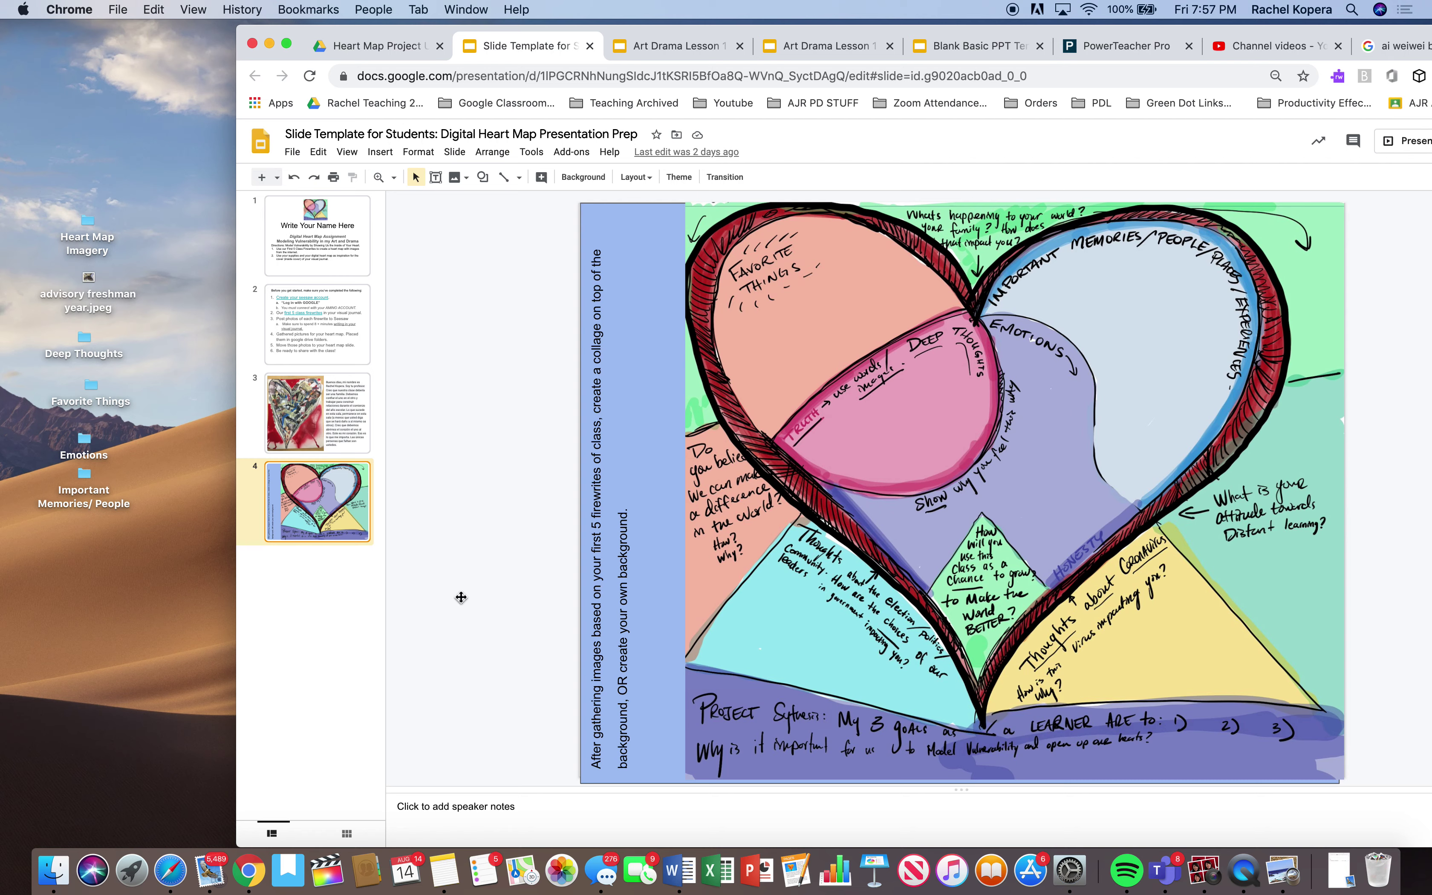
right_click(76, 561)
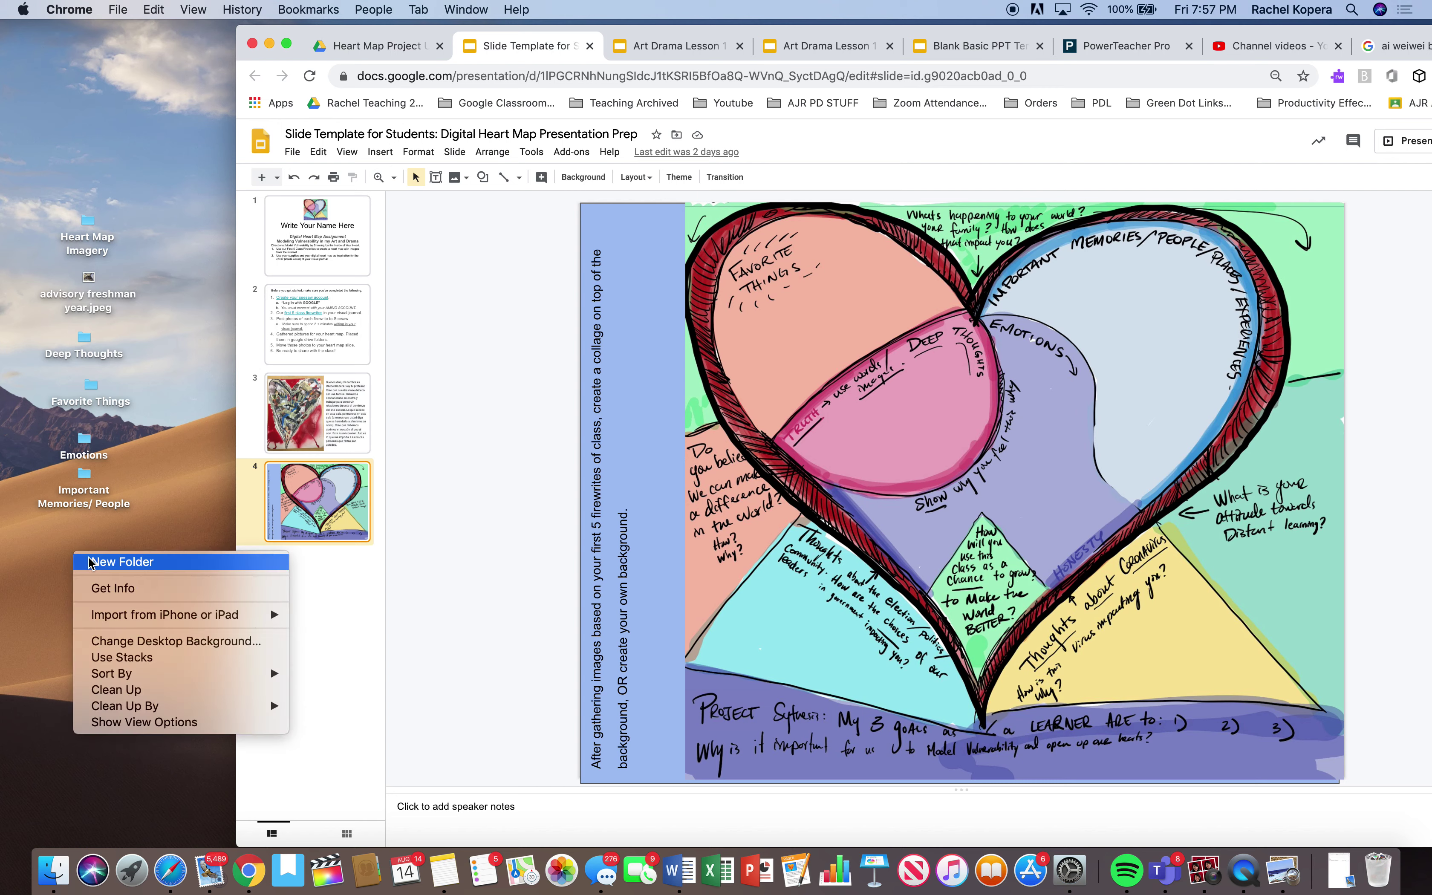
Step: Add a desktop folder, first named Postive Thoughts, then renamed 'How will I grow in art and drama'
left_click(82, 559)
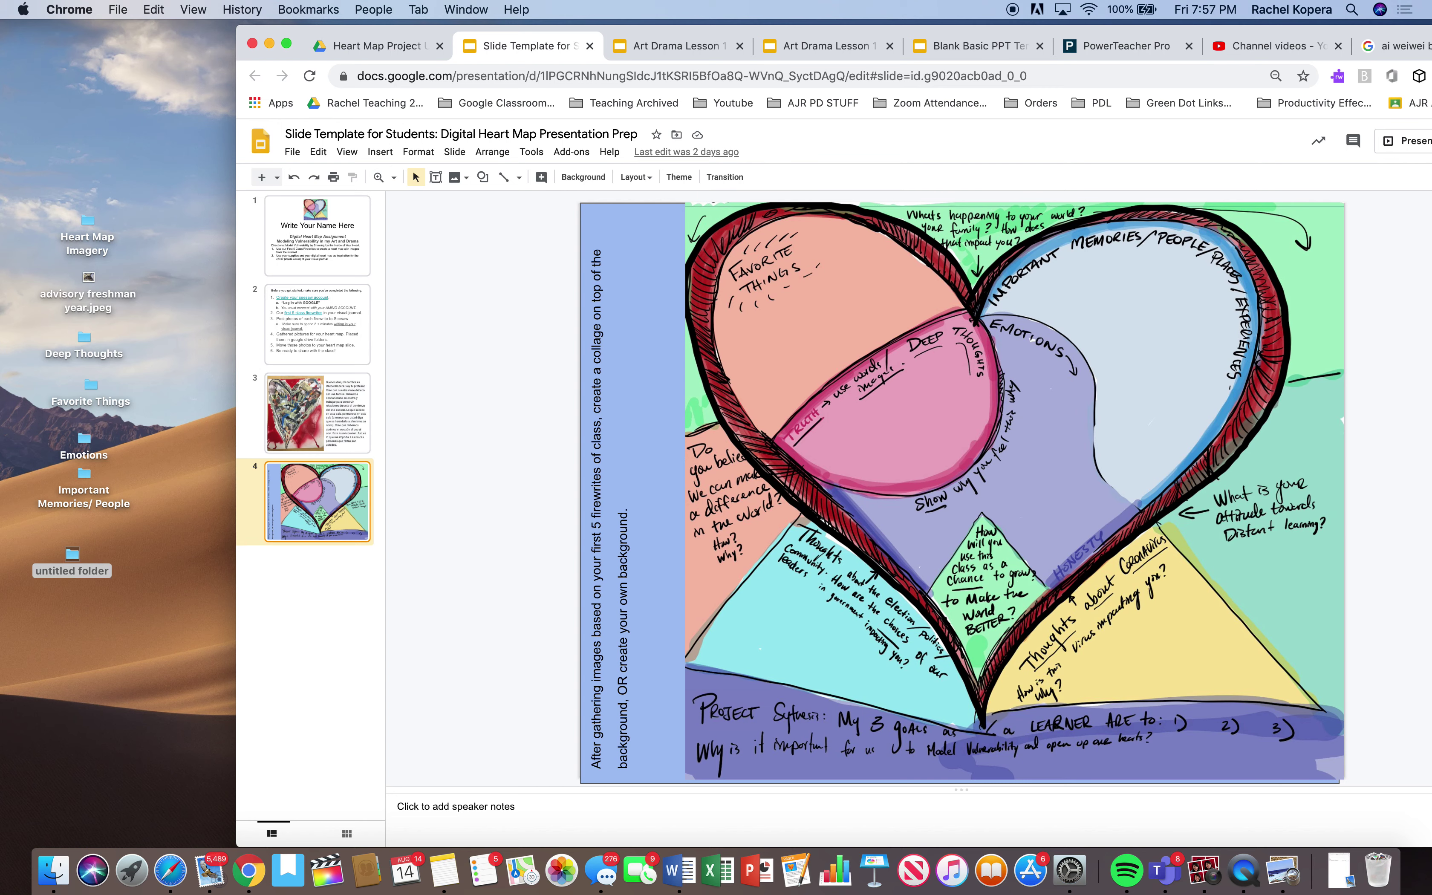
left_click(60, 573)
left_click(58, 569)
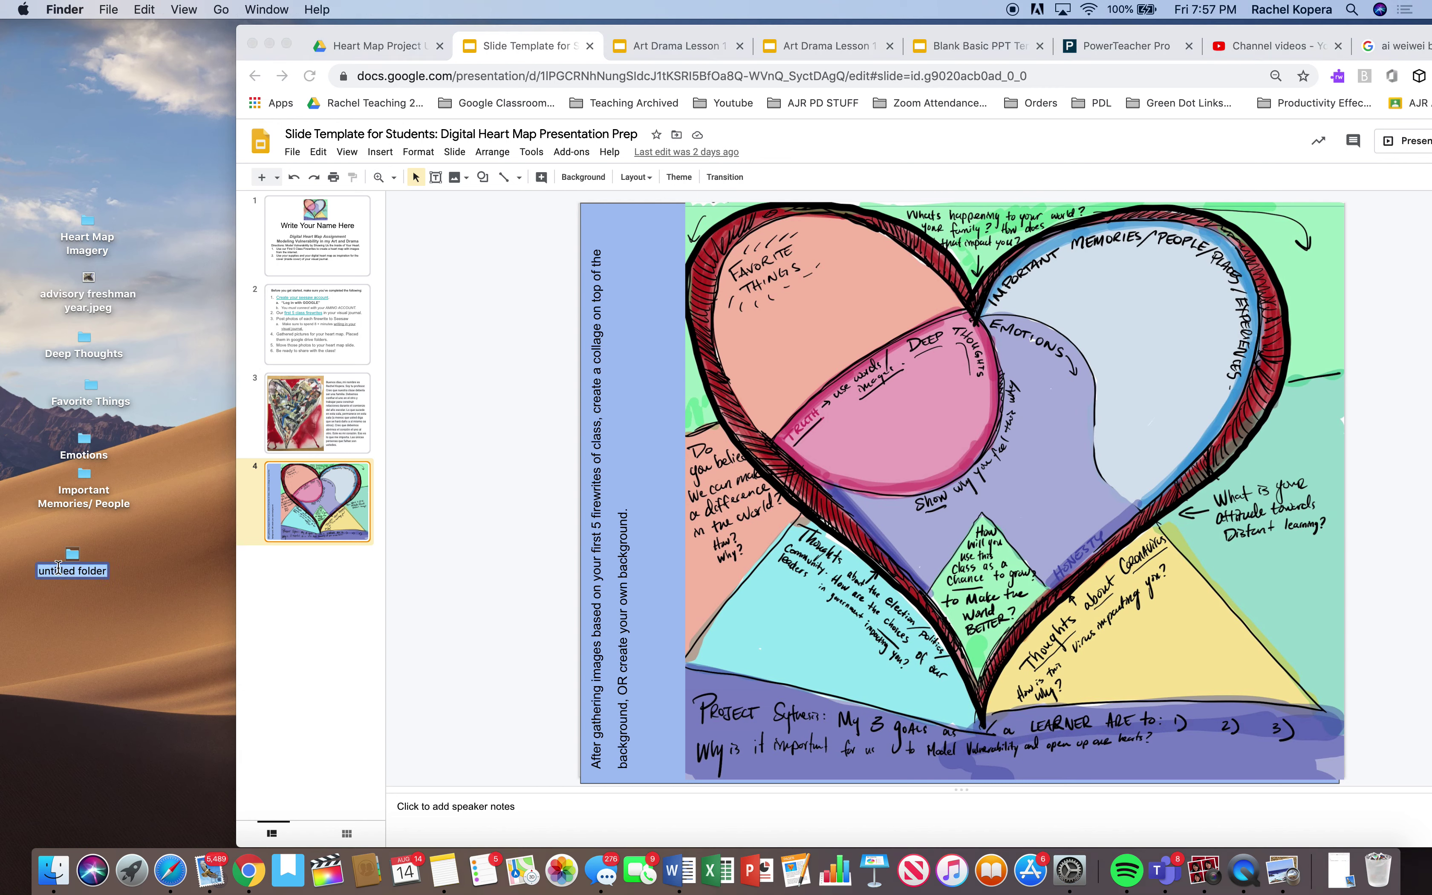
type("Postive Thoug")
type("hts")
key("Return")
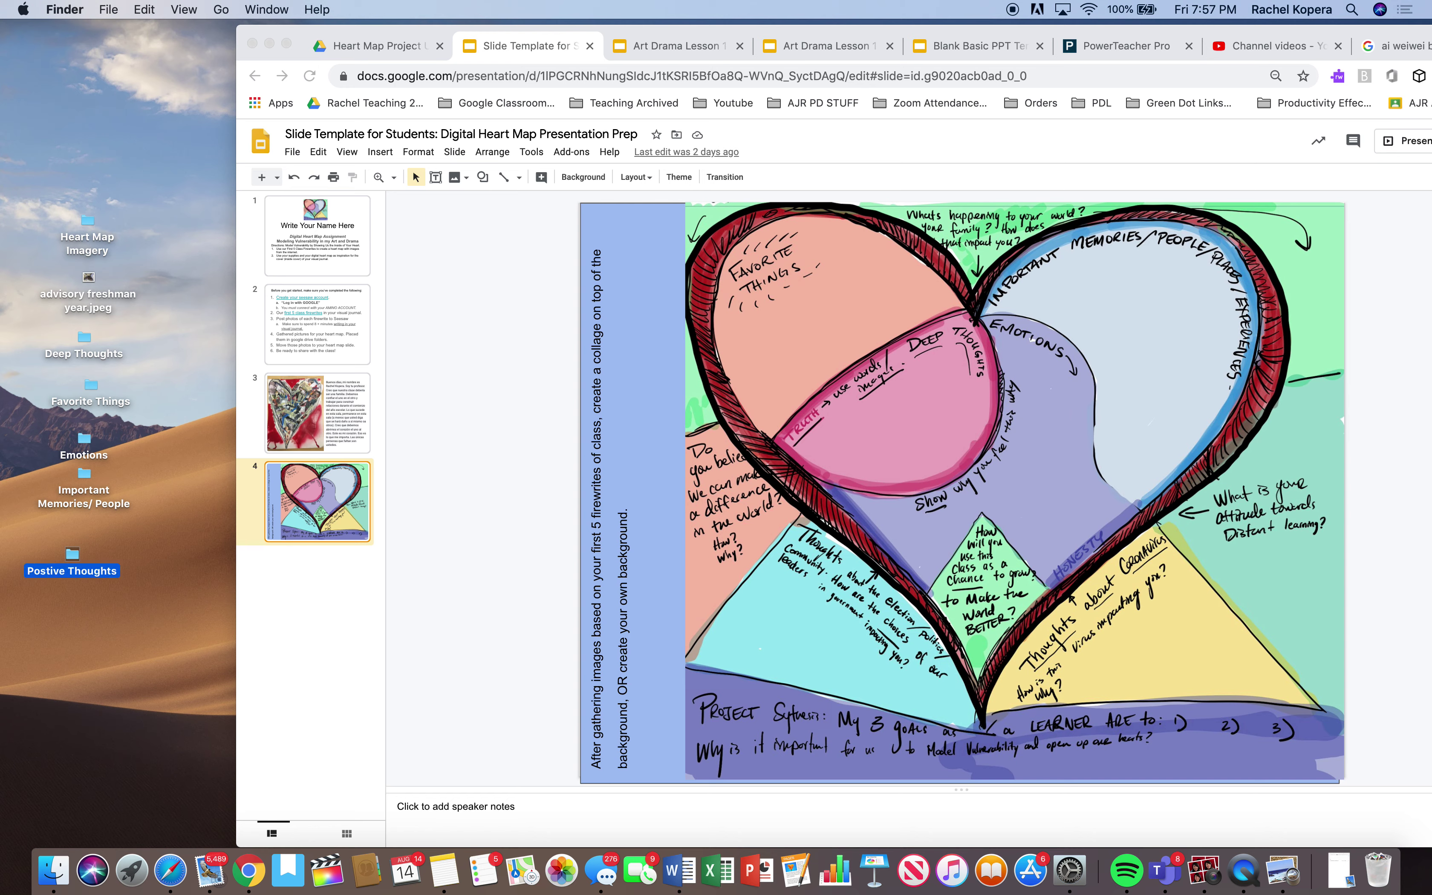
key("Return")
left_click(69, 572)
left_click_drag(118, 575, 5, 568)
type("How will I grow in art and drama")
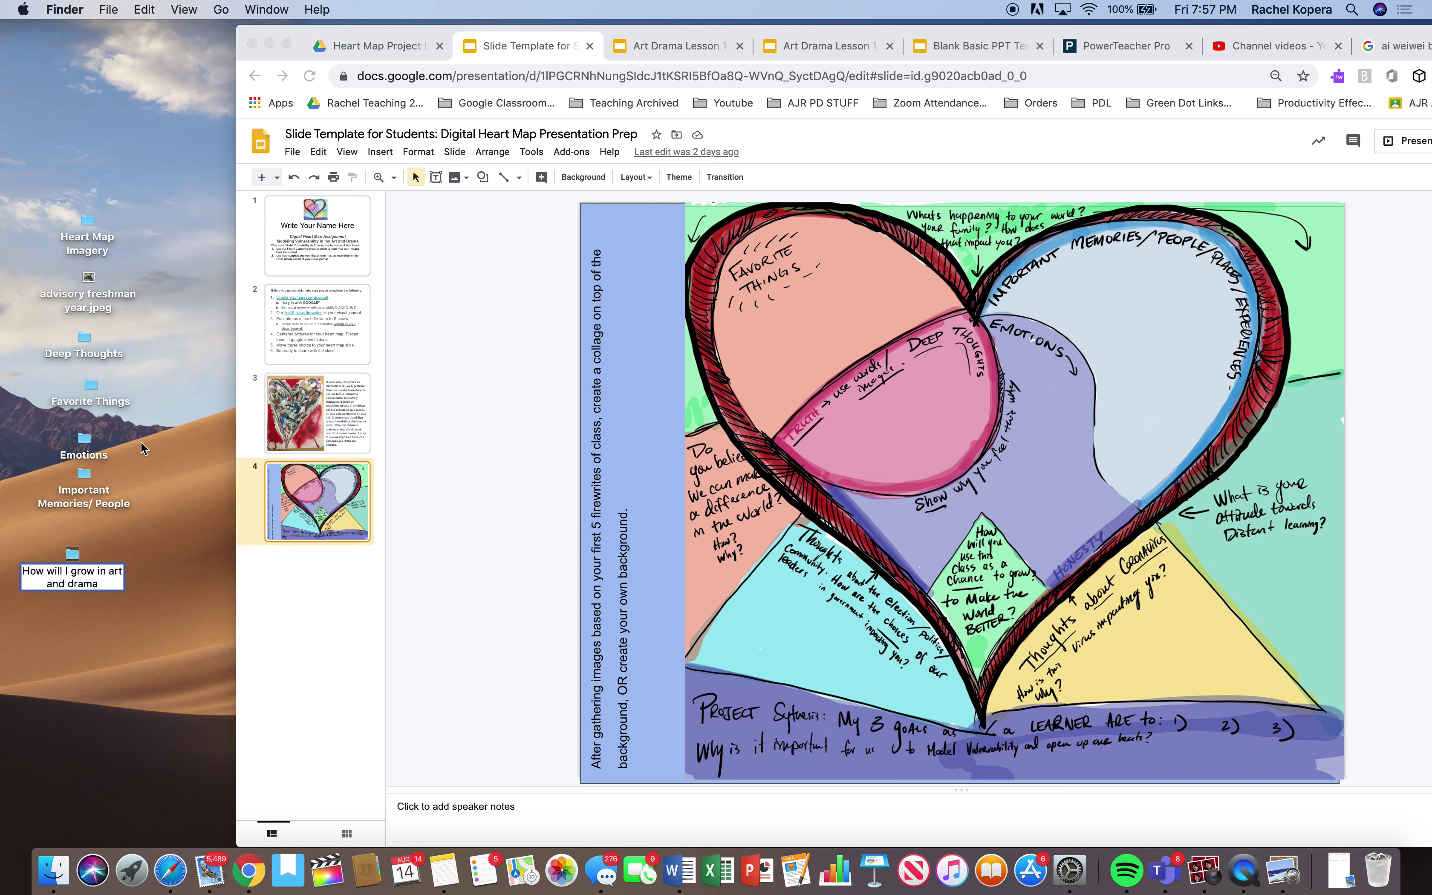
Step: Rename the Deep Thoughts folder to 'Deep Thoughts TRUTH'
left_click(93, 498)
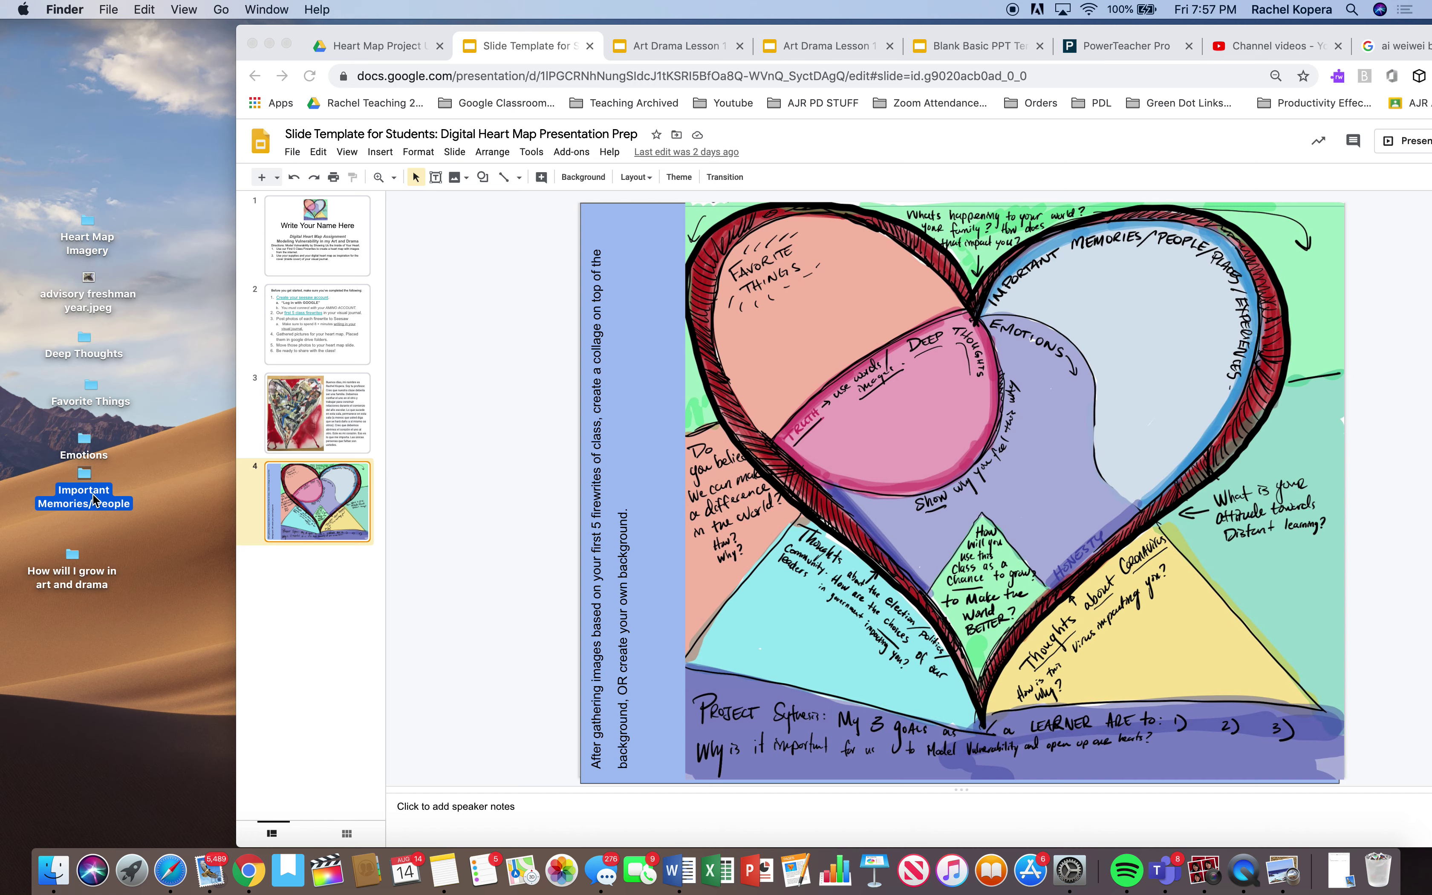
left_click(89, 360)
double_click(87, 361)
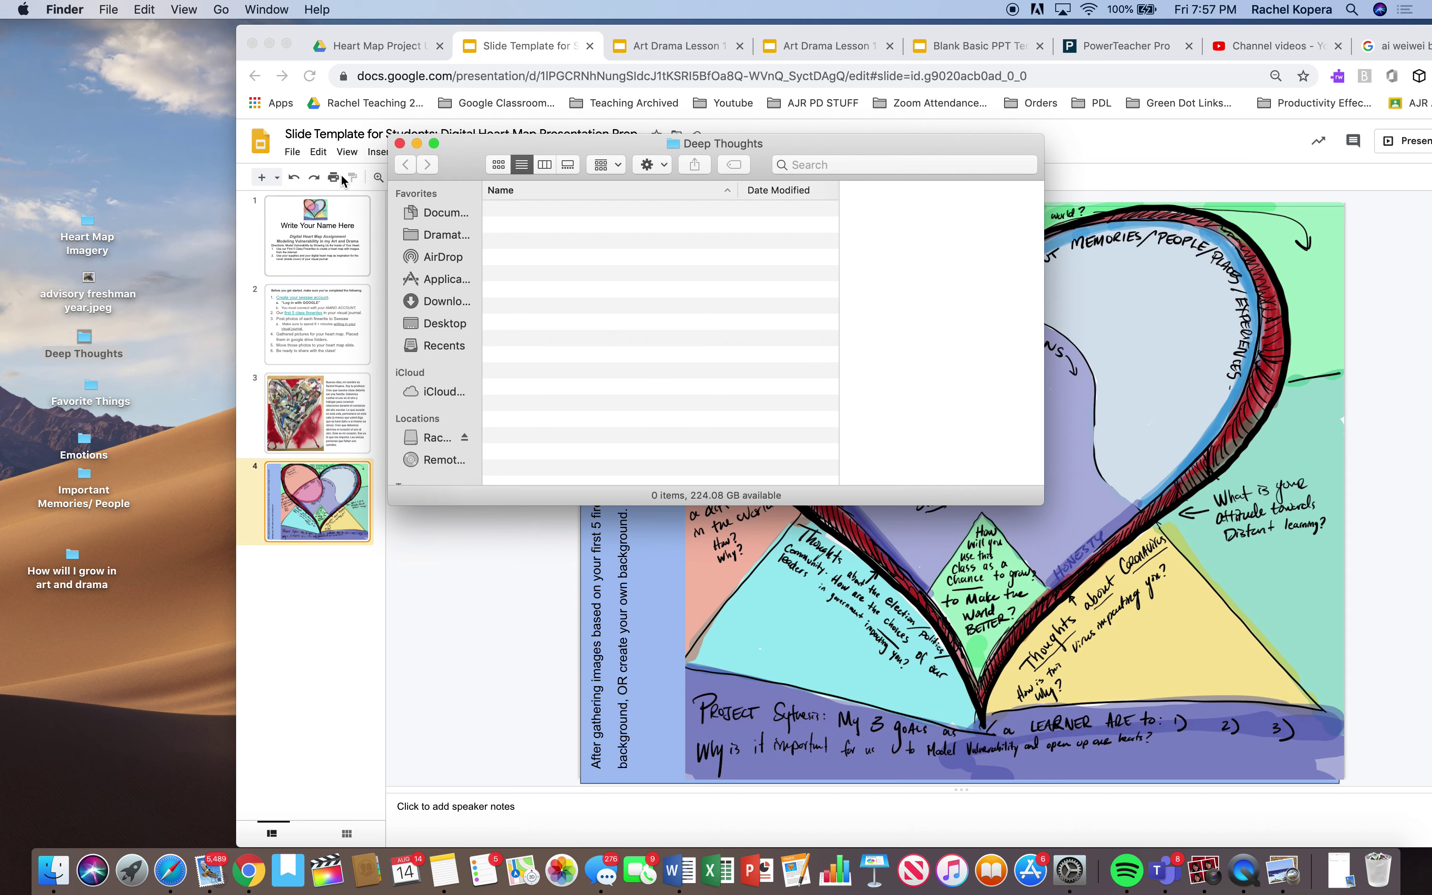
left_click(390, 166)
left_click(104, 356)
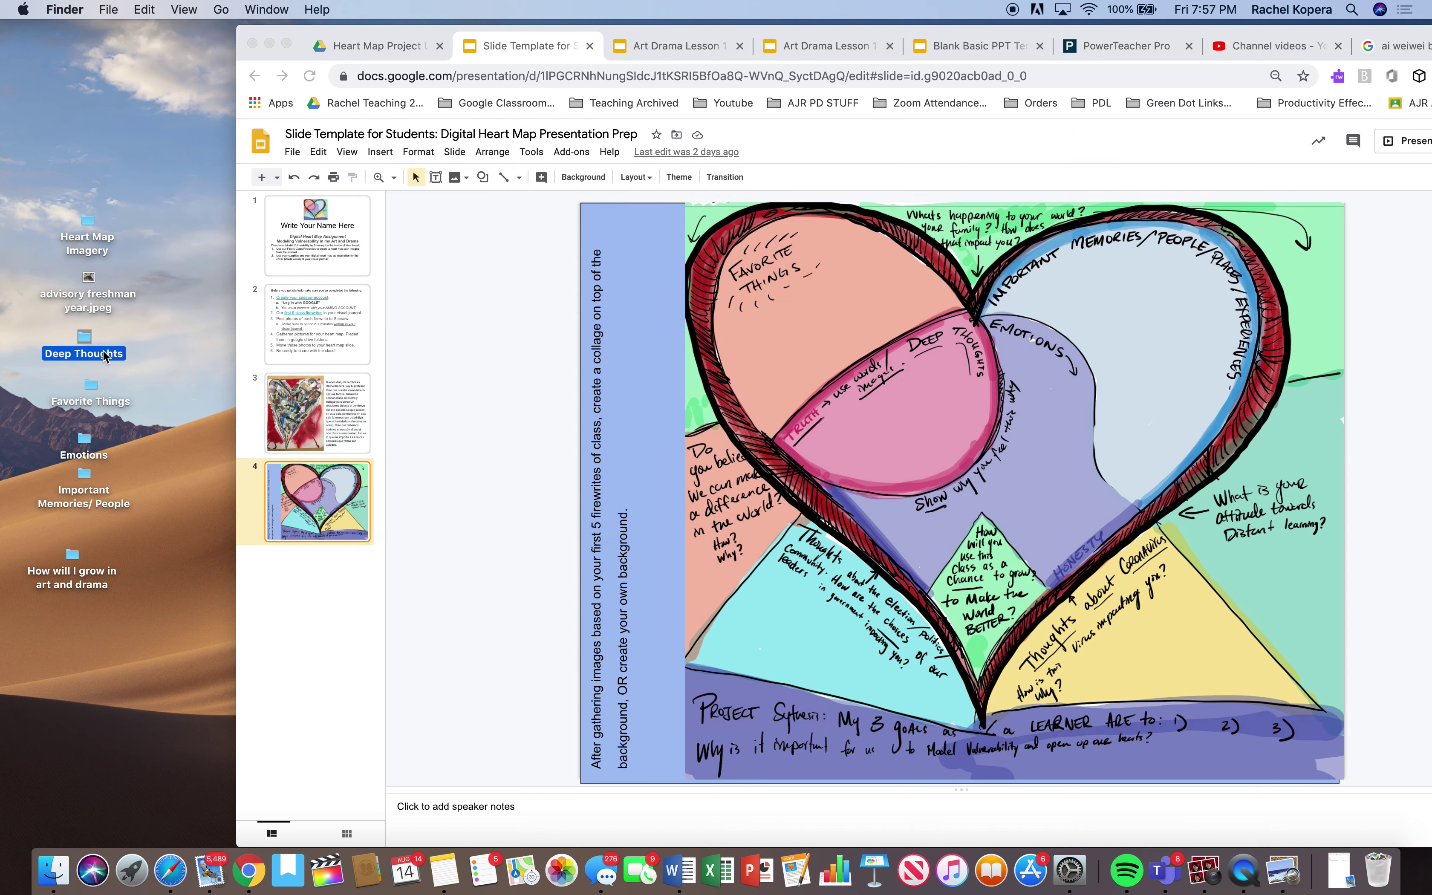
left_click(109, 354)
left_click(119, 353)
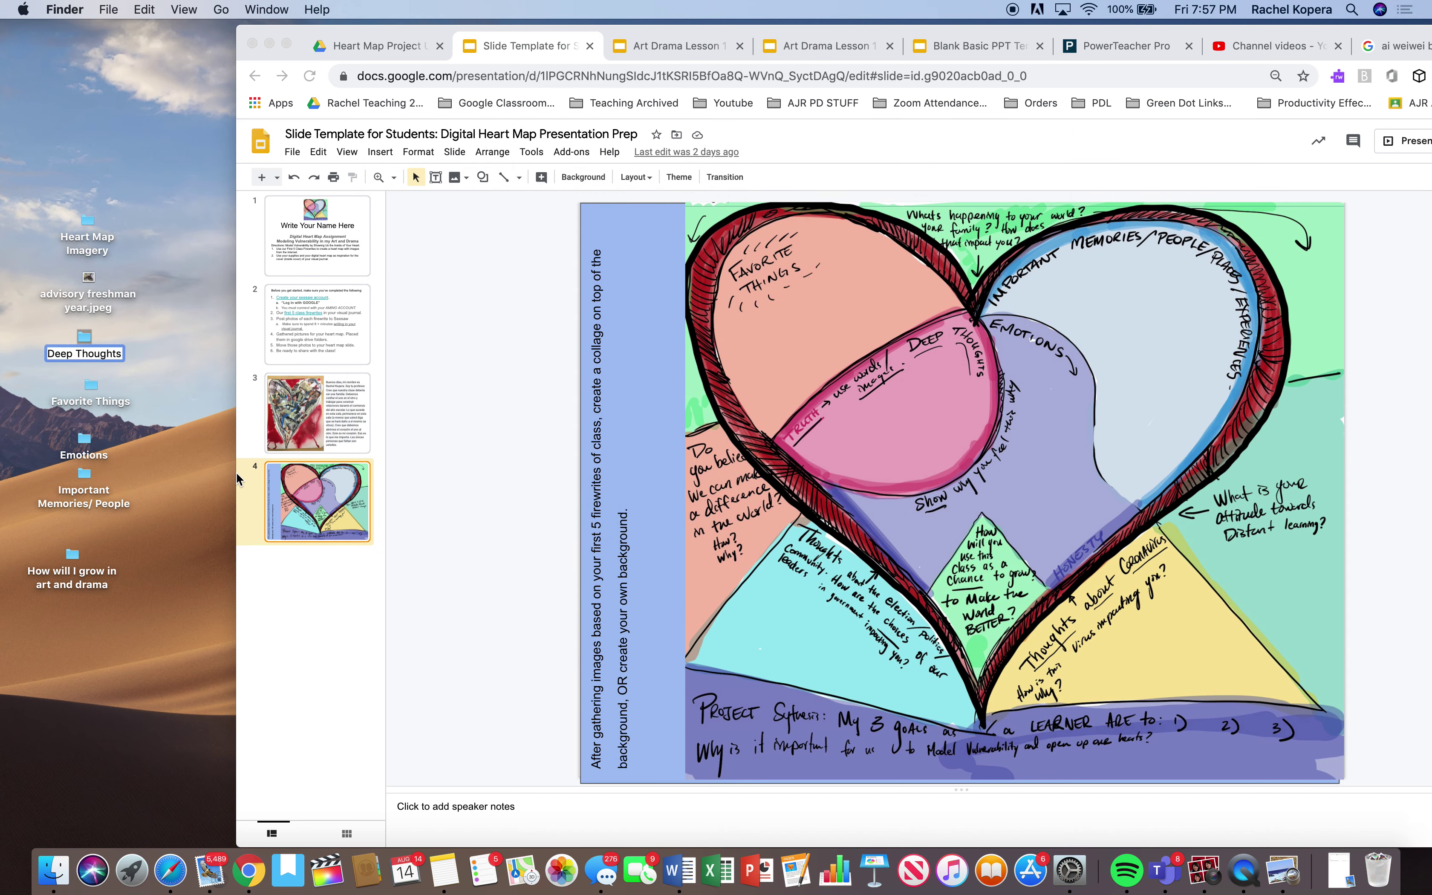
type("TRUTH")
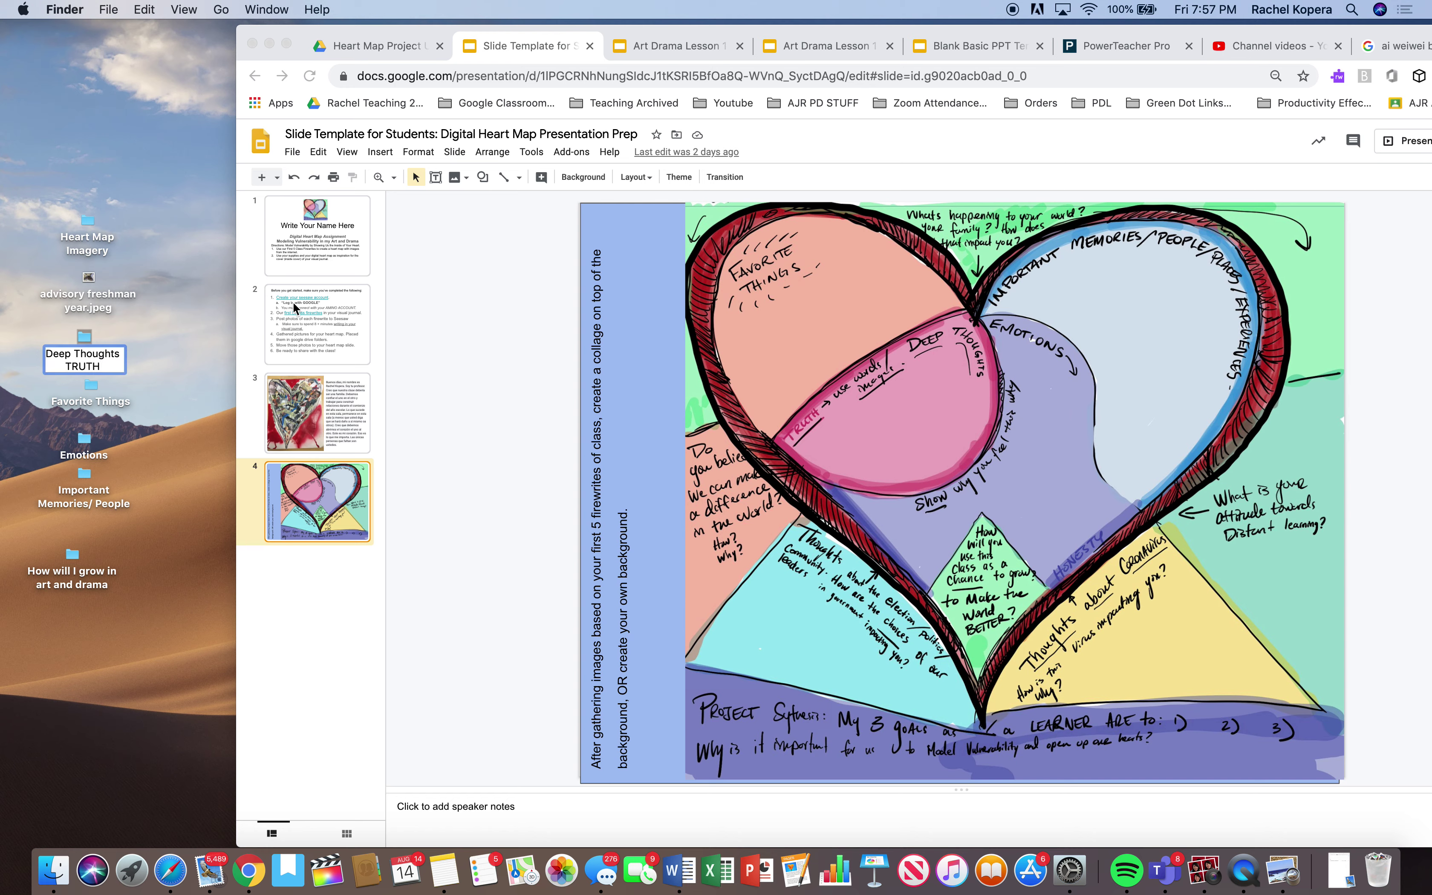
Step: Rename the memories folder to 'Important Memories/ People/ Experiences'
left_click(100, 508)
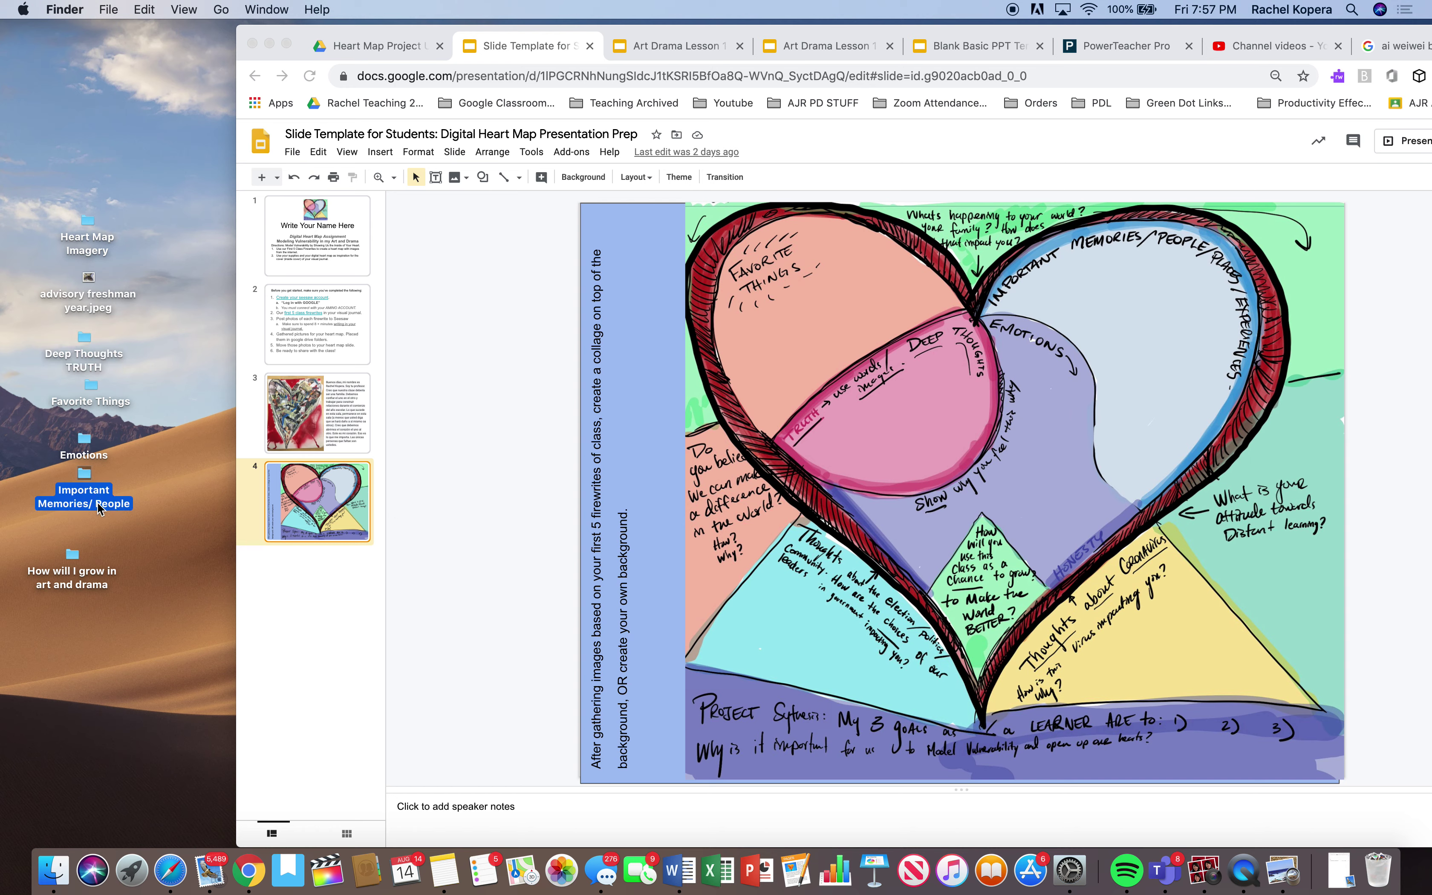
key("Return")
left_click(125, 504)
type(".")
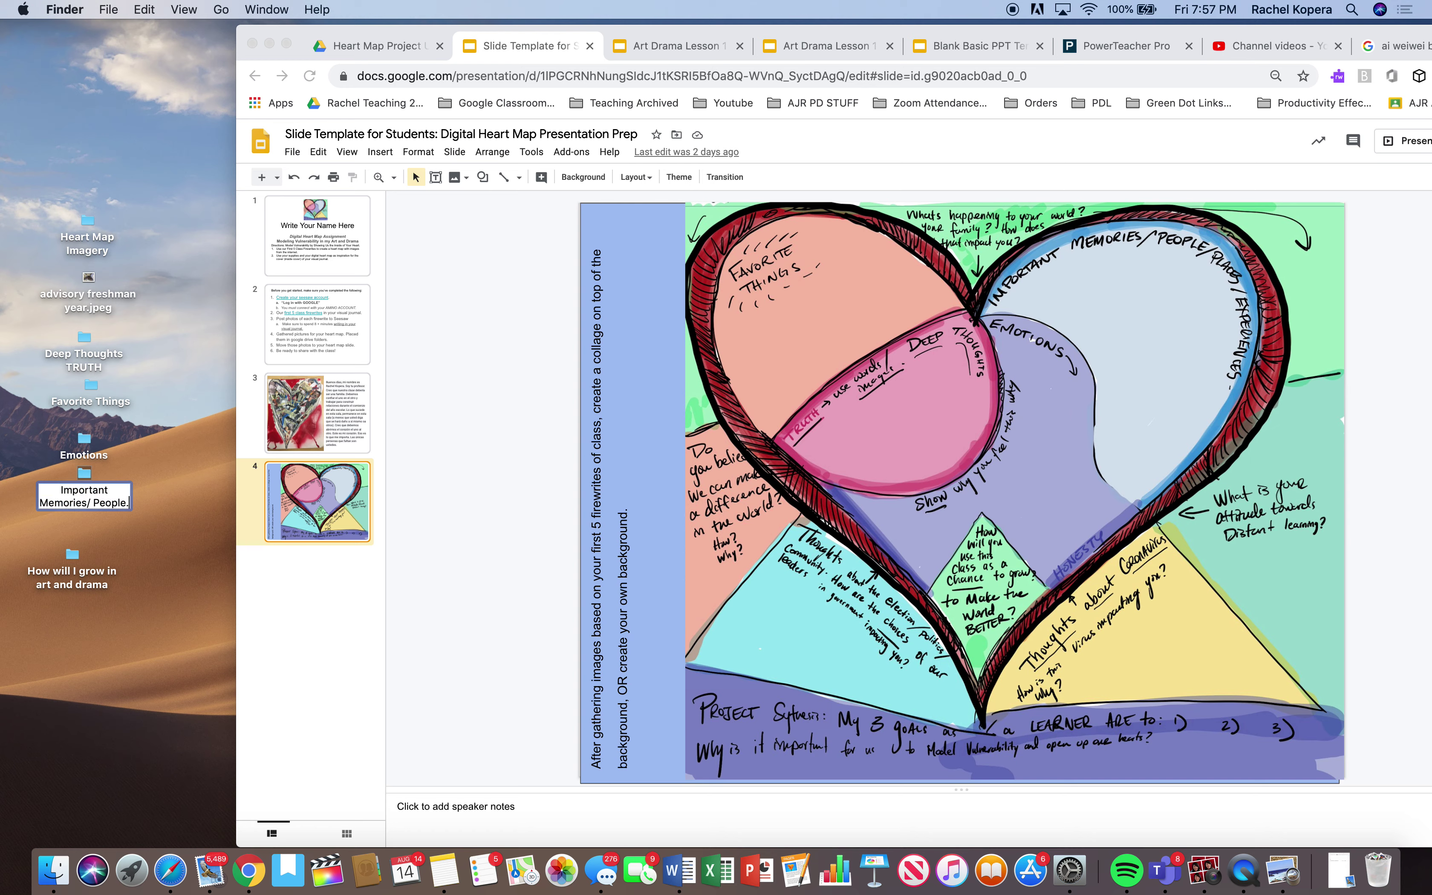
key("BackSpace")
type("/ Expe")
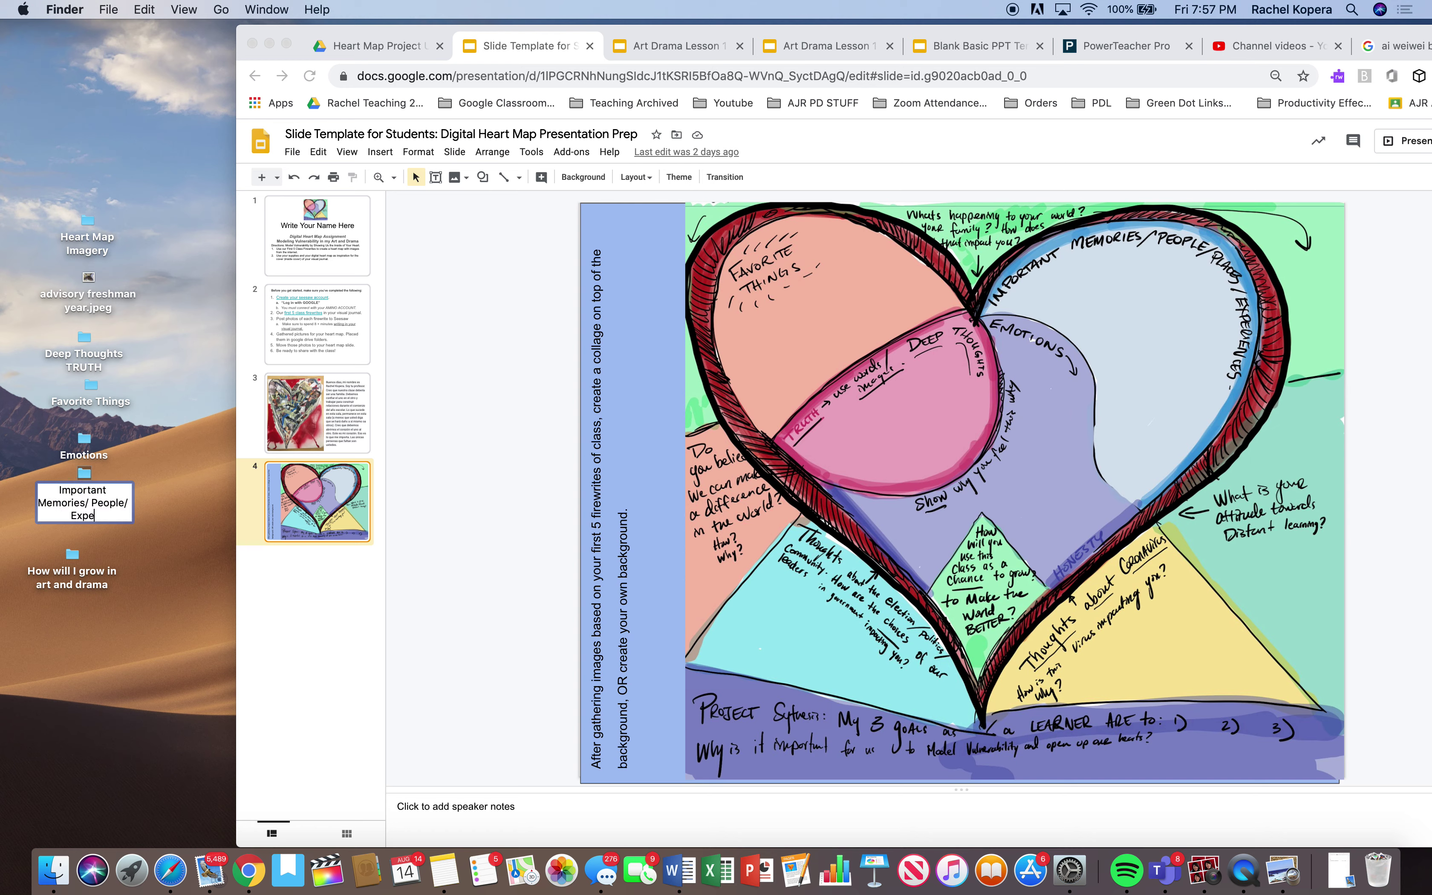
type("riences")
left_click(80, 582)
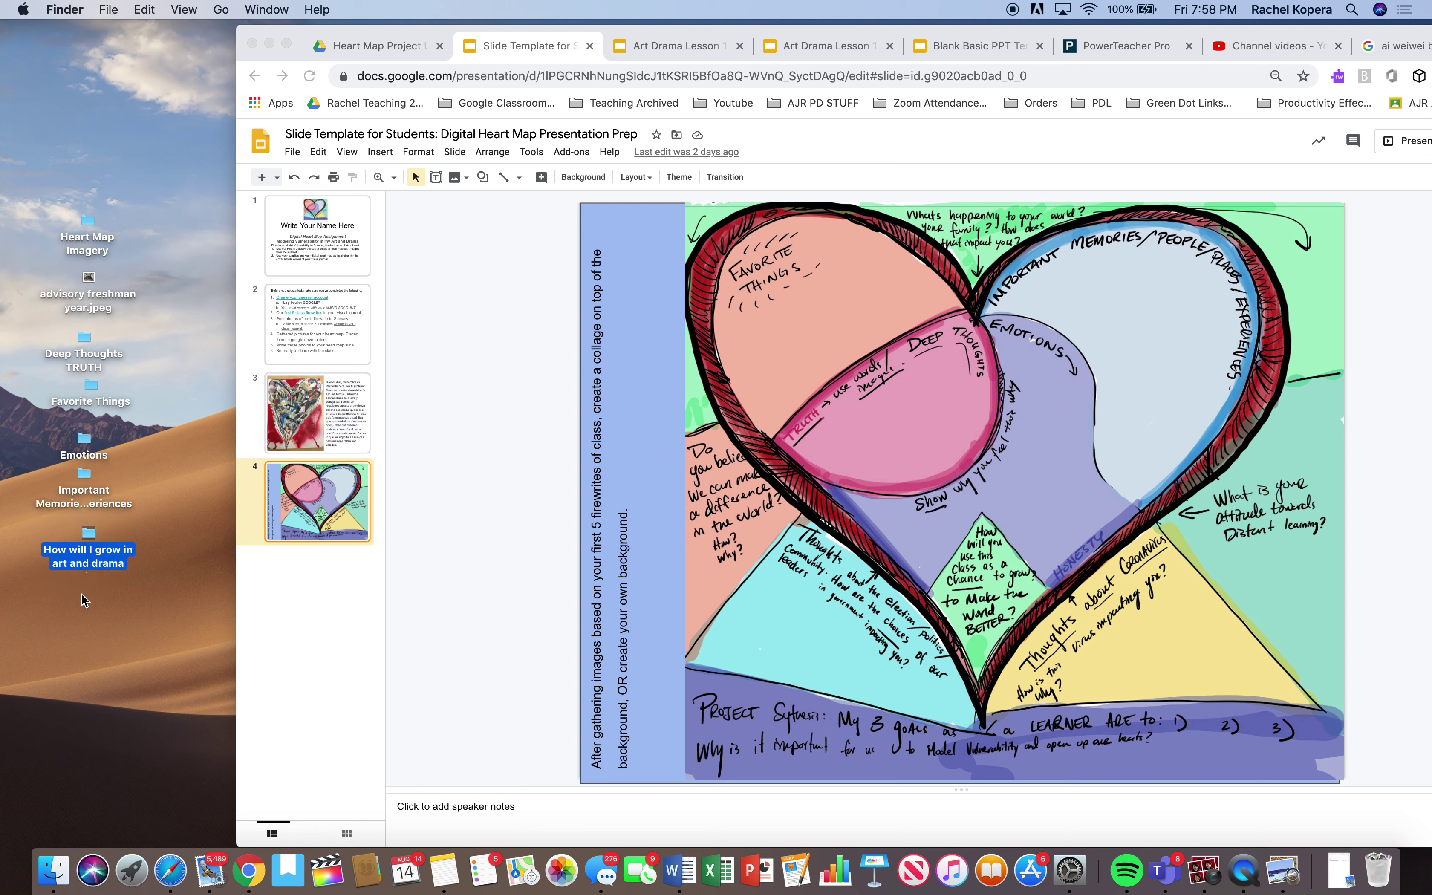
Step: Check the renamed folders and bring up the Heart Map Project Drive tab
left_click(84, 614)
left_click(85, 351)
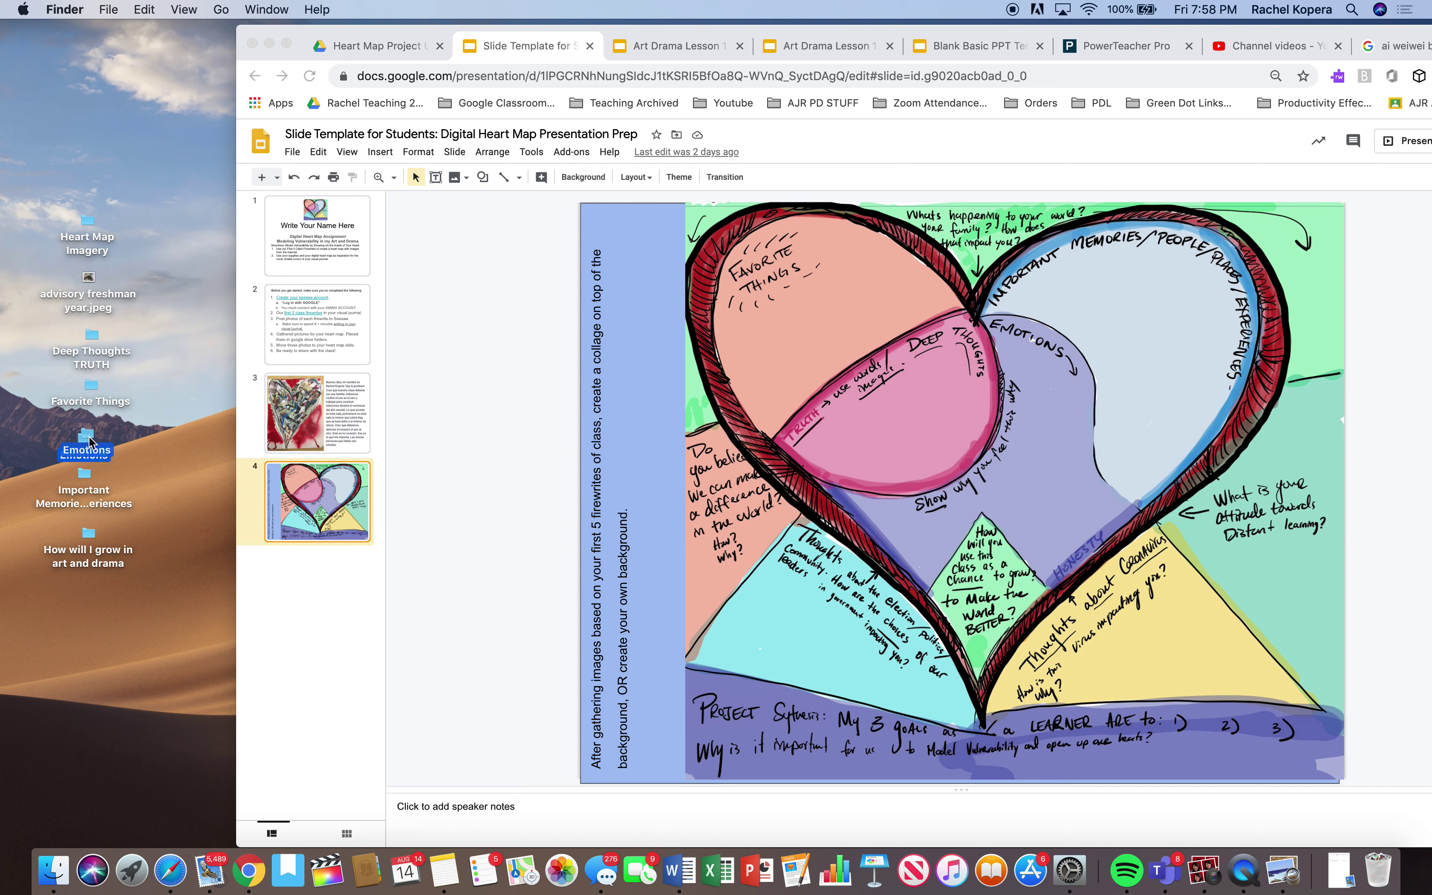
left_click(88, 487)
left_click(89, 516)
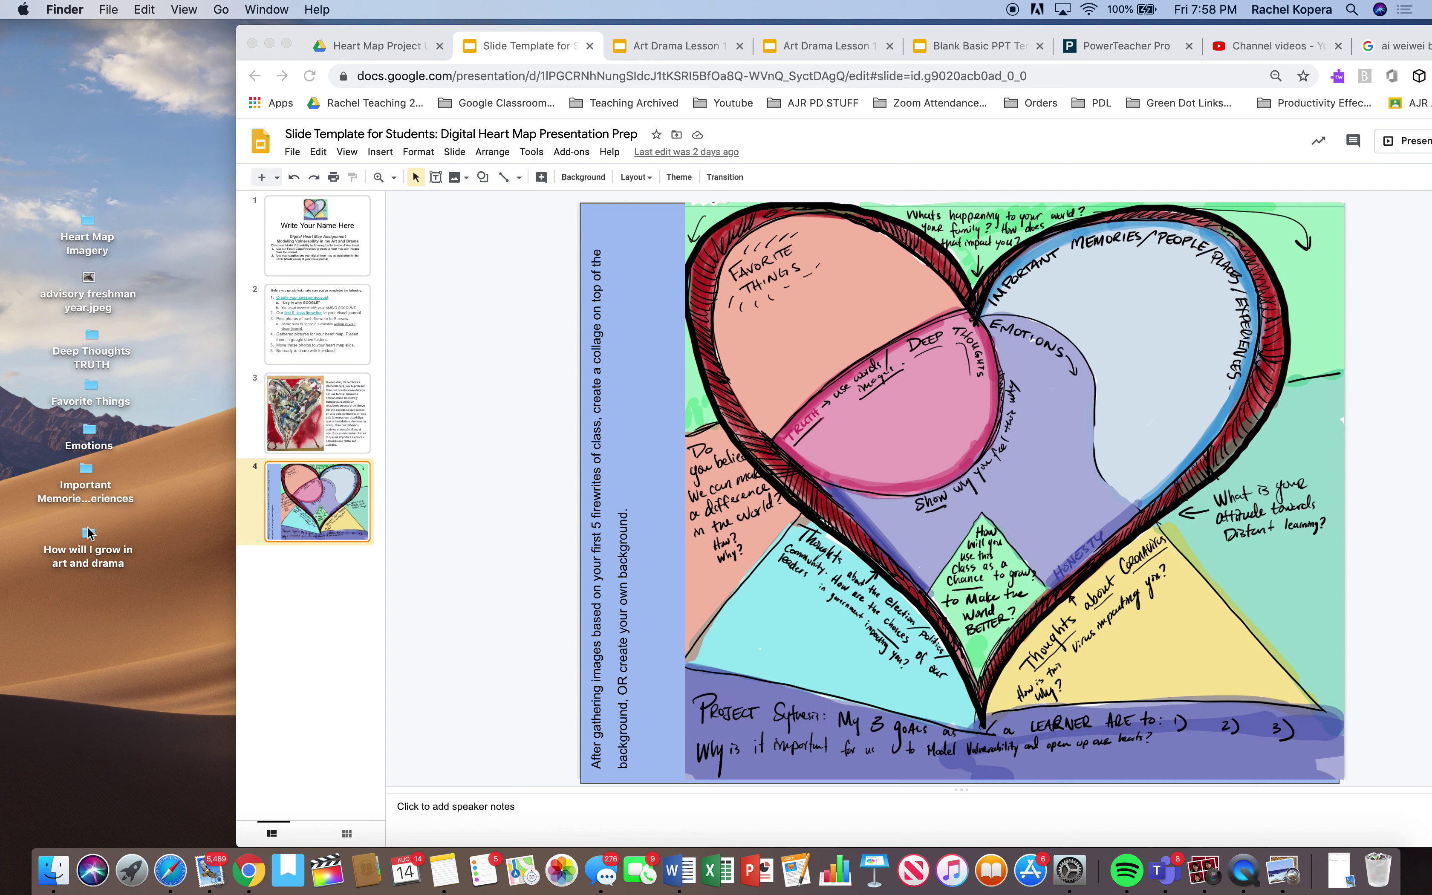
left_click(377, 50)
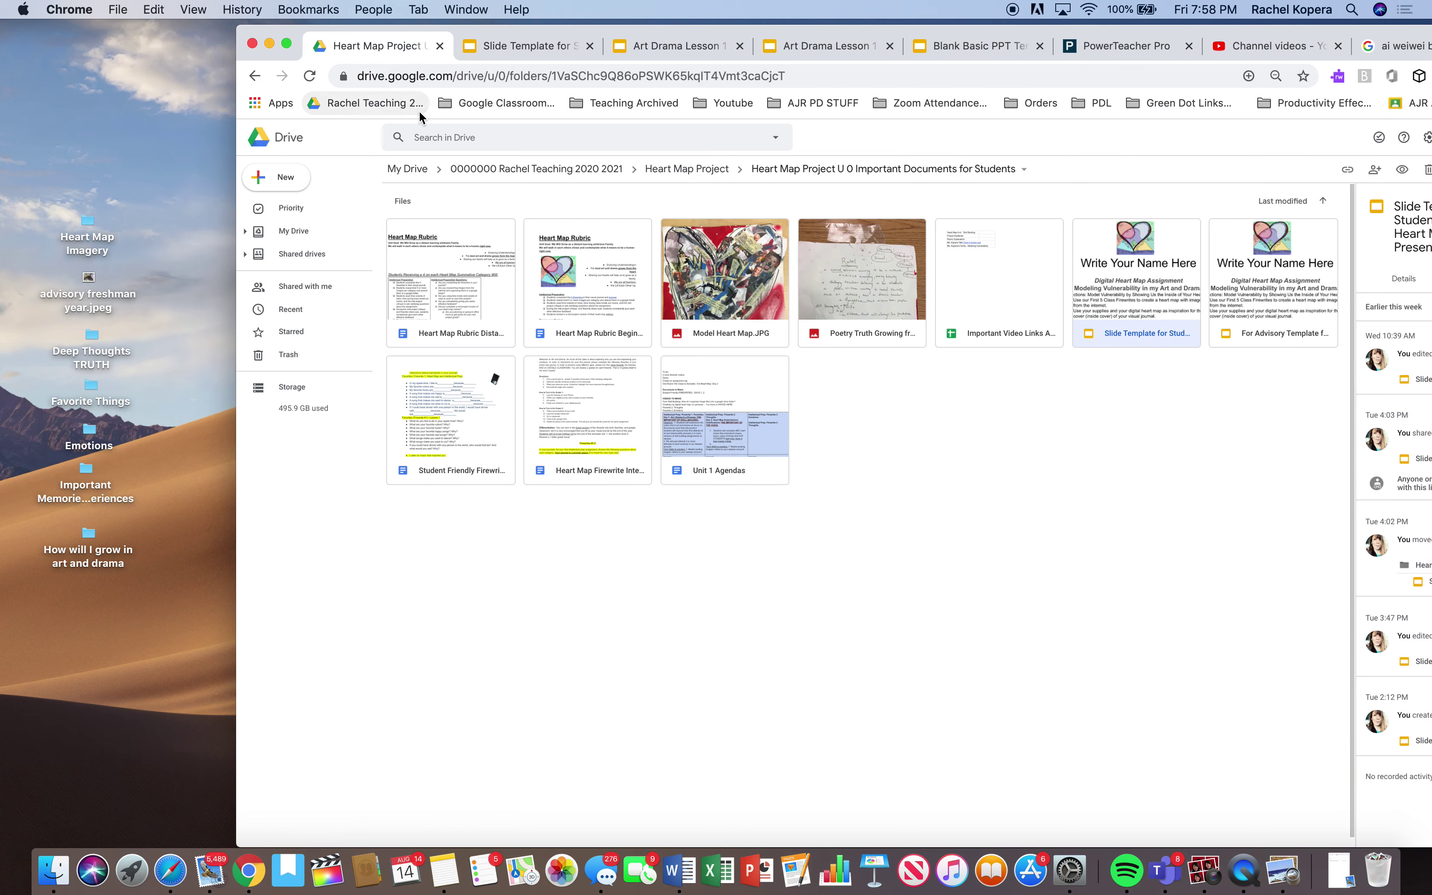
left_click(1110, 54)
left_click(747, 76)
type("www.goo")
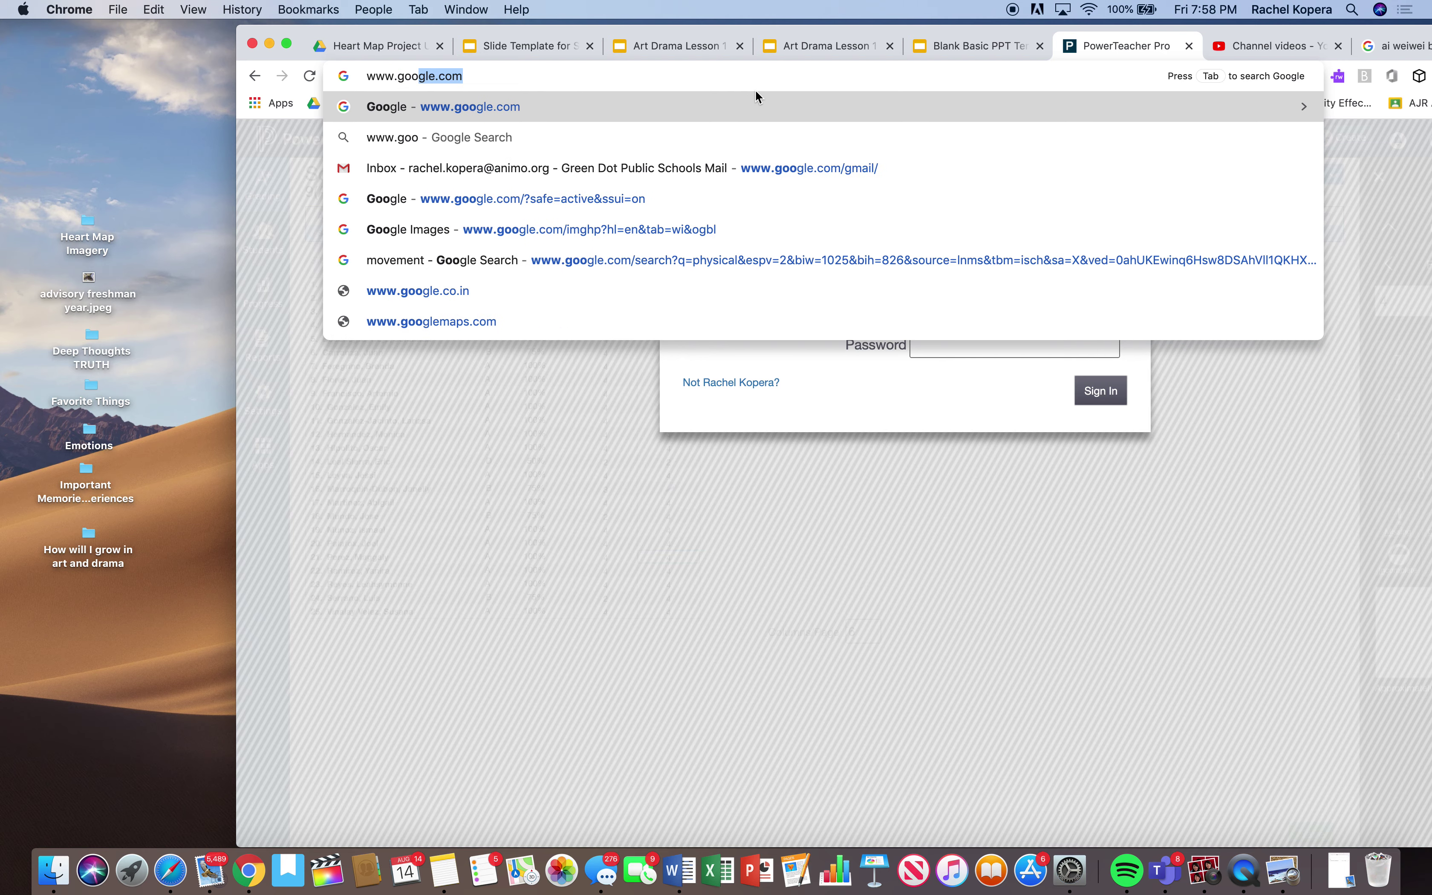
key("Return")
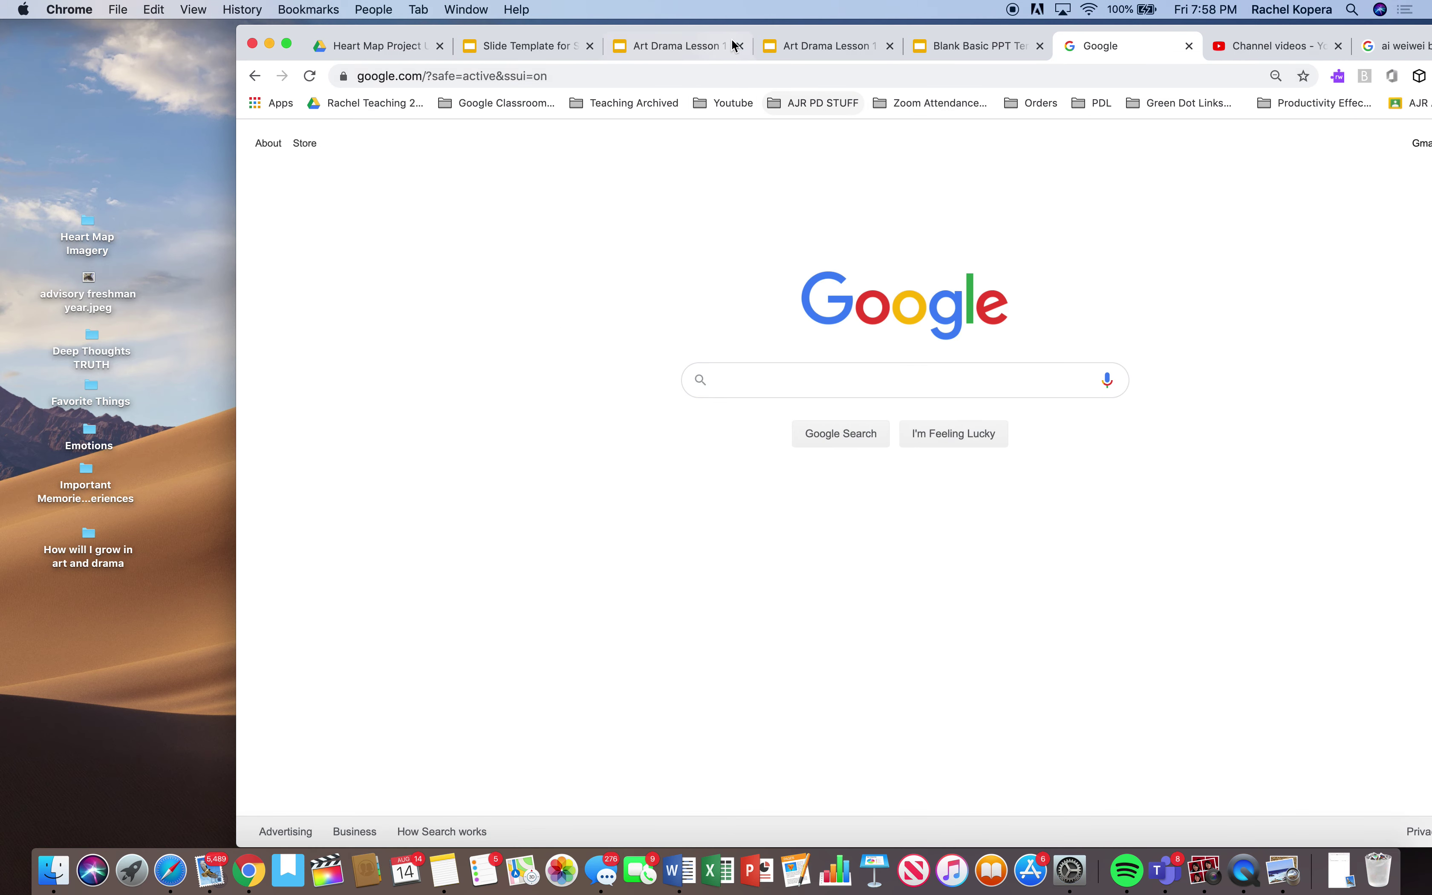
left_click_drag(766, 30, 692, 27)
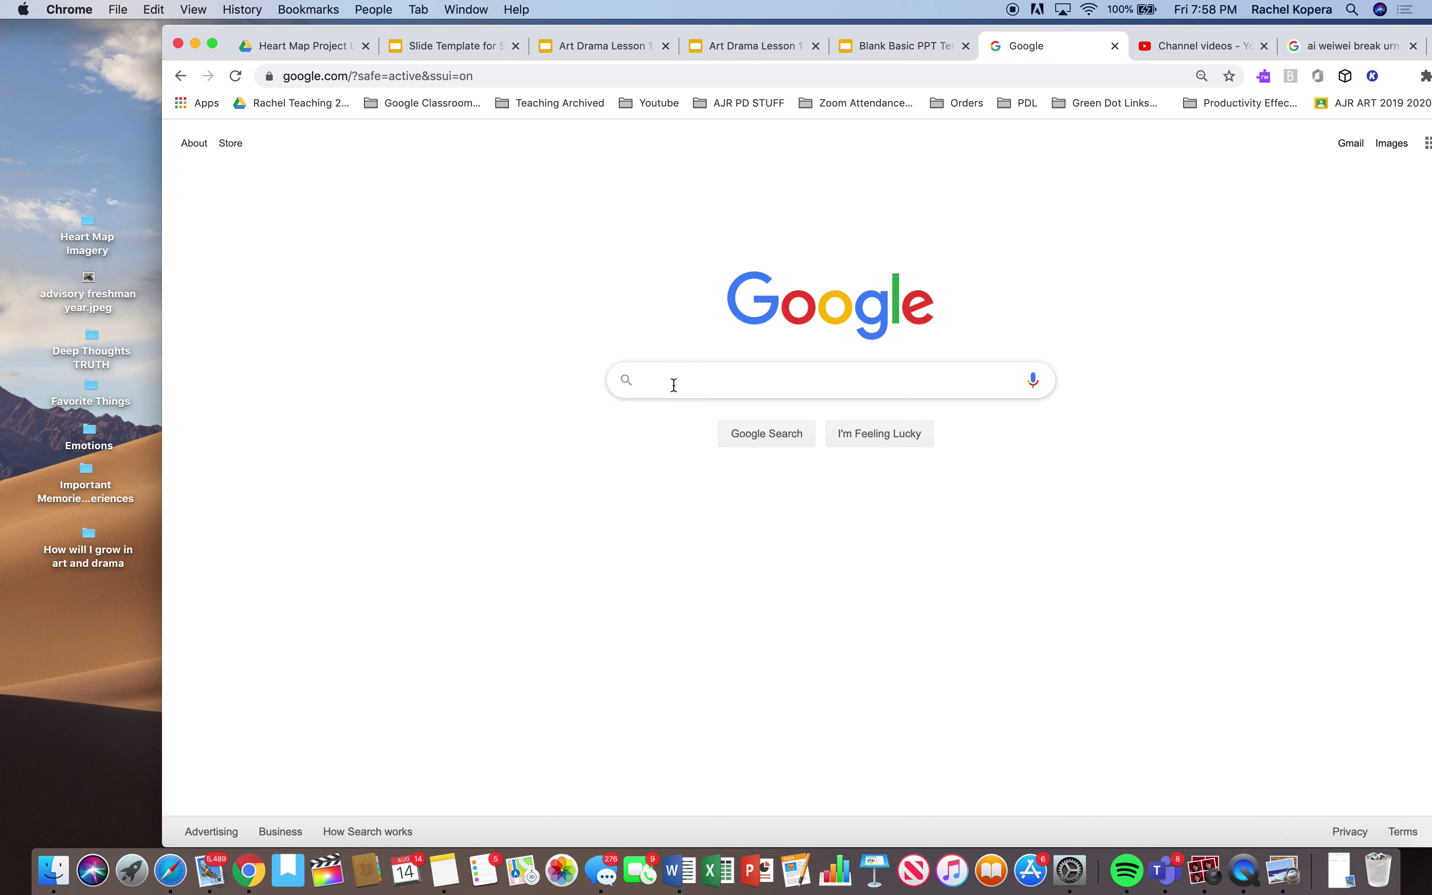
left_click(1390, 144)
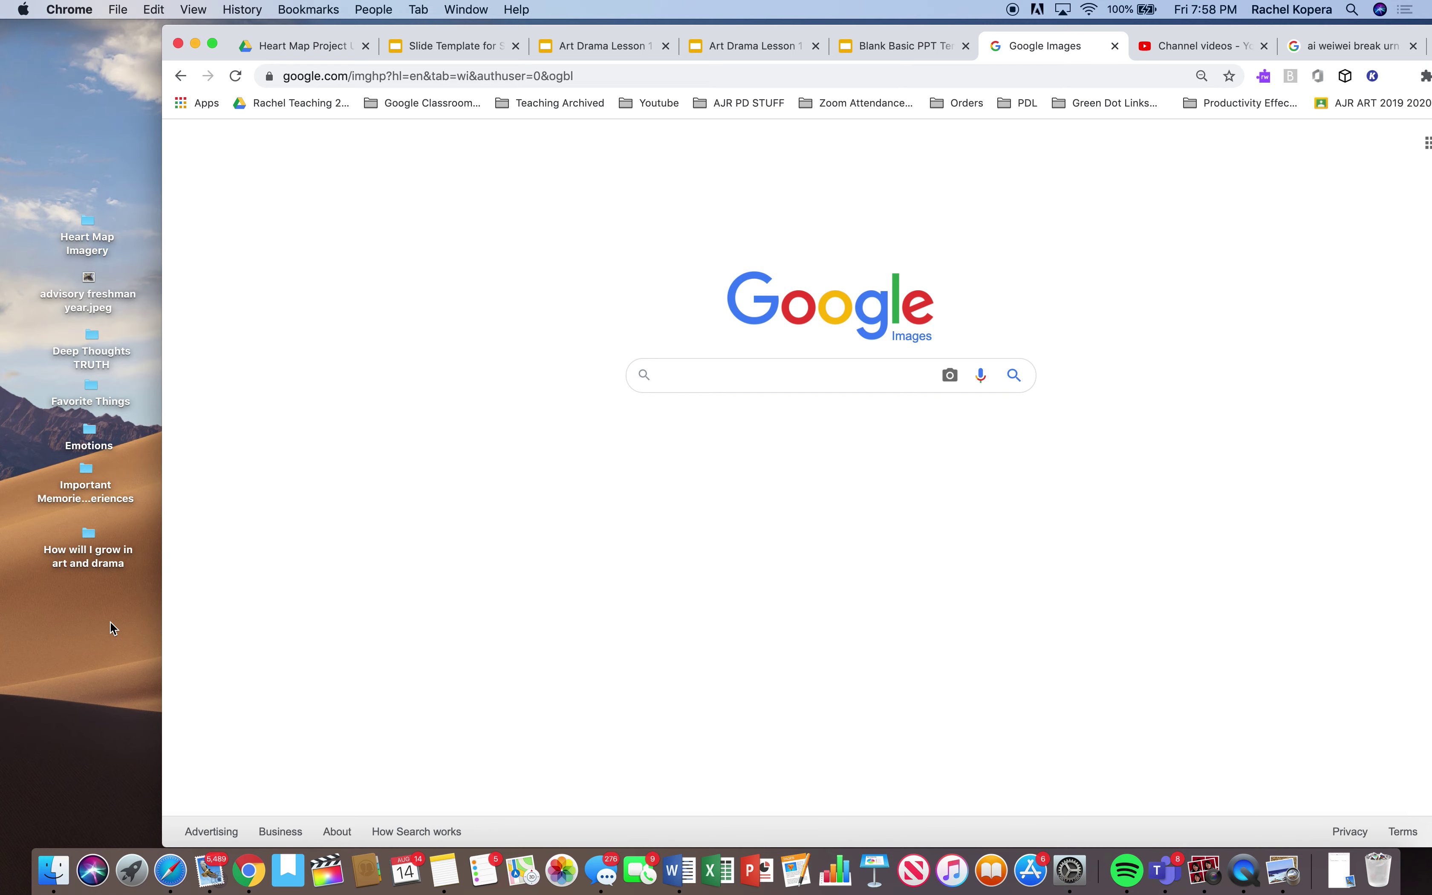
key("ctrl+Up")
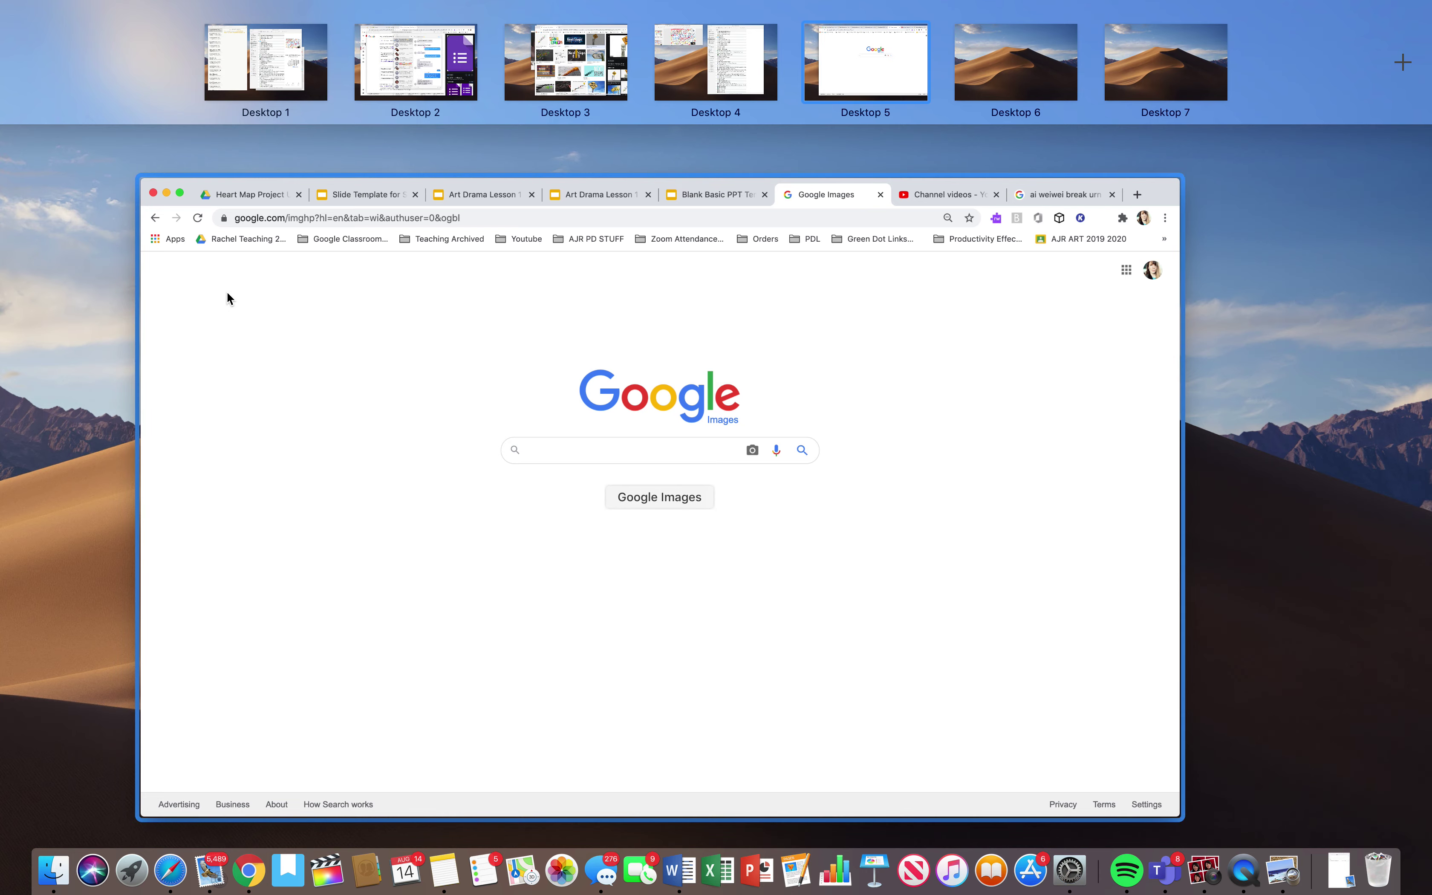
Step: Search Google Images for Art and save the paintbrush image into Favorite Things
left_click_drag(722, 290, 731, 47)
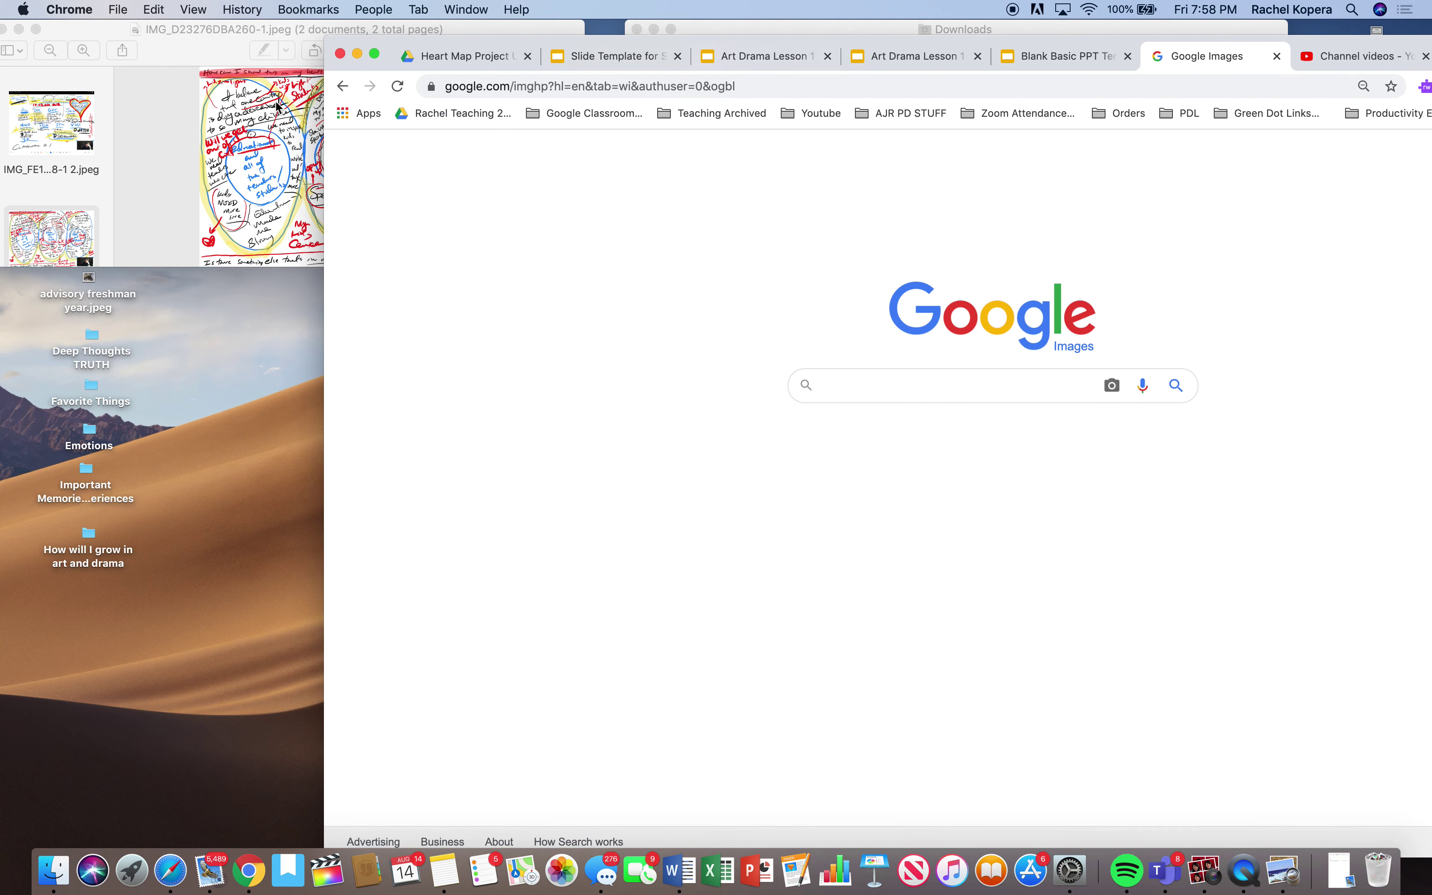
left_click(276, 106)
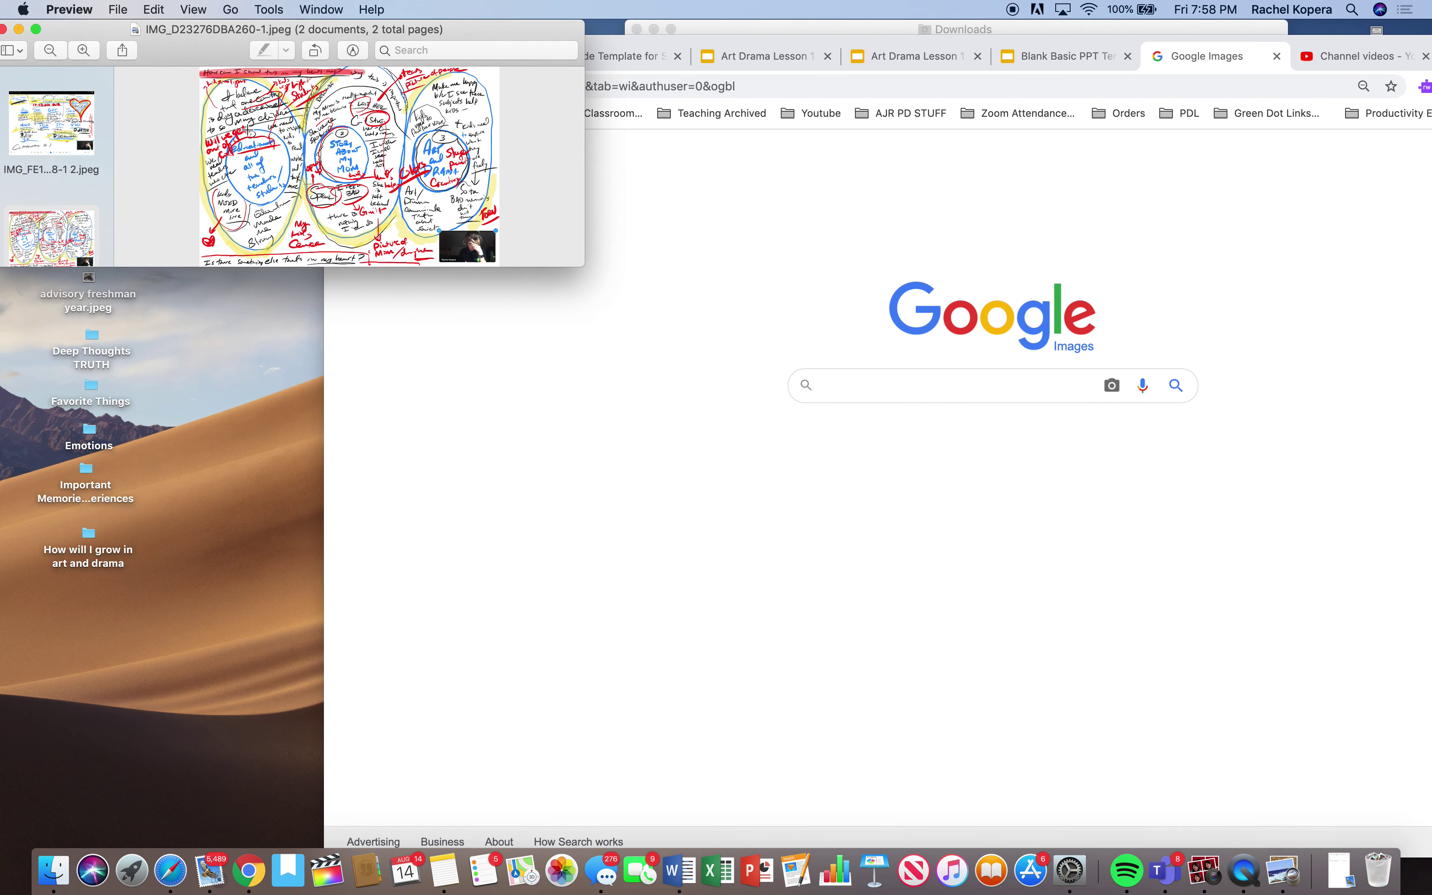
left_click(862, 384)
left_click(254, 196)
left_click(898, 375)
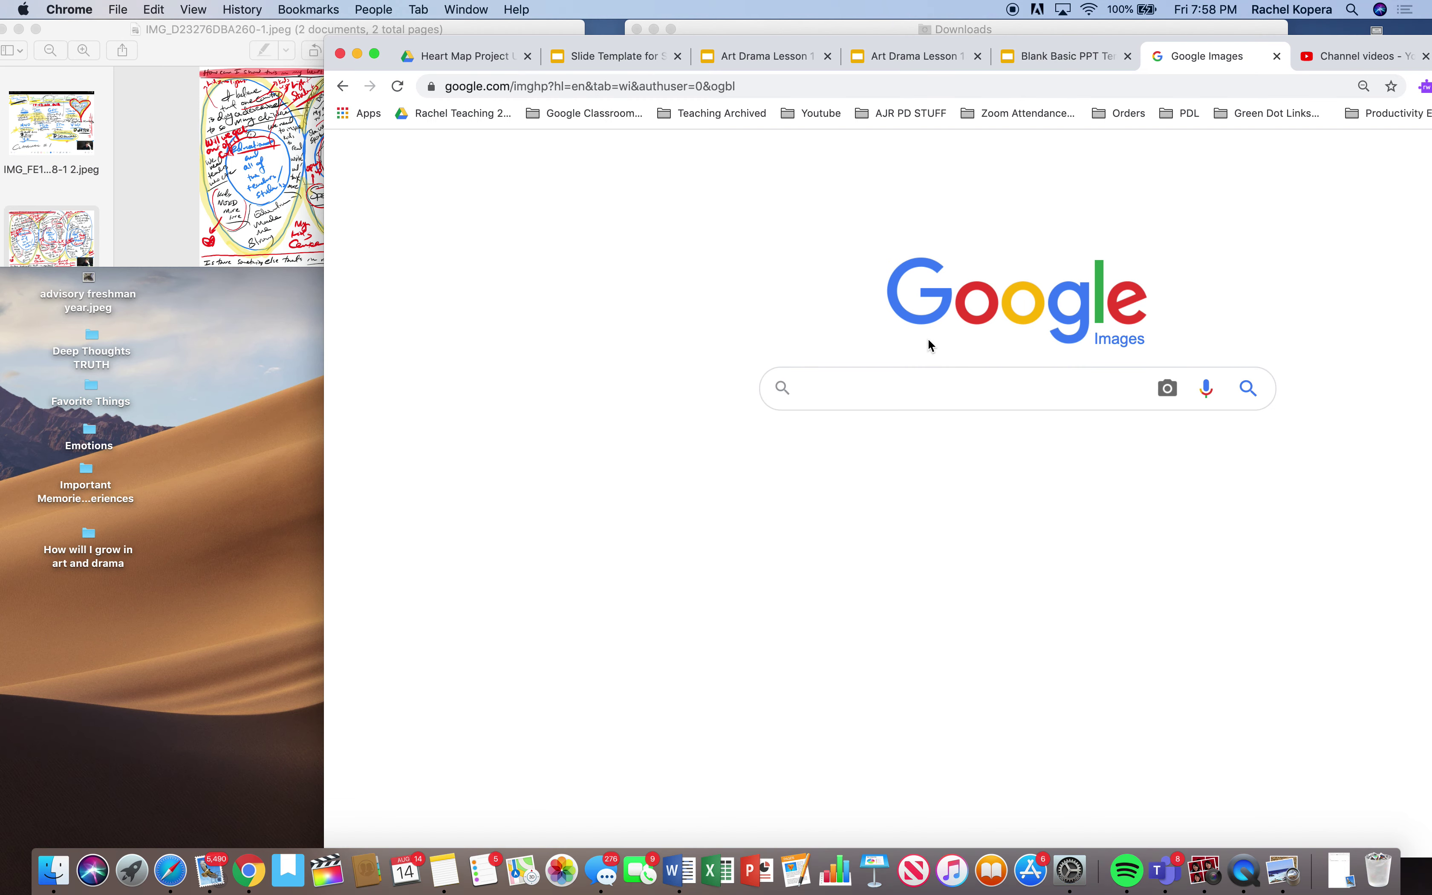
type("Art")
key("Return")
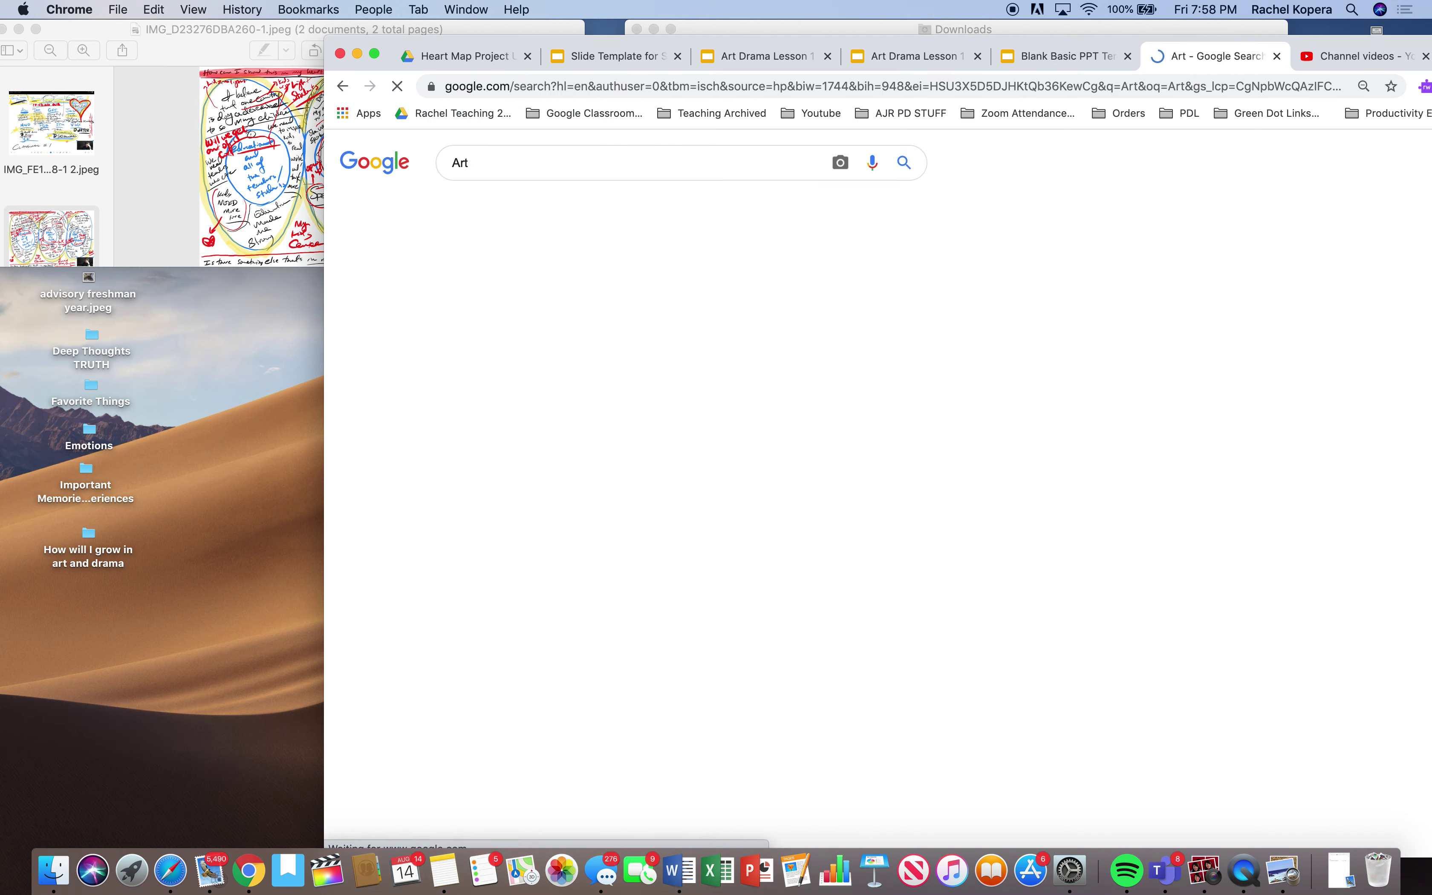
left_click(642, 362)
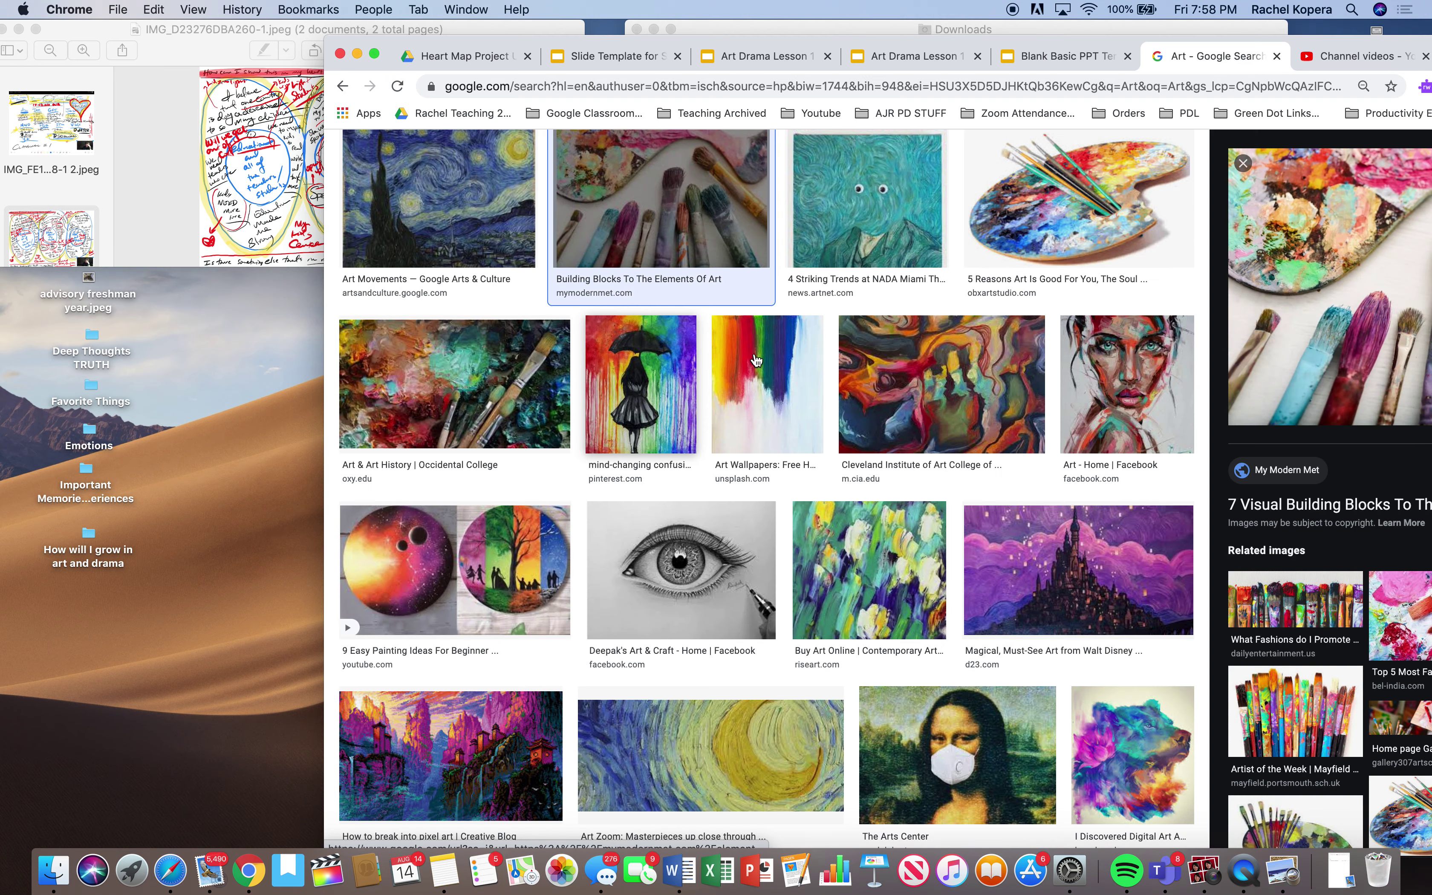
mouse_move(1373, 260)
left_mouse_down()
mouse_move(229, 419)
mouse_move(113, 594)
mouse_move(77, 555)
mouse_move(93, 540)
mouse_move(94, 384)
mouse_move(108, 395)
left_mouse_up()
Step: Search 'lake michigan'; save the skyline photo to Favorite Things, groundwater photo to Emotions
scroll(541, 168, "up", 3)
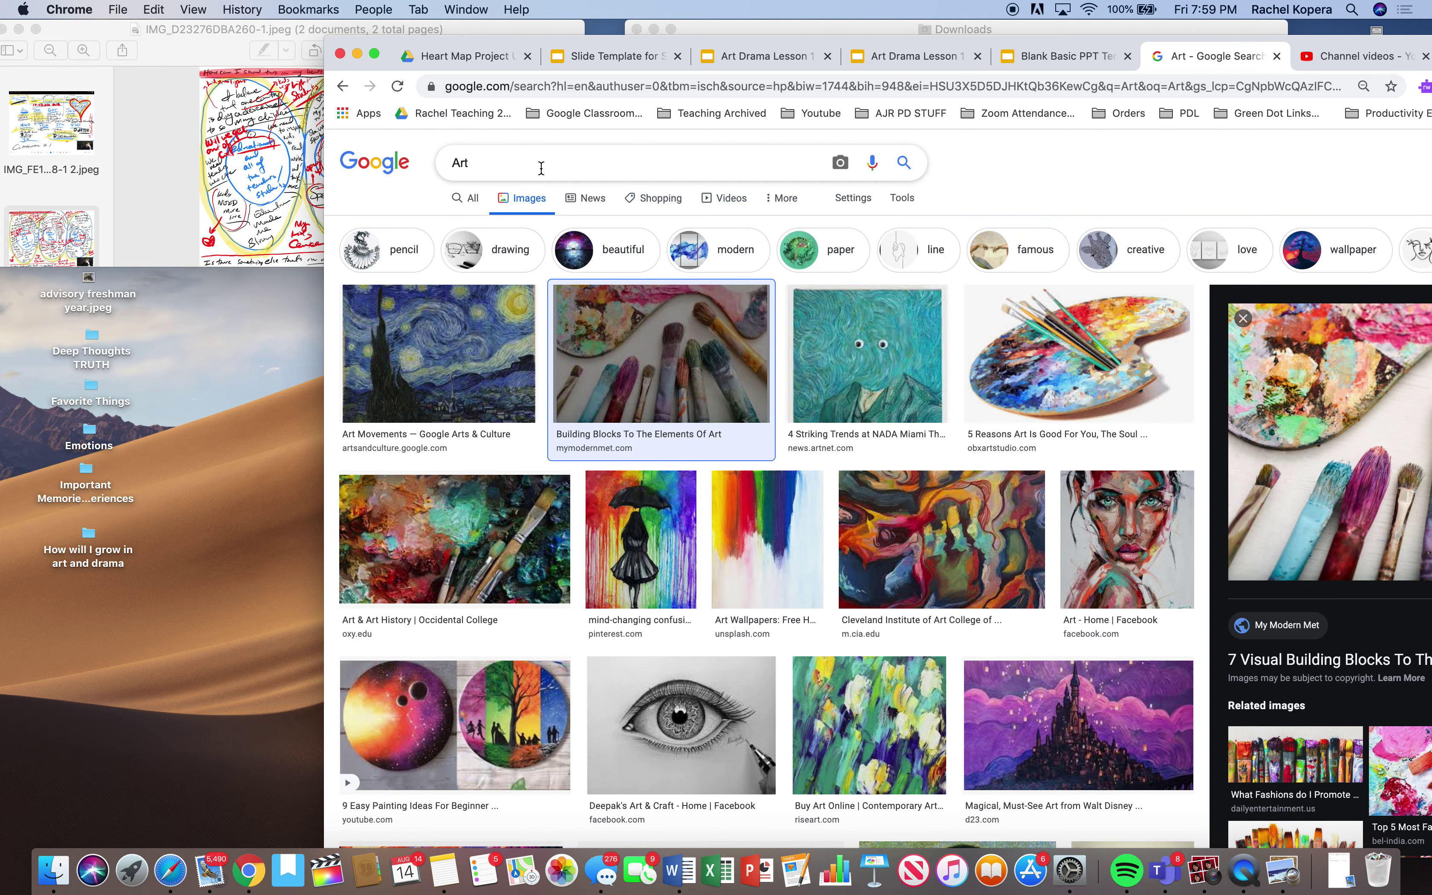
left_click(541, 168)
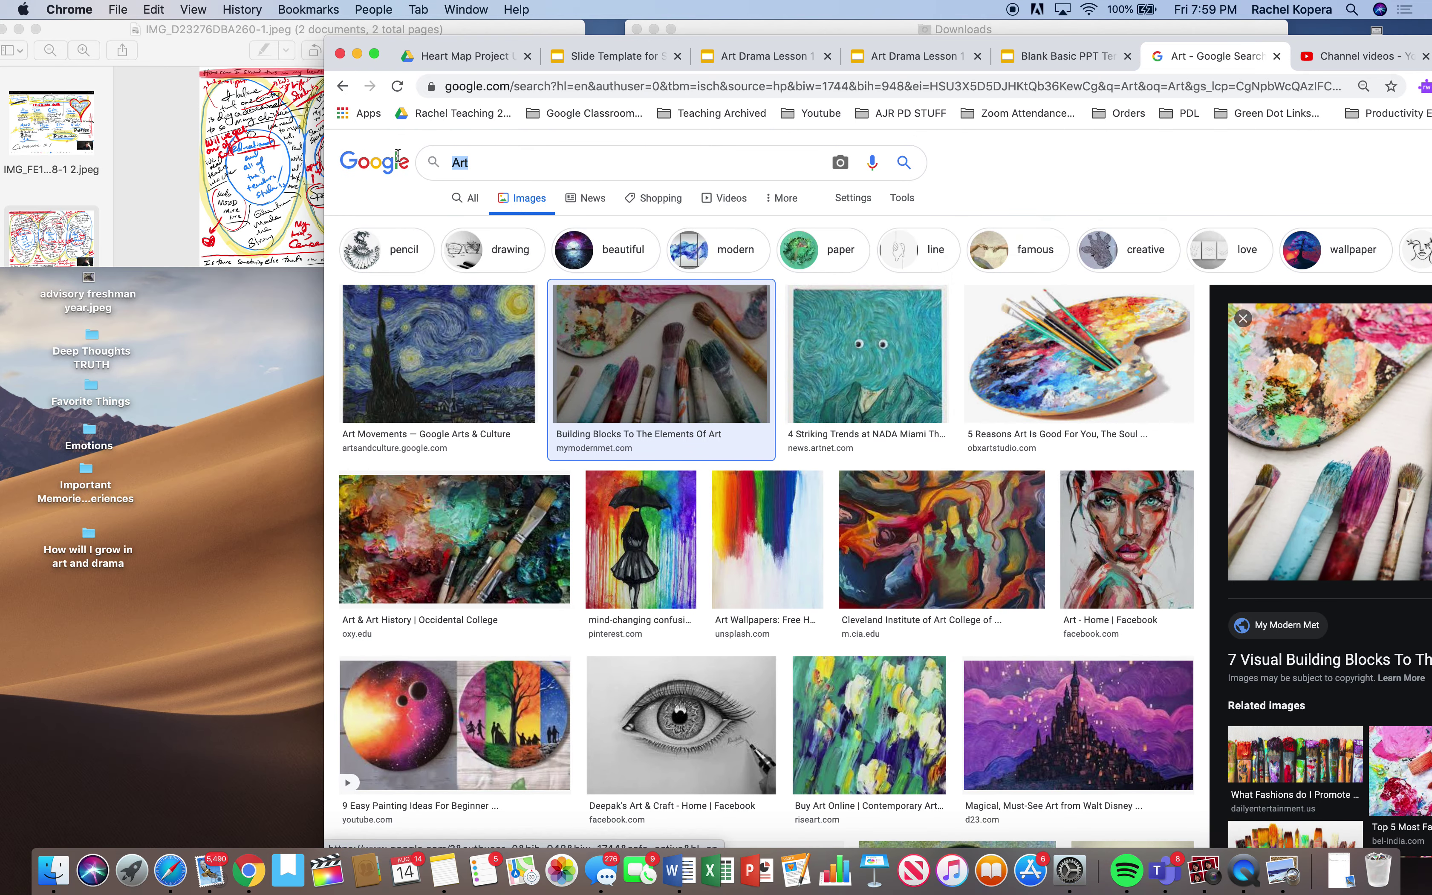
type("lake michigan")
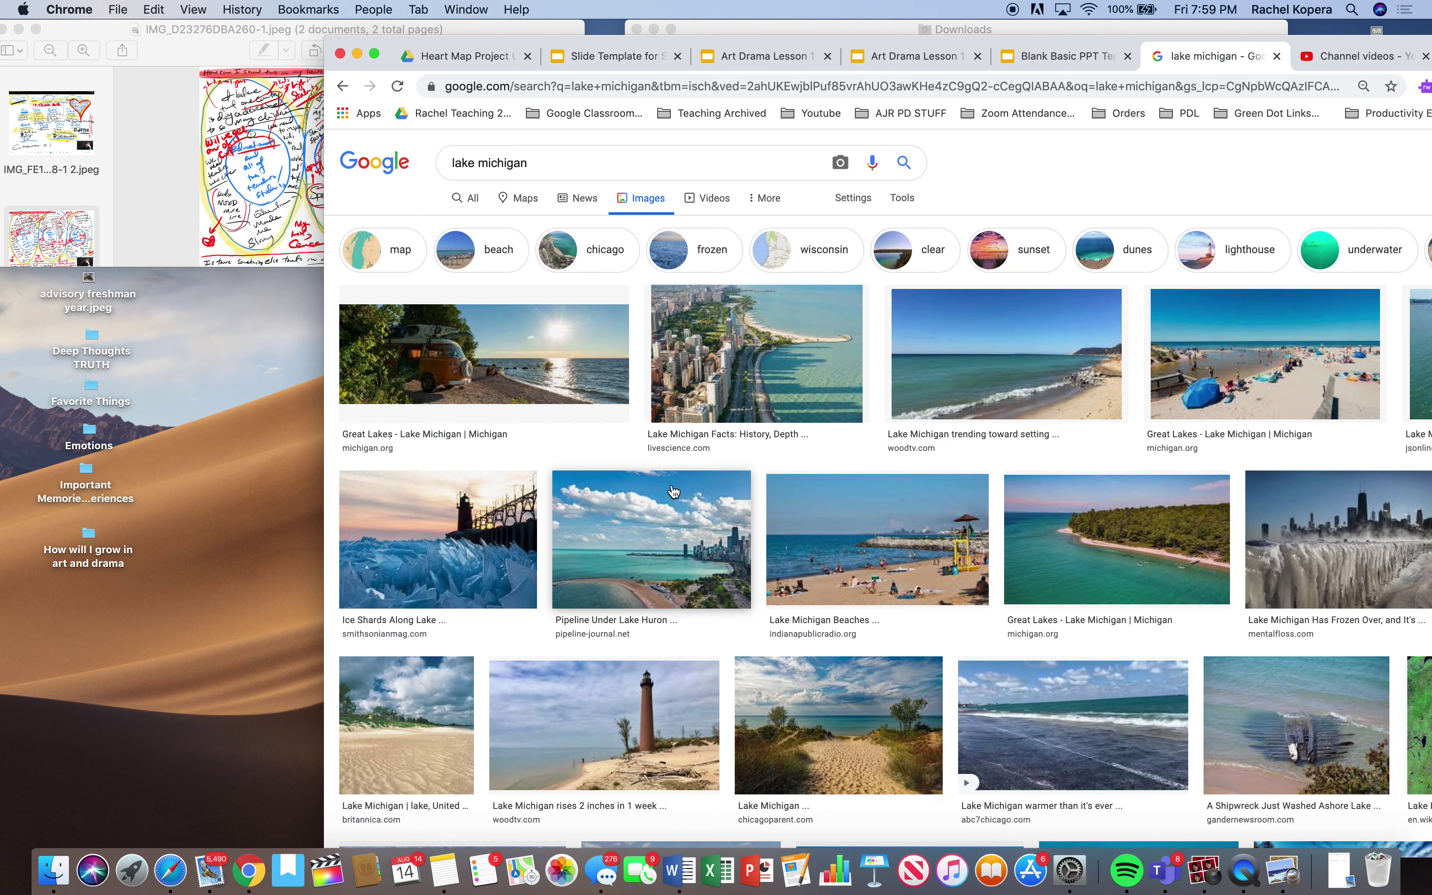
left_click(673, 492)
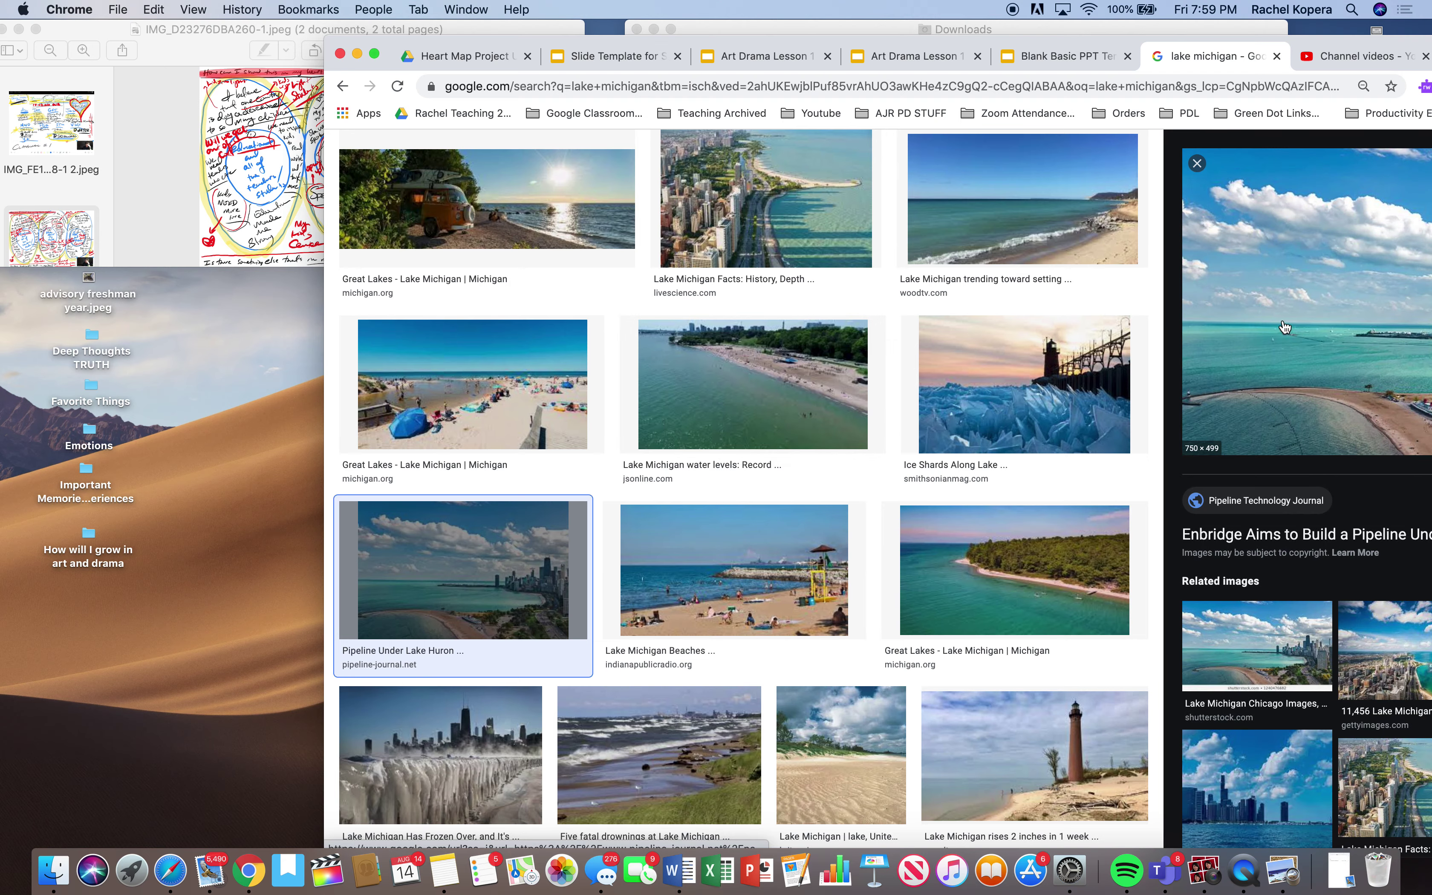
left_click_drag(463, 567, 106, 405)
scroll(661, 536, "down", 3)
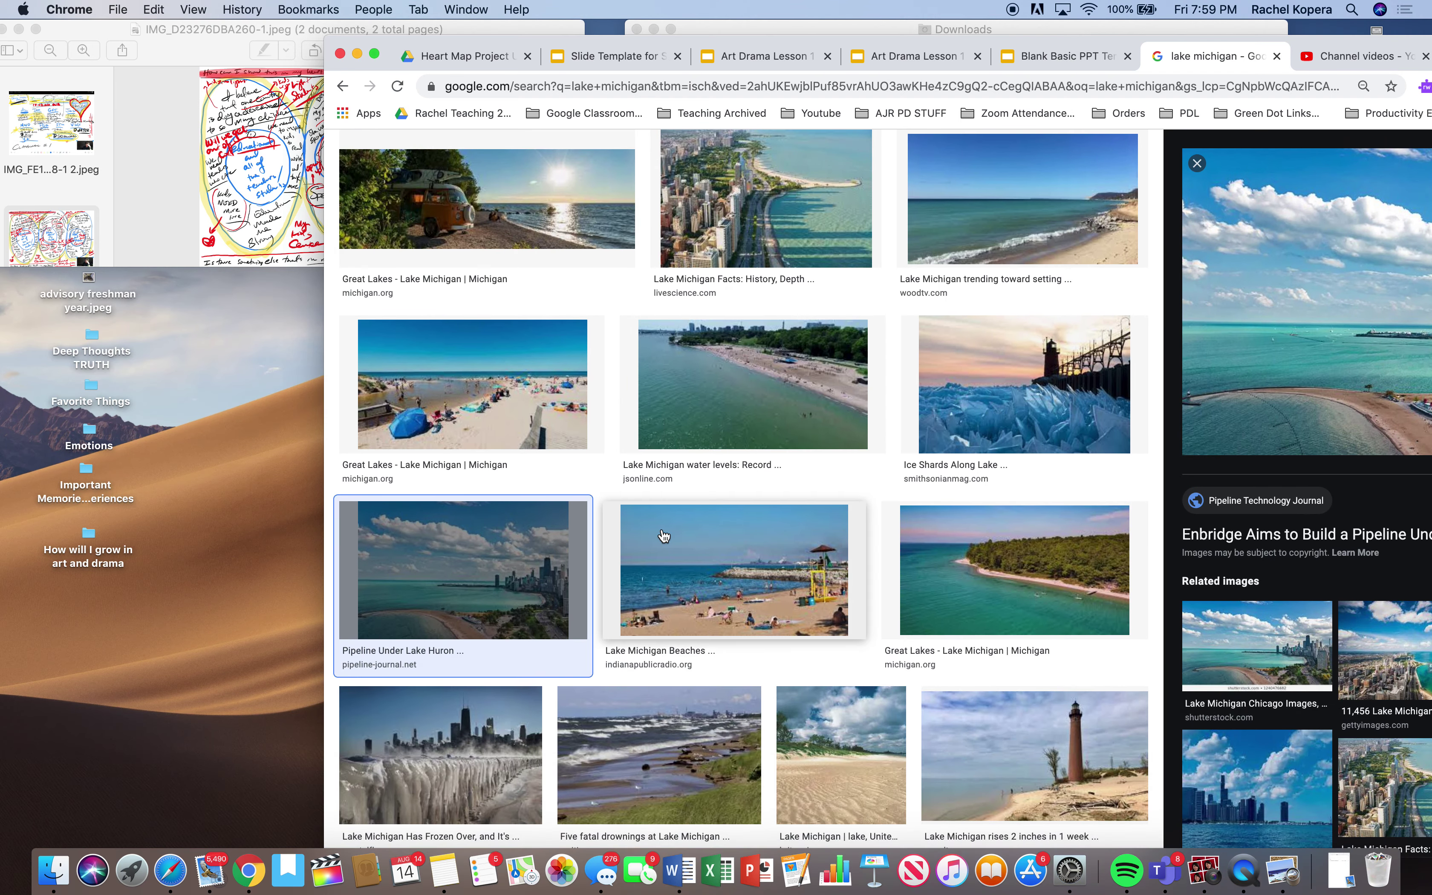
scroll(662, 536, "down", 10)
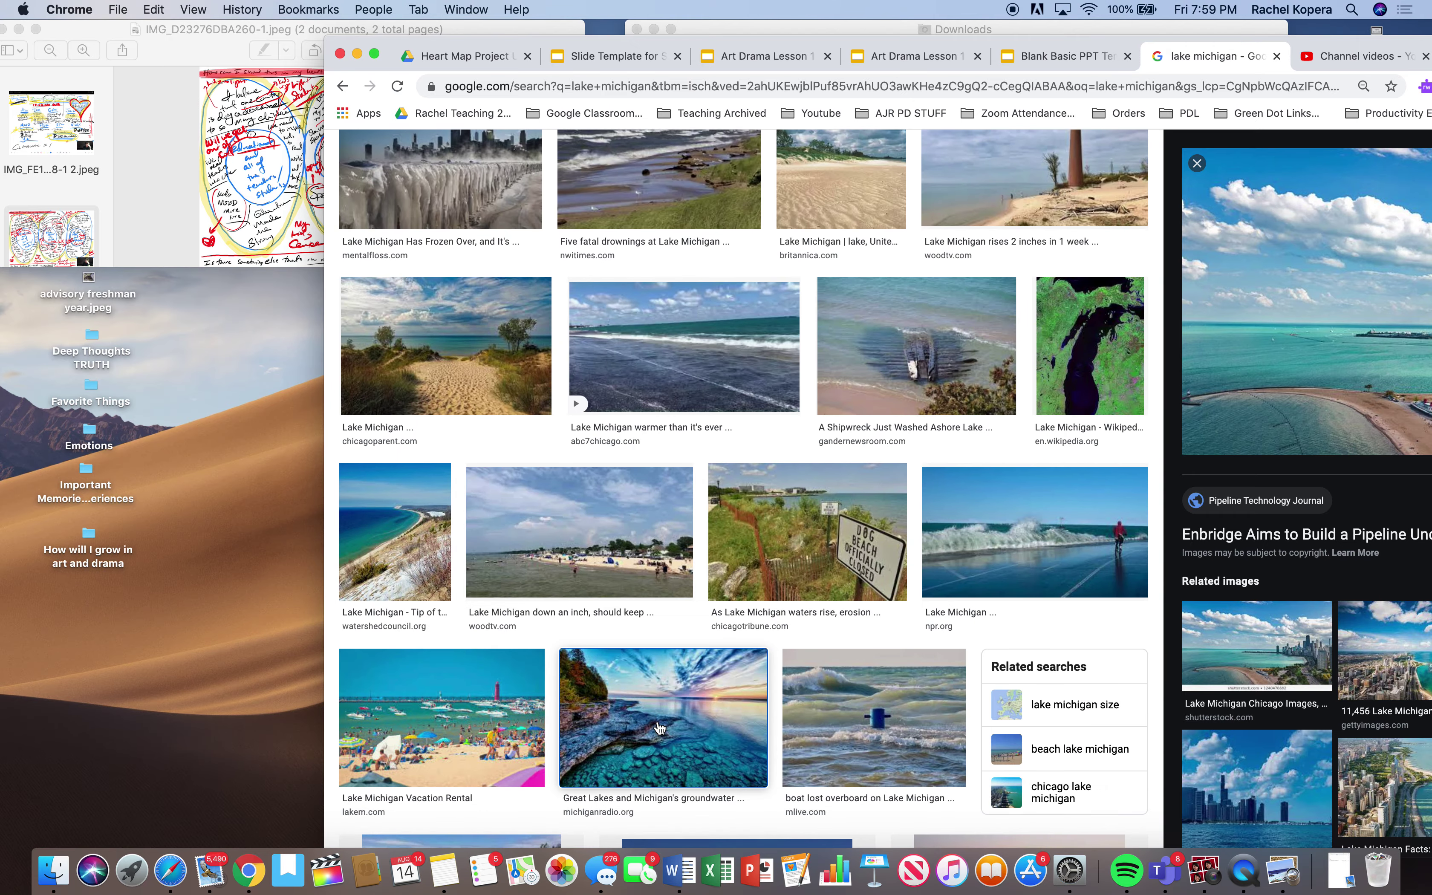
left_click(700, 697)
left_click_drag(700, 697, 97, 450)
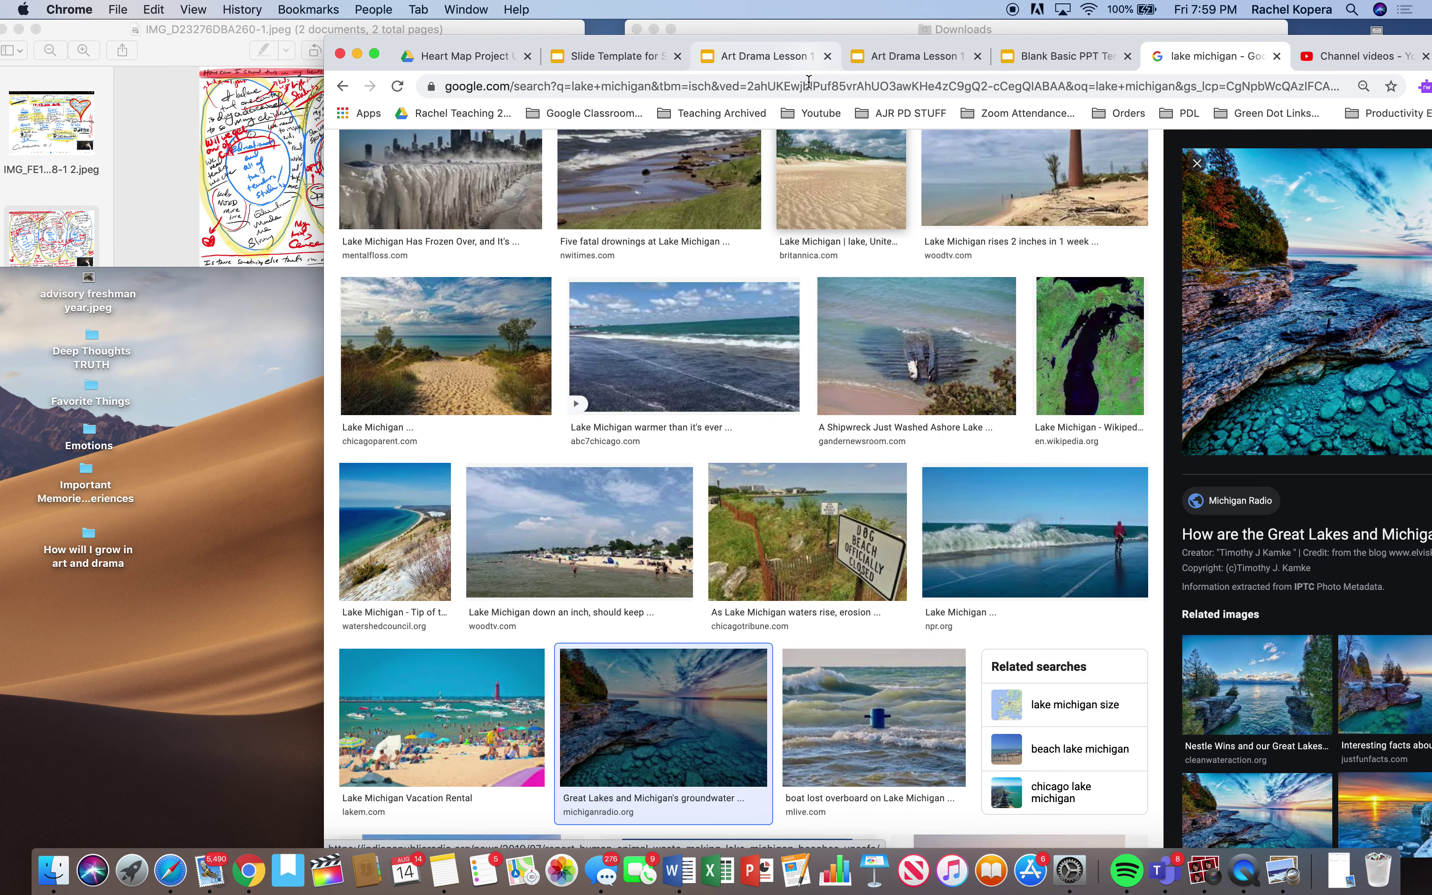
Step: Drag the camper van beach photo toward the desktop and nudge the Deep Thoughts TRUTH folder
scroll(702, 371, "up", 10)
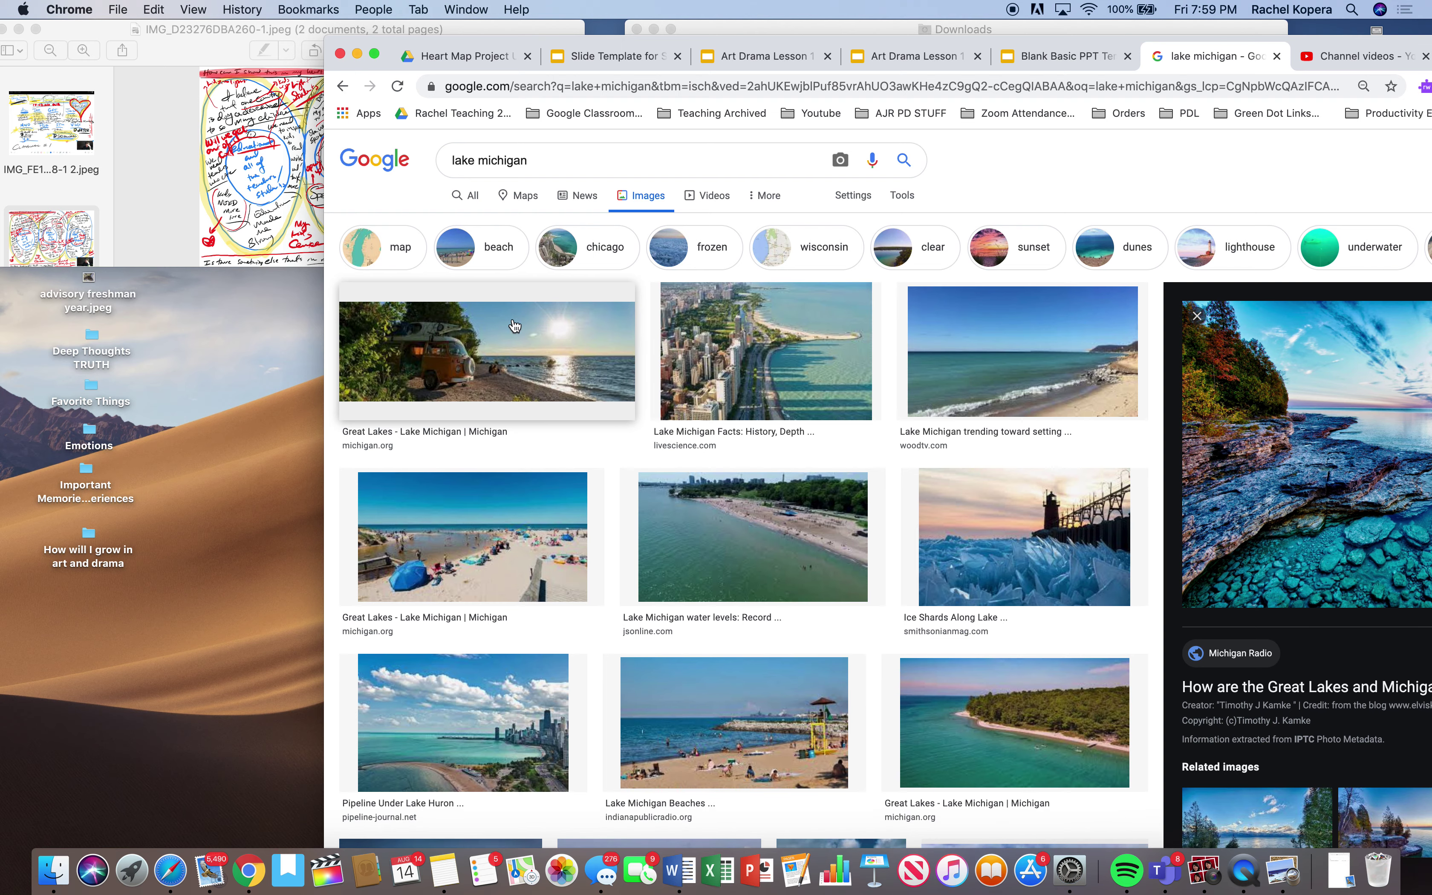
left_click_drag(521, 334, 272, 391)
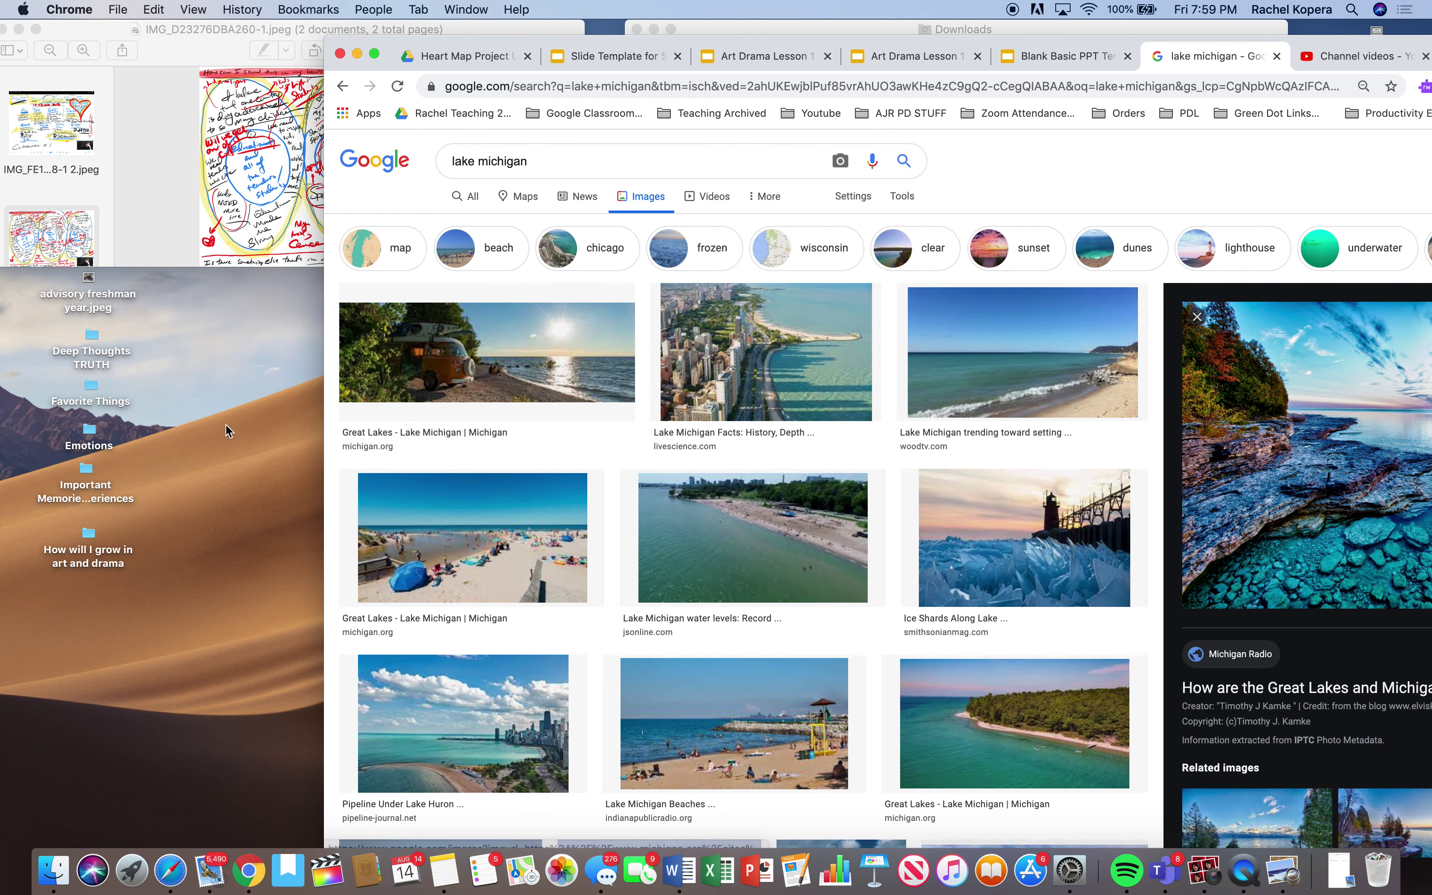
left_click_drag(93, 352, 119, 351)
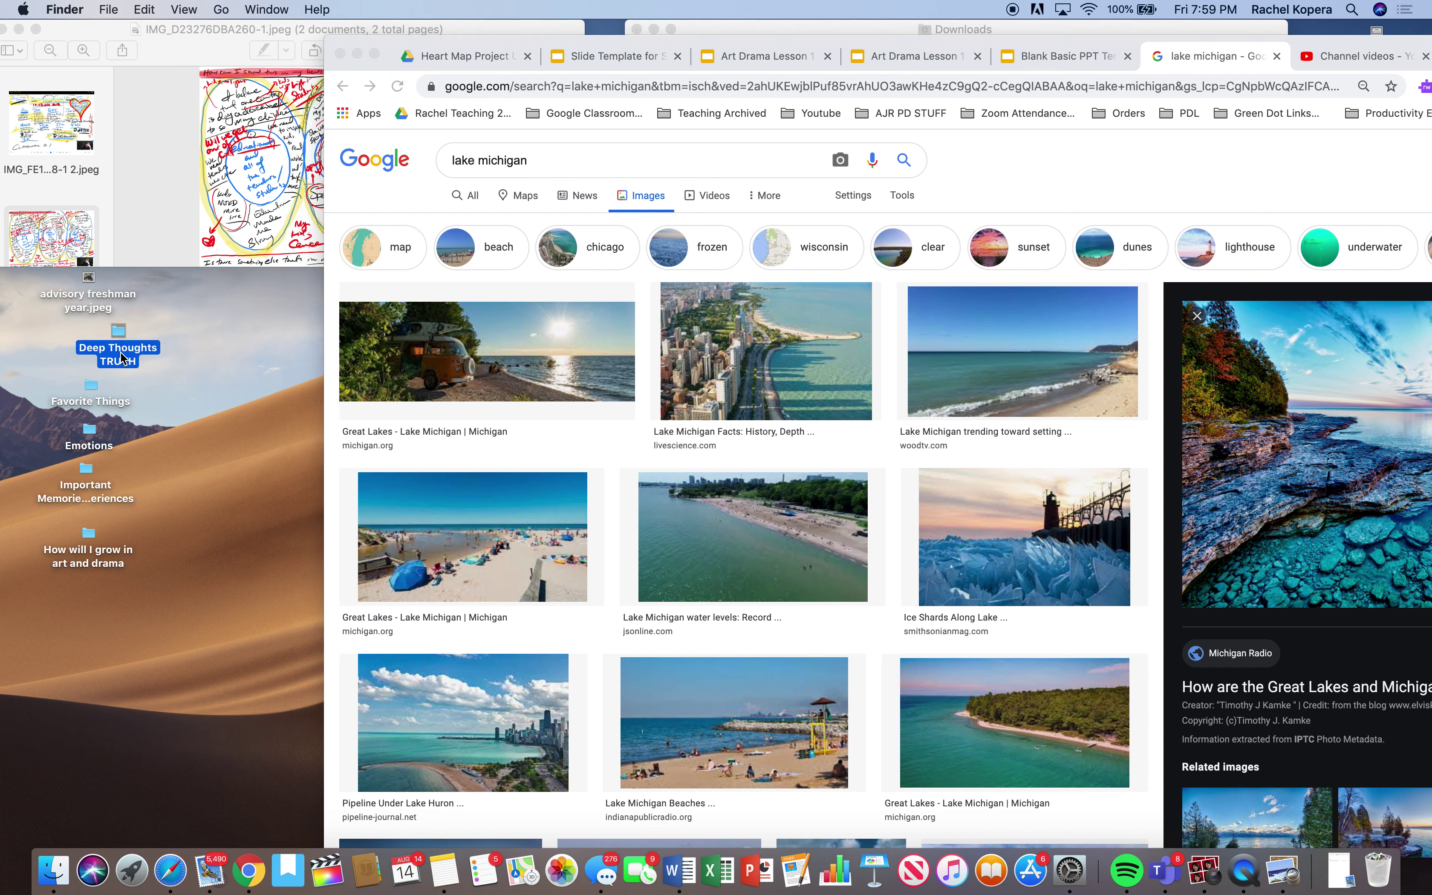
left_click(562, 159)
Step: Replace the lake michigan query with 'can I help people' and run the image search
left_click_drag(562, 159, 357, 158)
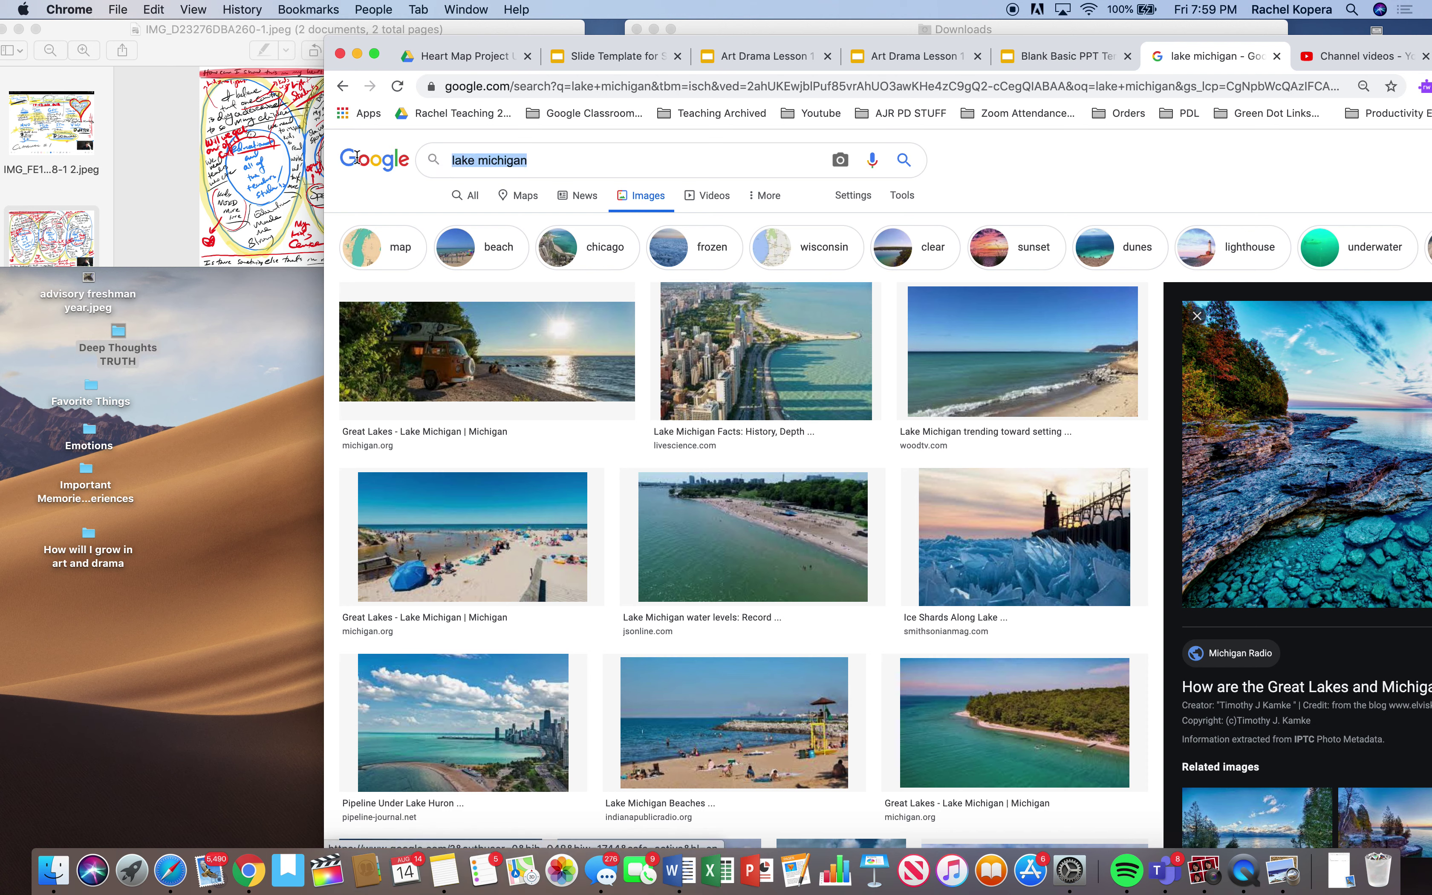
type("deep thoughts")
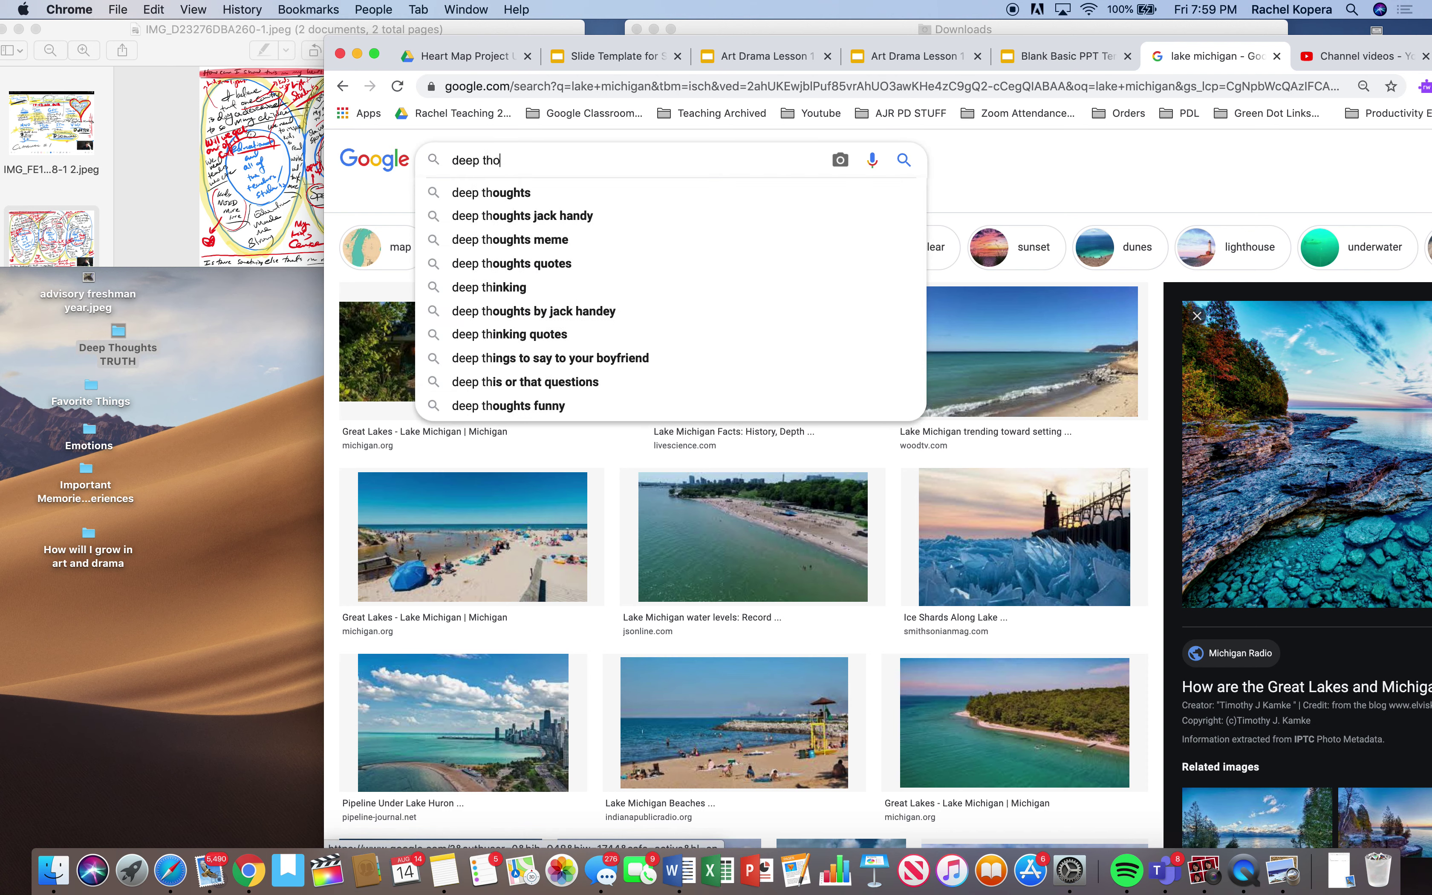
key("BackSpace")
key("BackSpace")
key("BackSpace")
key("BackSpace")
key("BackSpace")
key("BackSpace")
key("BackSpace")
key("BackSpace")
key("BackSpace")
key("BackSpace")
key("BackSpace")
key("BackSpace")
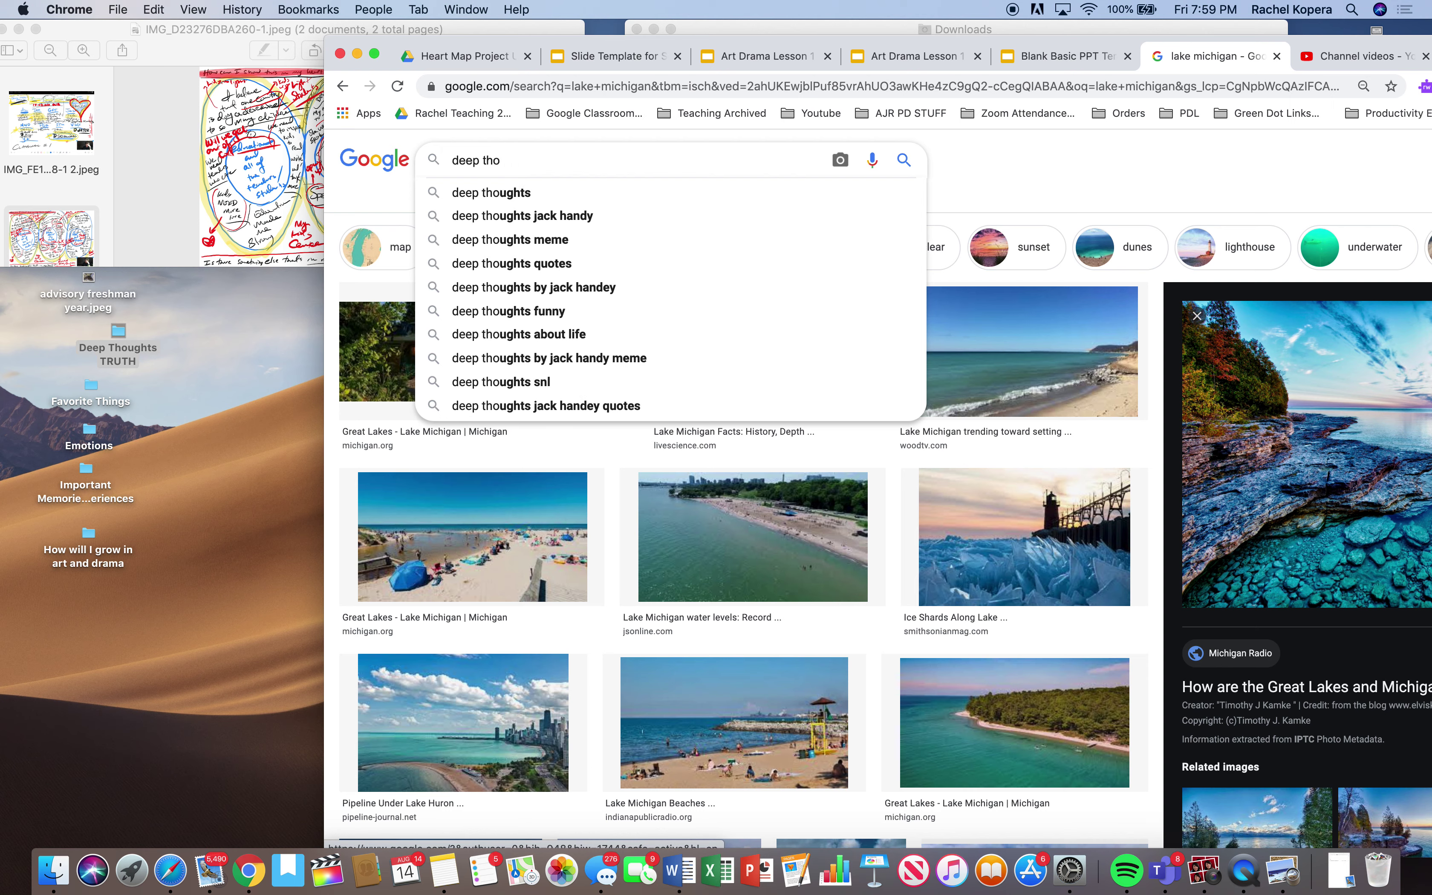
type("can i")
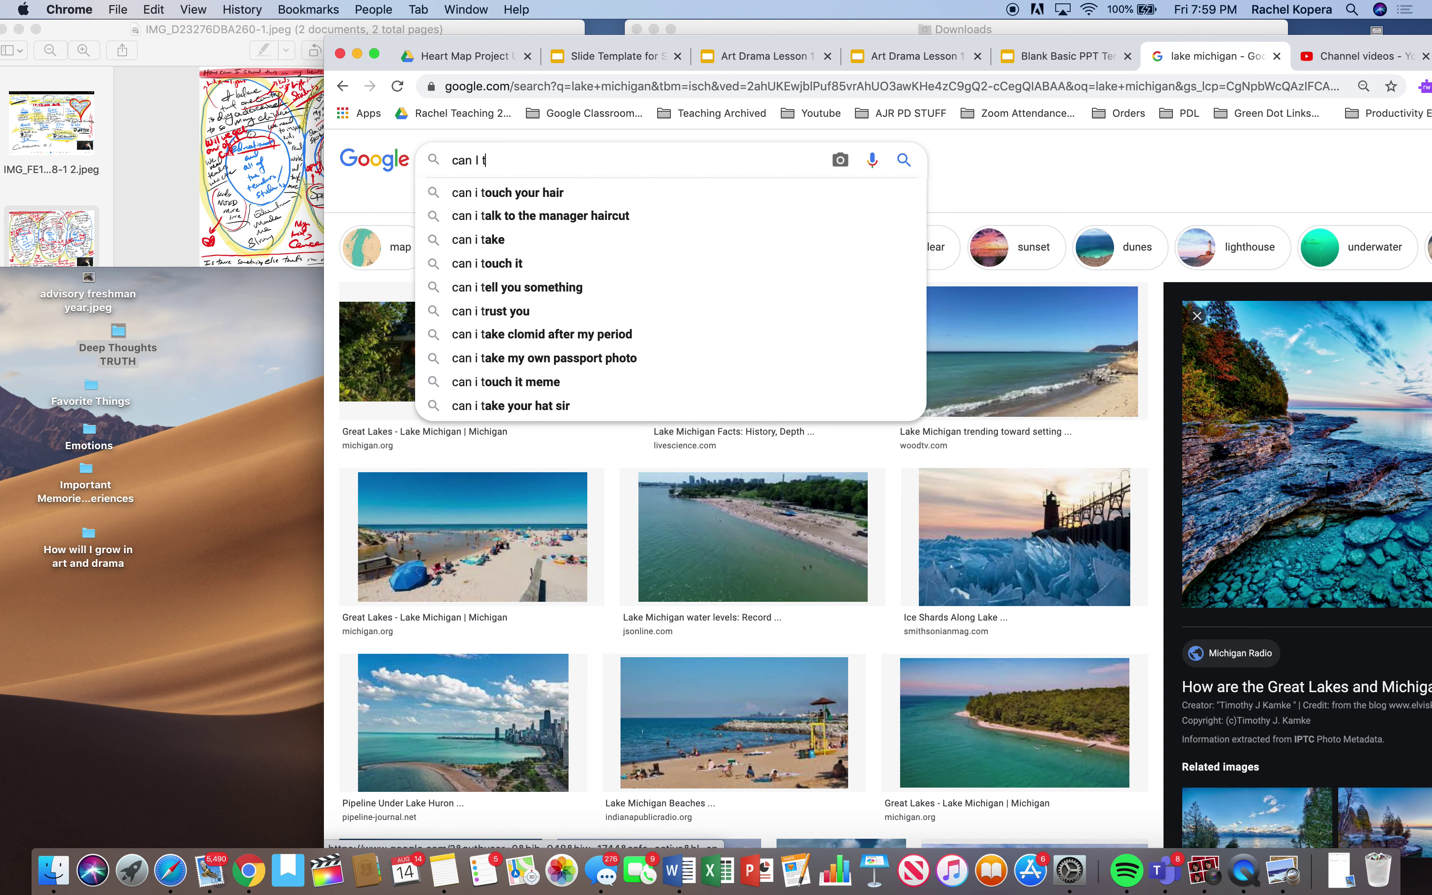
key("BackSpace")
type("I el")
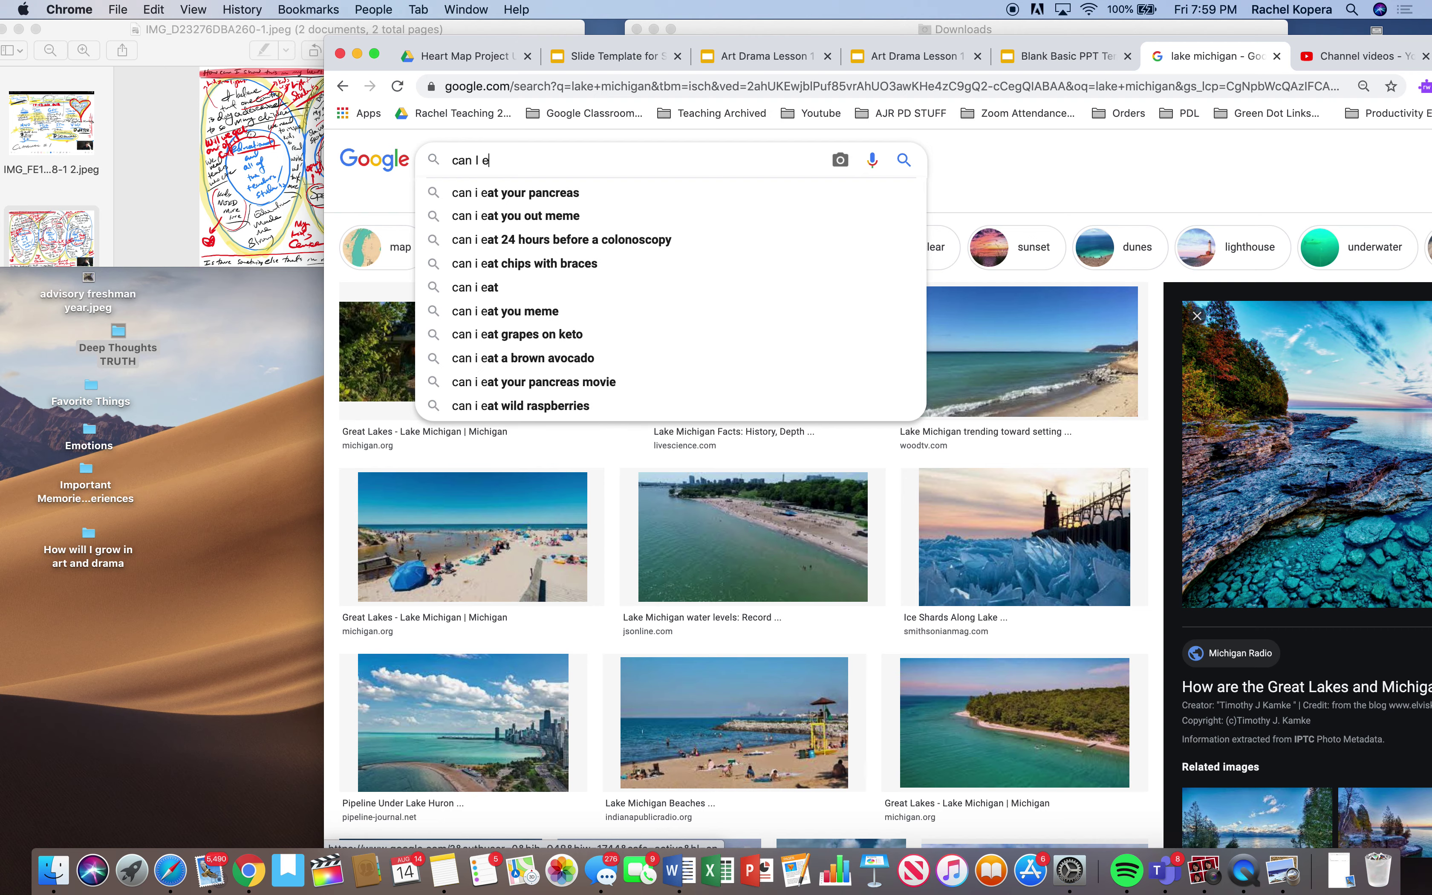
key("BackSpace")
key("BackSpace")
type("help p")
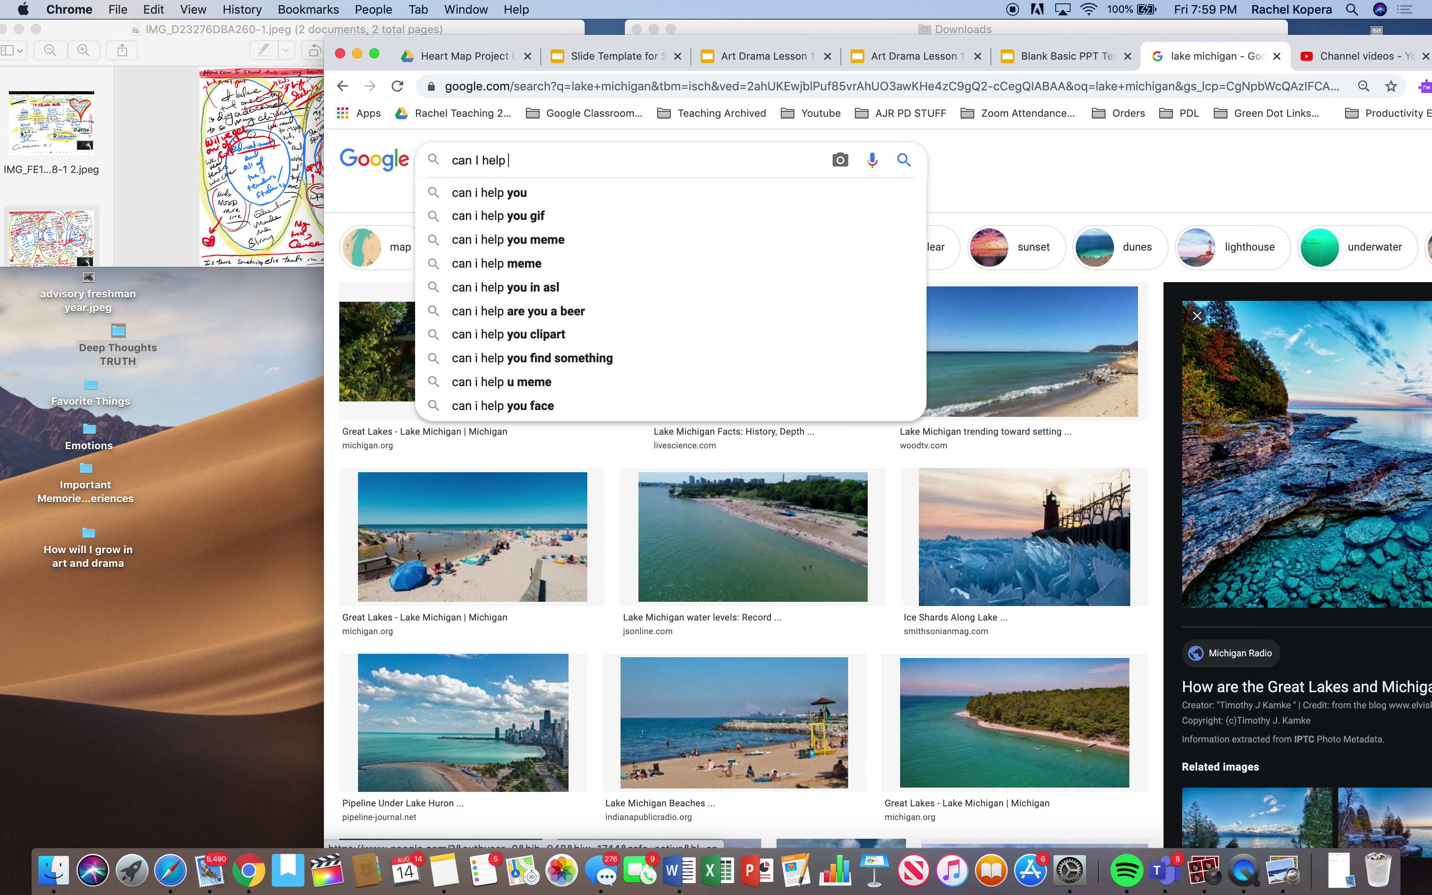
type("eople")
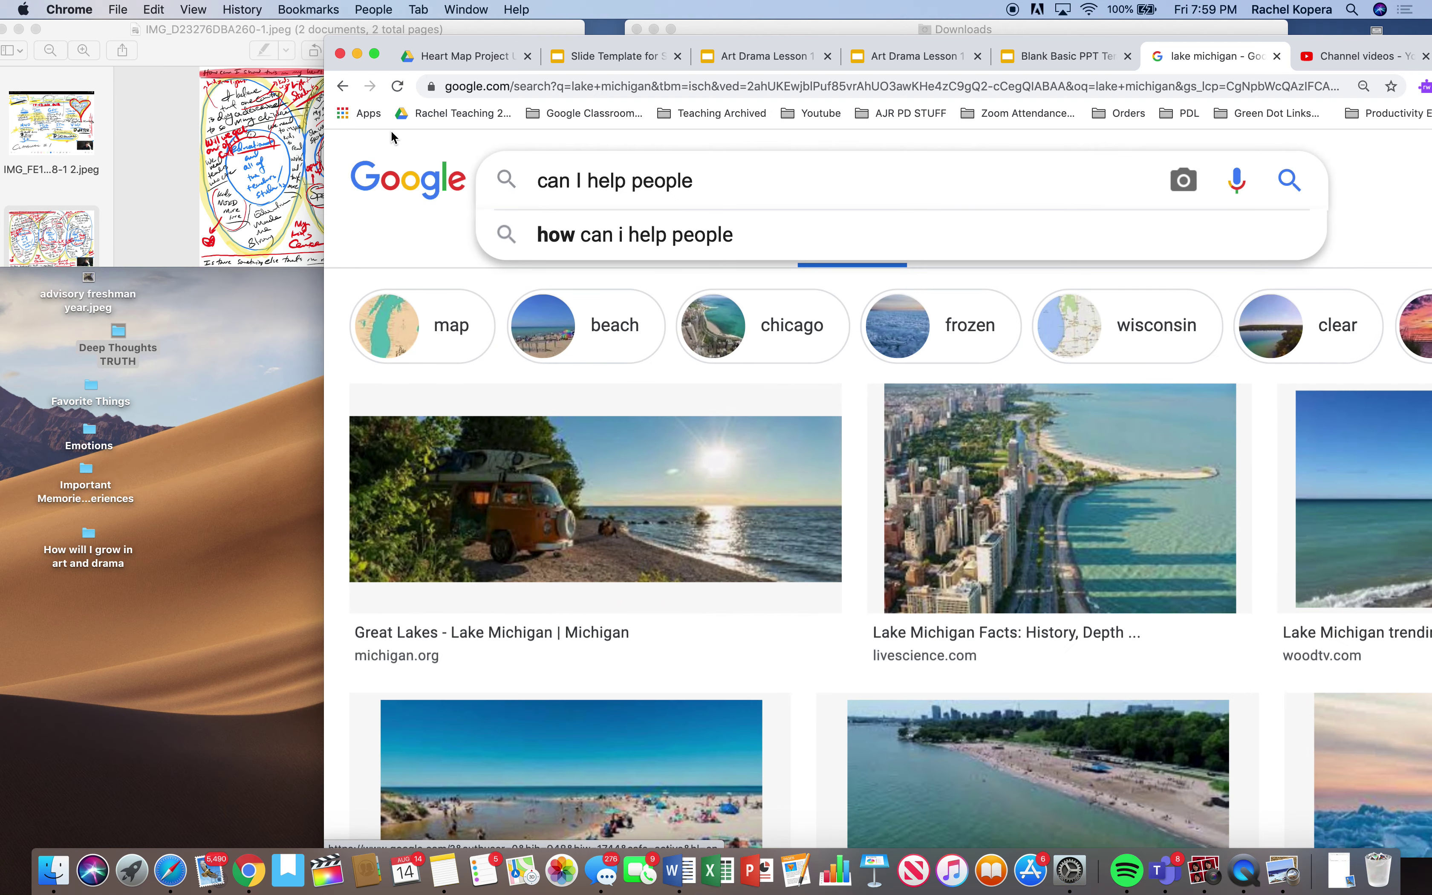
key("Return")
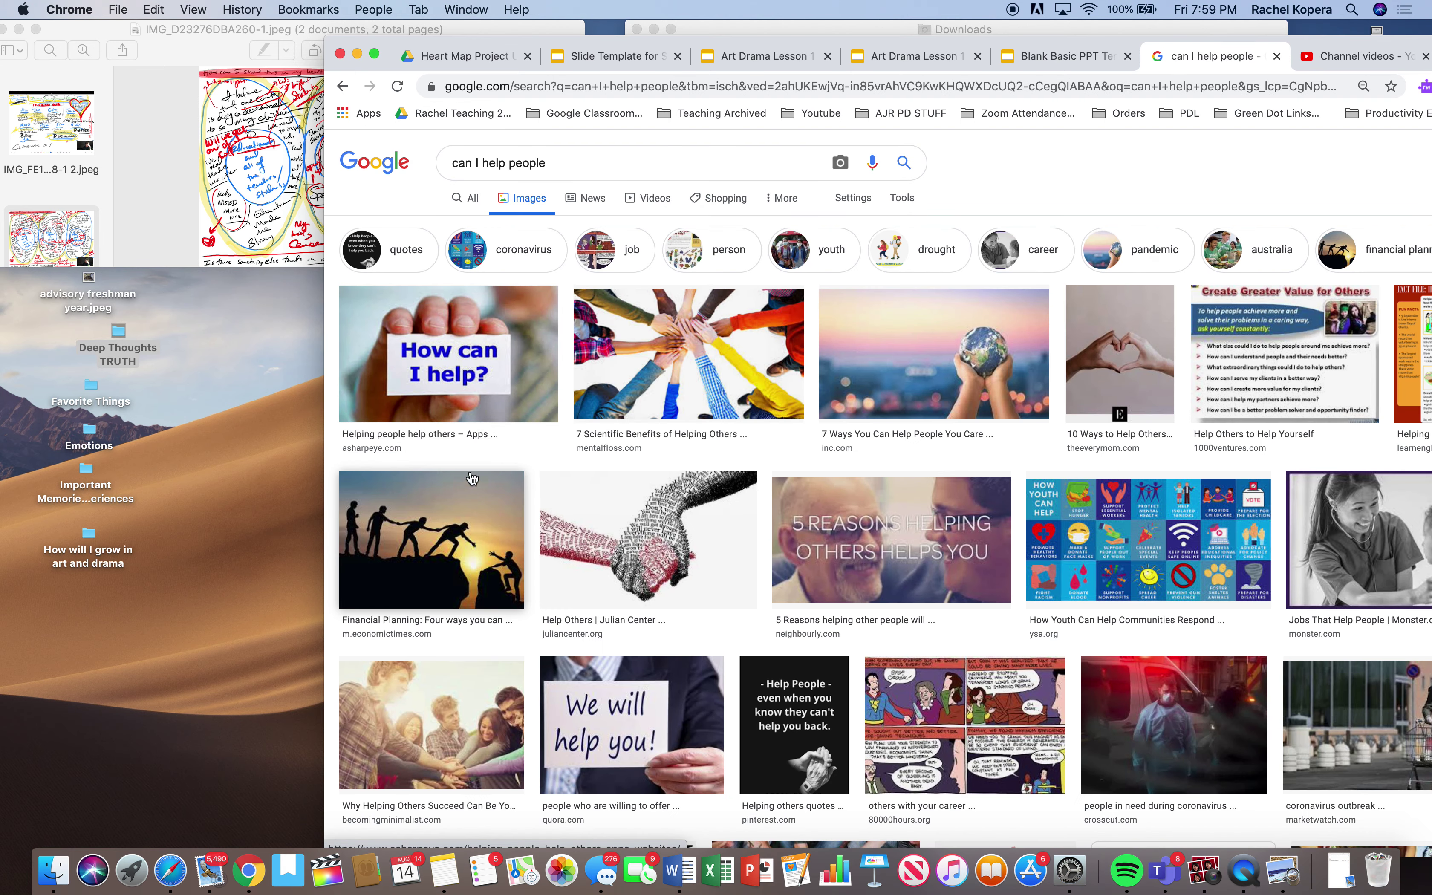
Step: Save the silhouette climbers image into Deep Thoughts TRUTH, check it, and close the Finder windows
left_click(429, 564)
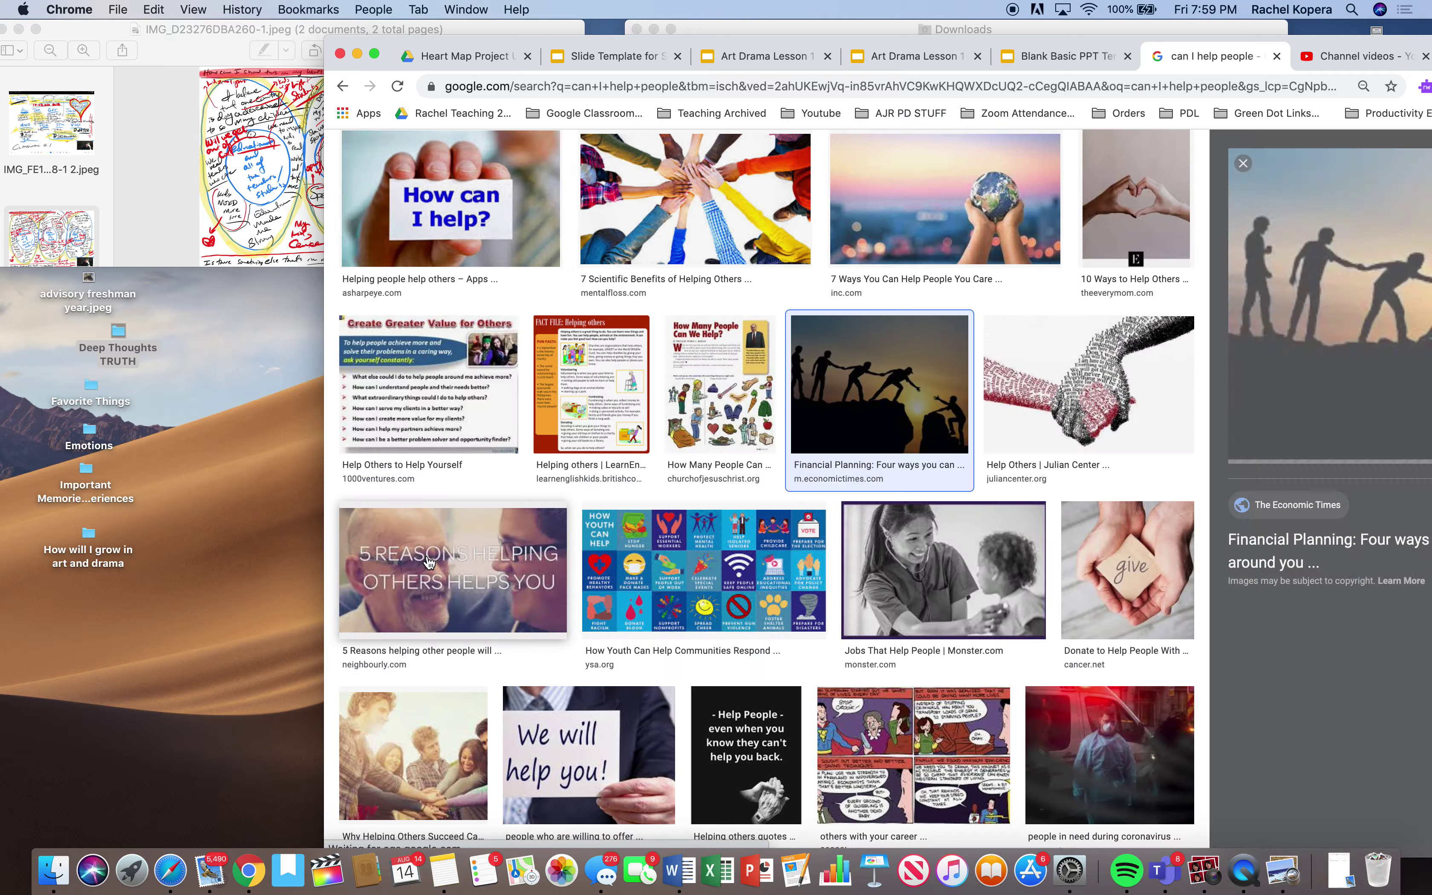
left_click_drag(1323, 47, 1159, 32)
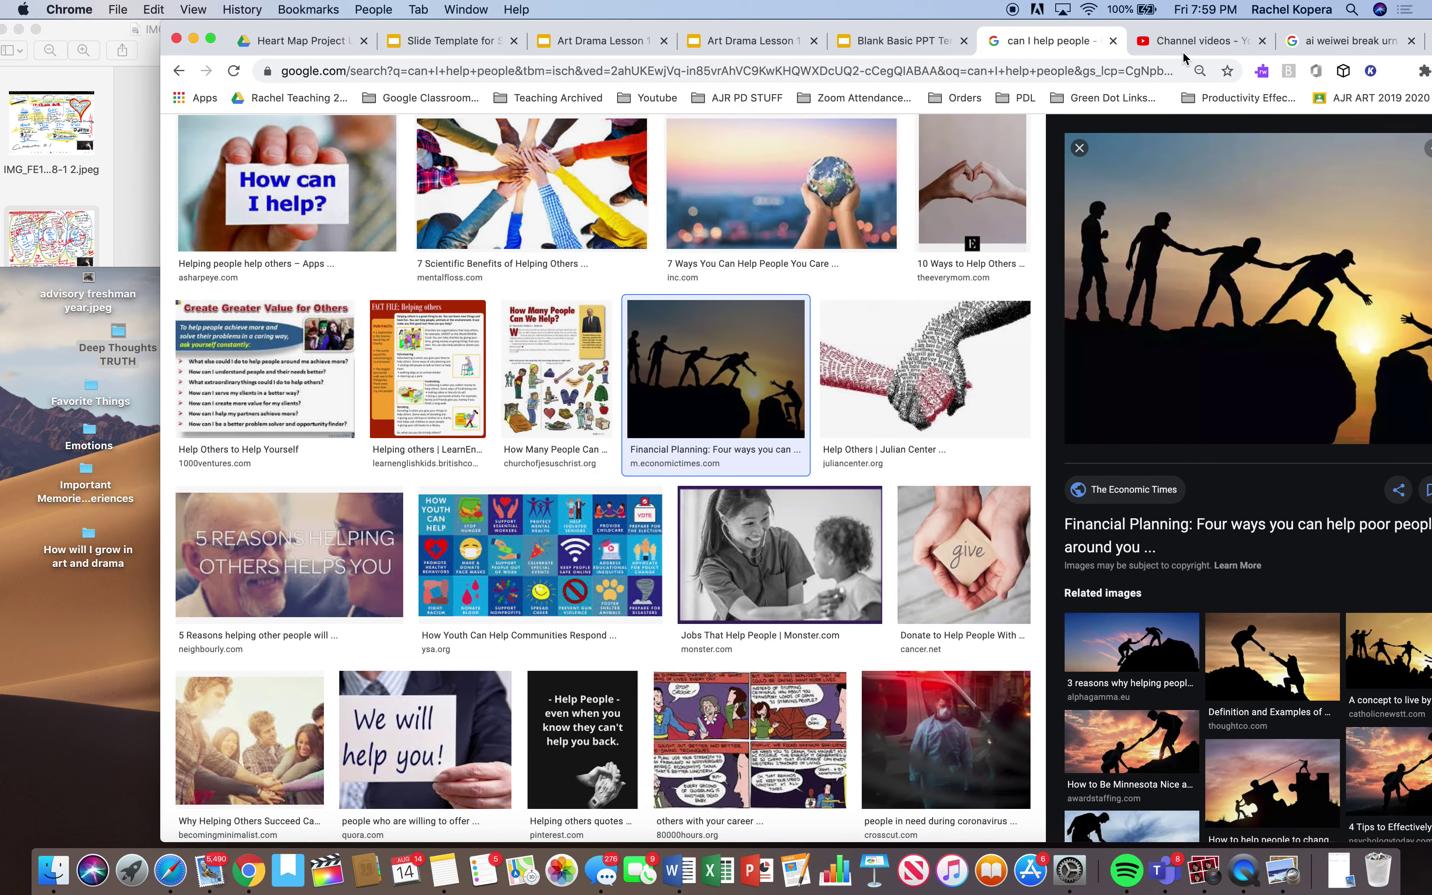
left_click_drag(713, 508, 115, 360)
double_click(117, 355)
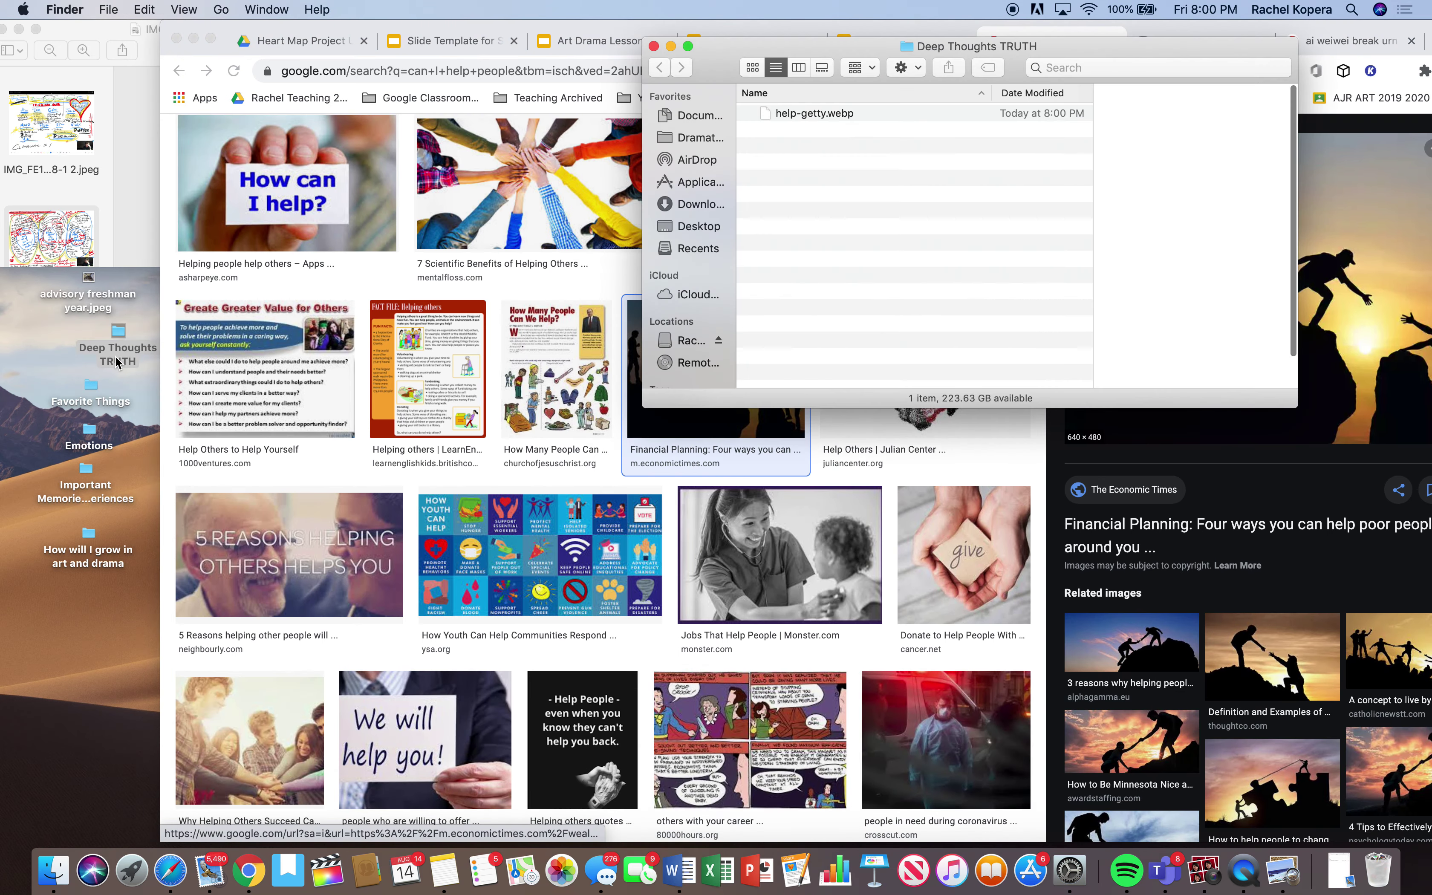
left_click(653, 46)
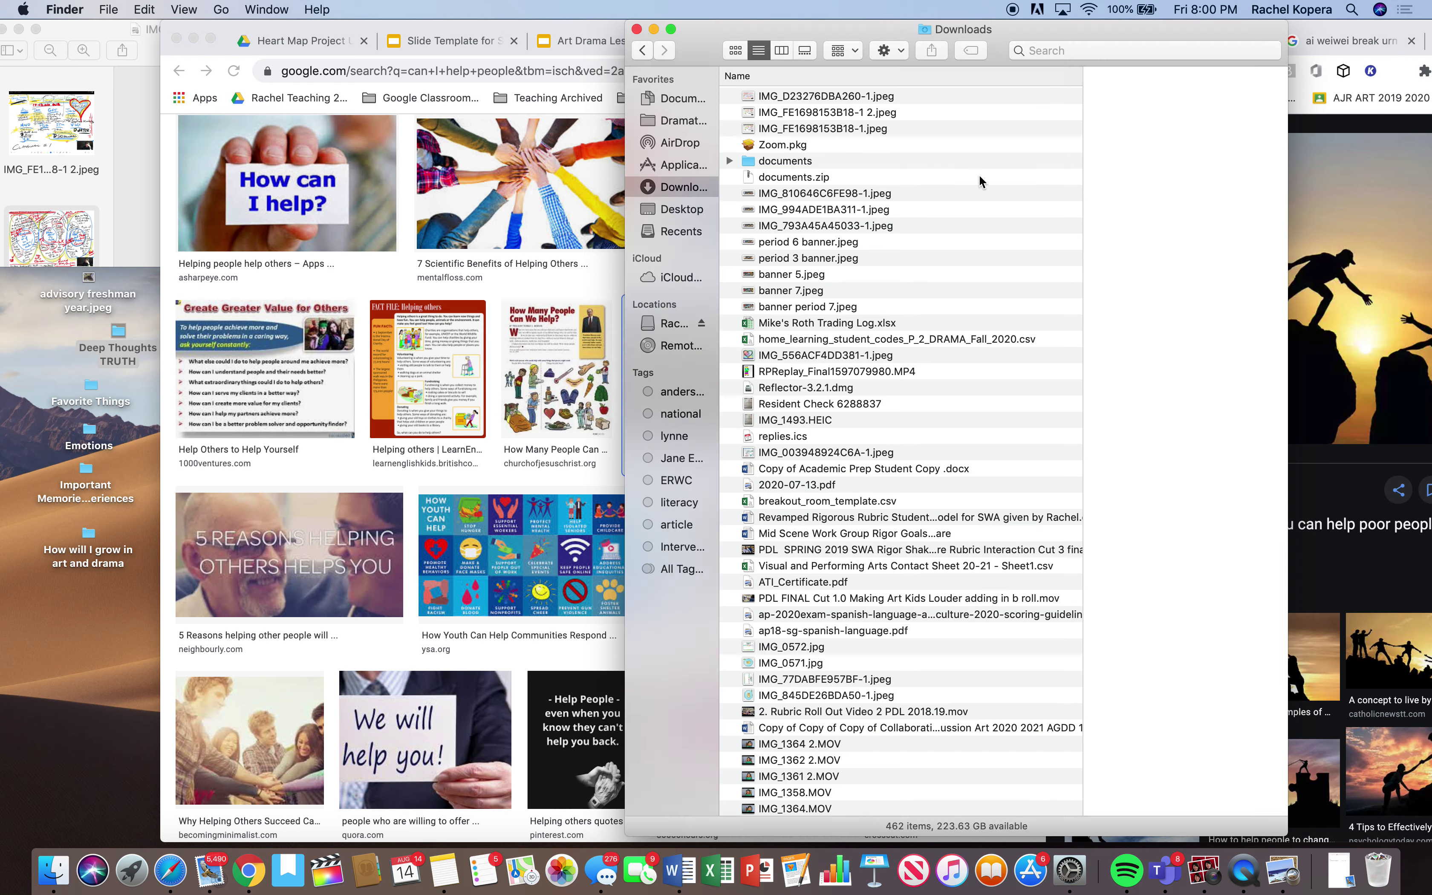
left_click(637, 29)
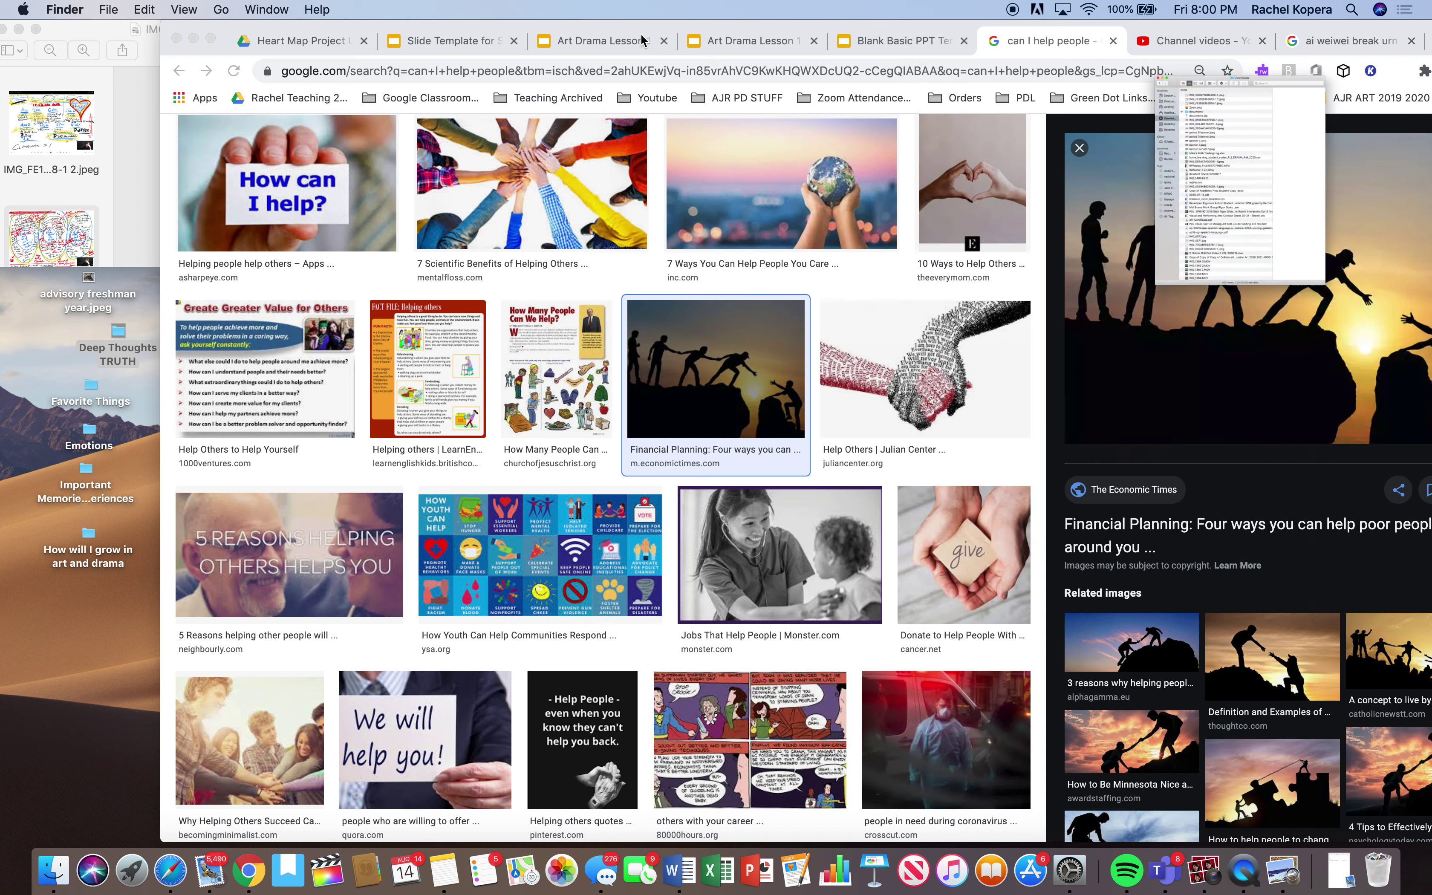
Step: Drag a copy of the large silhouette preview onto the desktop
left_click(1189, 276)
left_click_drag(1154, 349, 67, 667)
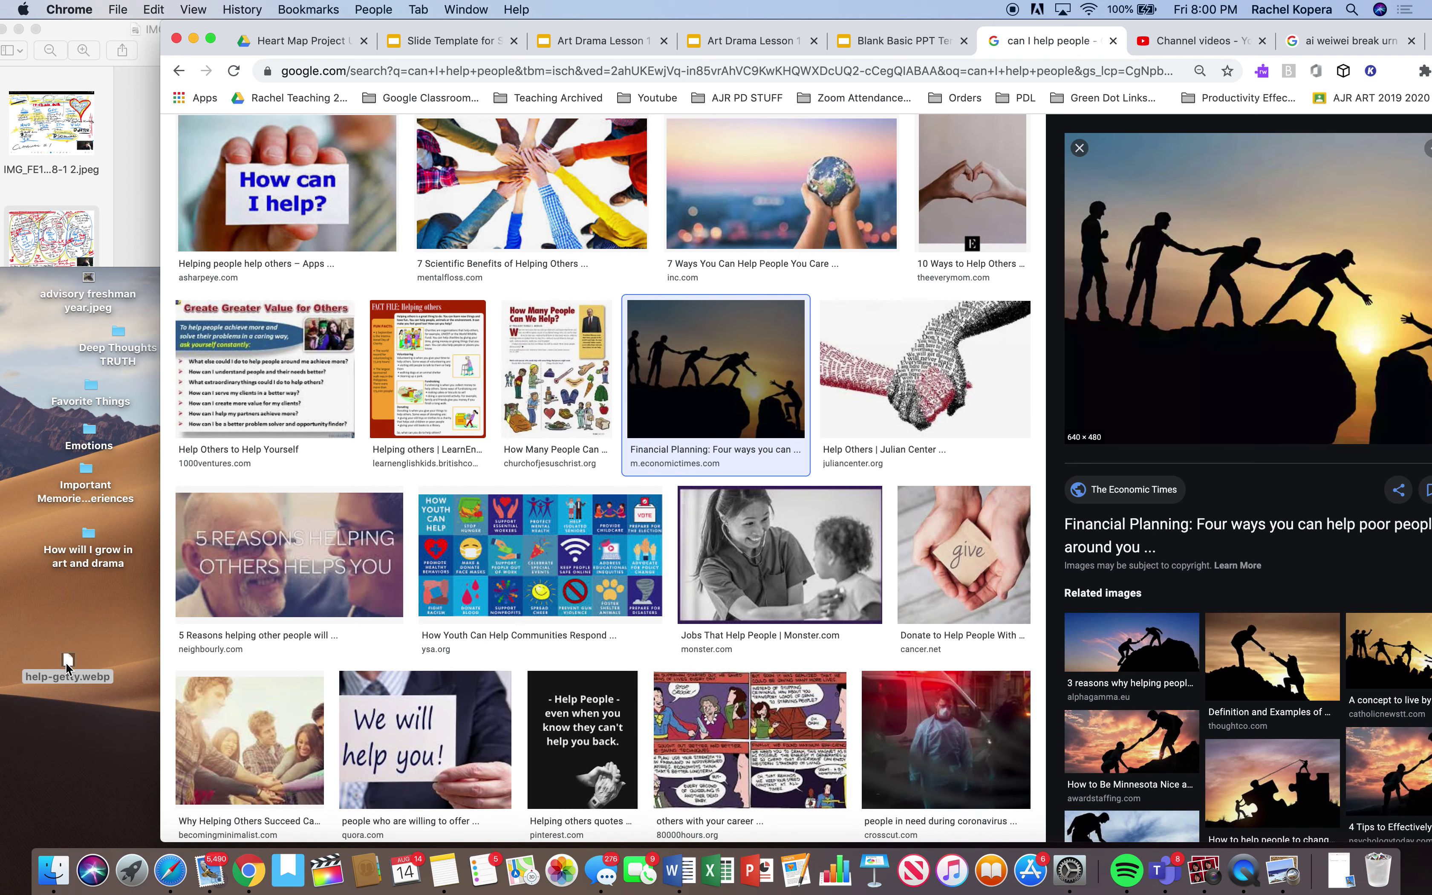
left_click_drag(1254, 46, 927, 52)
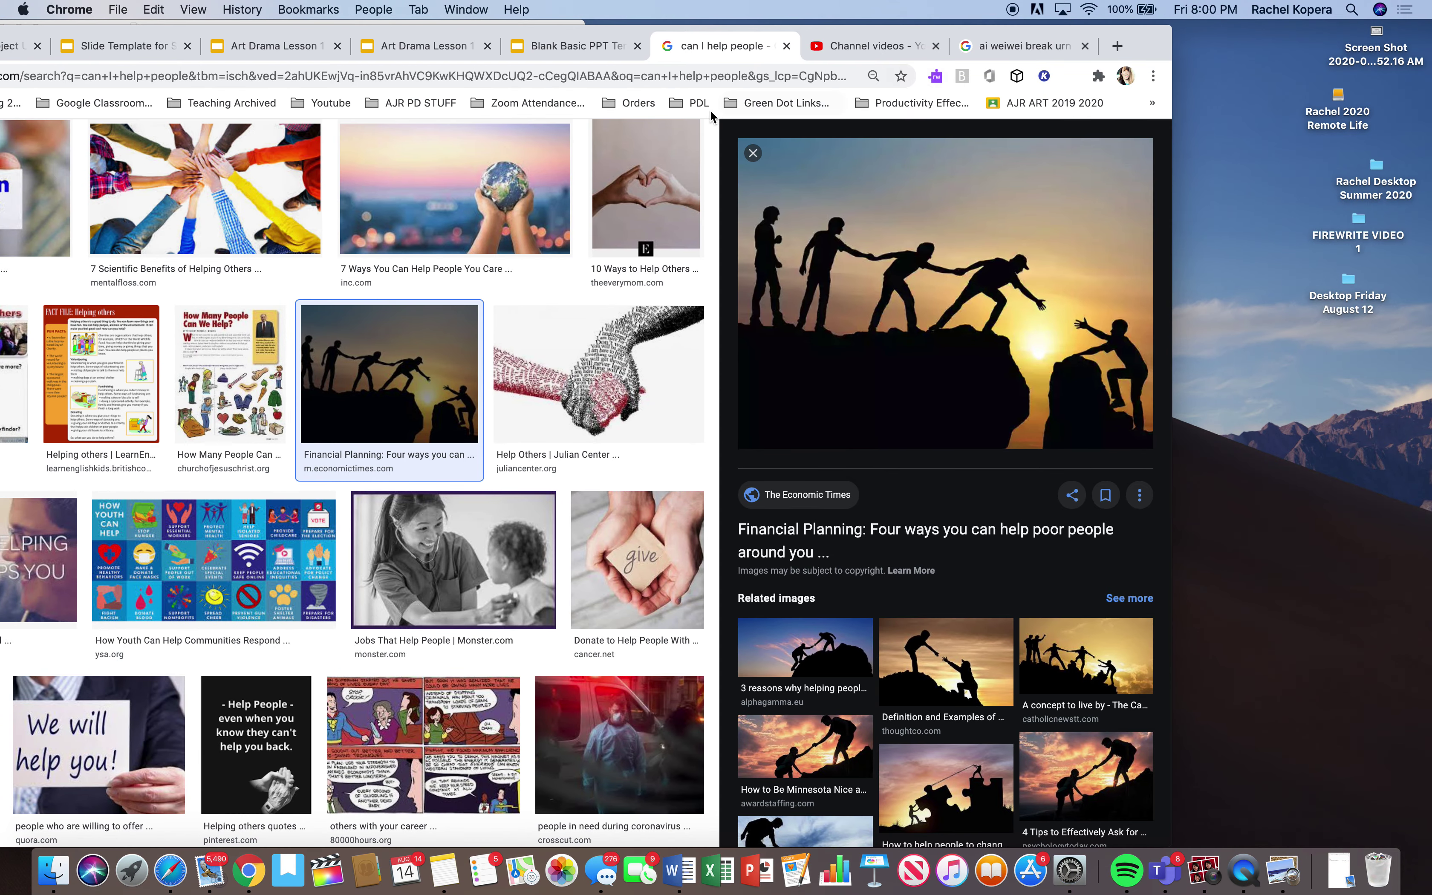
Step: Take a region screenshot of the large silhouette climbers preview
key("super+shift+4")
left_click_drag(730, 139, 1157, 451)
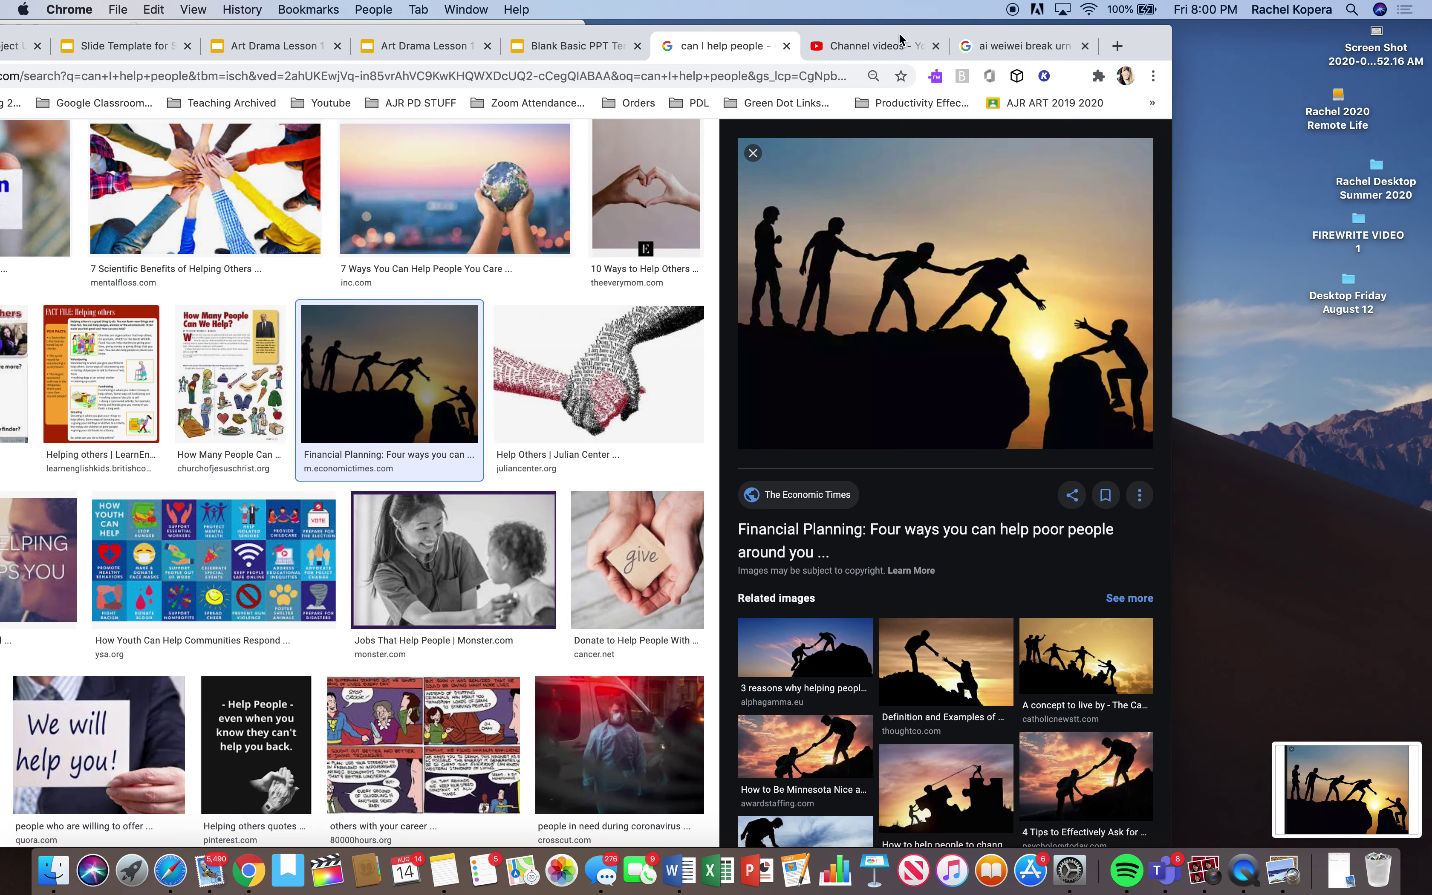
left_click_drag(900, 40, 1219, 64)
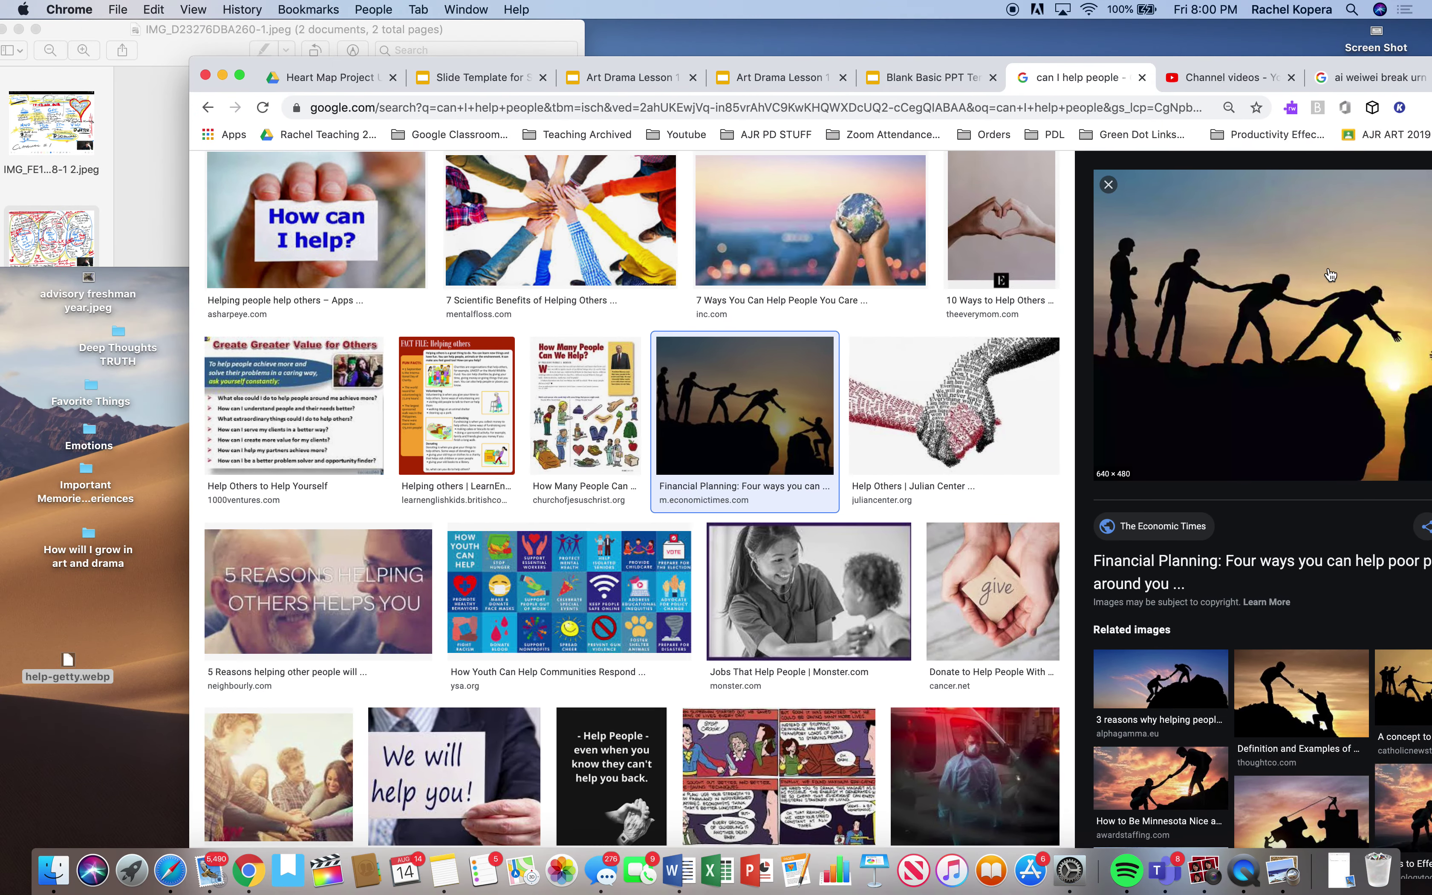
left_click_drag(1331, 67, 1291, 531)
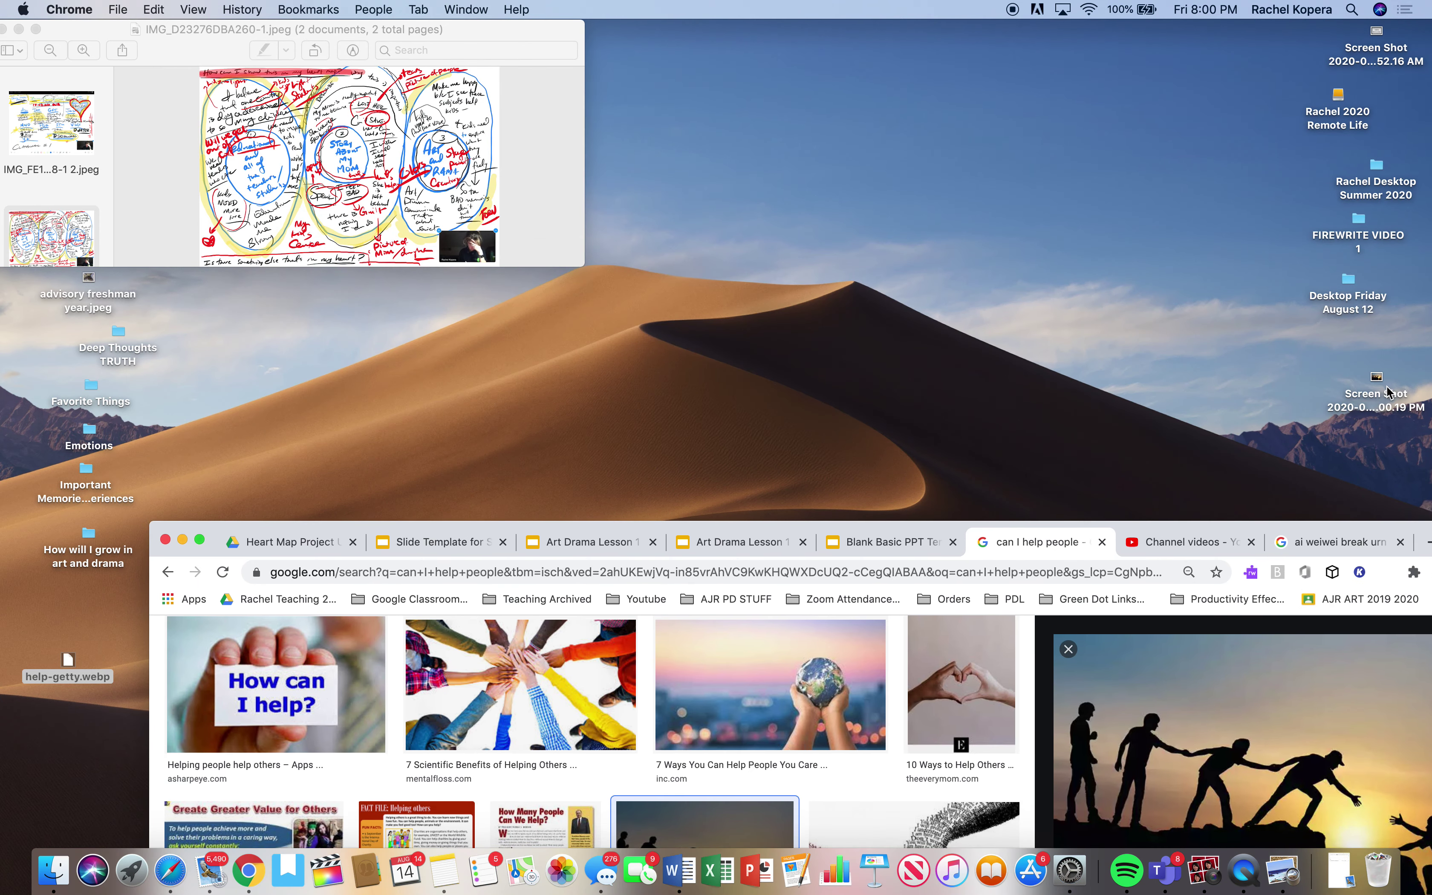
Step: File the new screenshot in Deep Thoughts TRUTH and return to the Art Drama Lesson 1 slides
left_click_drag(1387, 392, 222, 542)
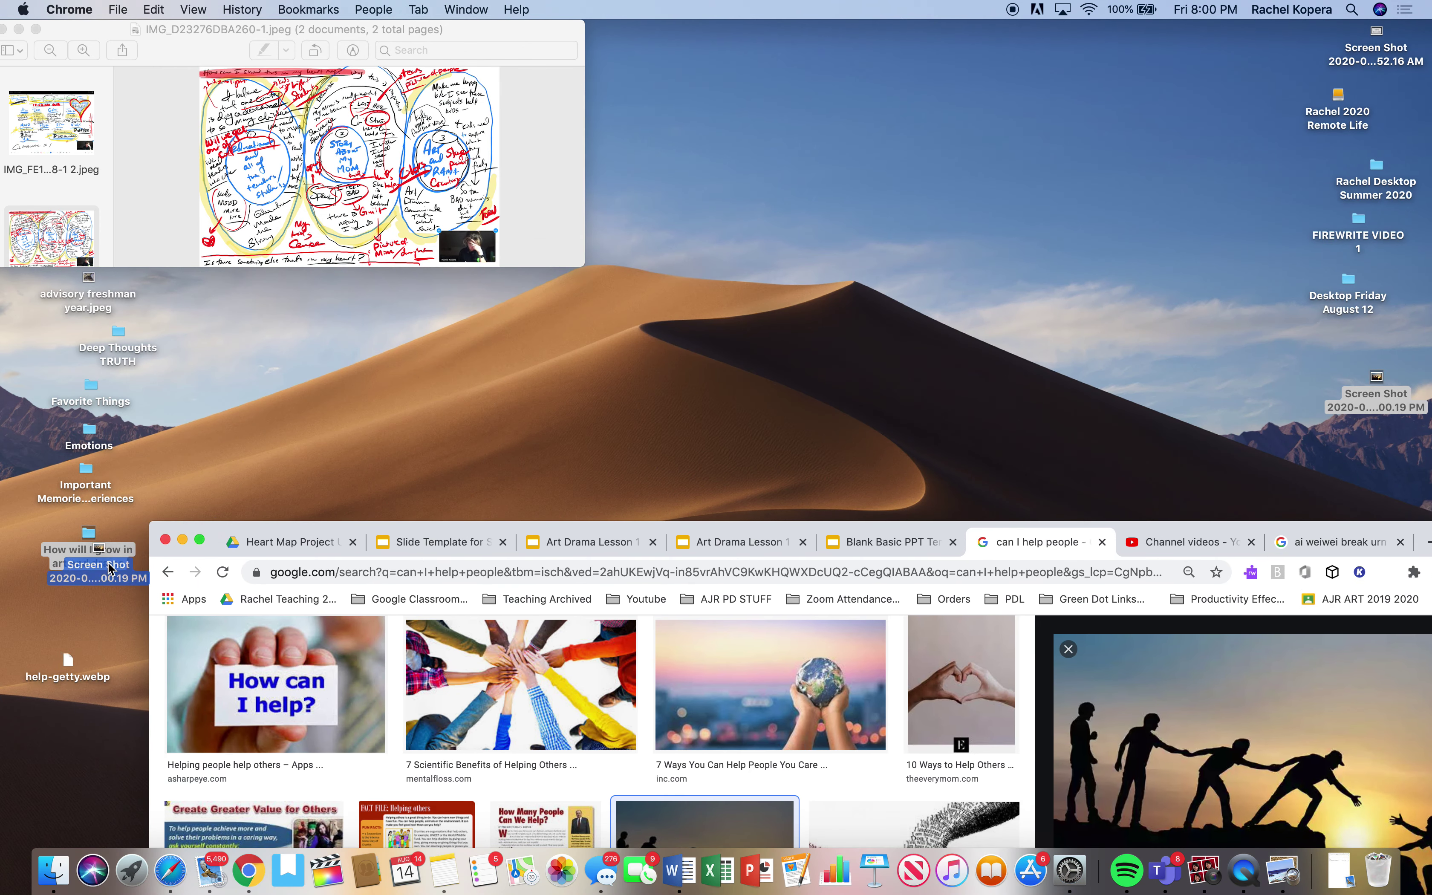
left_click_drag(109, 565, 123, 356)
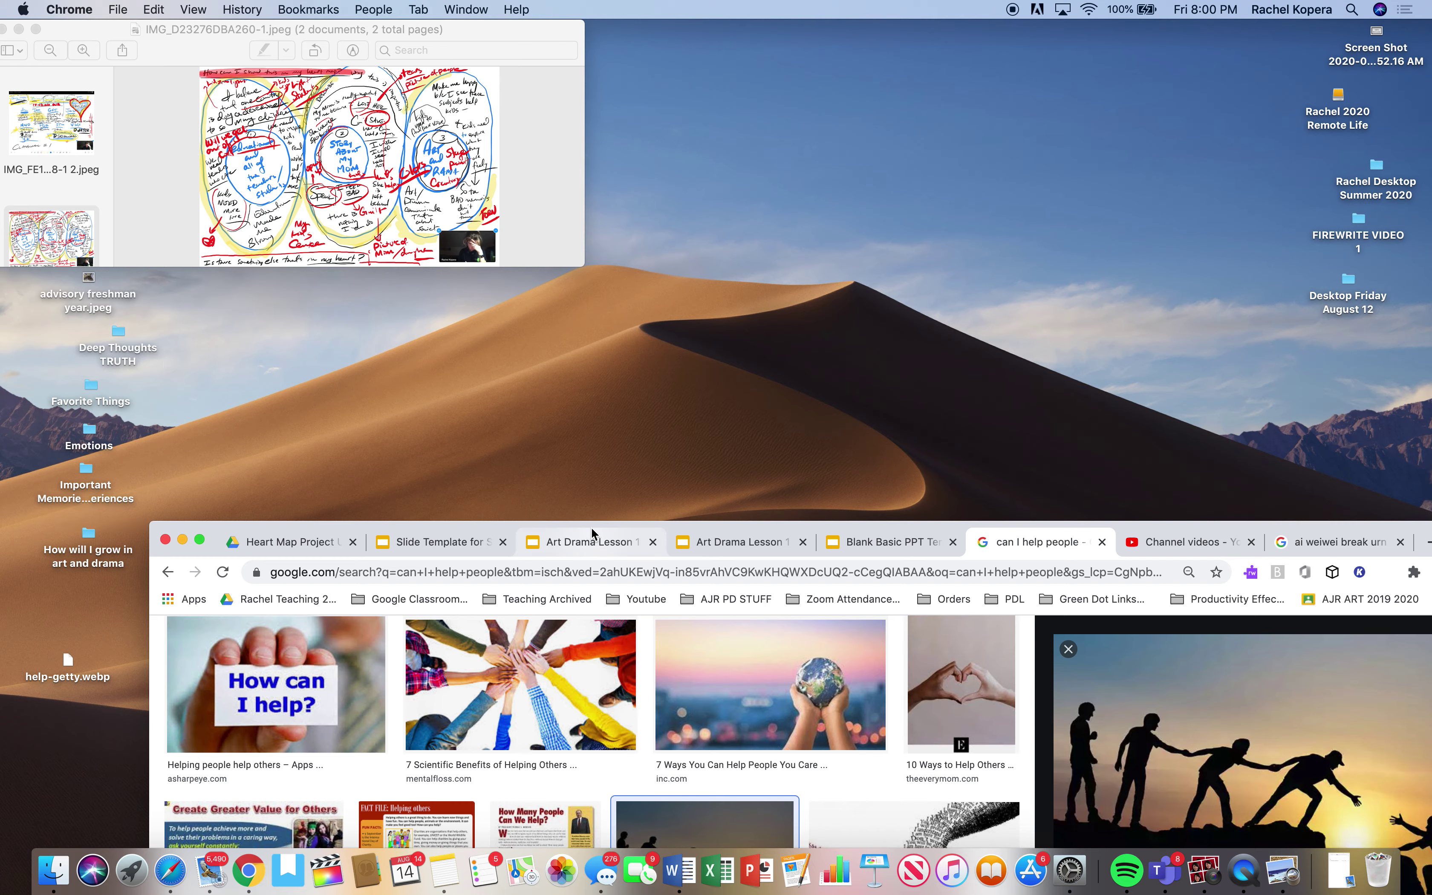
left_click_drag(569, 531, 563, 122)
left_click(564, 122)
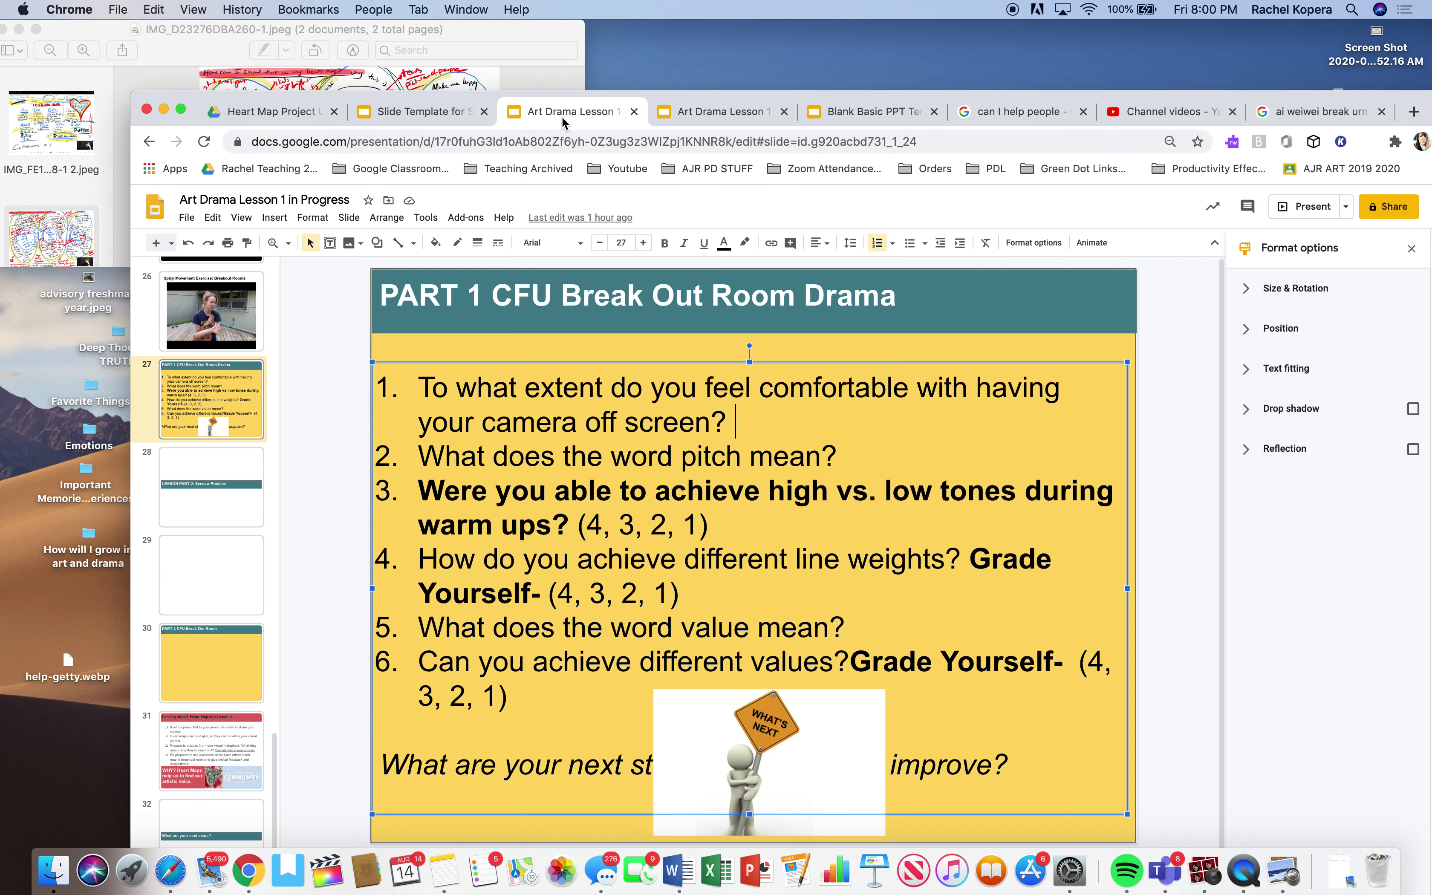
Step: Search Google for 'how do you screenshot on a chromebook'
left_click(246, 114)
left_click(335, 145)
type("how")
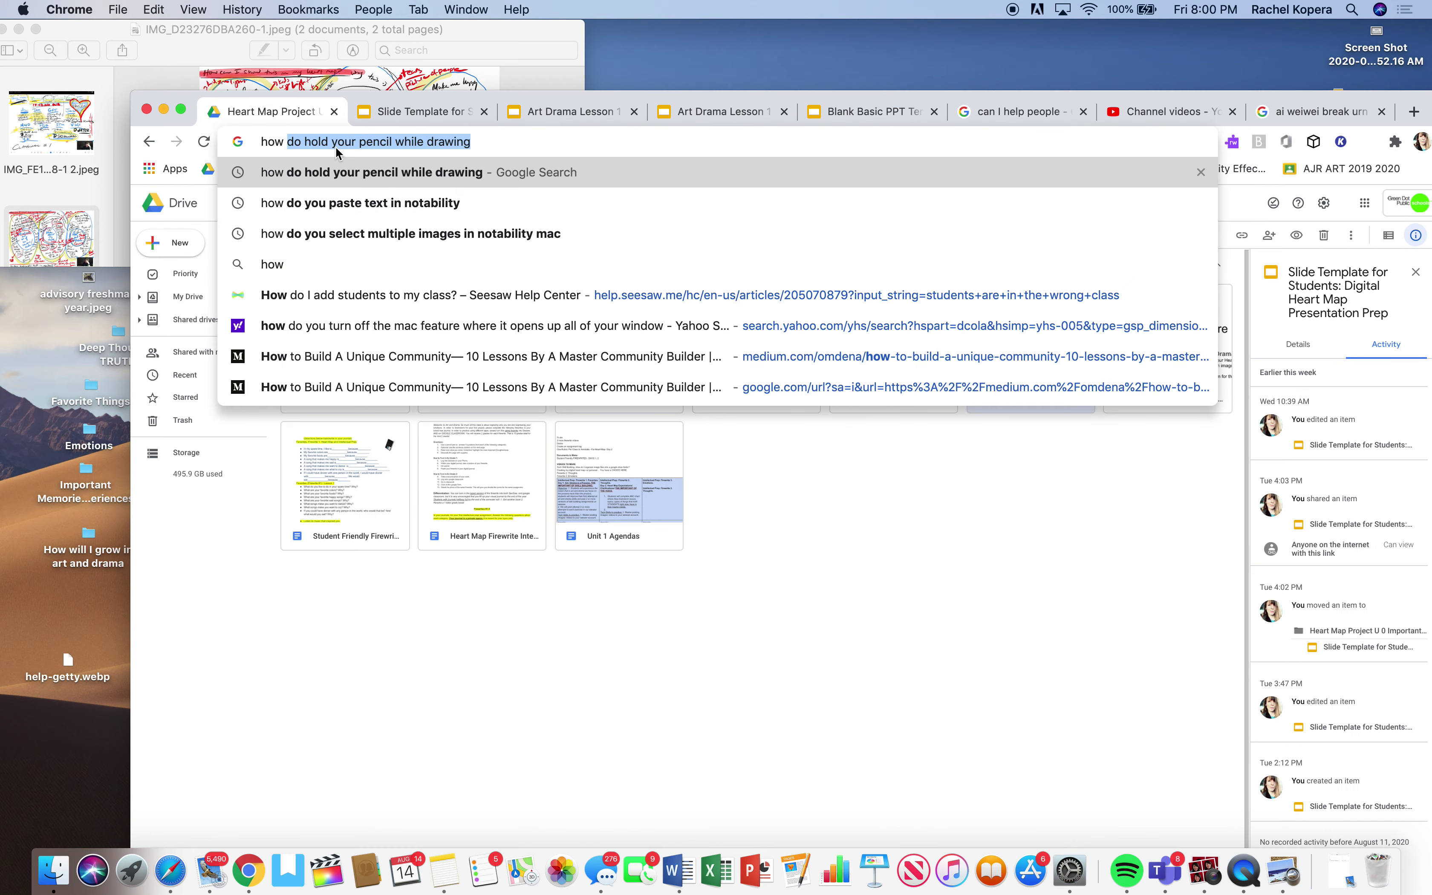
type(" do you screenshot")
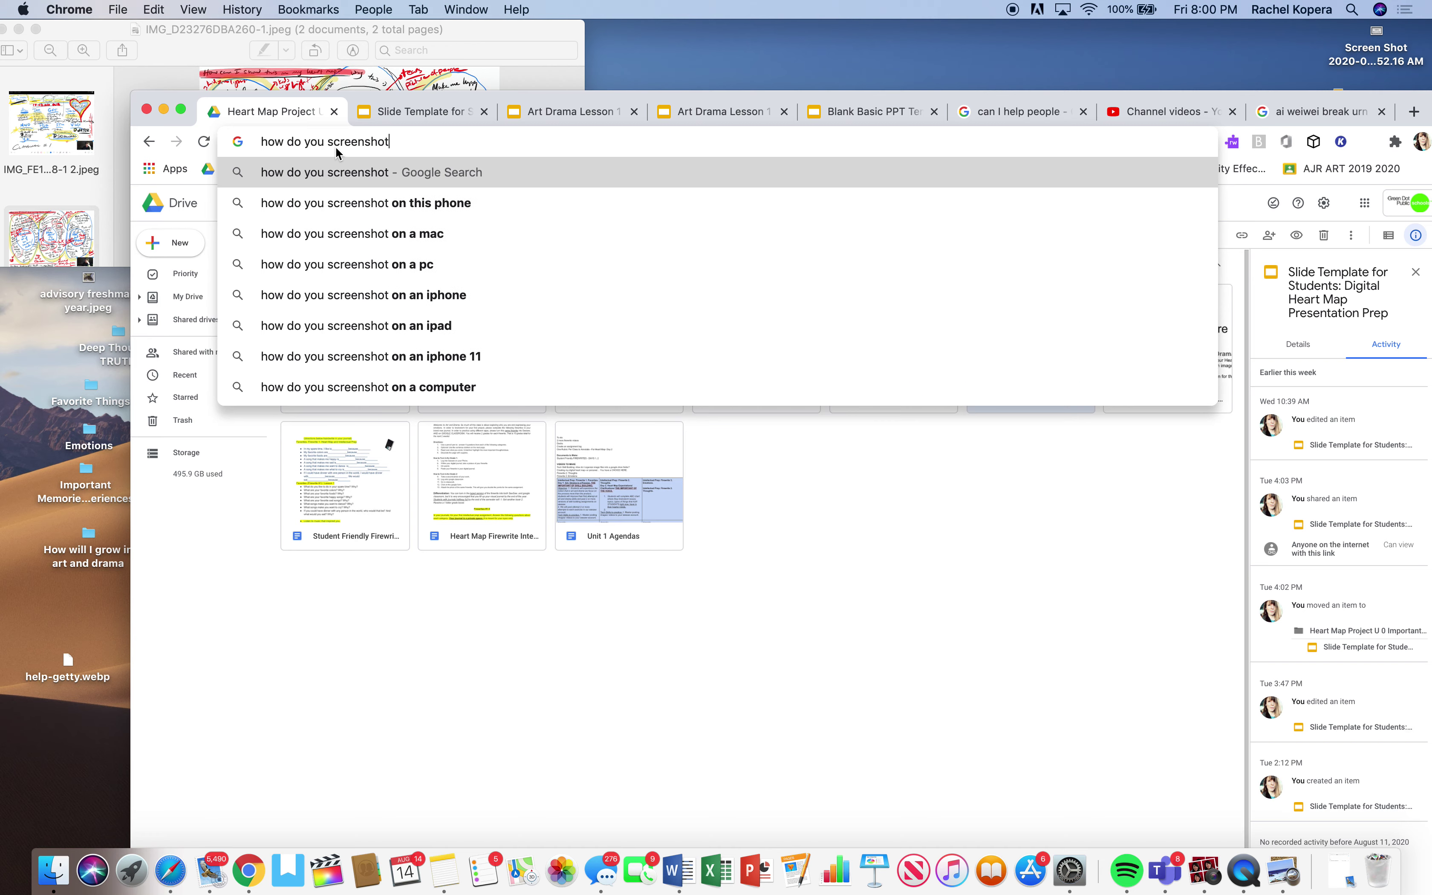
type(" on a chrom")
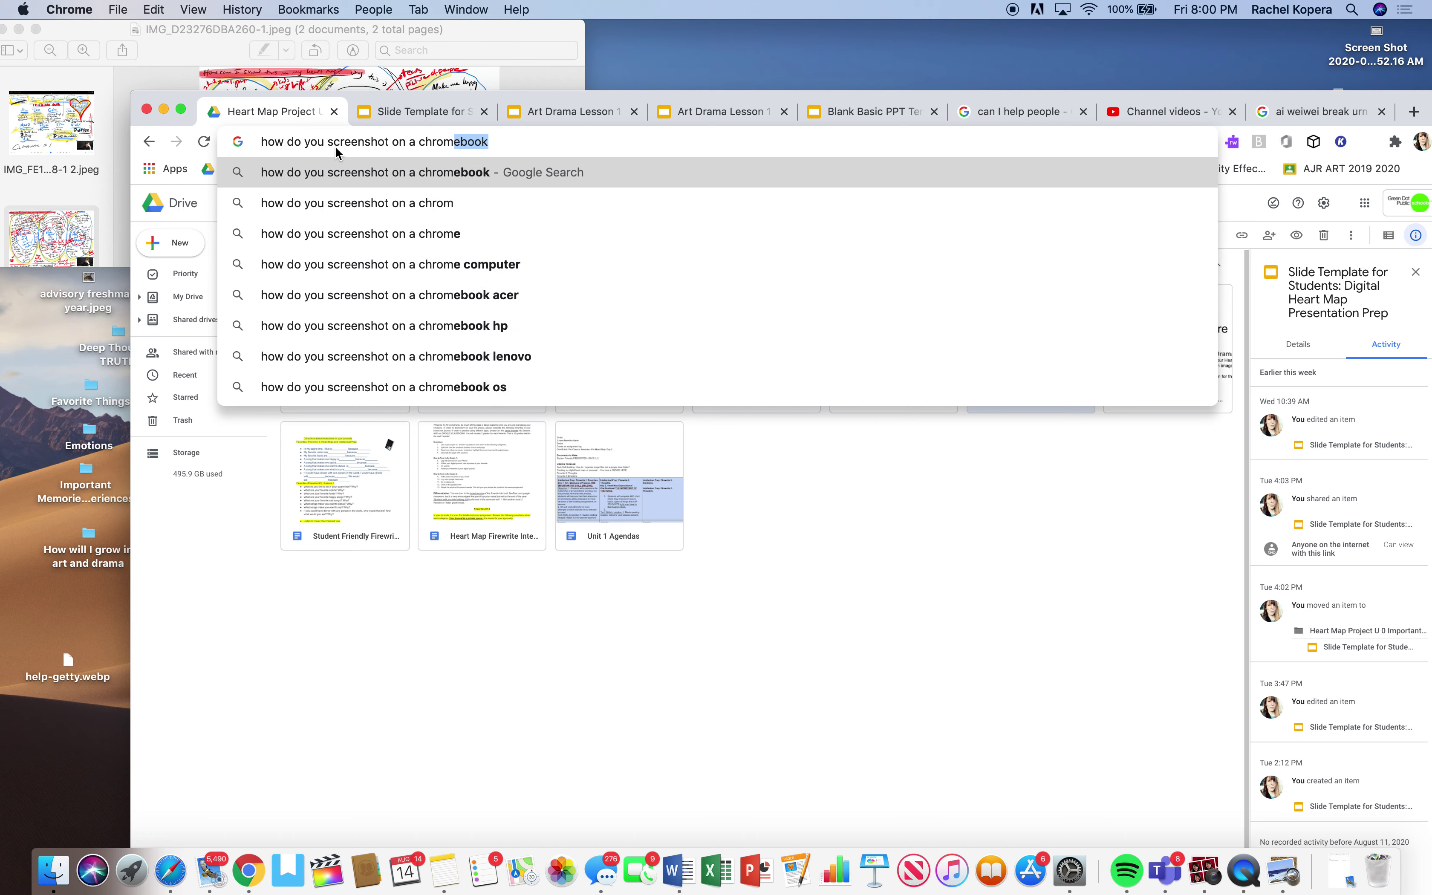
type("eb")
key("Return")
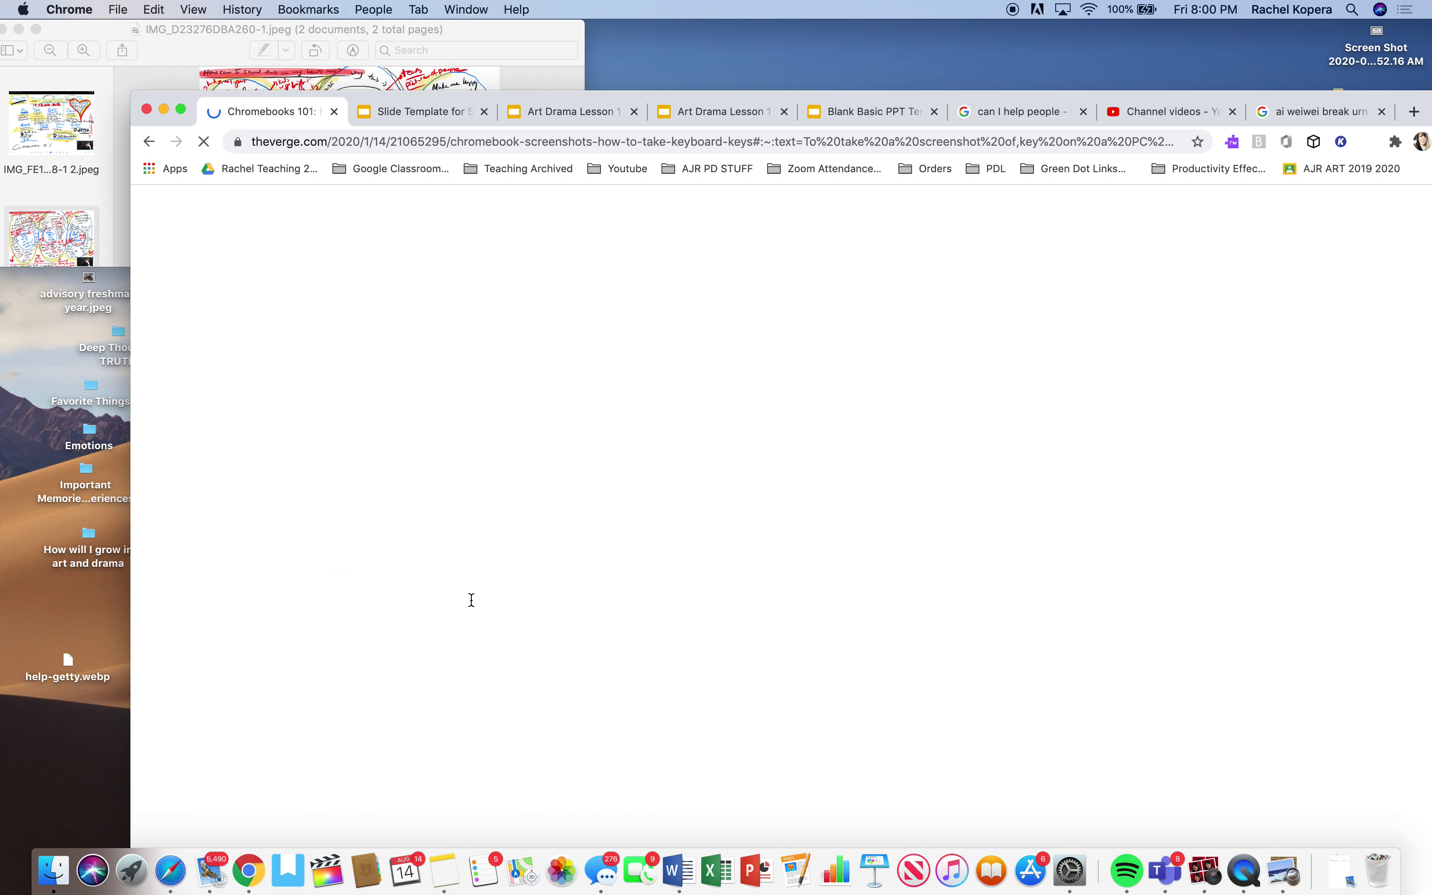
Step: Read through The Verge's Chromebook screenshot instructions, then return to the results
scroll(539, 532, "up", 6)
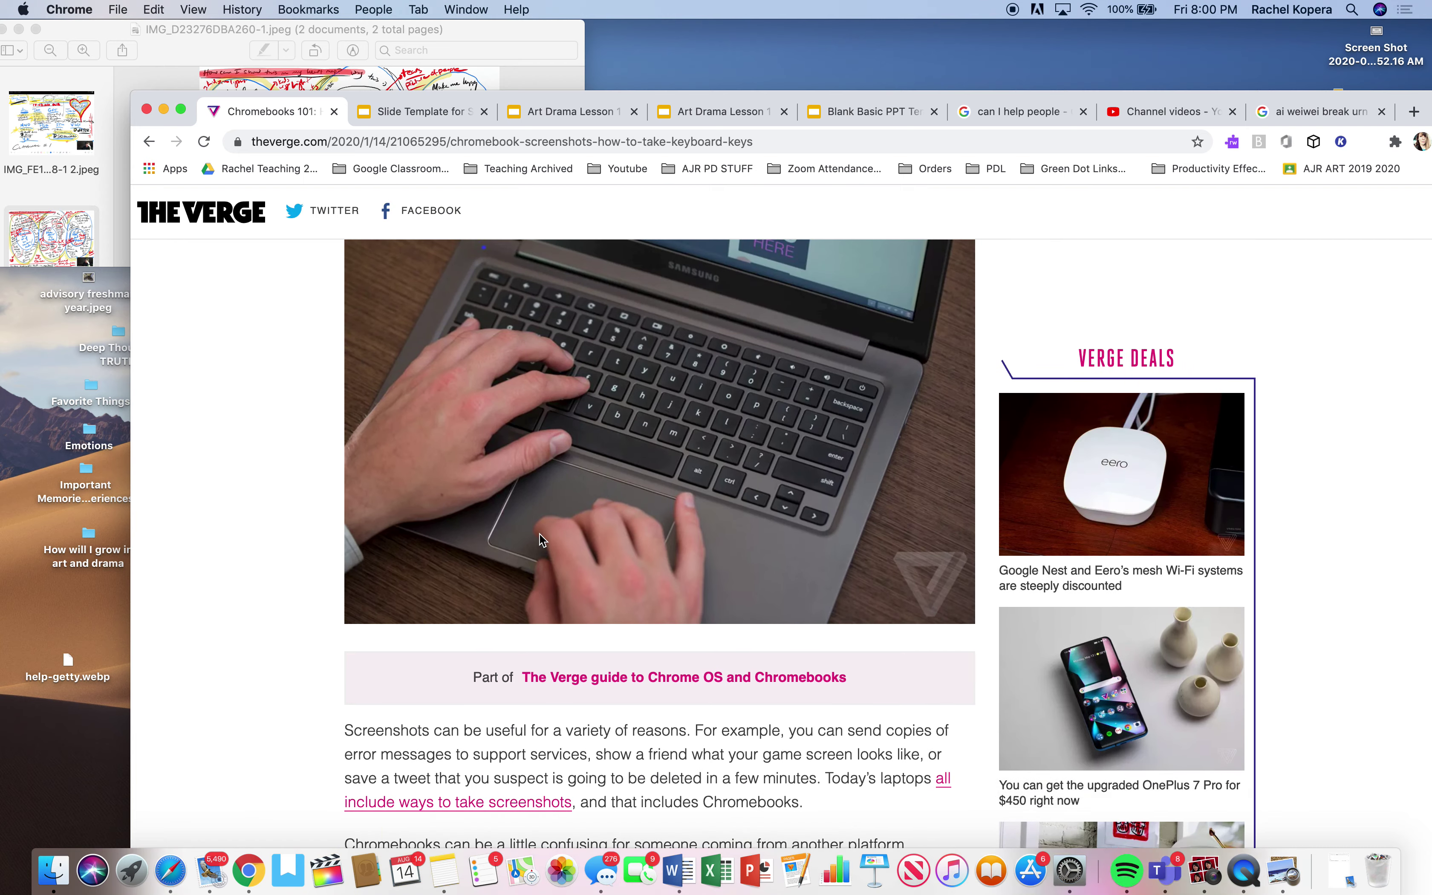
scroll(539, 534, "up", 3)
scroll(540, 537, "down", 15)
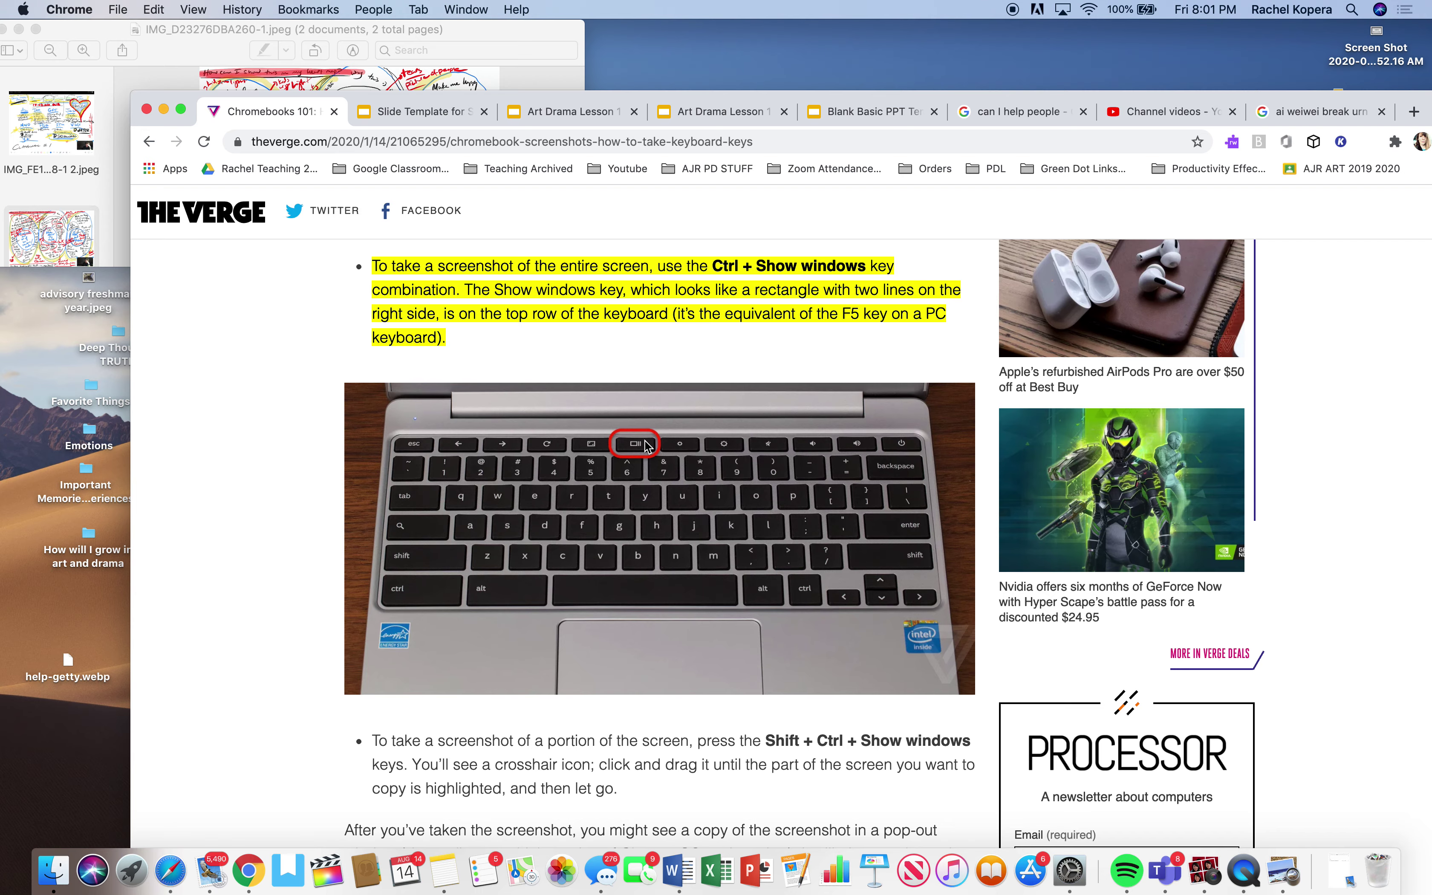
scroll(645, 442, "down", 10)
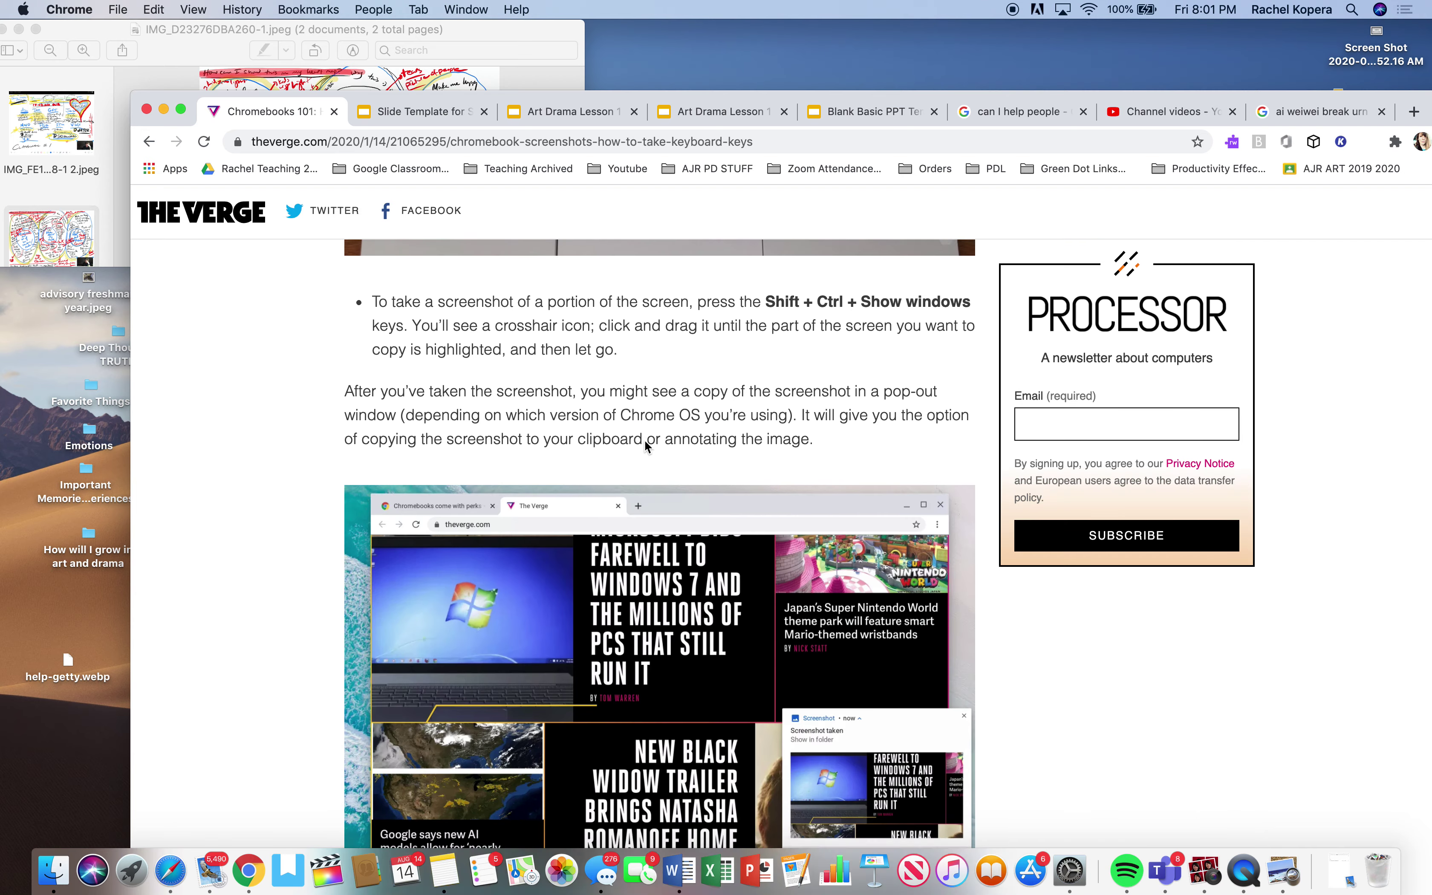
scroll(644, 441, "up", 20)
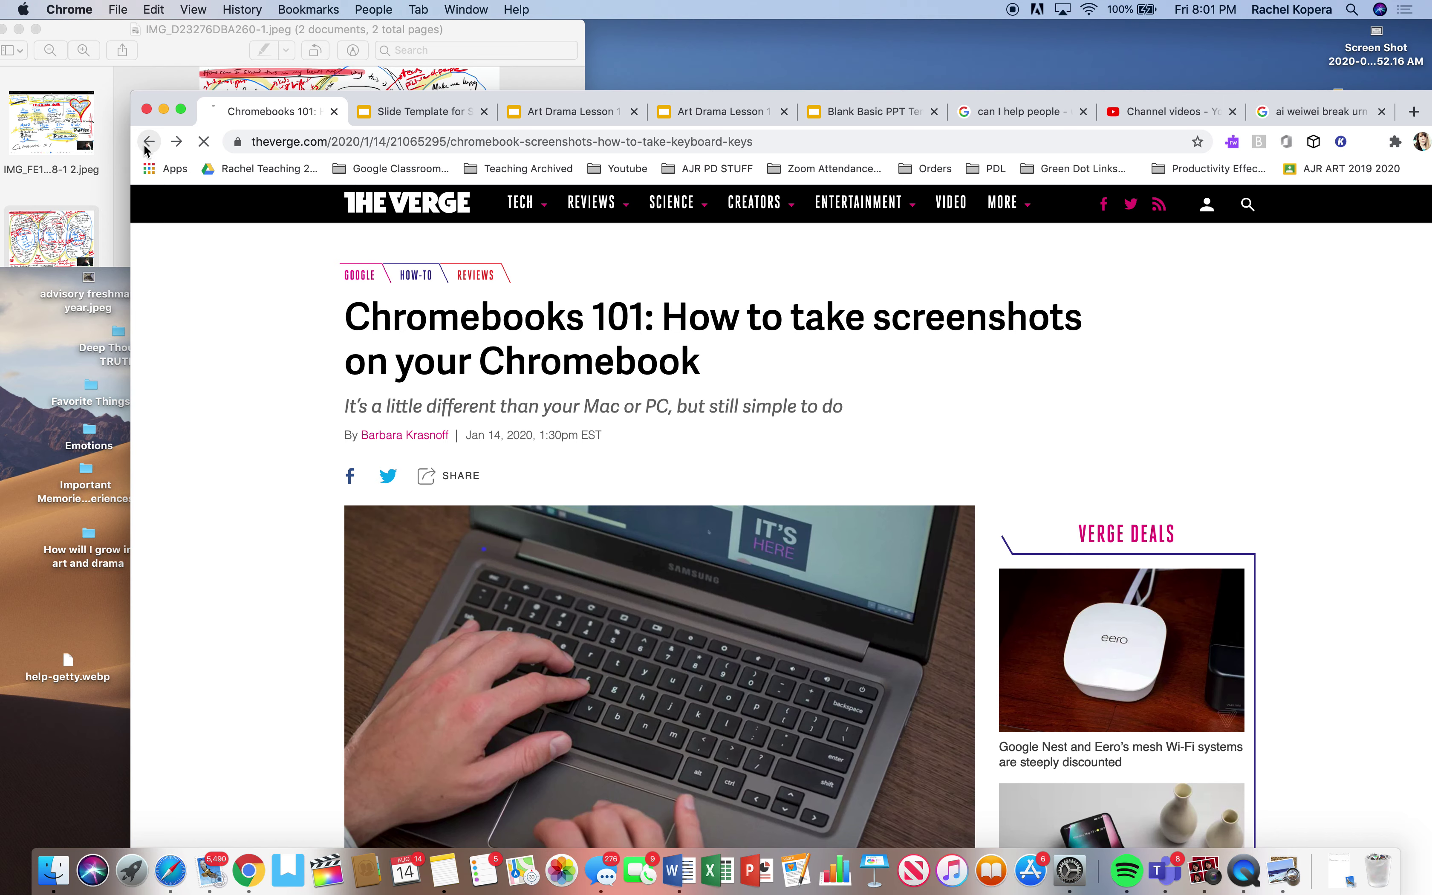
left_click(149, 142)
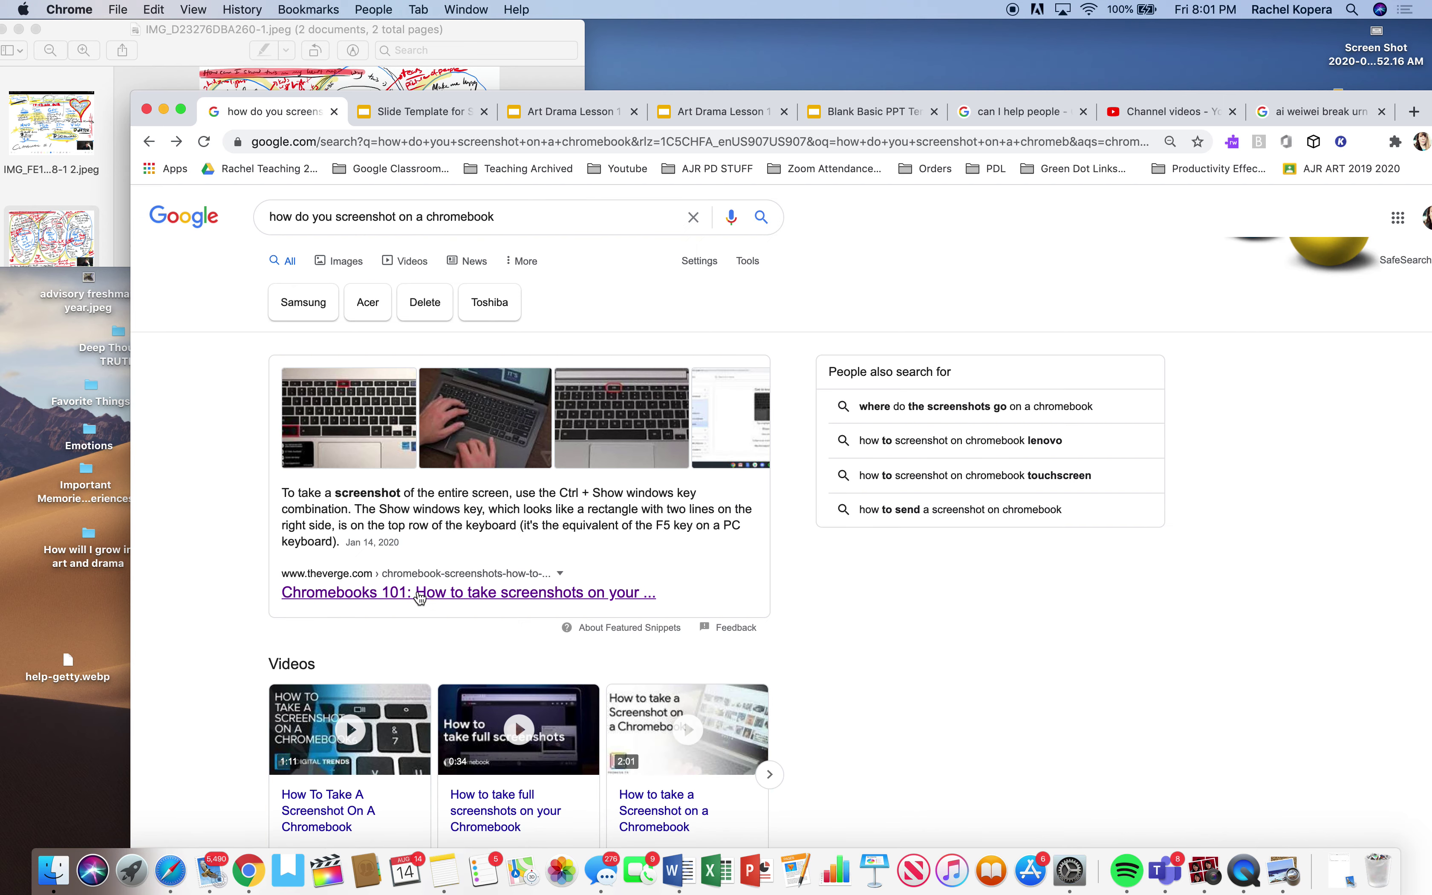
Step: Open the first YouTube Chromebook screenshot video, skip the ad, and copy its URL
scroll(419, 597, "down", 5)
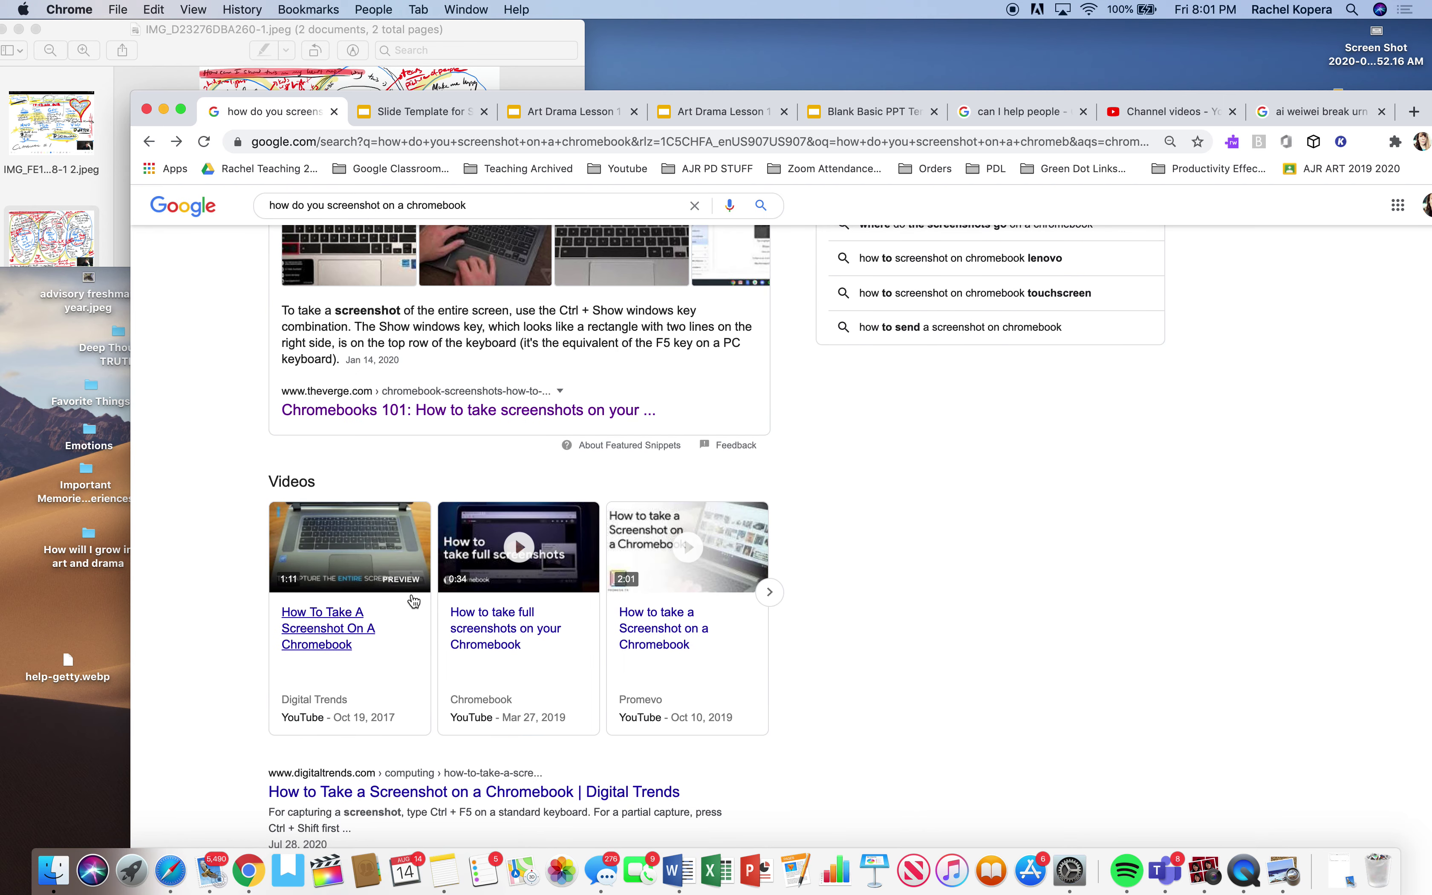
left_click(329, 626)
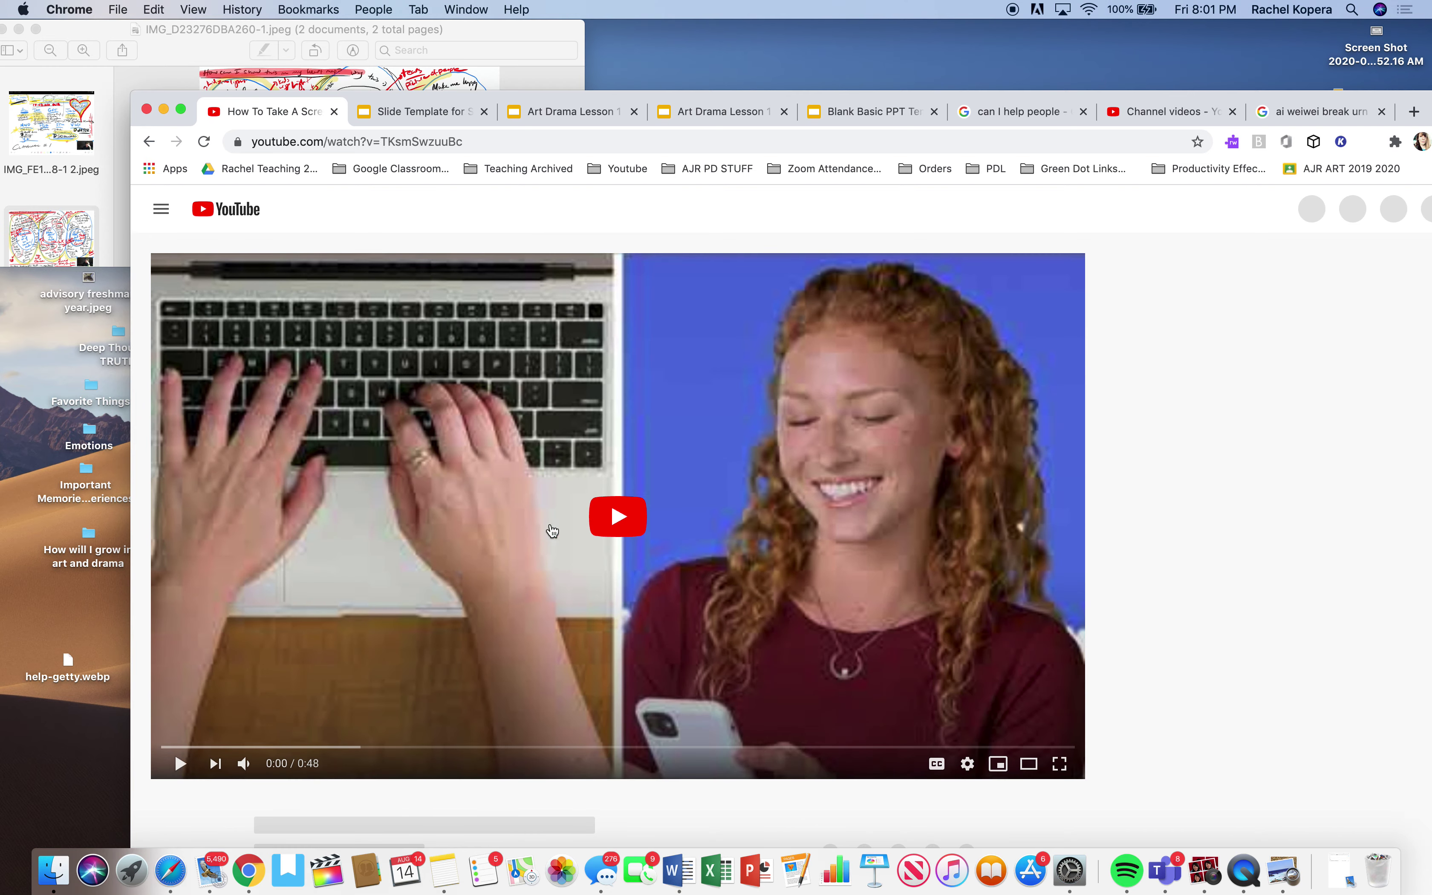
left_click(623, 520)
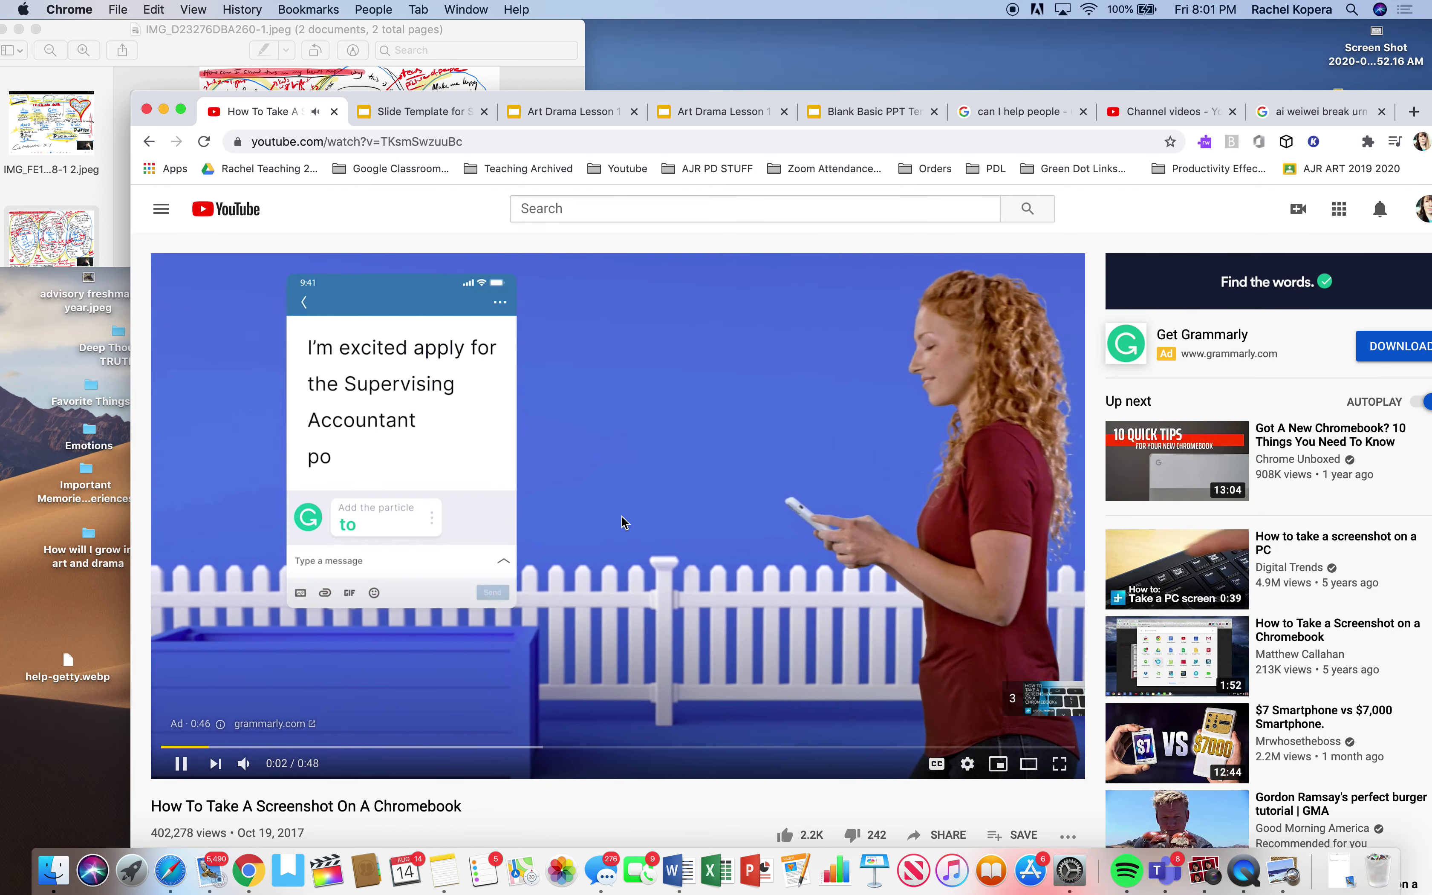
key("XF86AudioRaiseVolume")
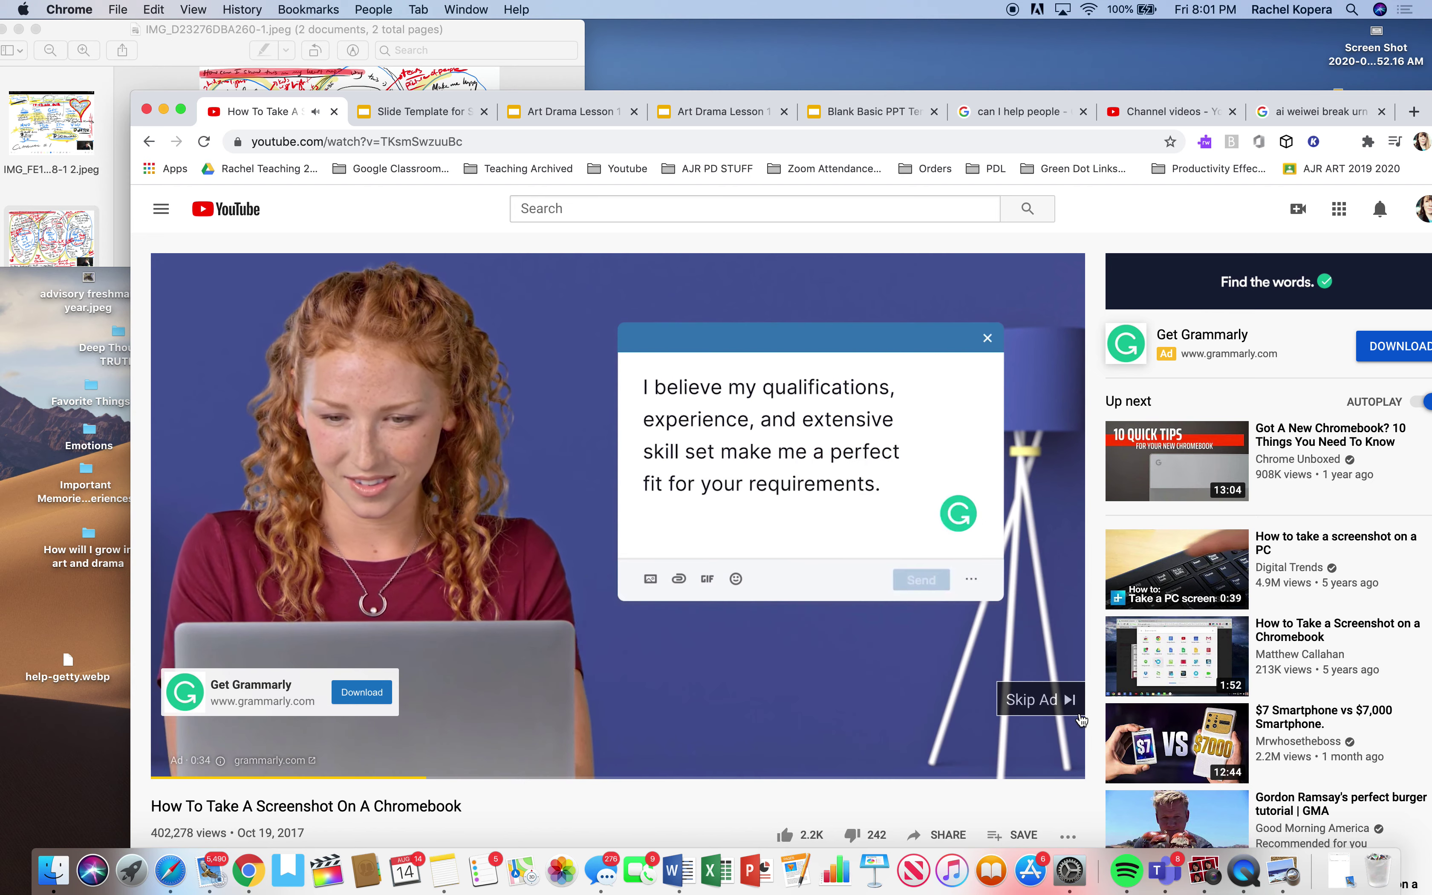
left_click(1070, 706)
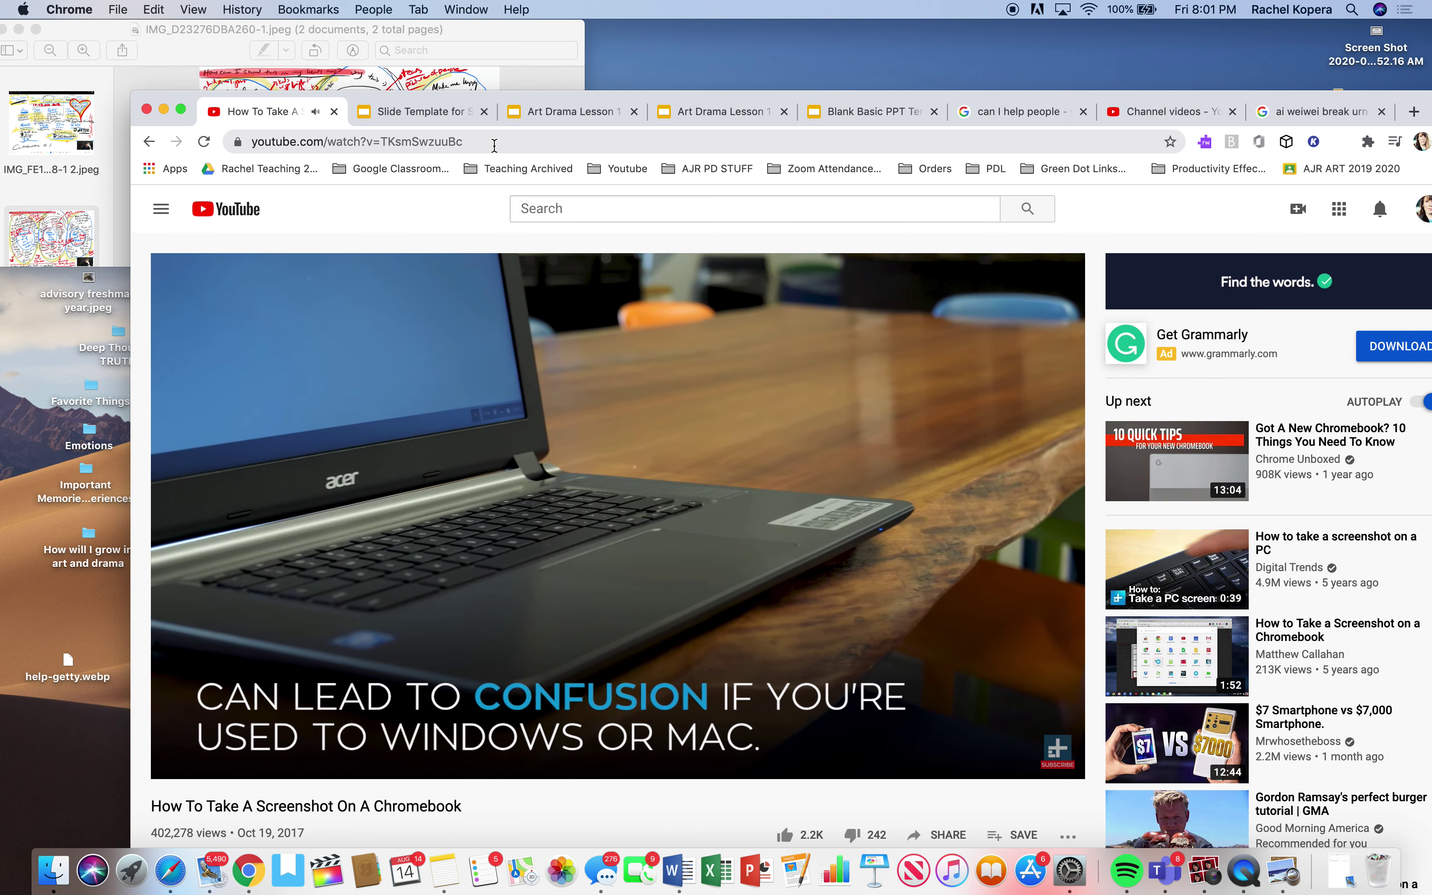
left_click(494, 145)
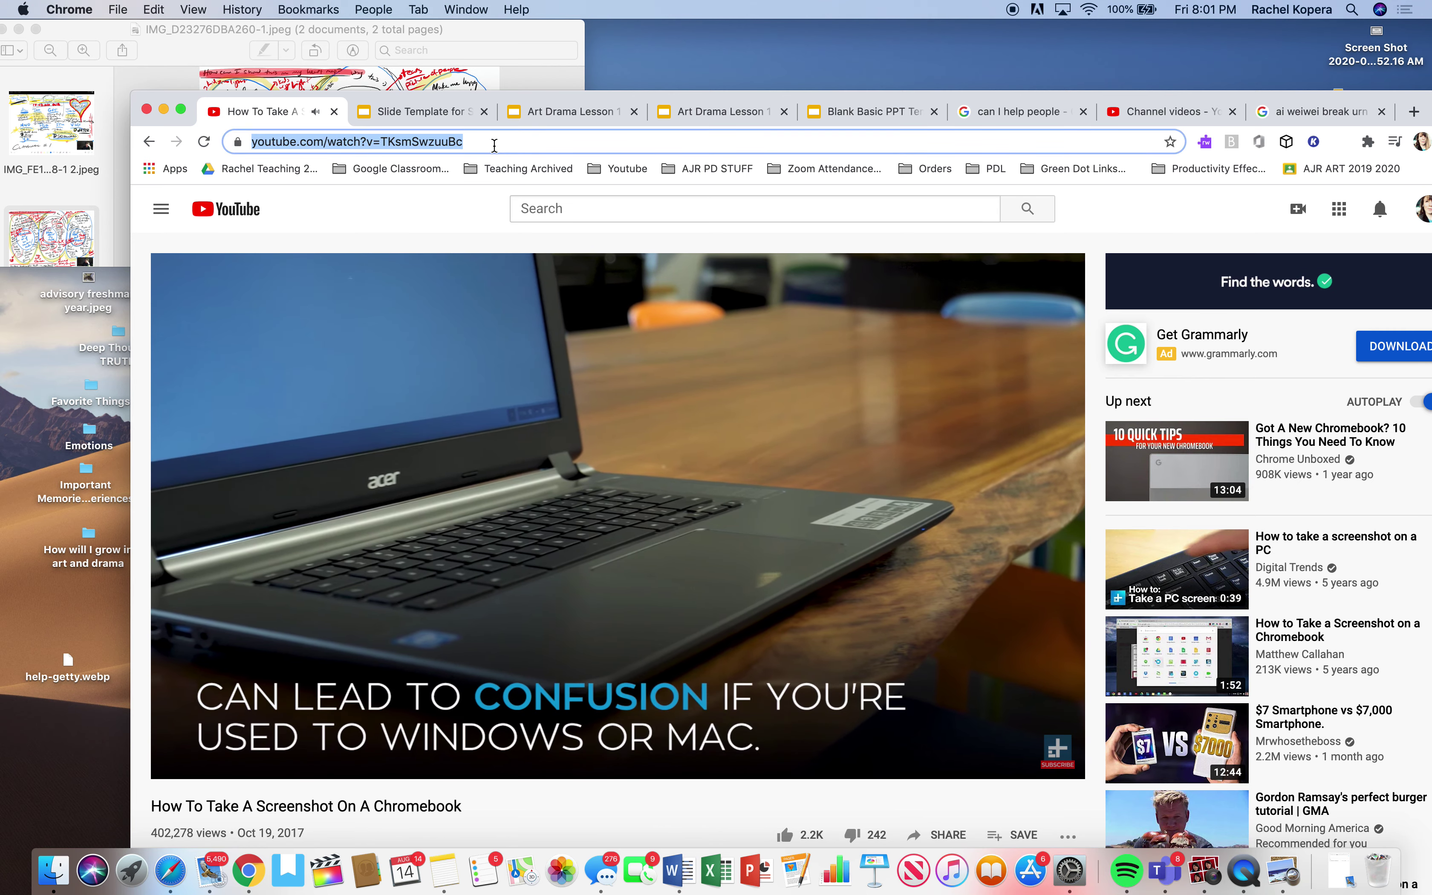
key("super+c")
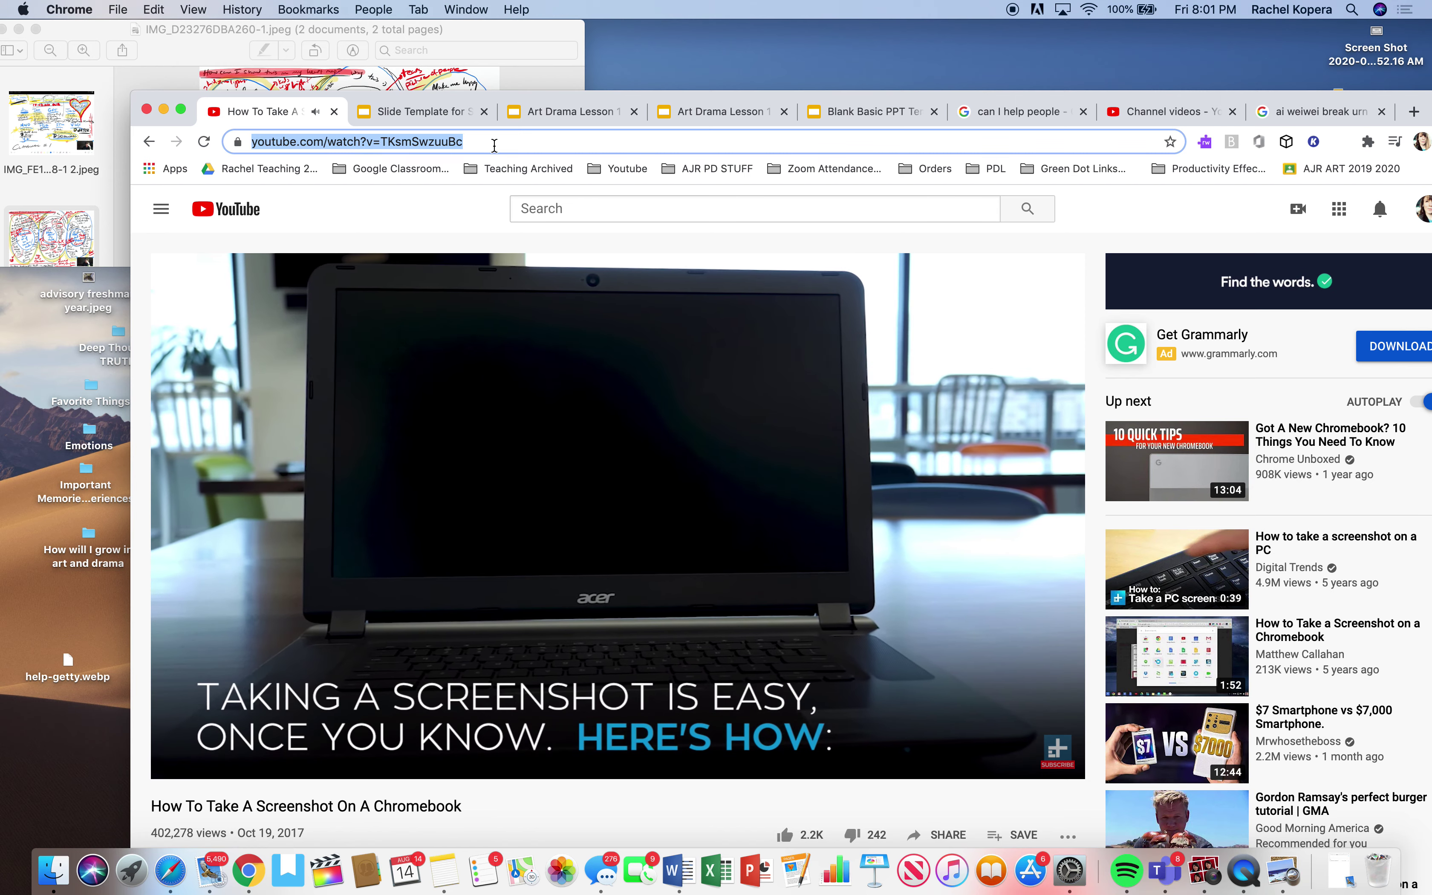
Step: Scrub through the video and pause it at 0:44 on the click-and-drag step
left_click(355, 747)
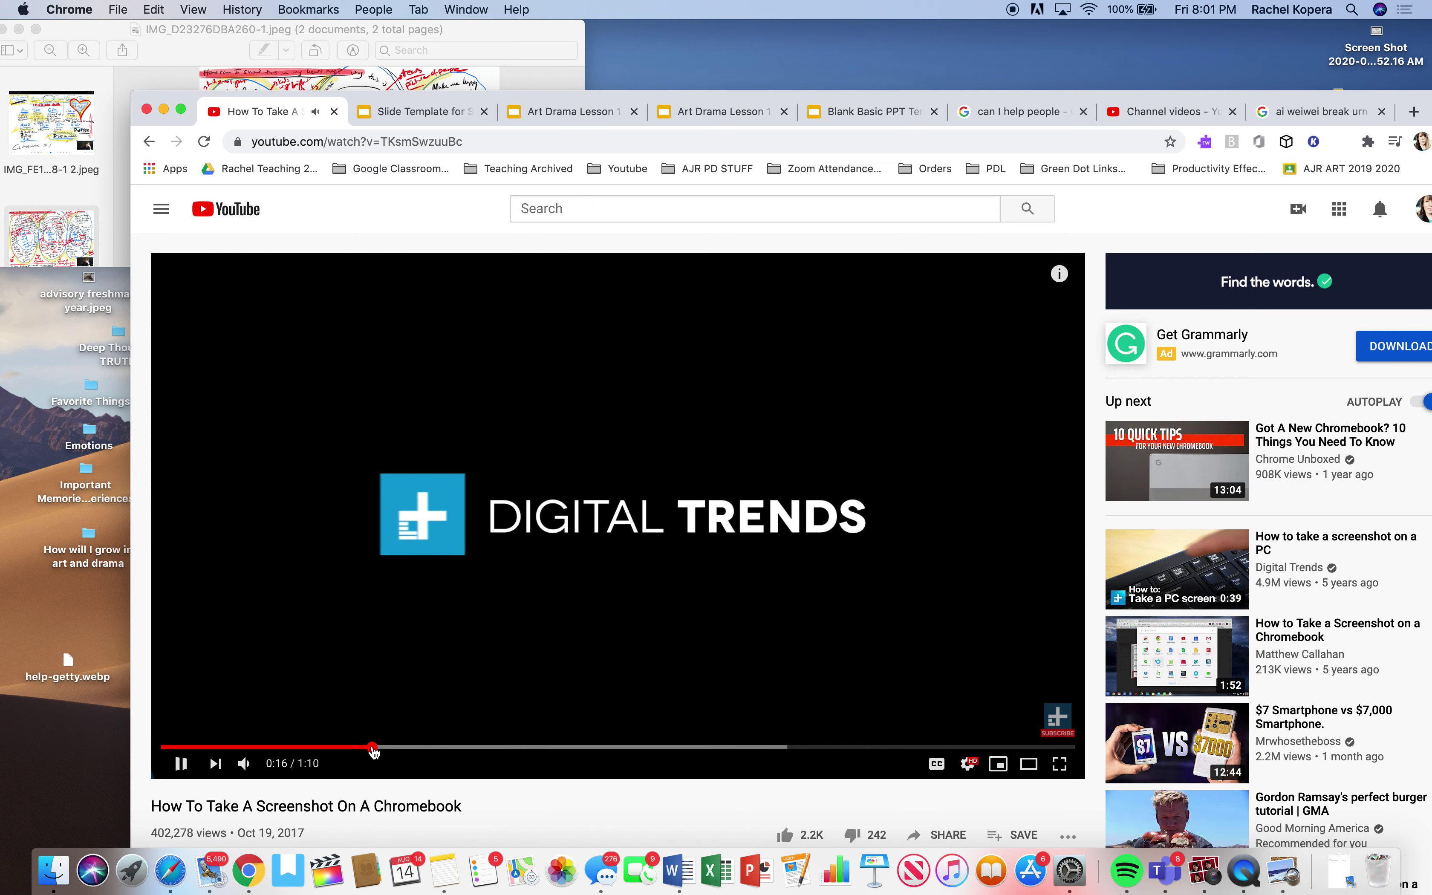
left_click_drag(374, 748, 432, 749)
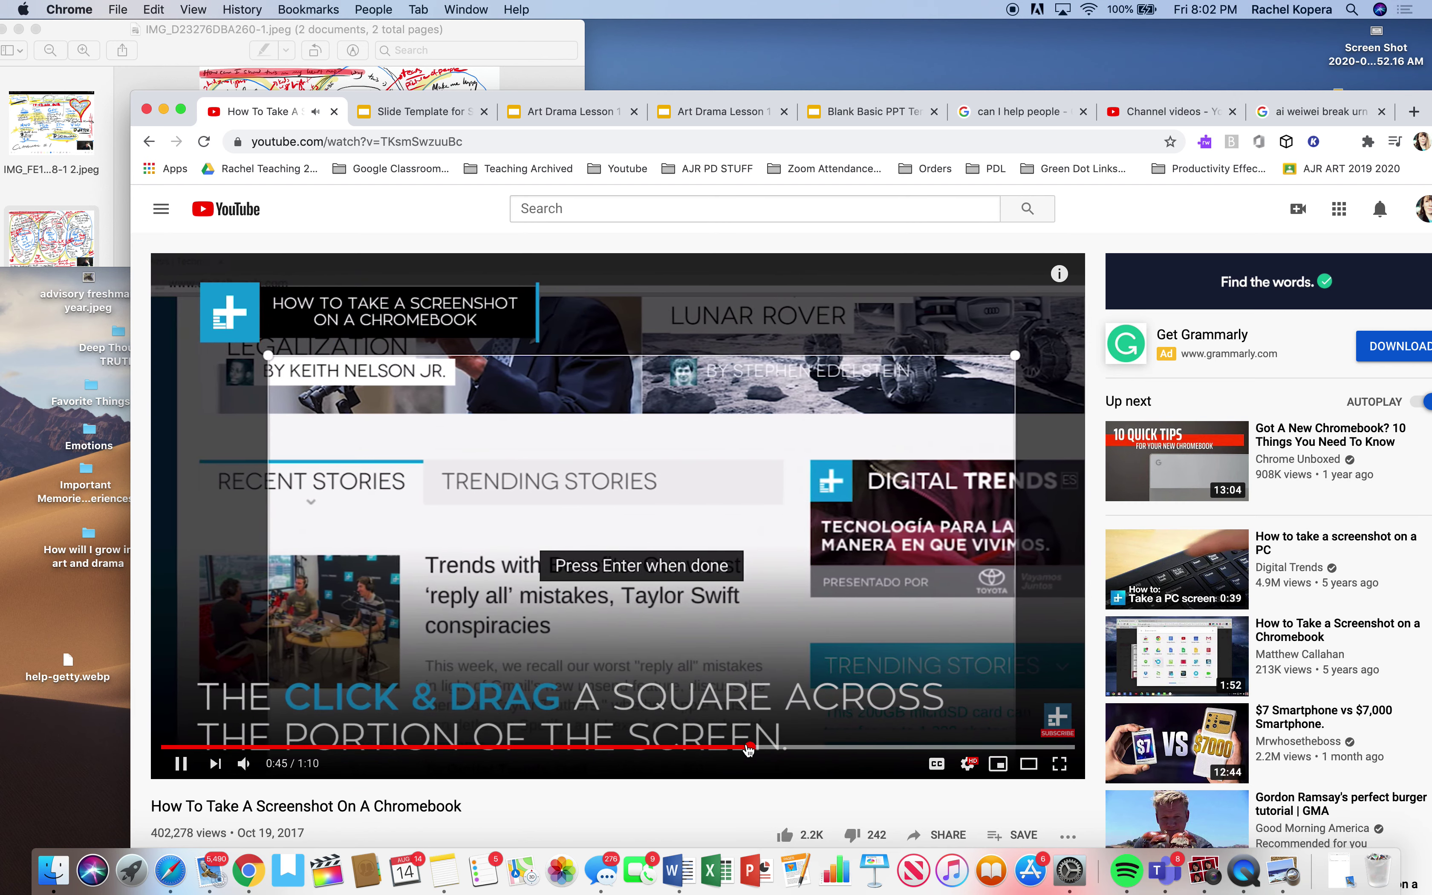
left_click(727, 748)
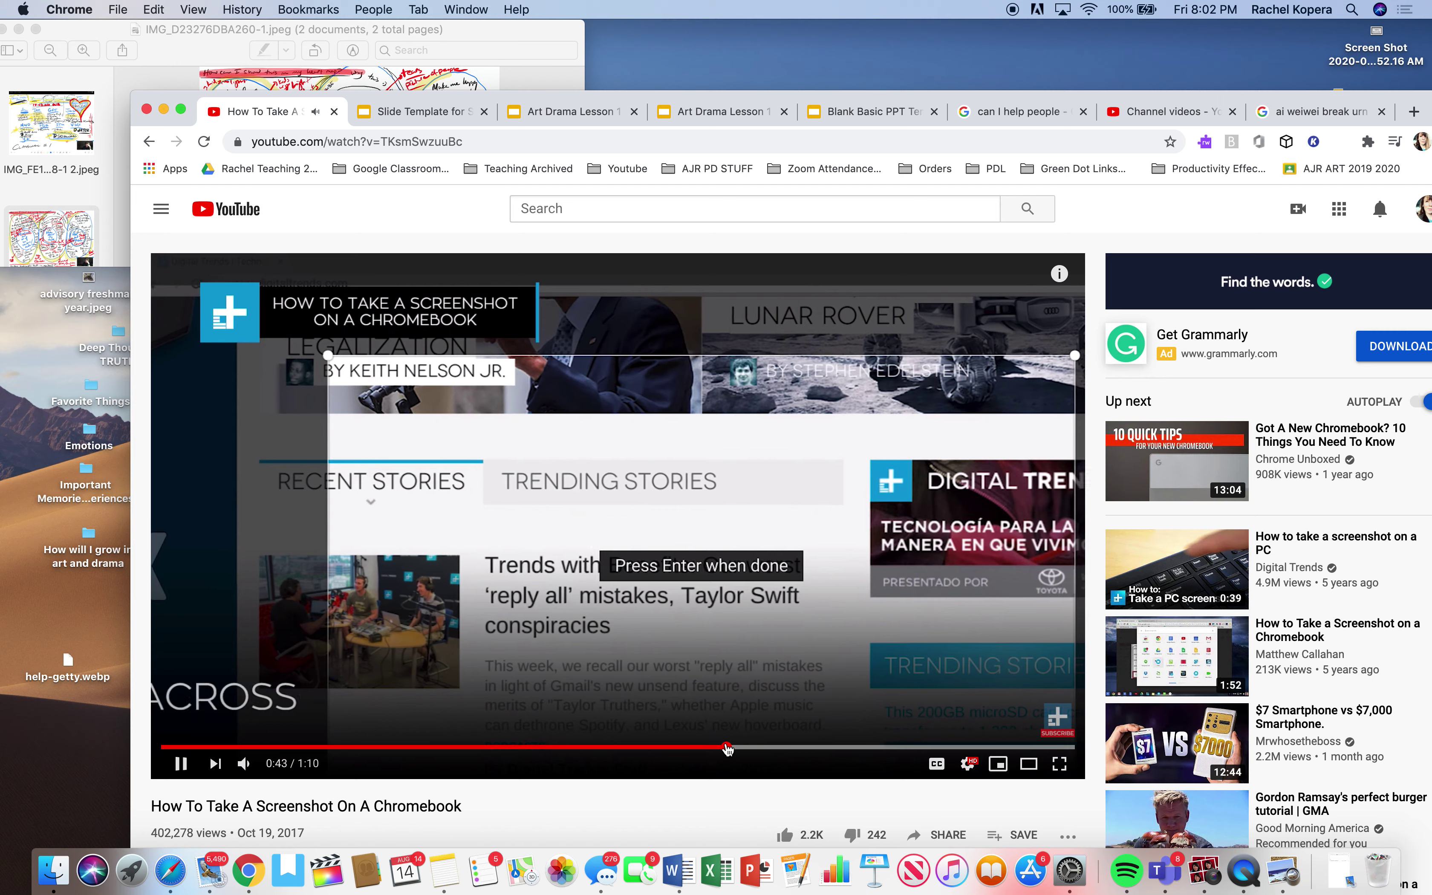
left_click_drag(727, 748, 661, 748)
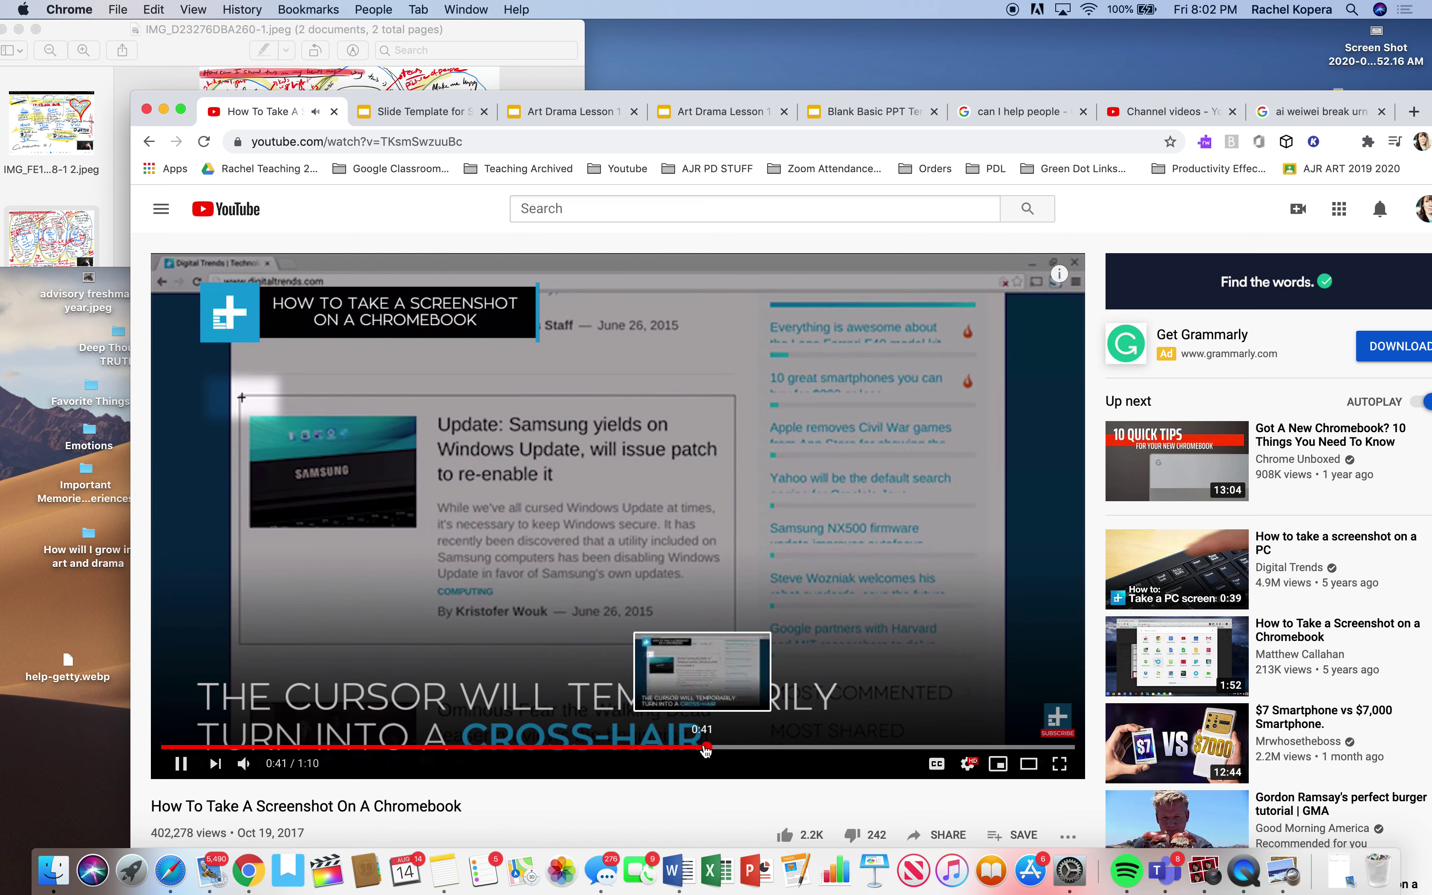
left_click(673, 749)
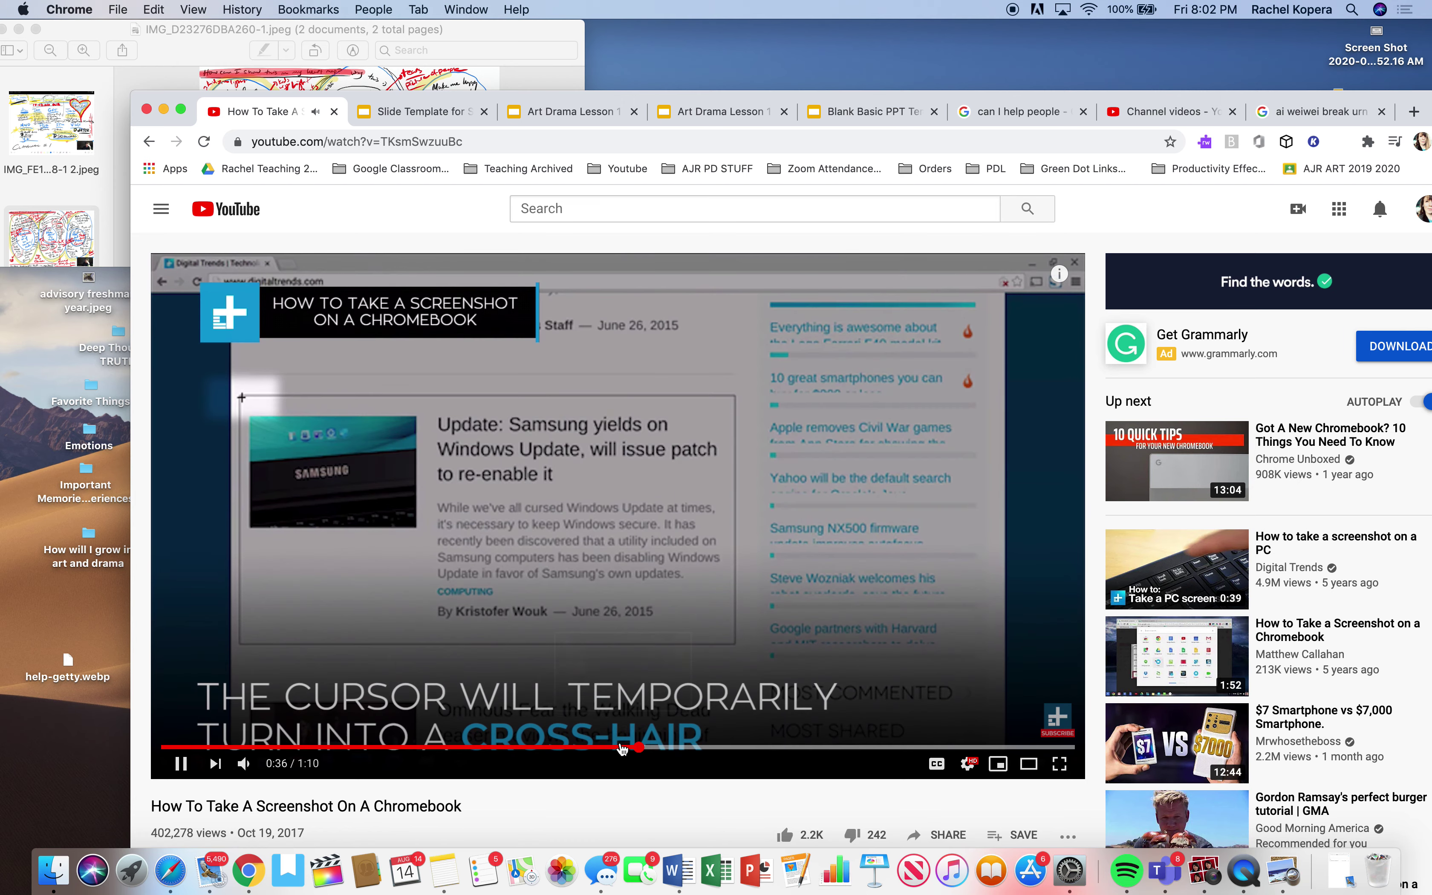
left_click(622, 749)
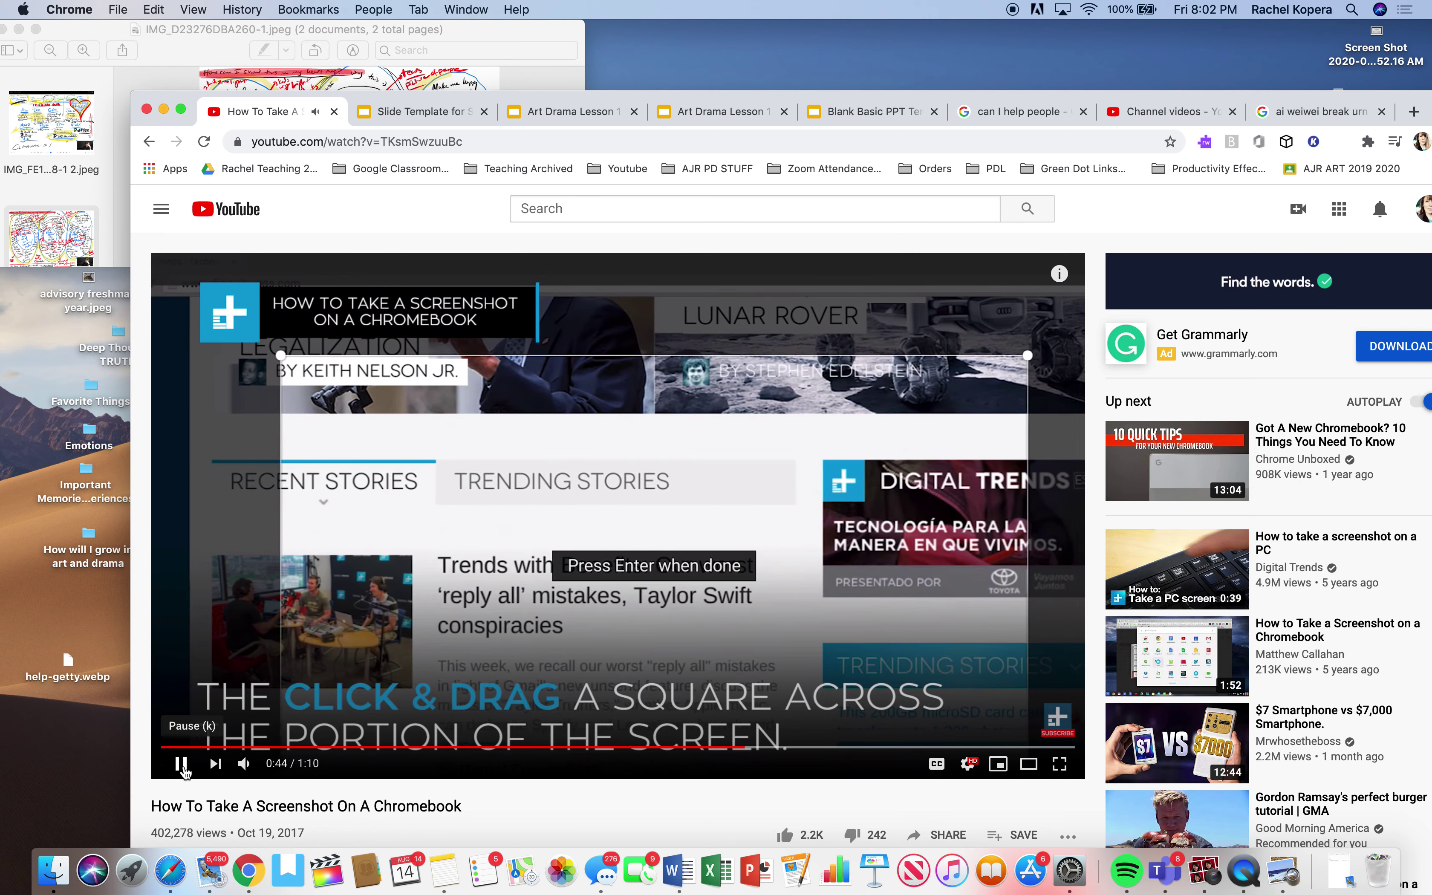
left_click(475, 413)
Step: Save a link to the video and capture a screenshot of the paused frame
left_click(488, 146)
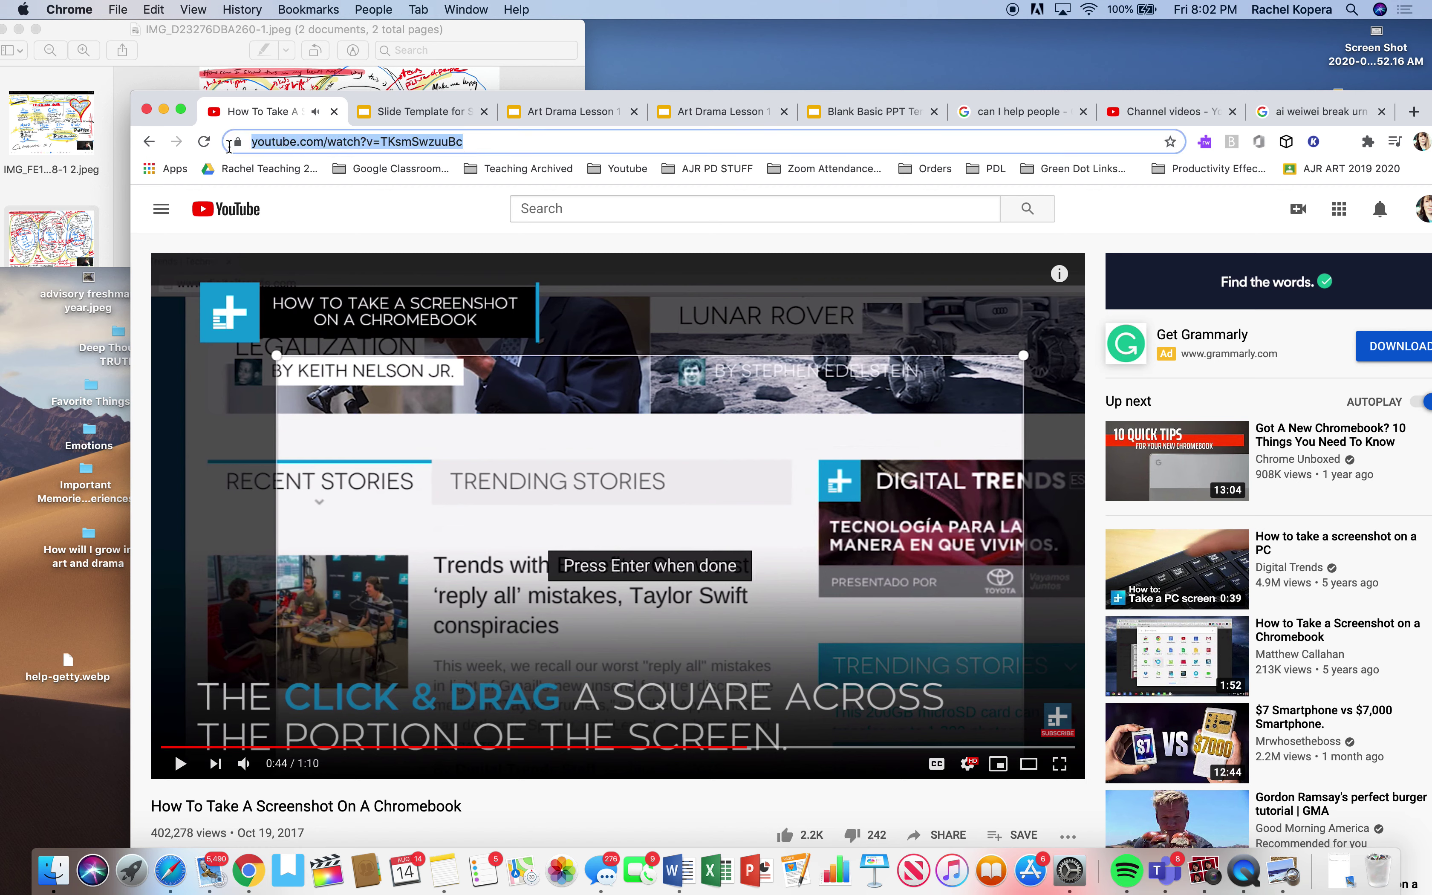
left_click_drag(238, 145, 1195, 175)
left_click_drag(136, 256, 510, 446)
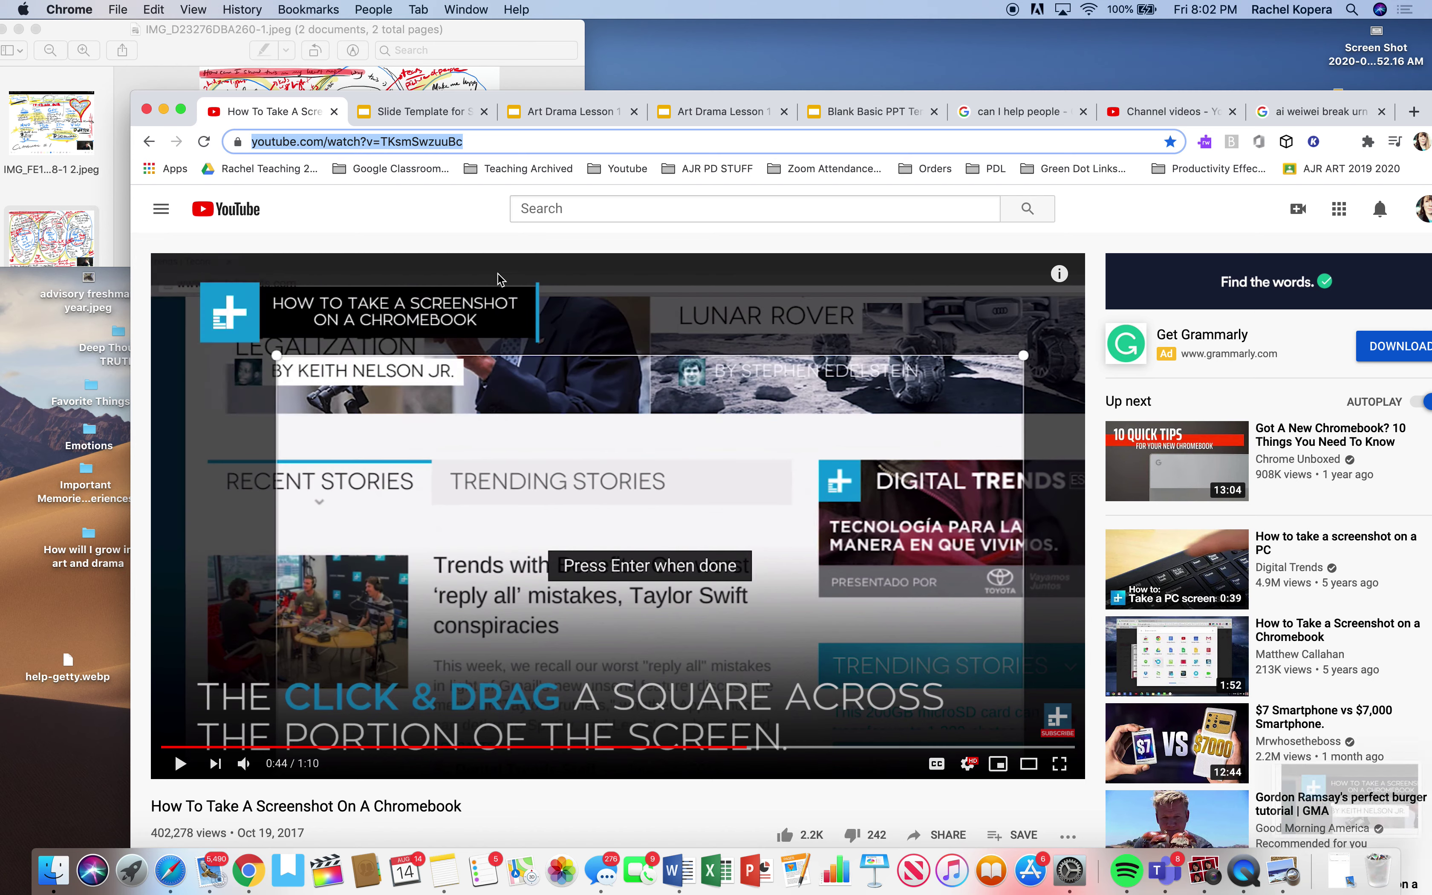
left_click(101, 666)
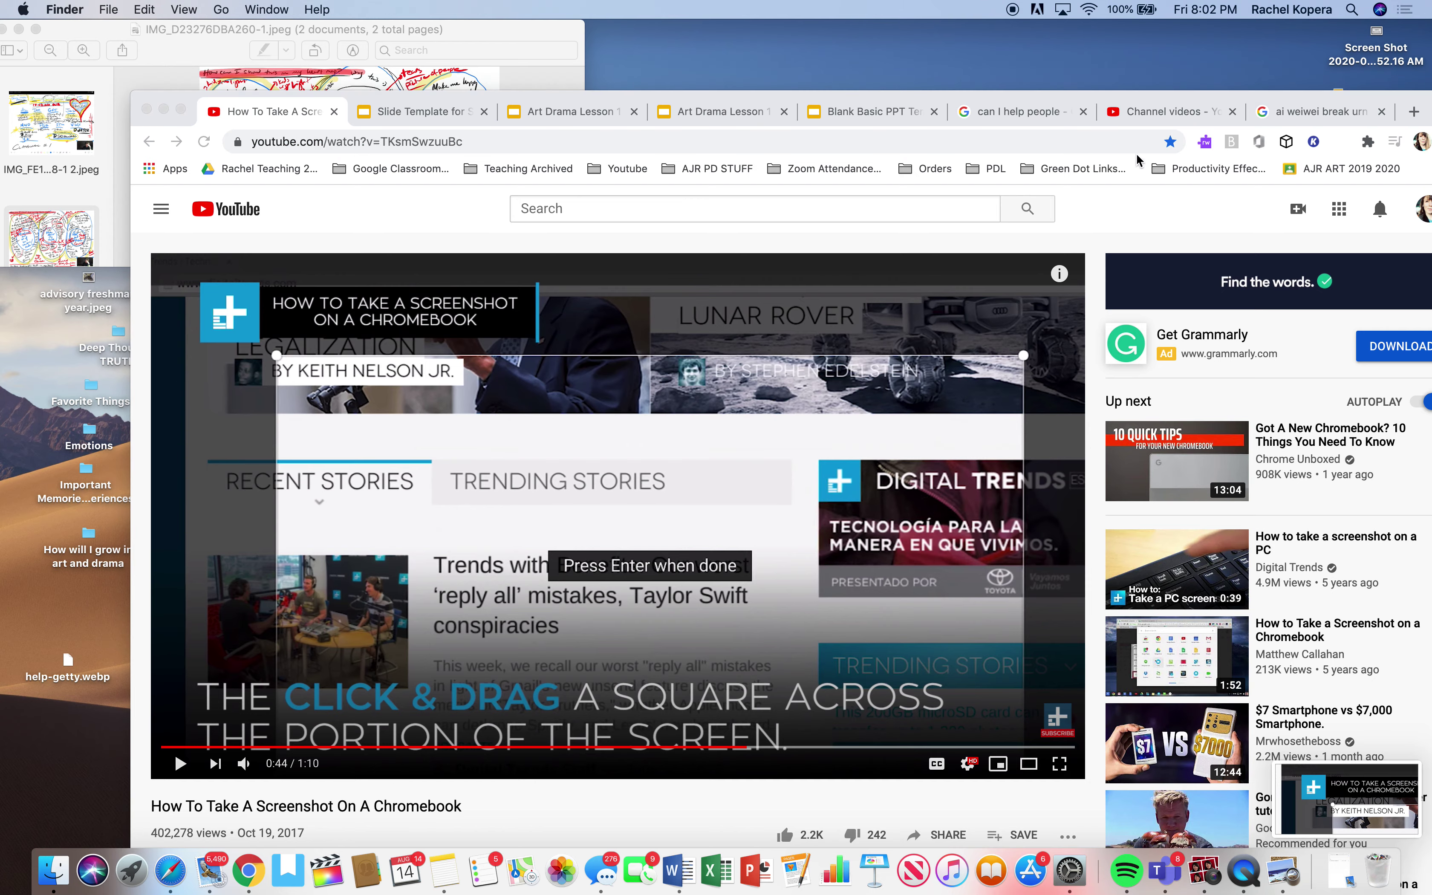
left_click(1296, 114)
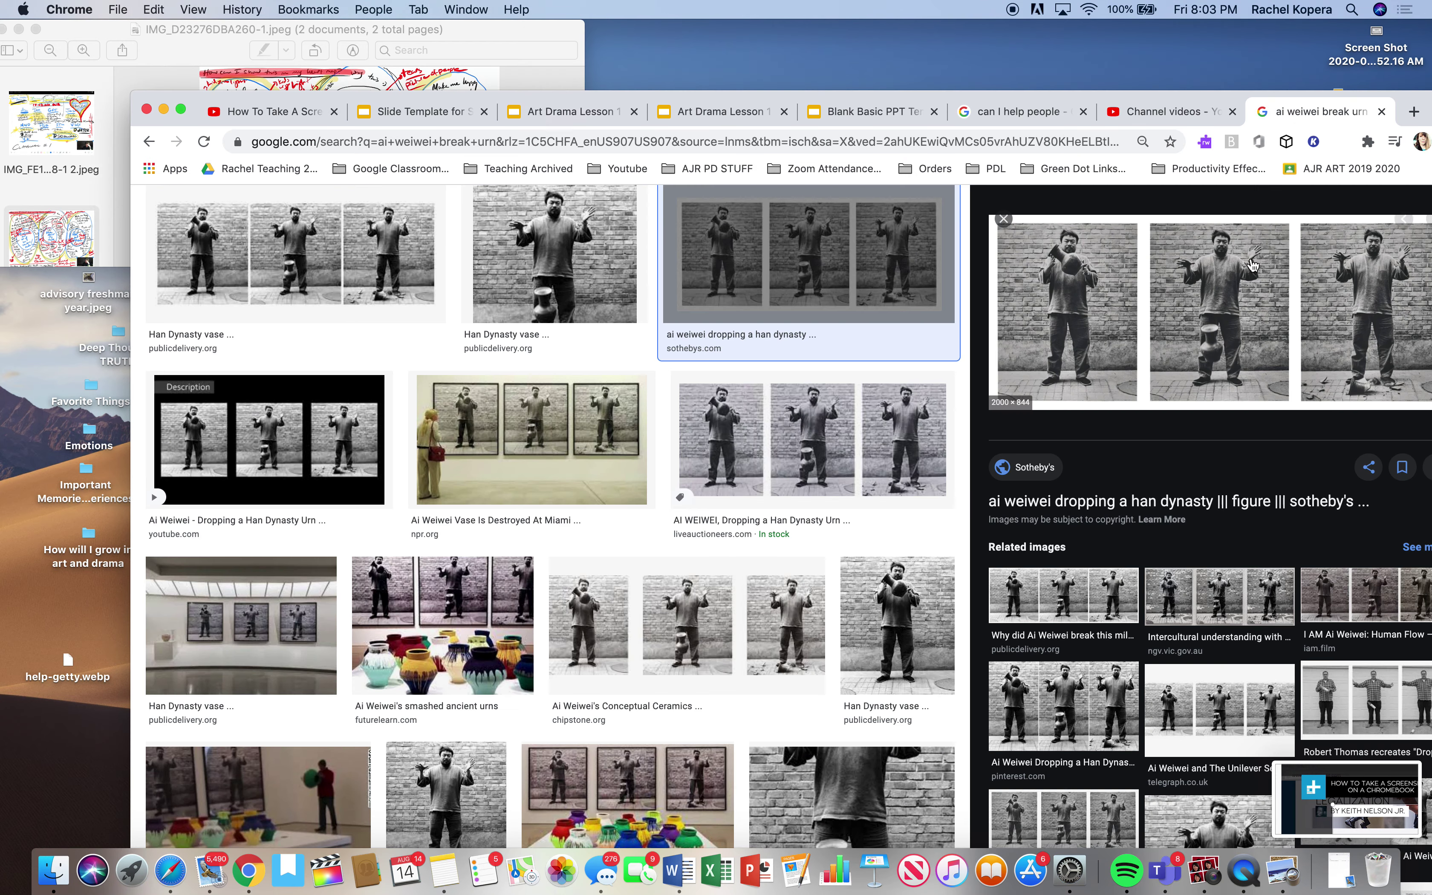
Step: Save the Ai Weiwei urn photo to the desktop and move it into a new BELIEFS folder
left_click_drag(1246, 291, 28, 595)
scroll(533, 473, "down", 3)
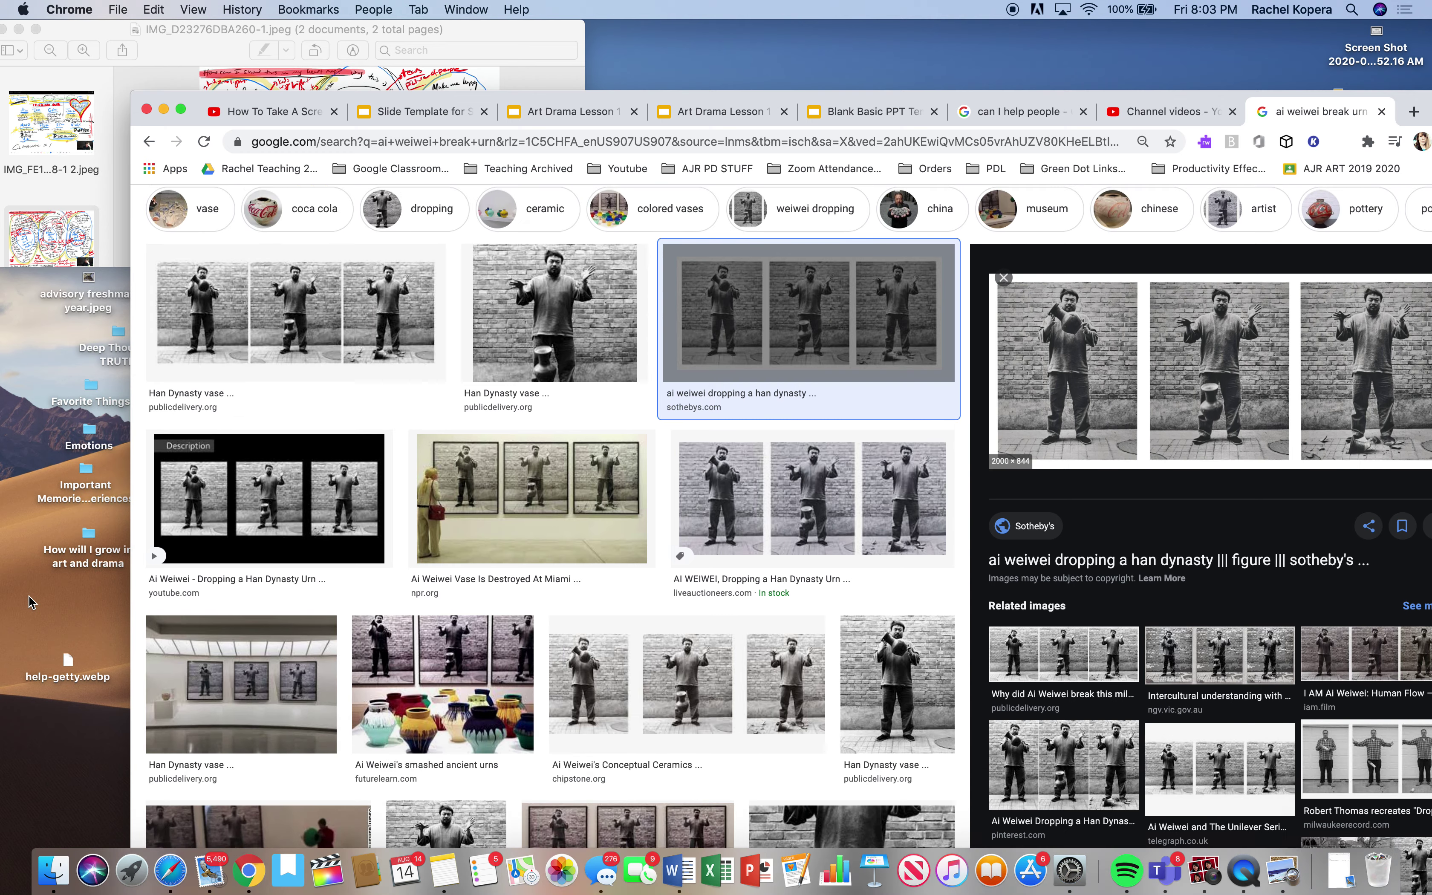
left_click_drag(557, 96, 717, 98)
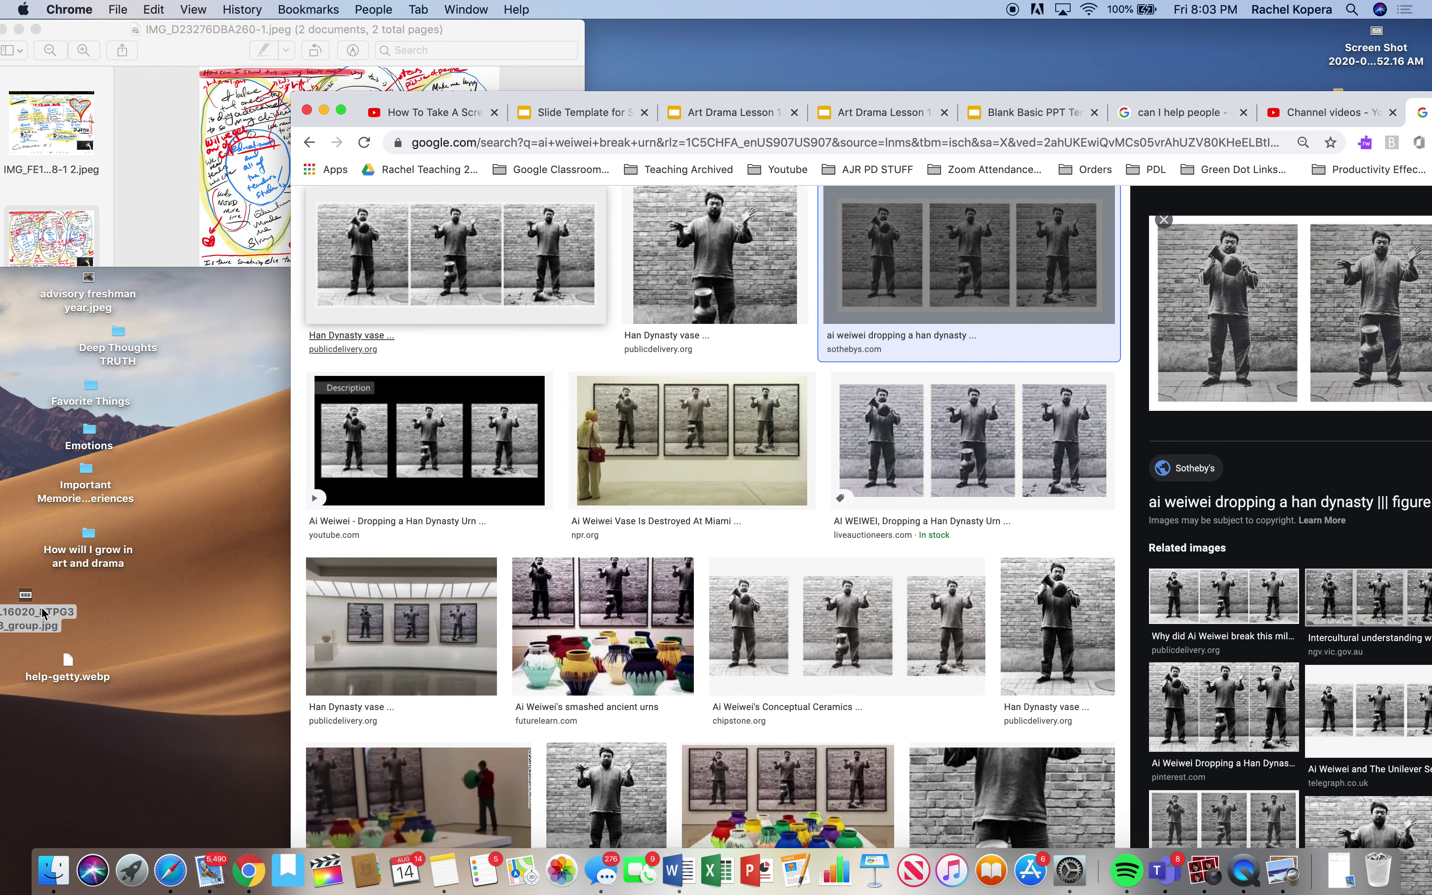
left_click(67, 613)
right_click(203, 578)
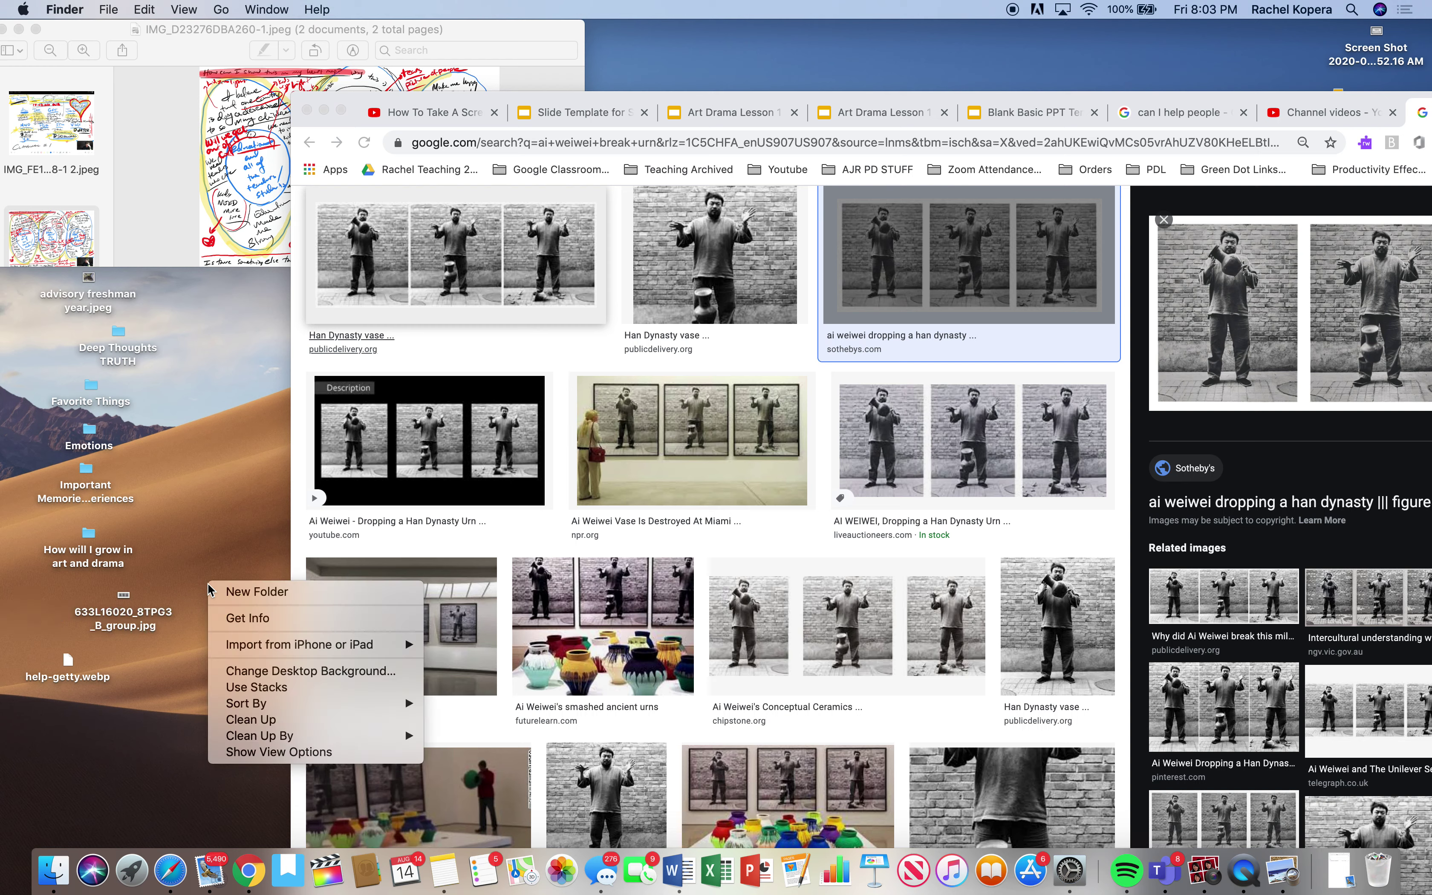
left_click(215, 586)
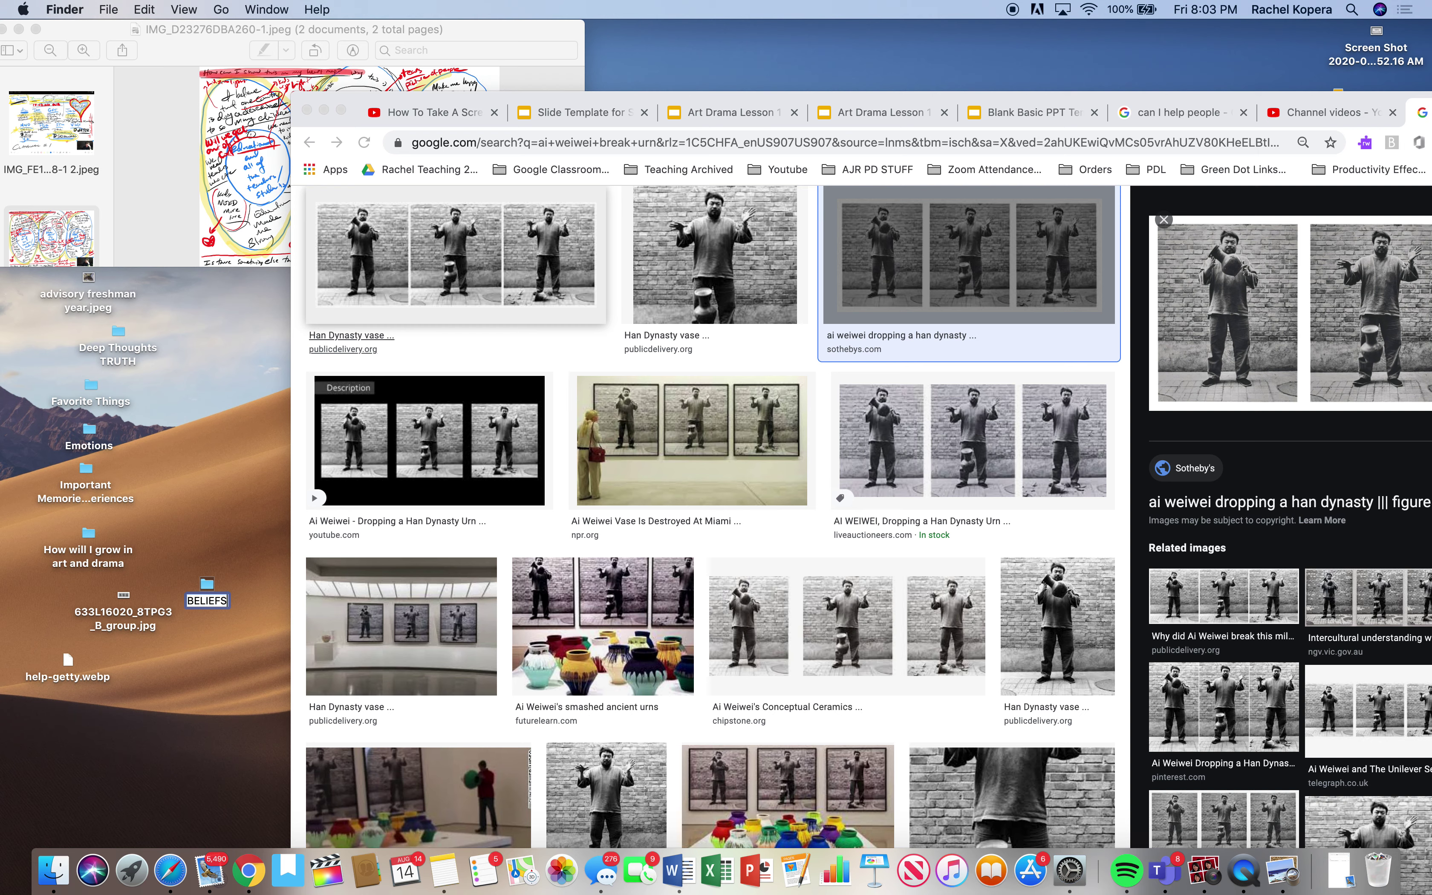
left_click_drag(112, 624, 200, 607)
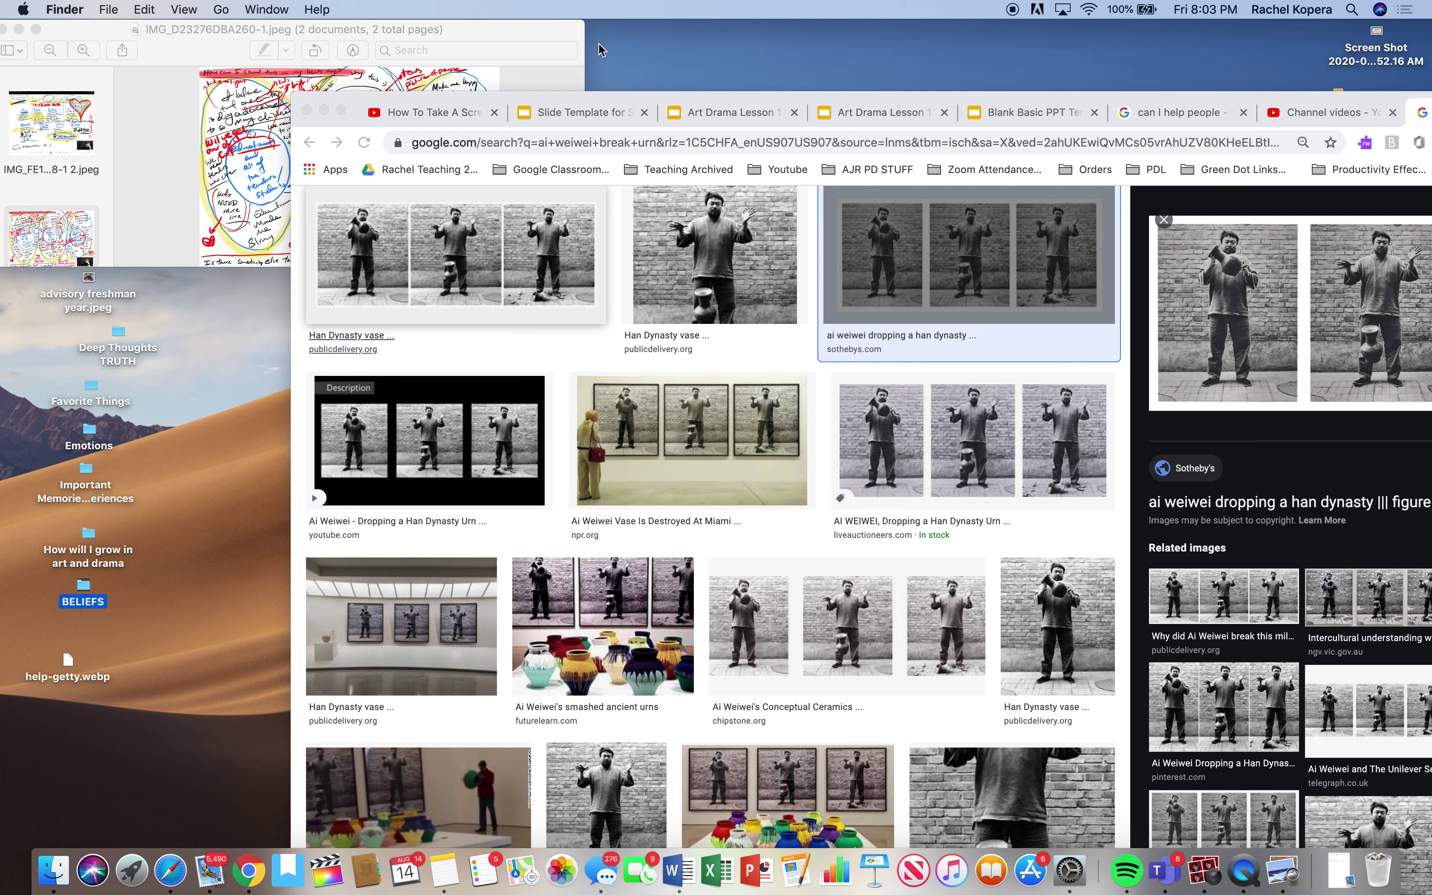
left_click_drag(1276, 100, 1094, 104)
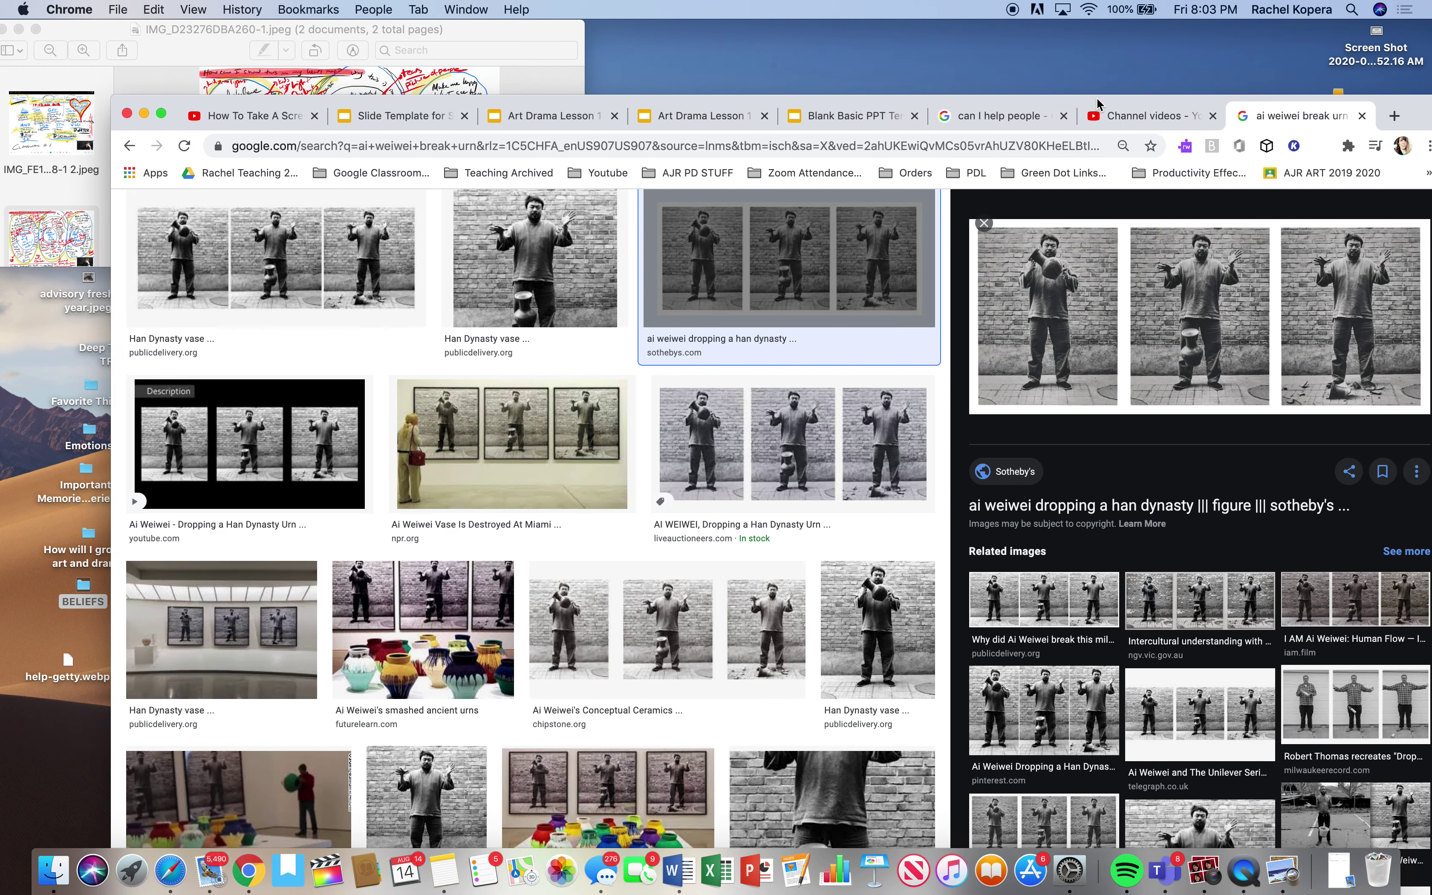
Step: Search Google Images for coffee and drag the Wikipedia coffee cup photo toward the desktop
scroll(434, 227, "up", 5)
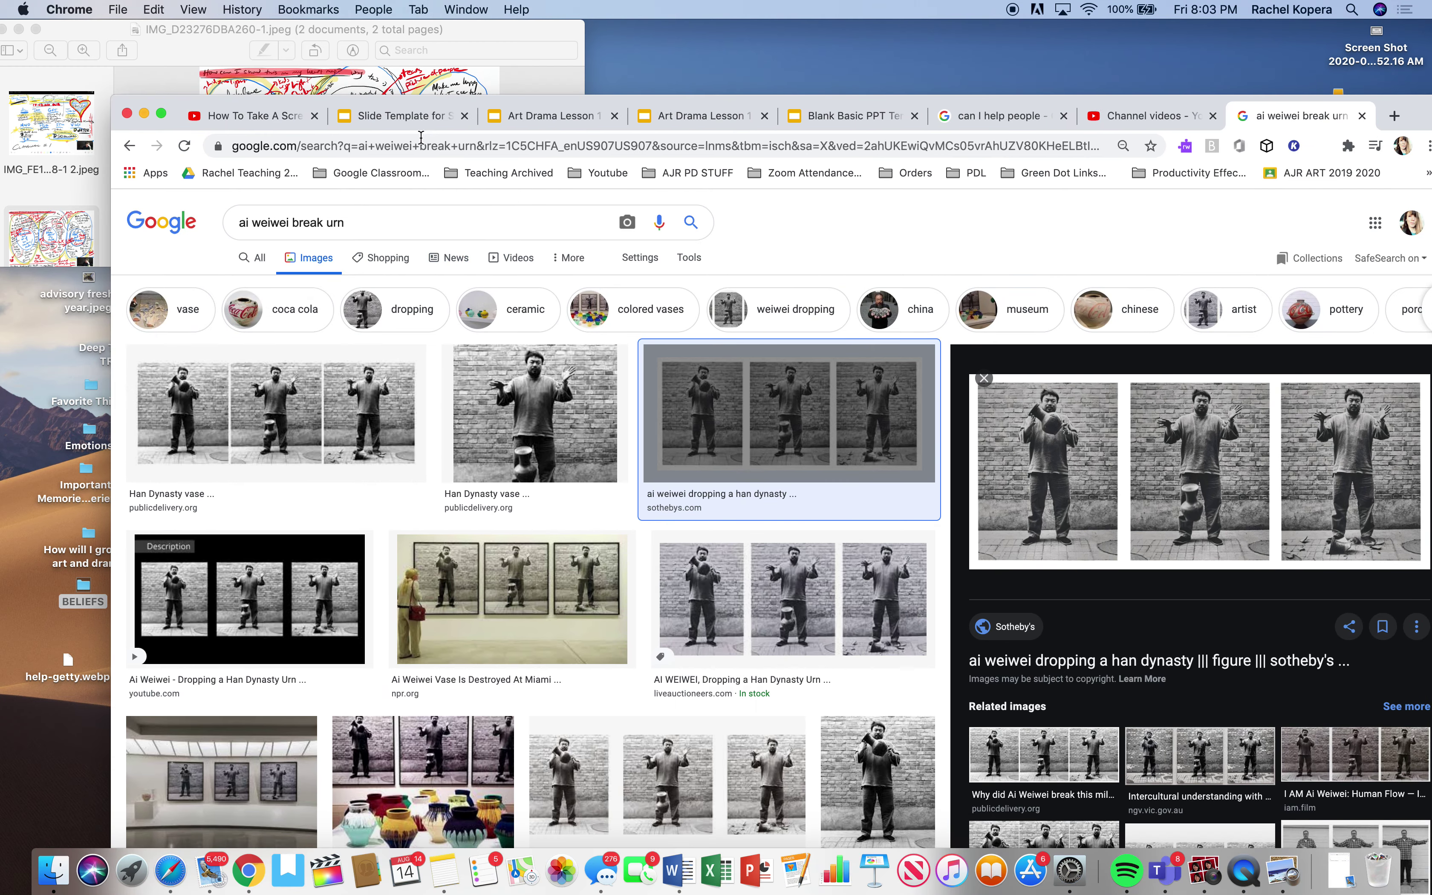
left_click_drag(418, 98, 497, 87)
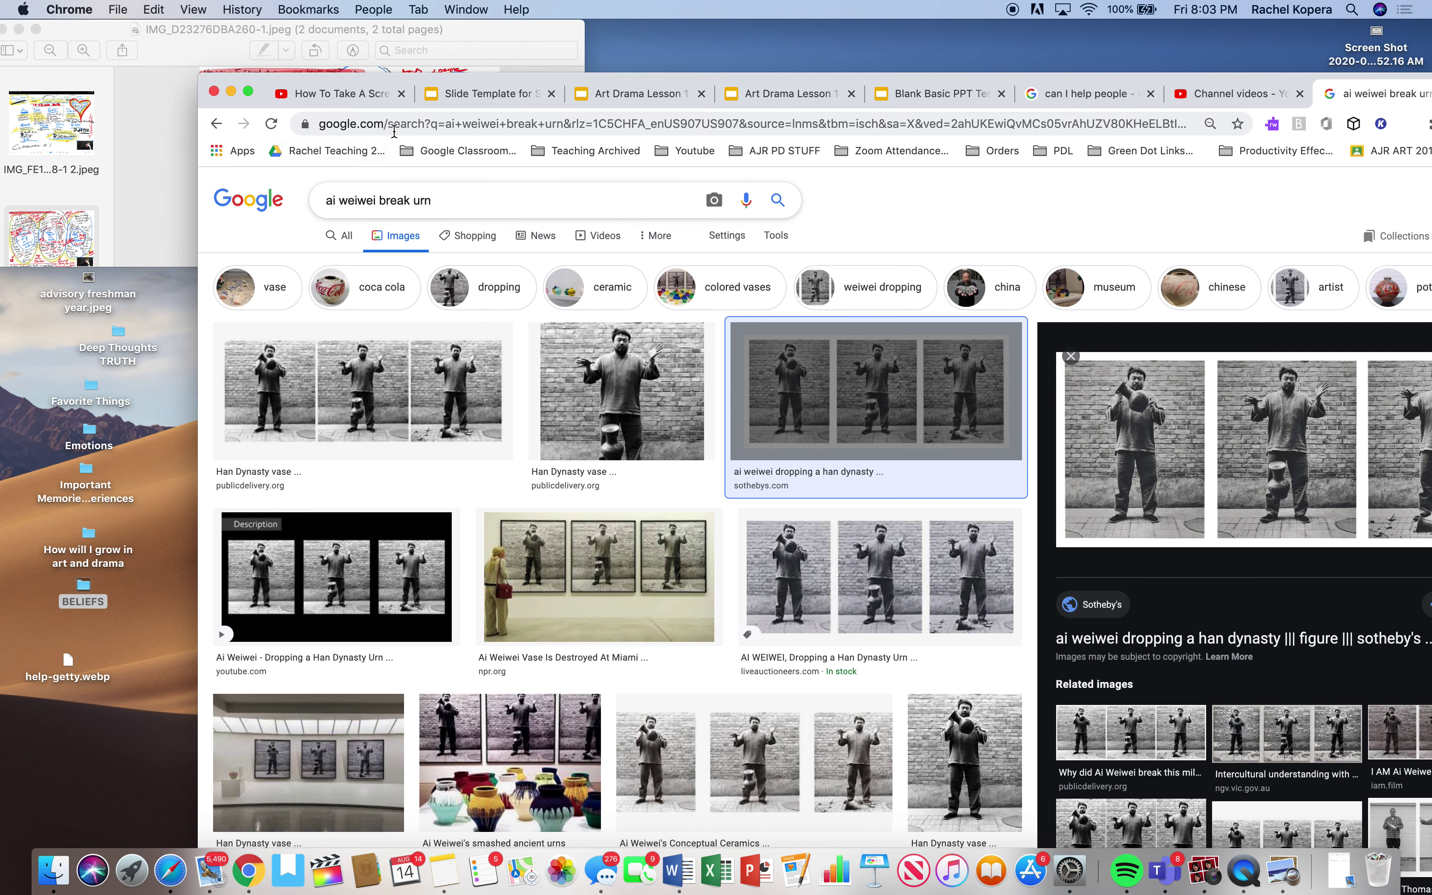
type("coffee")
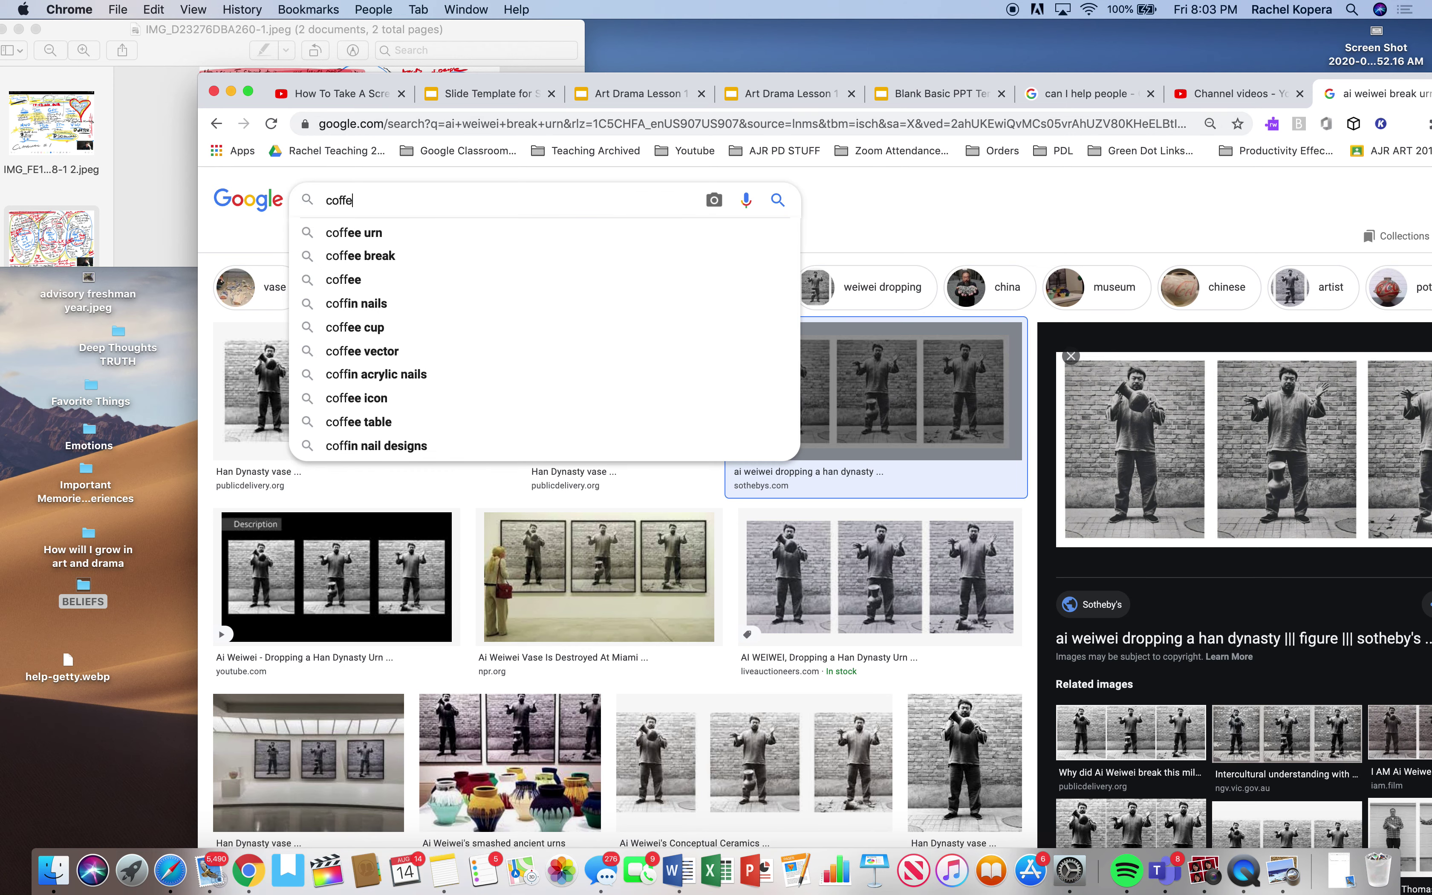
key("Return")
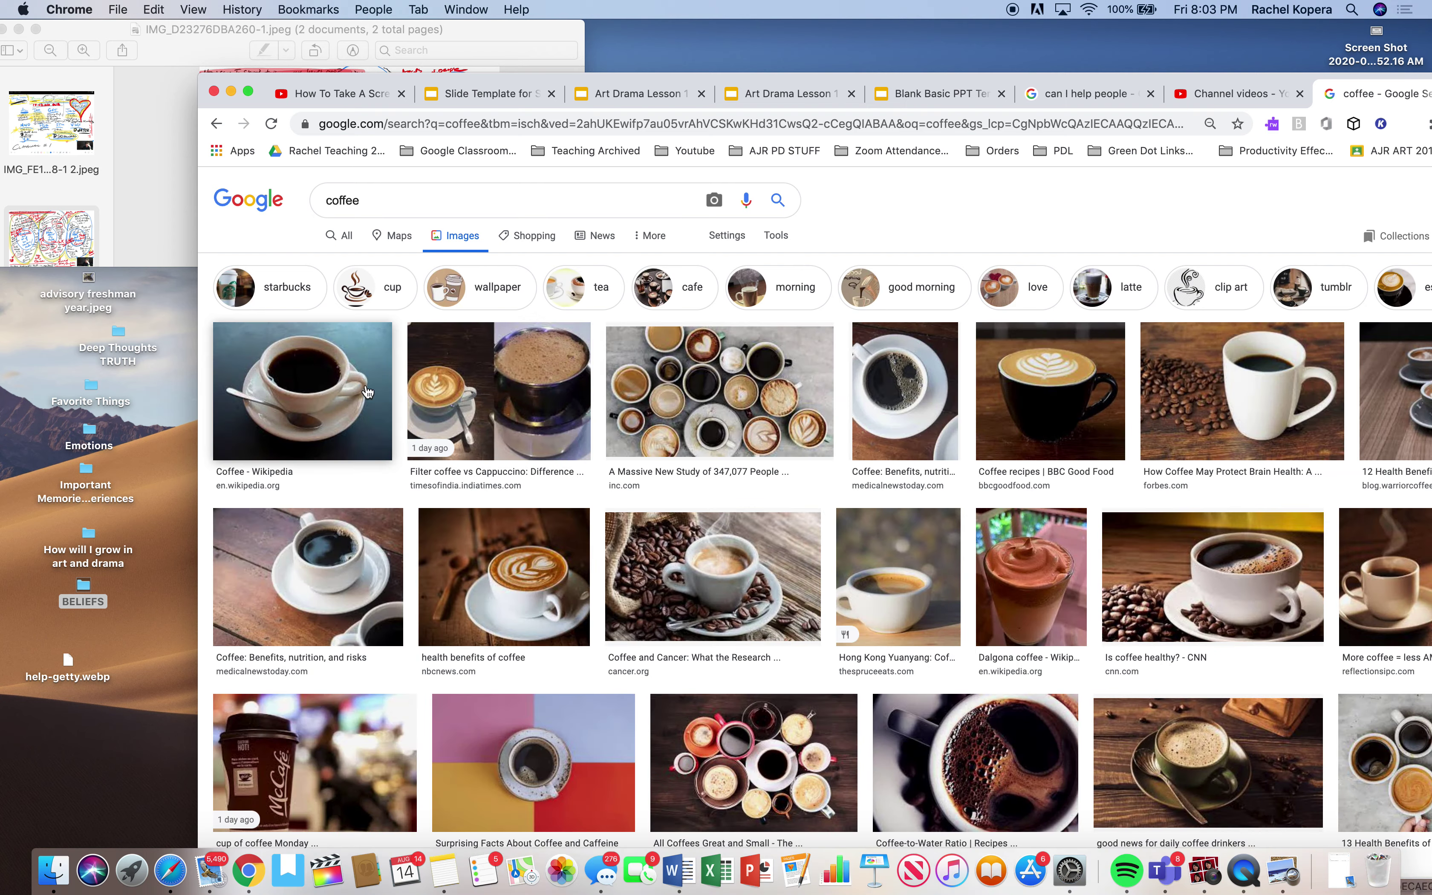
left_click(293, 385)
left_click_drag(1290, 355, 100, 403)
Step: Open the Emotions desktop folder in a narrow window beside the browser
left_click(89, 431)
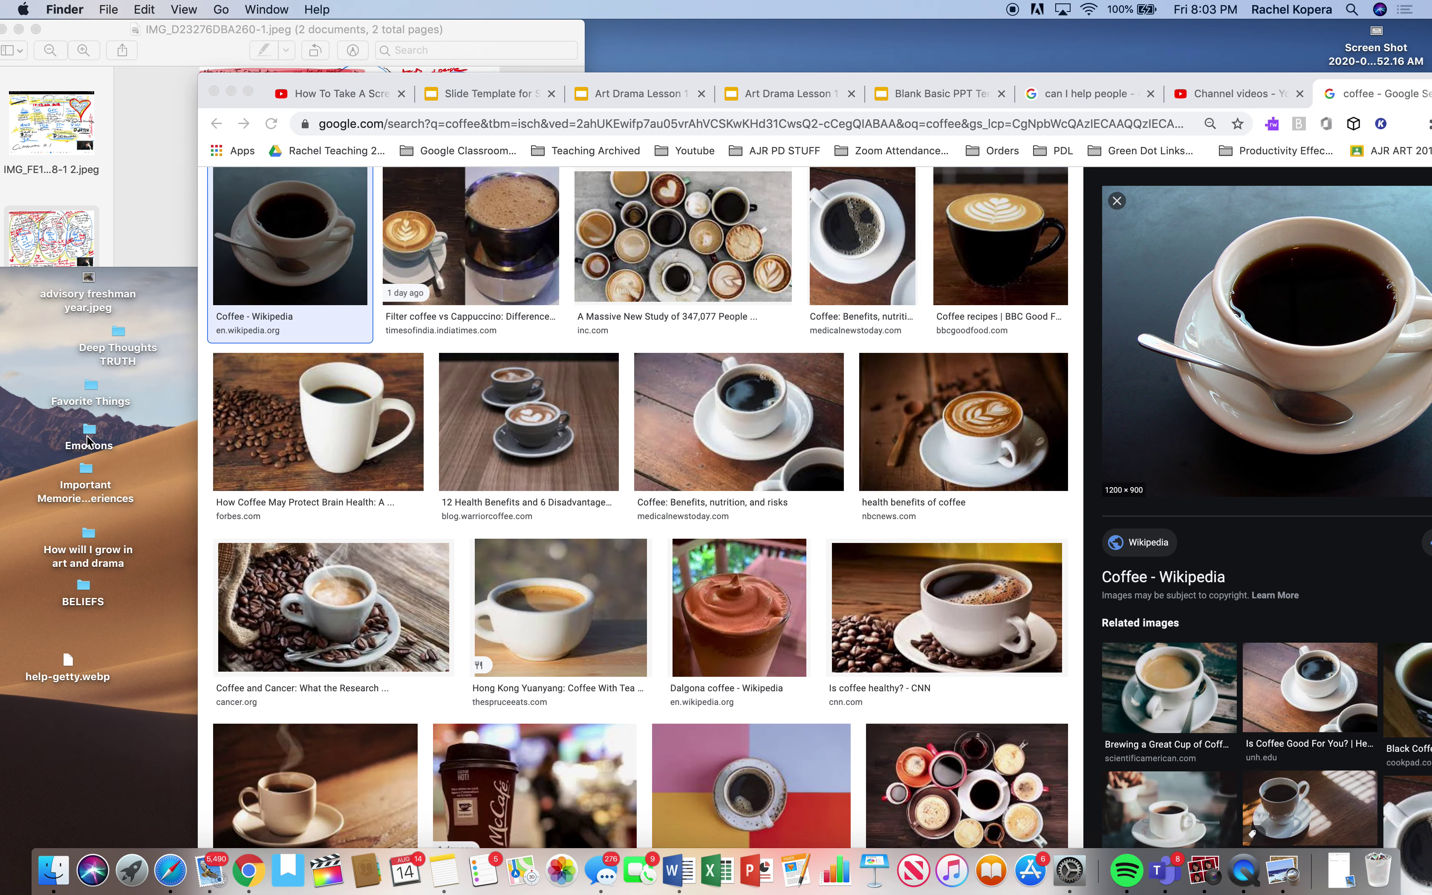
double_click(87, 431)
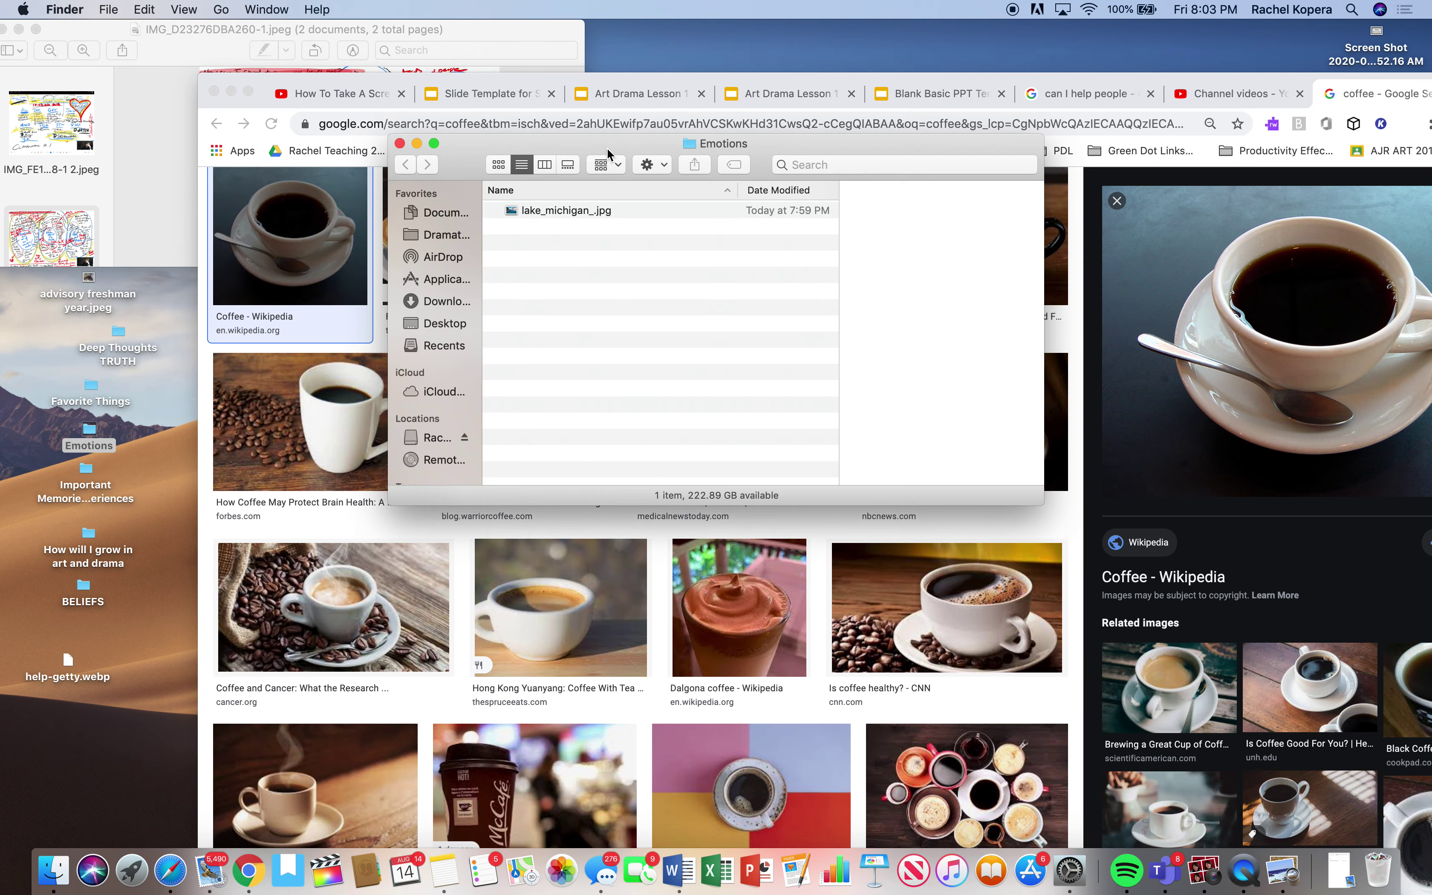
left_click_drag(612, 154, 288, 233)
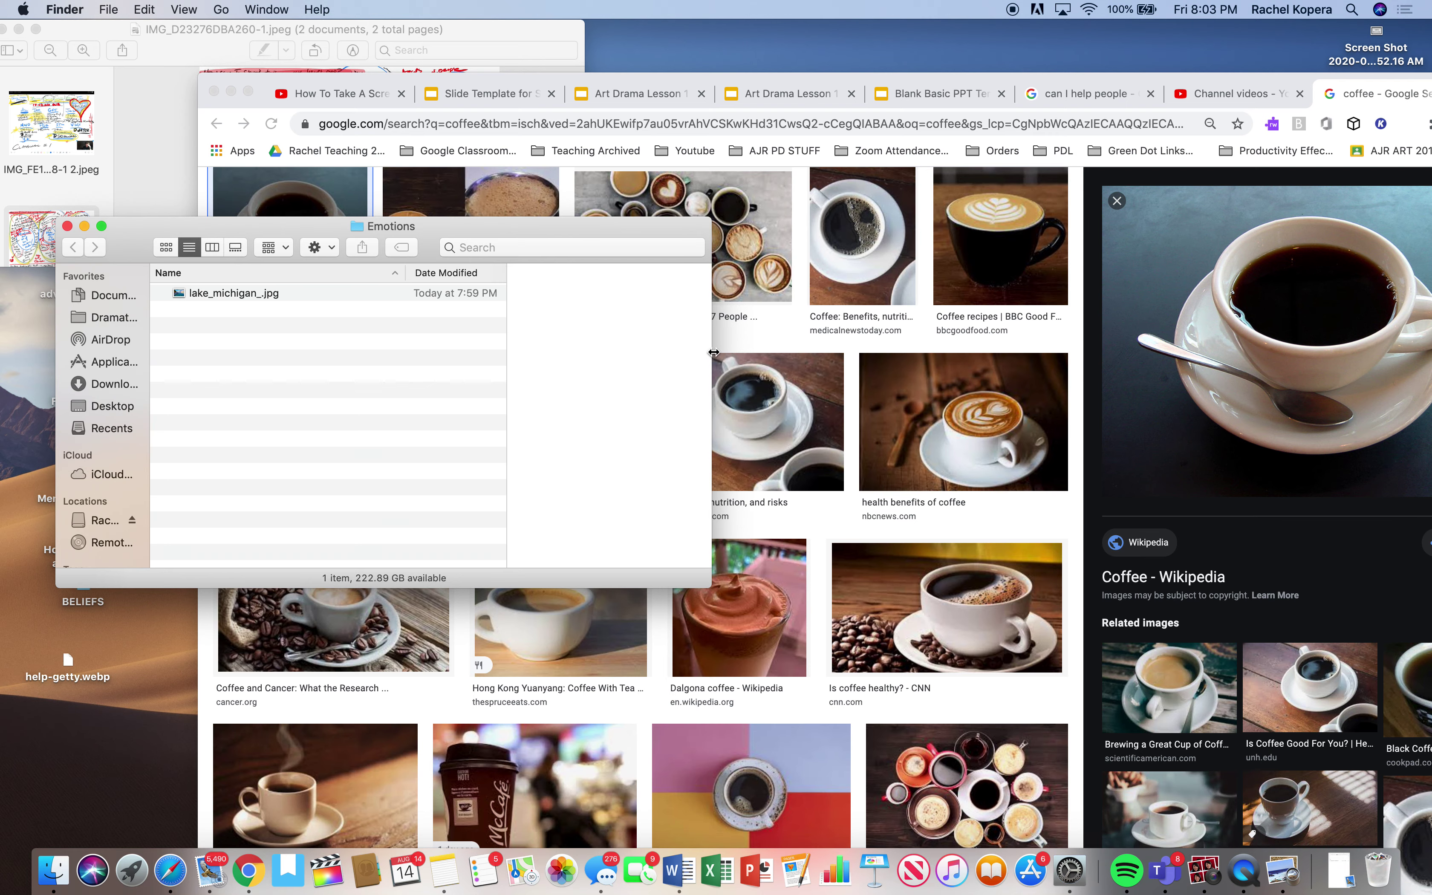
left_click_drag(713, 352, 344, 452)
left_click_drag(320, 230, 295, 230)
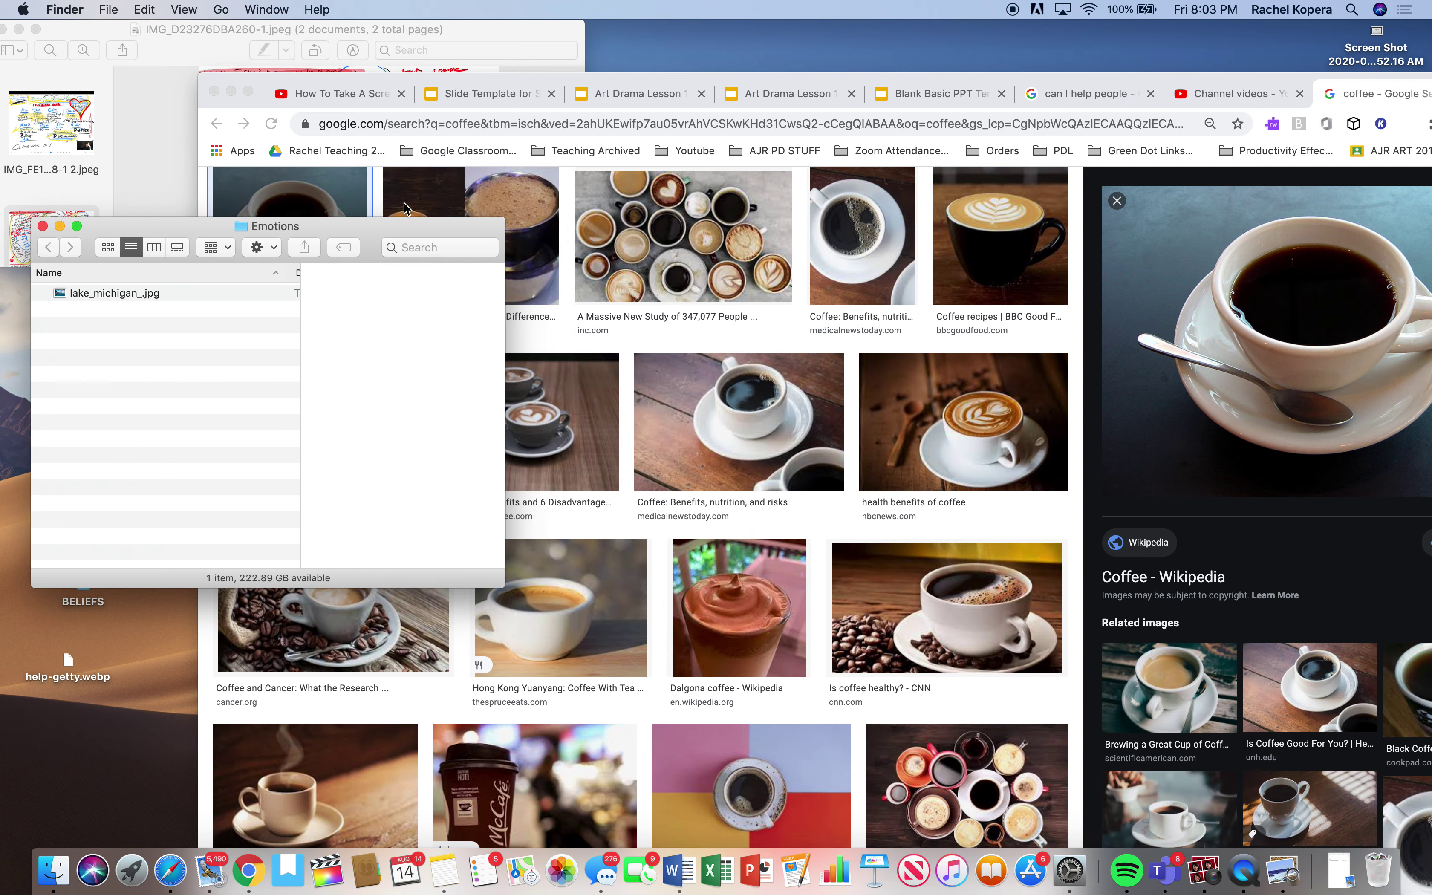
left_click_drag(696, 109, 792, 89)
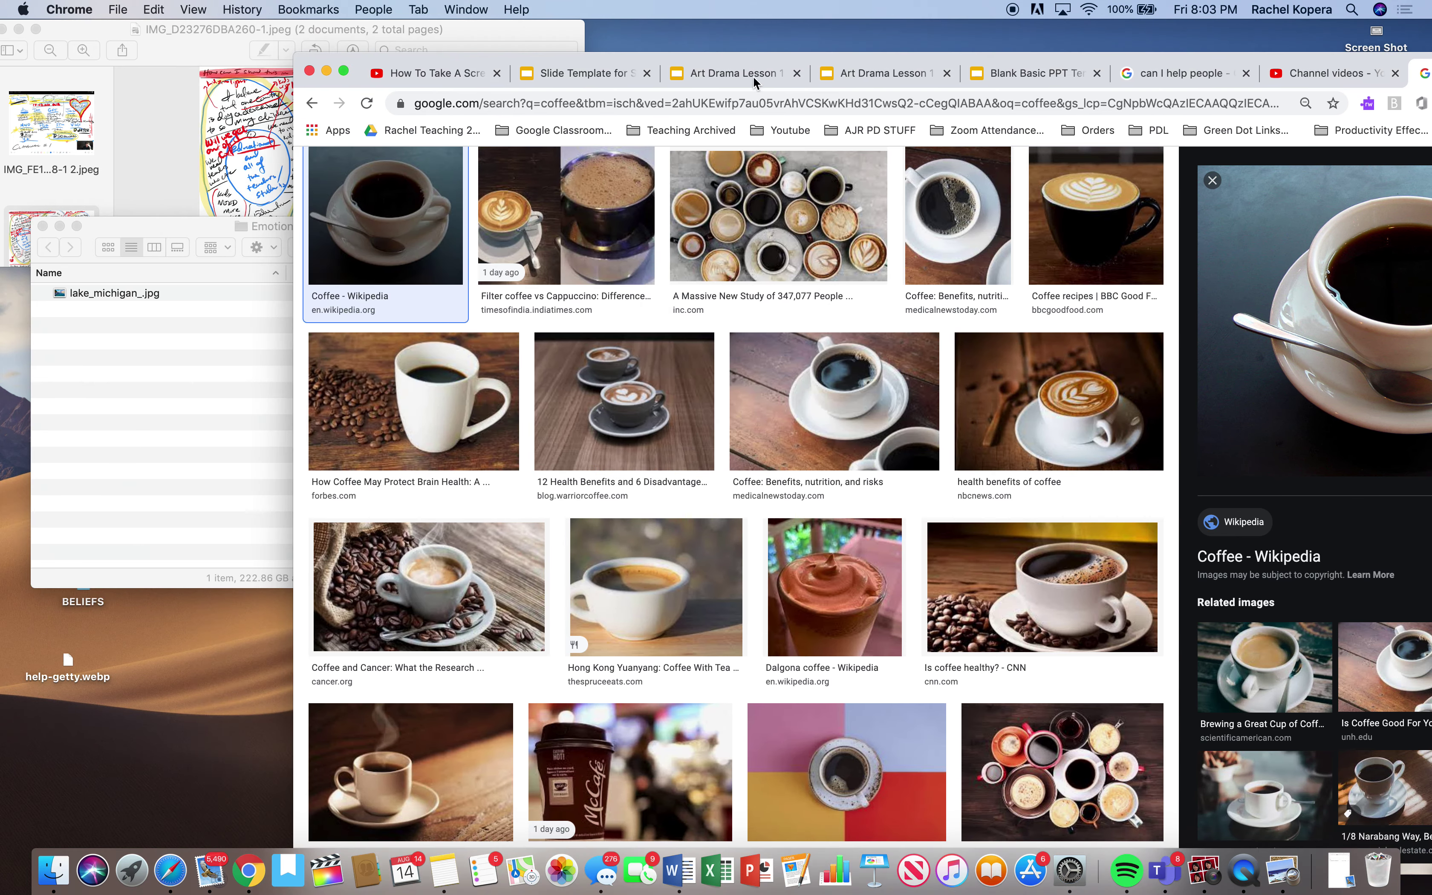
Step: Search for angry and save the flaming red Anger cartoon into Emotions as anger1.jpg
left_click(689, 109)
type("angry")
key("Return")
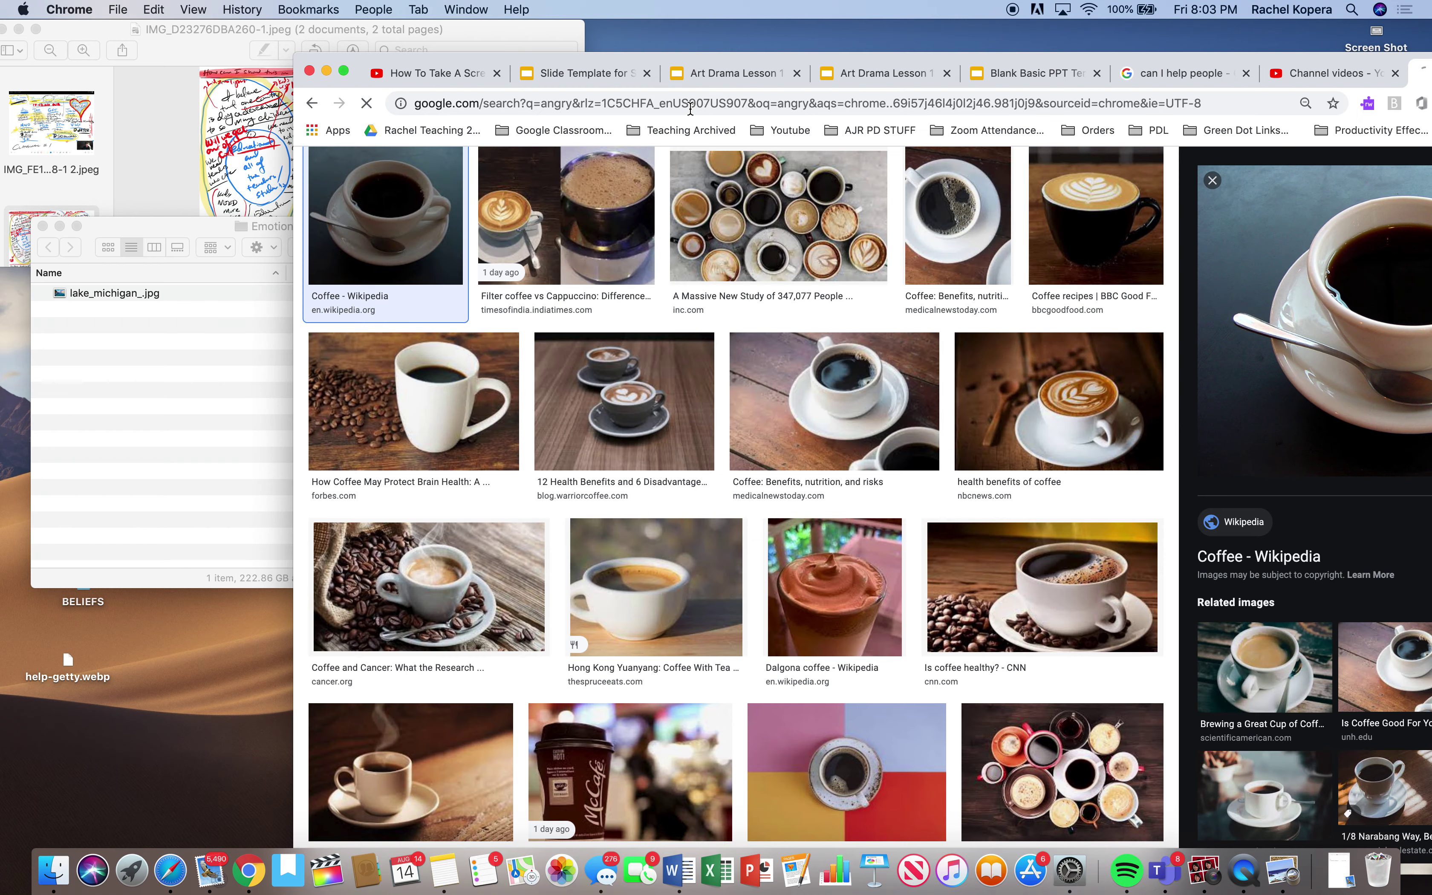
left_click(521, 232)
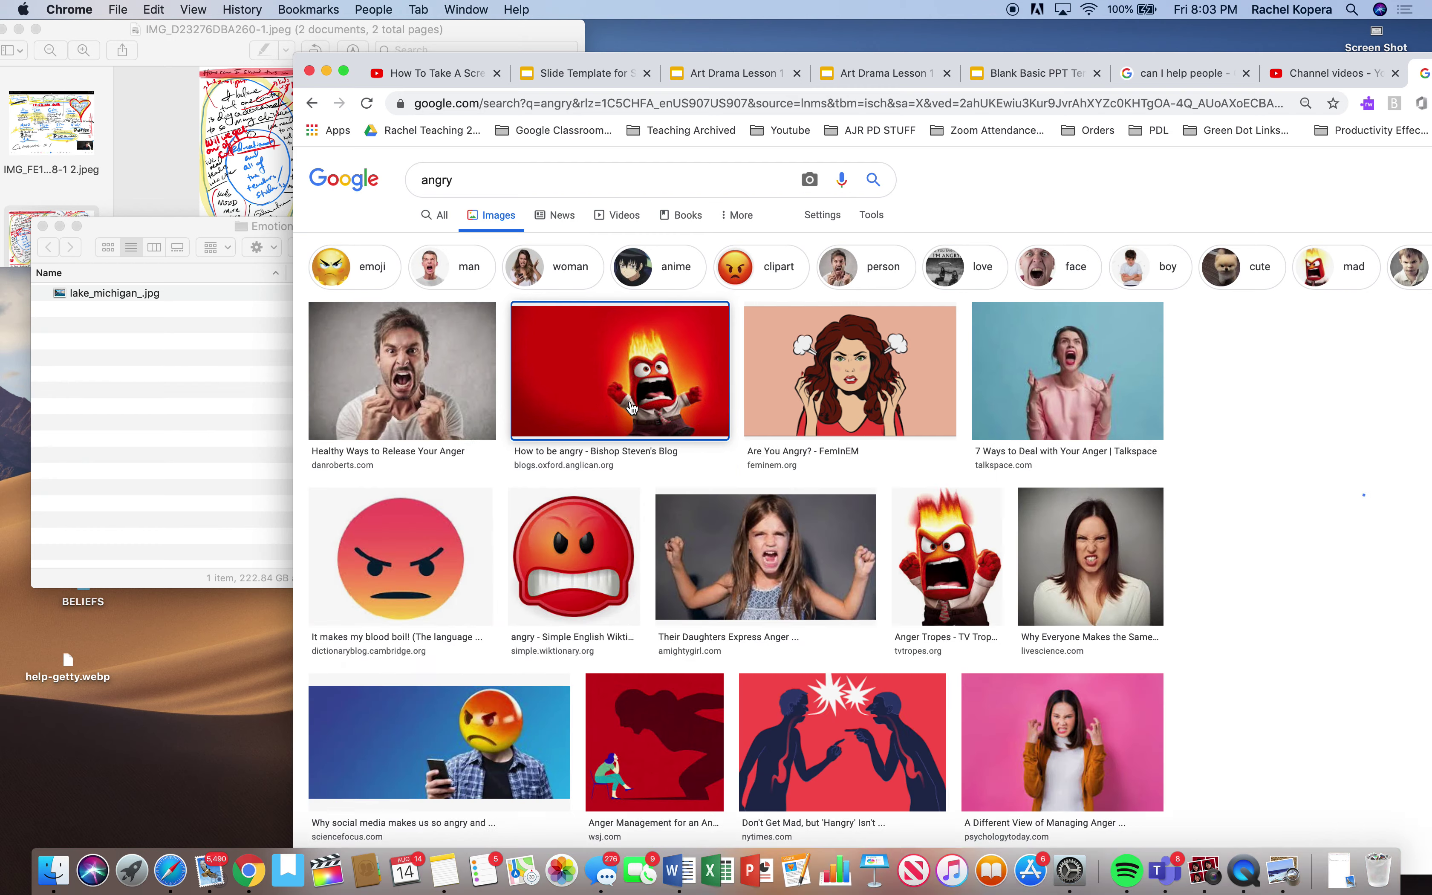
left_click(631, 407)
left_click_drag(1310, 67, 1191, 44)
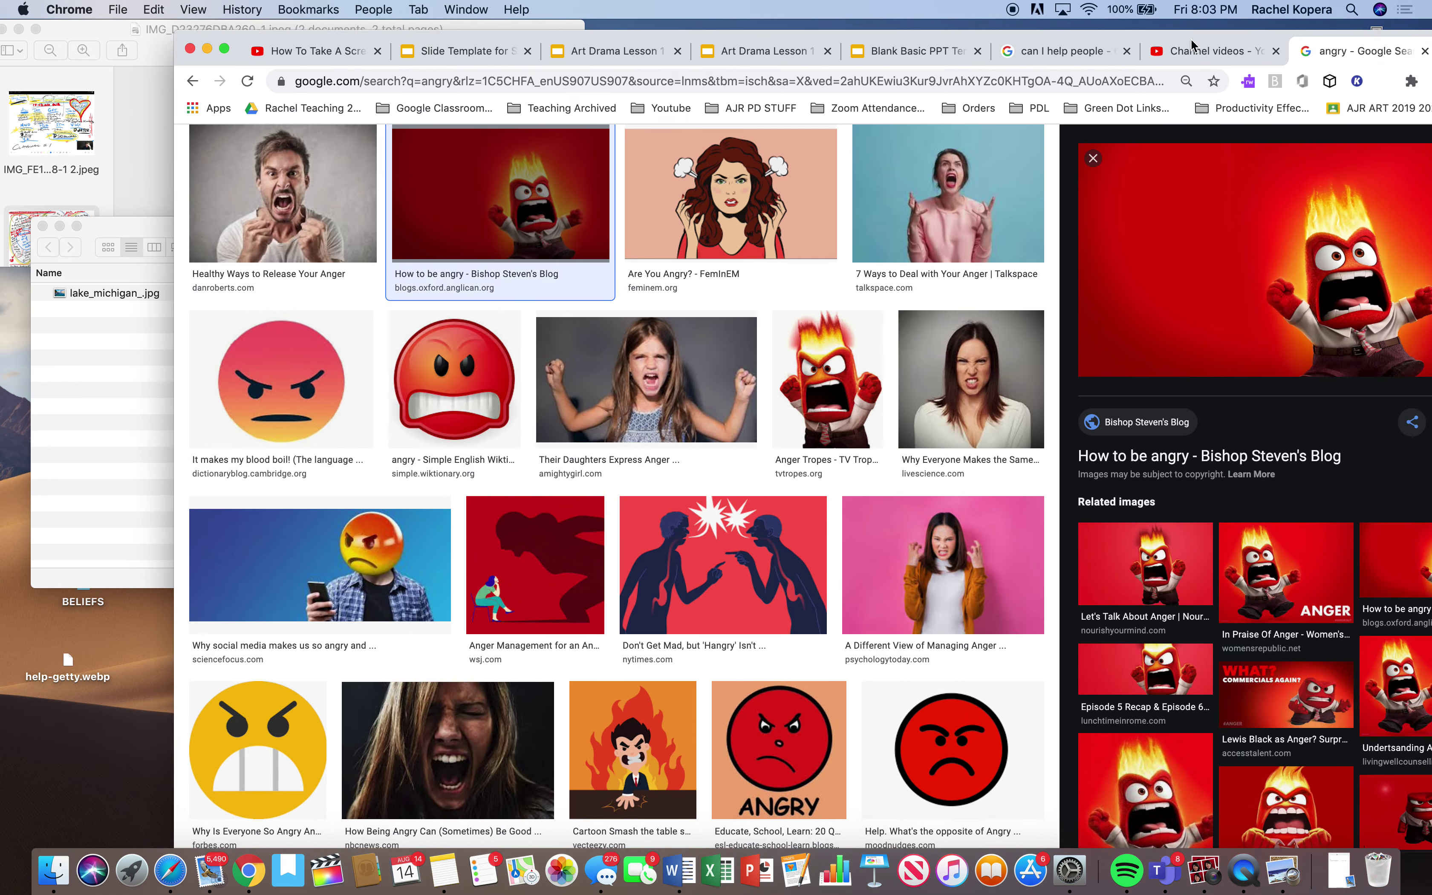
left_click_drag(500, 195, 122, 417)
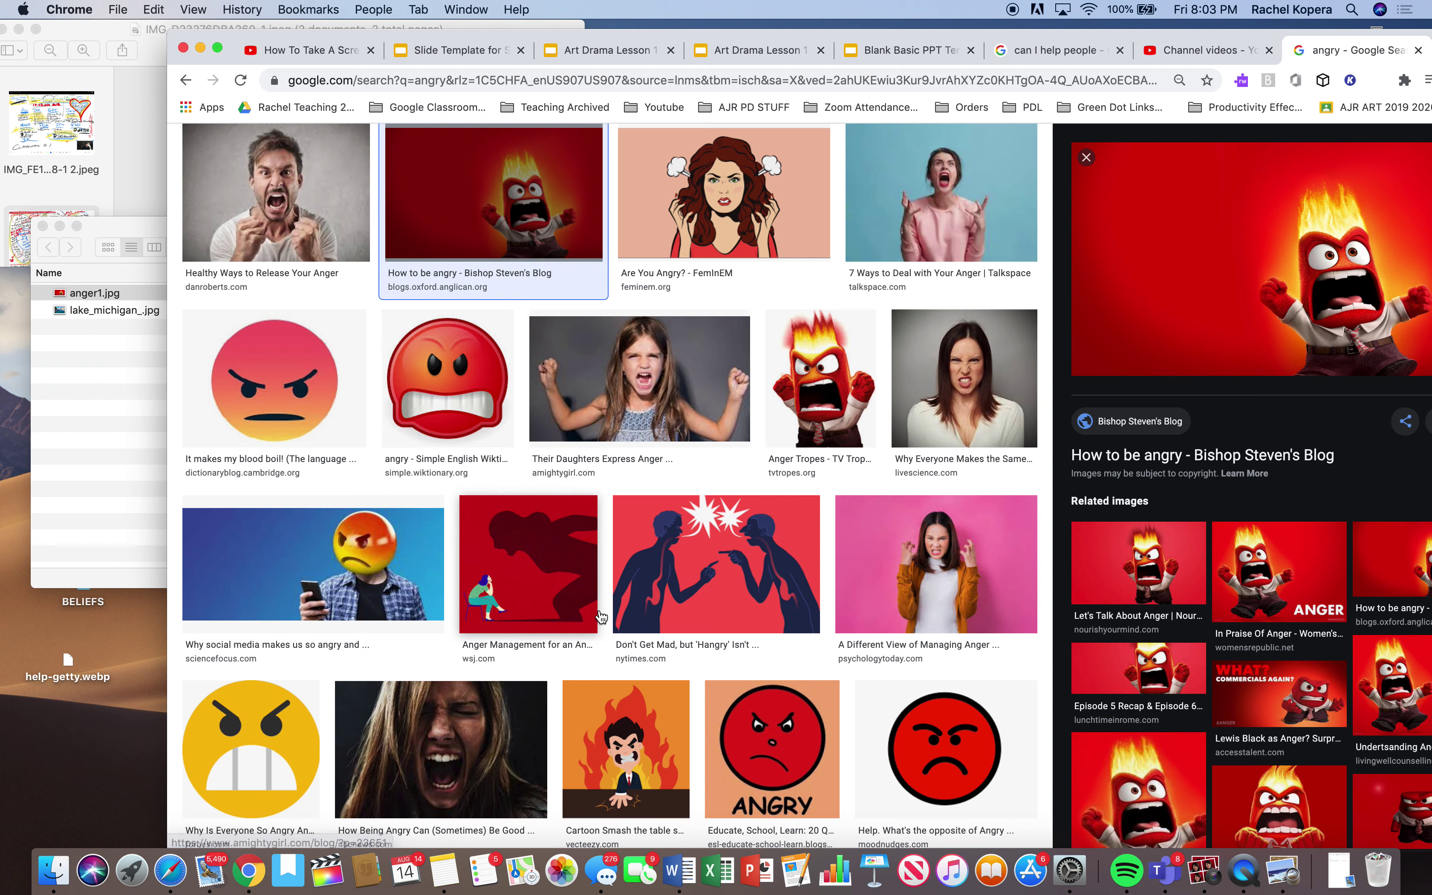
Step: Search Google Images for happy and save the yellow 'be happy.' image into Emotions
scroll(599, 615, "down", 8)
scroll(599, 616, "up", 10)
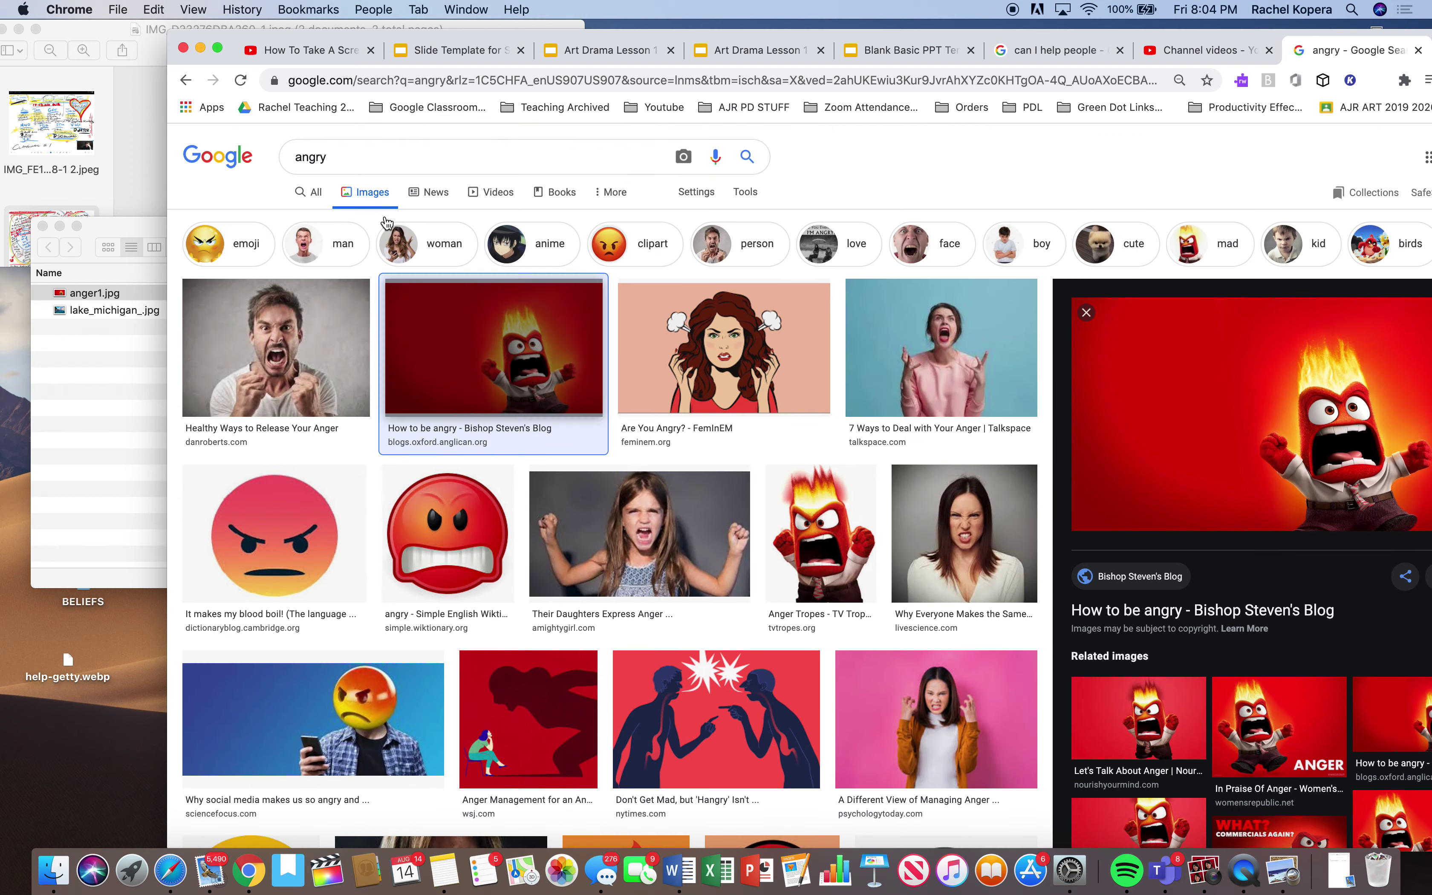
left_click_drag(358, 155, 241, 163)
type("happy")
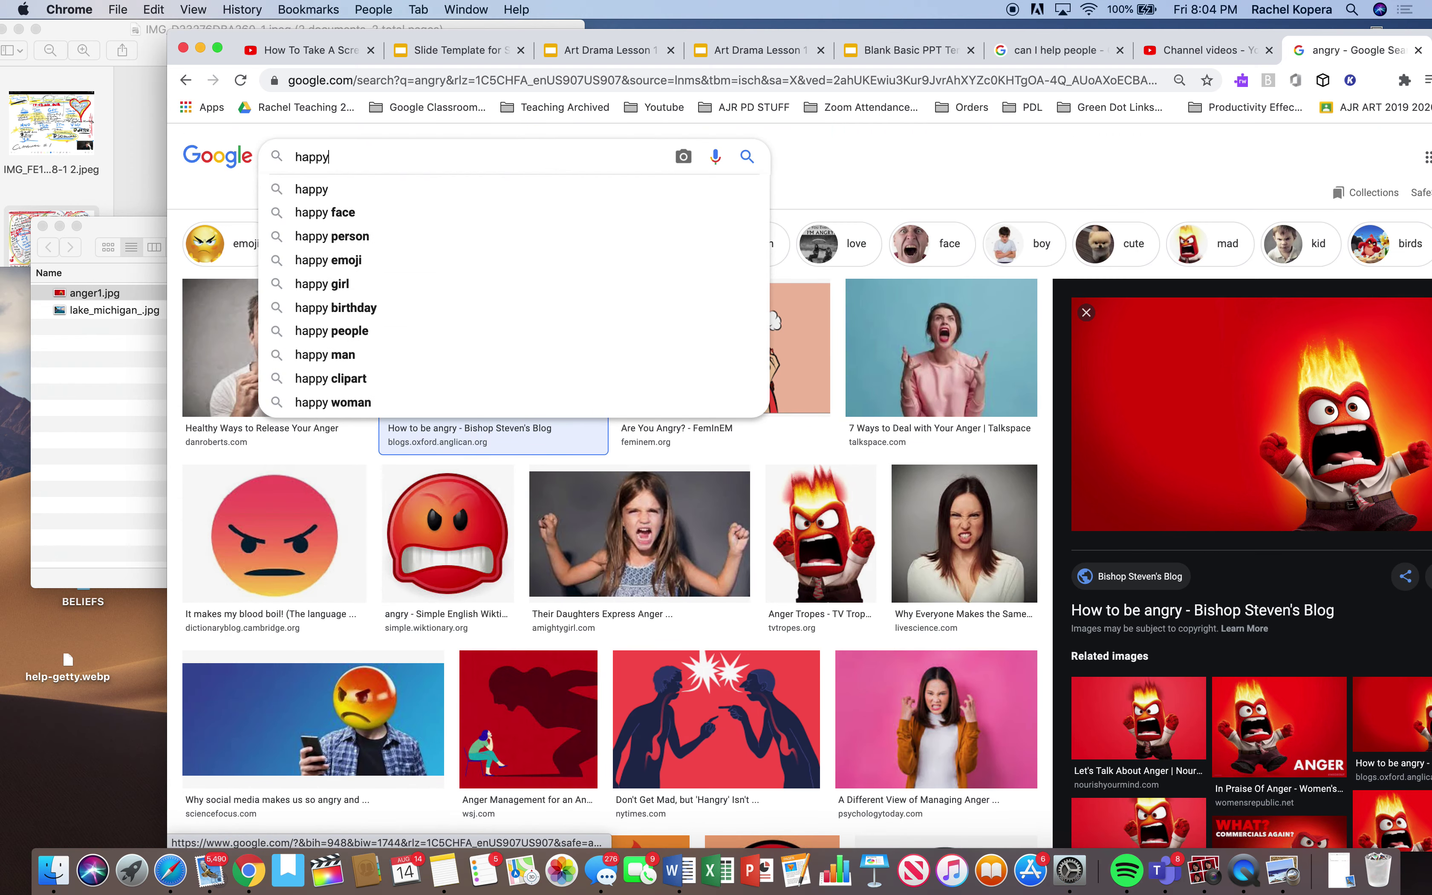
key("Return")
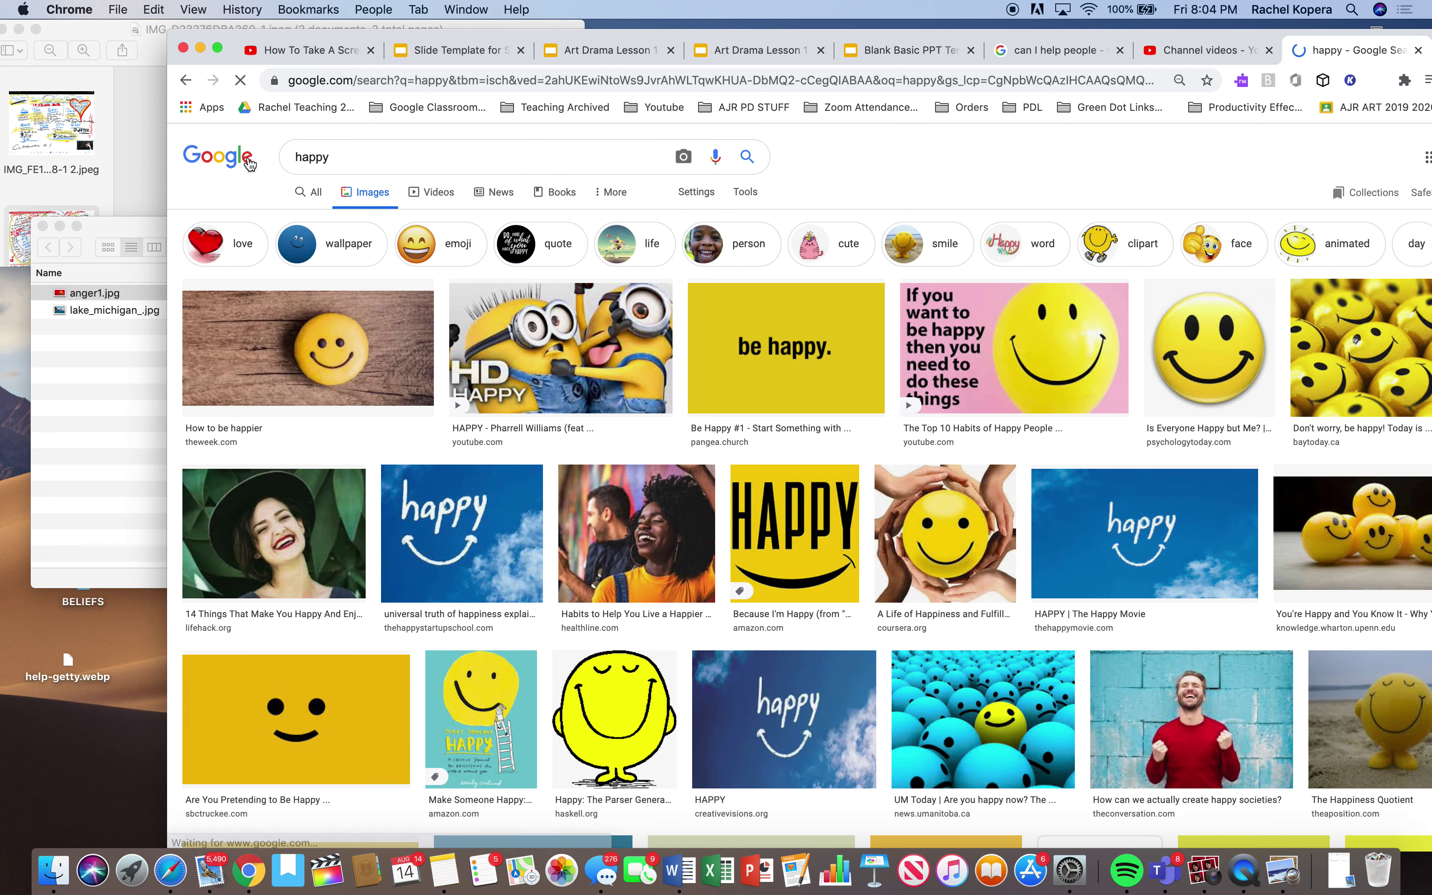
left_click(797, 359)
left_click_drag(1055, 301, 105, 397)
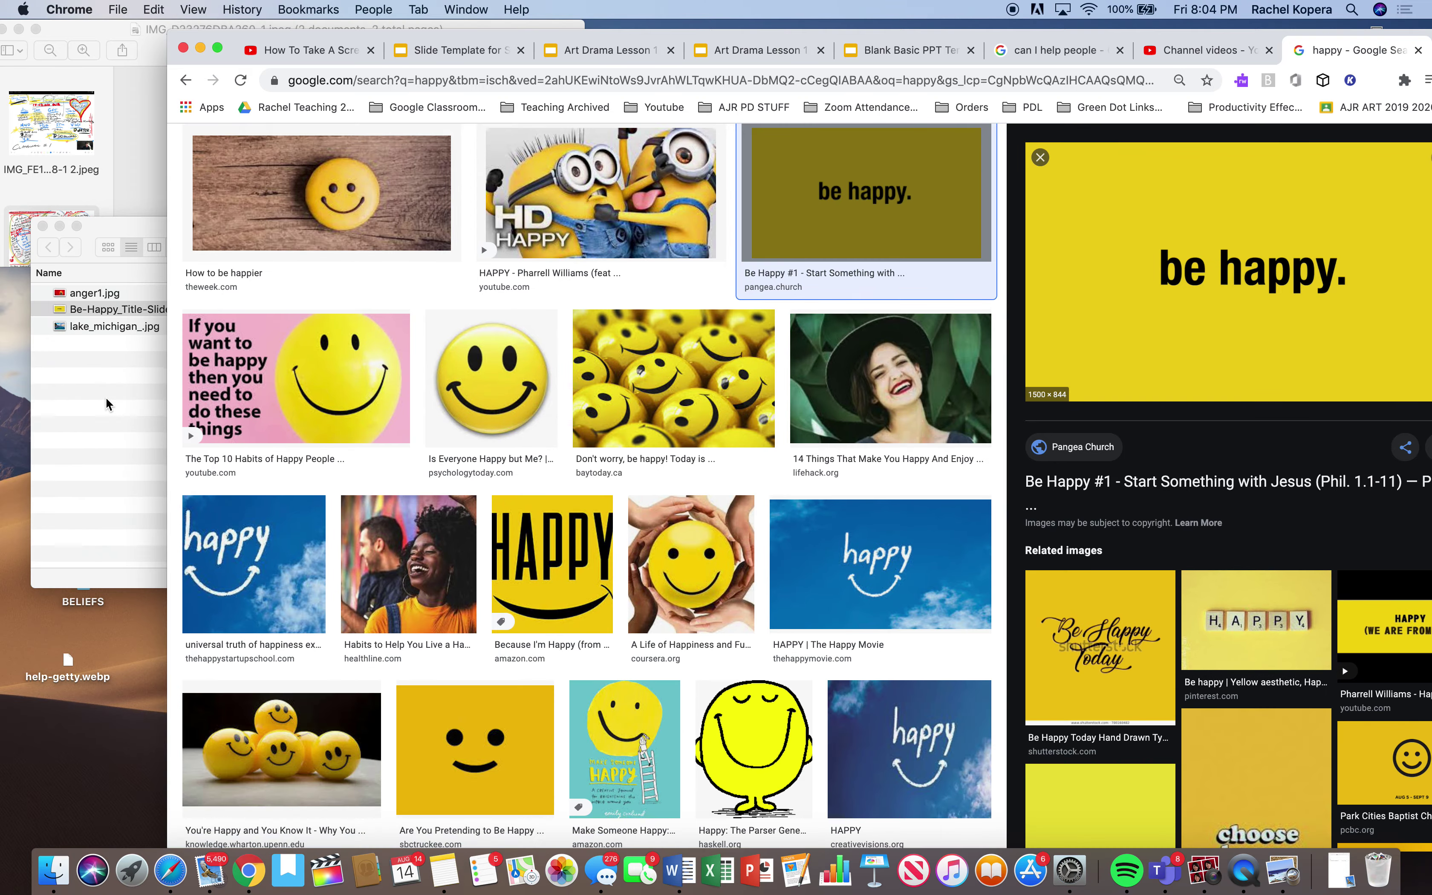
Step: Quick Look lake_michigan_.jpg, Be-Happy_Title-Slide.jpg and anger1.jpg in the Emotions folder
left_click(102, 338)
left_click(100, 327)
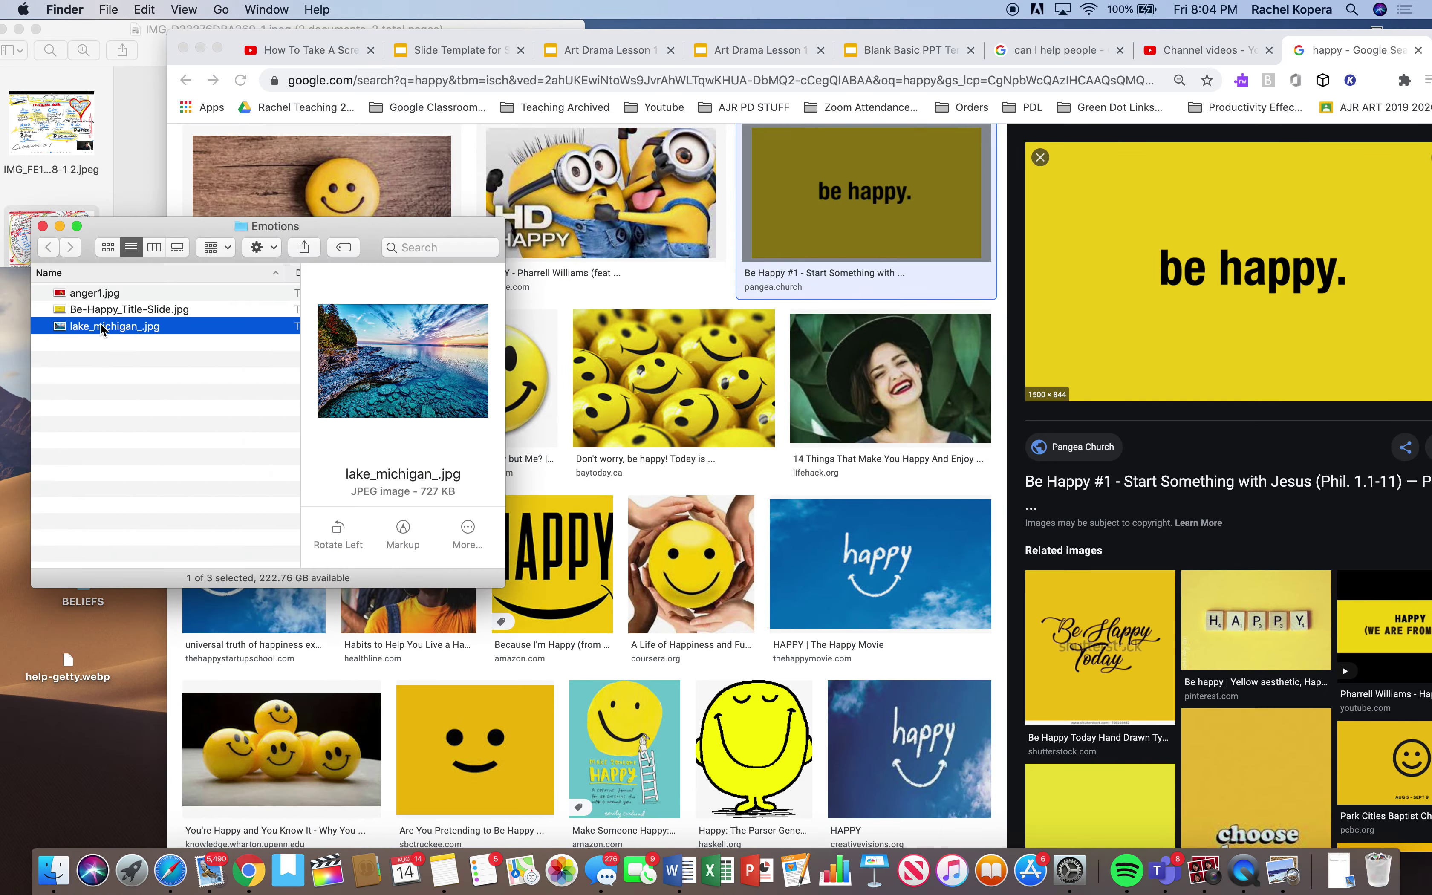
key("space")
key("space")
left_click(98, 309)
key("space")
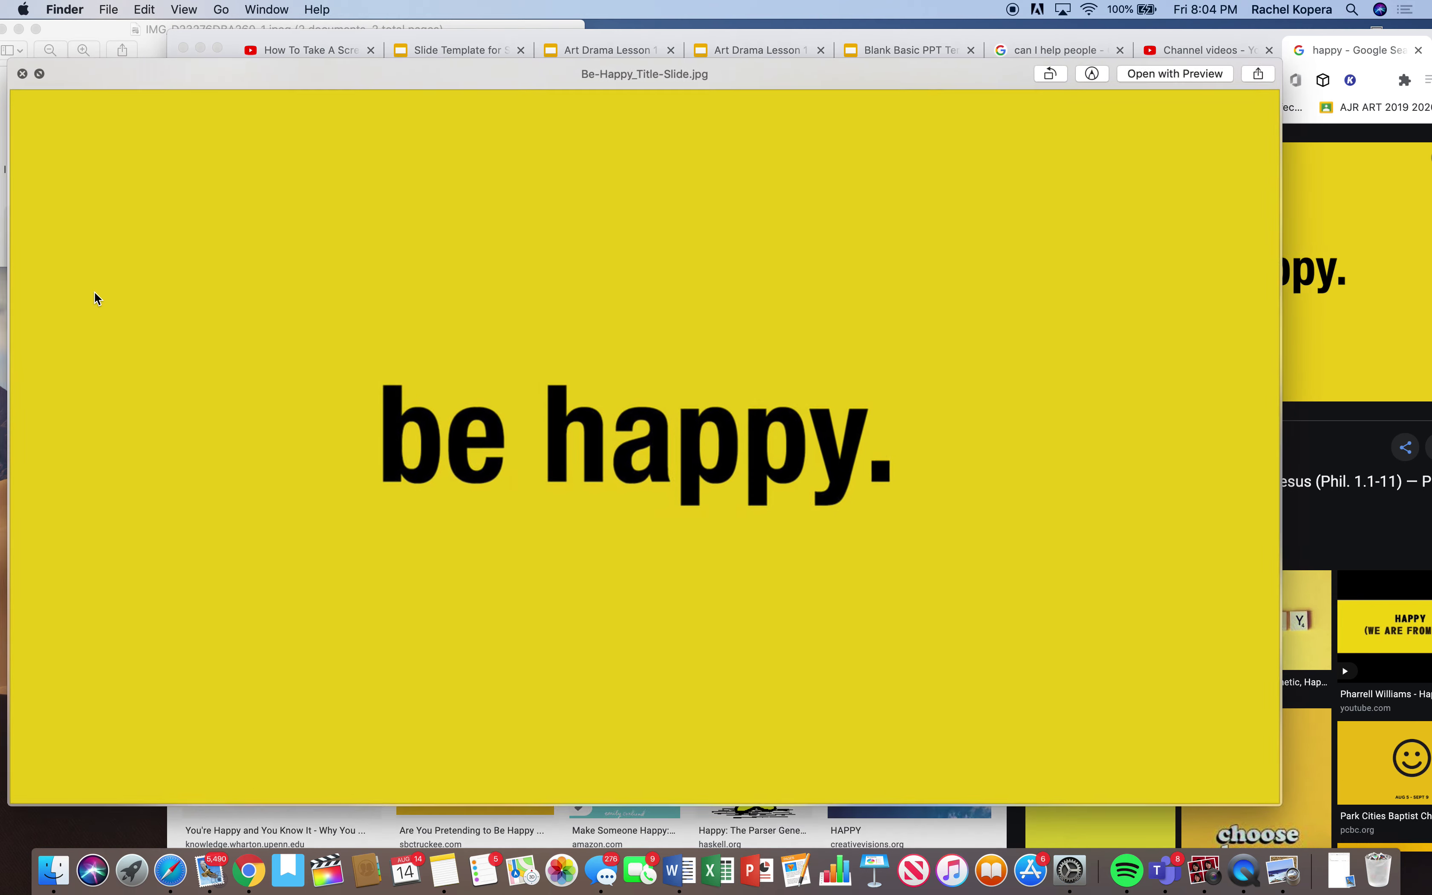
key("space")
left_click(95, 292)
key("space")
key("space")
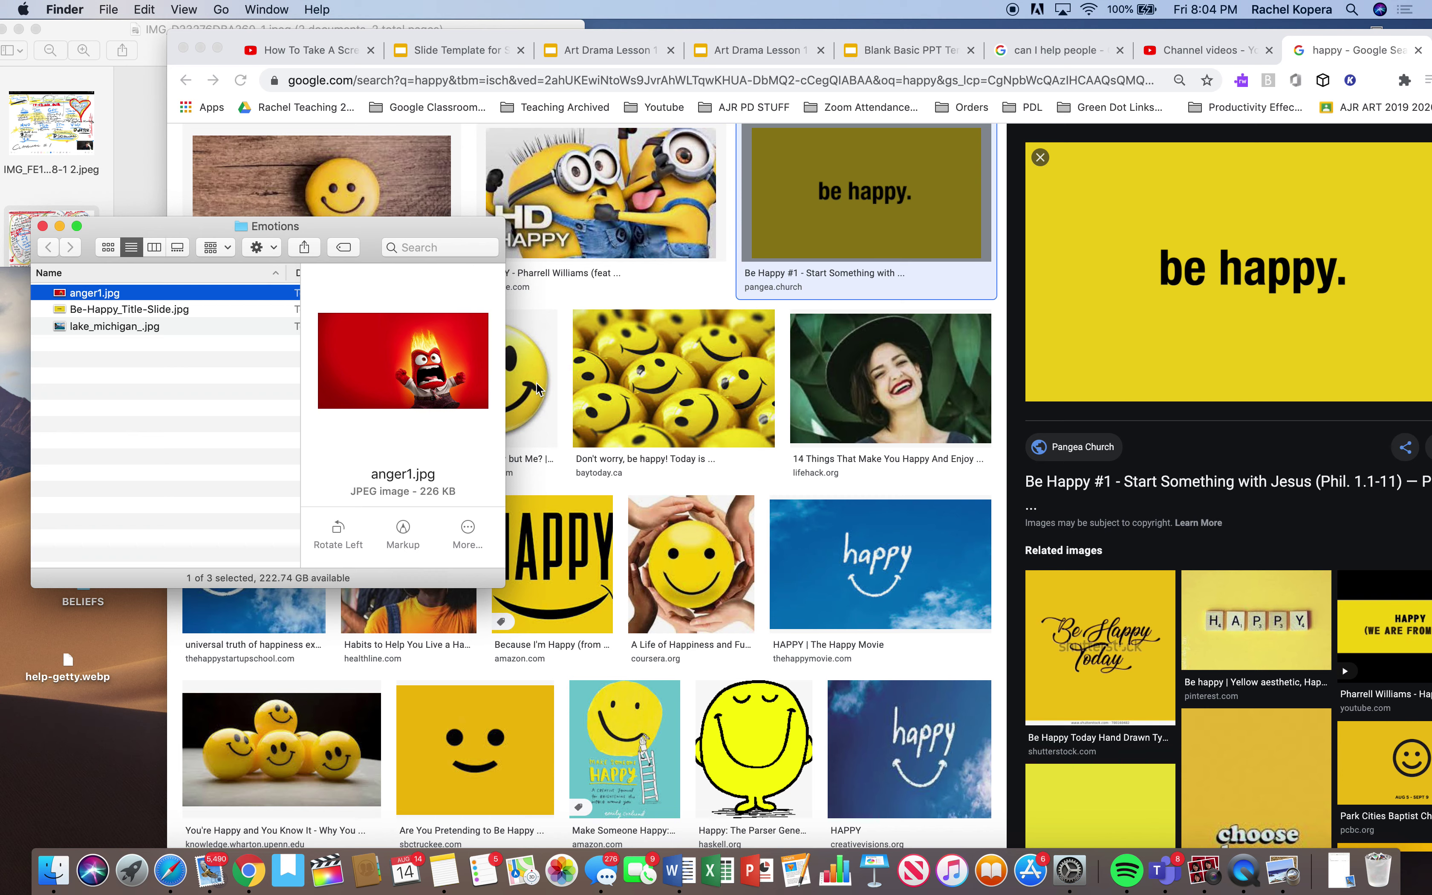
Step: Move the Emotions folder window aside, then close it
left_click_drag(216, 236, 117, 474)
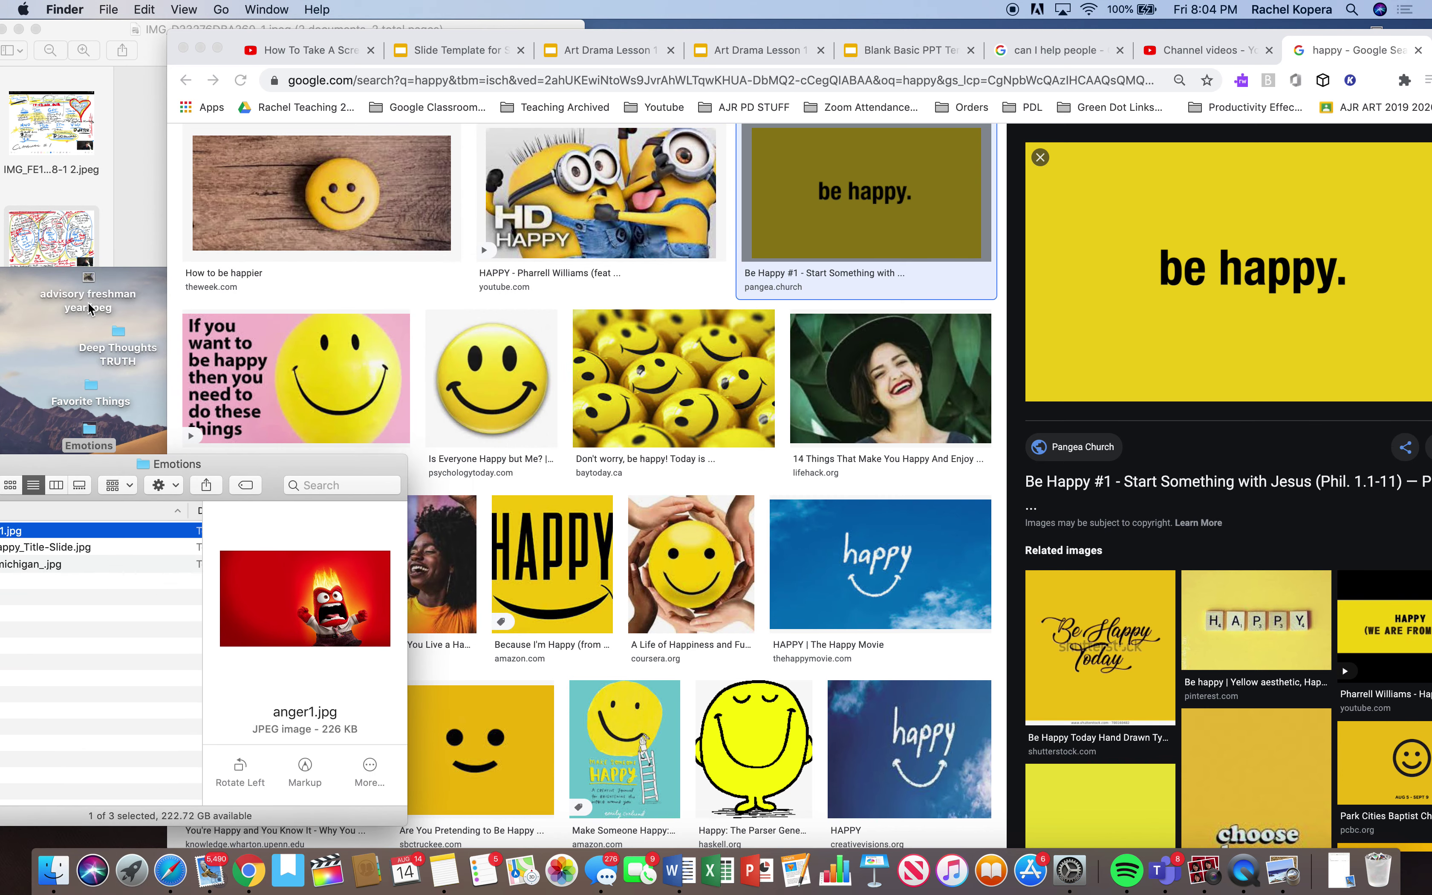
left_click(117, 352)
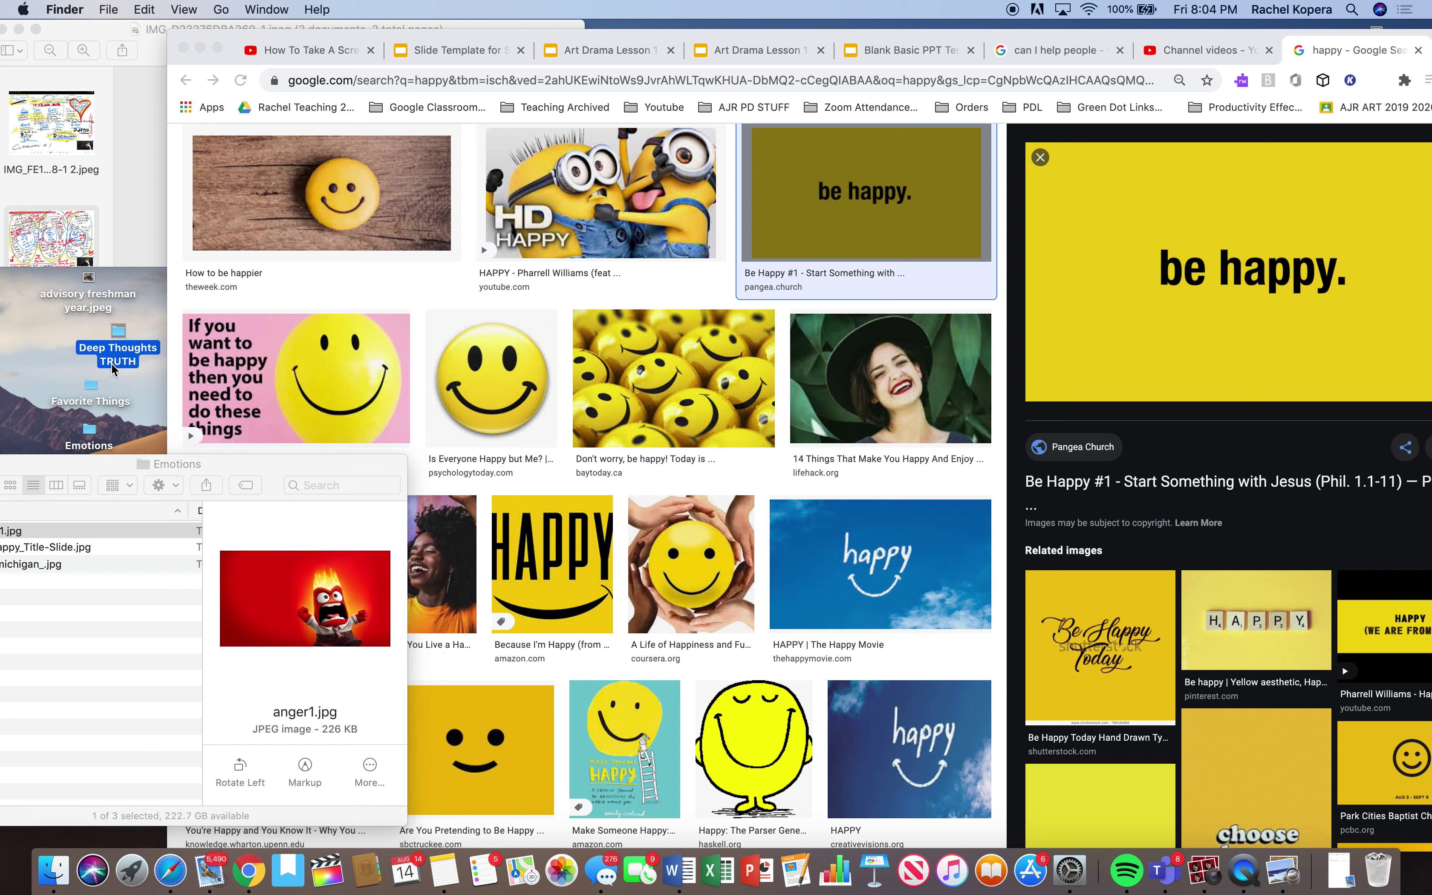
left_click(538, 37)
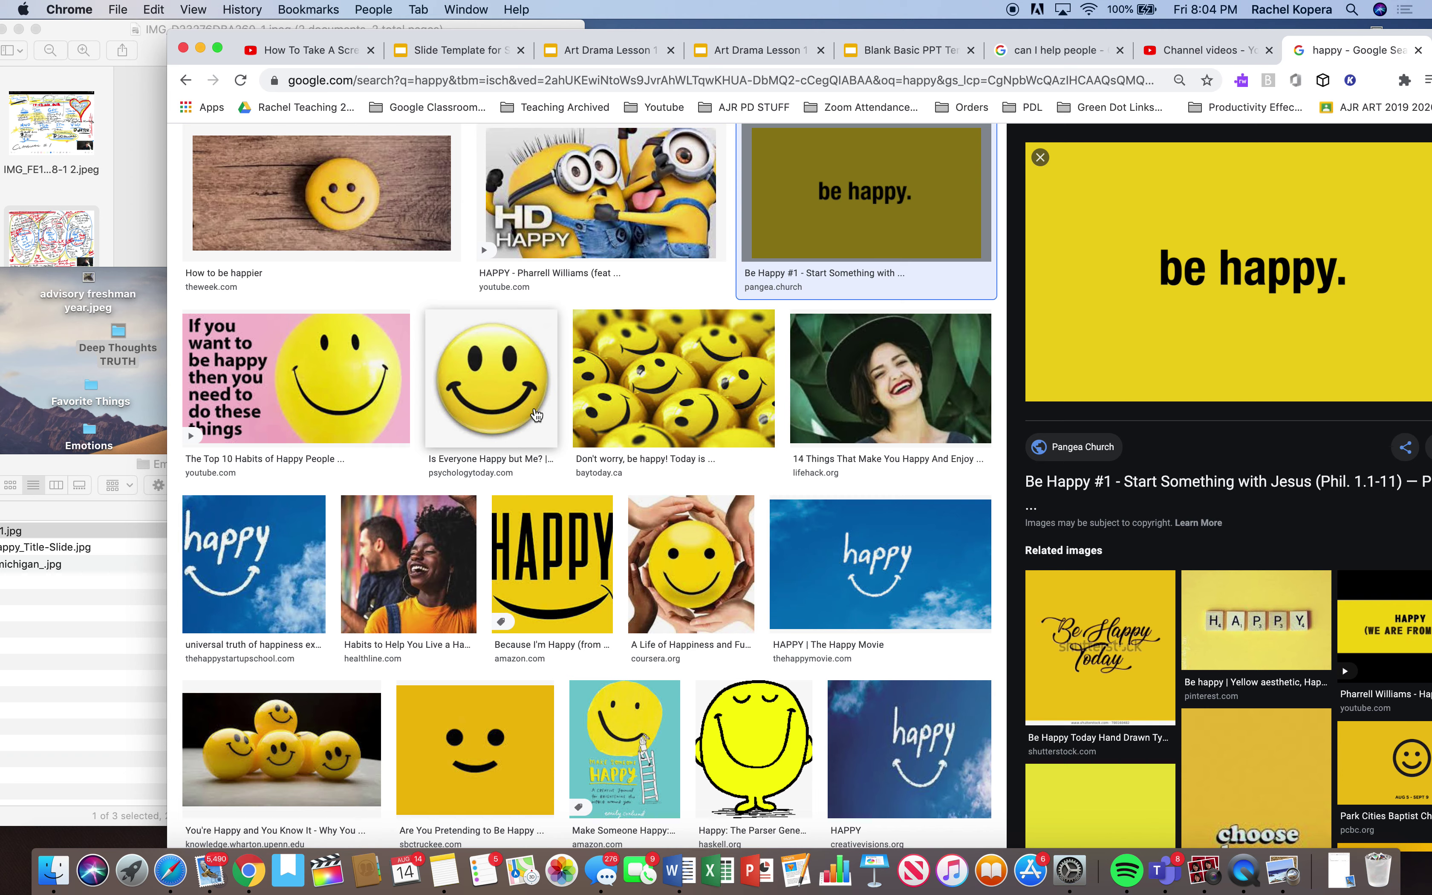
left_click_drag(77, 468, 200, 403)
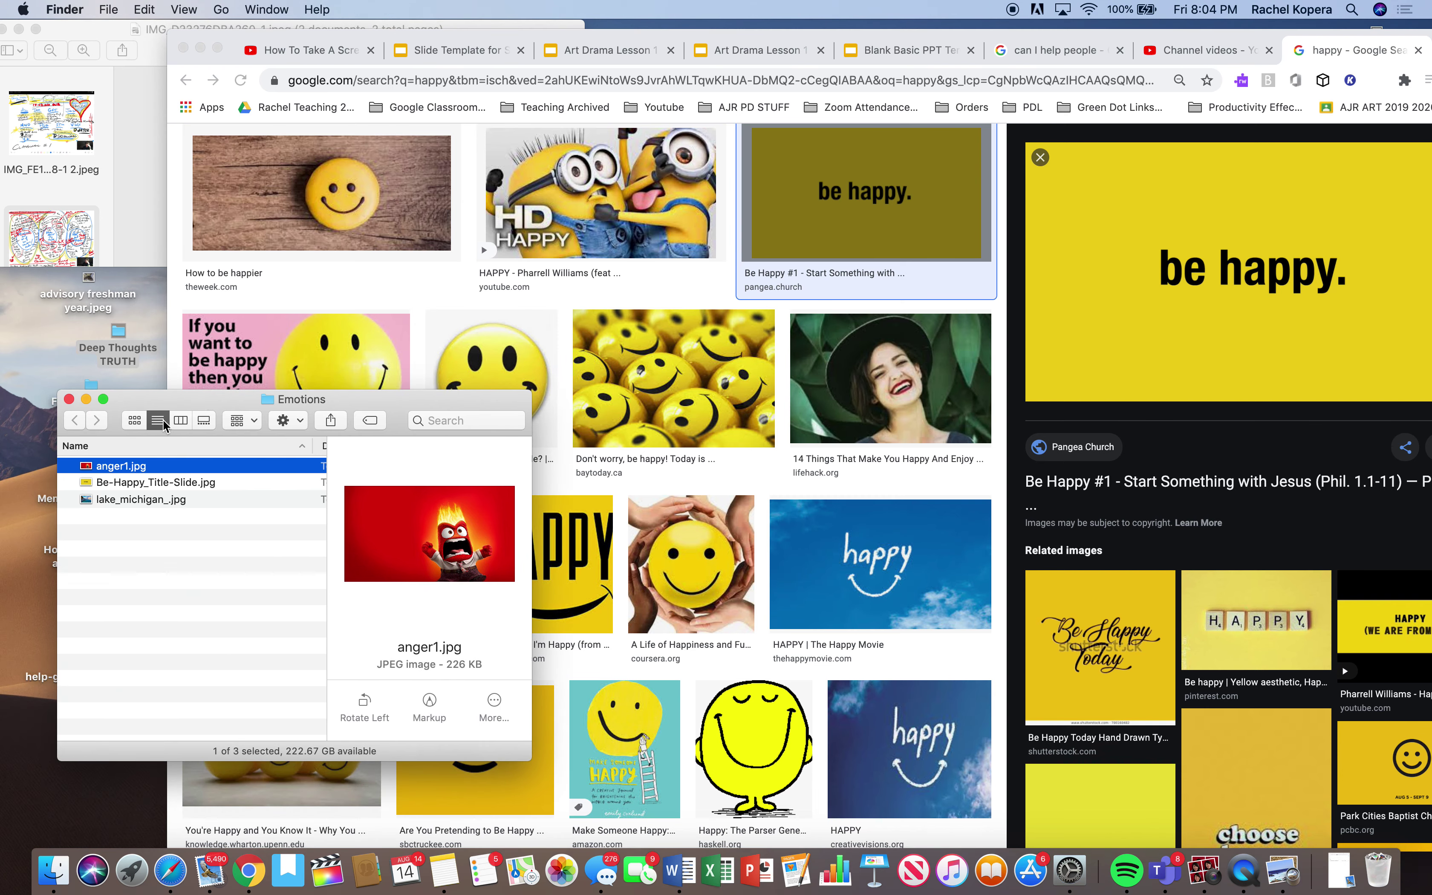
left_click(69, 399)
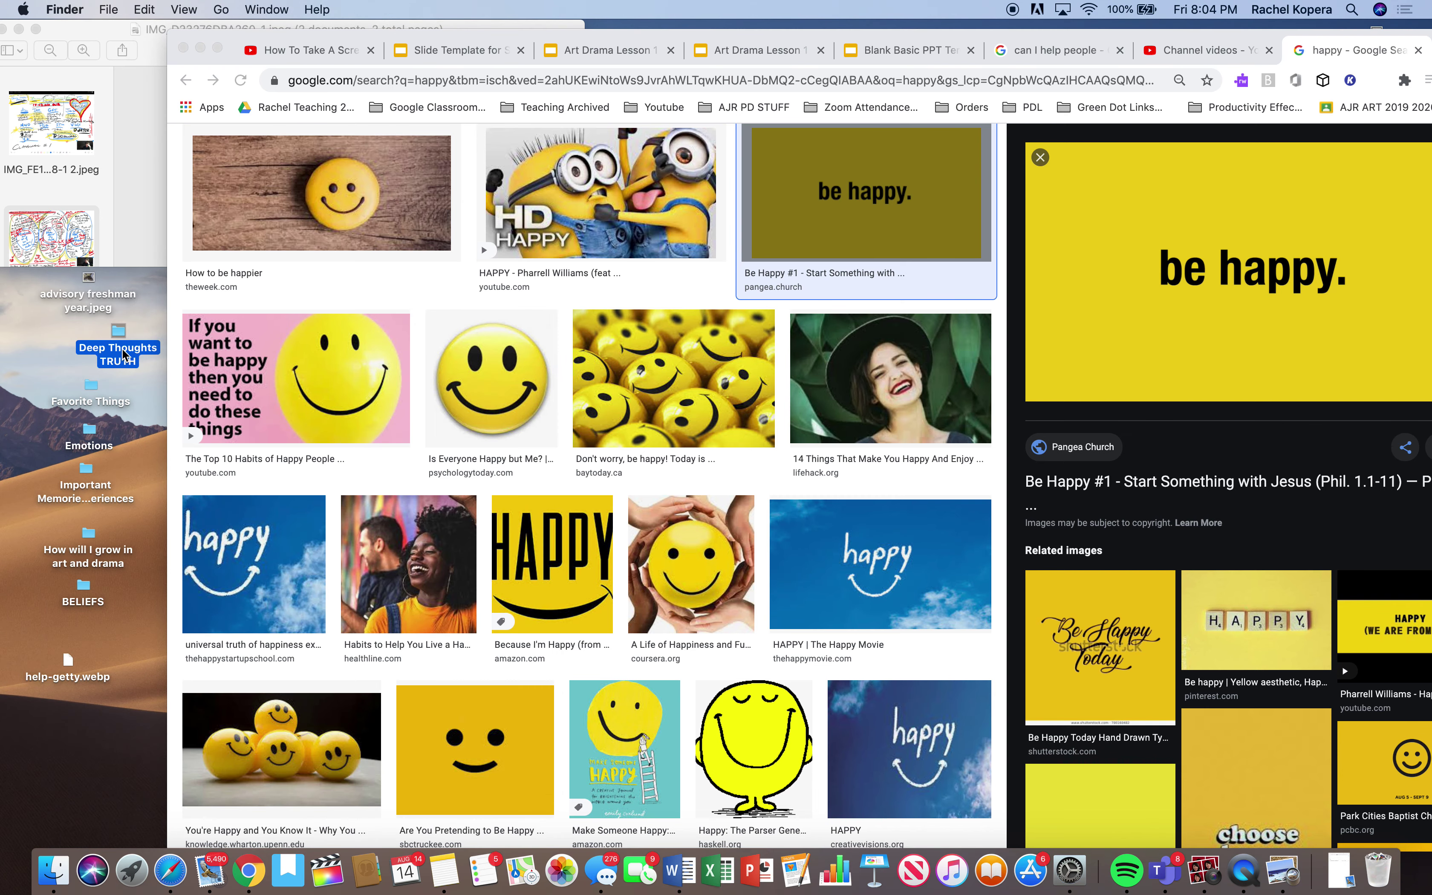
Step: Nudge the Deep Thoughts TRUTH, Emotions and How will I grow in art and drama folders into line
left_click_drag(124, 354, 90, 357)
left_click(90, 396)
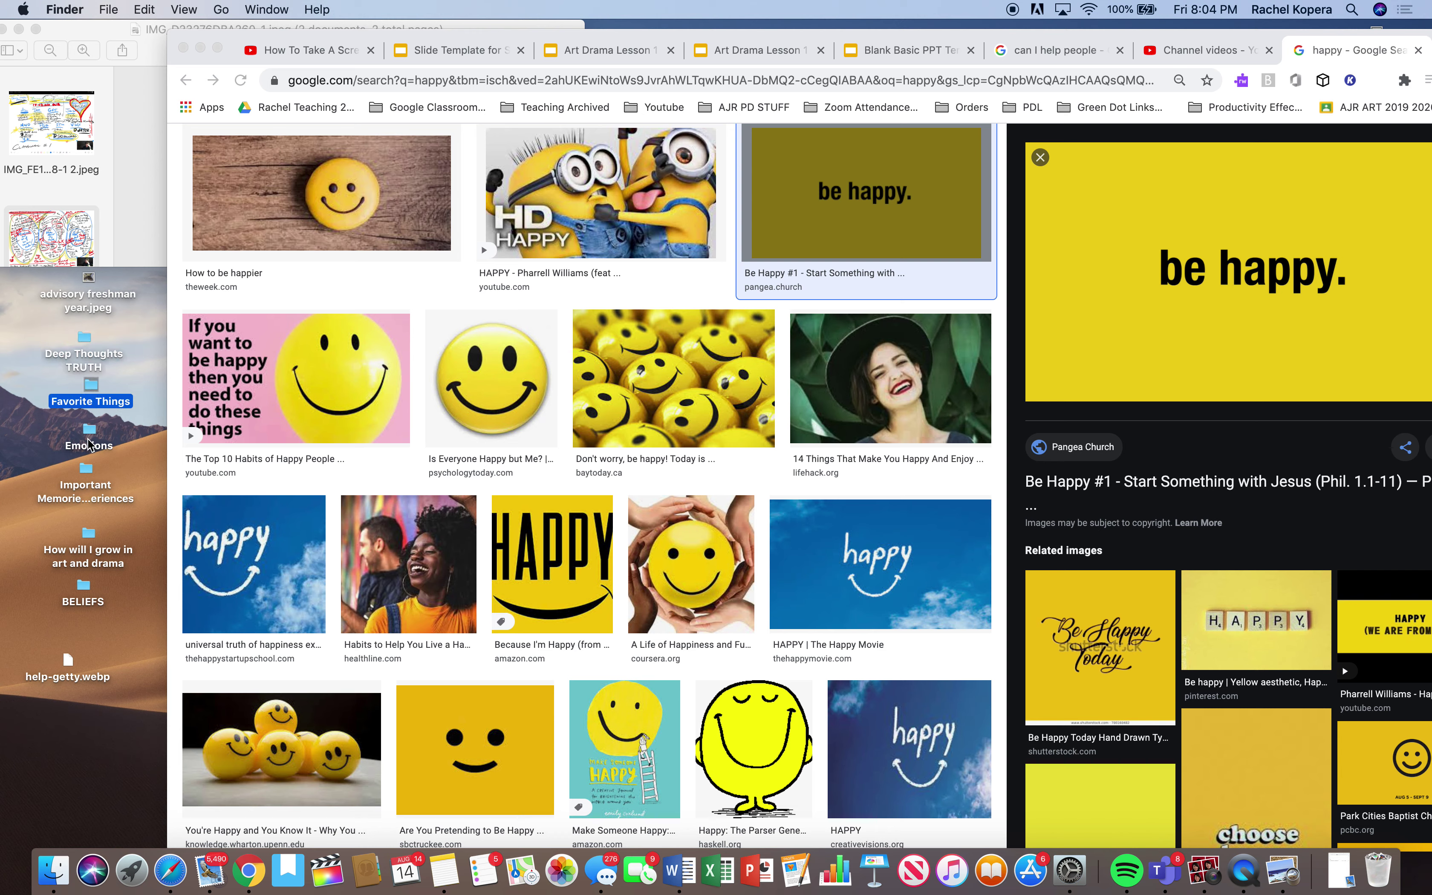
left_click_drag(89, 444, 93, 441)
left_click_drag(101, 544, 100, 521)
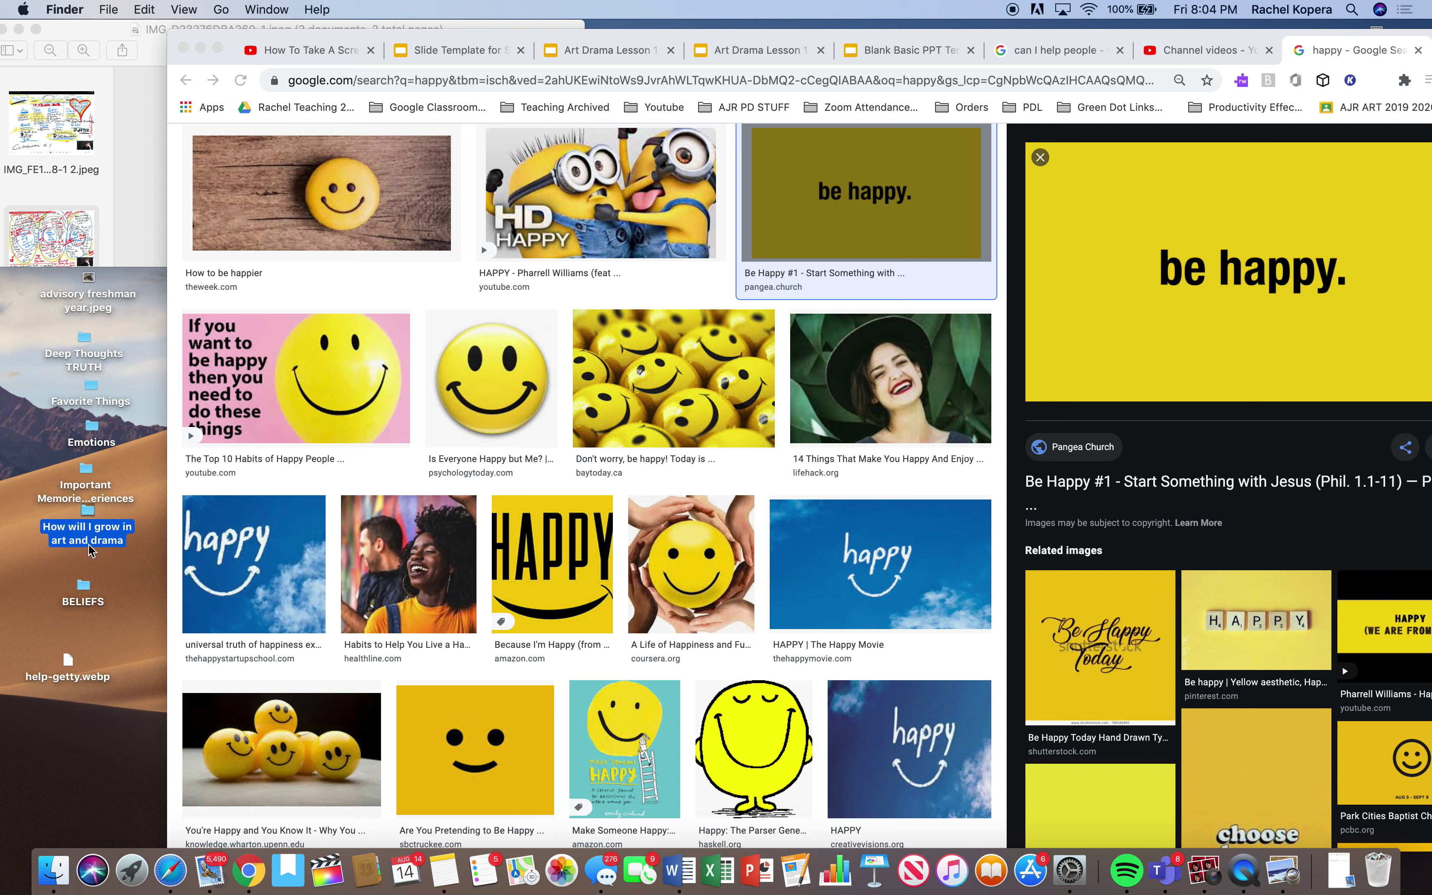
left_click(83, 609)
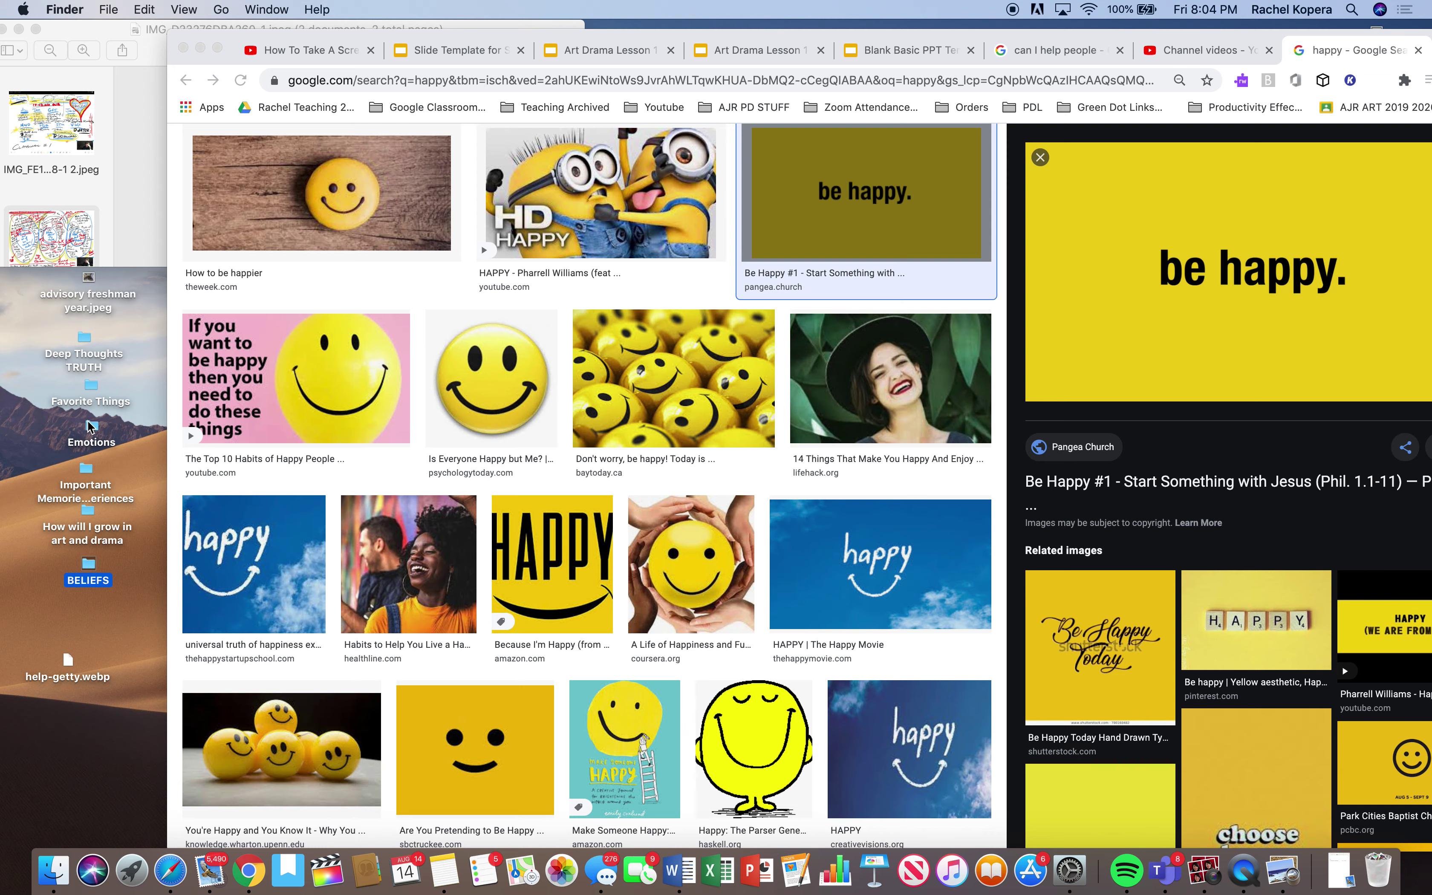
left_click(300, 59)
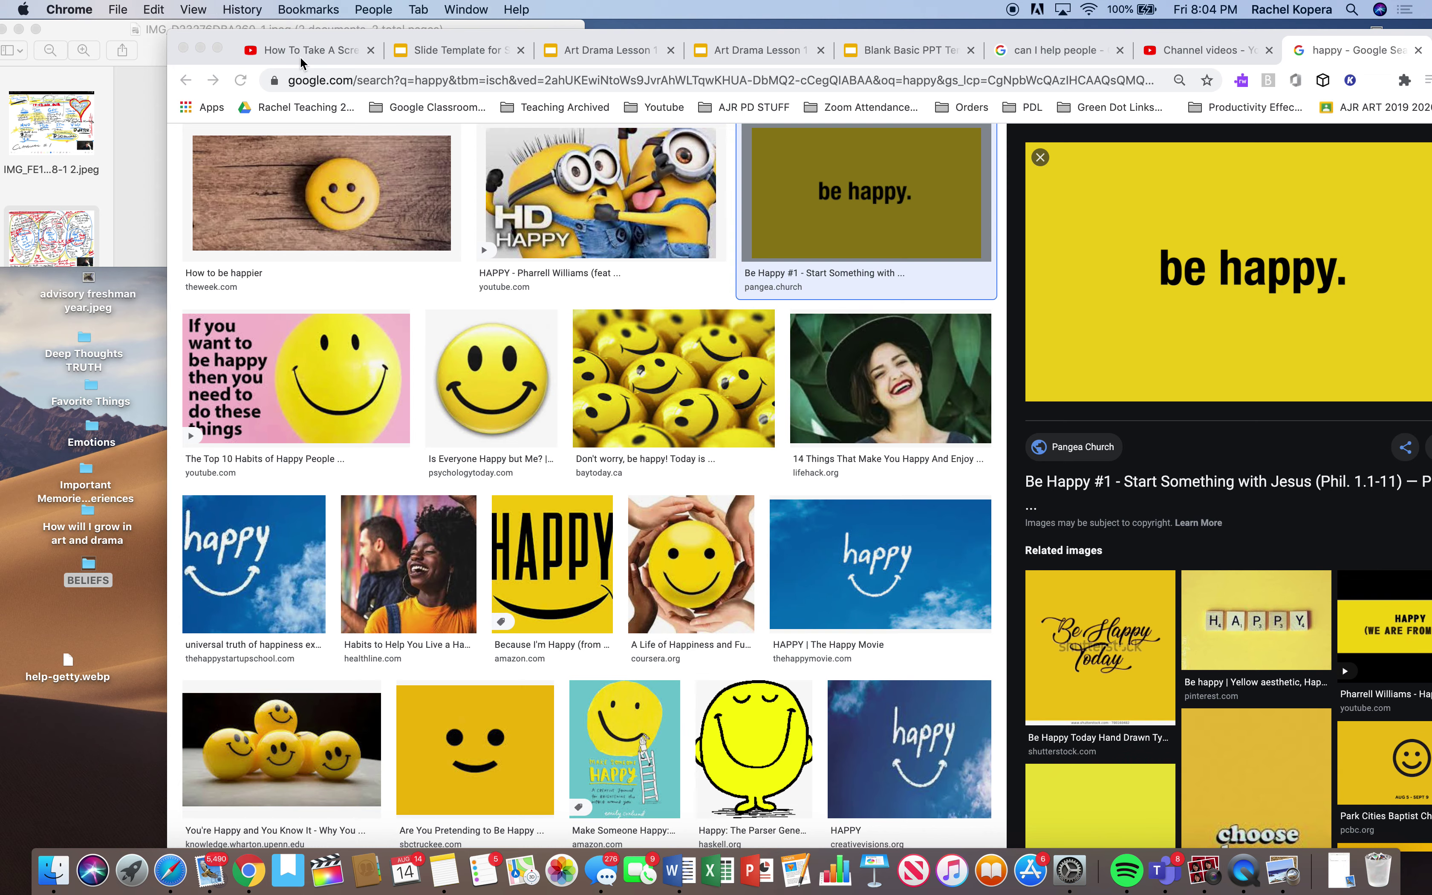
left_click(452, 52)
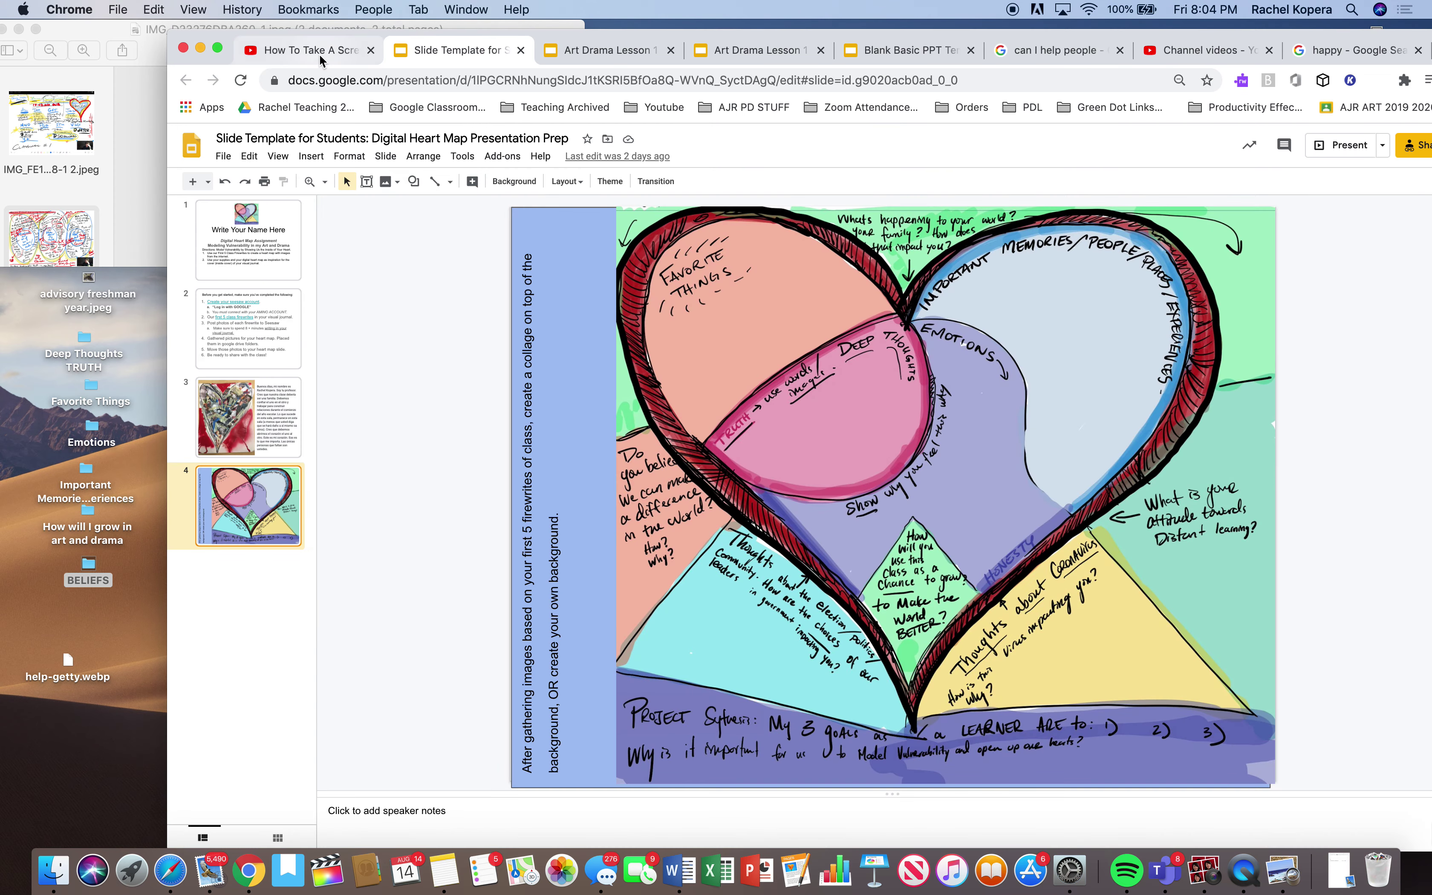
double_click(88, 471)
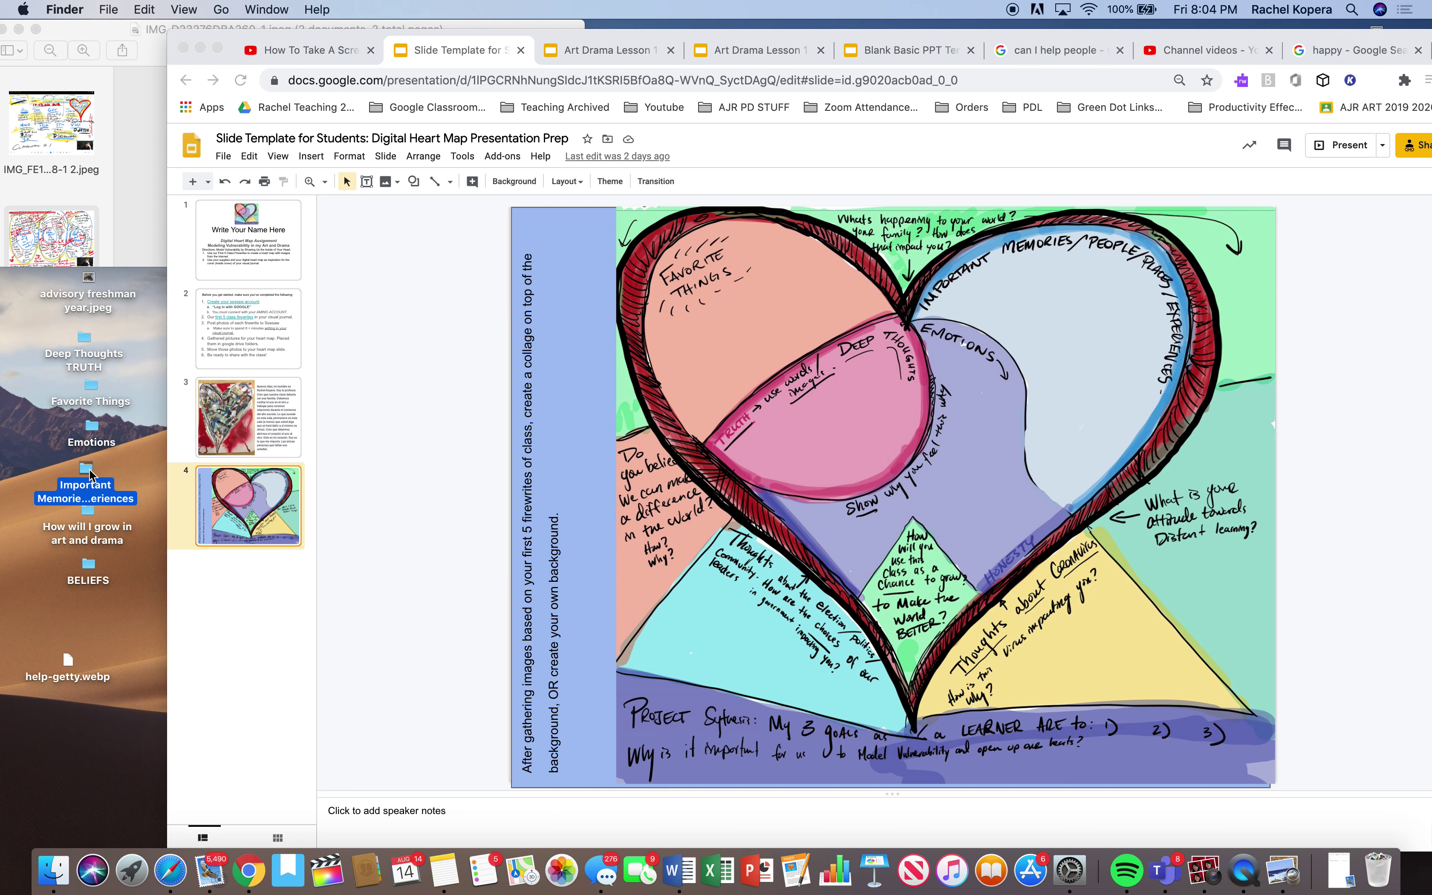
left_click(399, 145)
double_click(99, 429)
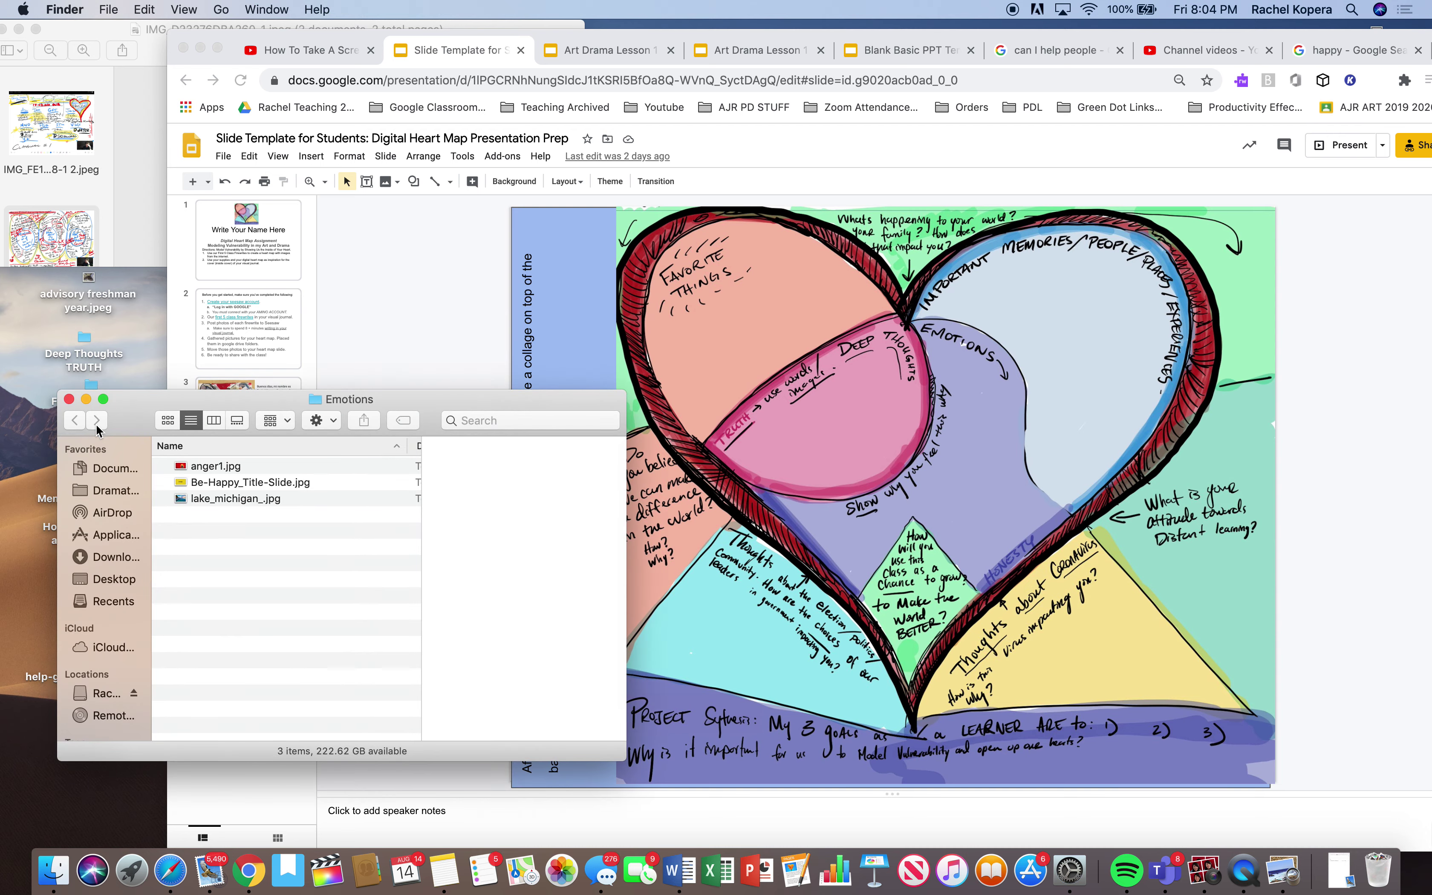
left_click_drag(201, 466, 864, 391)
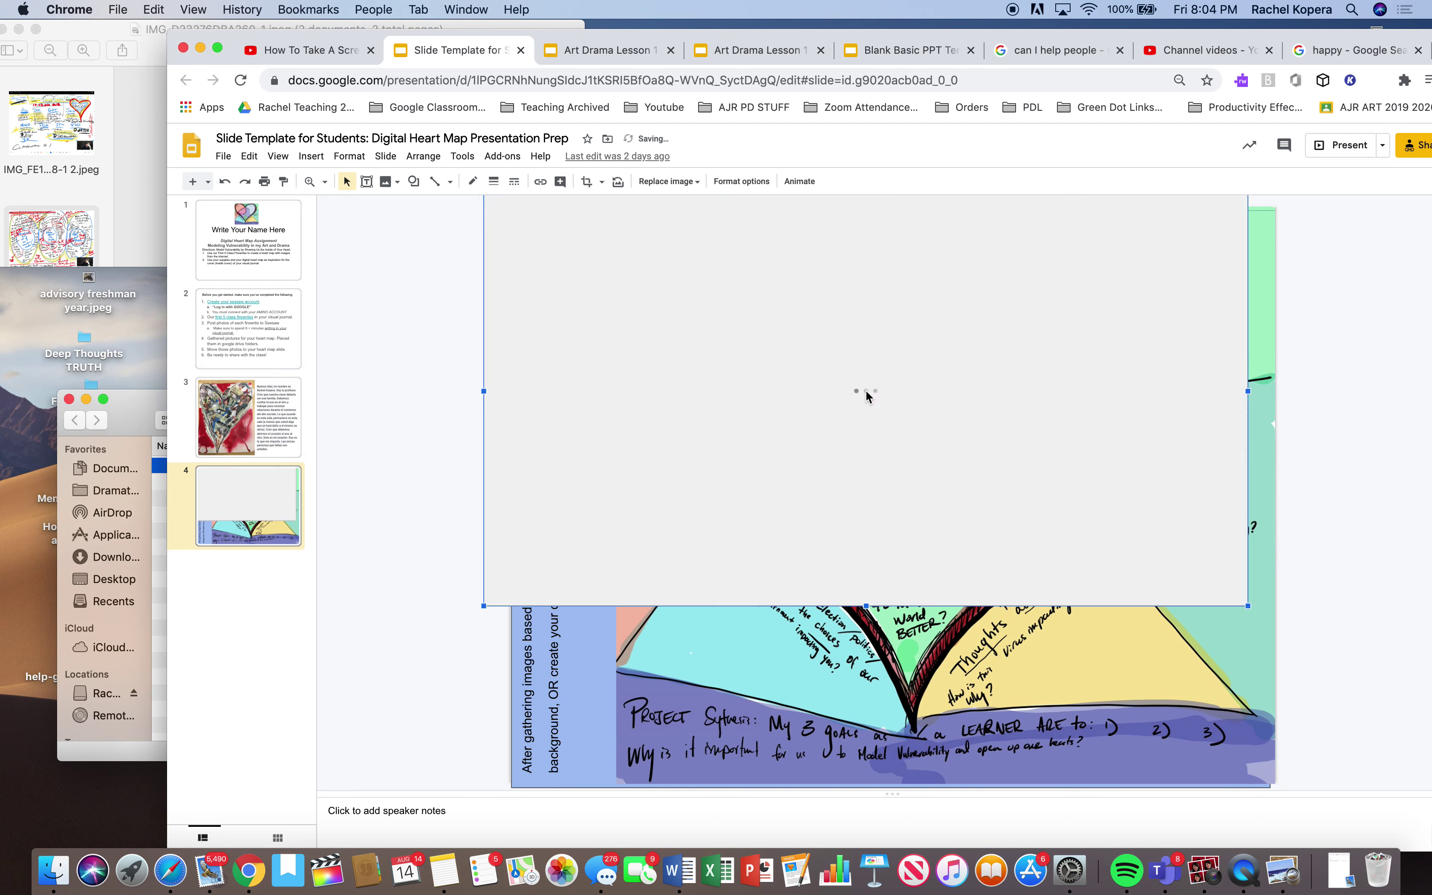
left_click_drag(603, 301, 669, 440)
left_click_drag(550, 335, 973, 575)
left_click_drag(1095, 661, 920, 476)
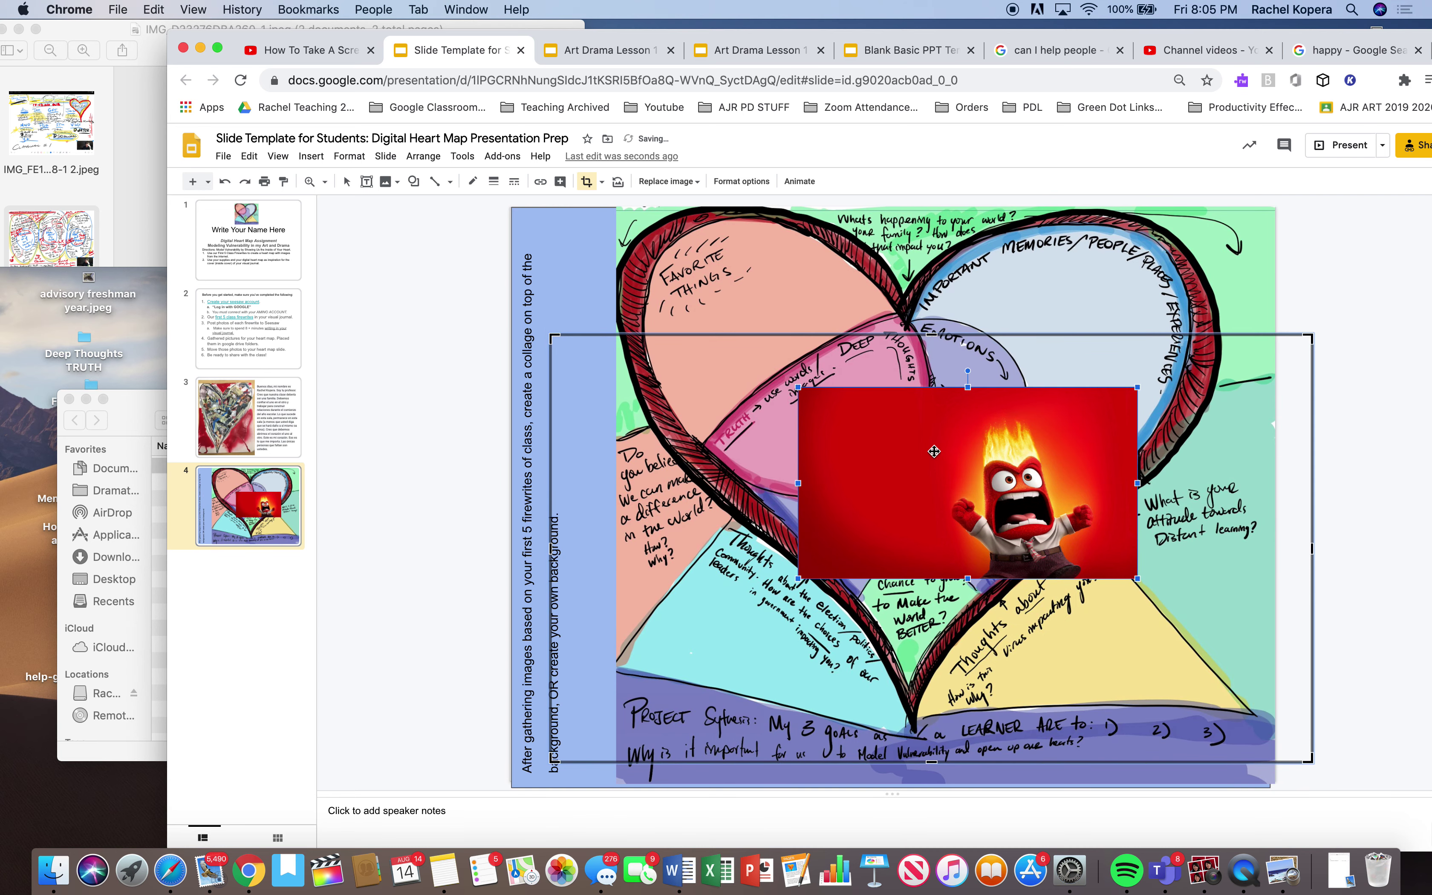
key("BackSpace")
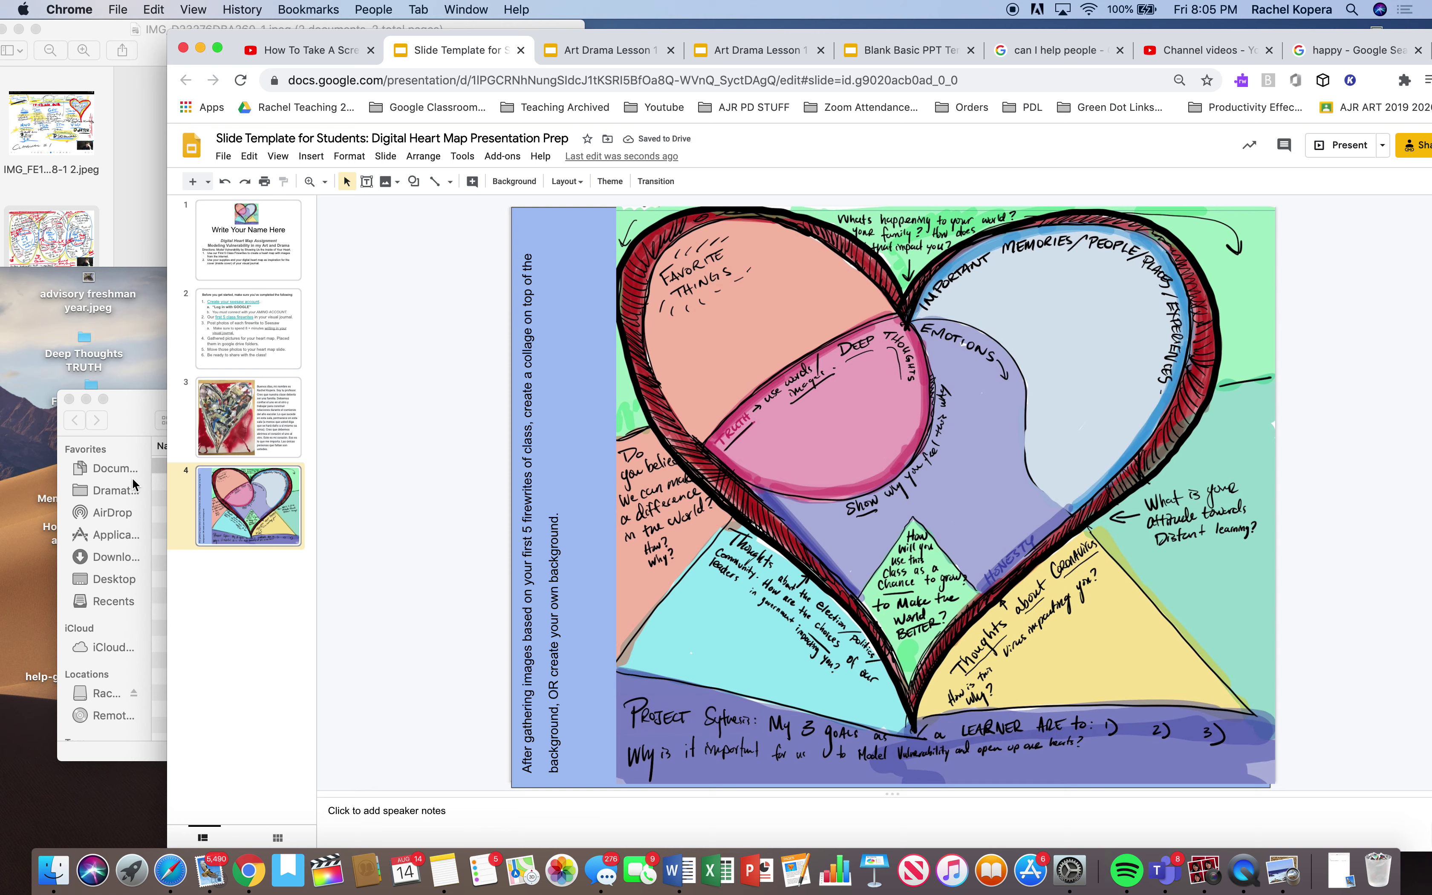
Step: Move the Preview window right and the Emotions window down to uncover the desktop folders
left_click(274, 52)
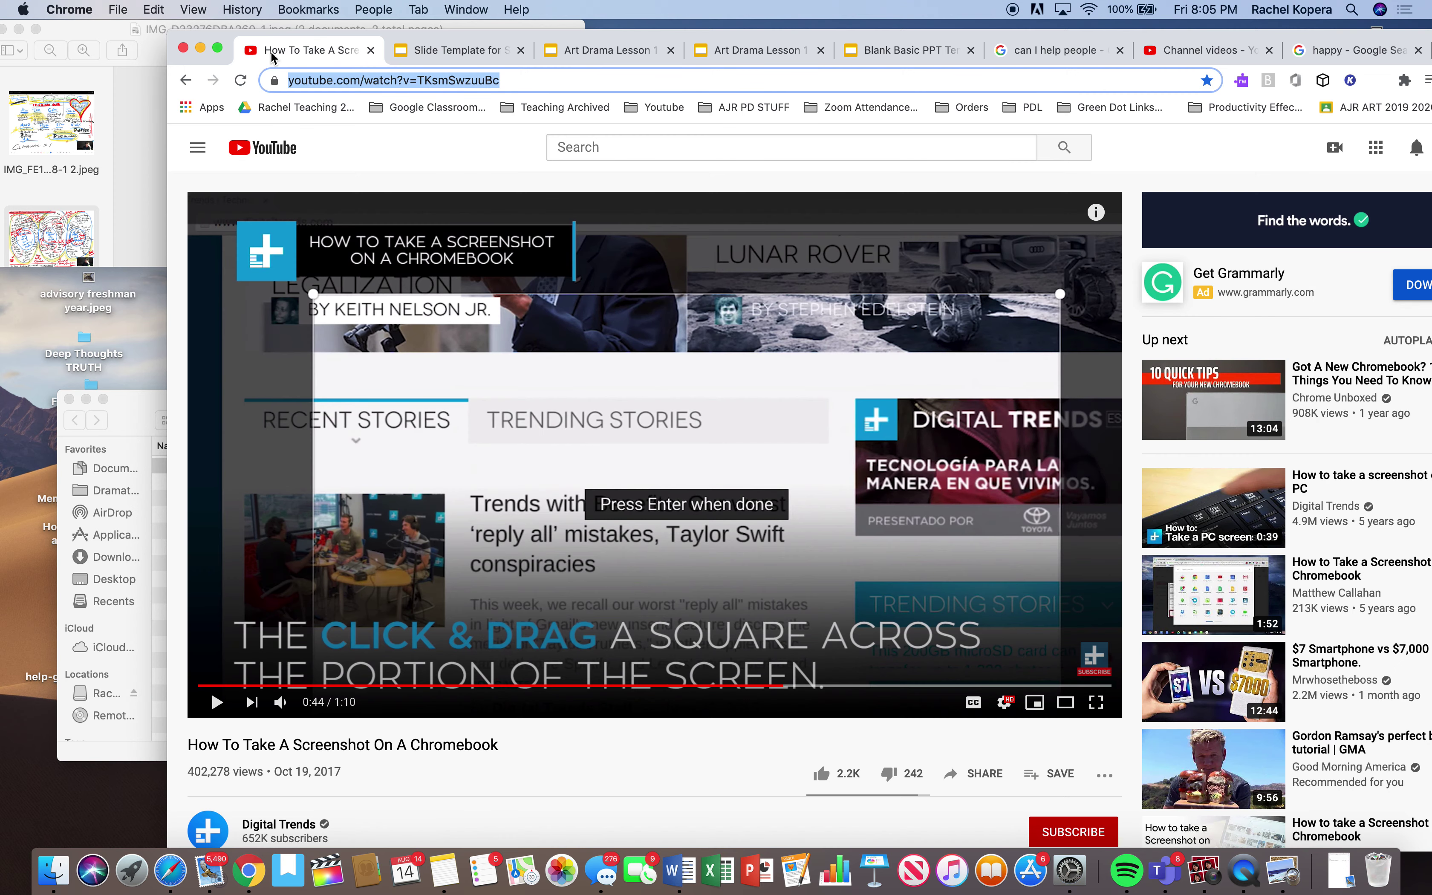
left_click(183, 28)
left_click_drag(183, 28, 456, 28)
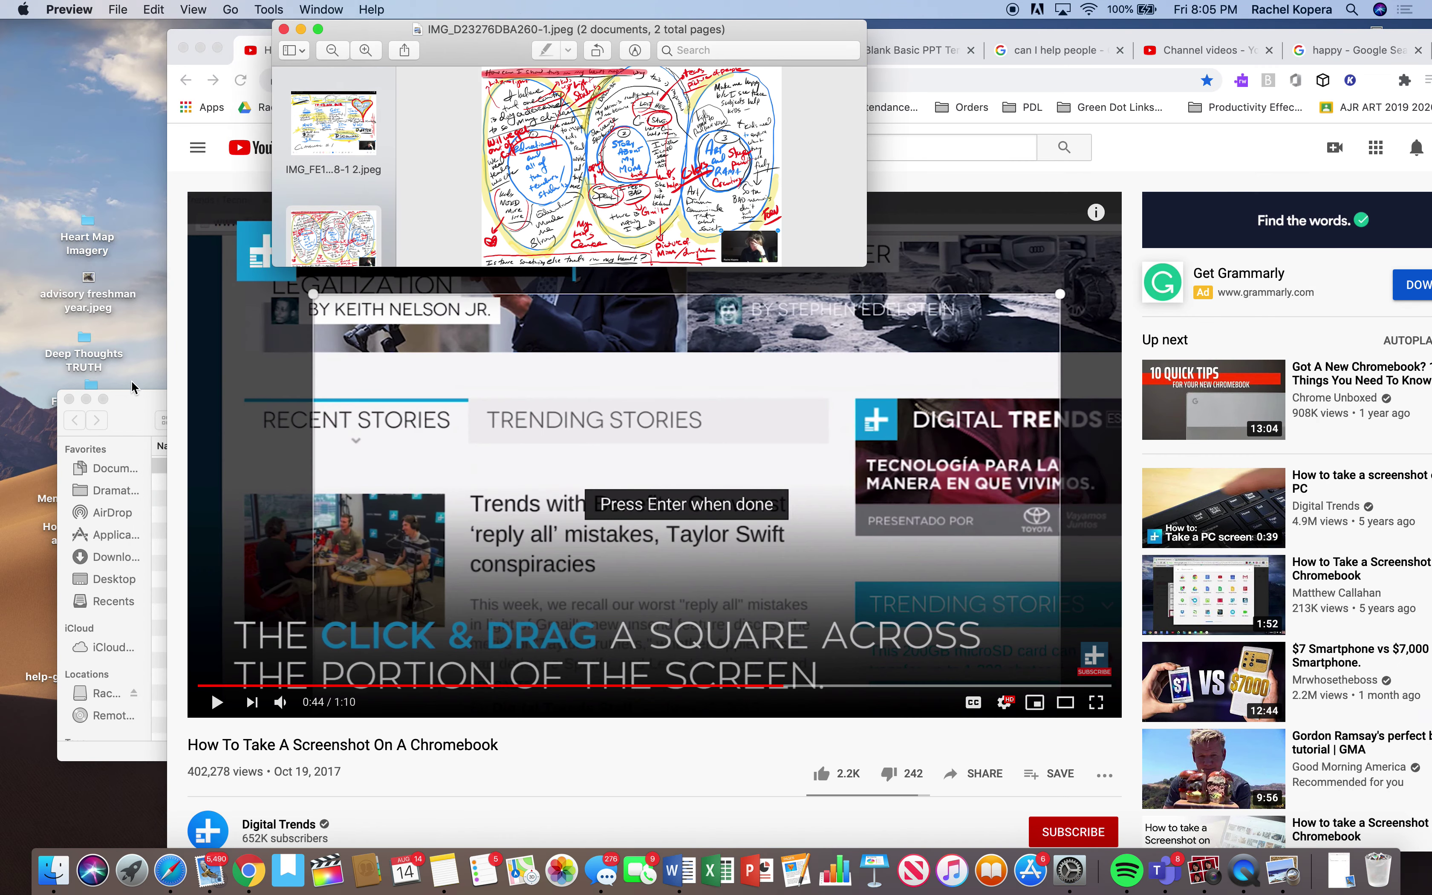
left_click_drag(123, 408, 123, 653)
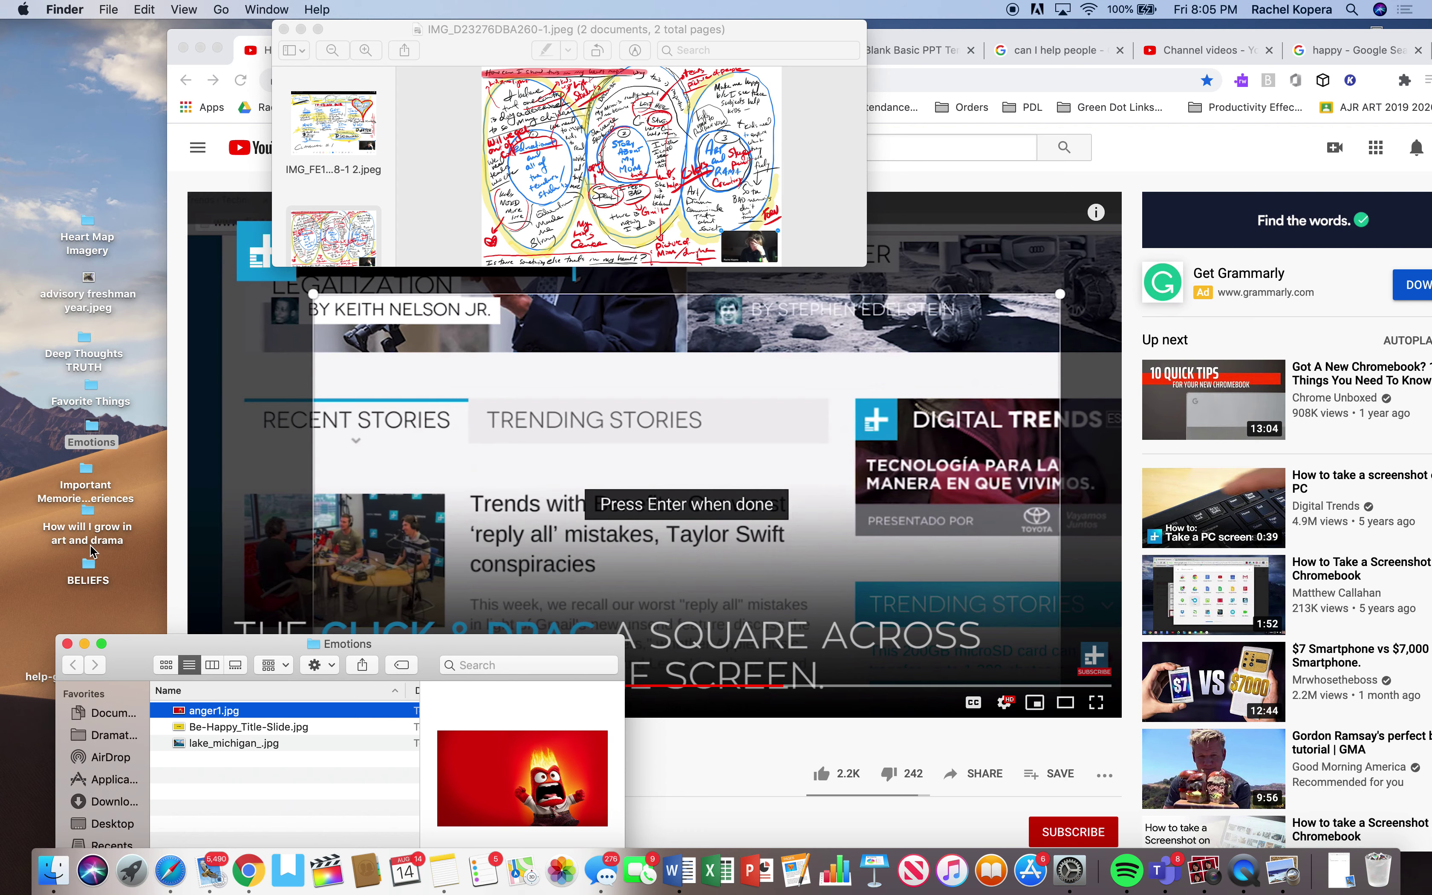
Step: Quick Look the Heart Map Imagery folder, then close Preview and return to the slide template
left_click(80, 360)
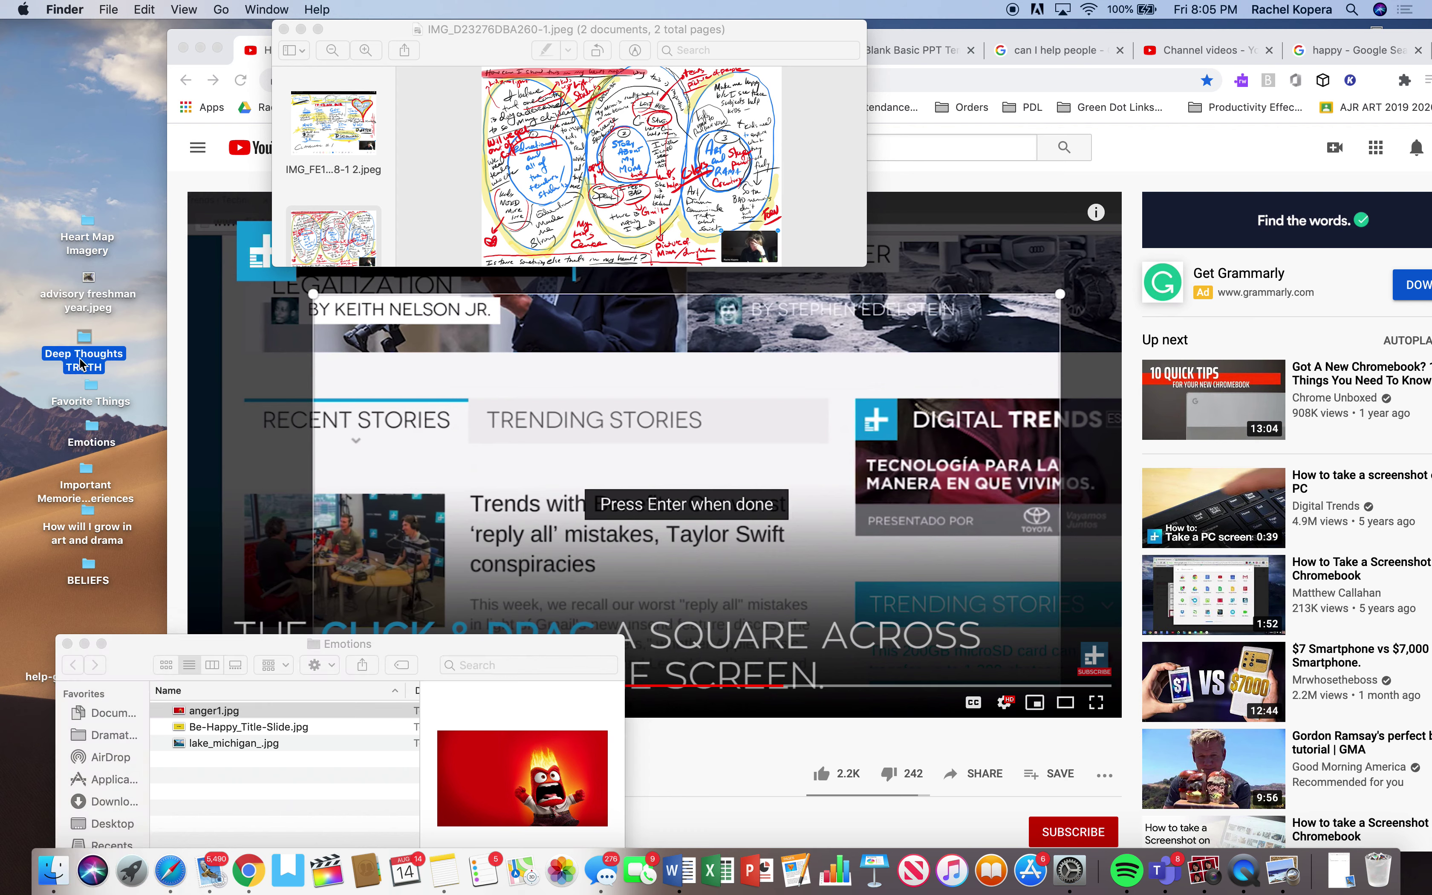
left_click_drag(82, 364, 91, 357)
left_click(84, 241)
key("space")
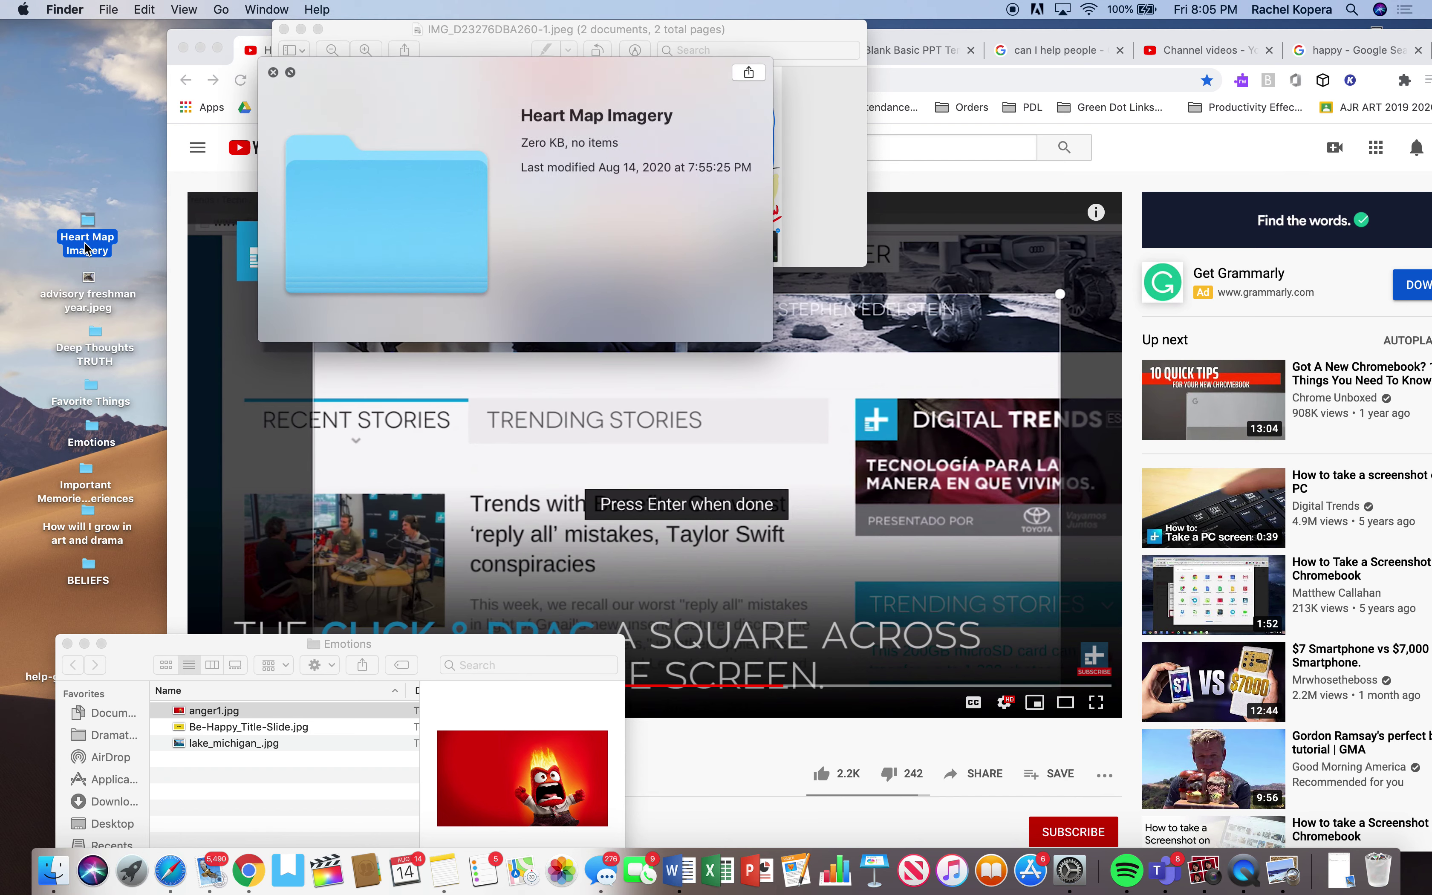
key("space")
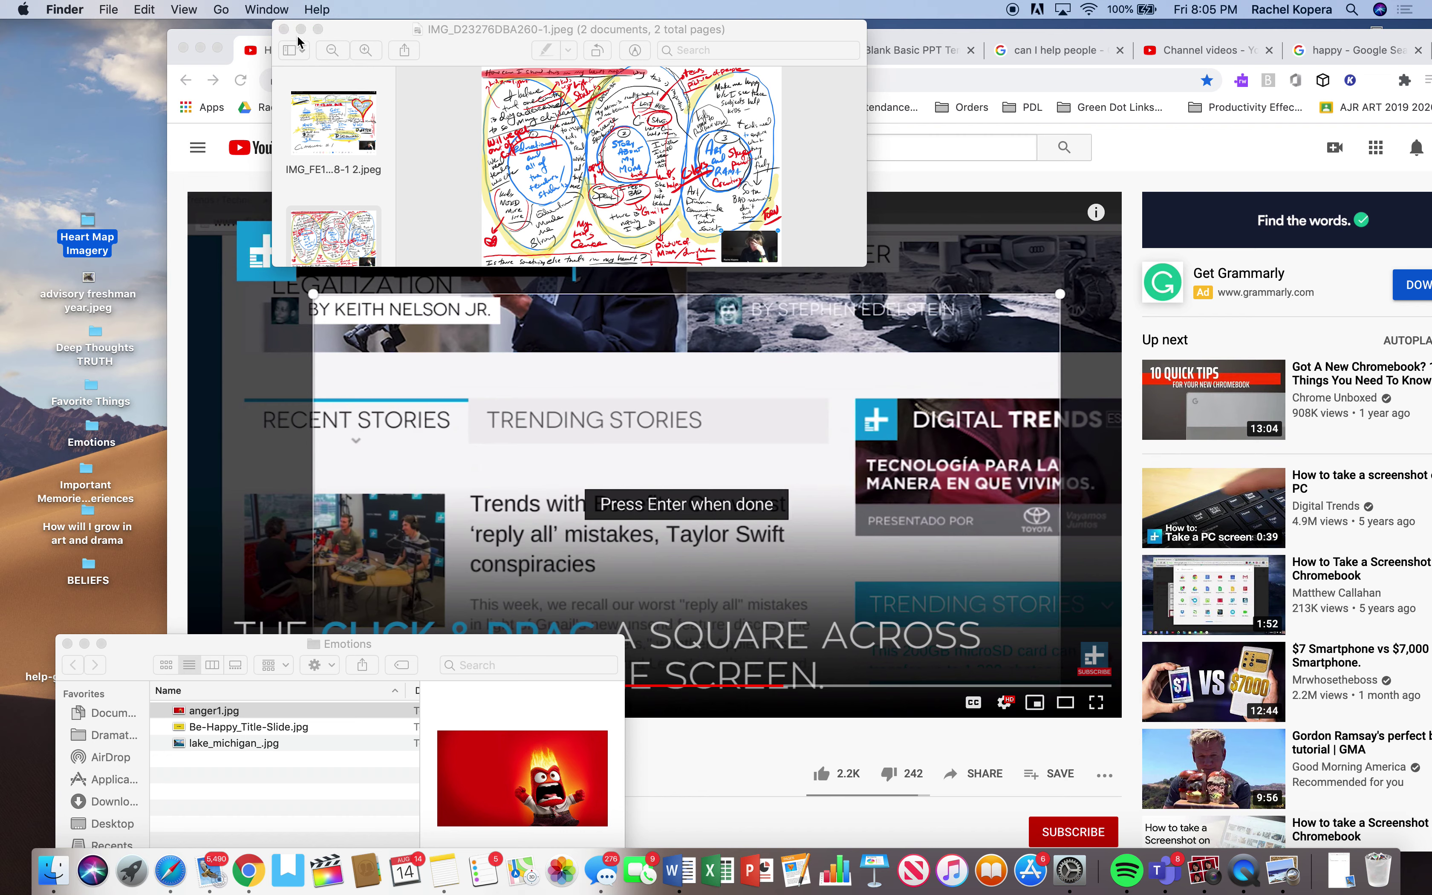
left_click(284, 29)
left_click(474, 53)
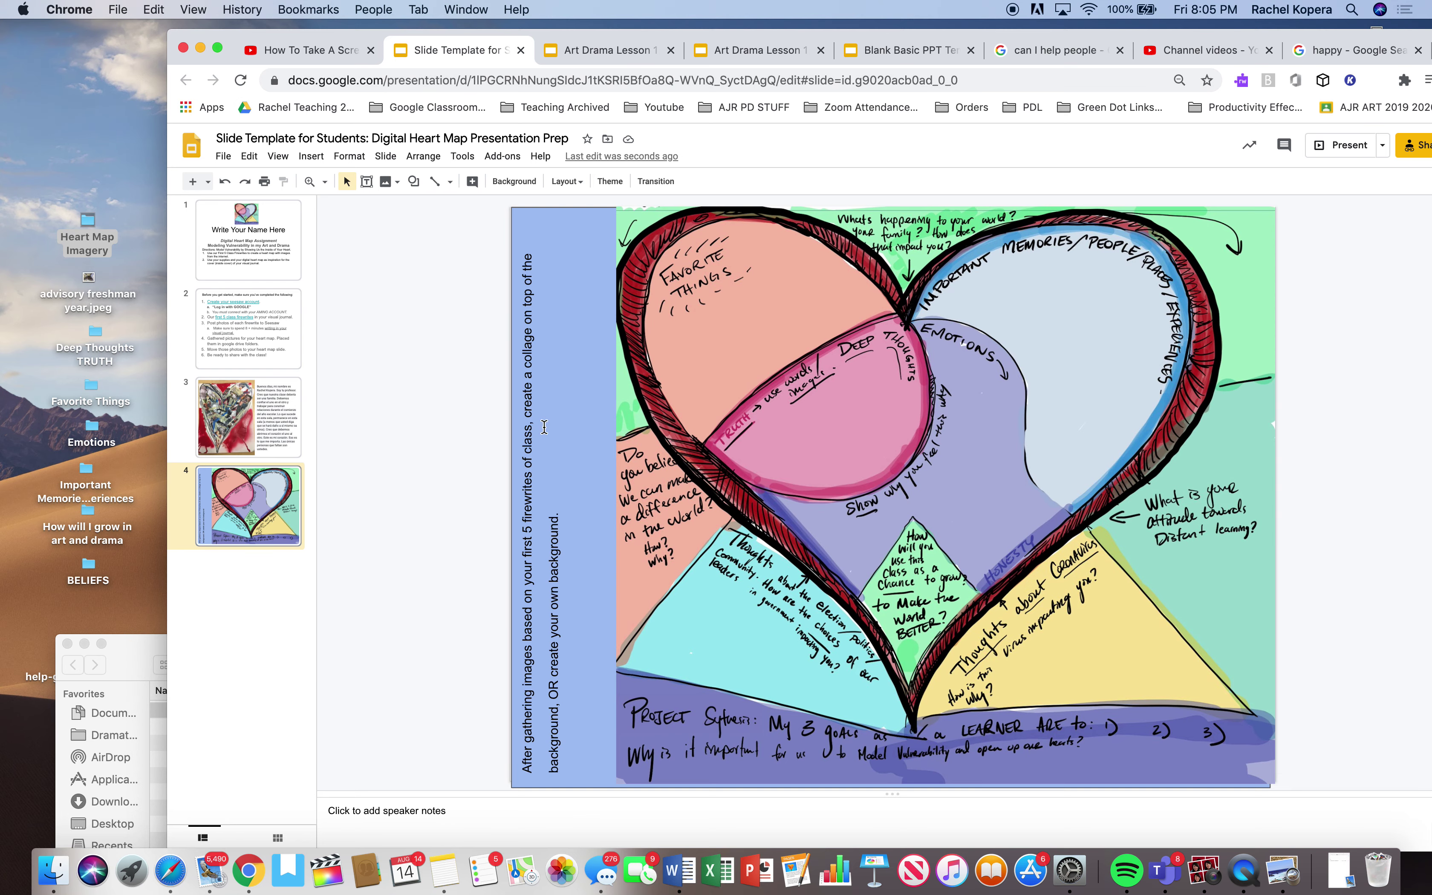
Step: Open the 2020 2021 teaching folder in Drive and add a new folder named 'New FOLDER'
left_click(598, 52)
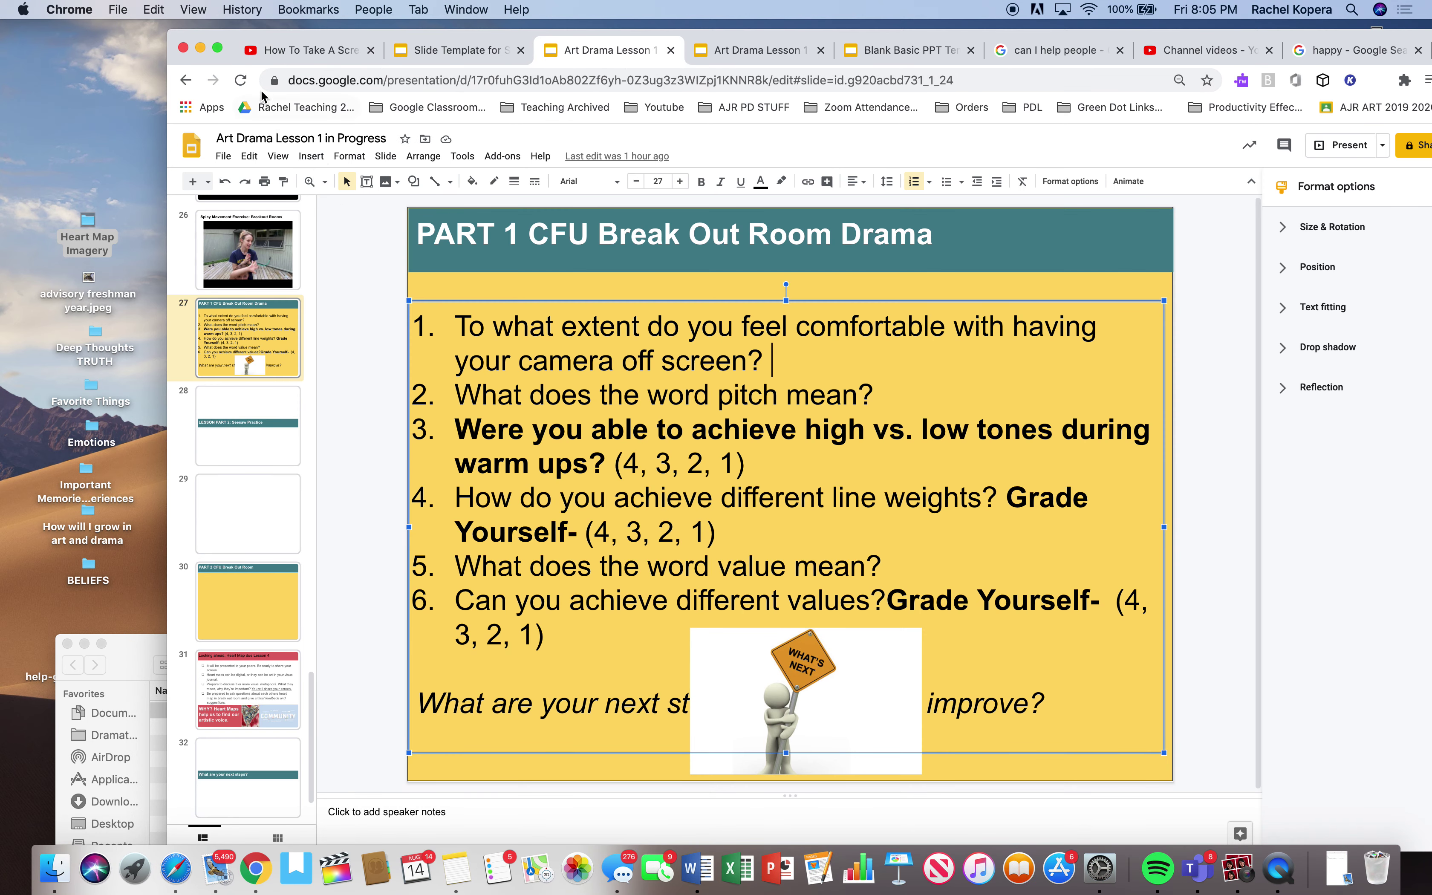
left_click(294, 107)
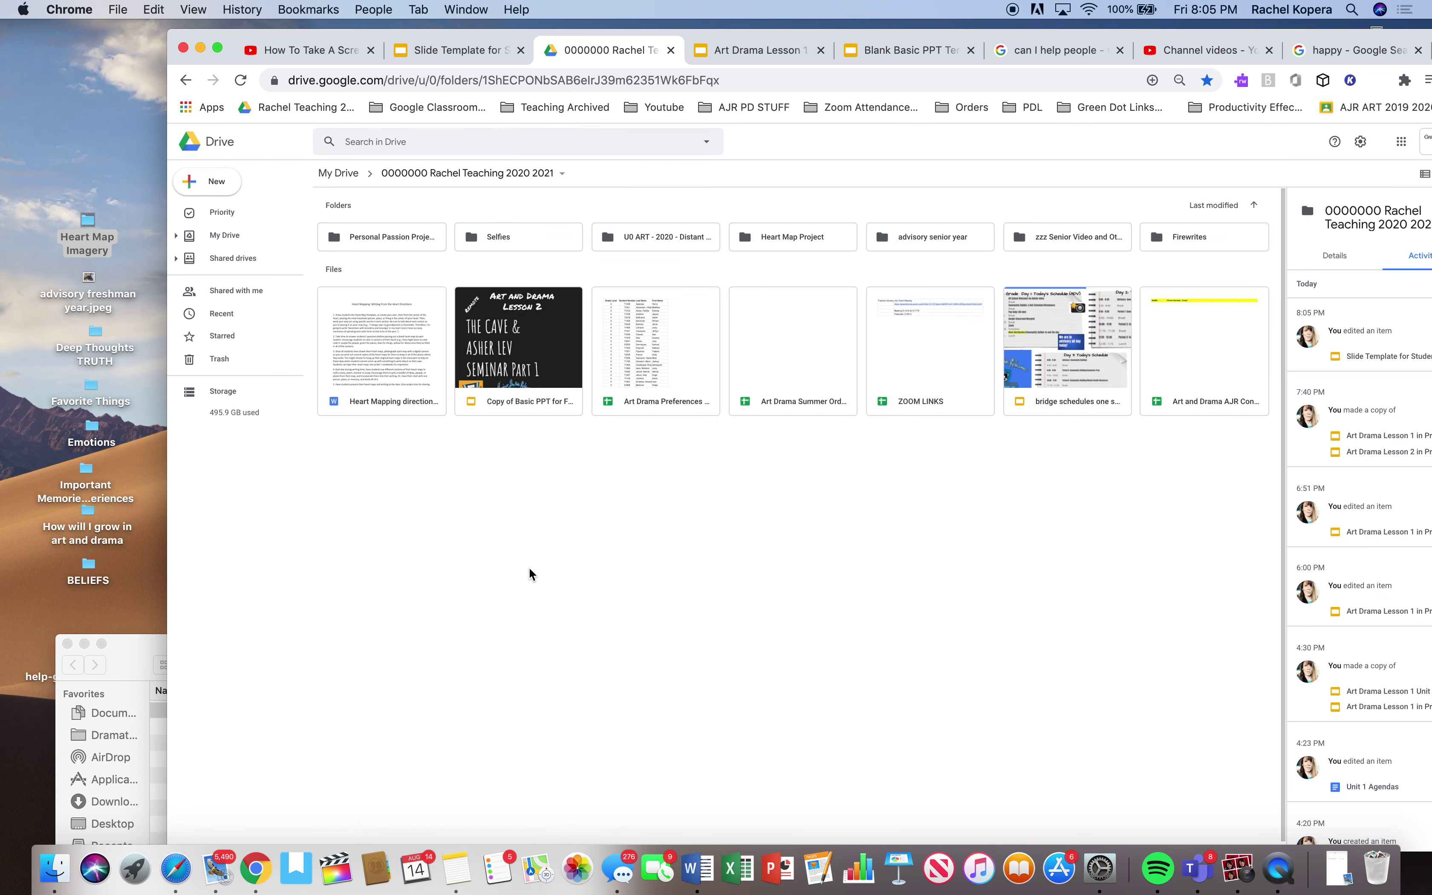
scroll(530, 573, "up", 5)
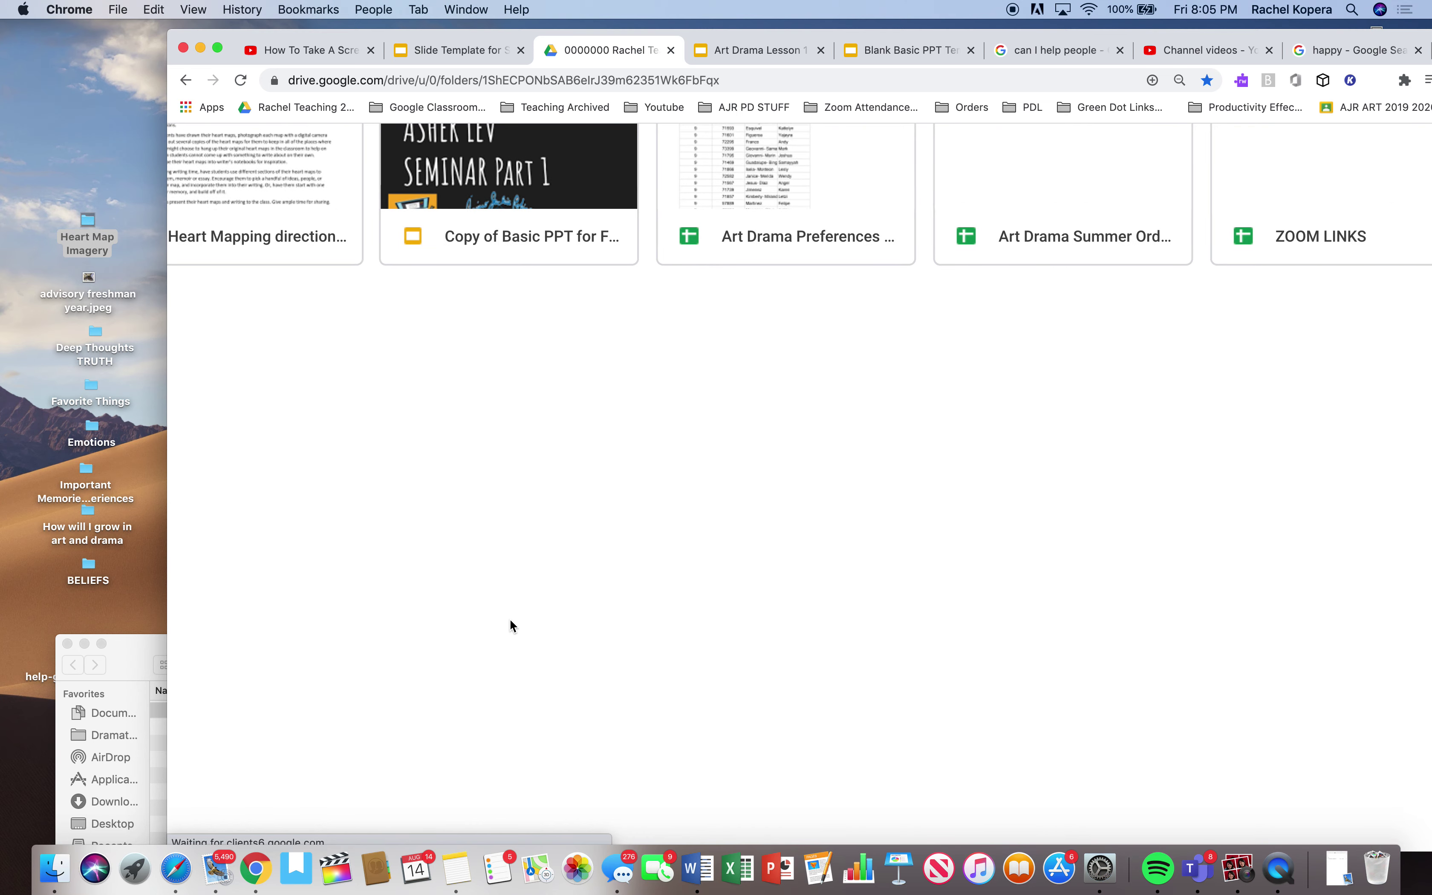
scroll(497, 657, "down", 2)
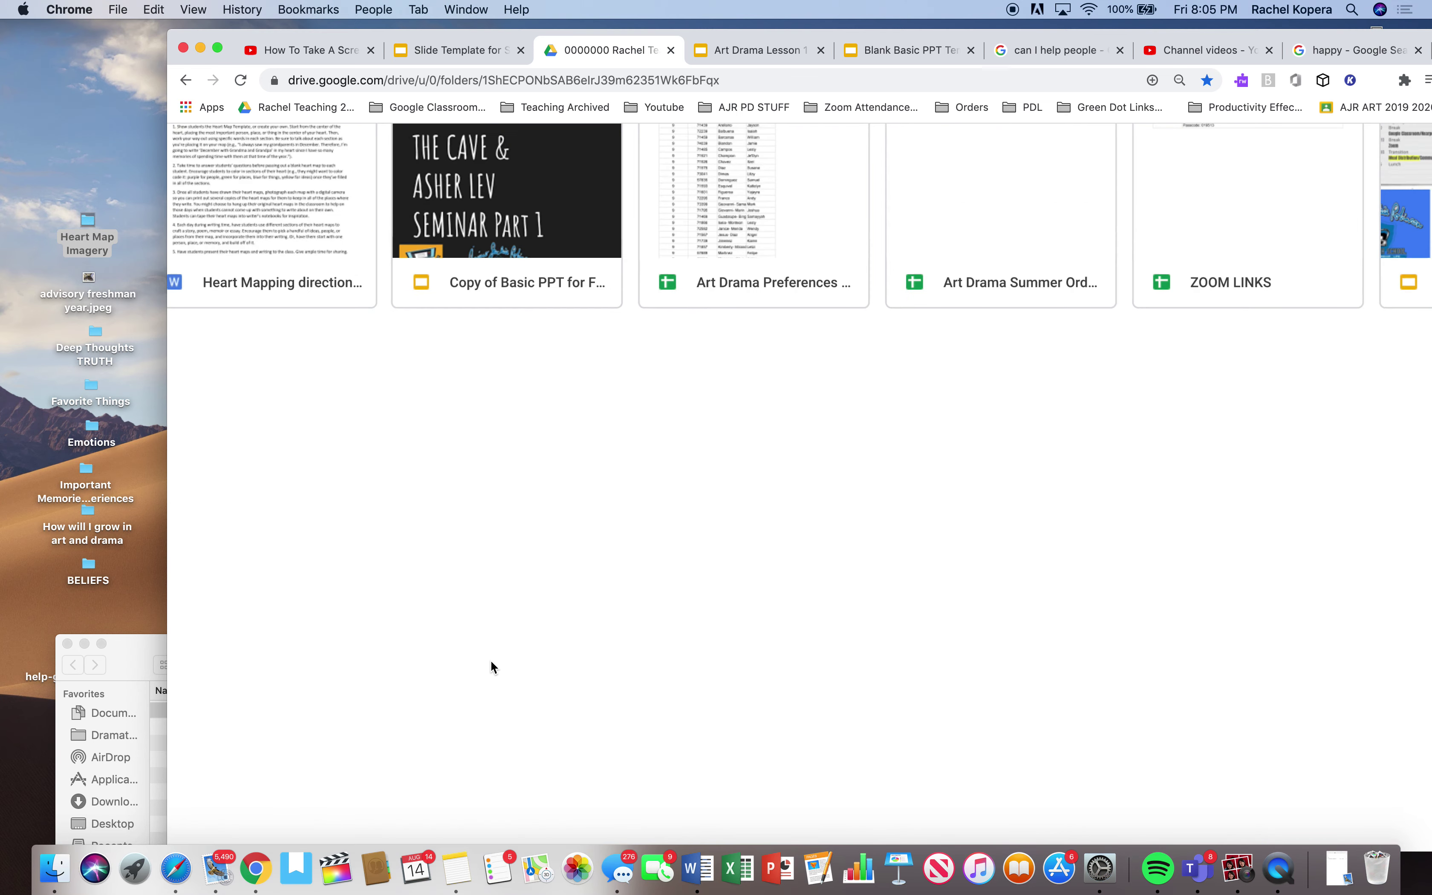
right_click(496, 544)
left_click(556, 574)
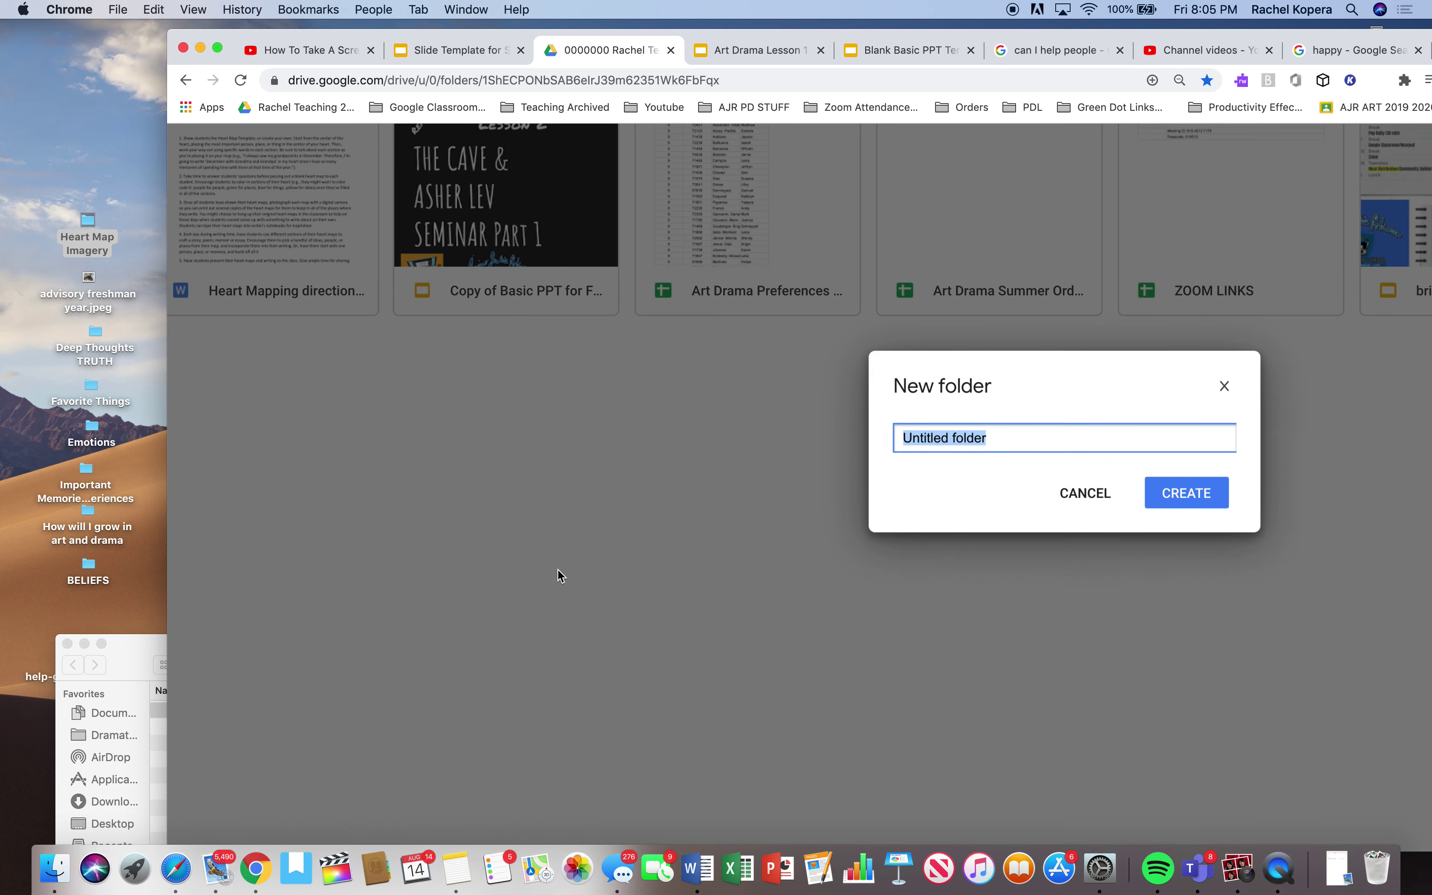
type("New")
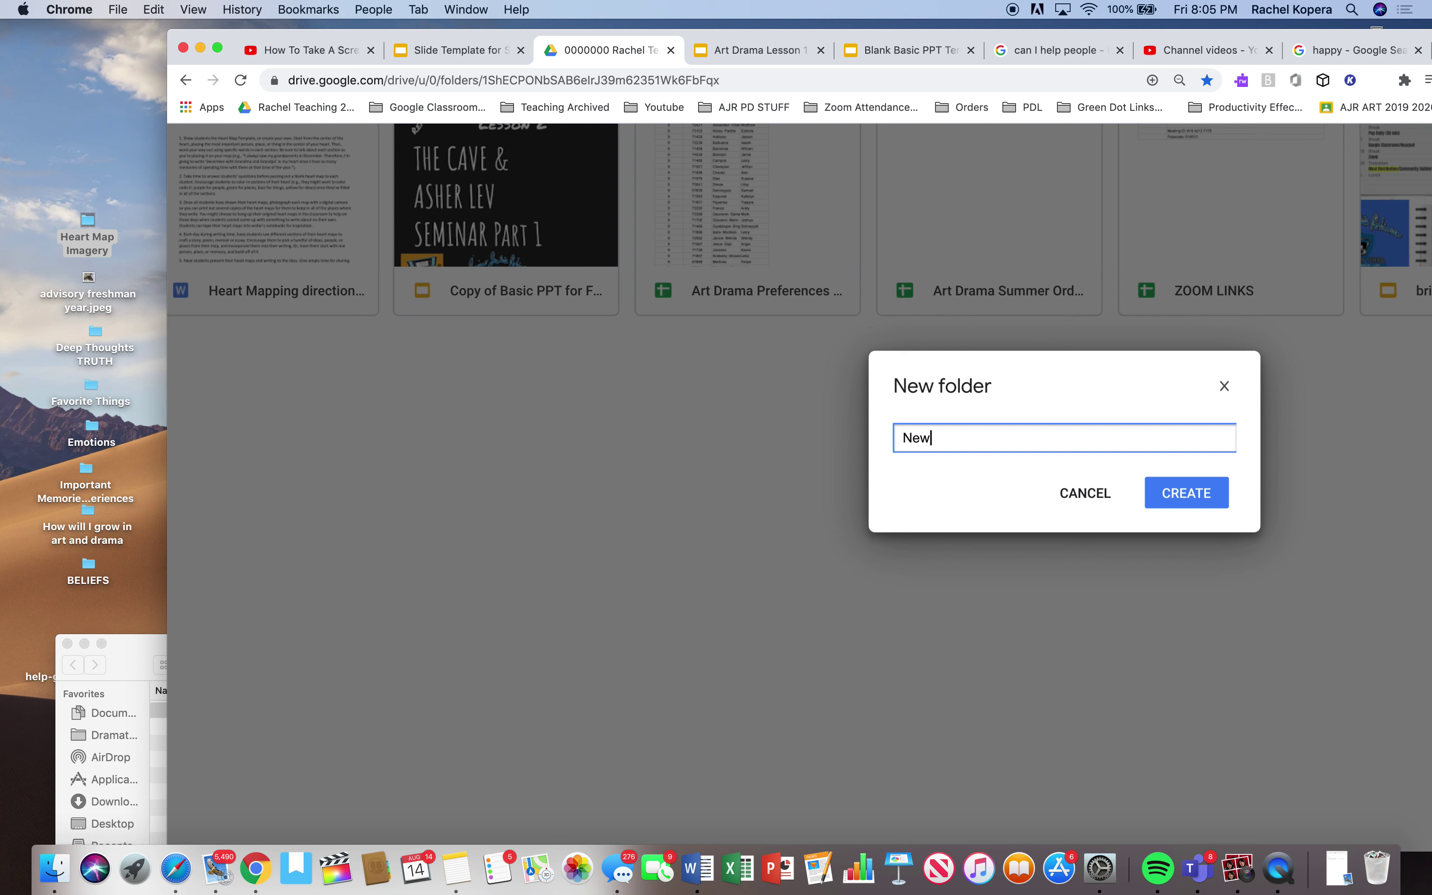
type(" FOLDER")
left_click(1193, 492)
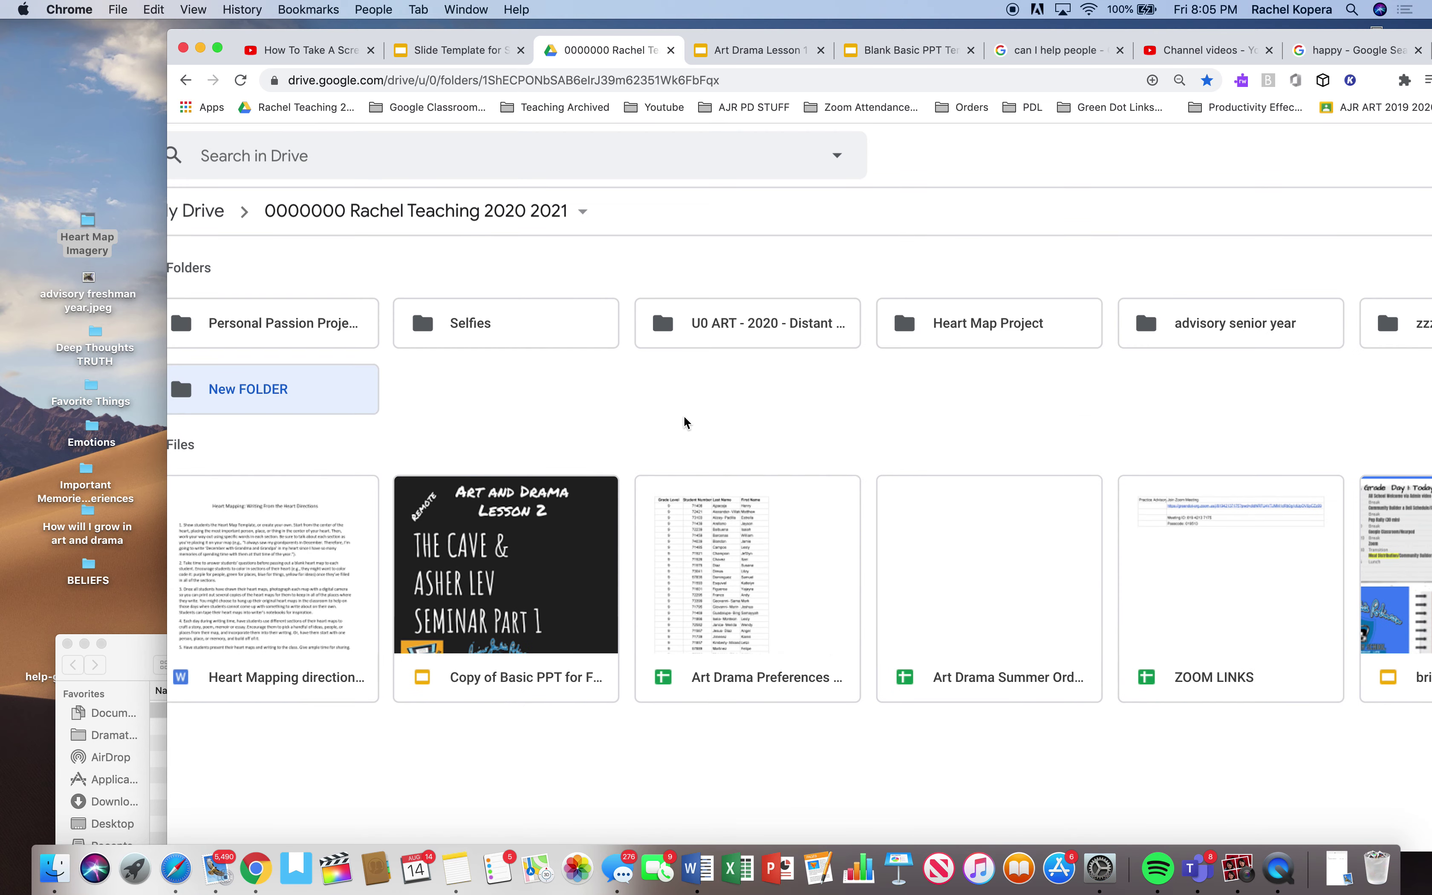
left_click_drag(513, 42, 602, 42)
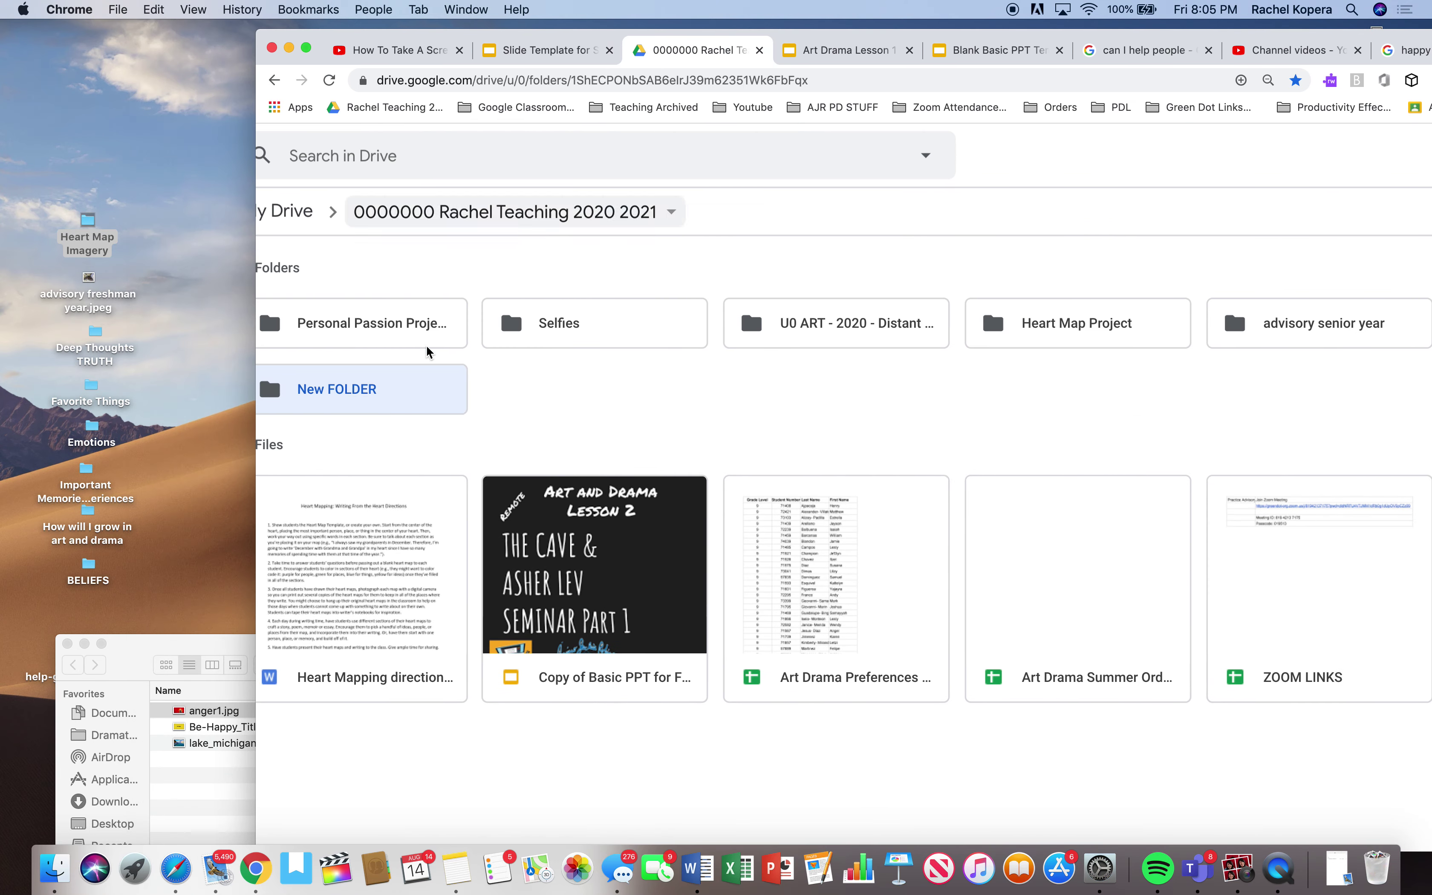
Step: Drag the class photo and heart map folders from the desktop into New FOLDER, then open Deep Thoughts TRUTH
double_click(369, 396)
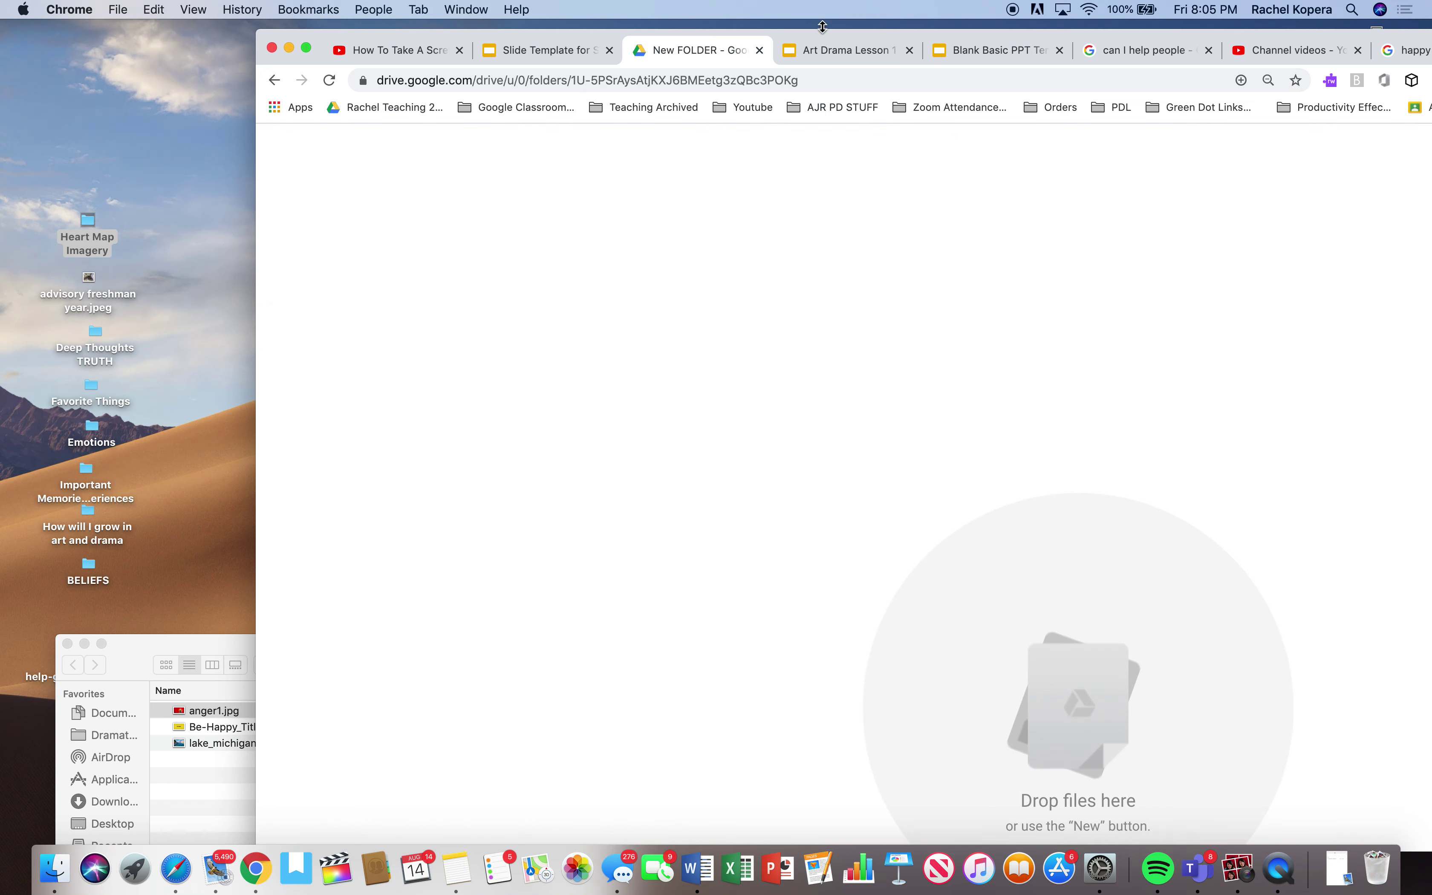
double_click(823, 26)
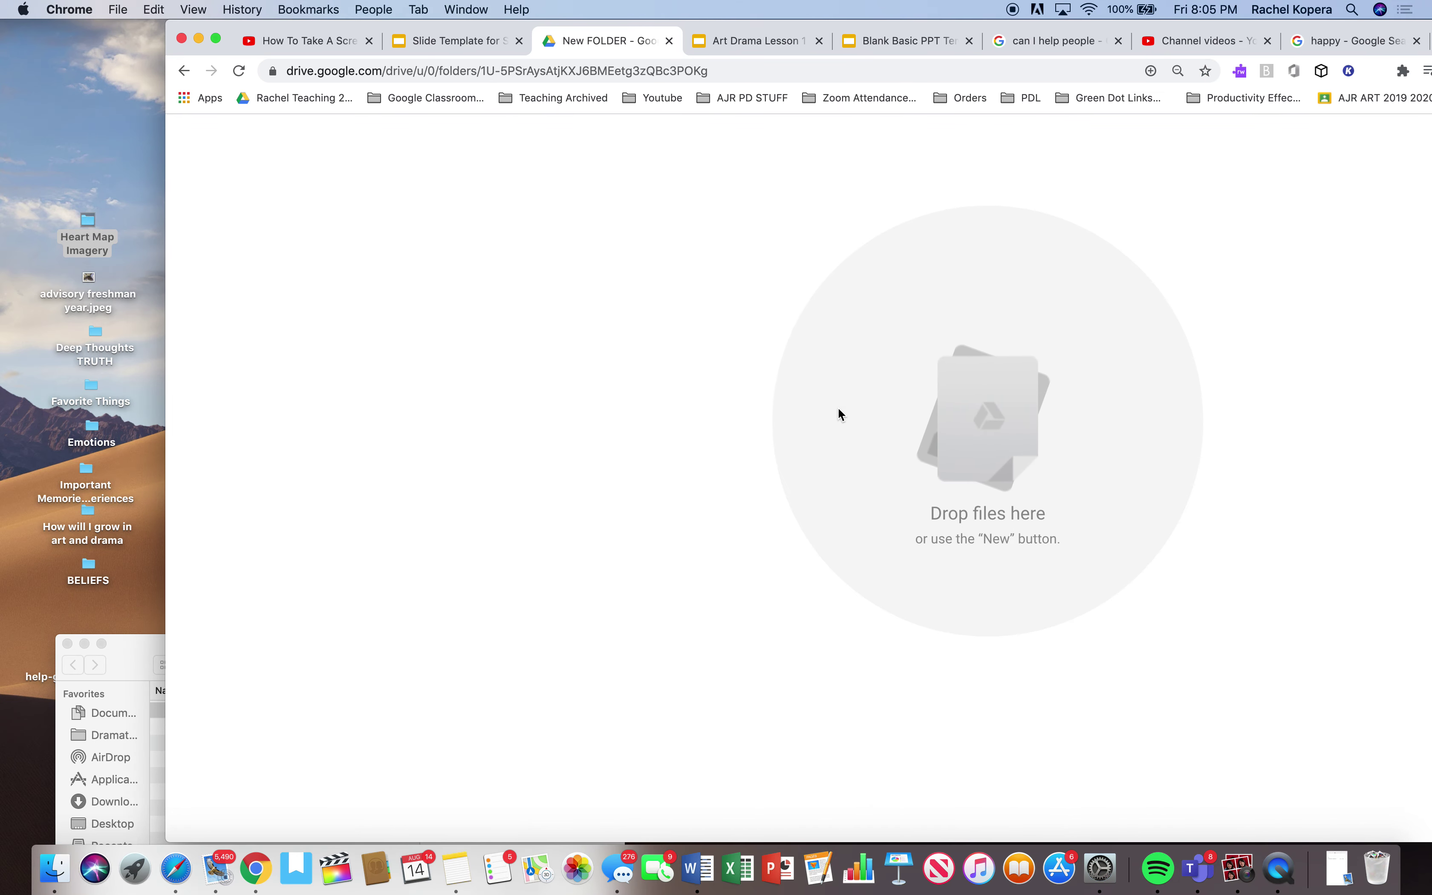
left_click_drag(75, 121, 996, 490)
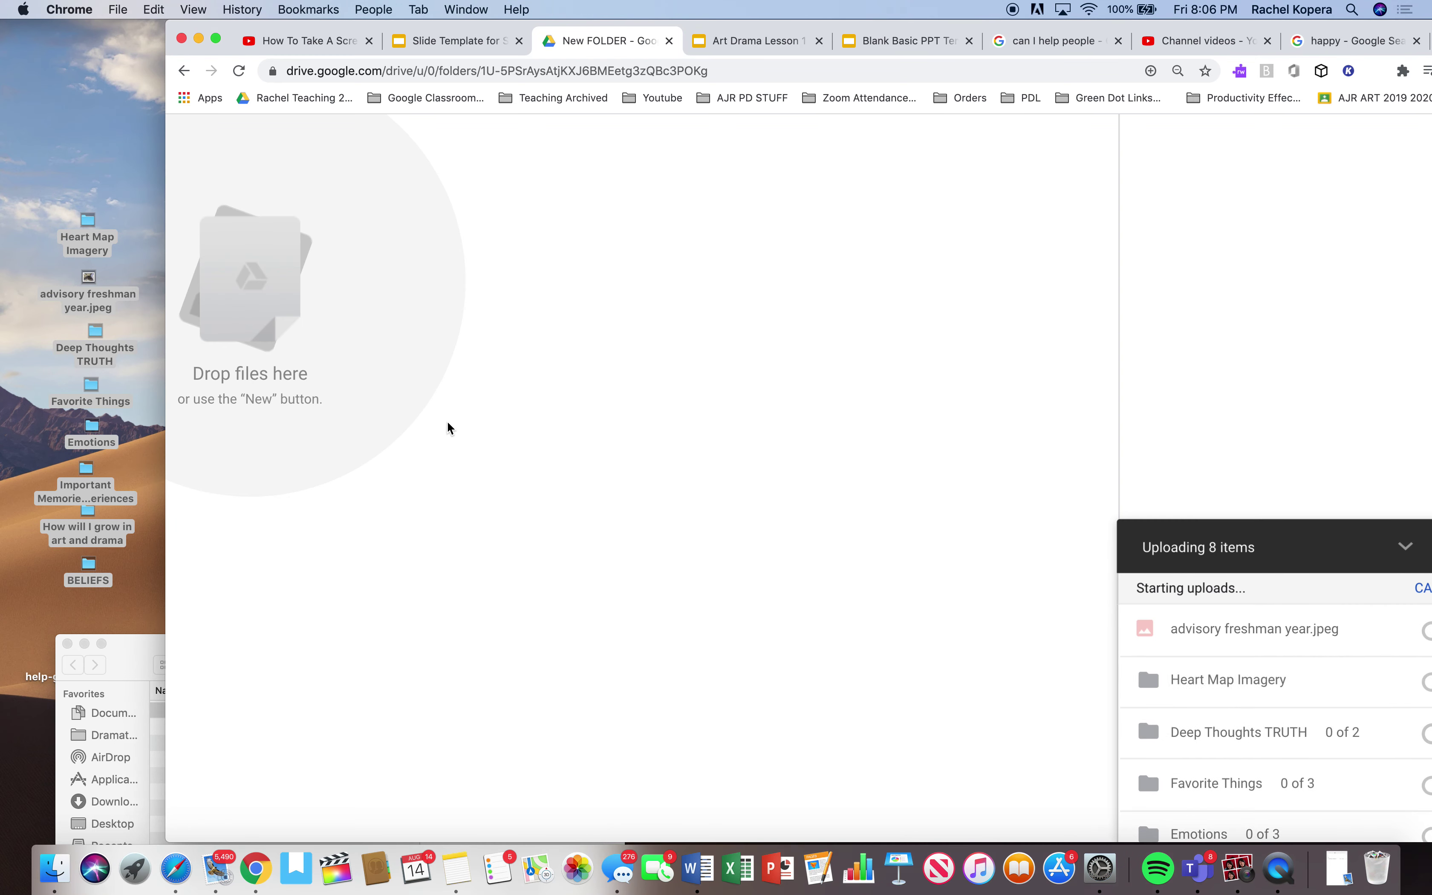
left_click(54, 154)
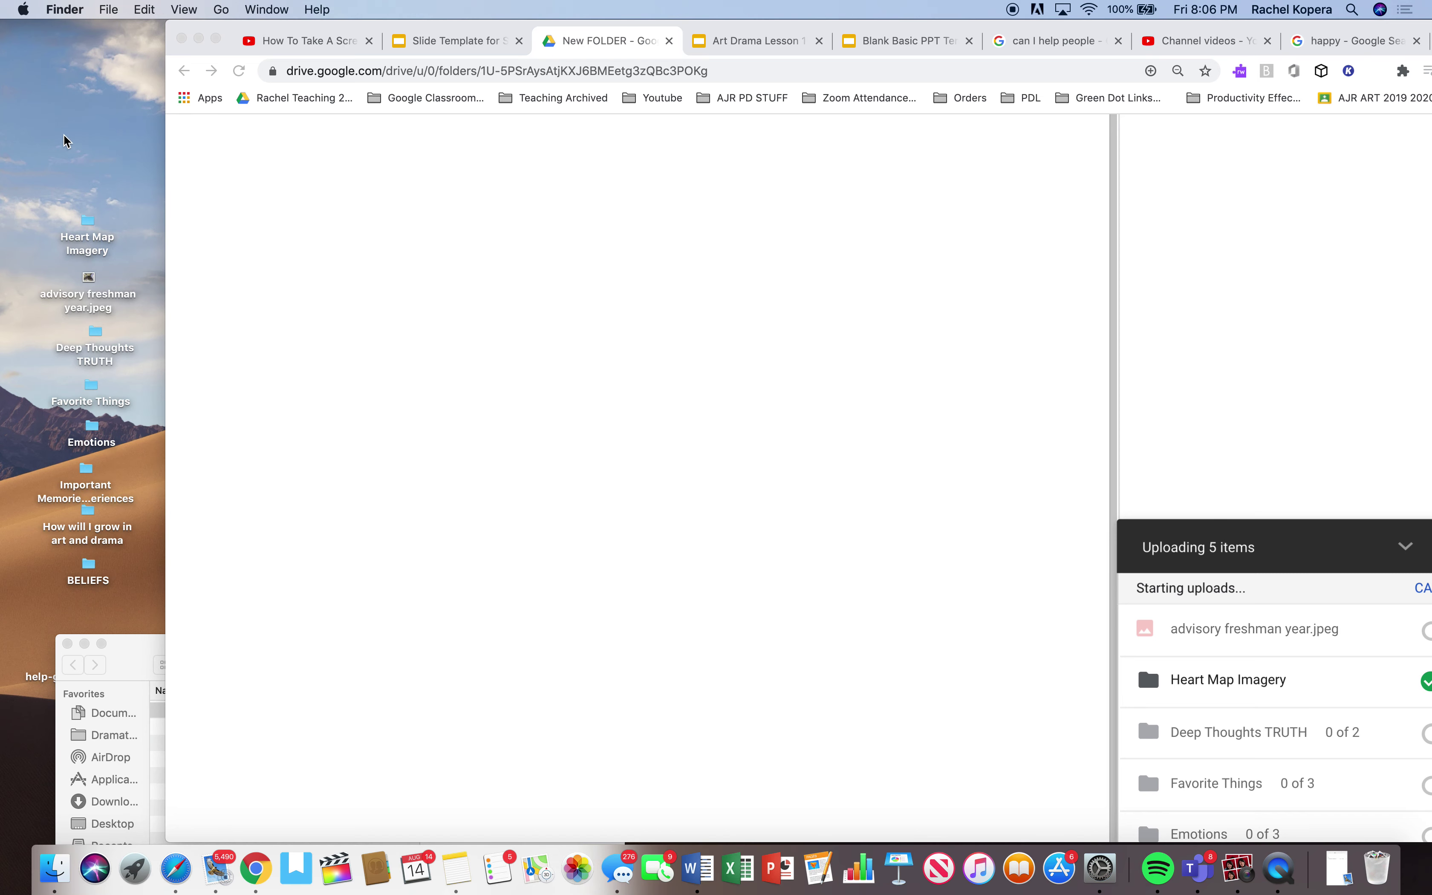
left_click_drag(61, 106, 87, 602)
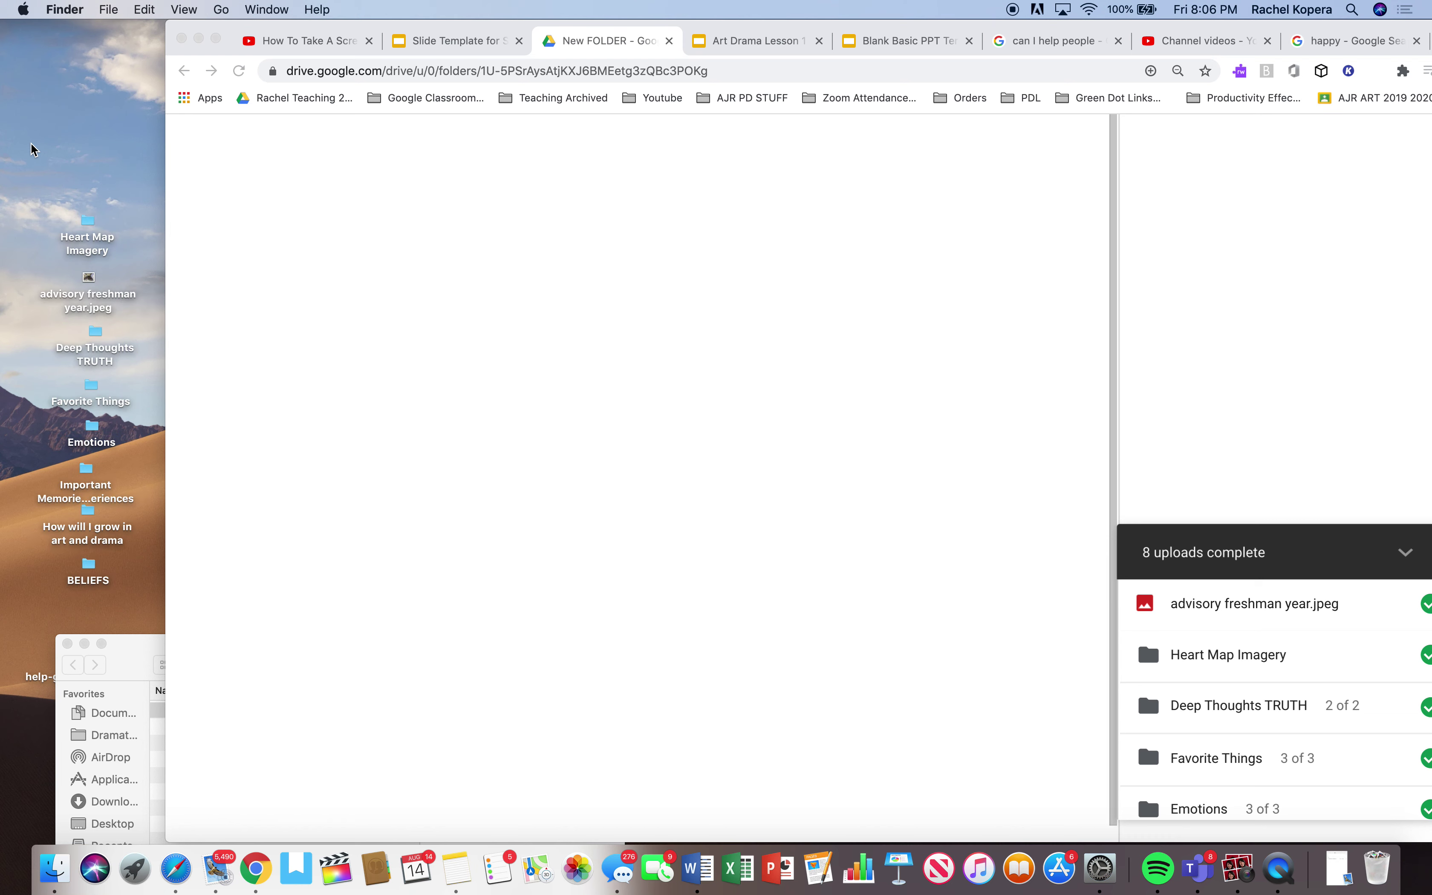
left_click_drag(23, 130, 108, 589)
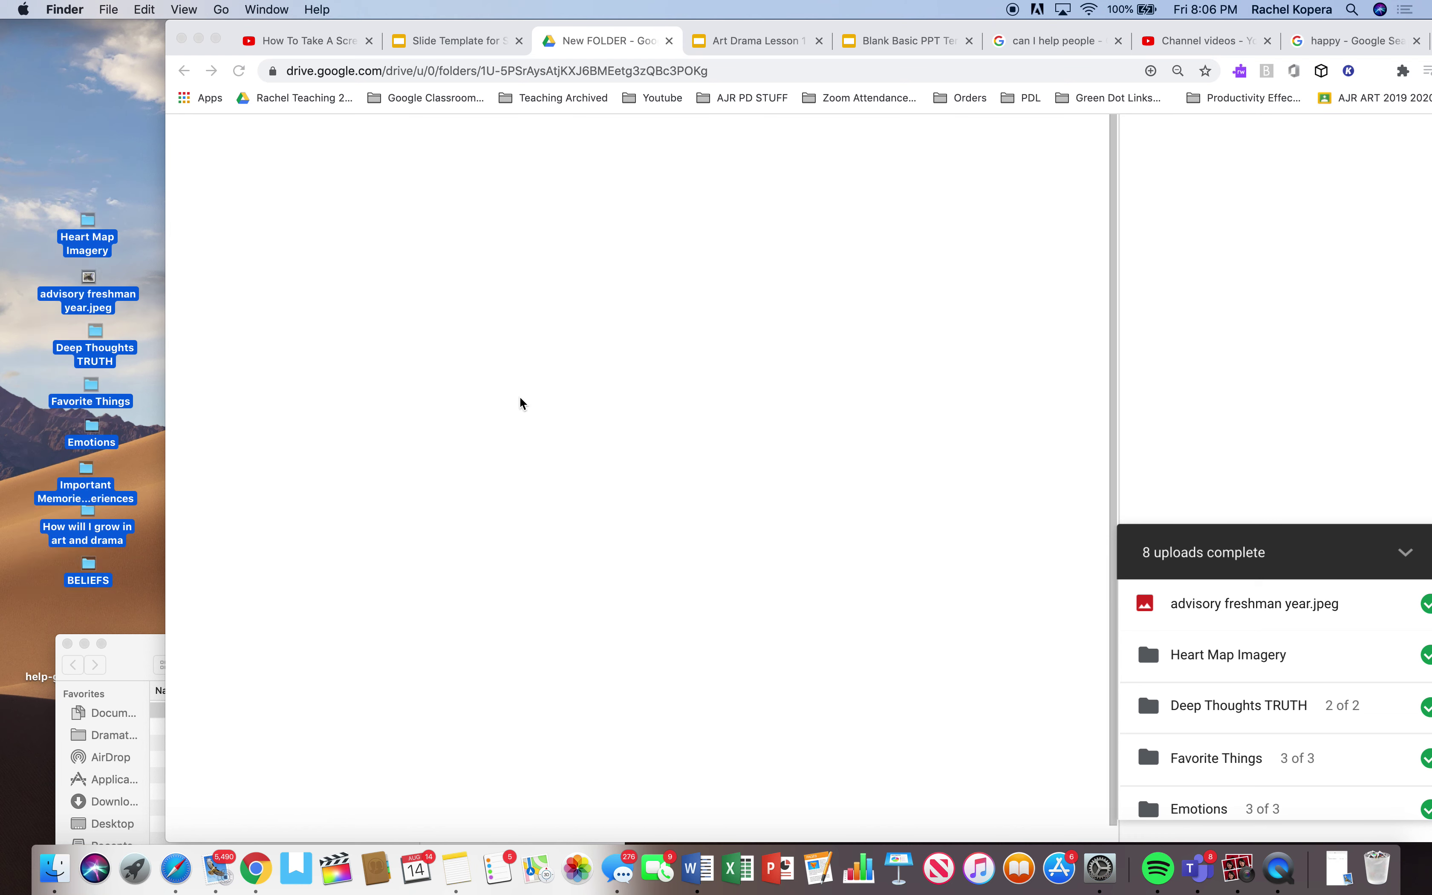
left_click(529, 438)
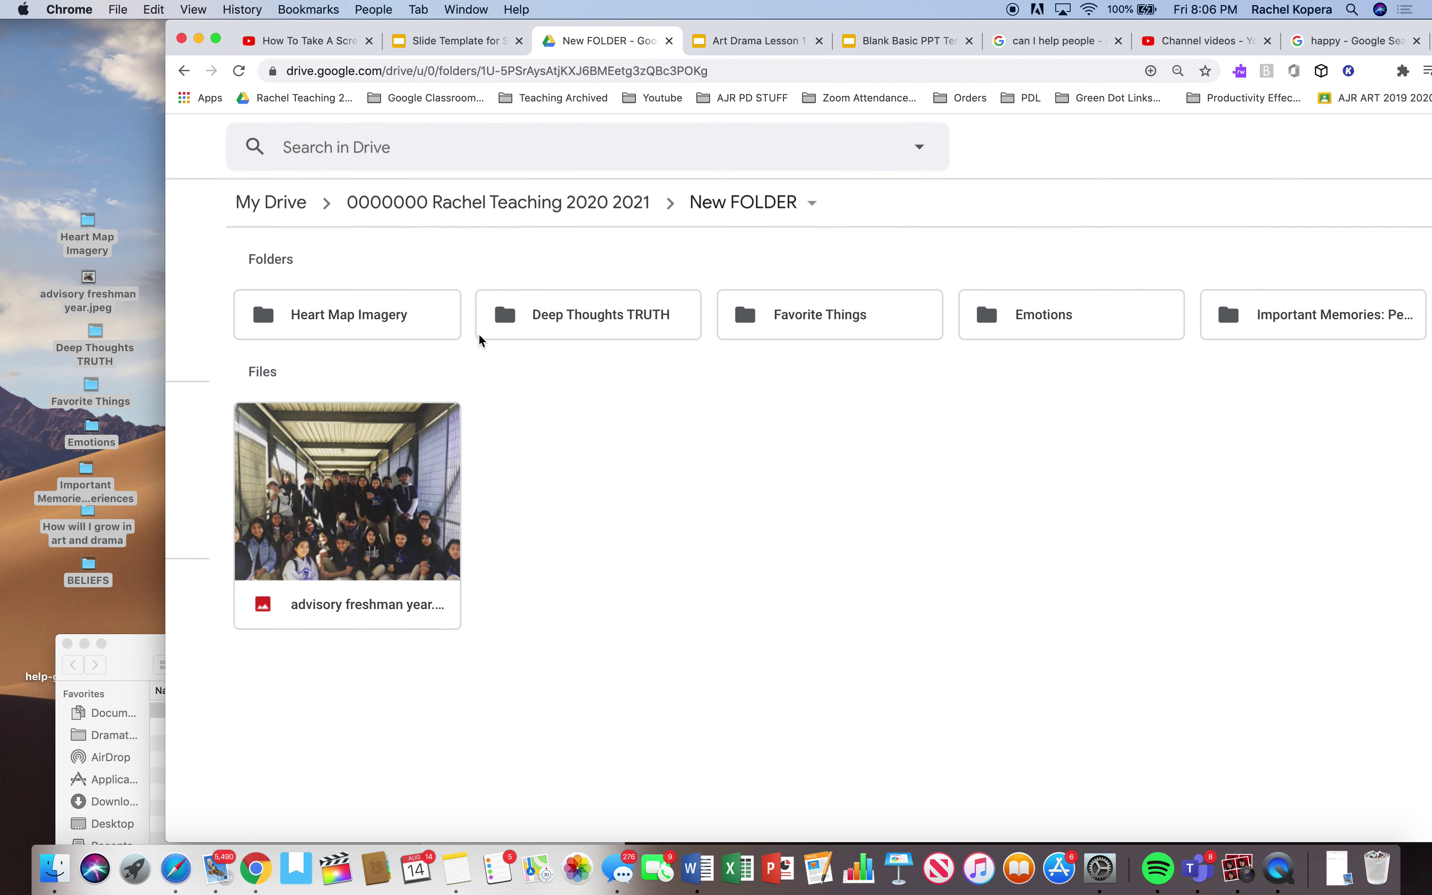
double_click(591, 320)
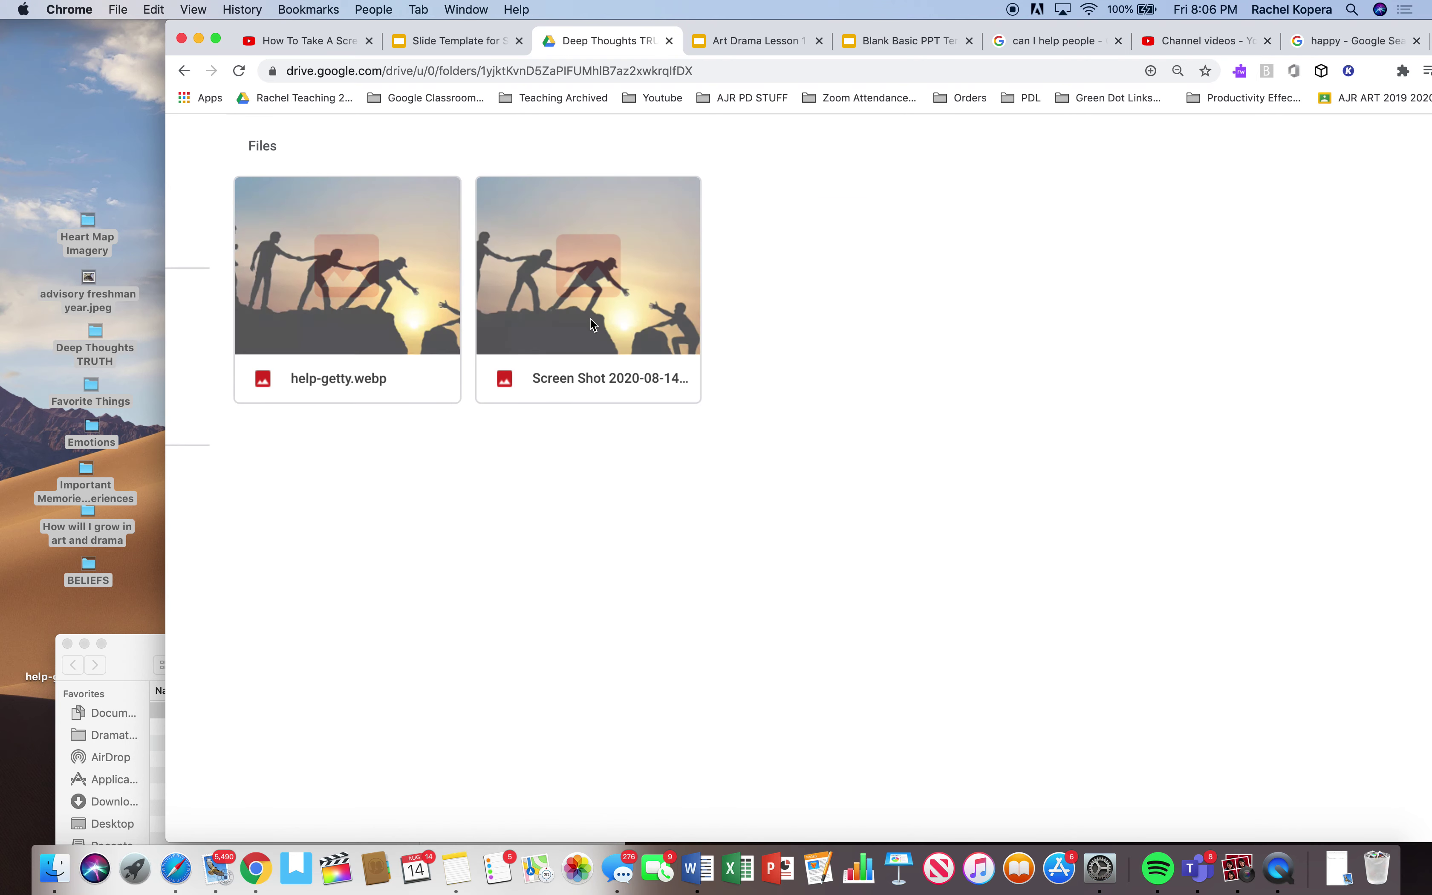
Step: Look through the open Chrome tabs, ending back on the Deep Thoughts TRUTH folder
left_click(454, 44)
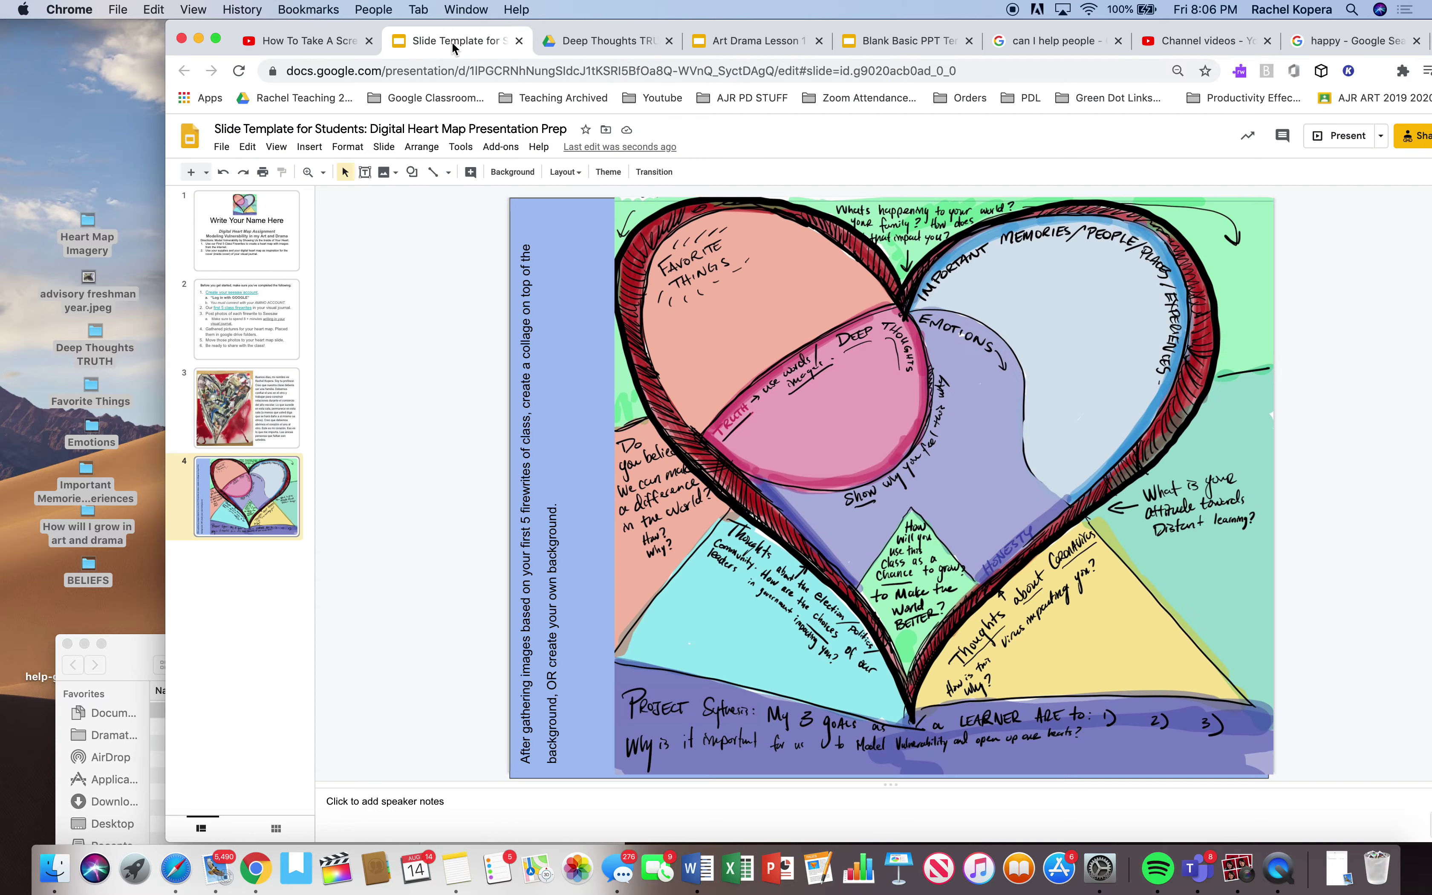
left_click(316, 42)
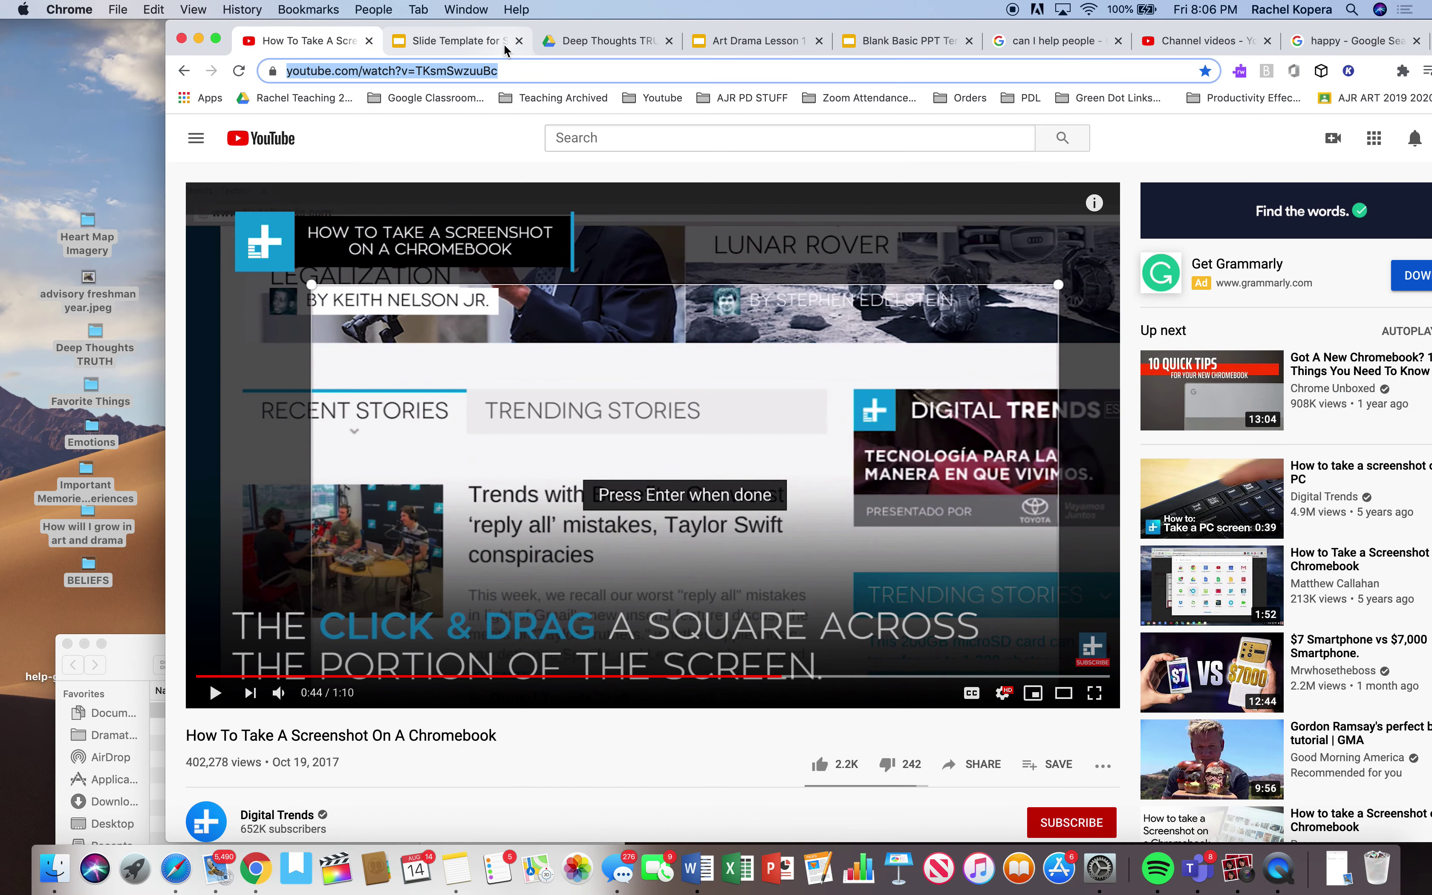
left_click(438, 42)
left_click(594, 42)
left_click(759, 40)
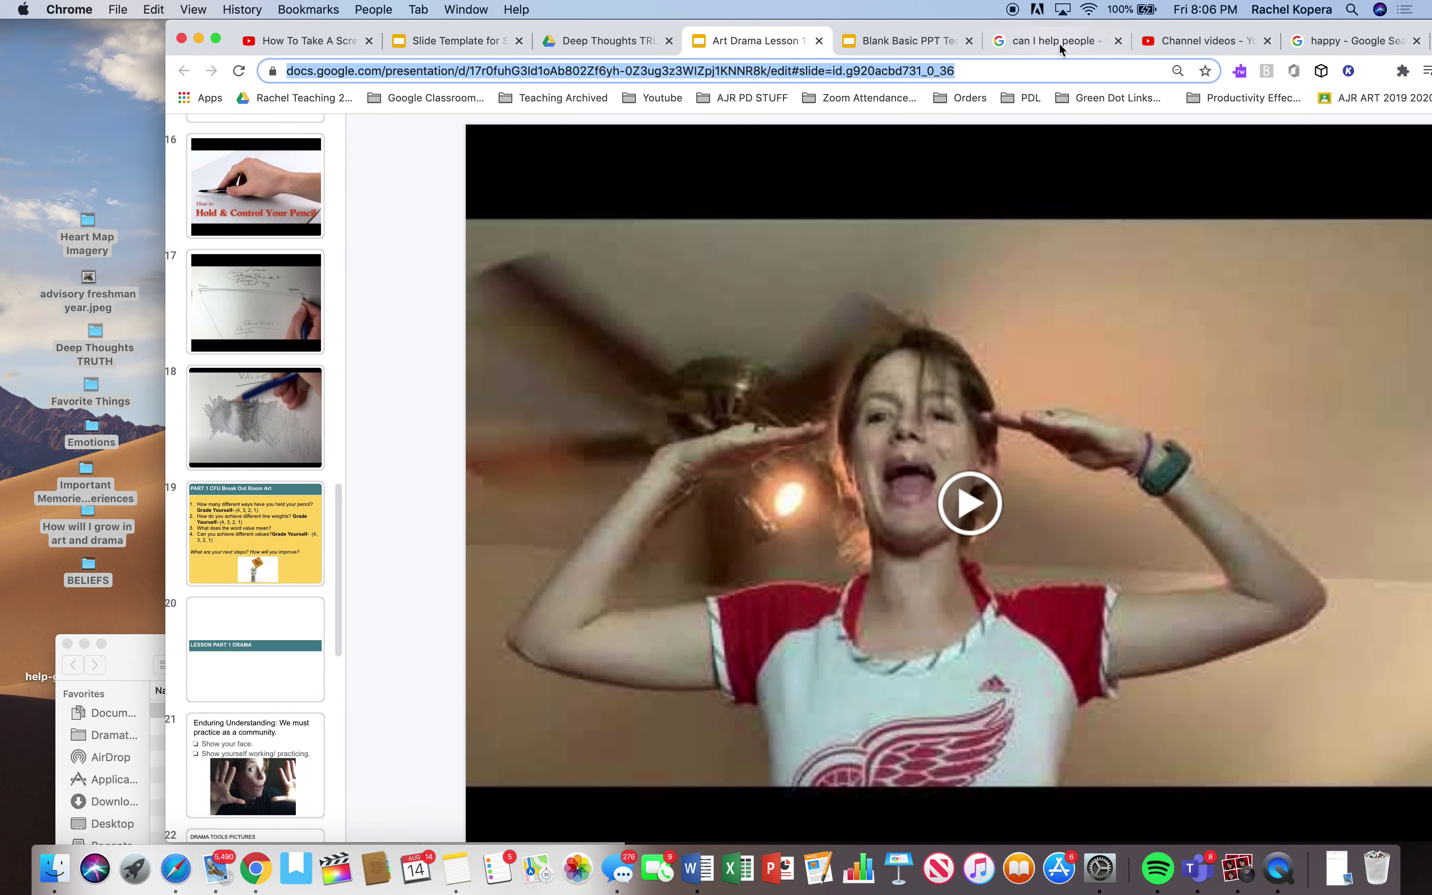
left_click(1059, 41)
left_click(912, 41)
left_click(1345, 39)
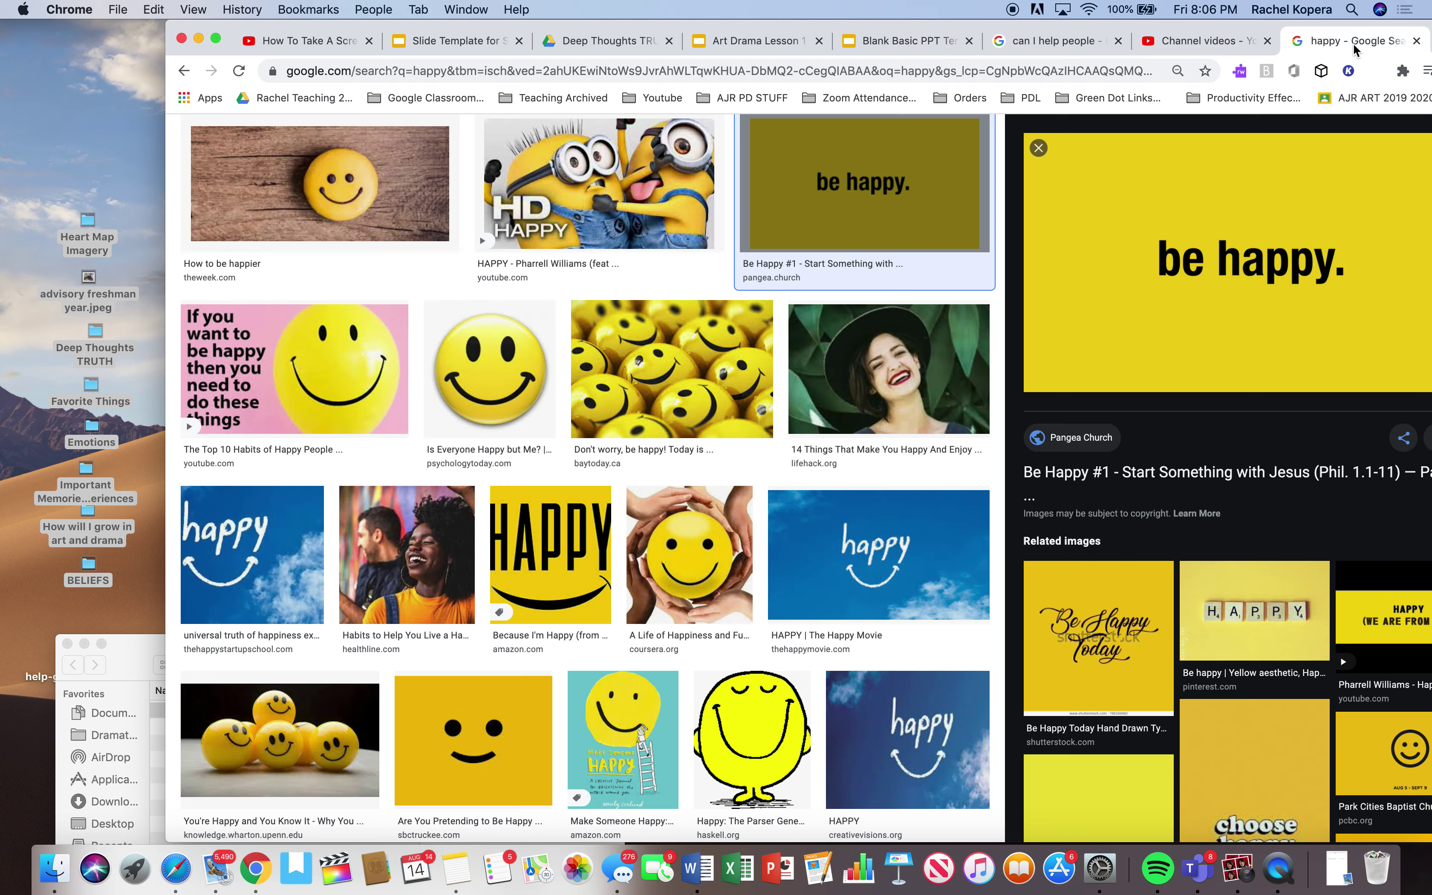
left_click(313, 40)
left_click(433, 41)
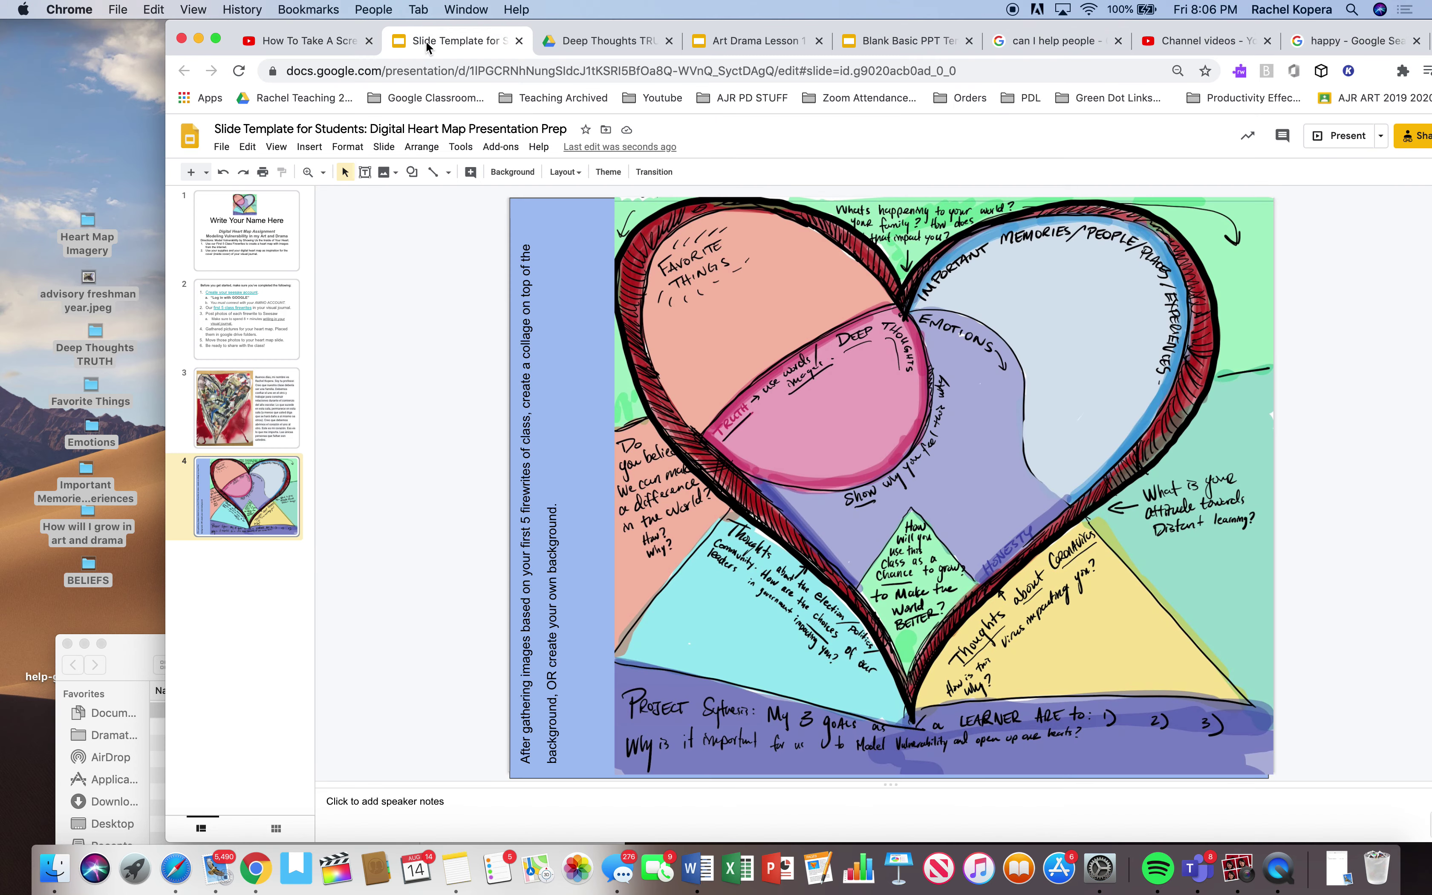
left_click(573, 39)
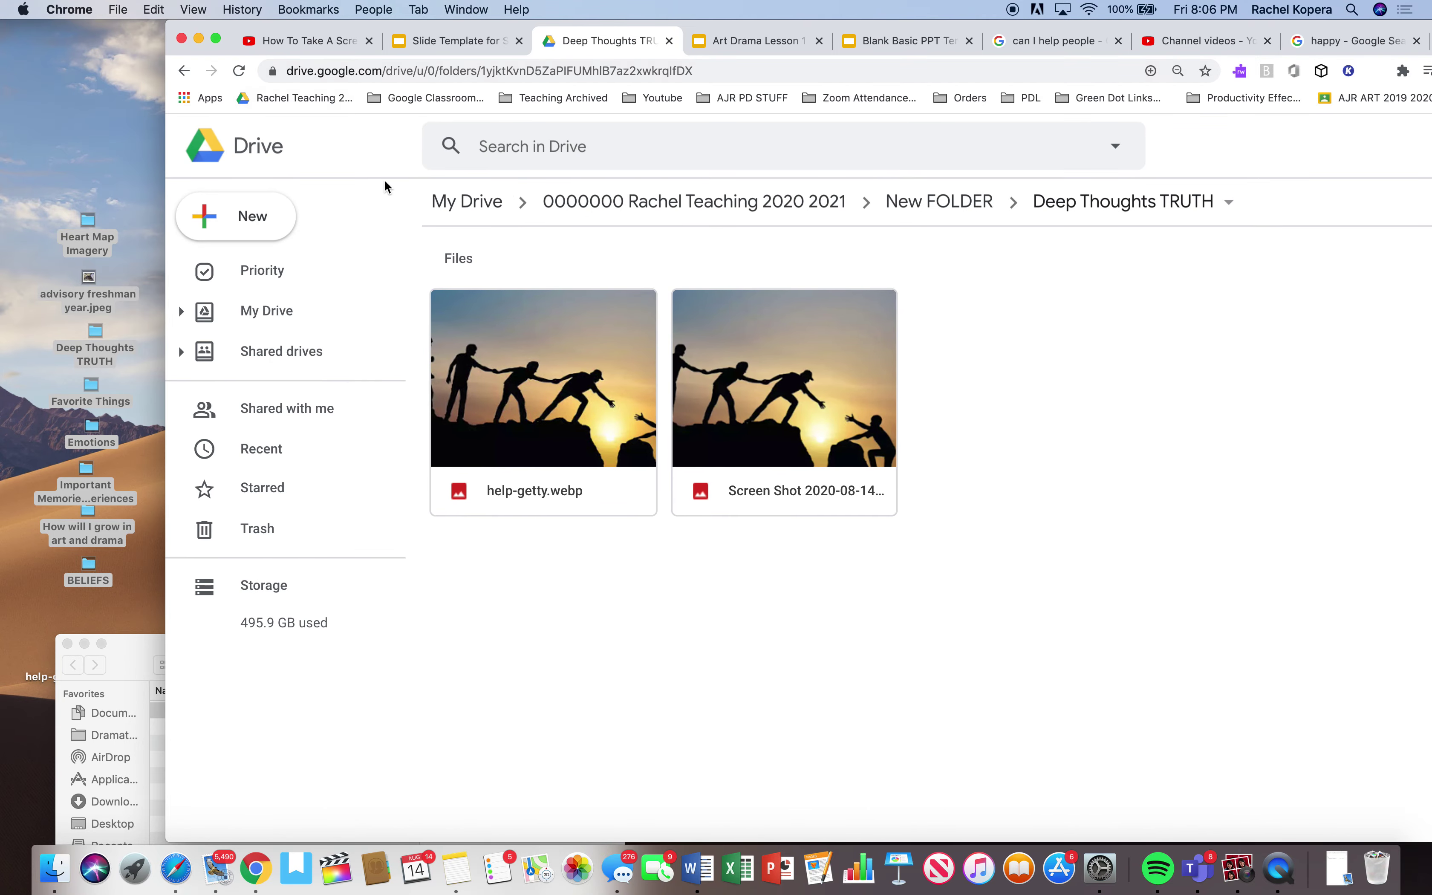
Step: Go up to New FOLDER and rename it 'Heart Map Images'
left_click(187, 72)
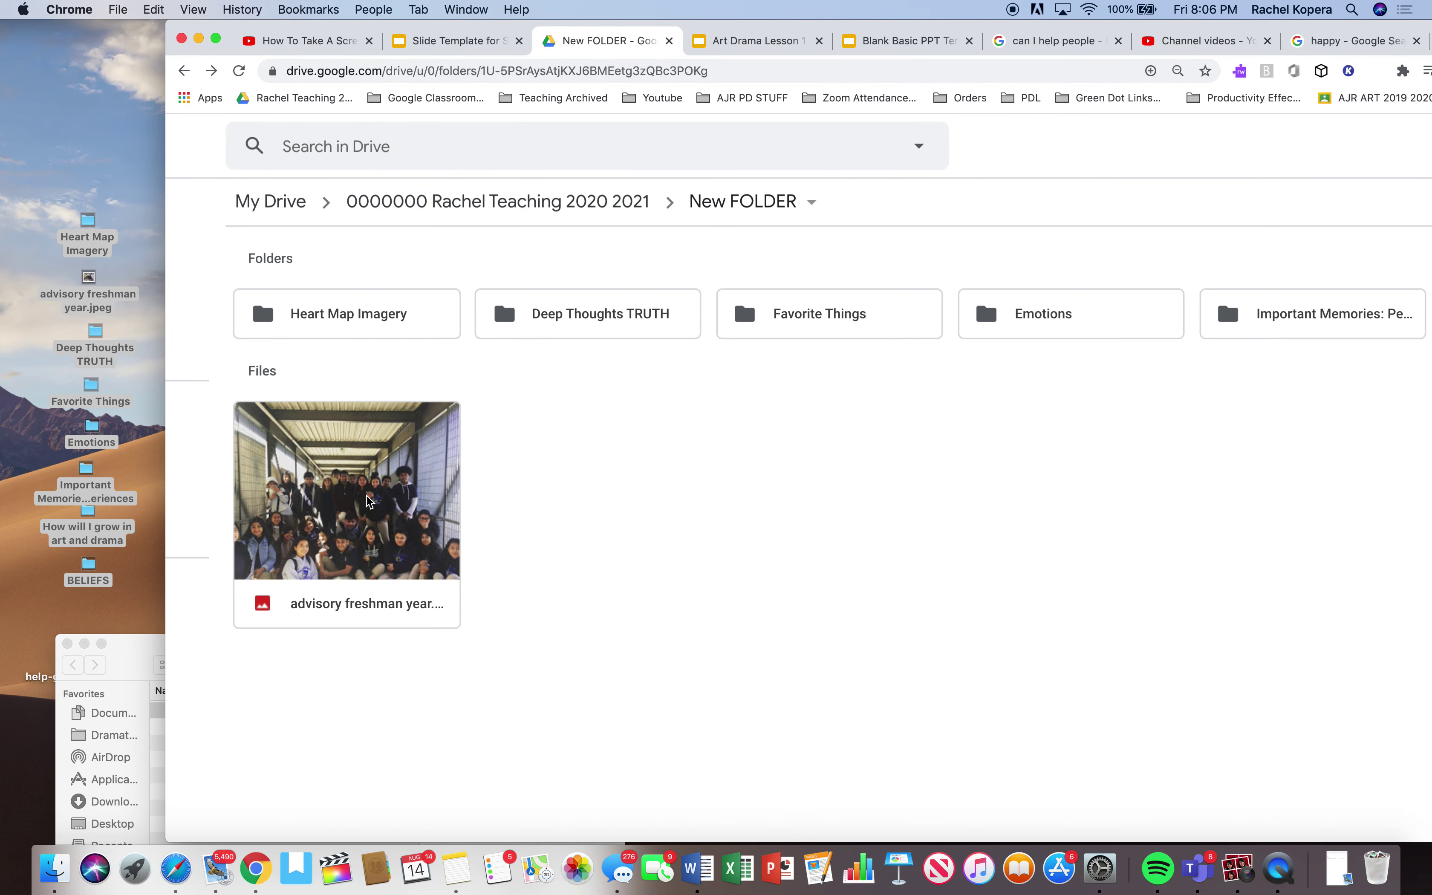
left_click(349, 500)
left_click(778, 324)
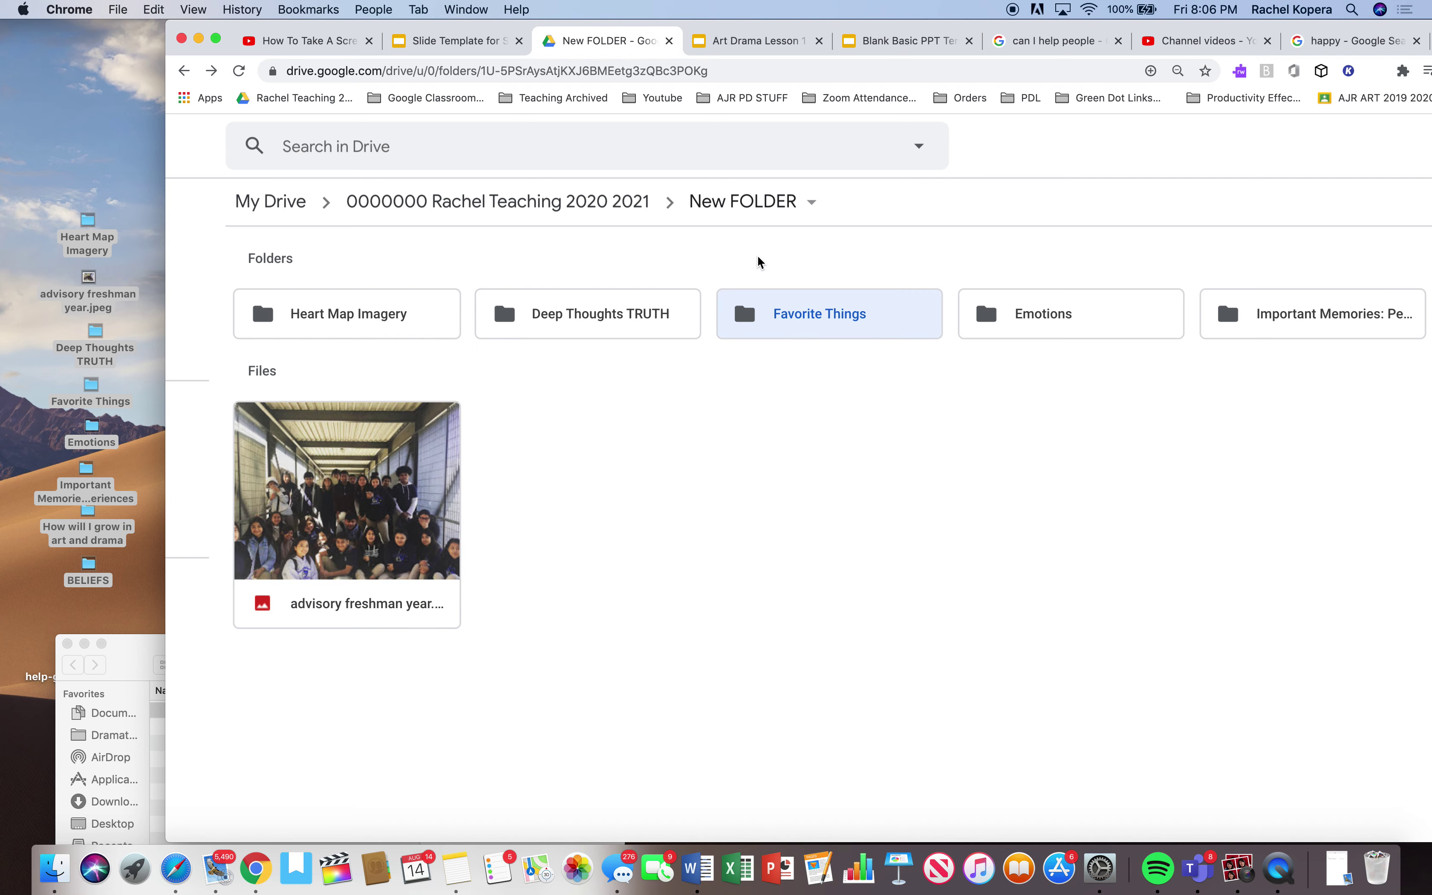
left_click(733, 204)
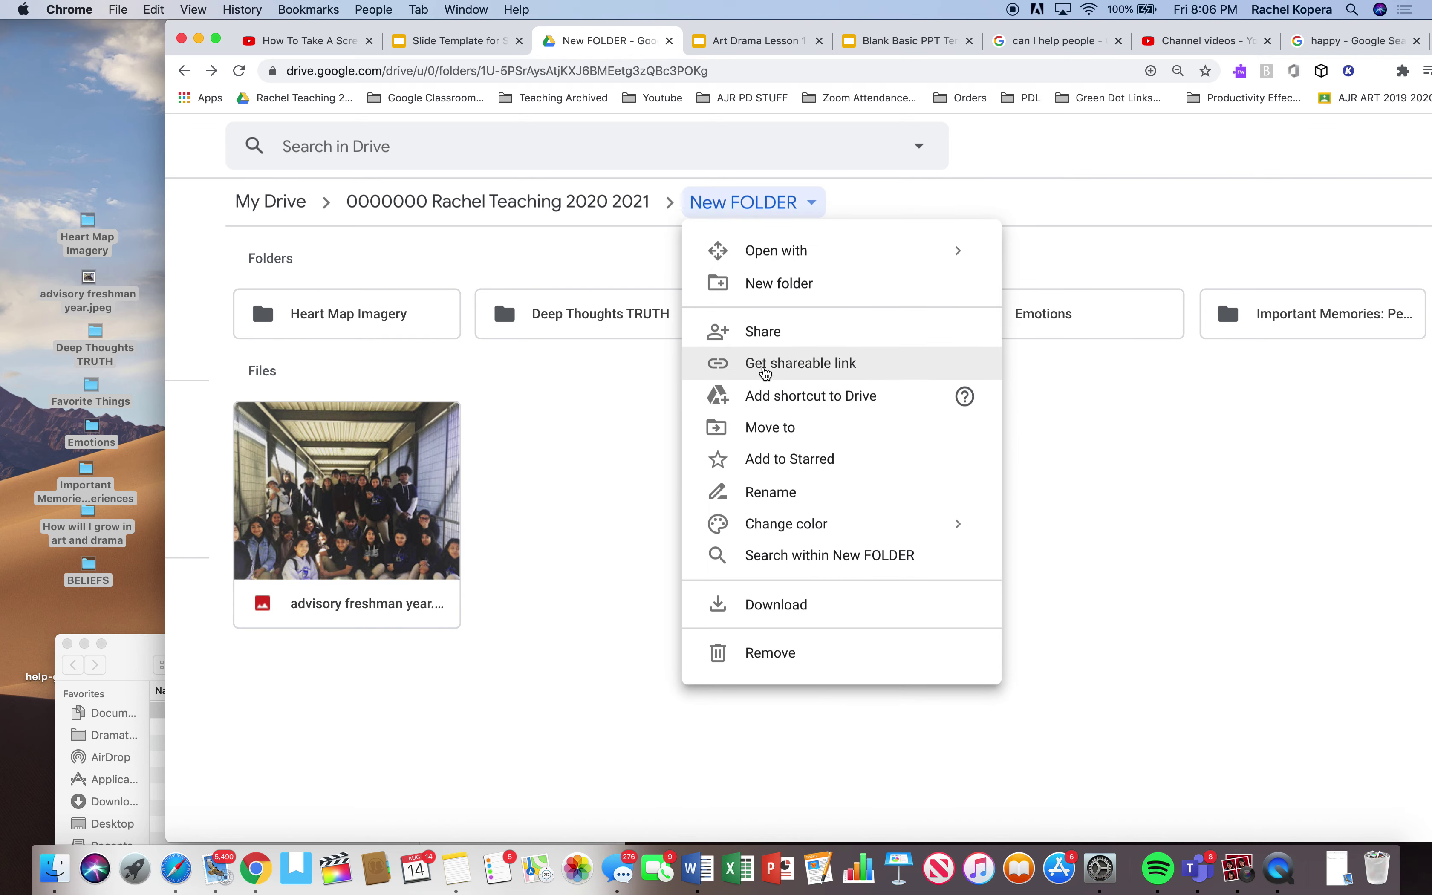
left_click(774, 492)
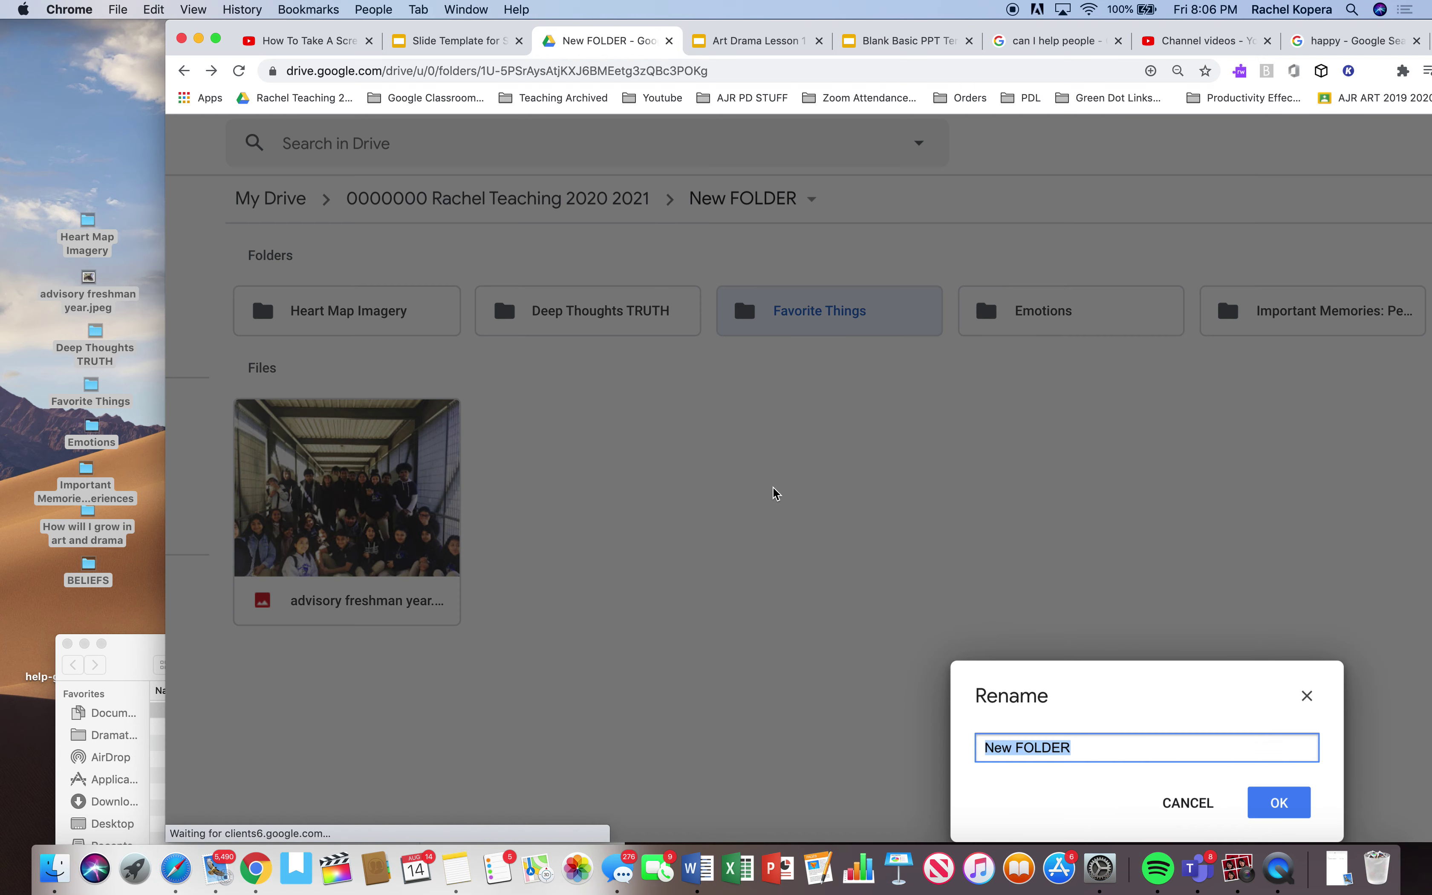
type("Heart Map Images")
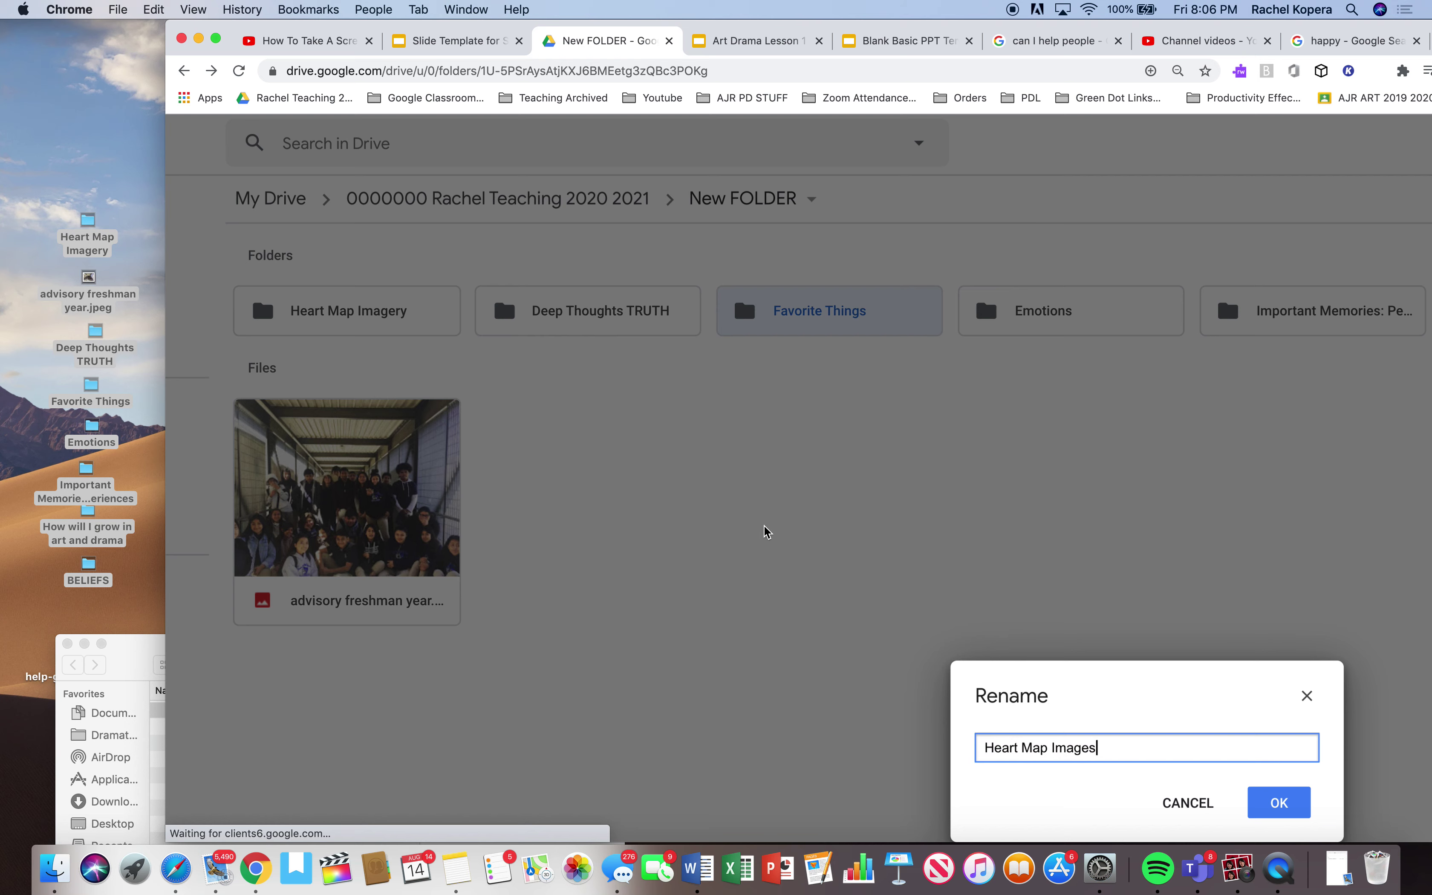
left_click(735, 582)
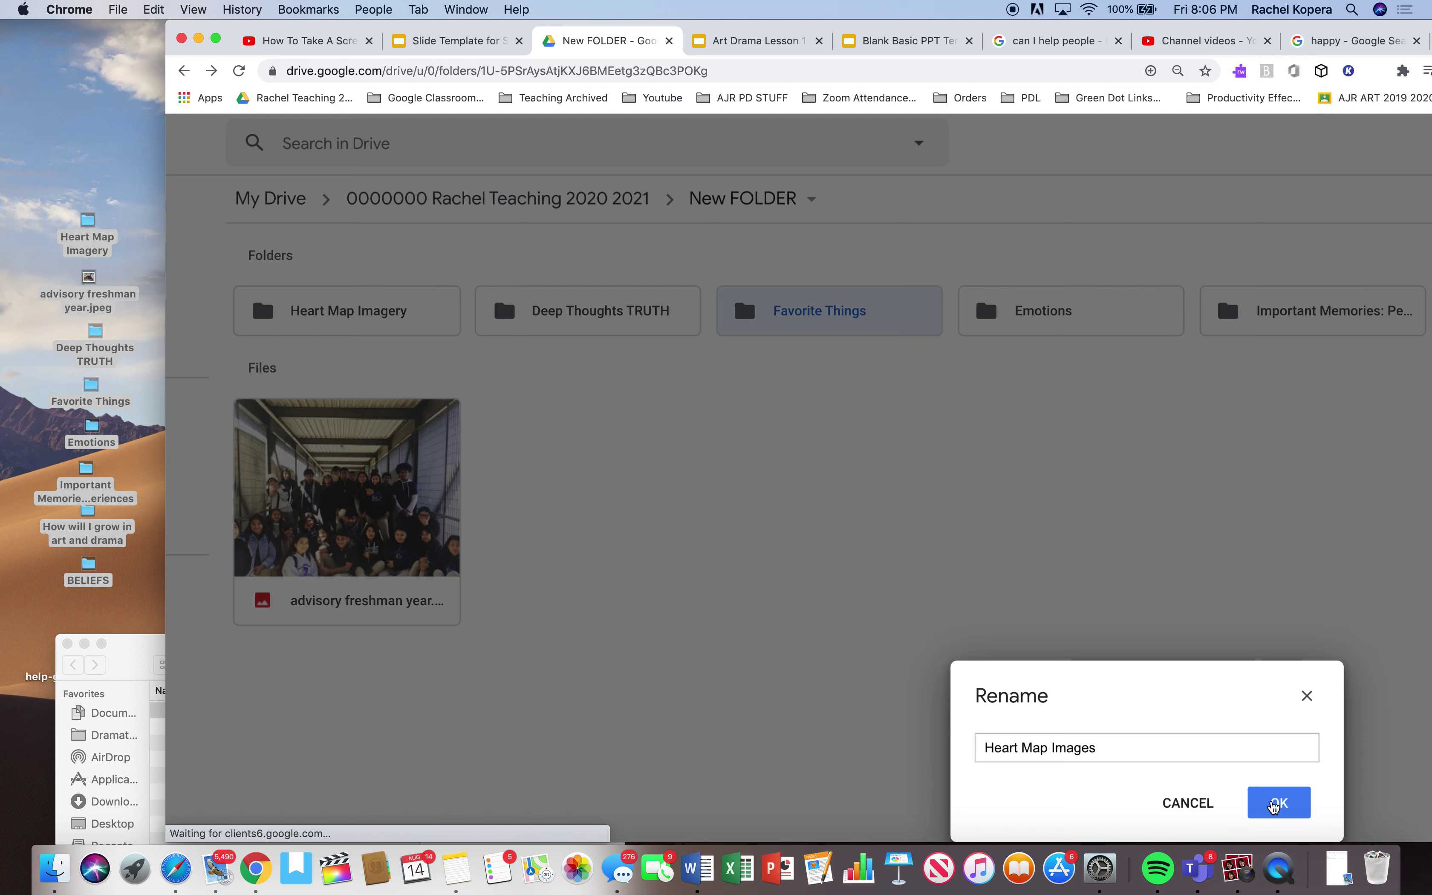
left_click(1275, 802)
left_click(772, 363)
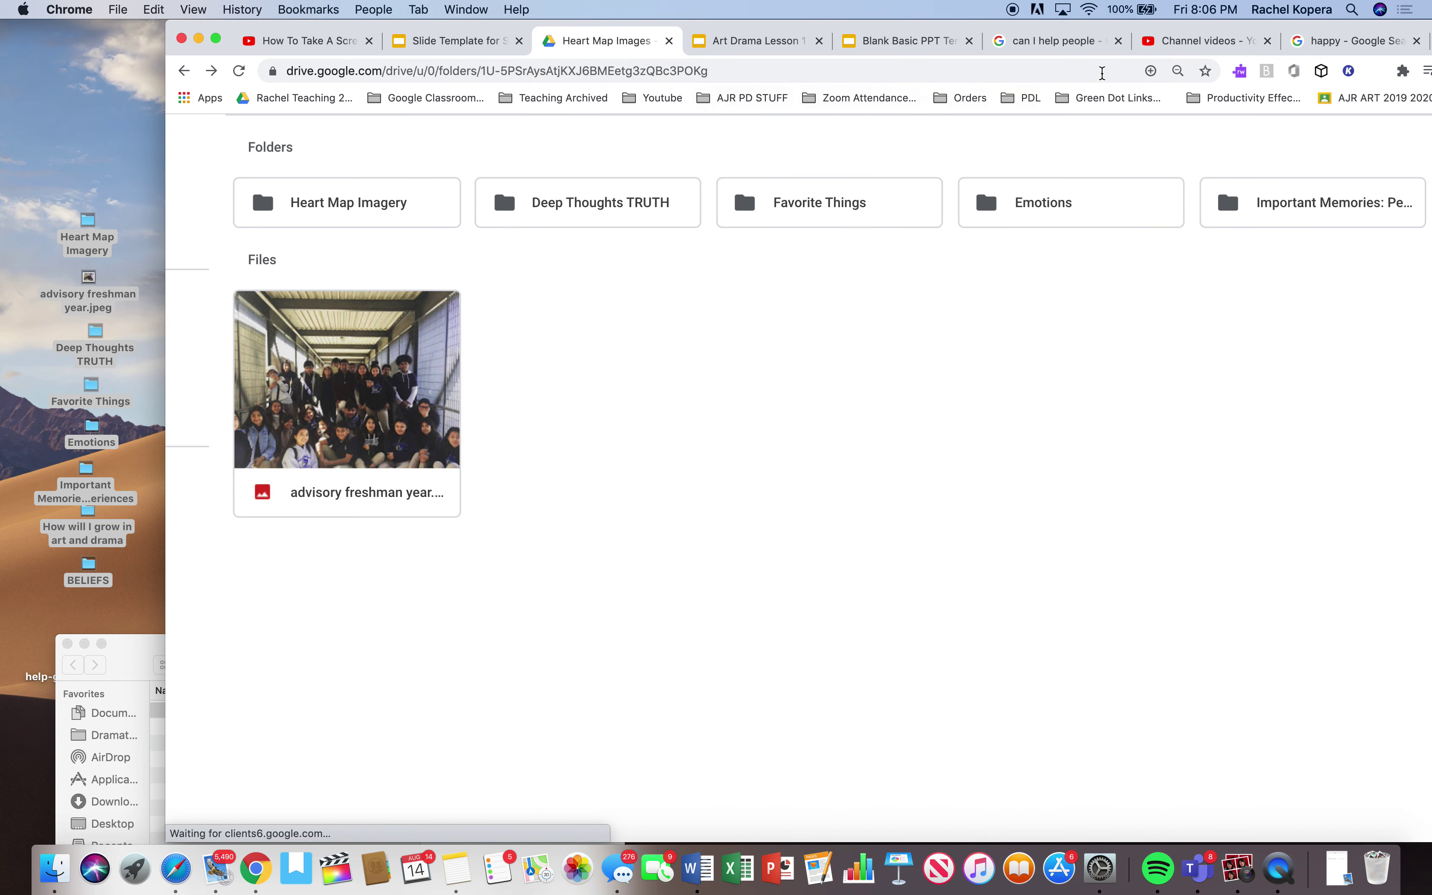
Step: Filter the happy image results to quotes and copy the 'so many beautiful reasons to be happy' image
left_click(1338, 41)
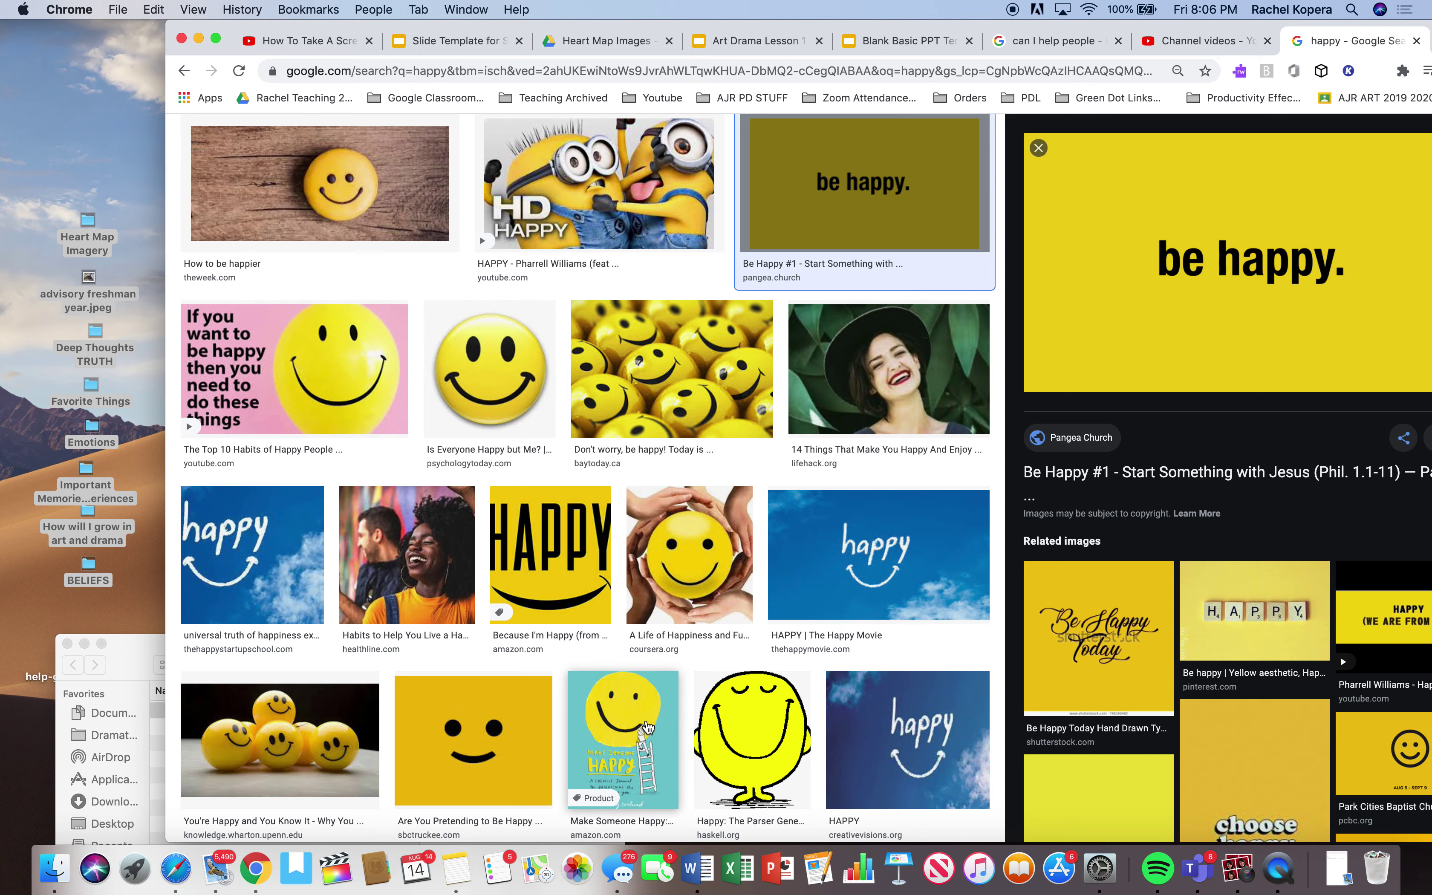
scroll(740, 336, "up", 3)
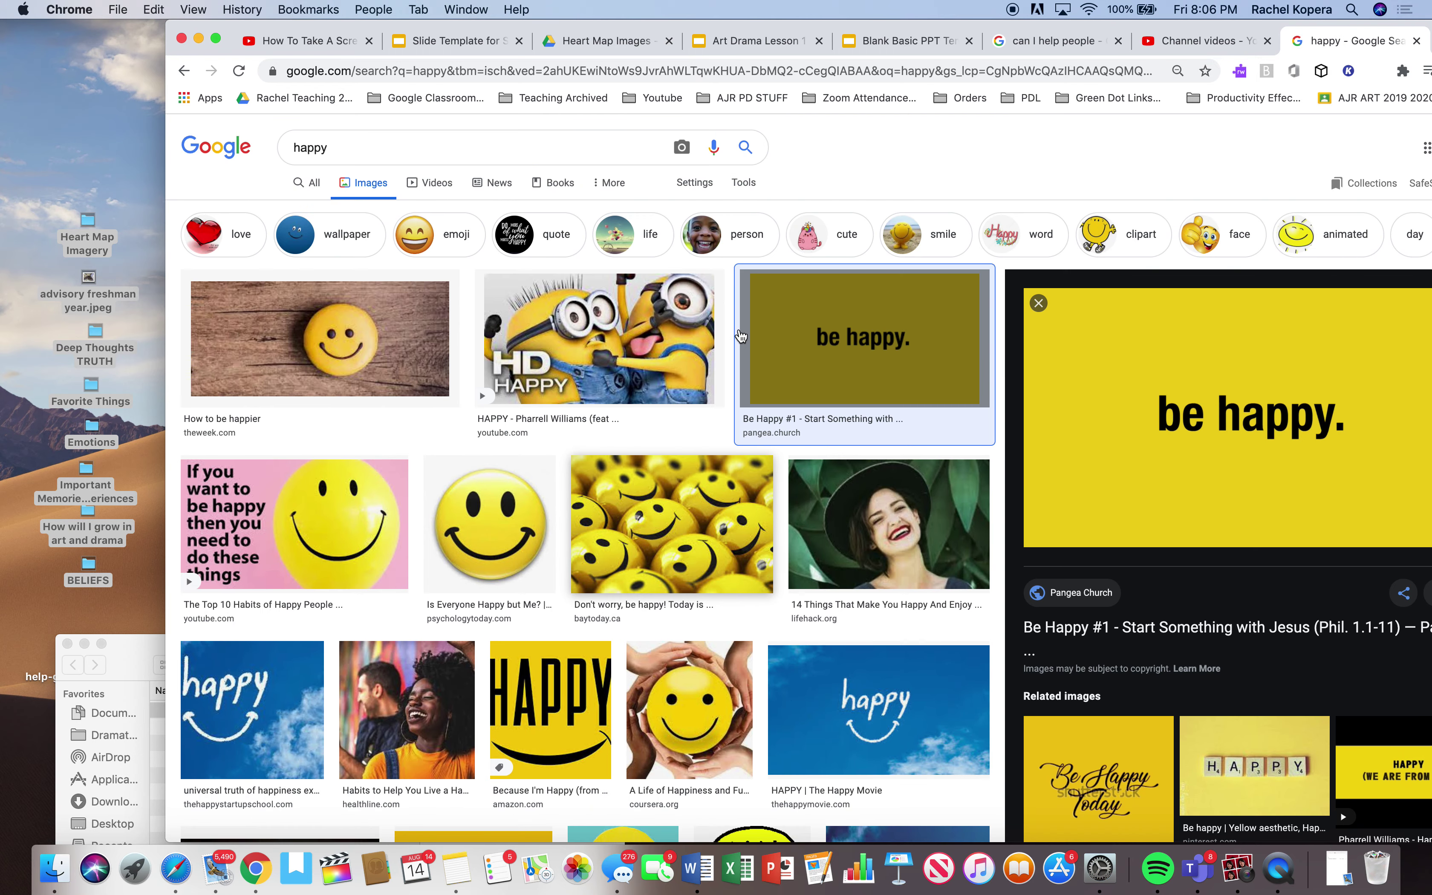
left_click(546, 242)
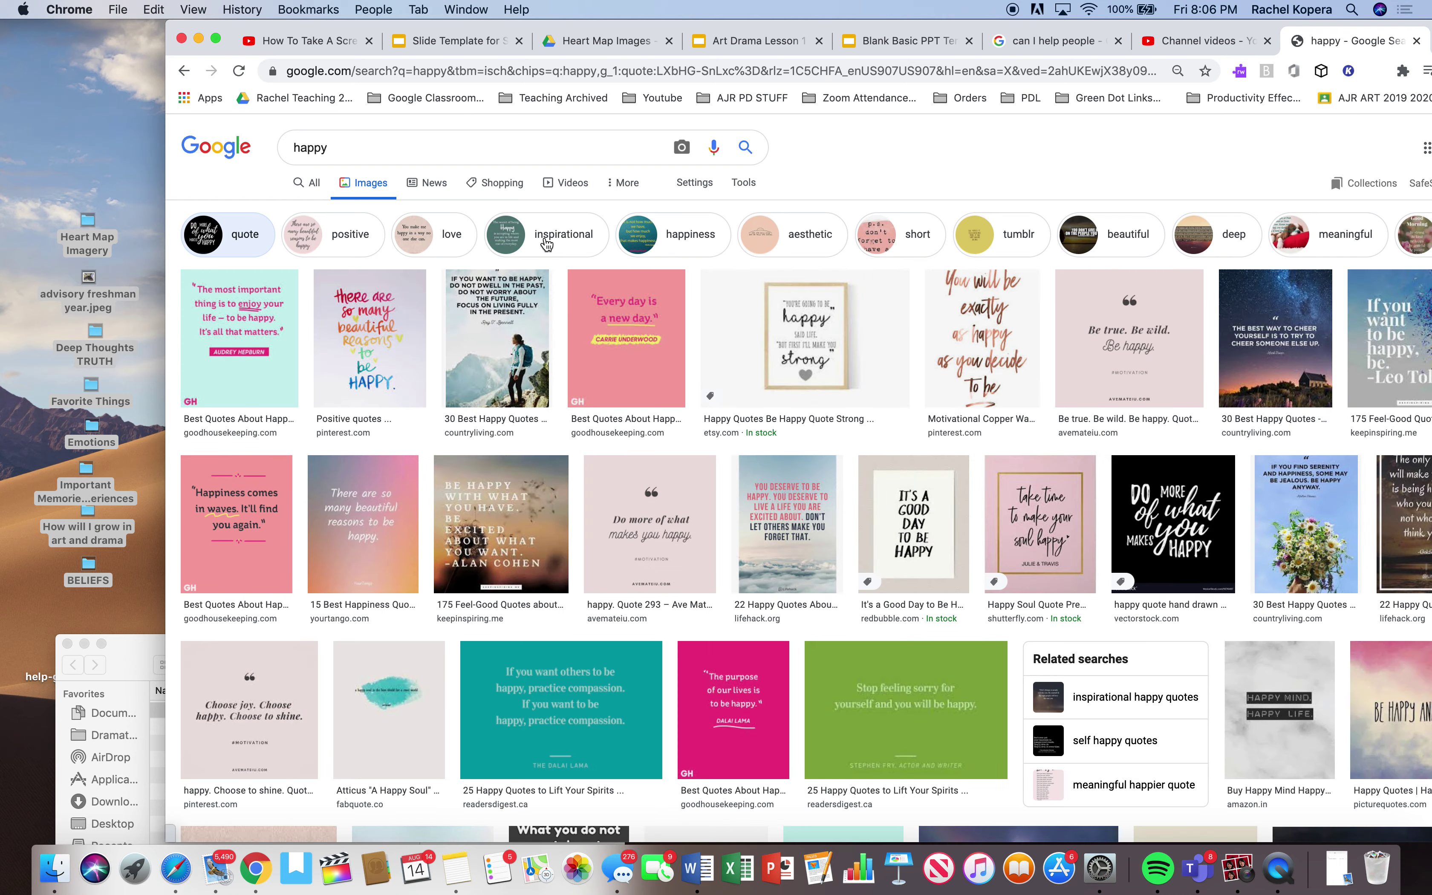
left_click(362, 302)
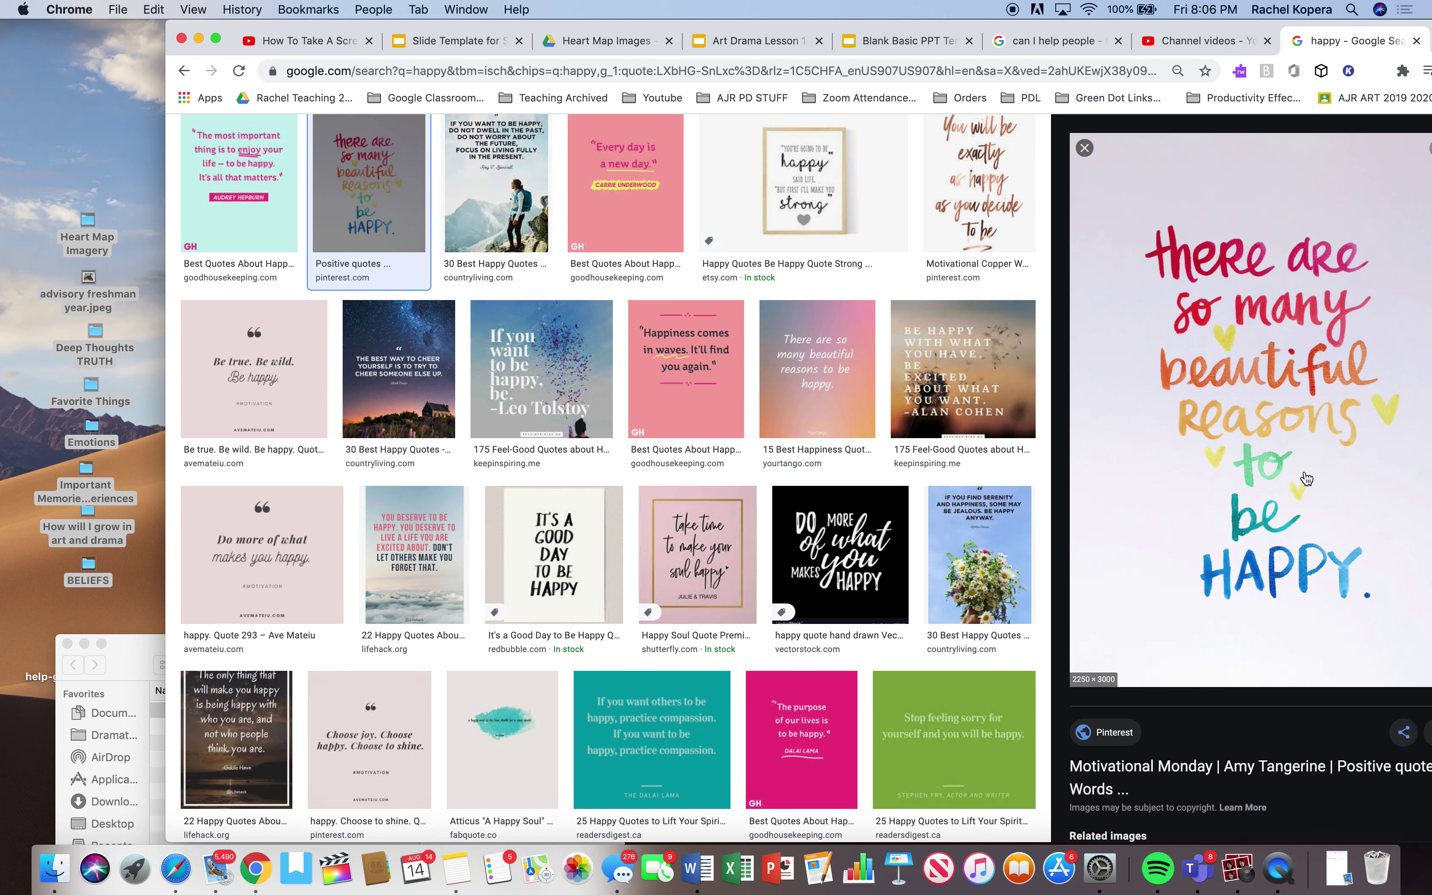
right_click(1260, 425)
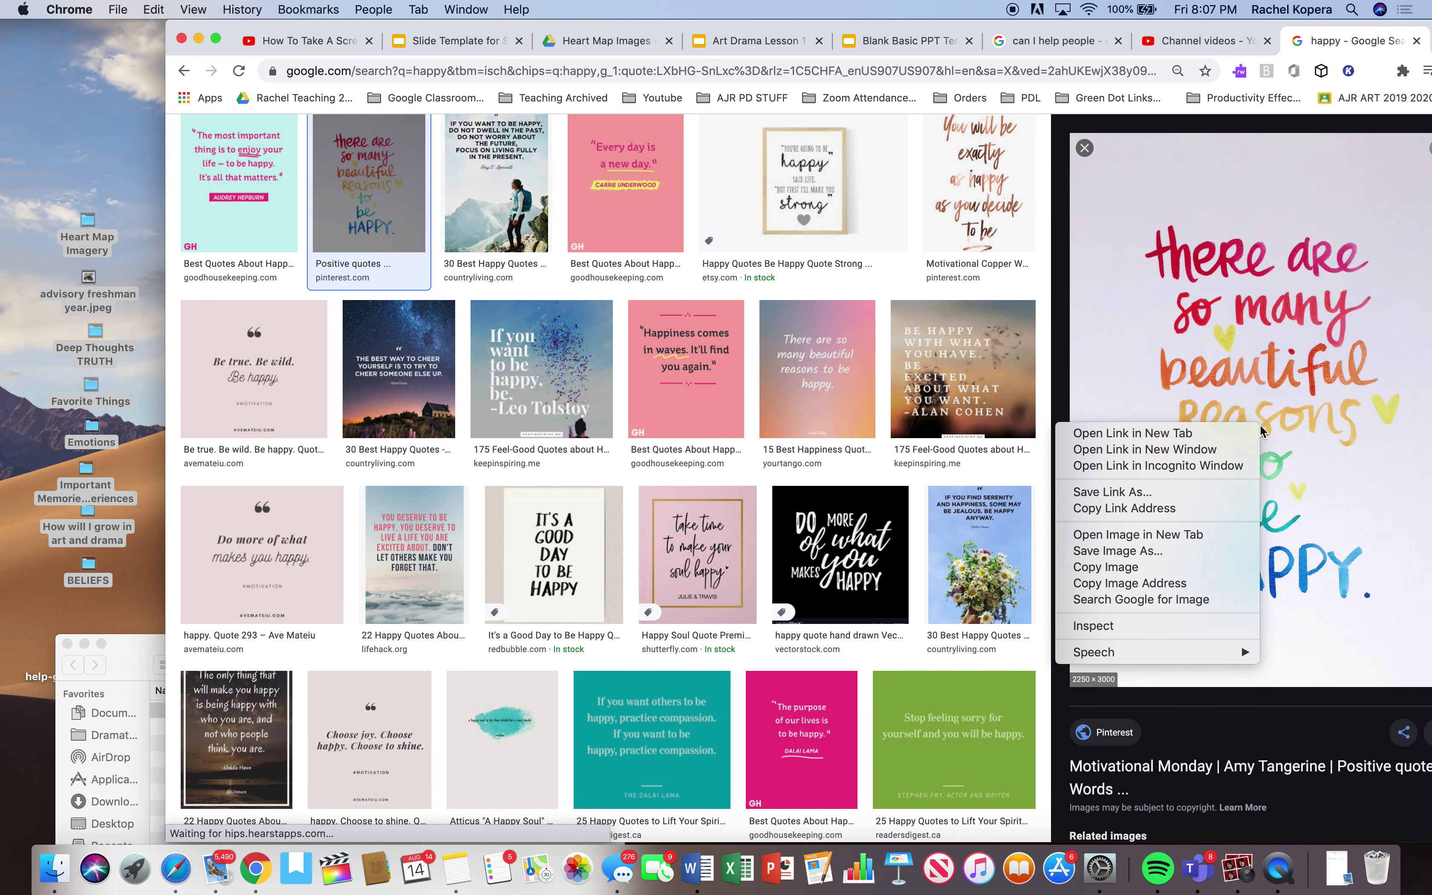
left_click(1113, 566)
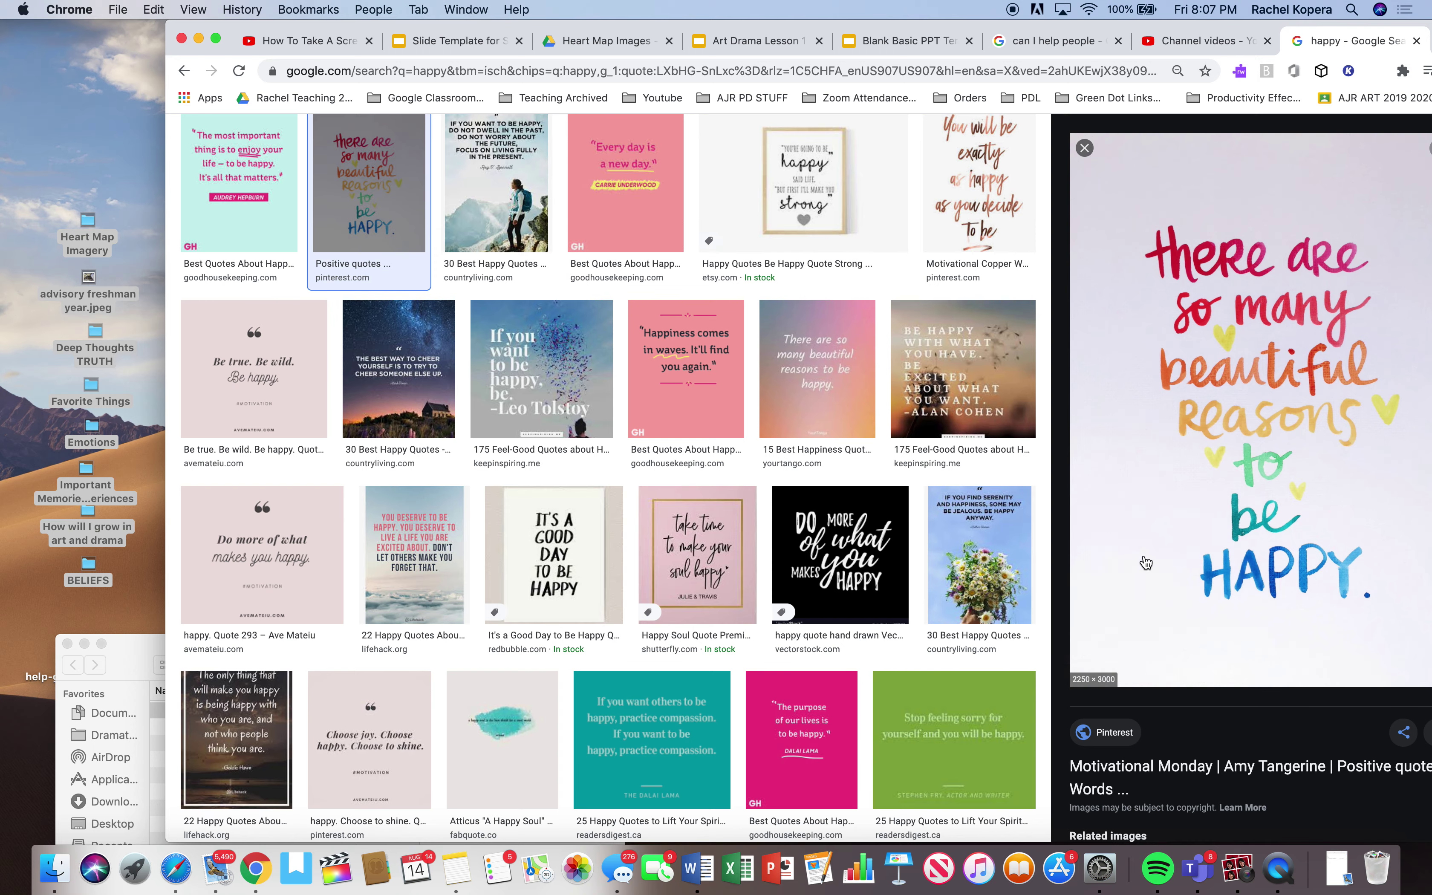
Step: Return to the Heart Map Images folder in Drive and bring up its add-item options
left_click(1197, 41)
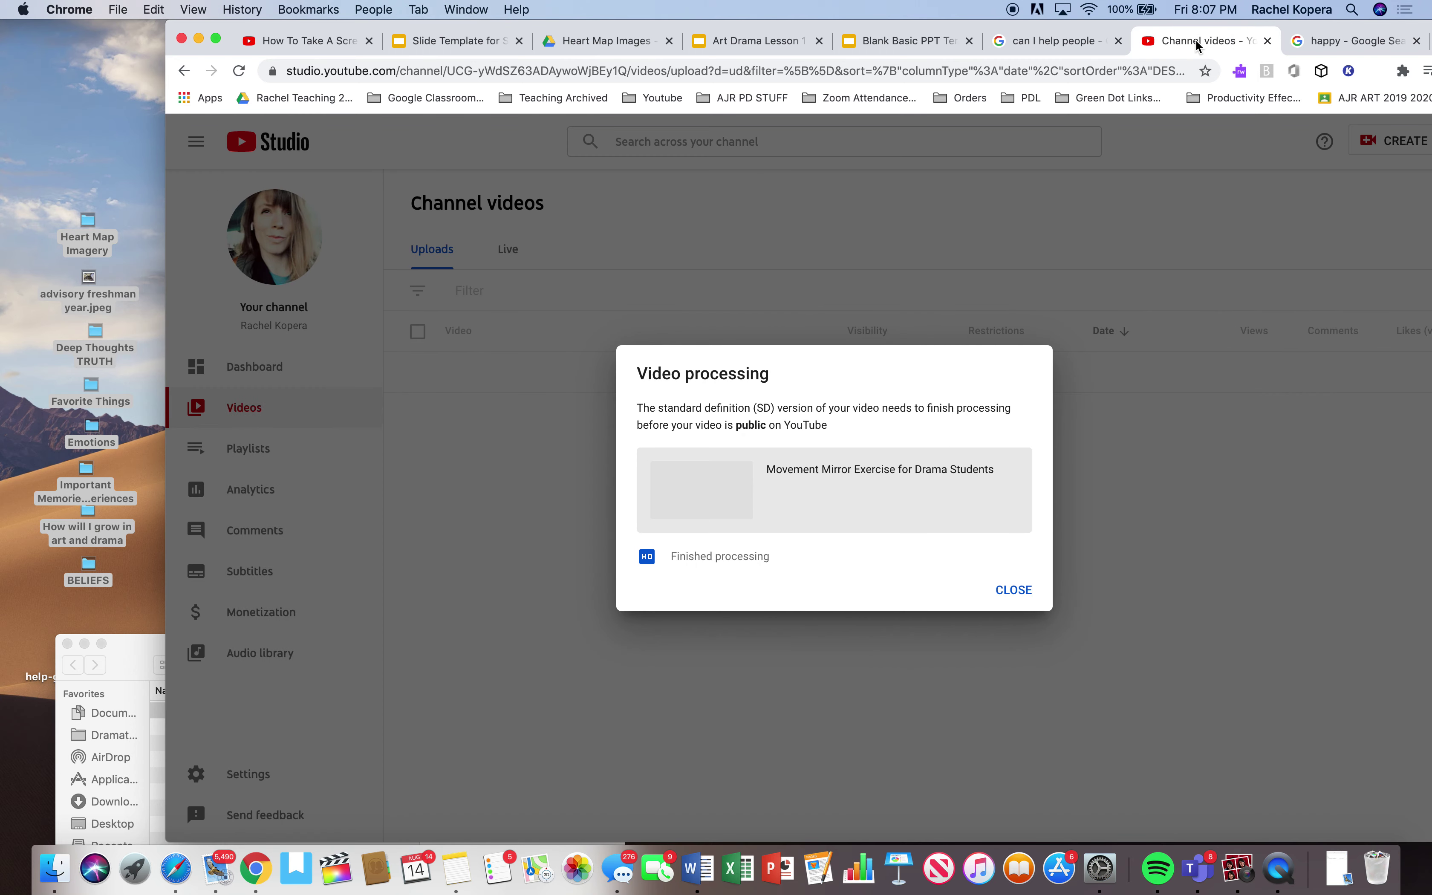
left_click(426, 42)
left_click(552, 49)
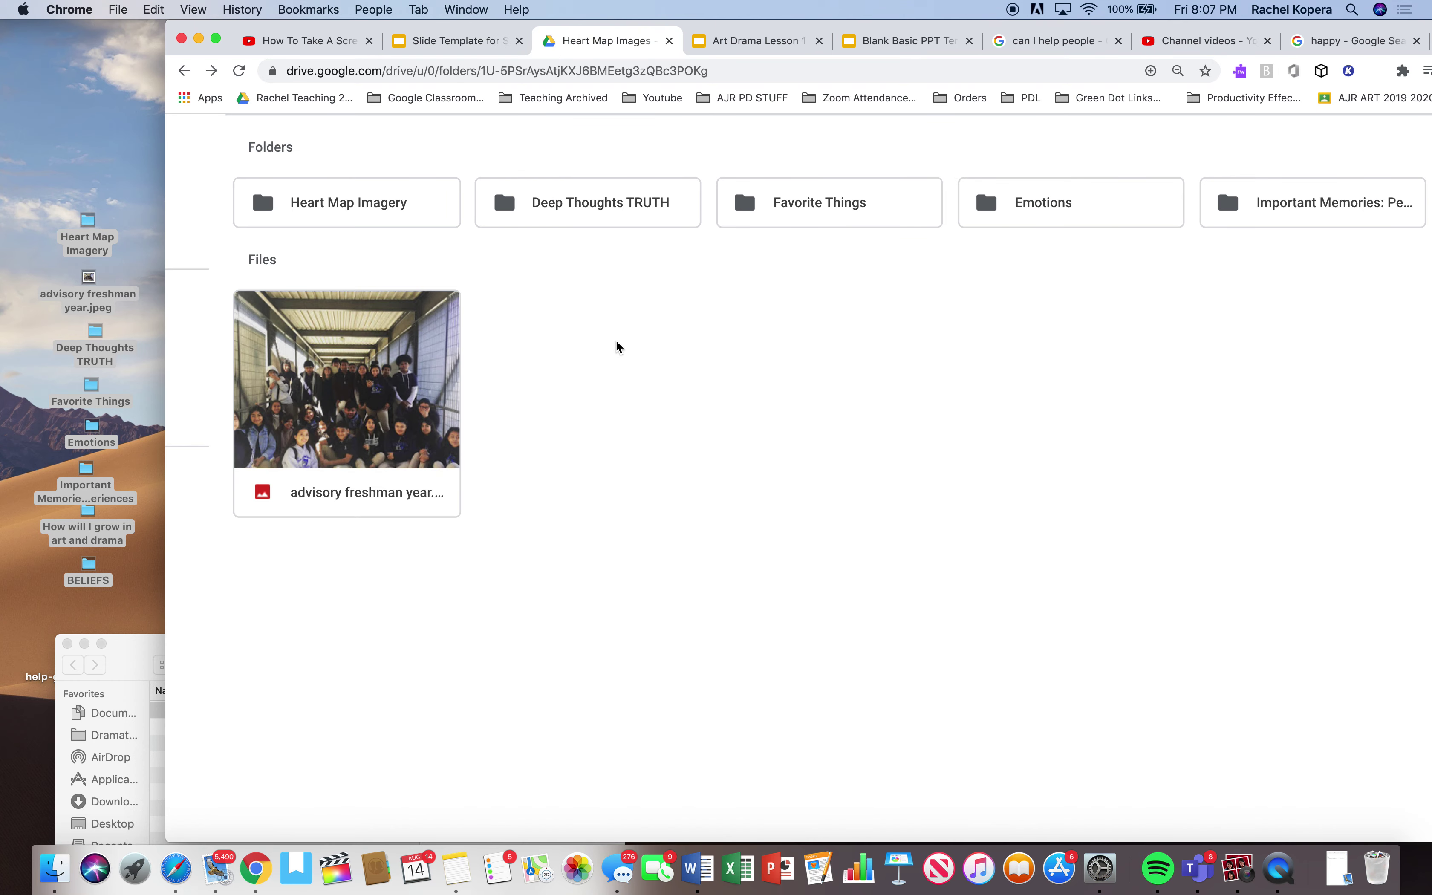
scroll(611, 448, "up", 3)
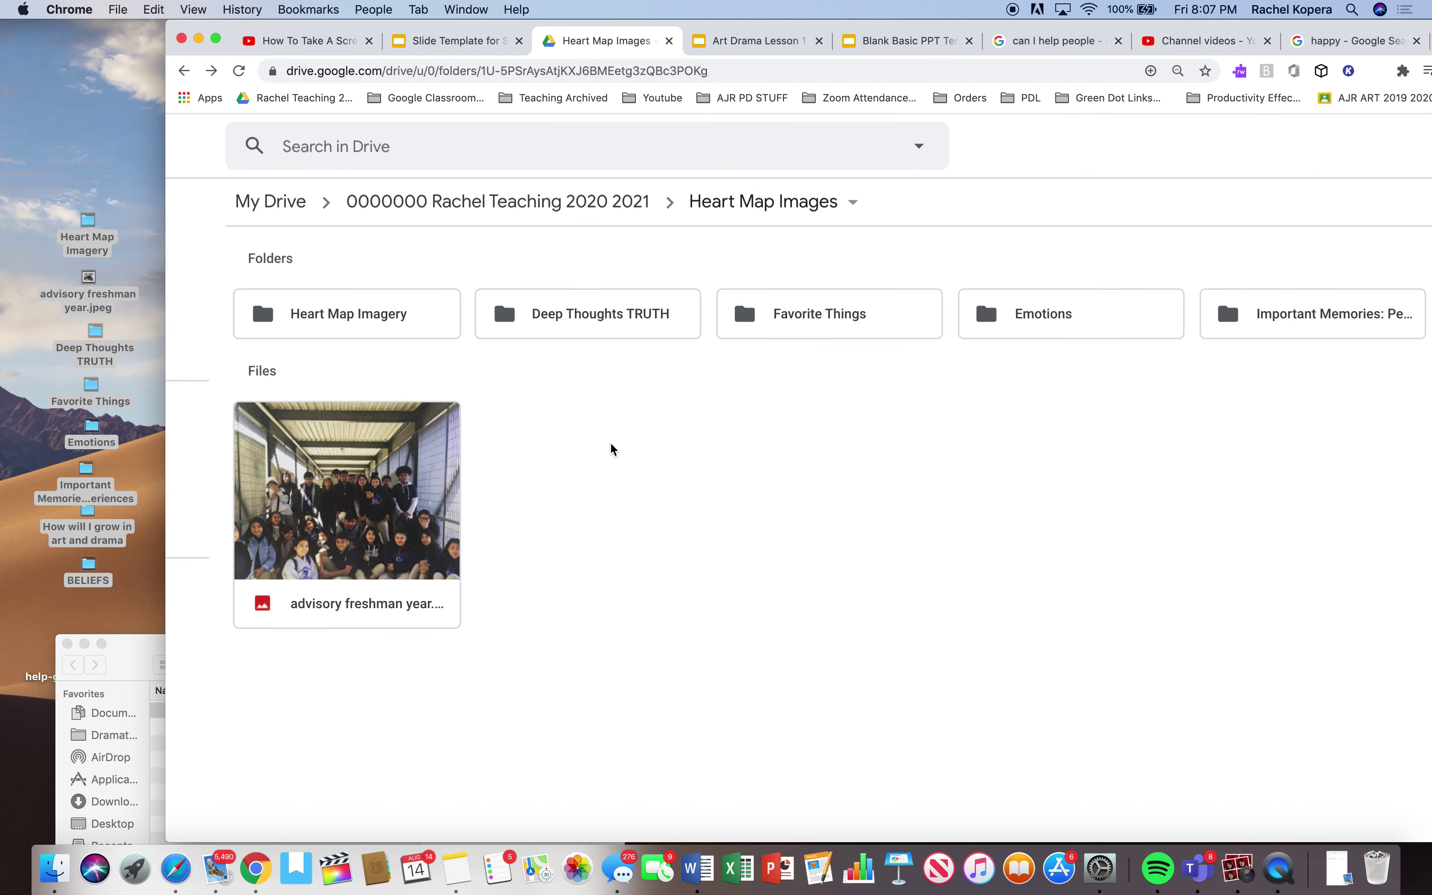
right_click(593, 469)
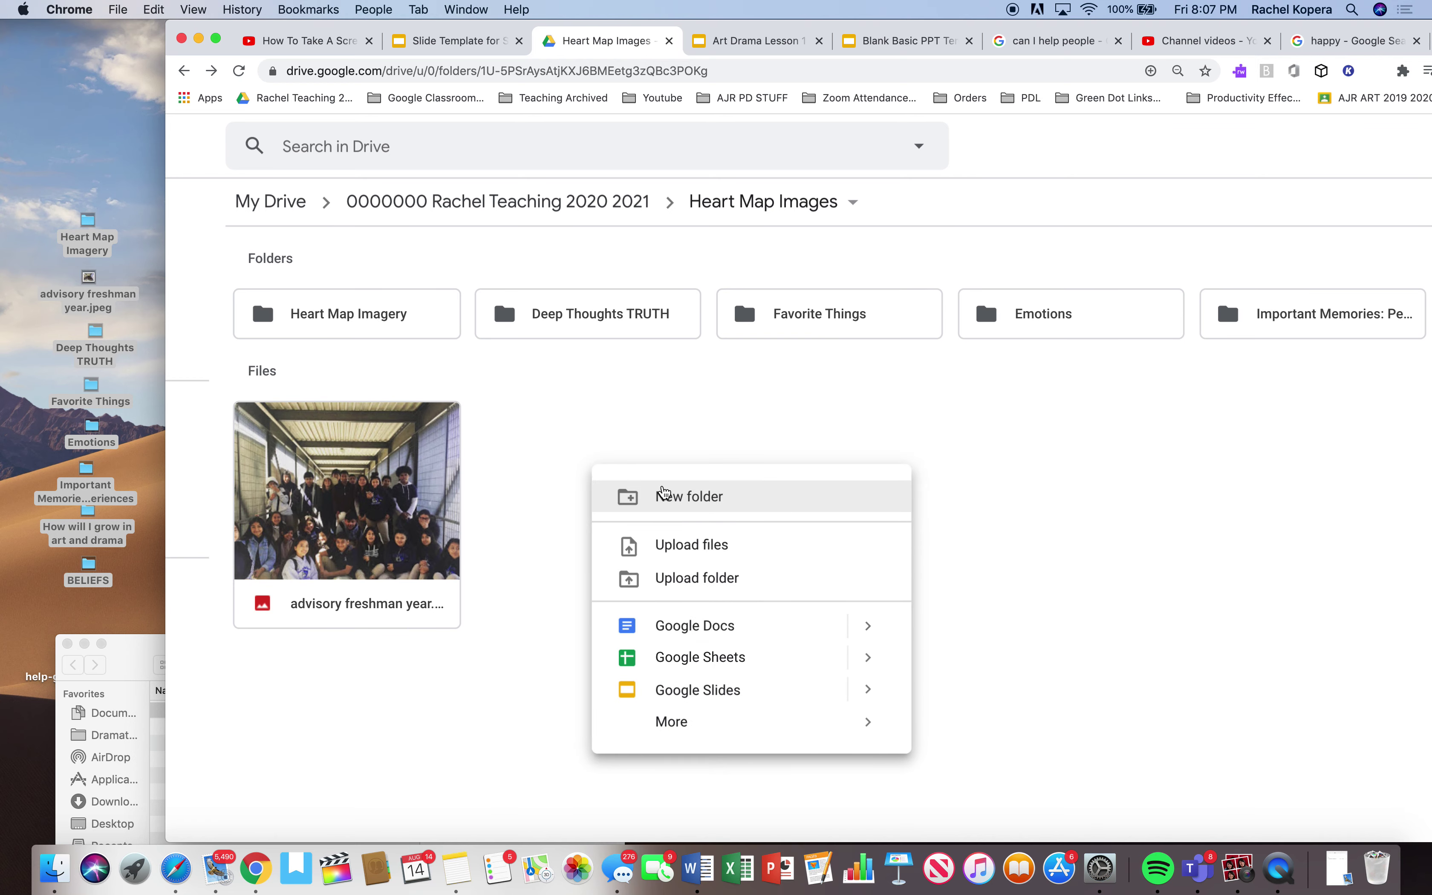
right_click(626, 399)
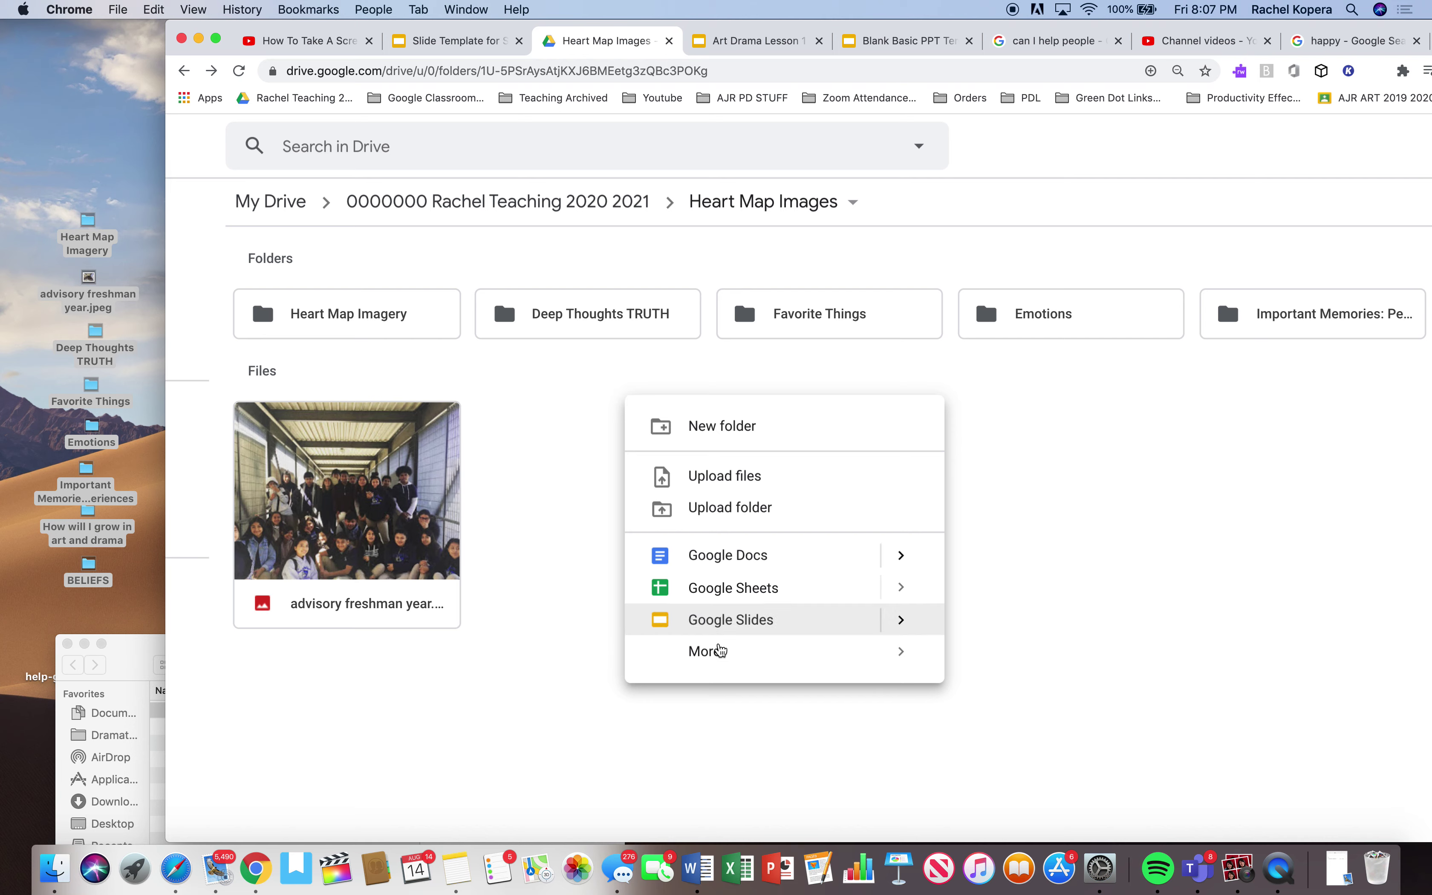
scroll(1033, 621, "down", 1)
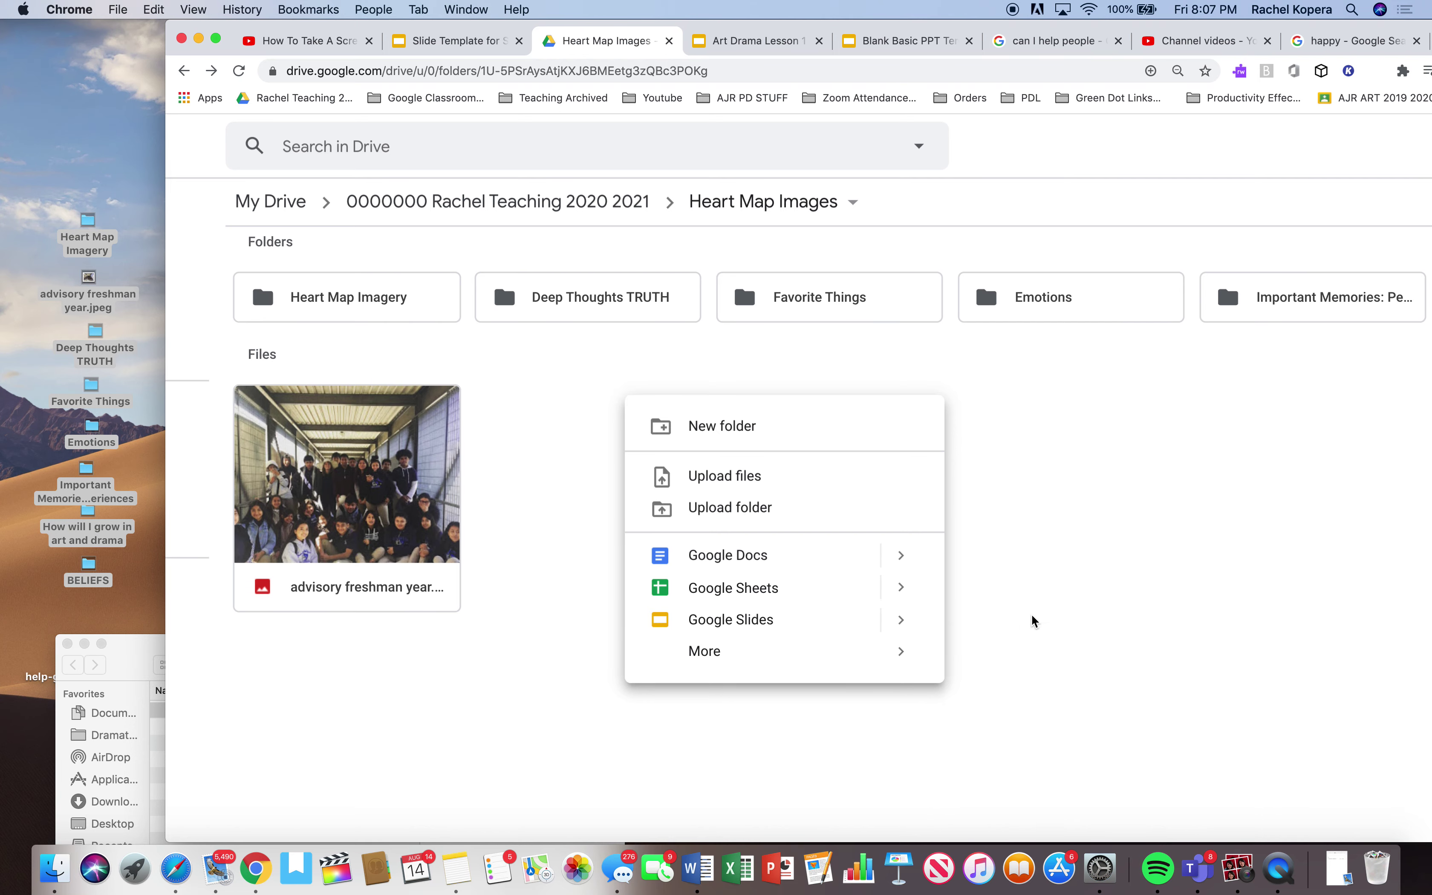
scroll(838, 633, "down", 5)
scroll(838, 633, "up", 5)
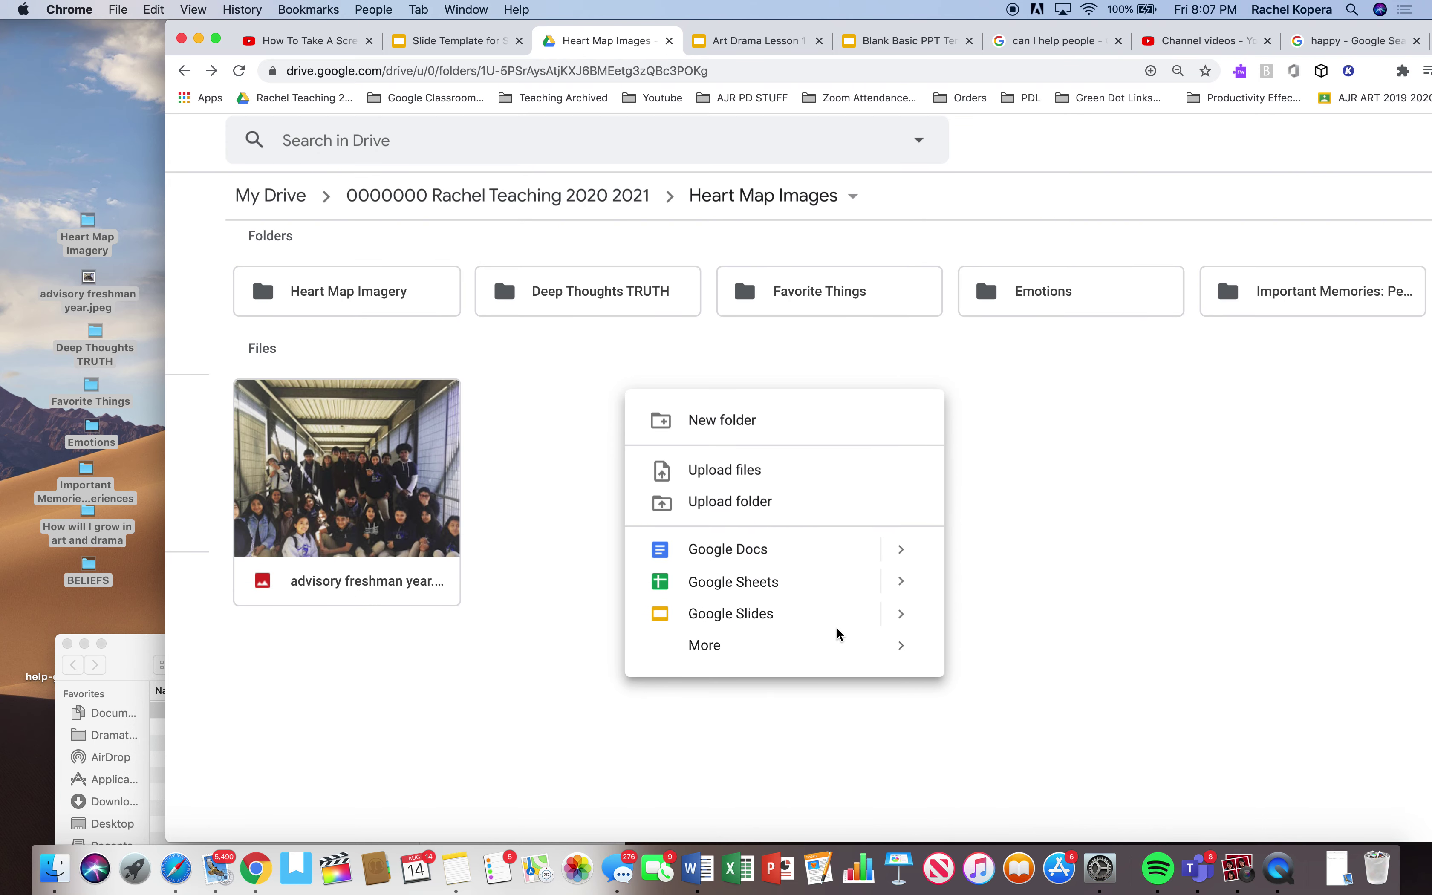
left_click(1179, 436)
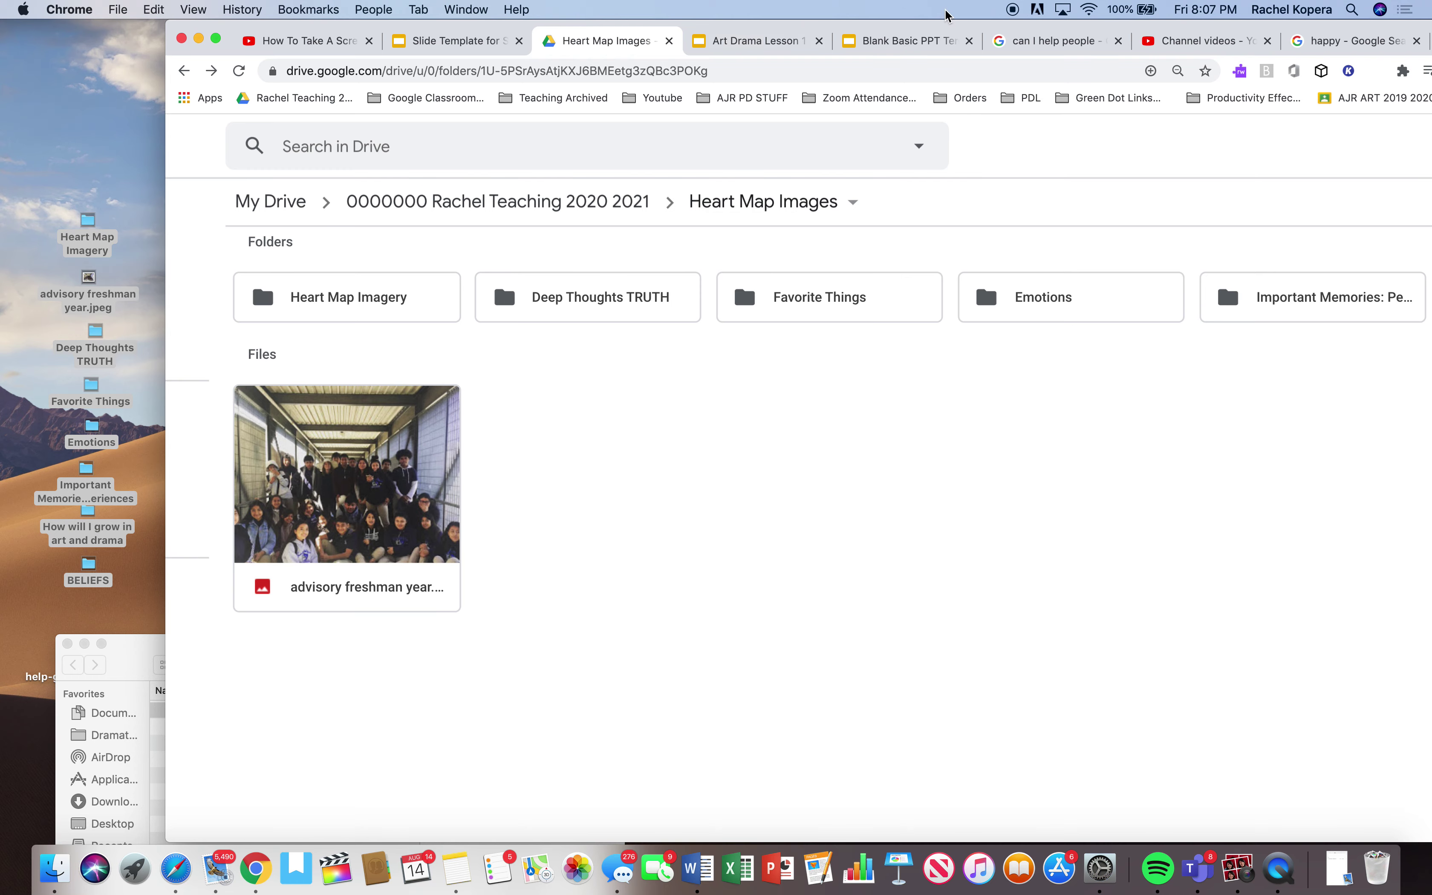
left_click_drag(937, 24, 802, 26)
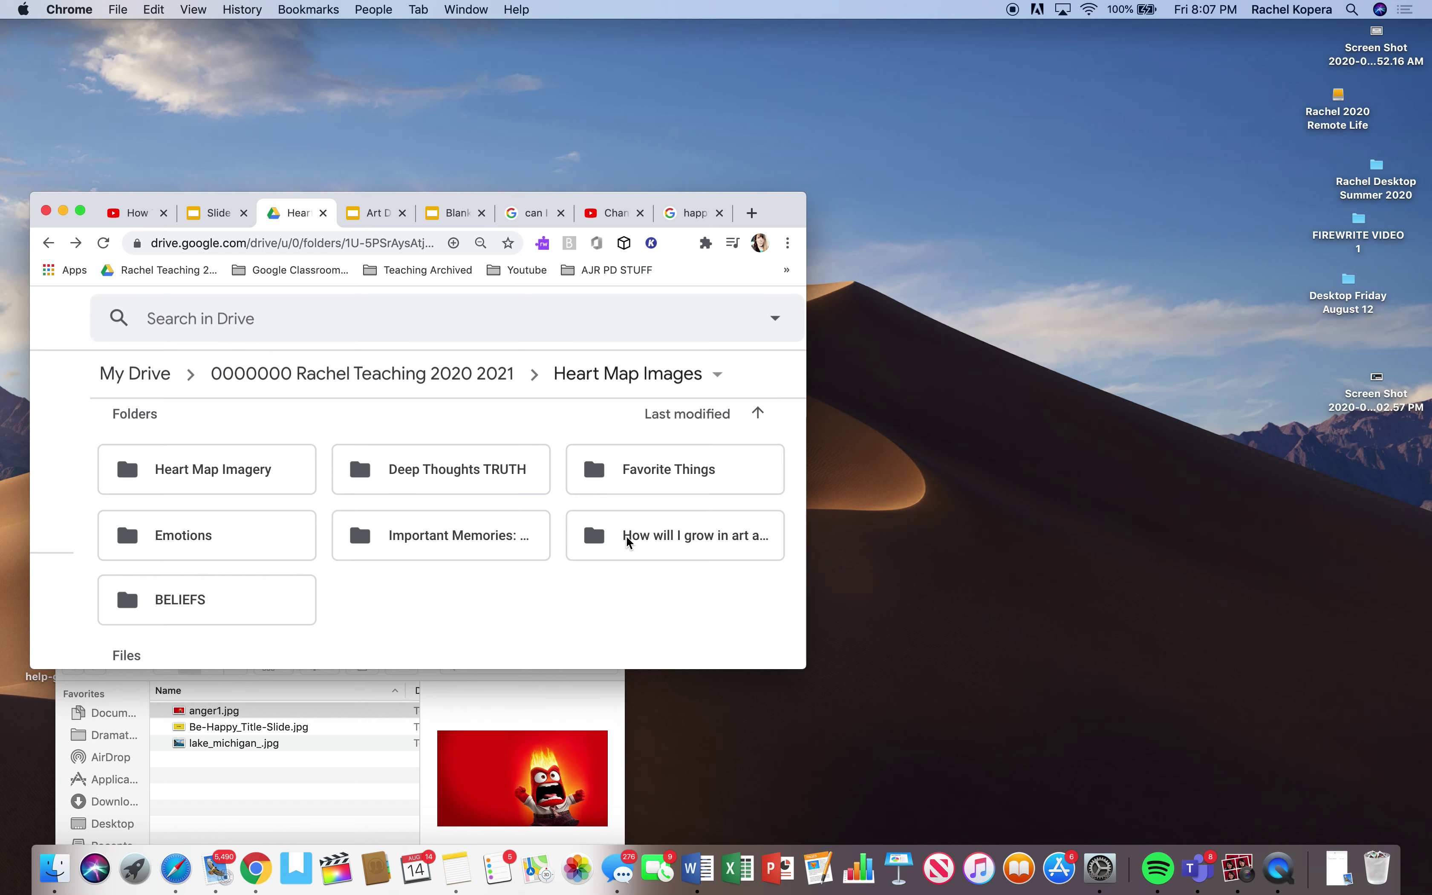
Step: Move the browser aside and go back to the happy Google Images results, selecting the page address
scroll(603, 542, "down", 5)
left_click_drag(434, 206, 848, 77)
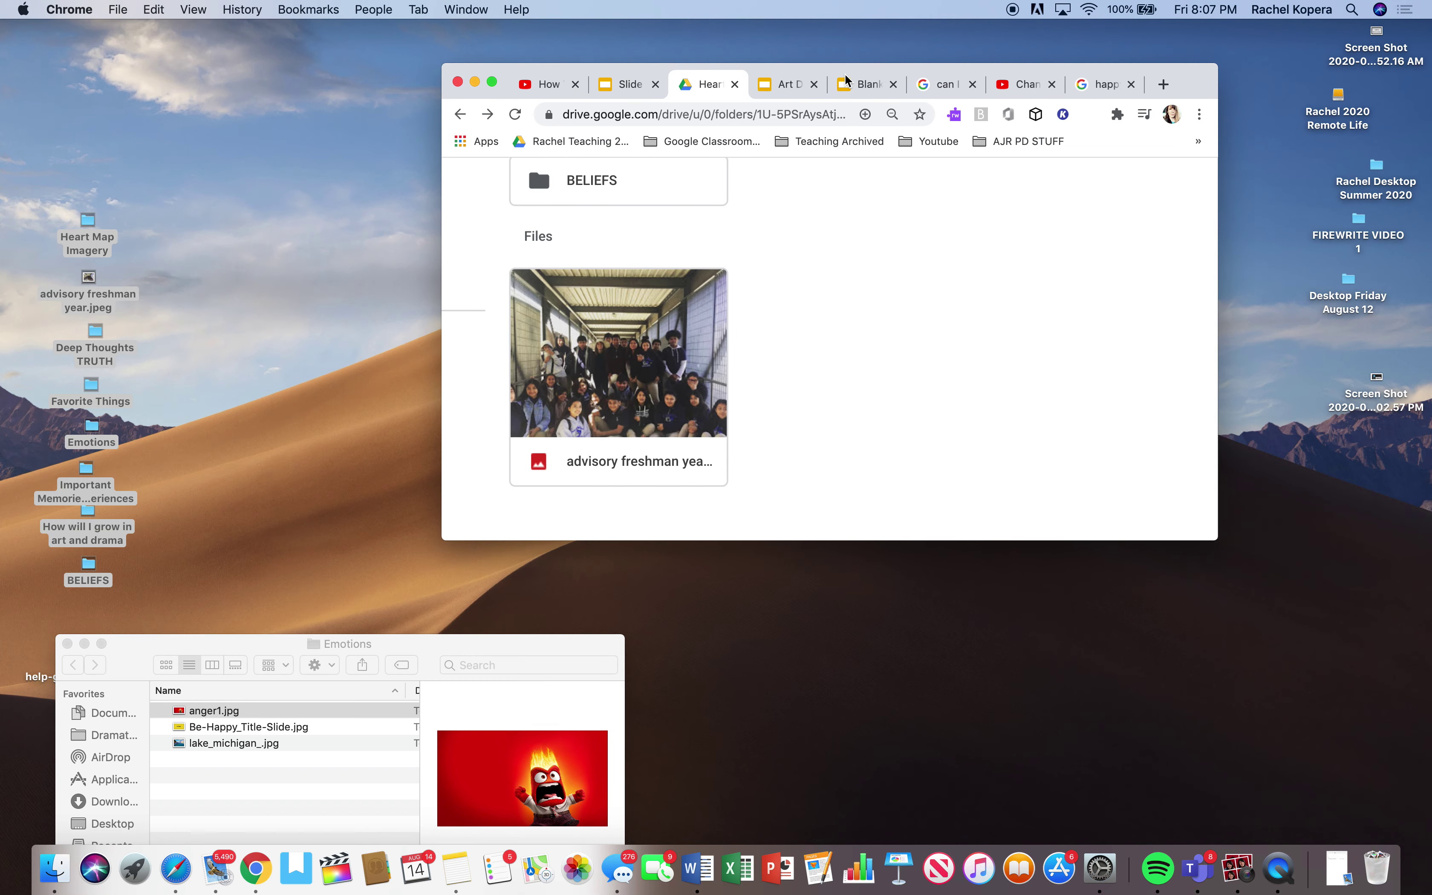
left_click(619, 90)
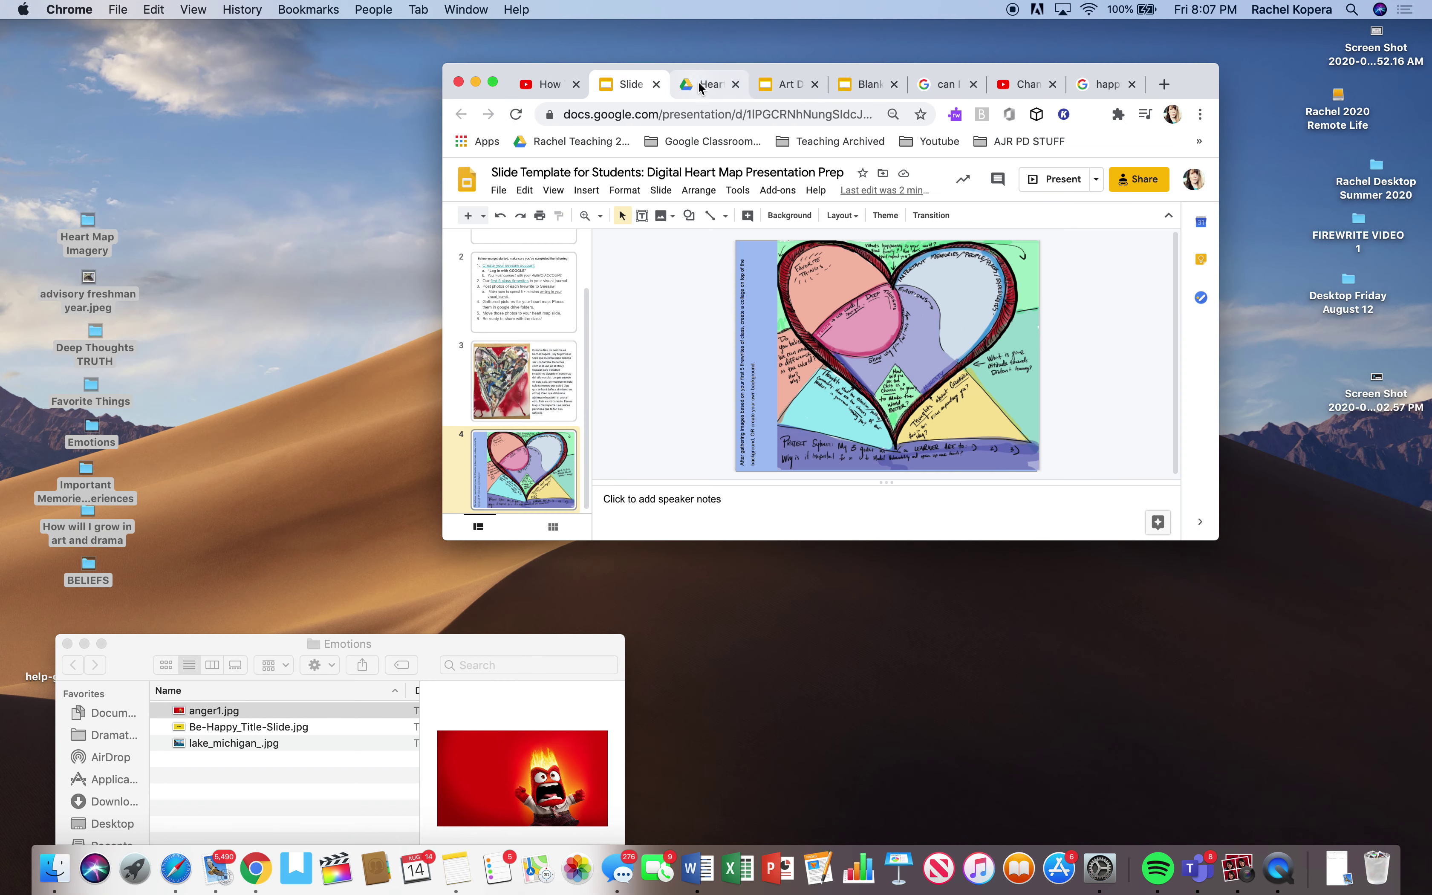
left_click(705, 84)
left_click(790, 84)
left_click(843, 84)
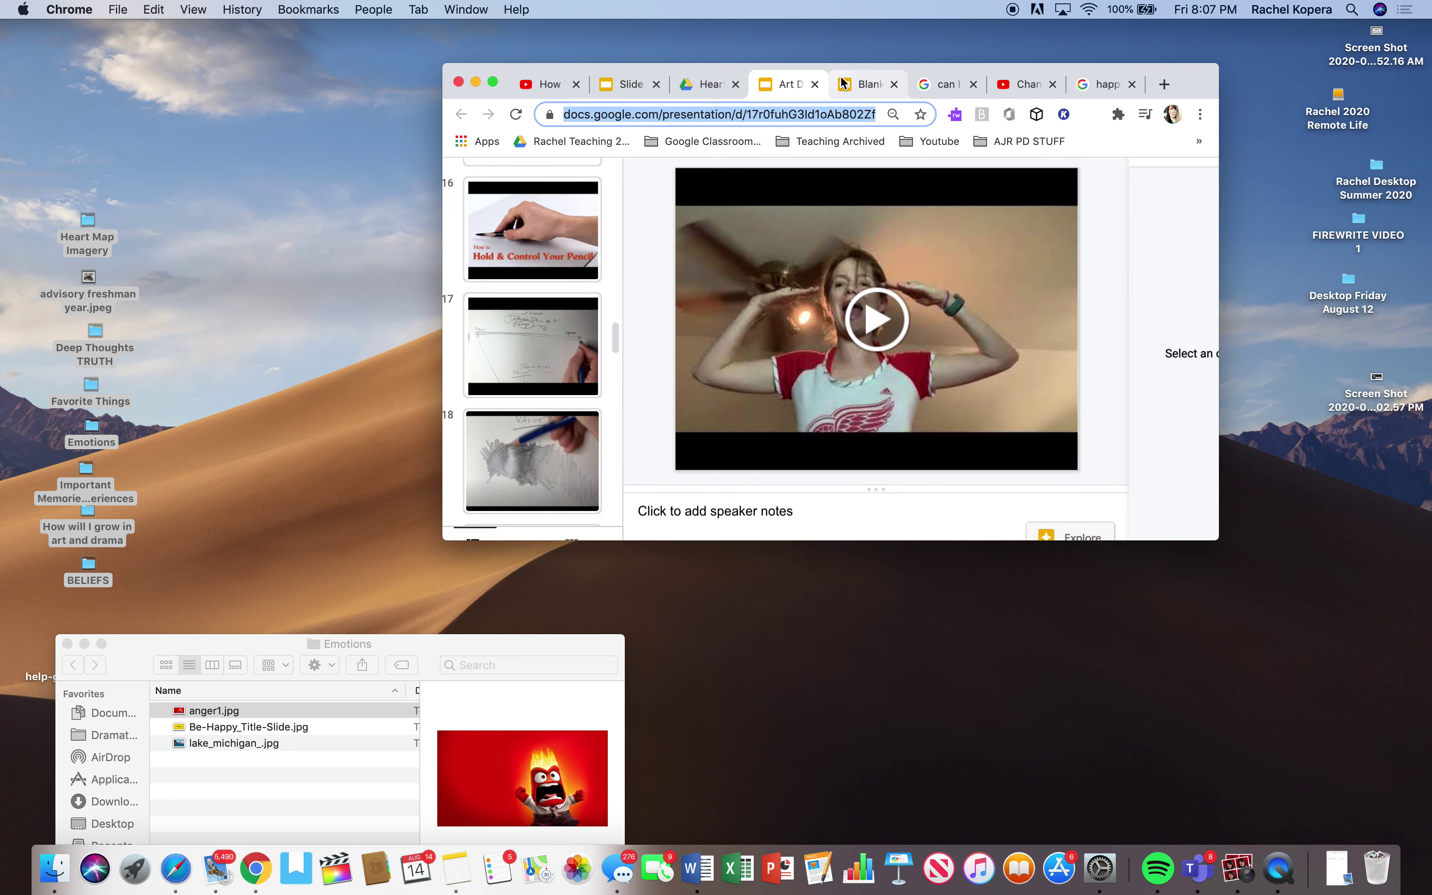
left_click(1028, 84)
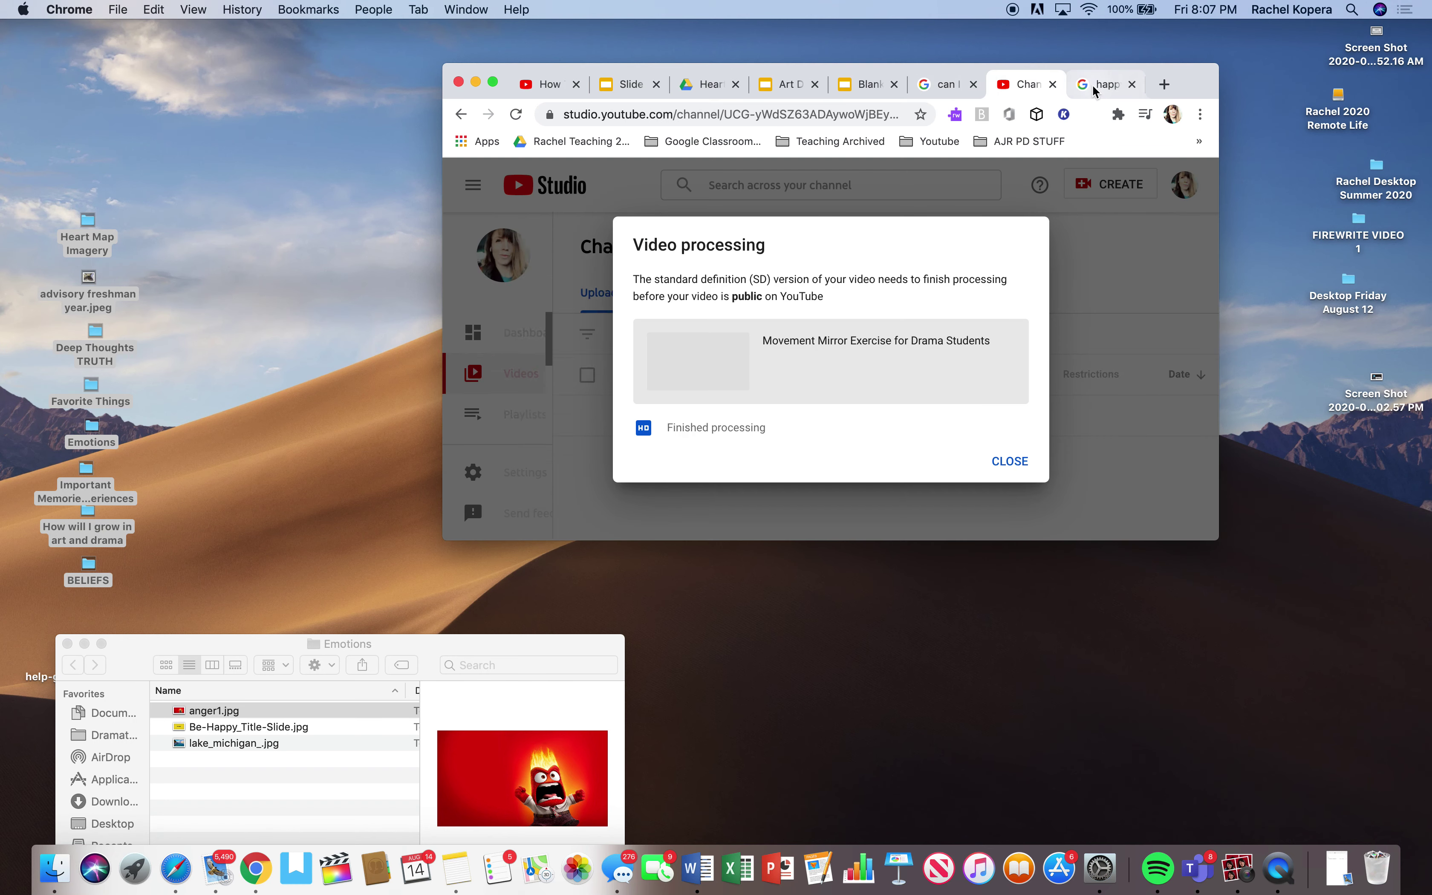
left_click(1096, 88)
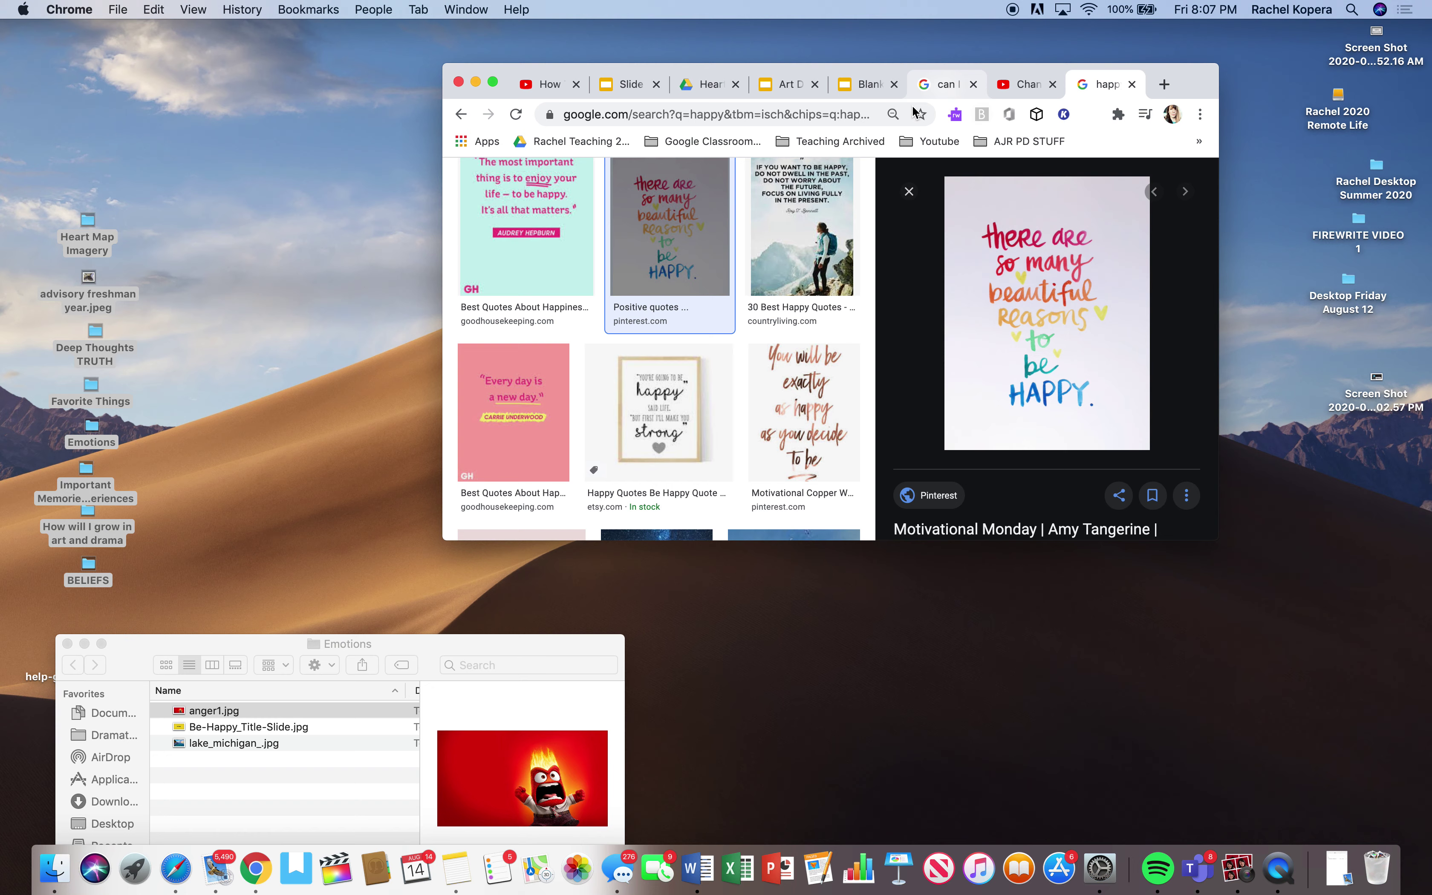
left_click(842, 114)
Step: Open a new Chrome window and place it beside the Drive window
left_click(118, 9)
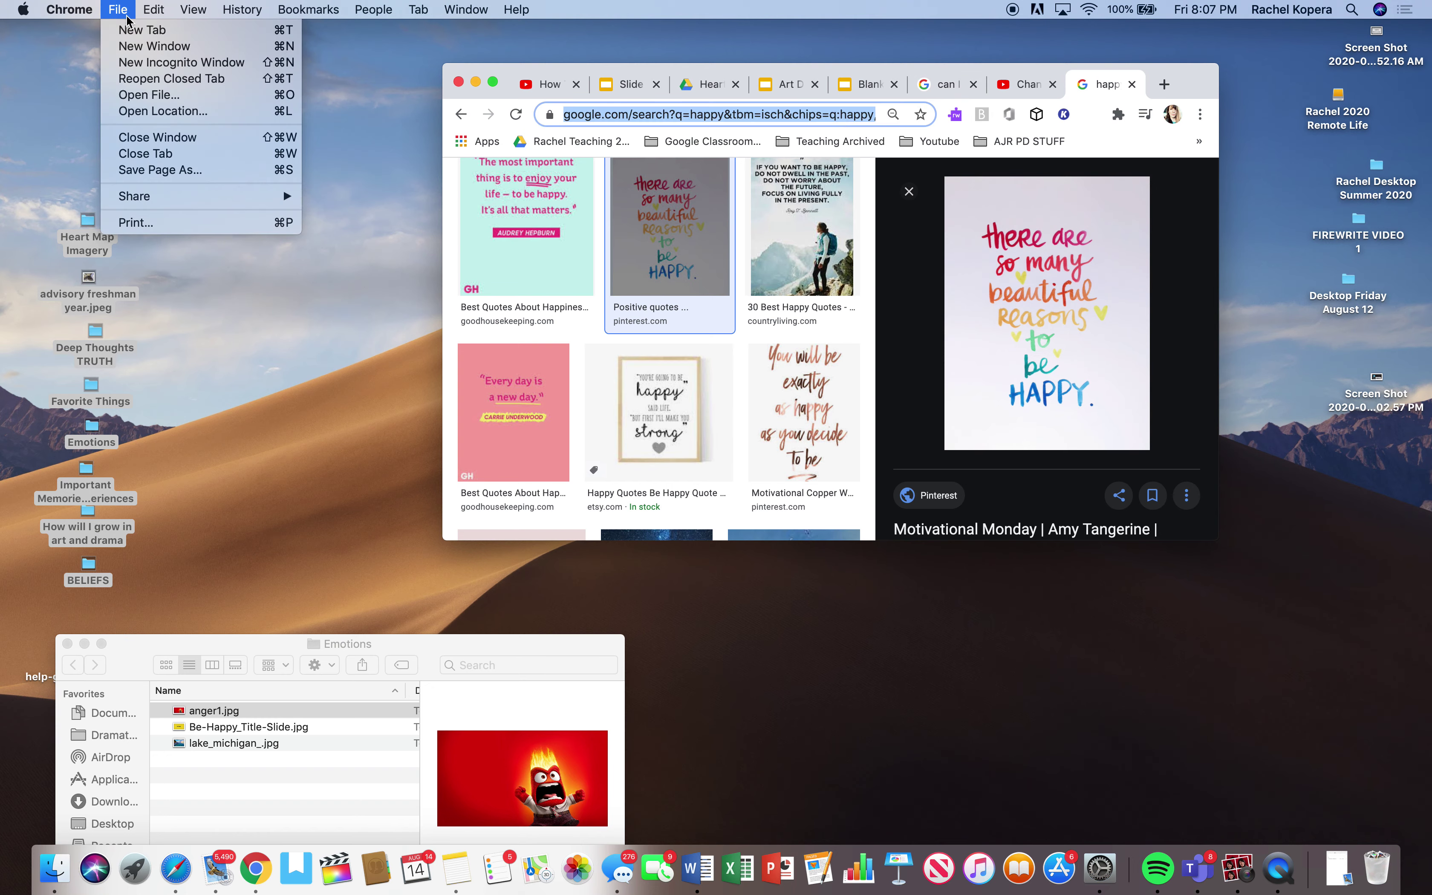
left_click(121, 48)
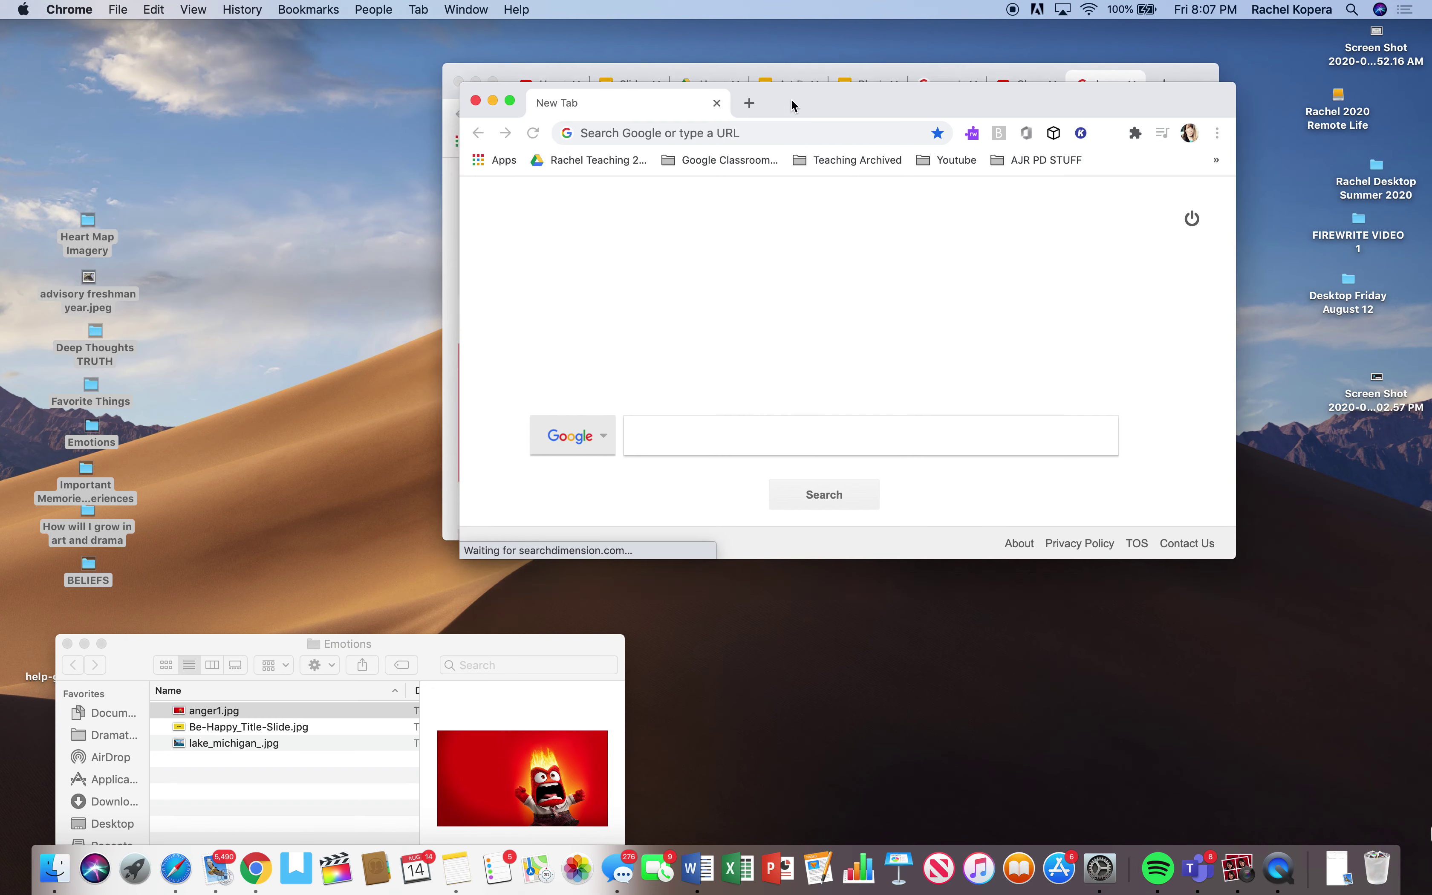
left_click_drag(619, 104, 18, 77)
left_click(717, 70)
left_click_drag(710, 84, 971, 83)
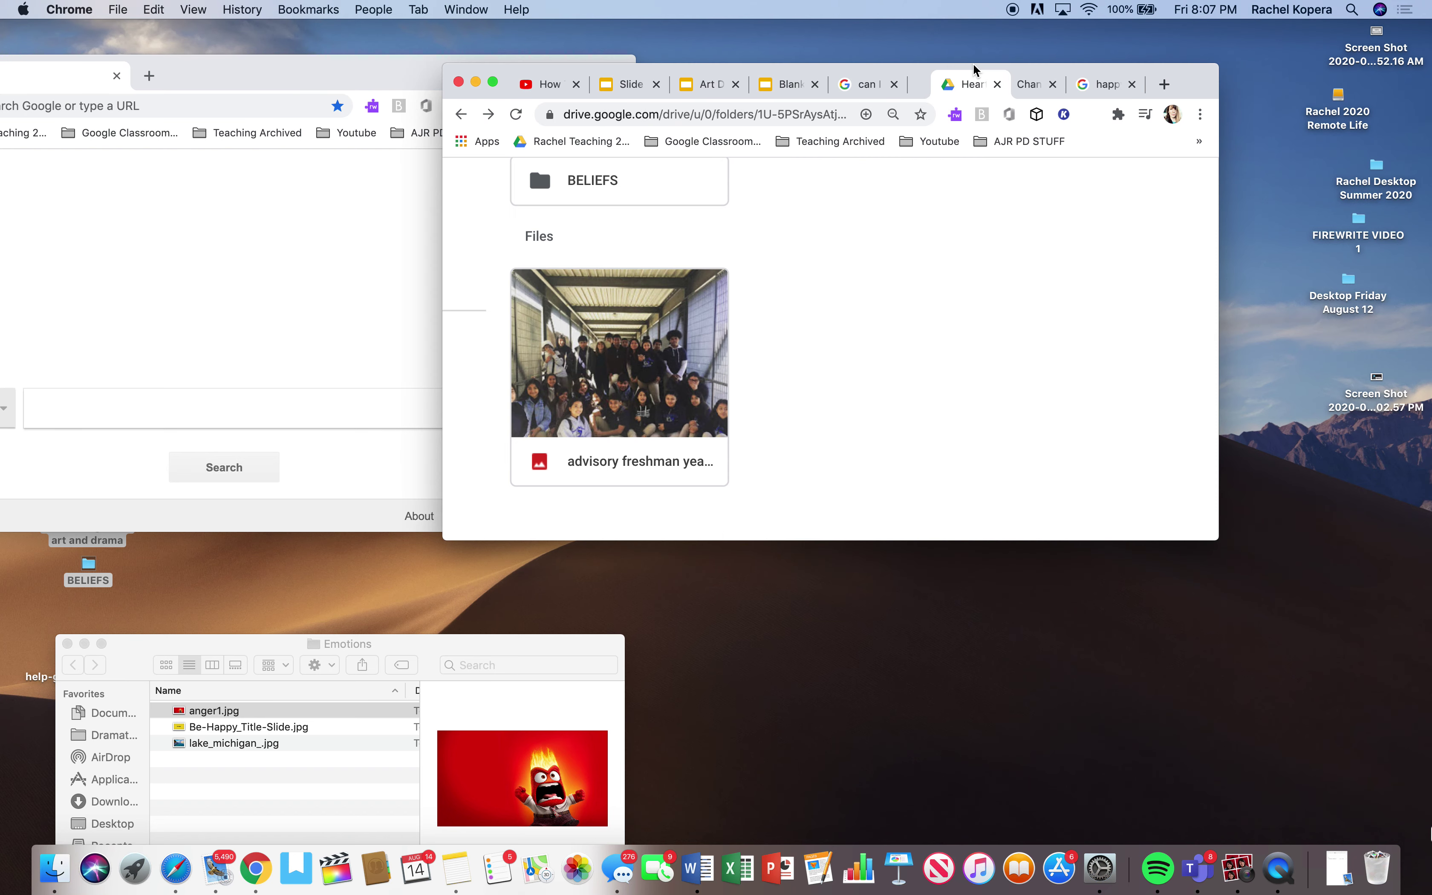
left_click_drag(355, 74, 515, 74)
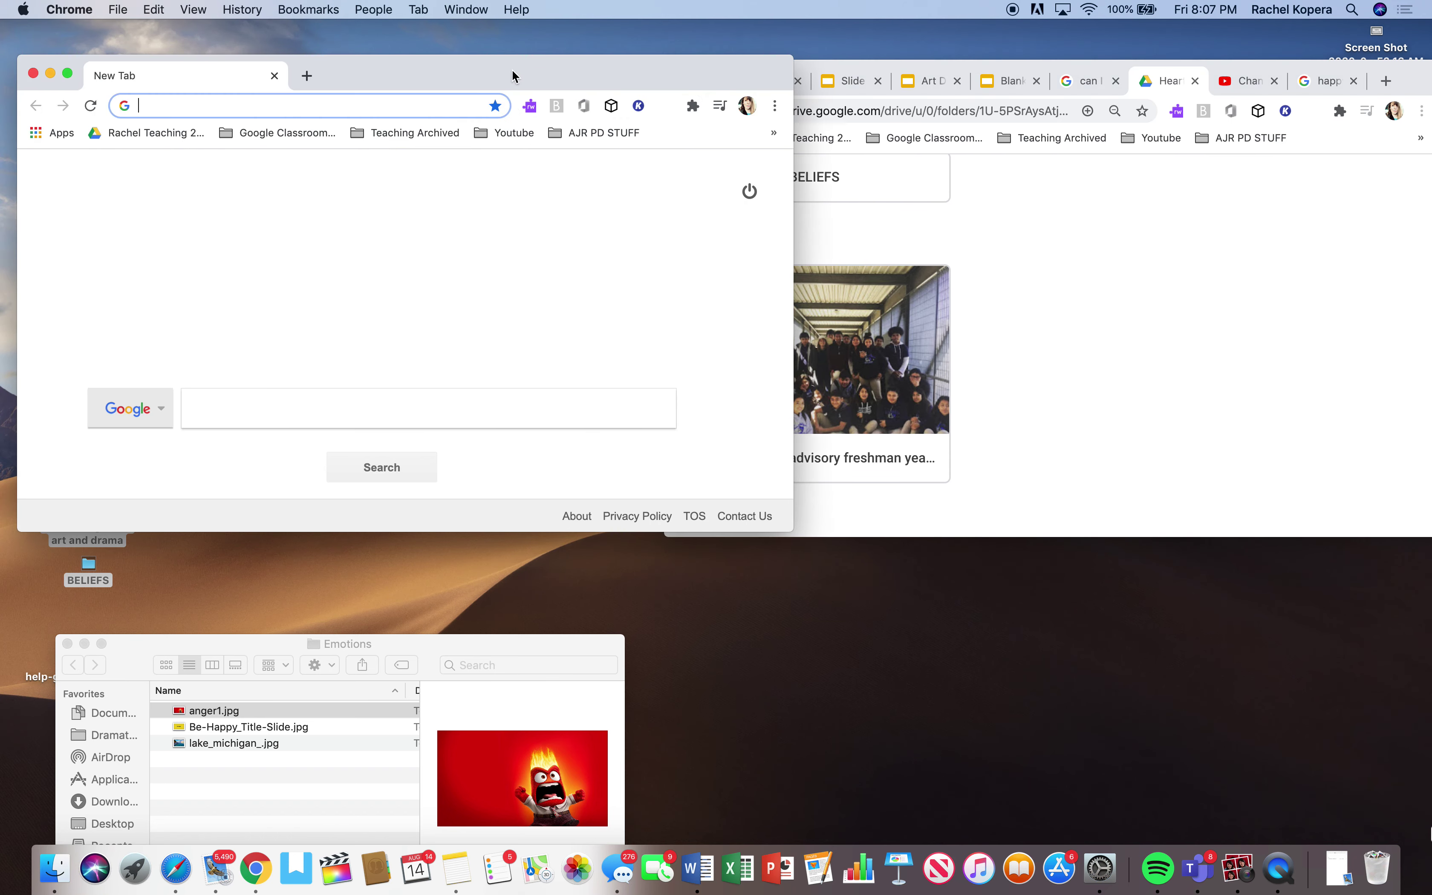
Step: Reload the happy image search in the new window and copy the beautiful reasons quote image
left_click(325, 104)
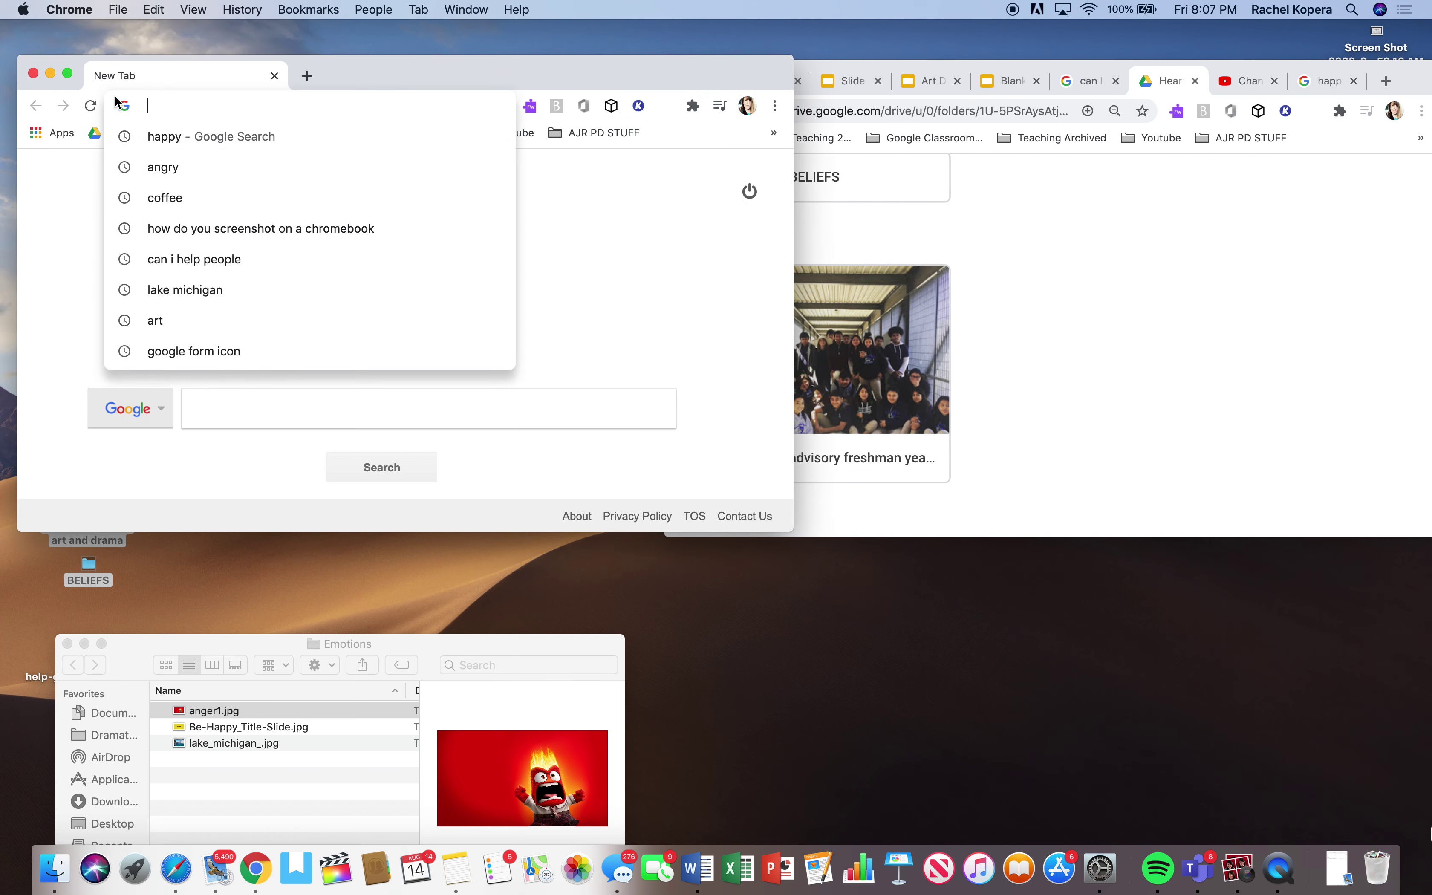
key("Down")
key("Return")
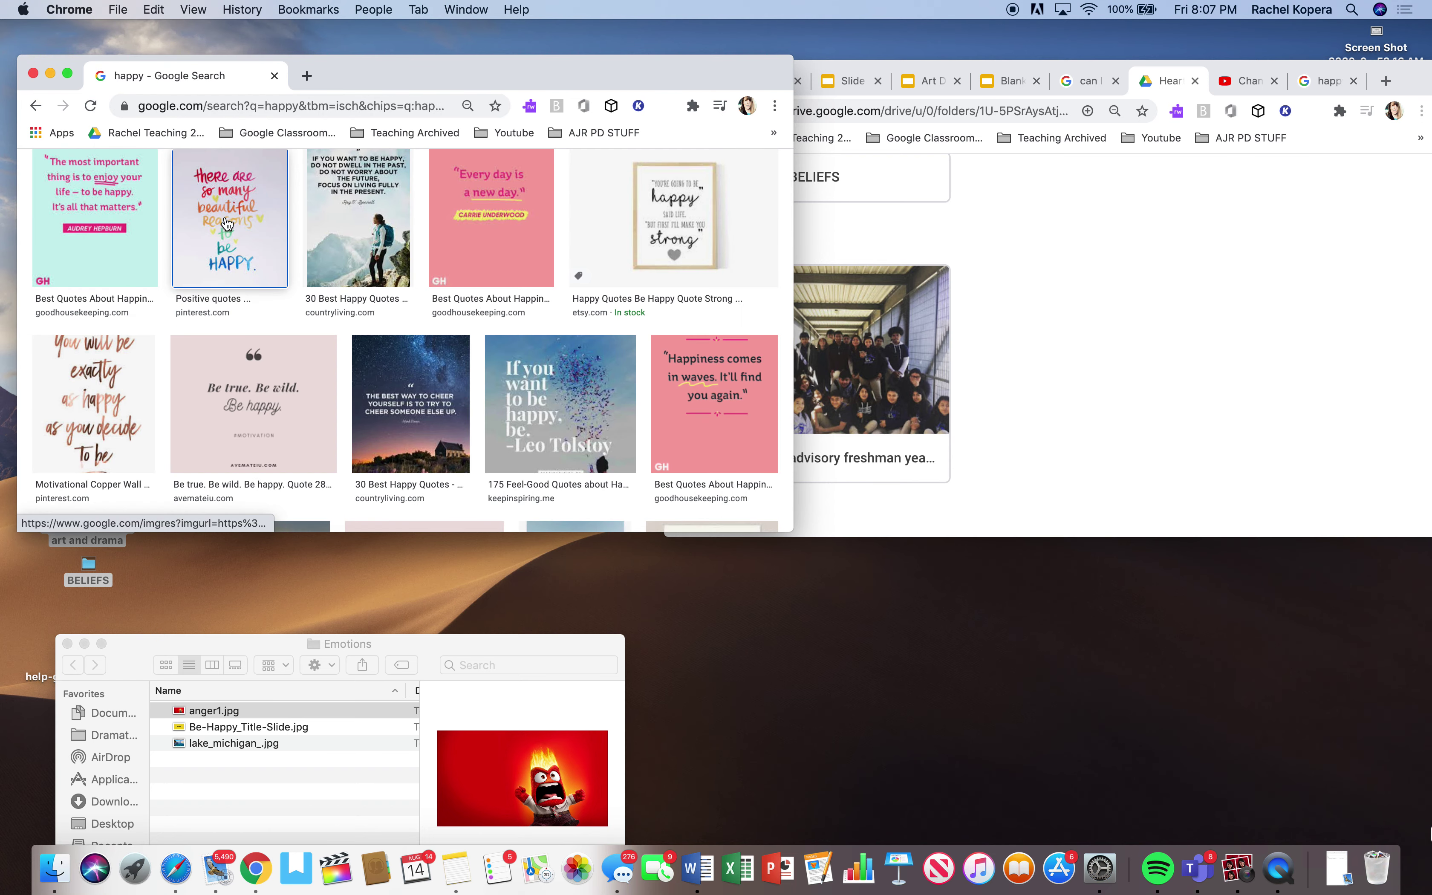
left_click(227, 223)
left_click_drag(621, 307, 1119, 333)
left_click(1119, 333)
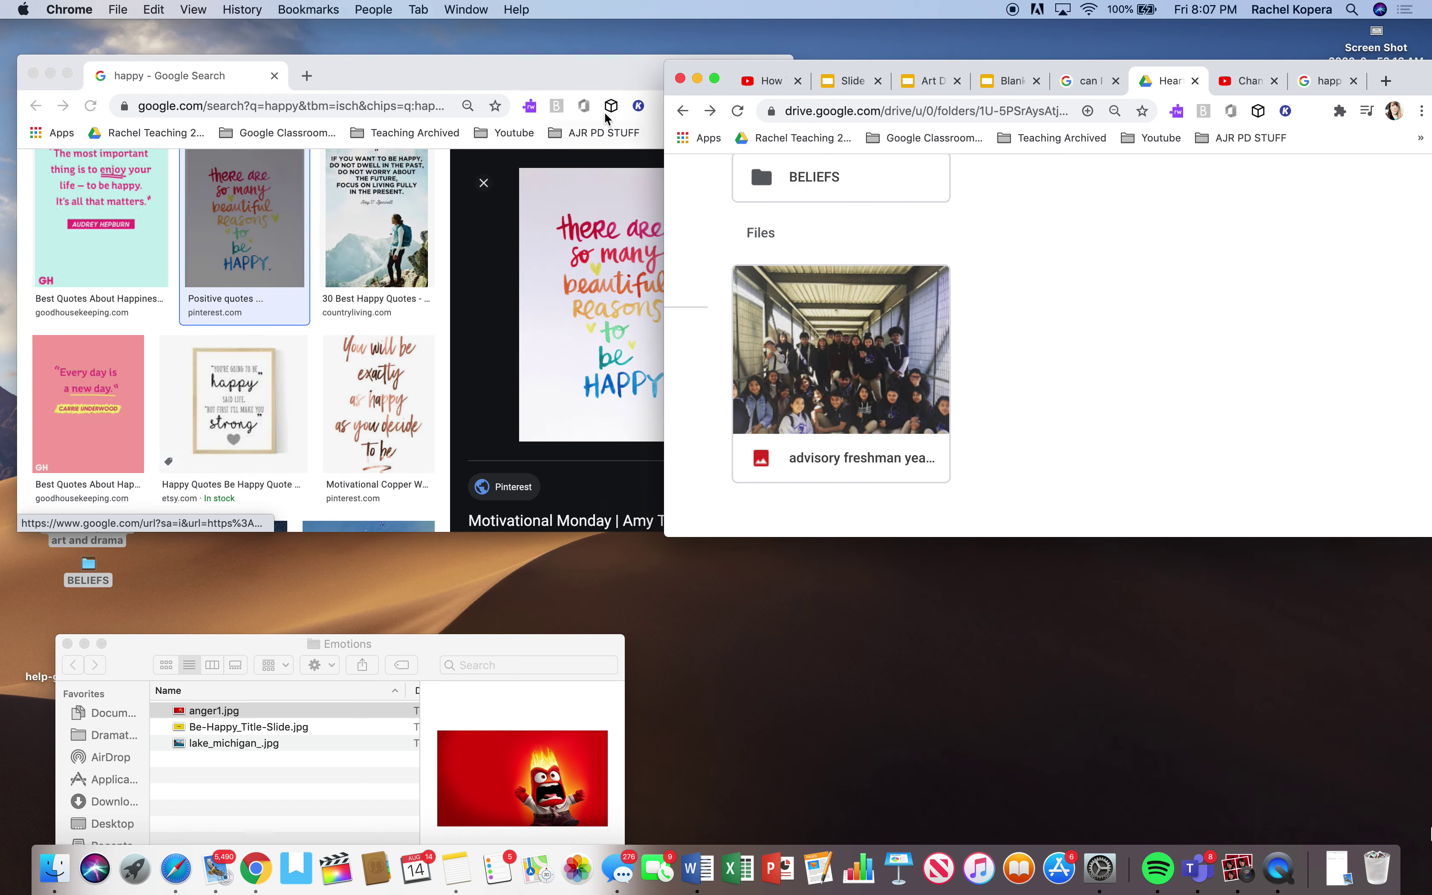
left_click_drag(595, 77, 450, 72)
left_click_drag(476, 268, 1118, 323)
right_click(528, 324)
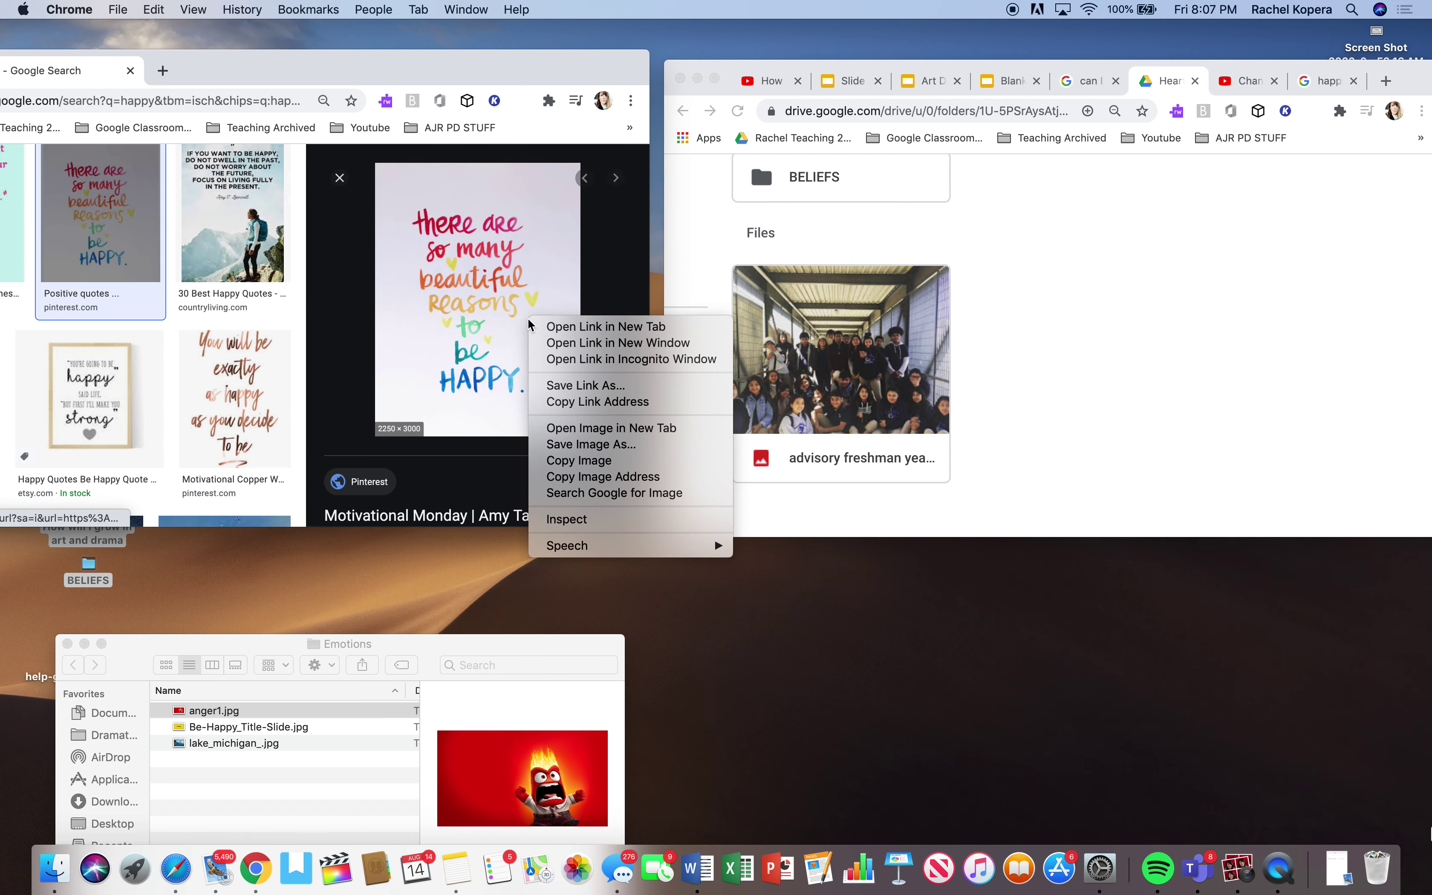
right_click(491, 308)
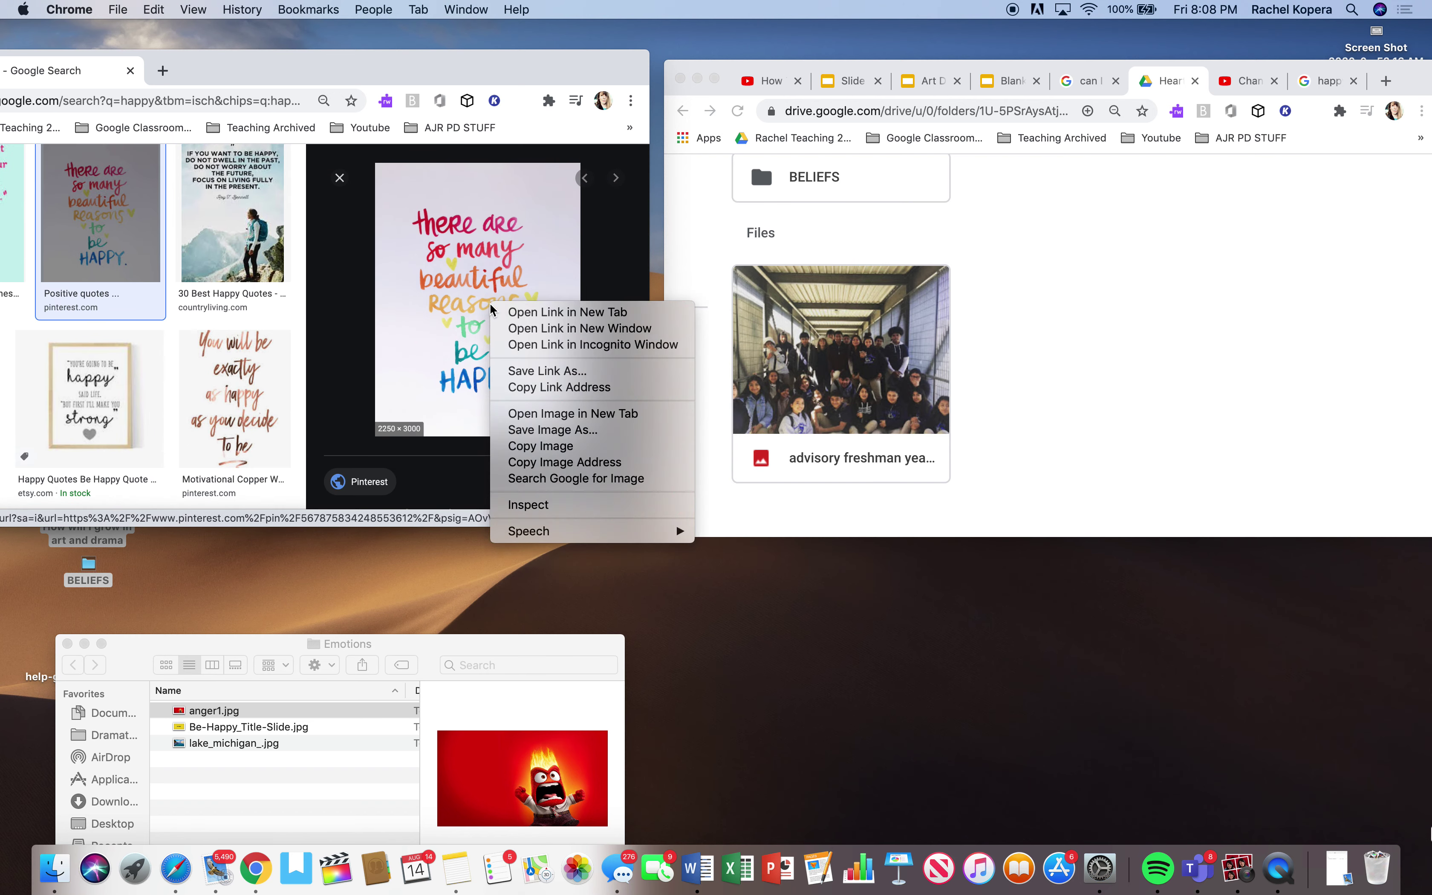
left_click(539, 446)
Step: Try the Heart Map Images folder's new-item options several times, then shift the Drive window left
left_click(1045, 291)
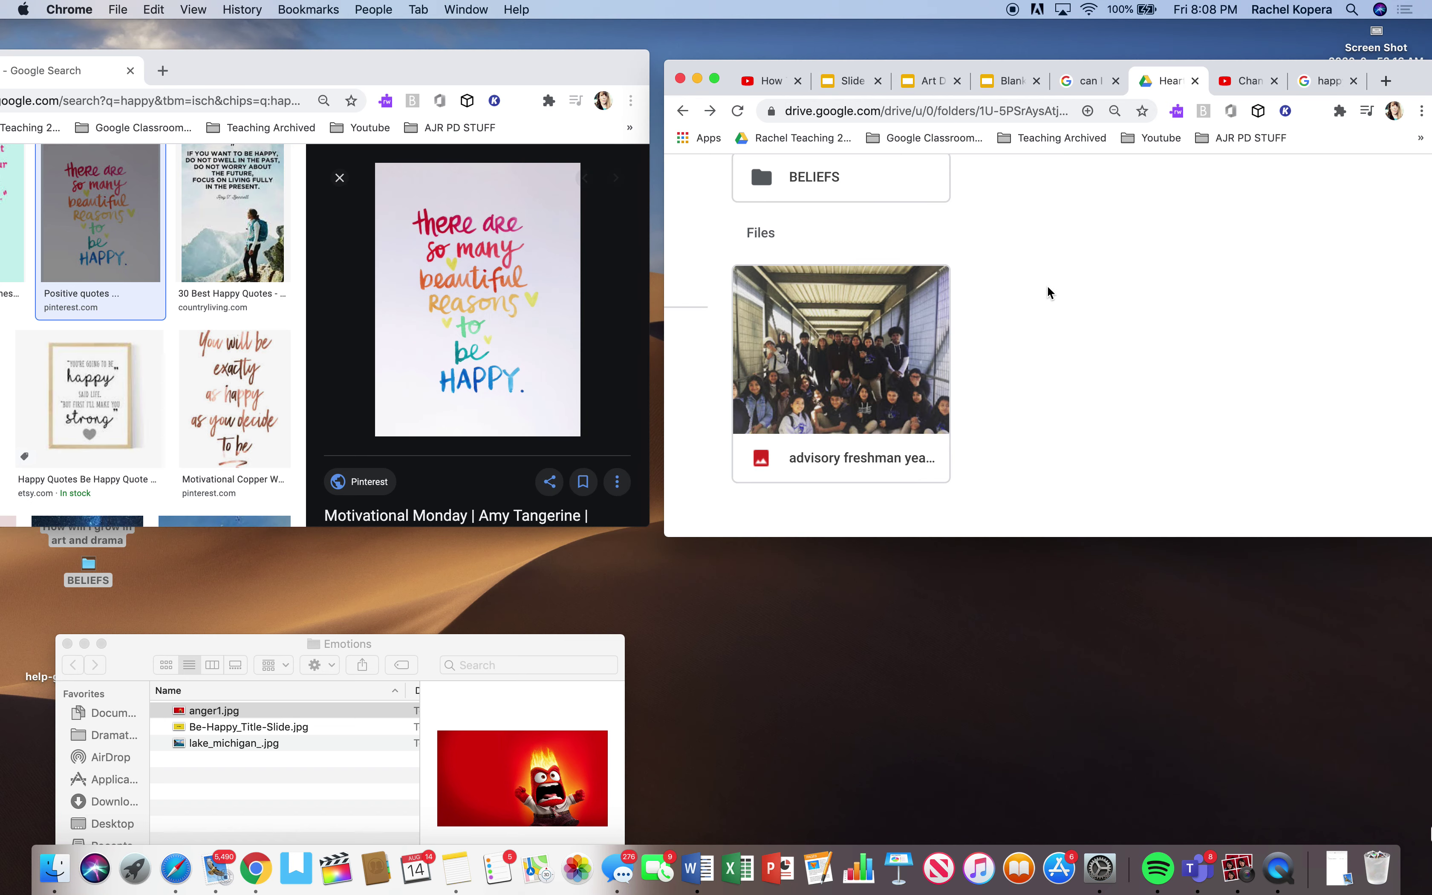
scroll(1046, 290, "up", 5)
right_click(1047, 291)
left_click(984, 473)
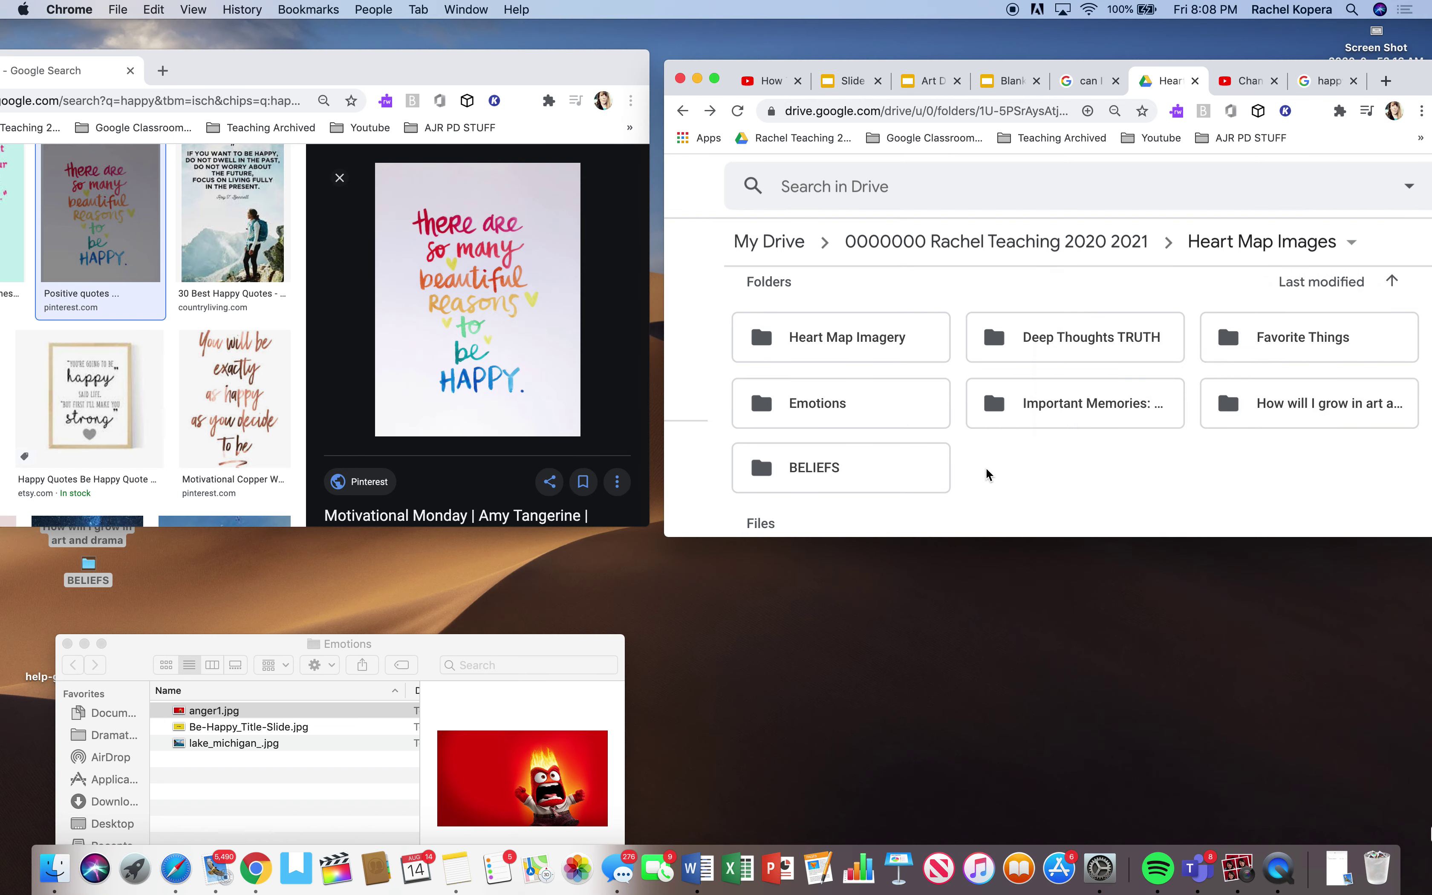
scroll(987, 474, "down", 5)
scroll(1077, 338, "up", 5)
right_click(1077, 338)
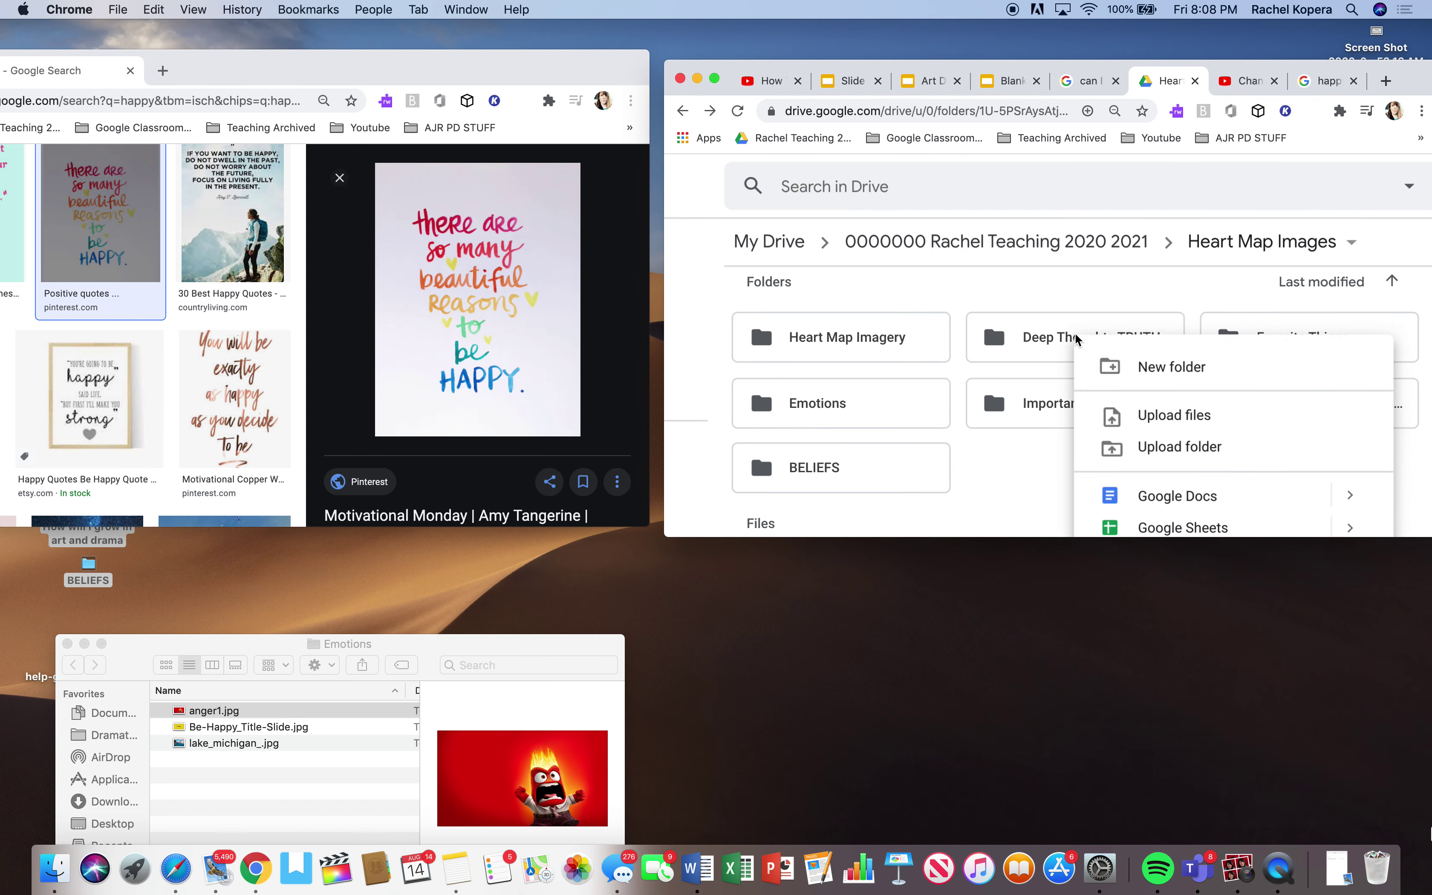
left_click(1027, 466)
scroll(1051, 409, "down", 5)
scroll(1048, 402, "up", 5)
right_click(1050, 364)
scroll(1029, 451, "down", 2)
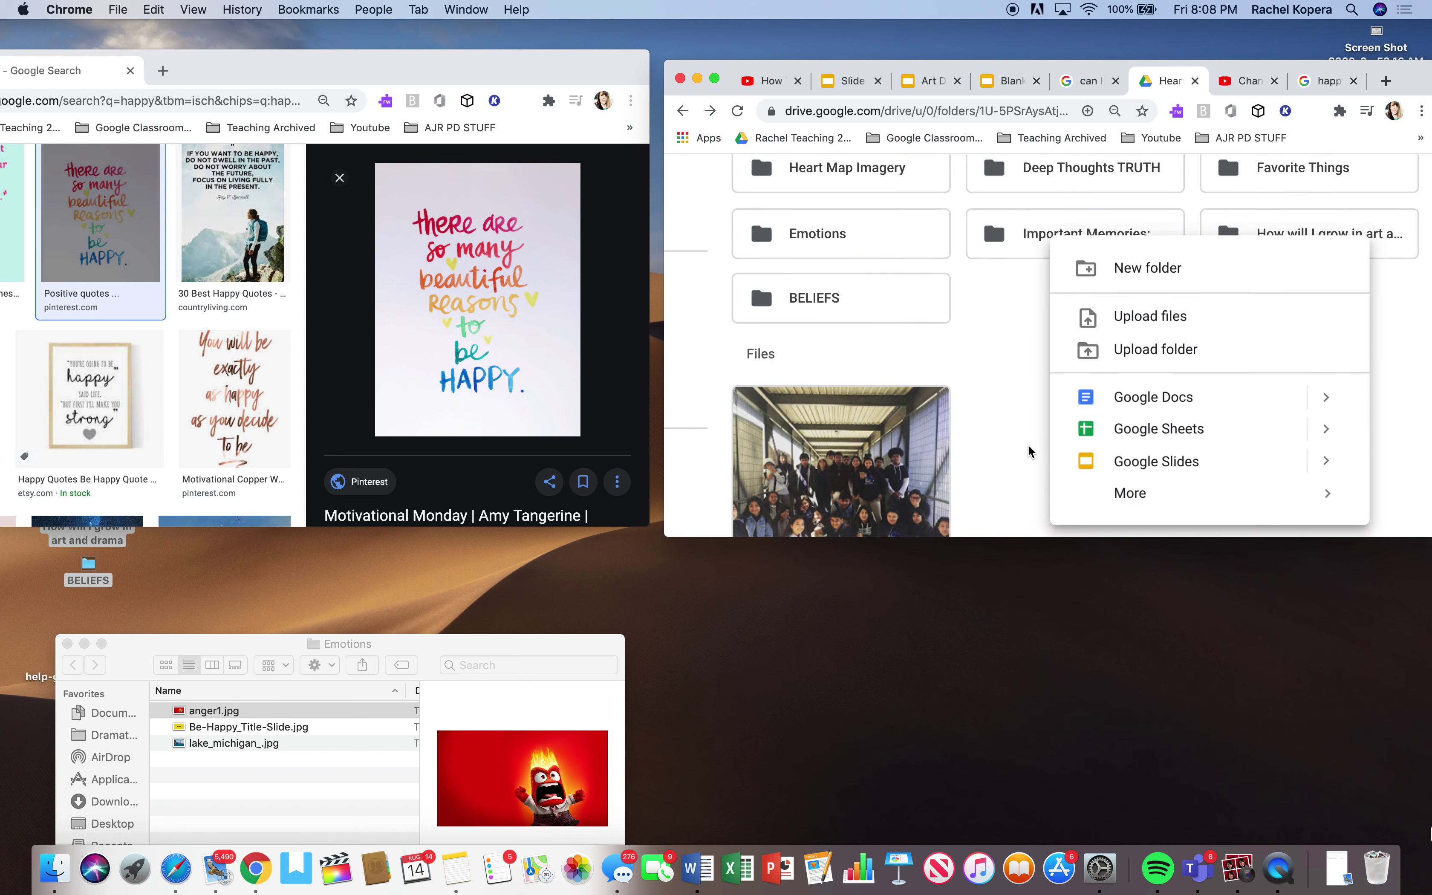
scroll(1030, 451, "down", 2)
mouse_move(1129, 380)
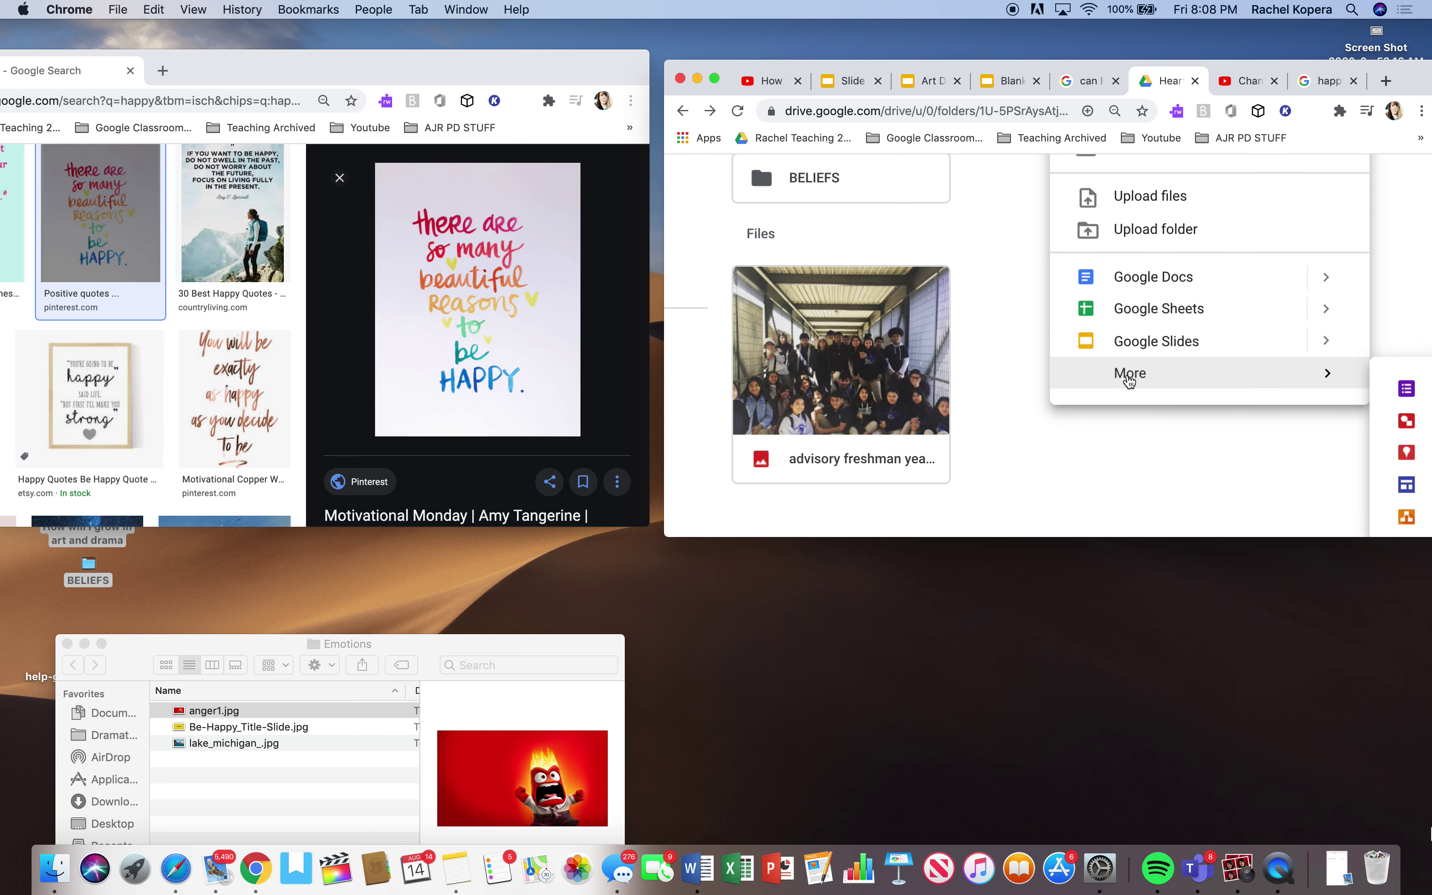
left_click_drag(1195, 62, 936, 59)
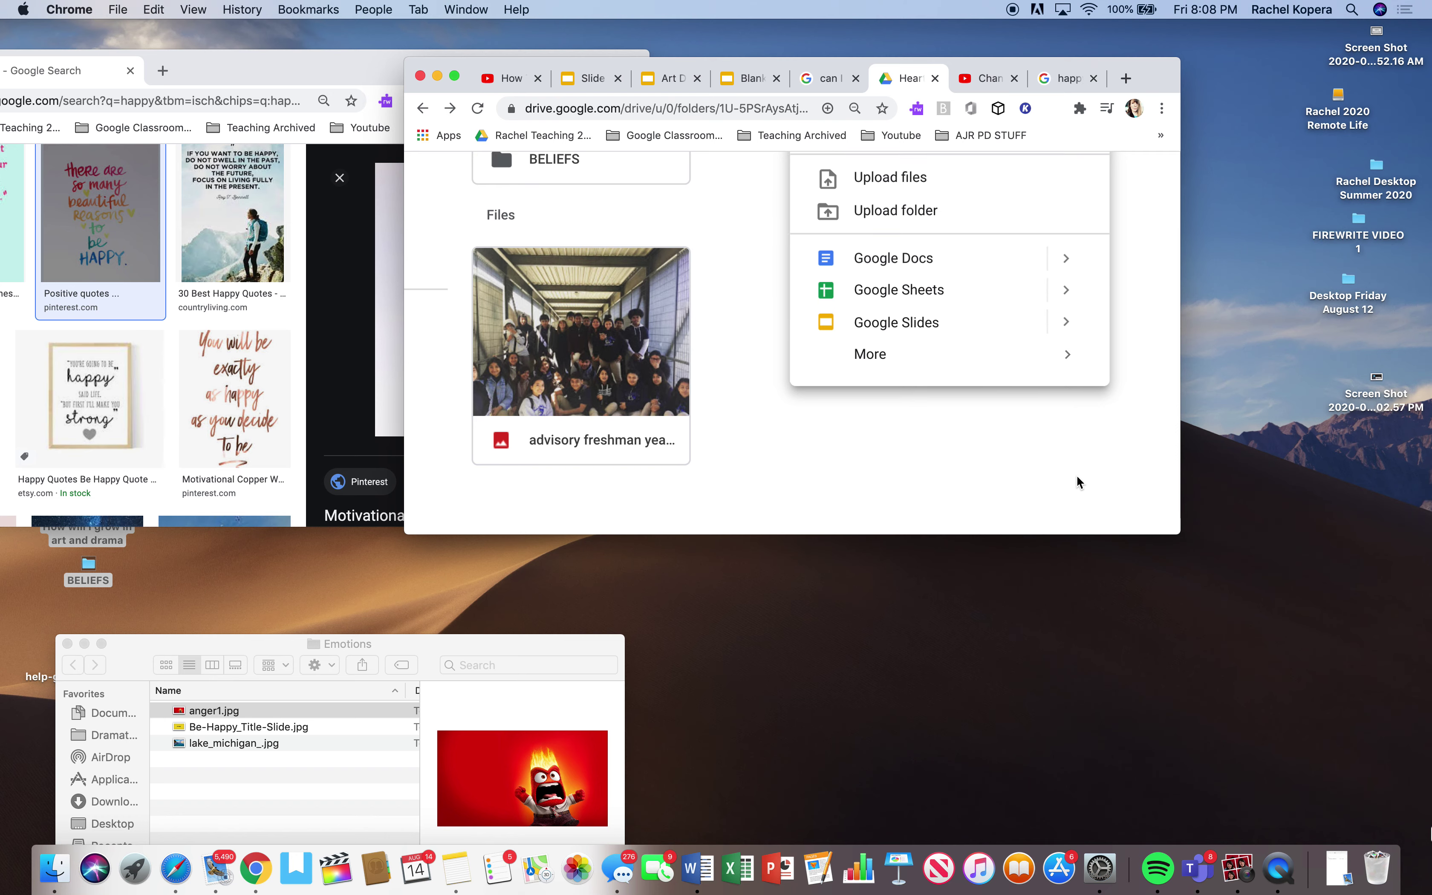
Step: Resize the Drive window and search 'how do you copy an image and put it in a google folder'
left_click_drag(1179, 533, 1042, 747)
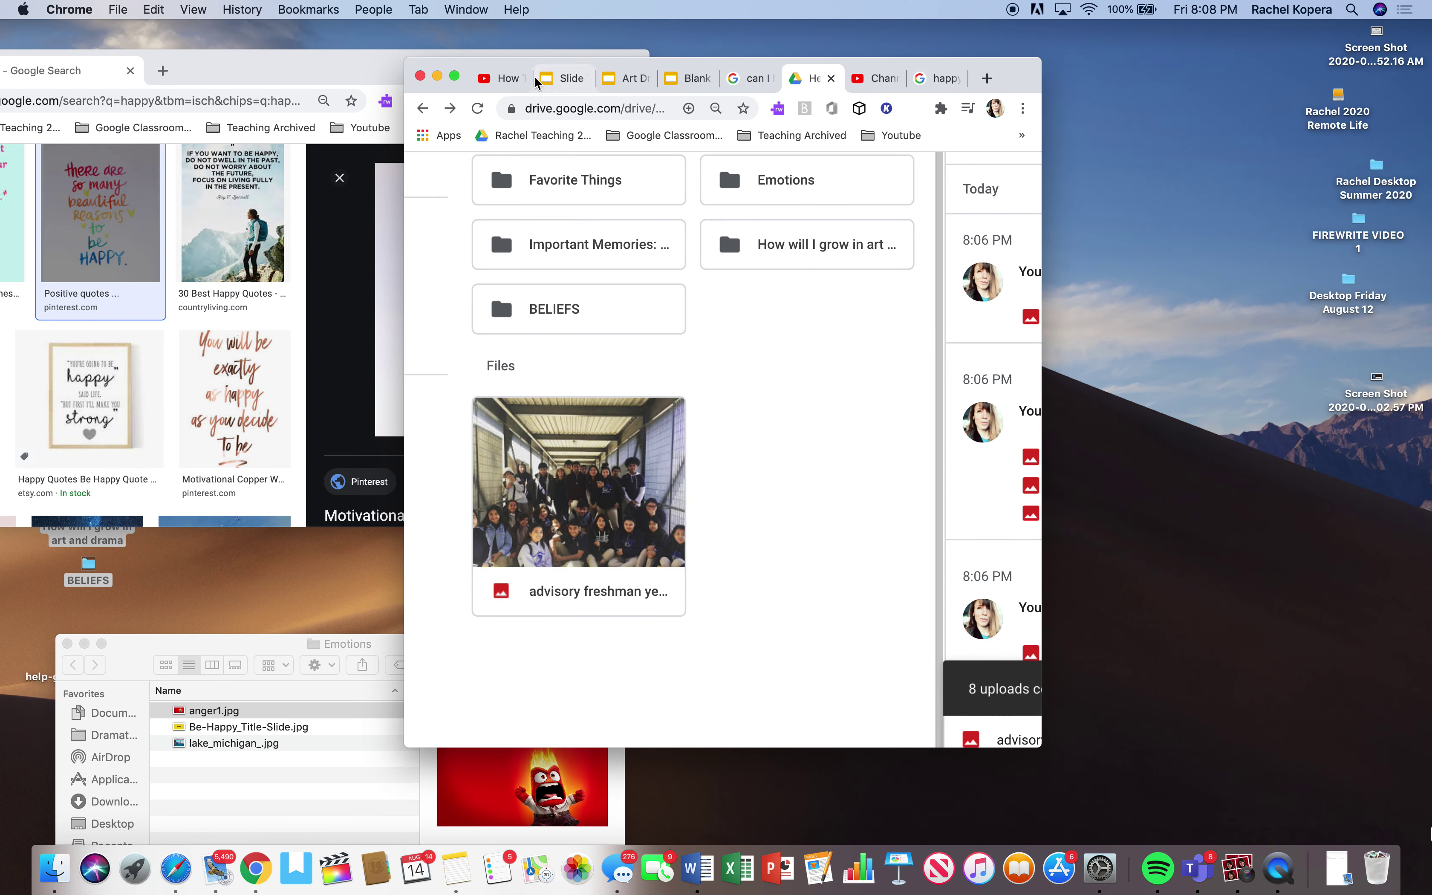
left_click(508, 78)
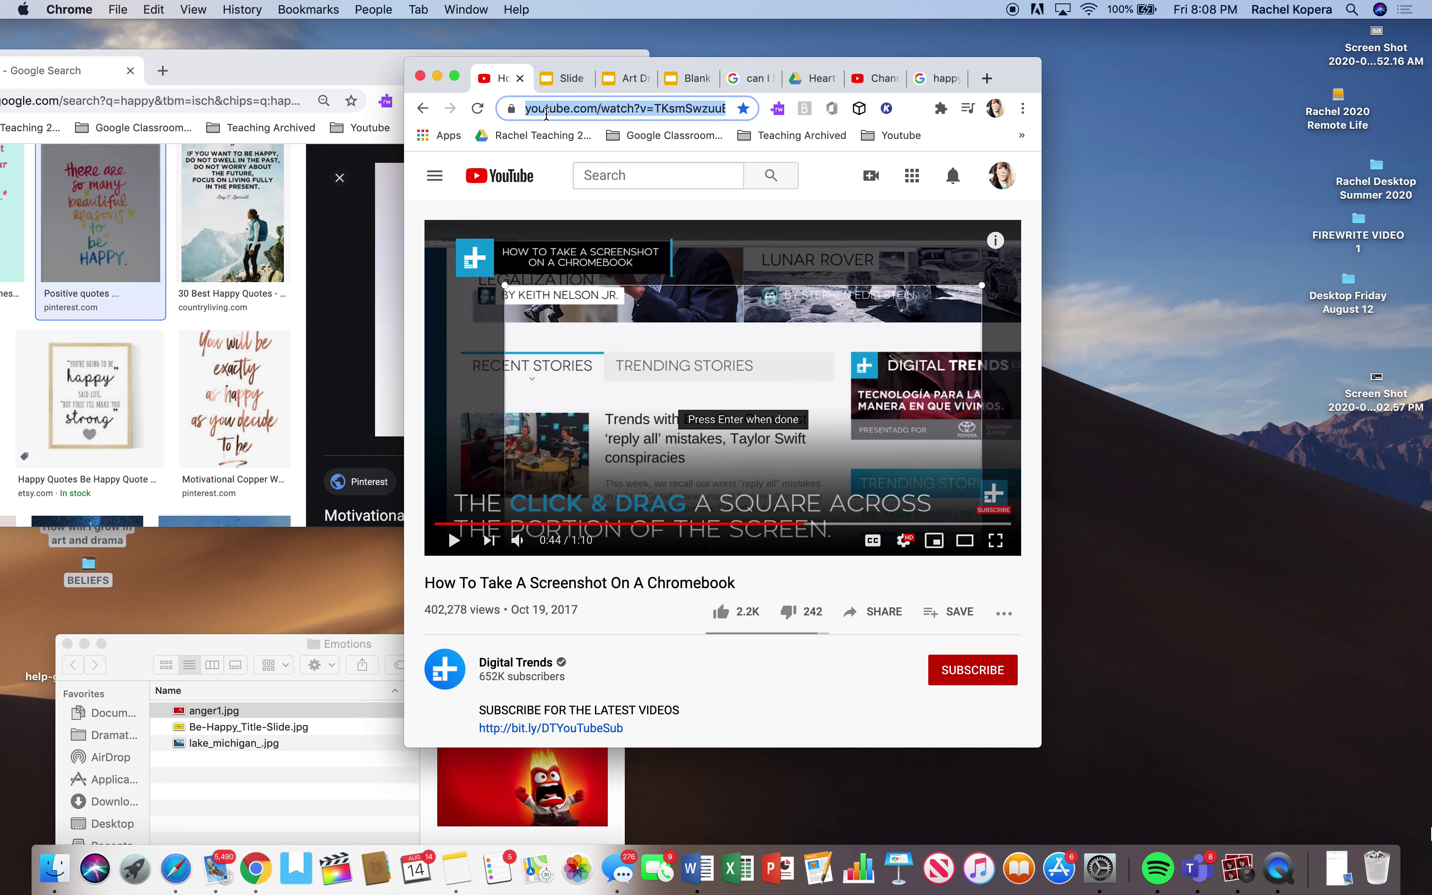
type("how do you ")
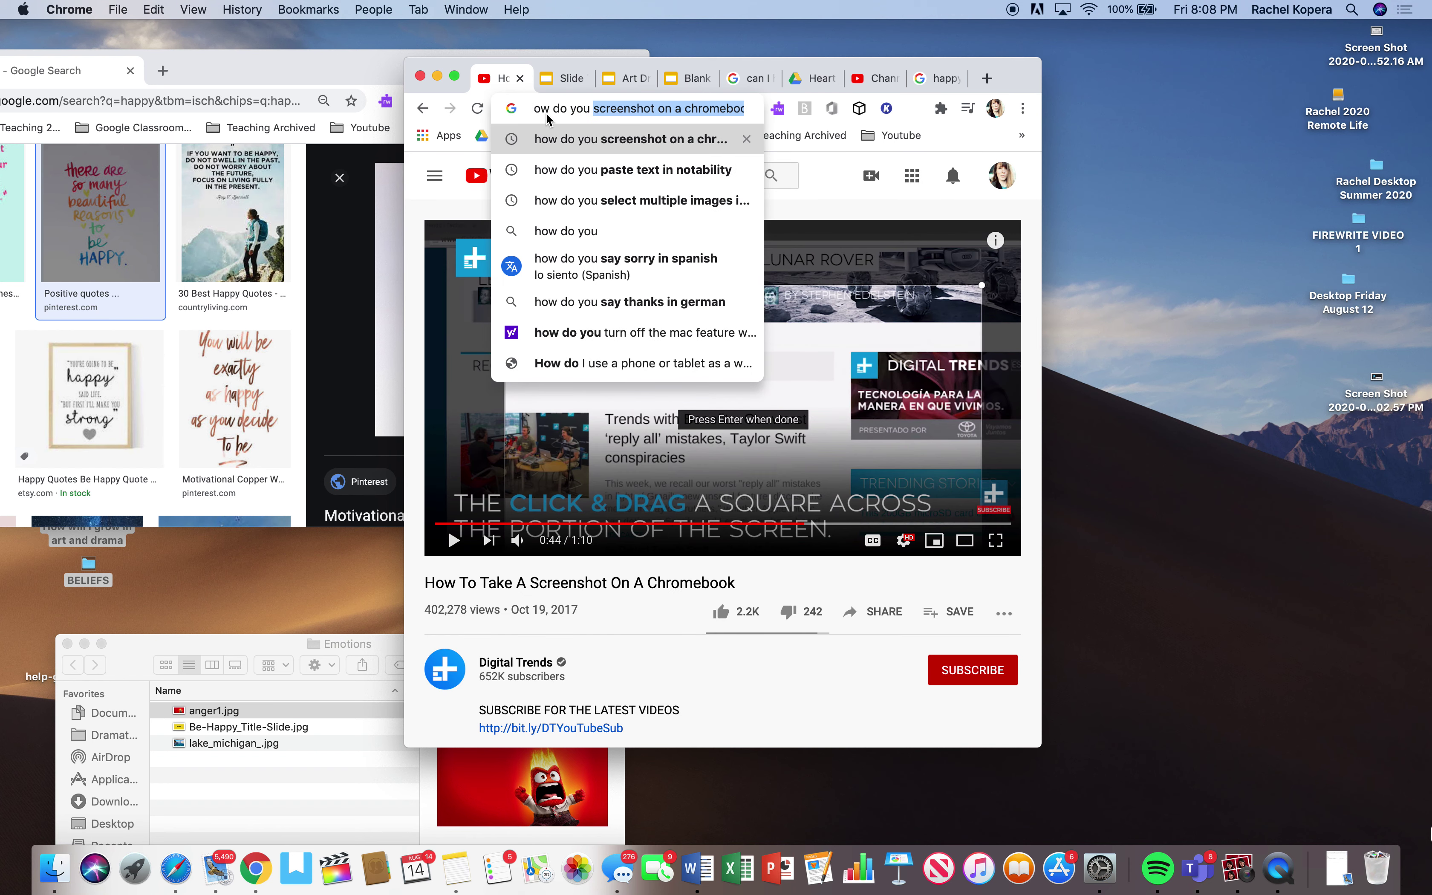
type("copy")
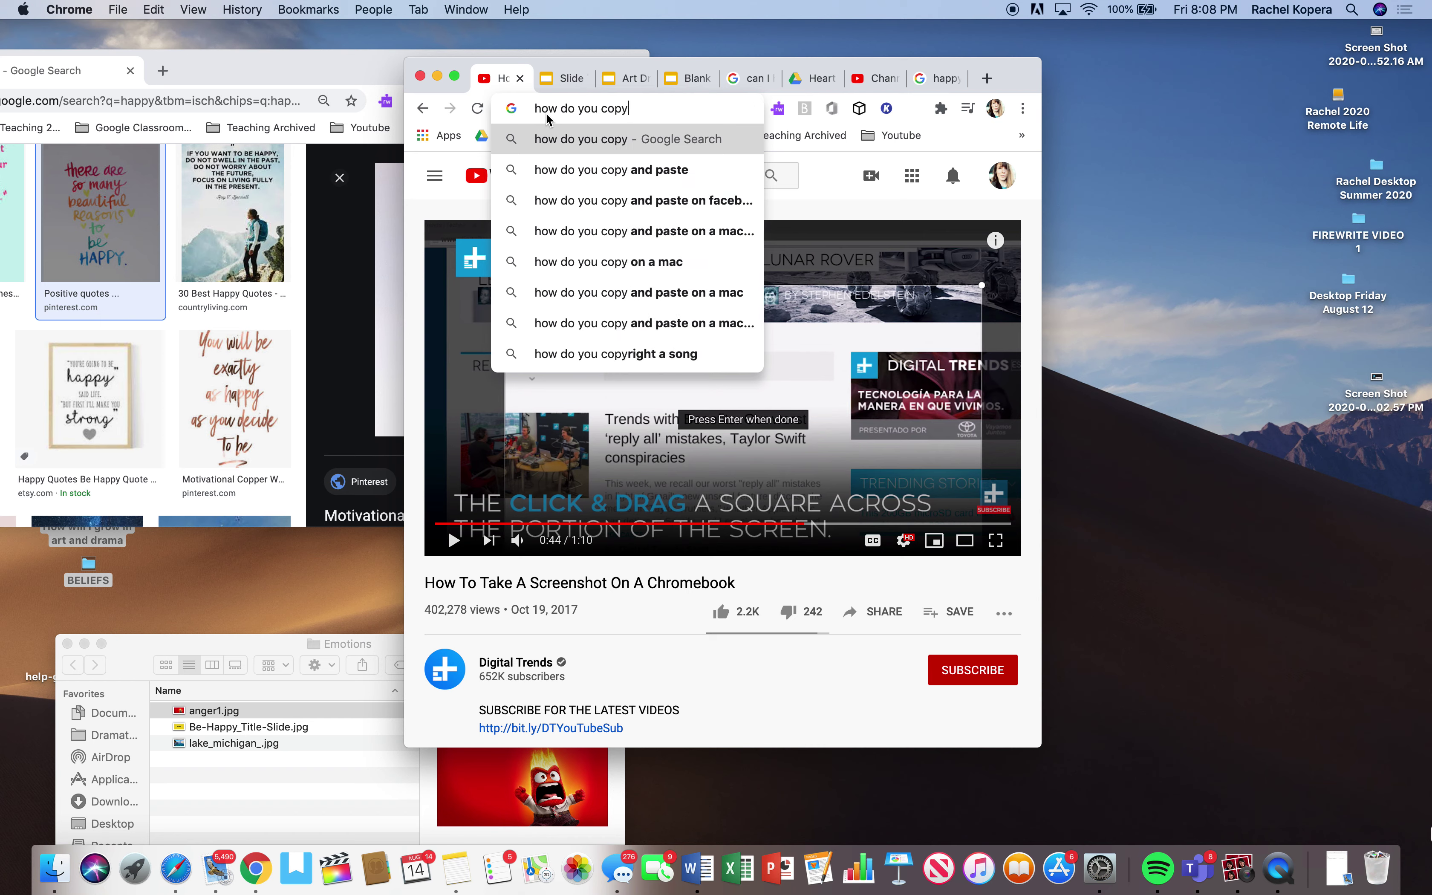
type(" an image an")
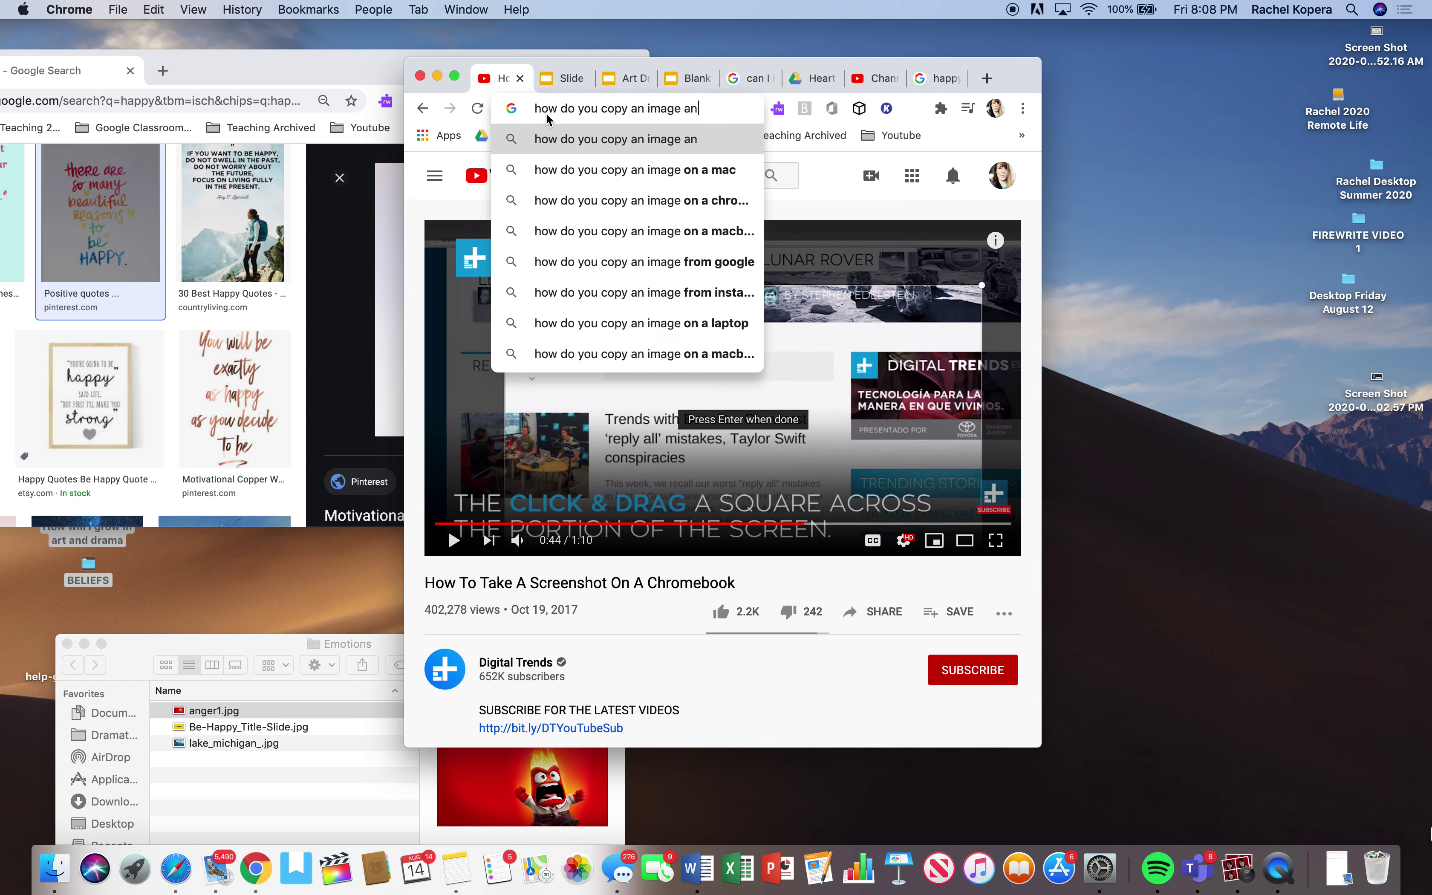
type("d put it in a g")
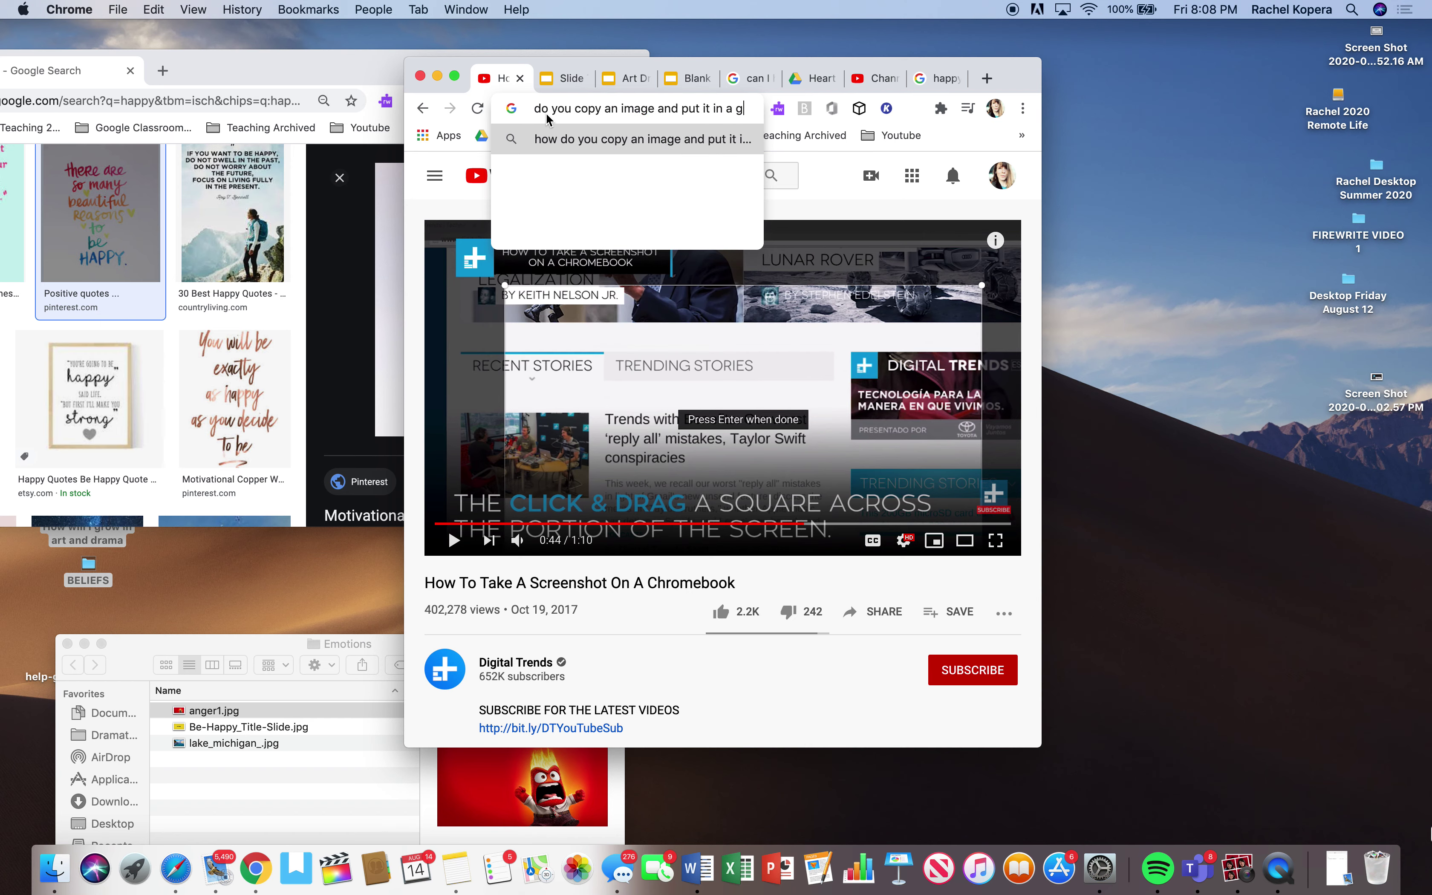
type("oogle folder")
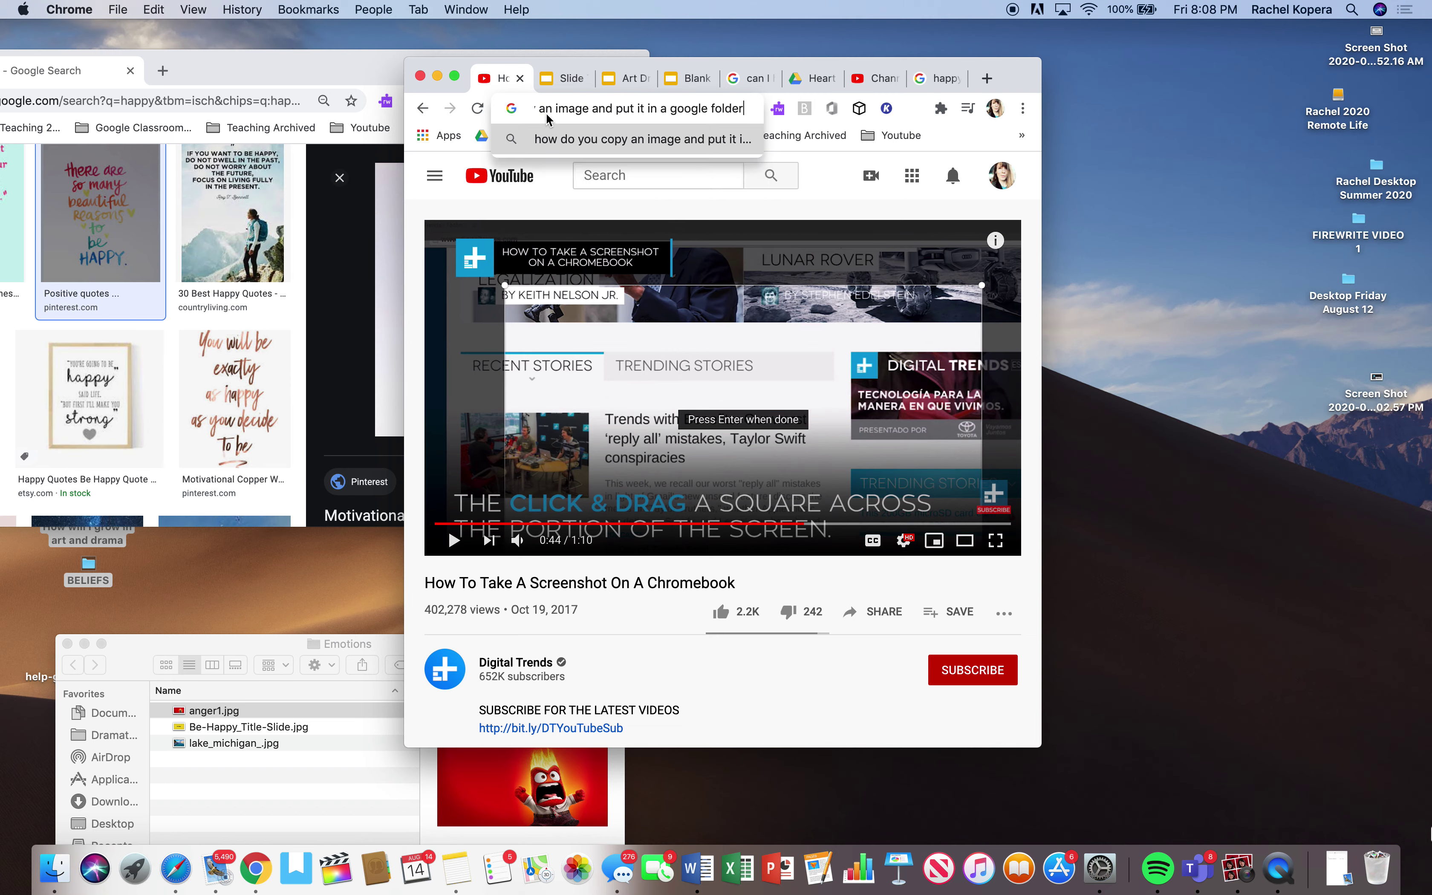
key("Return")
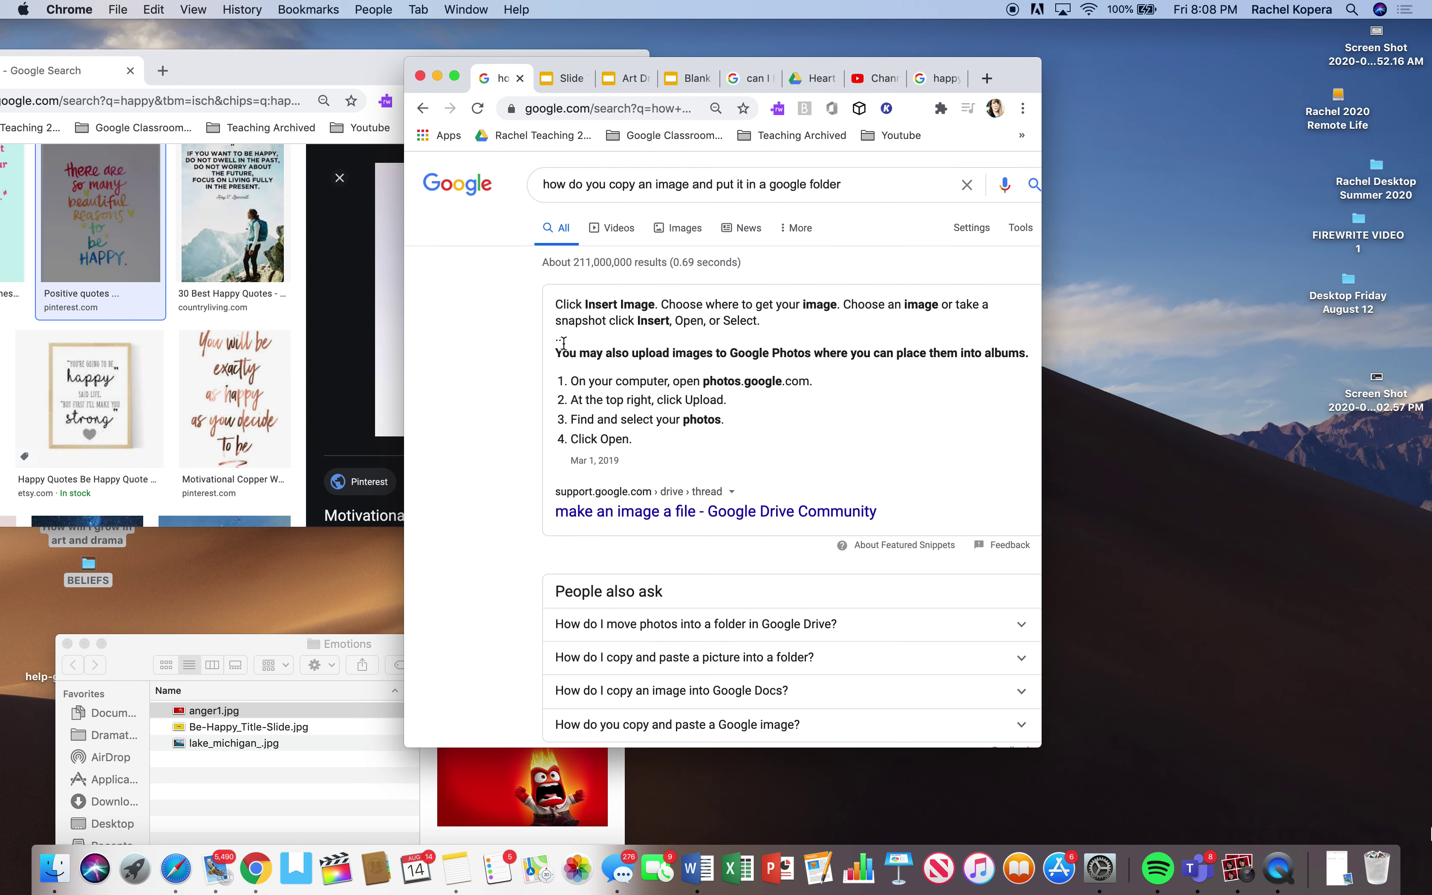
Step: Scroll the results and open the Google Photos Help thread on sending a photo to Drive
scroll(721, 373, "right", 3)
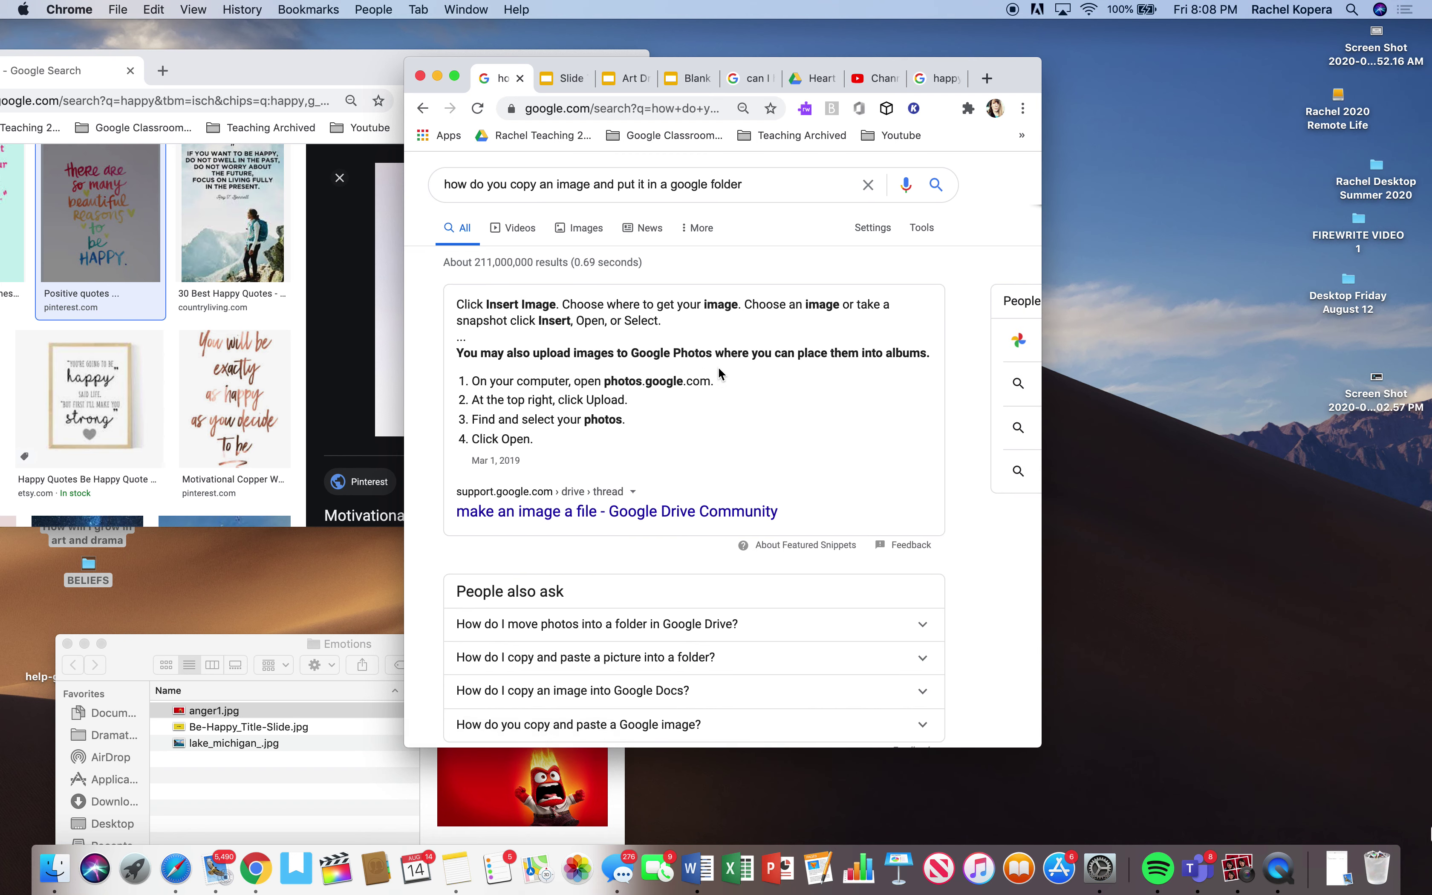
scroll(720, 373, "left", 1)
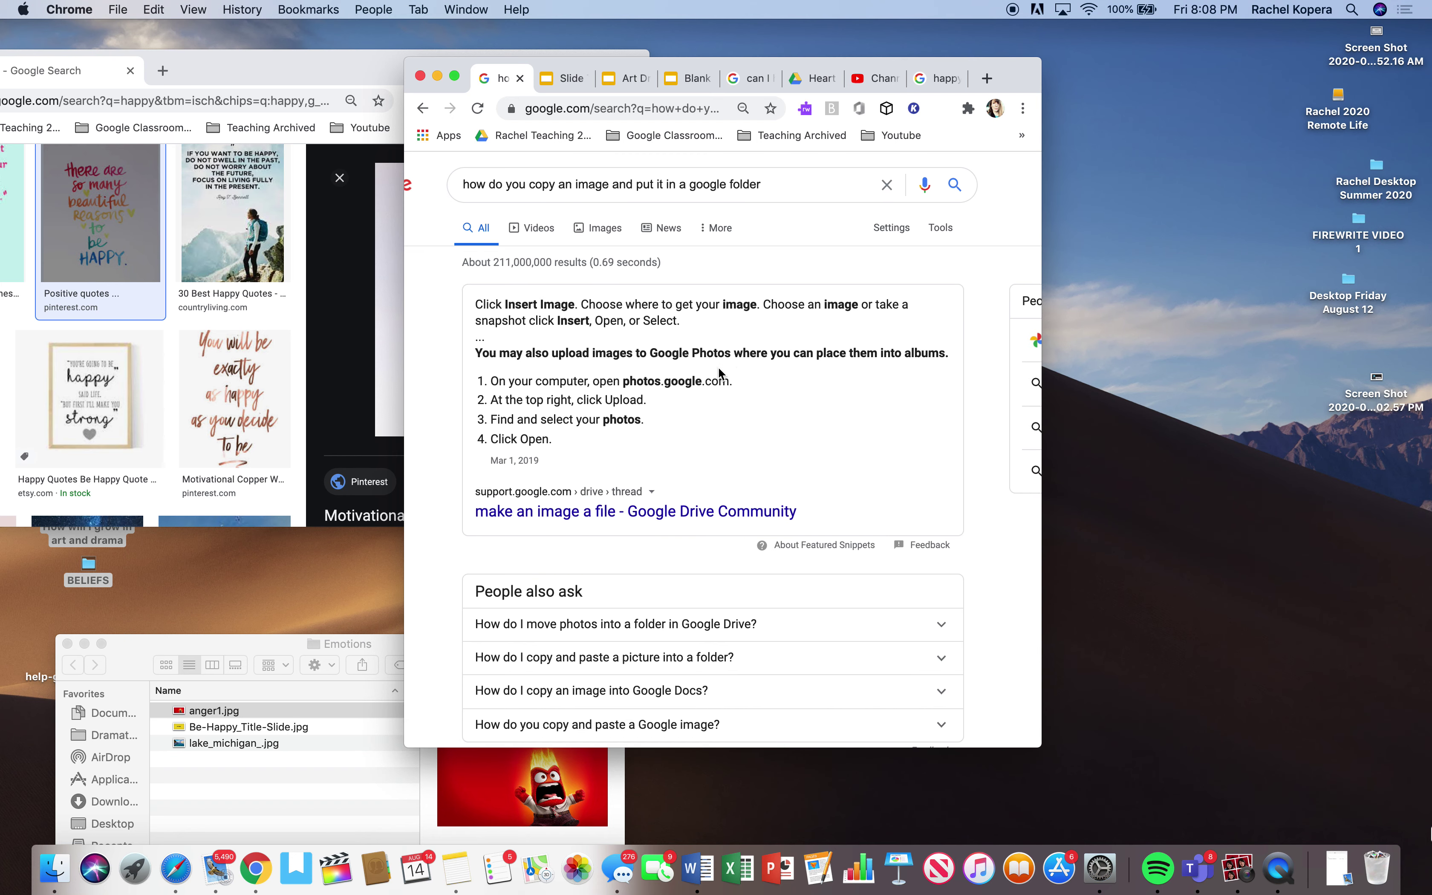
scroll(721, 373, "down", 3)
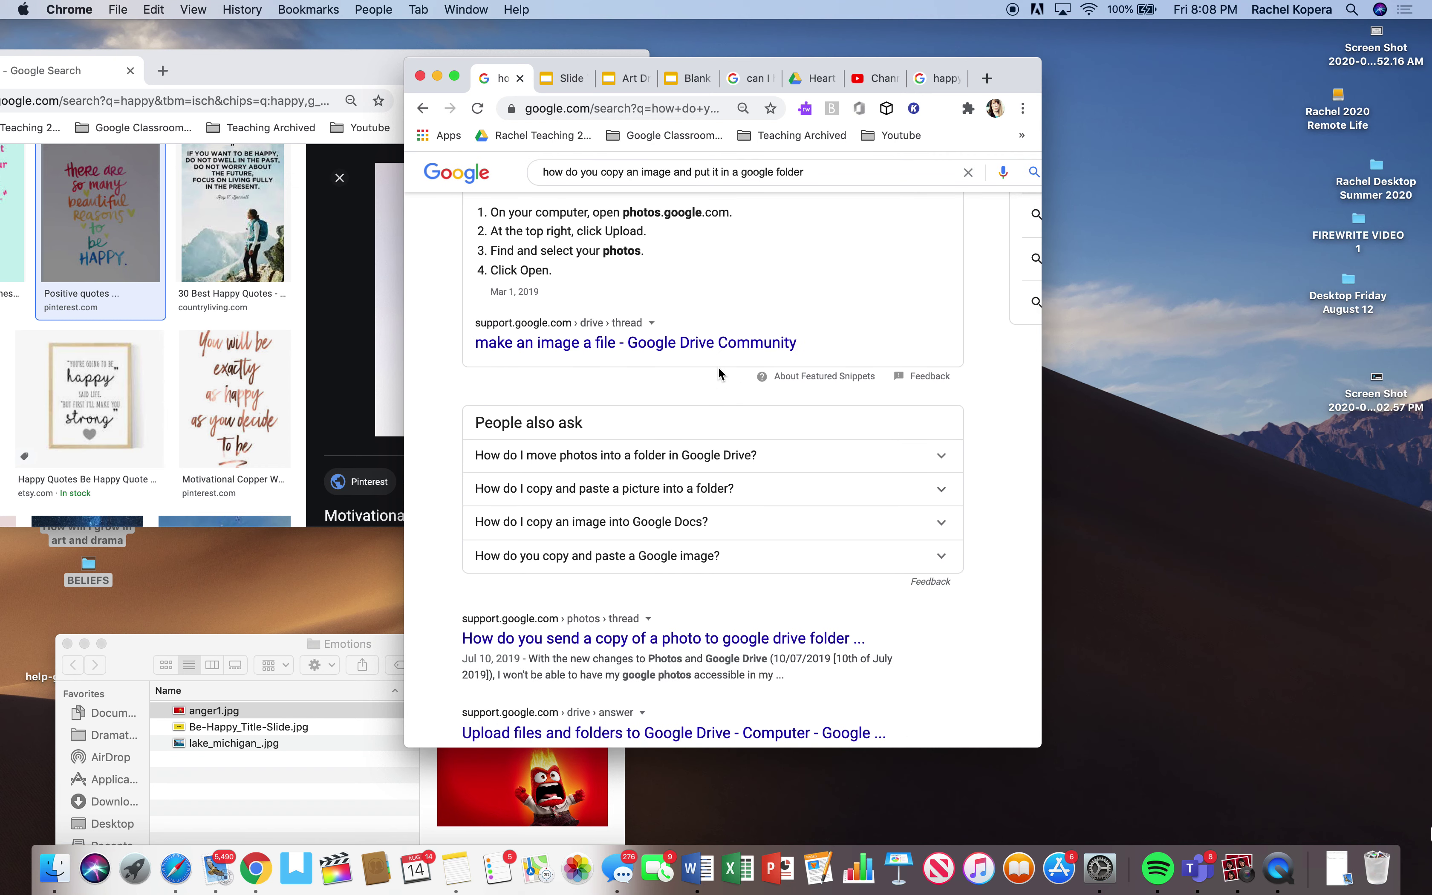
scroll(721, 373, "down", 2)
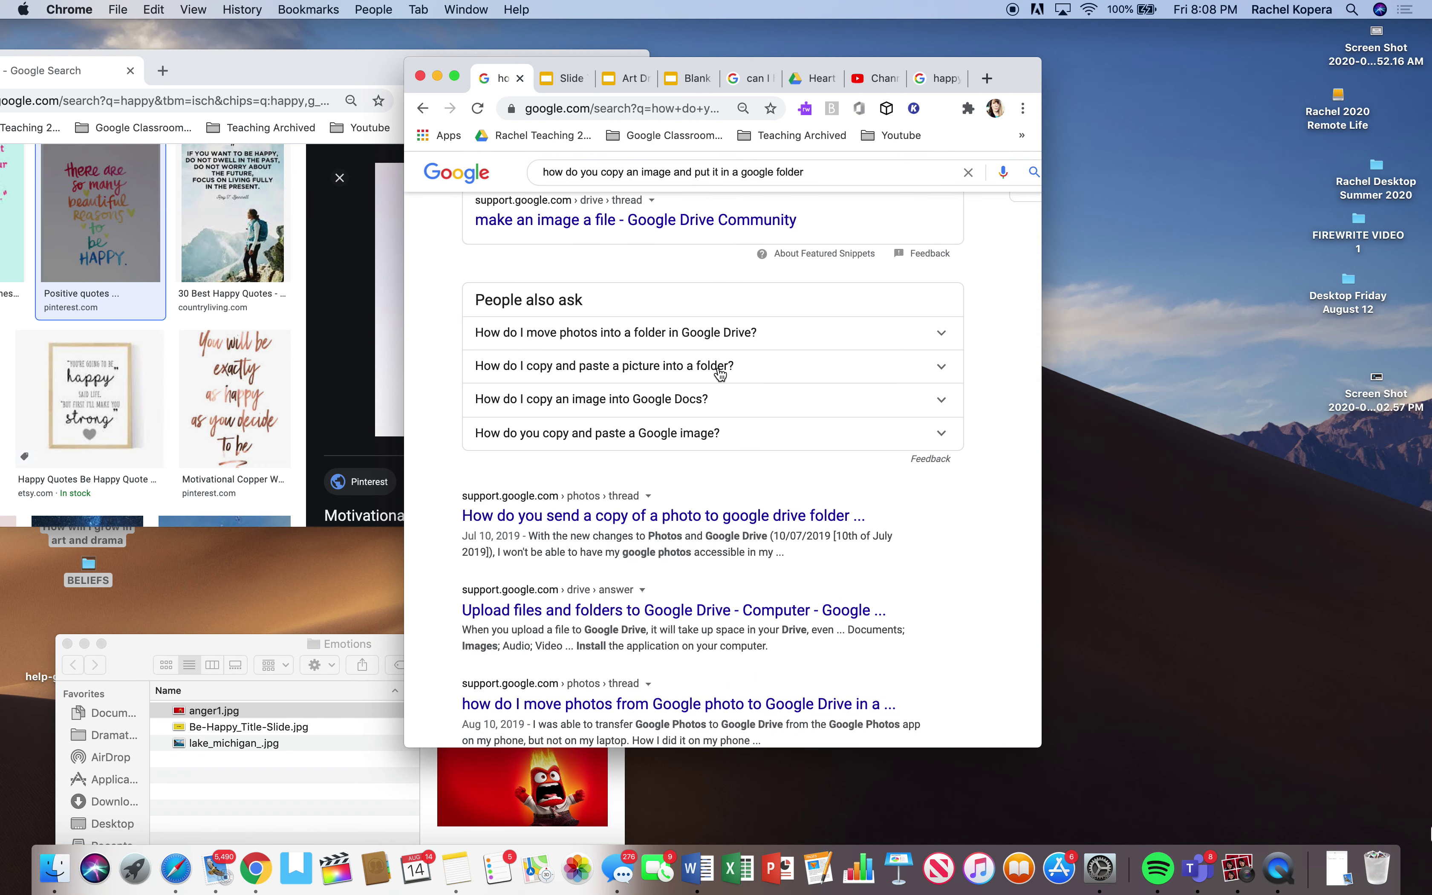
scroll(720, 372, "down", 2)
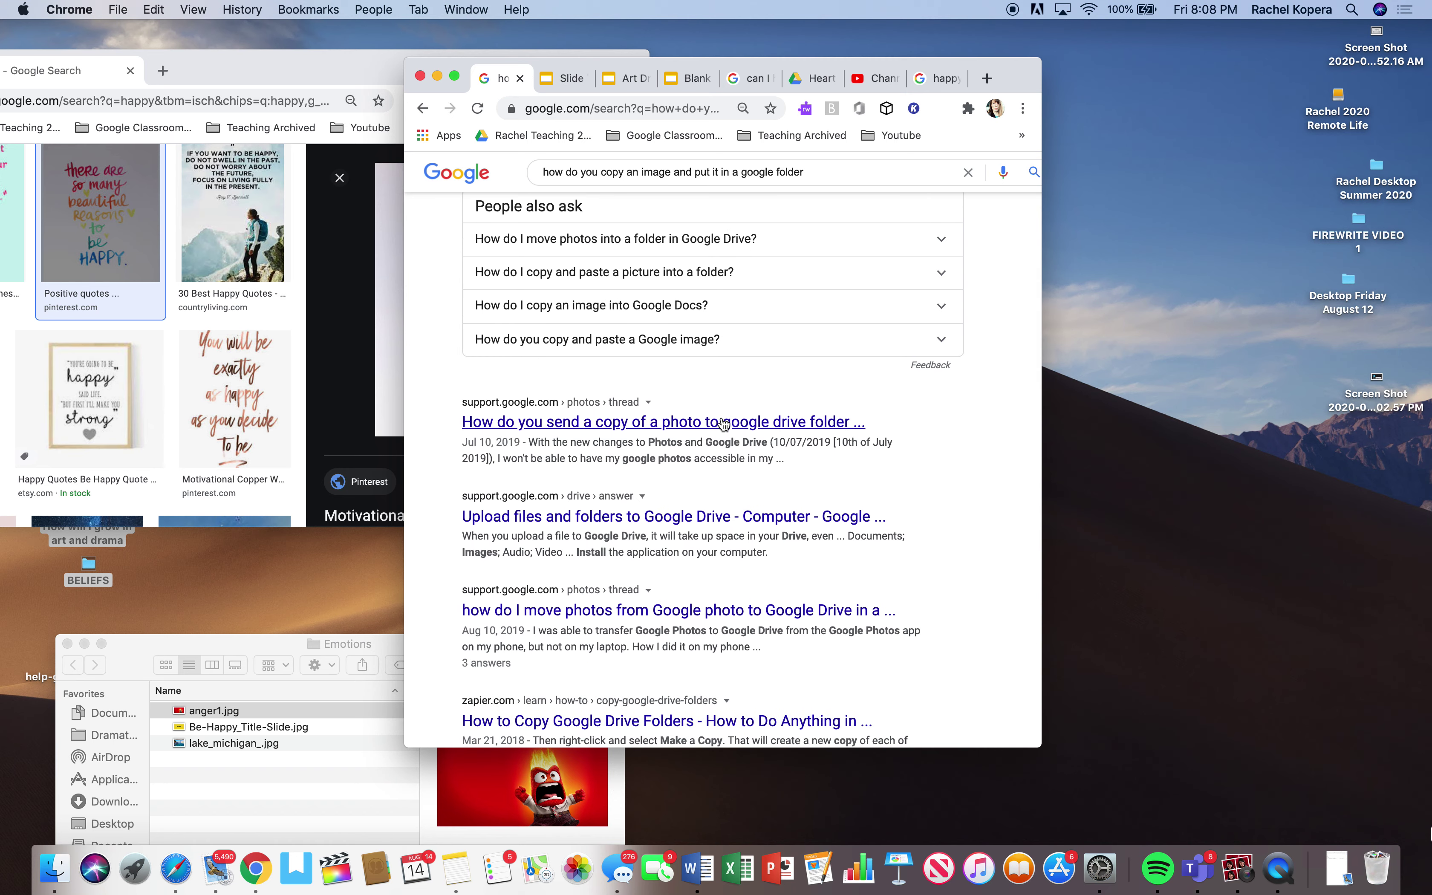
left_click(722, 422)
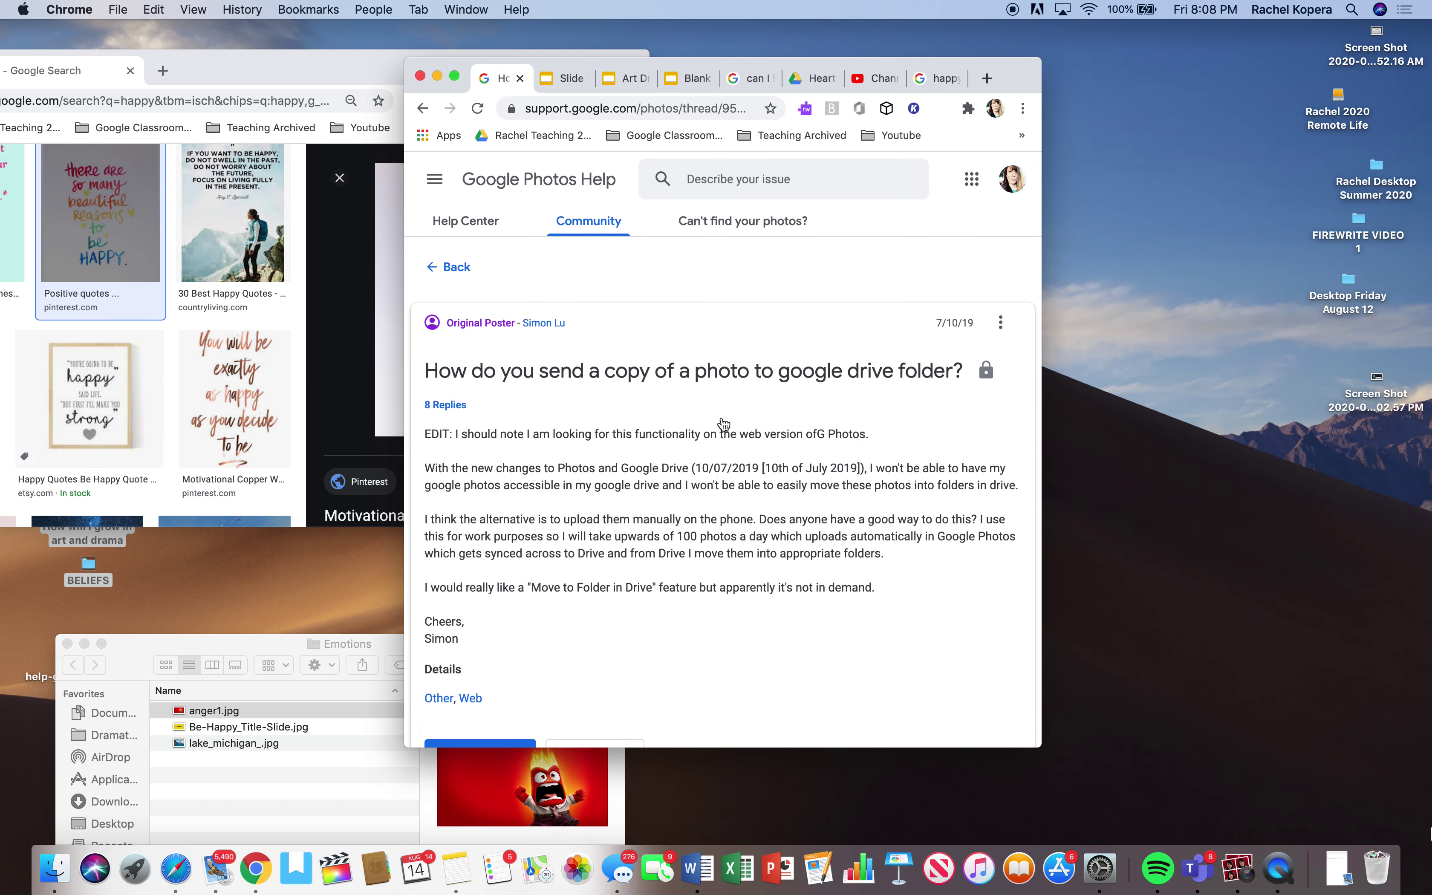
scroll(723, 424, "down", 5)
scroll(723, 424, "up", 2)
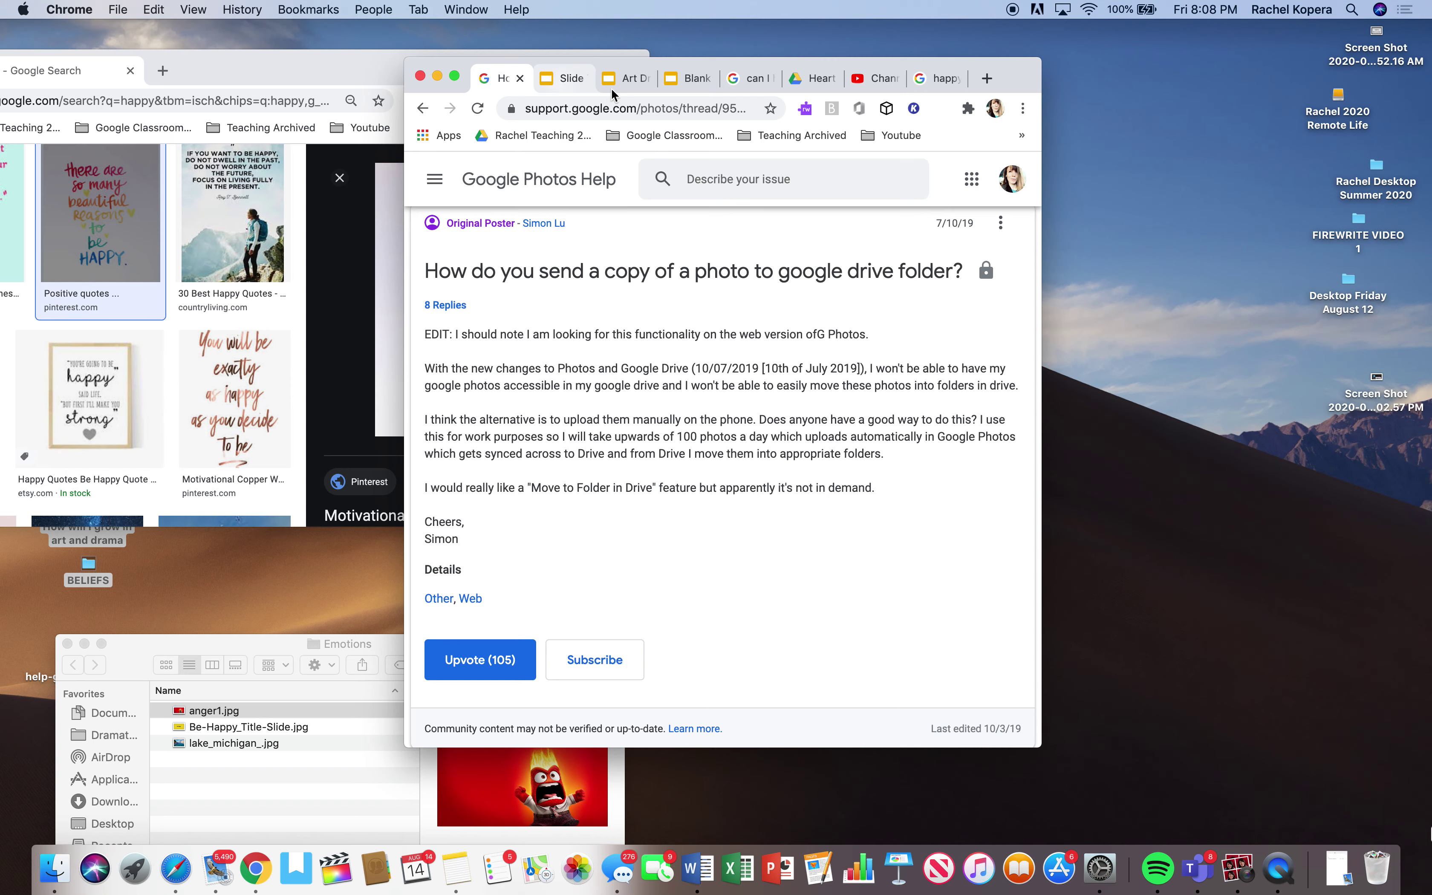
left_click(565, 80)
Step: Insert the class group photo from Google Drive onto slide 4 of the Heart Map deck
left_click(626, 80)
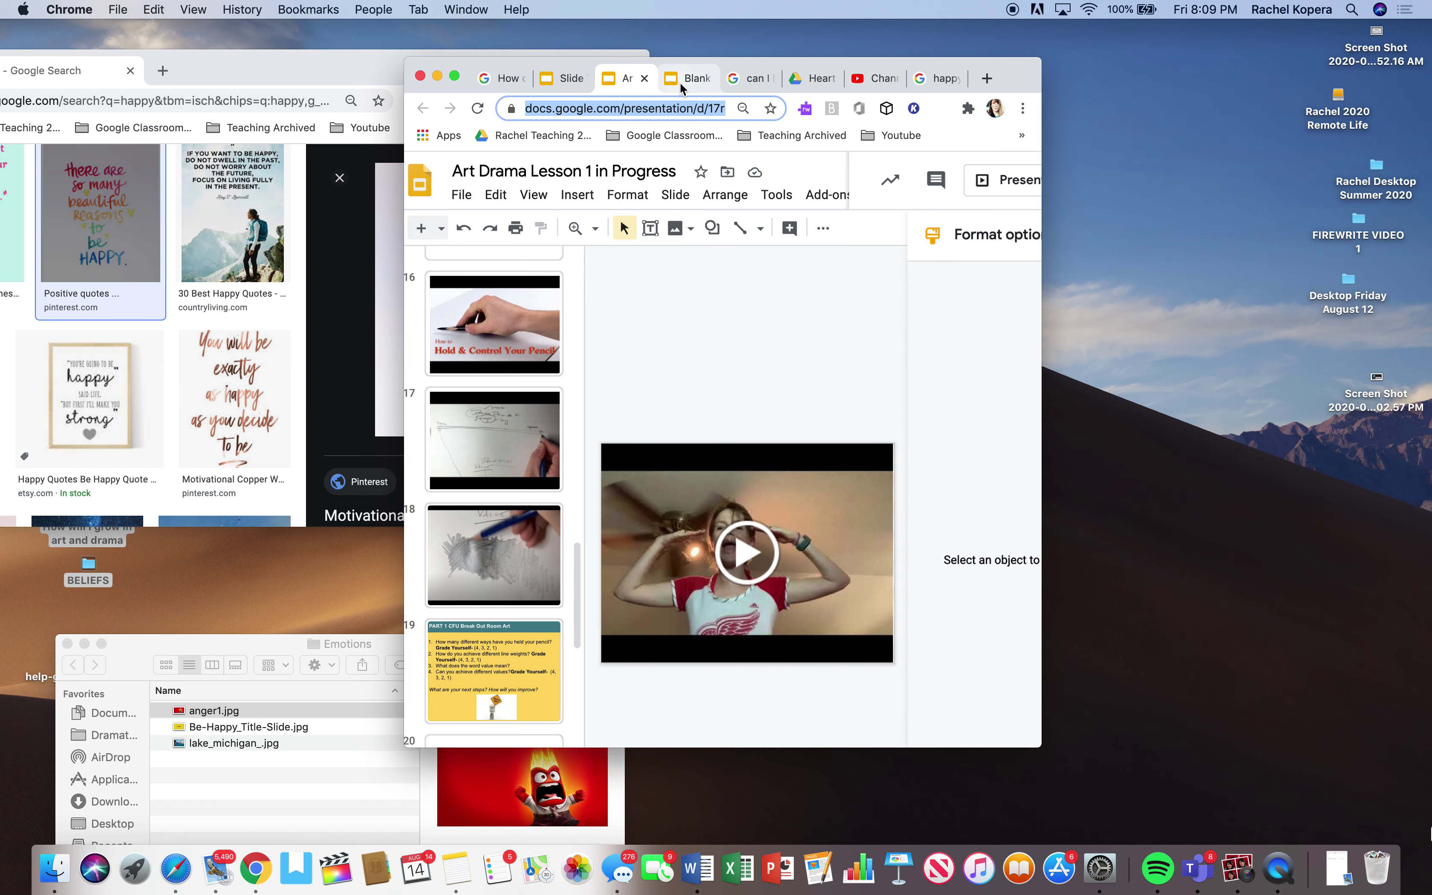
left_click(684, 82)
left_click(624, 83)
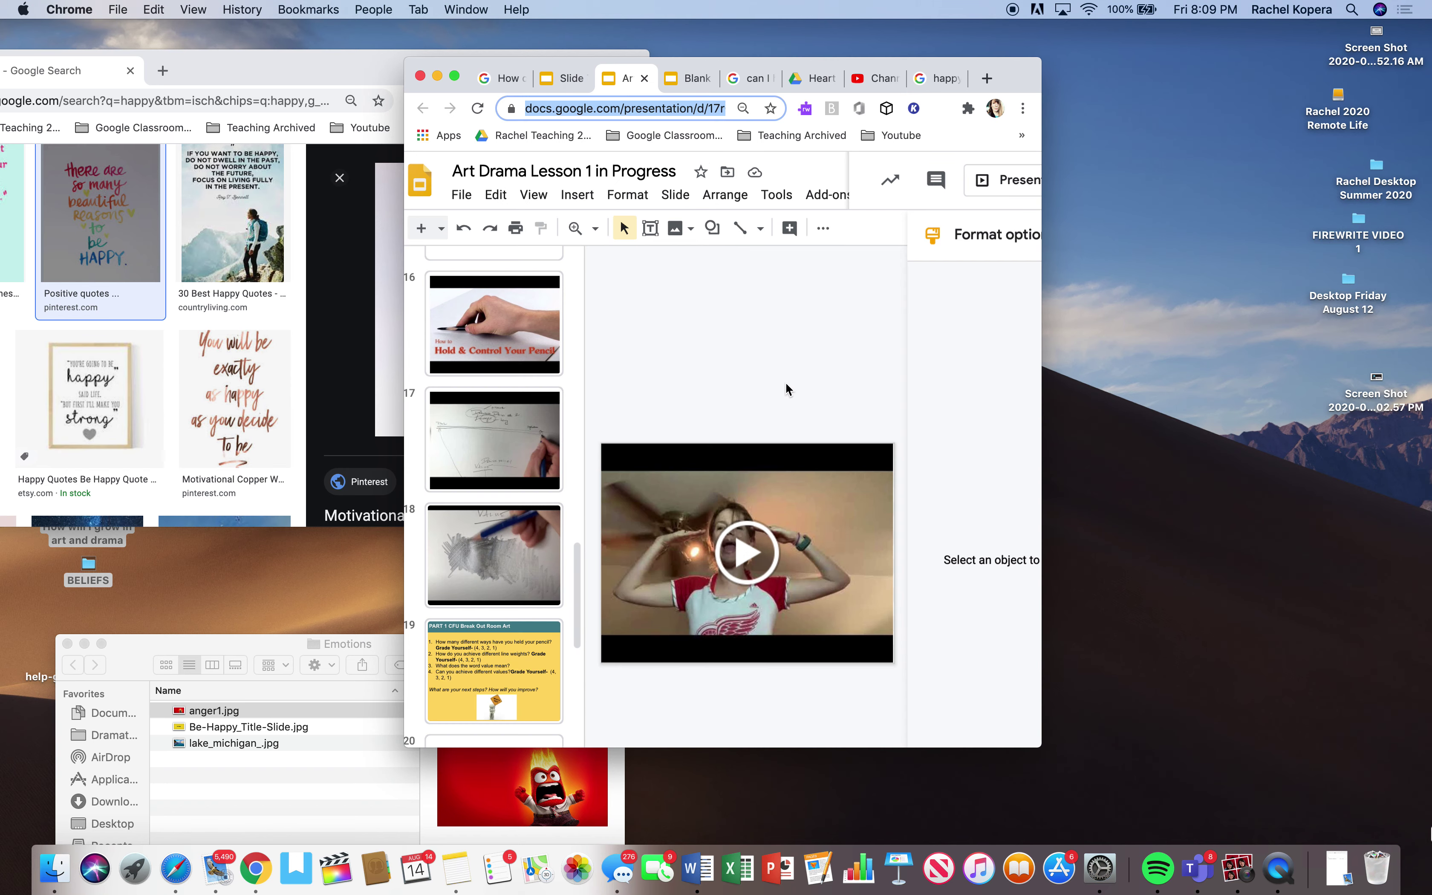
left_click(565, 78)
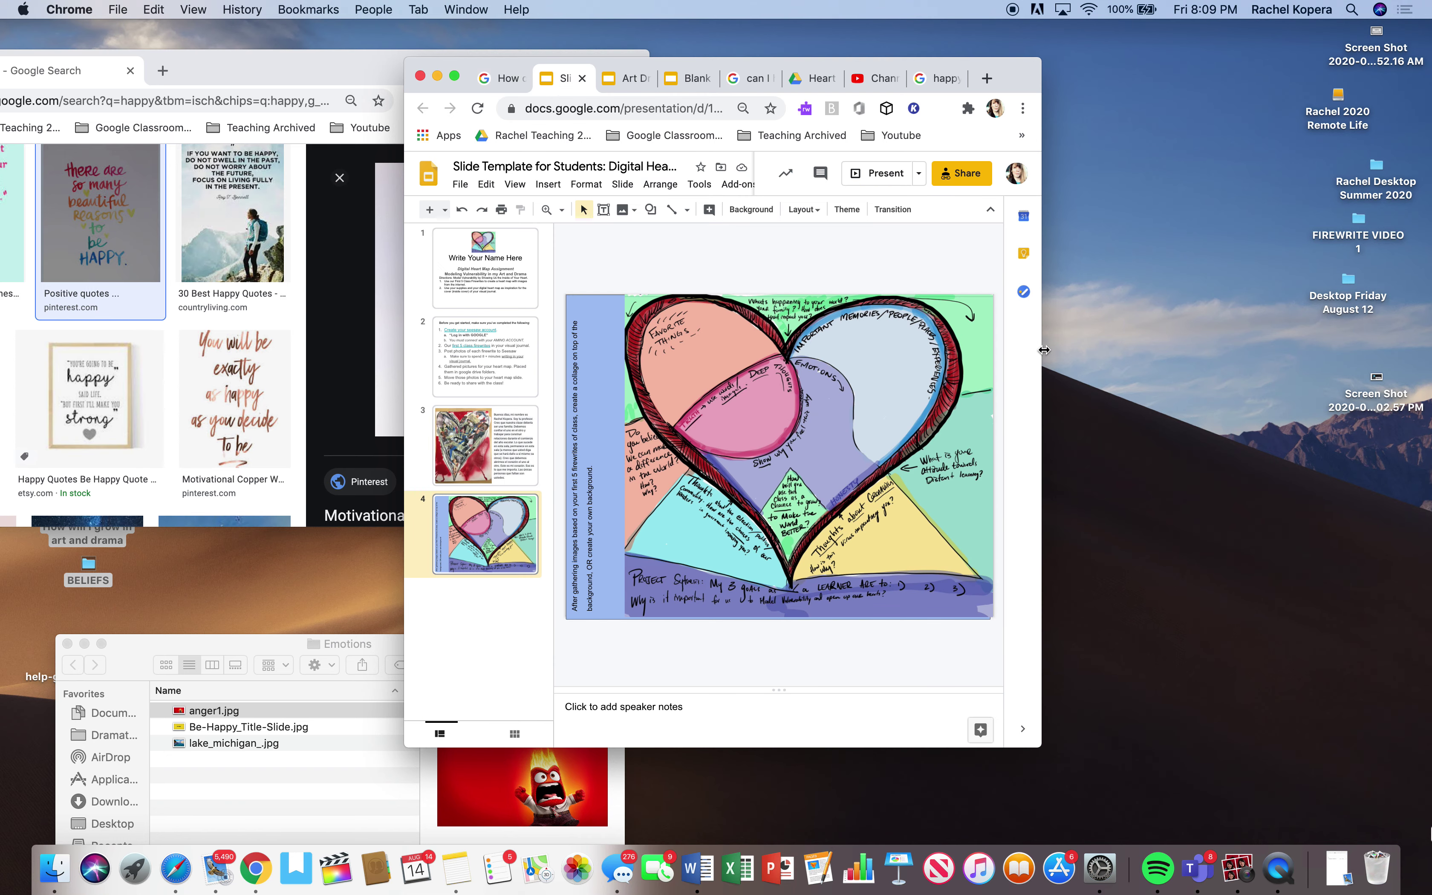
left_click_drag(1046, 346, 1343, 346)
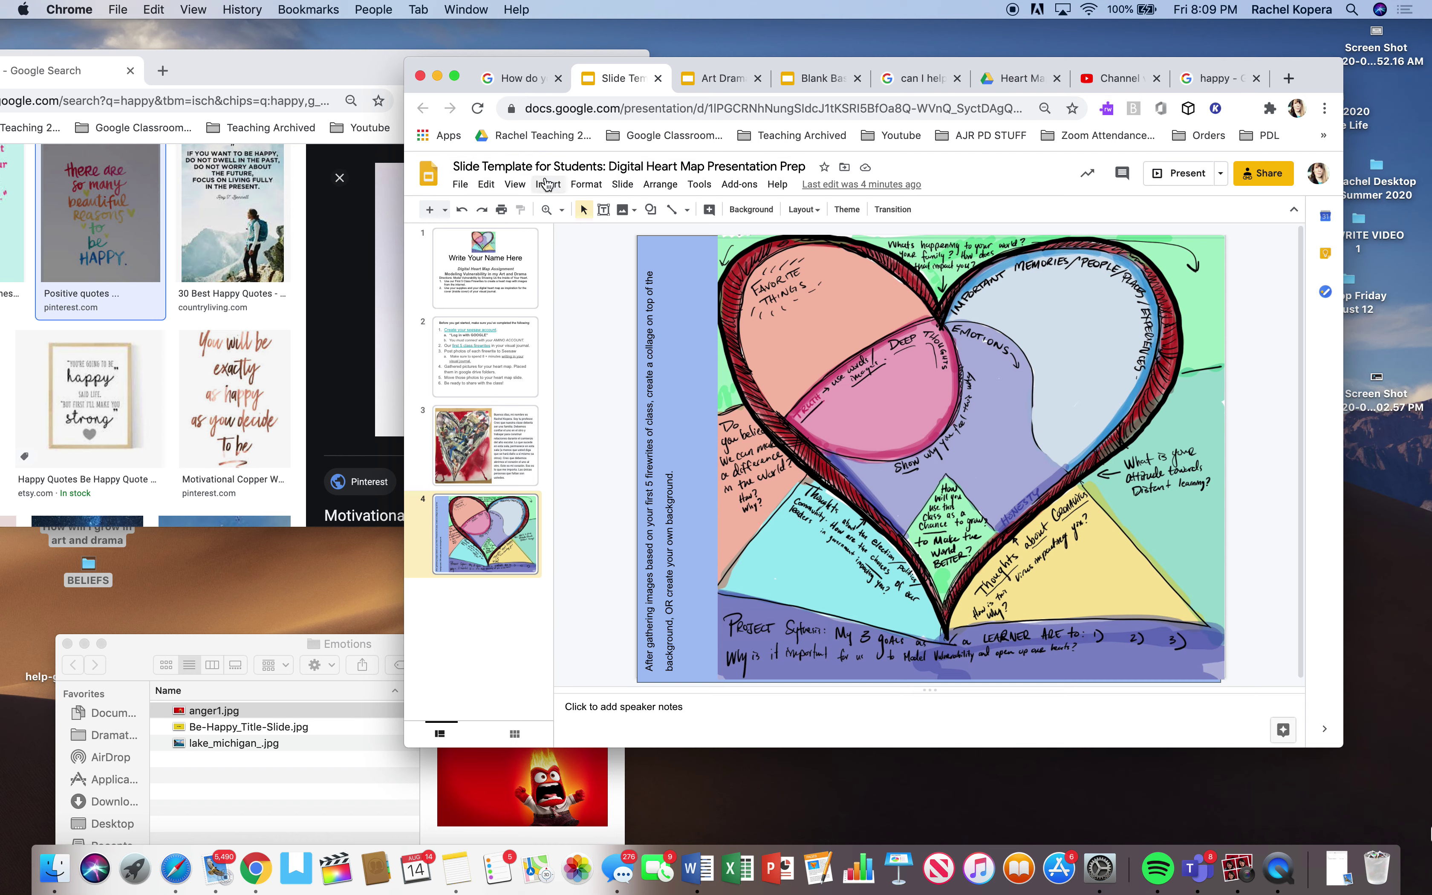
left_click(547, 184)
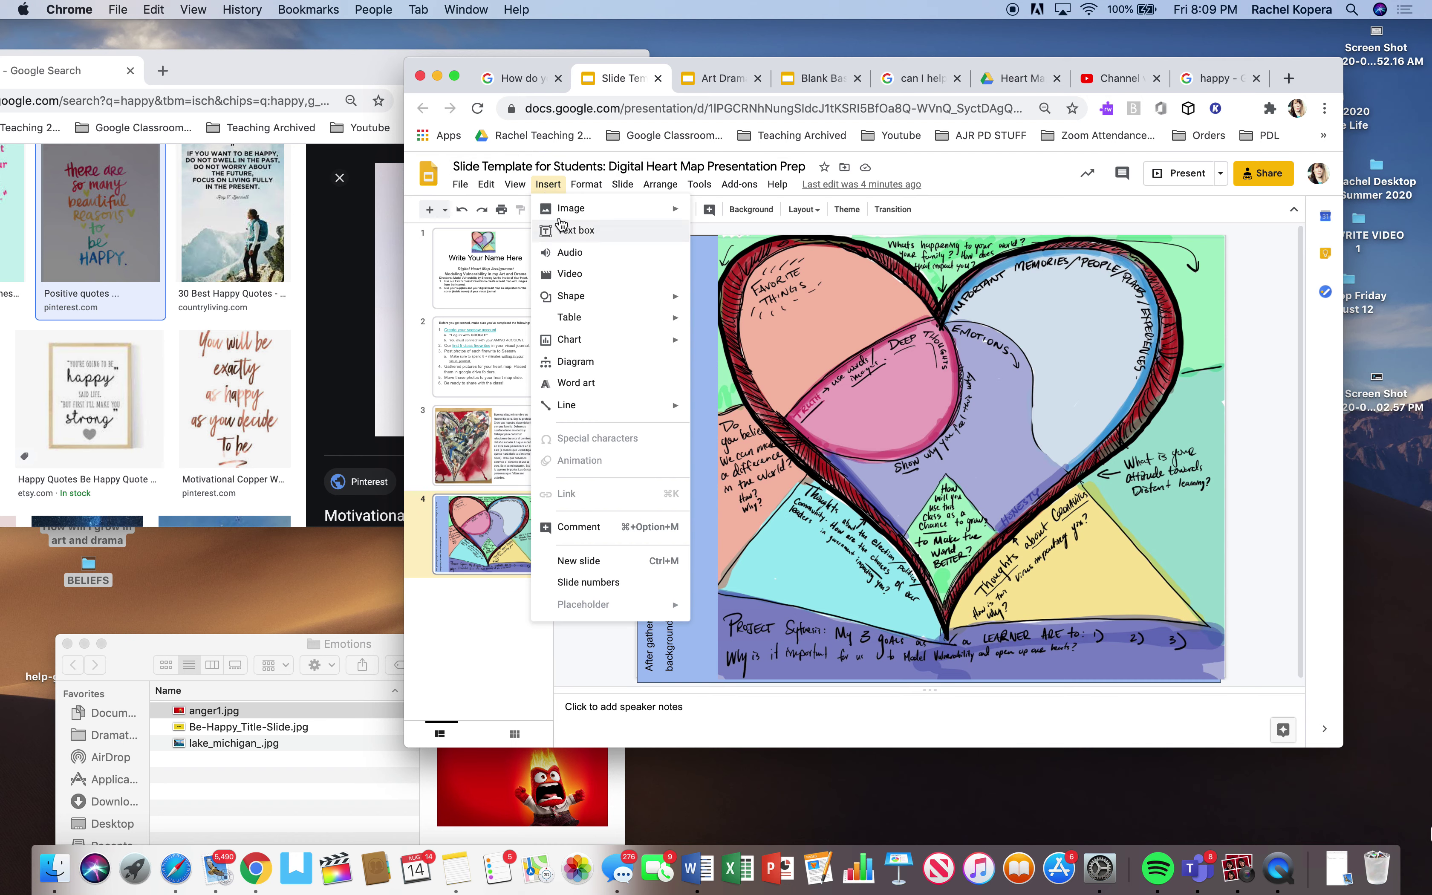
mouse_move(563, 220)
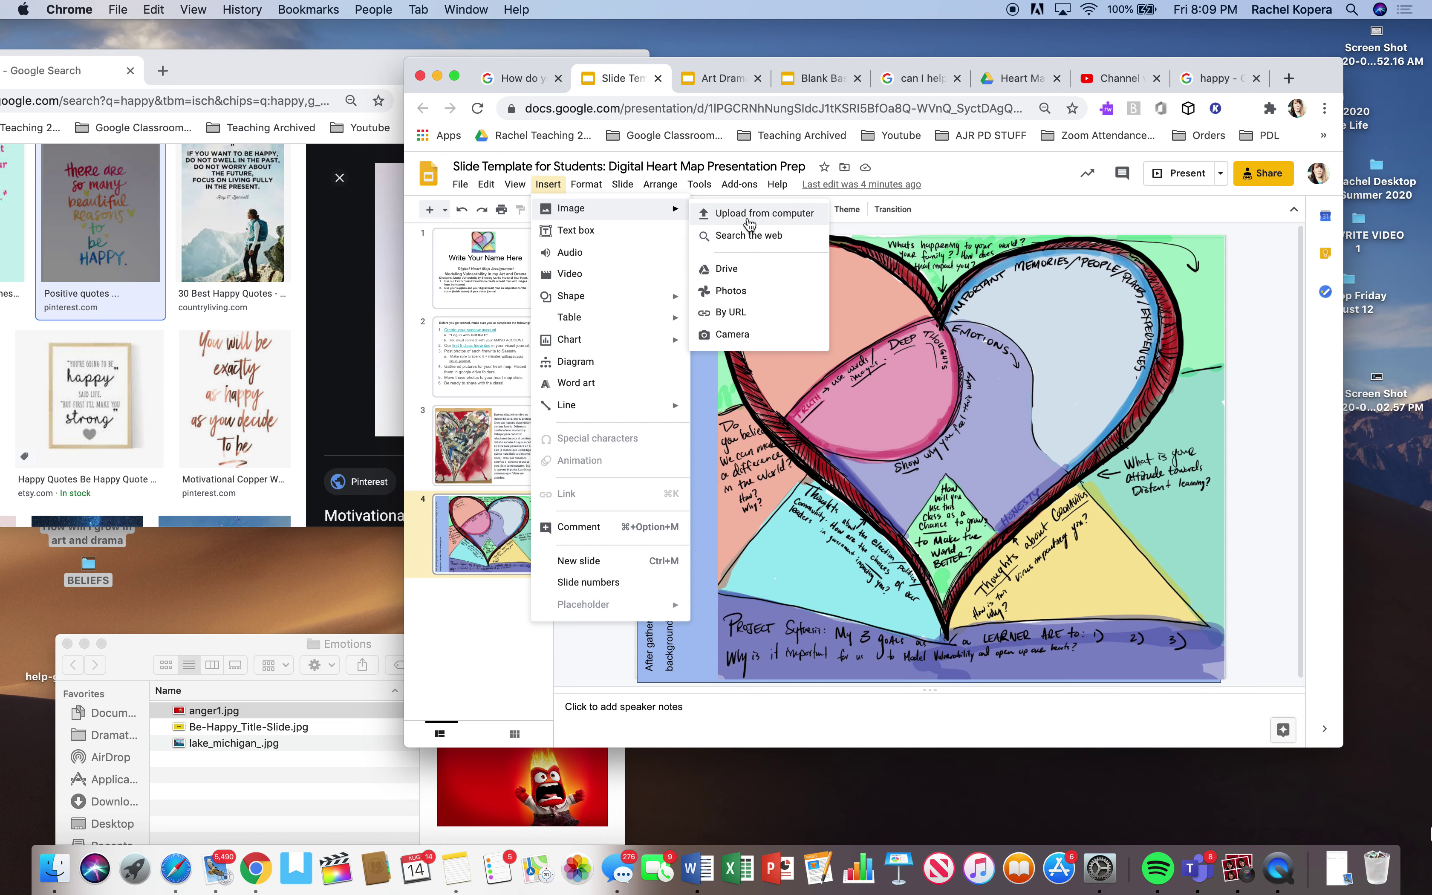
left_click(749, 268)
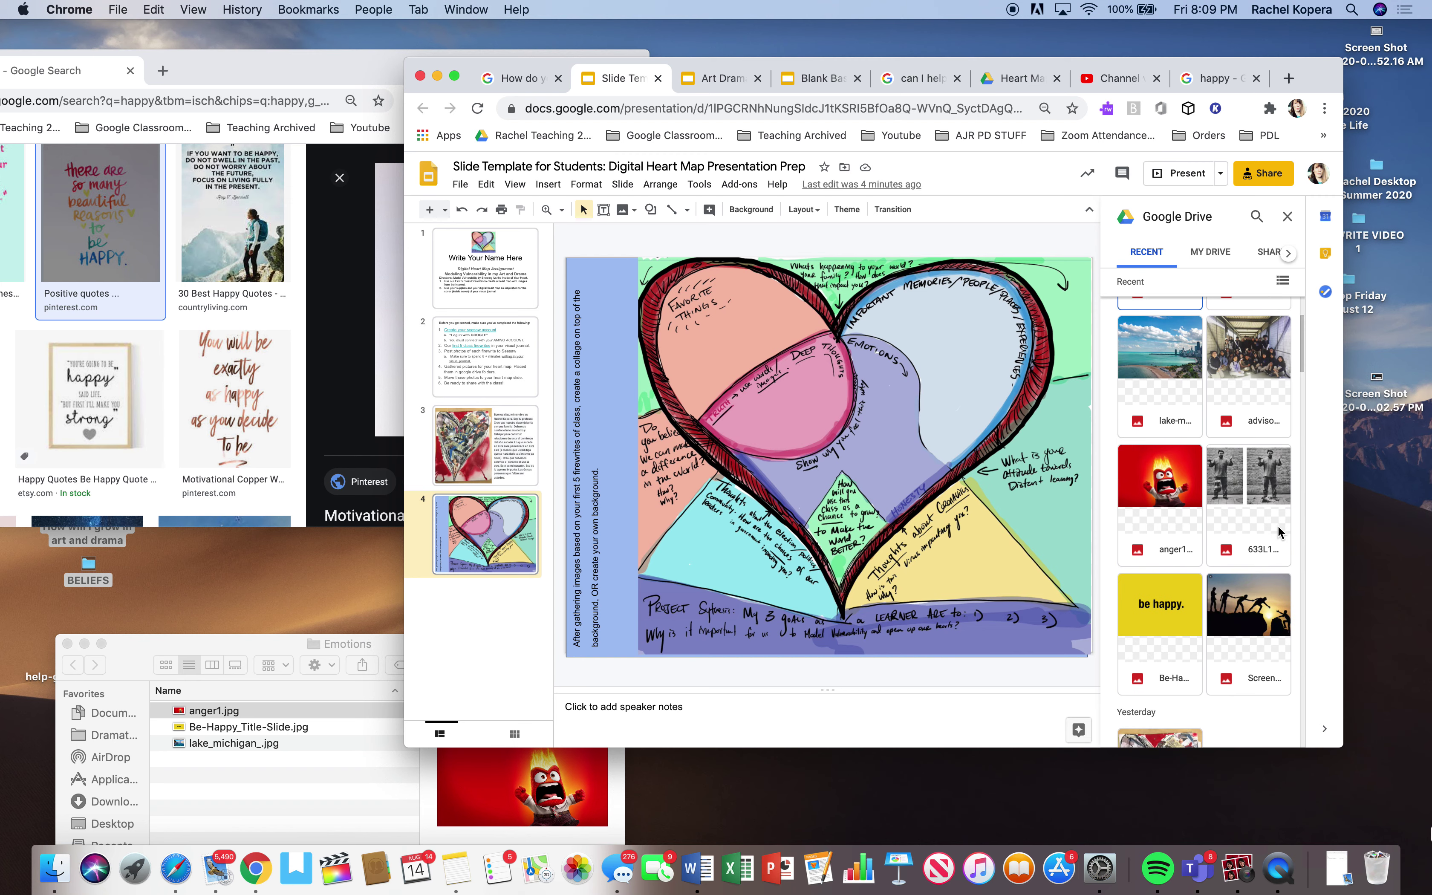
left_click(1260, 496)
left_click(1139, 732)
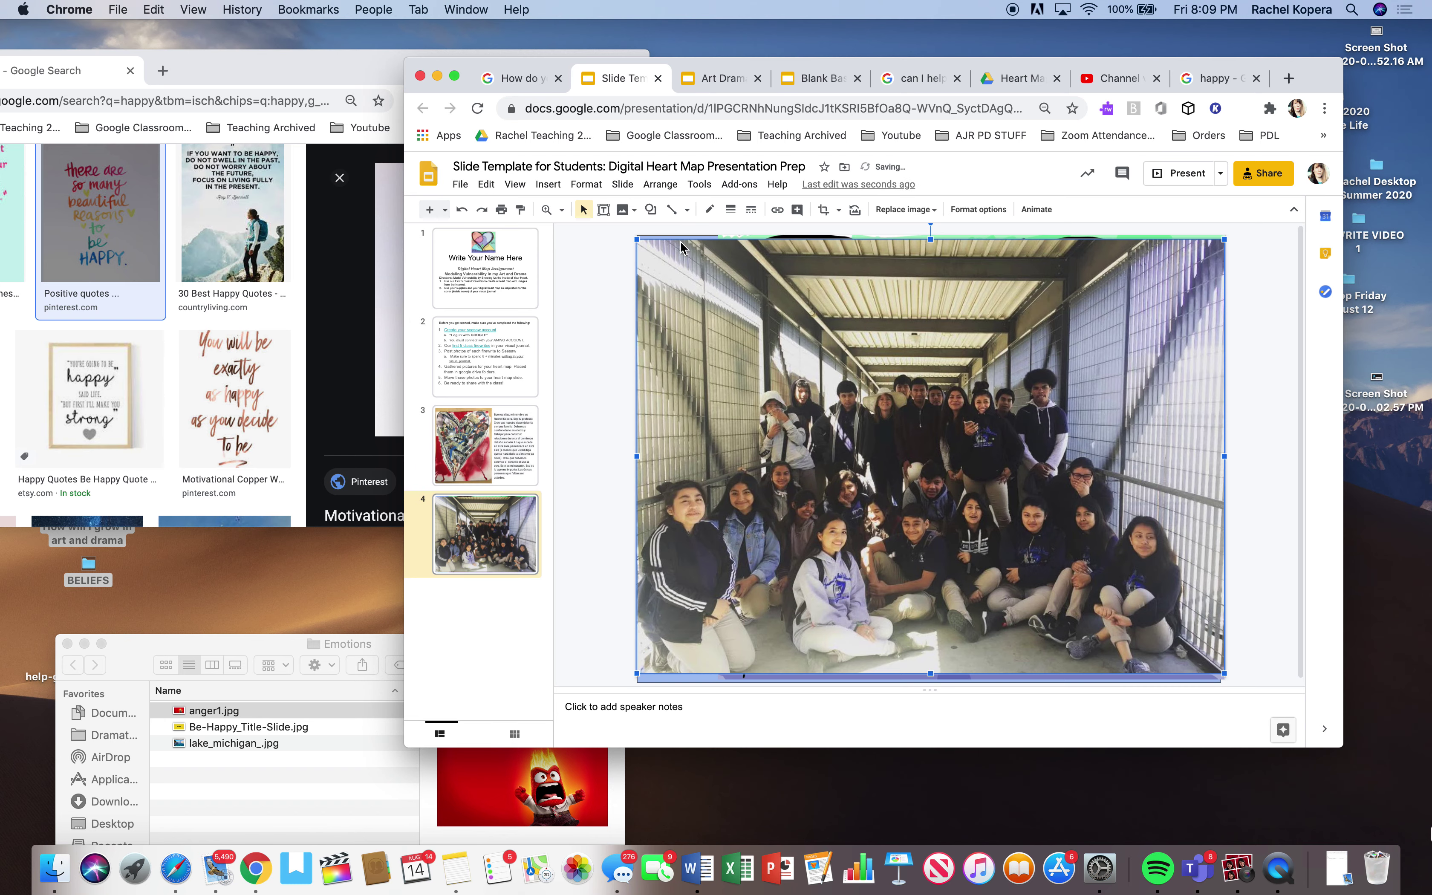
Step: Shrink the group photo, tilt it about 30° clockwise, and fit it into Important Memories
left_click_drag(636, 239, 1007, 421)
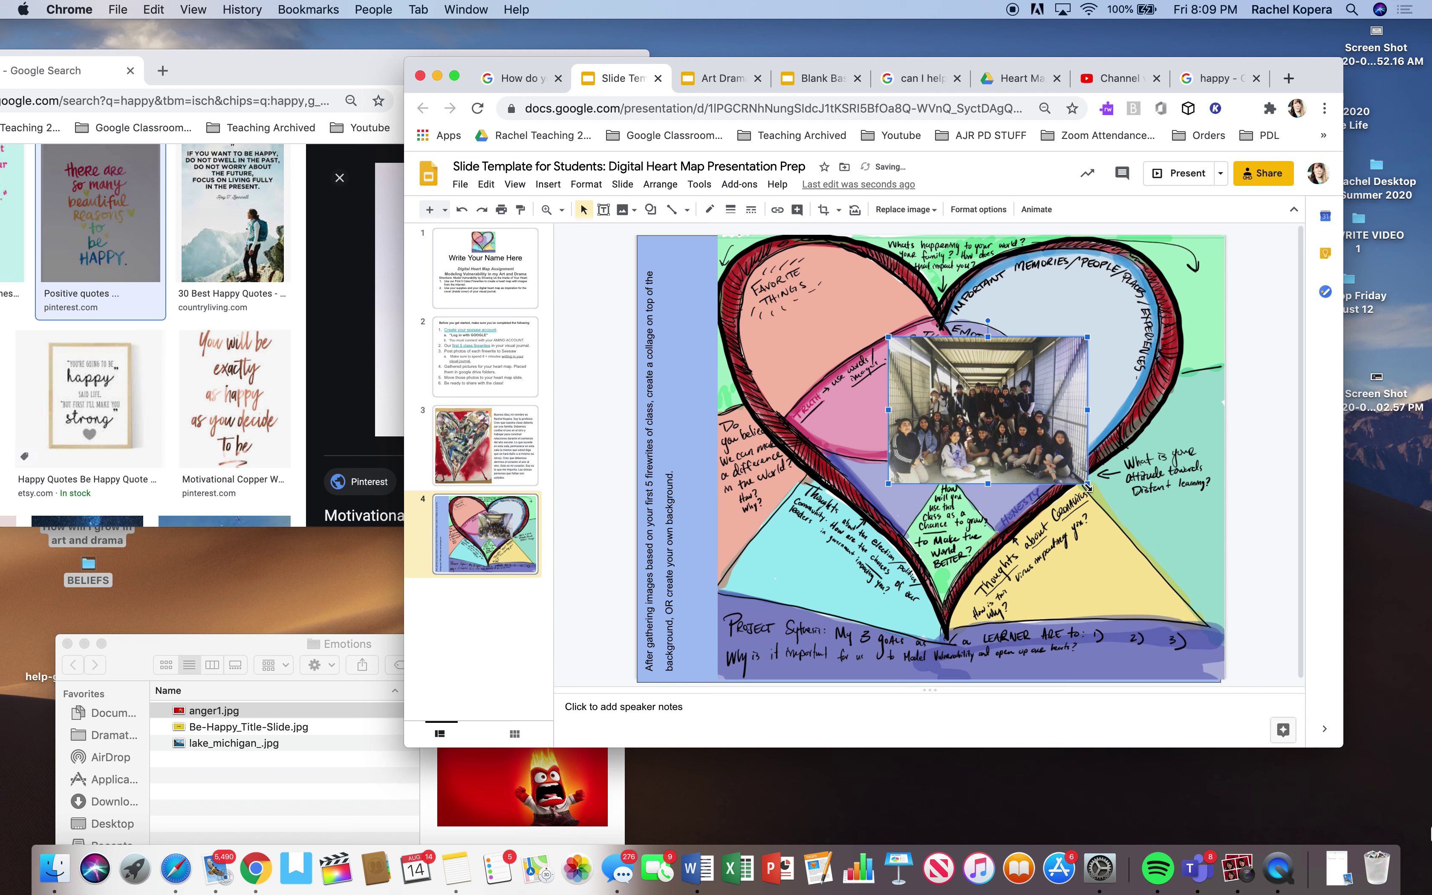
key("Escape")
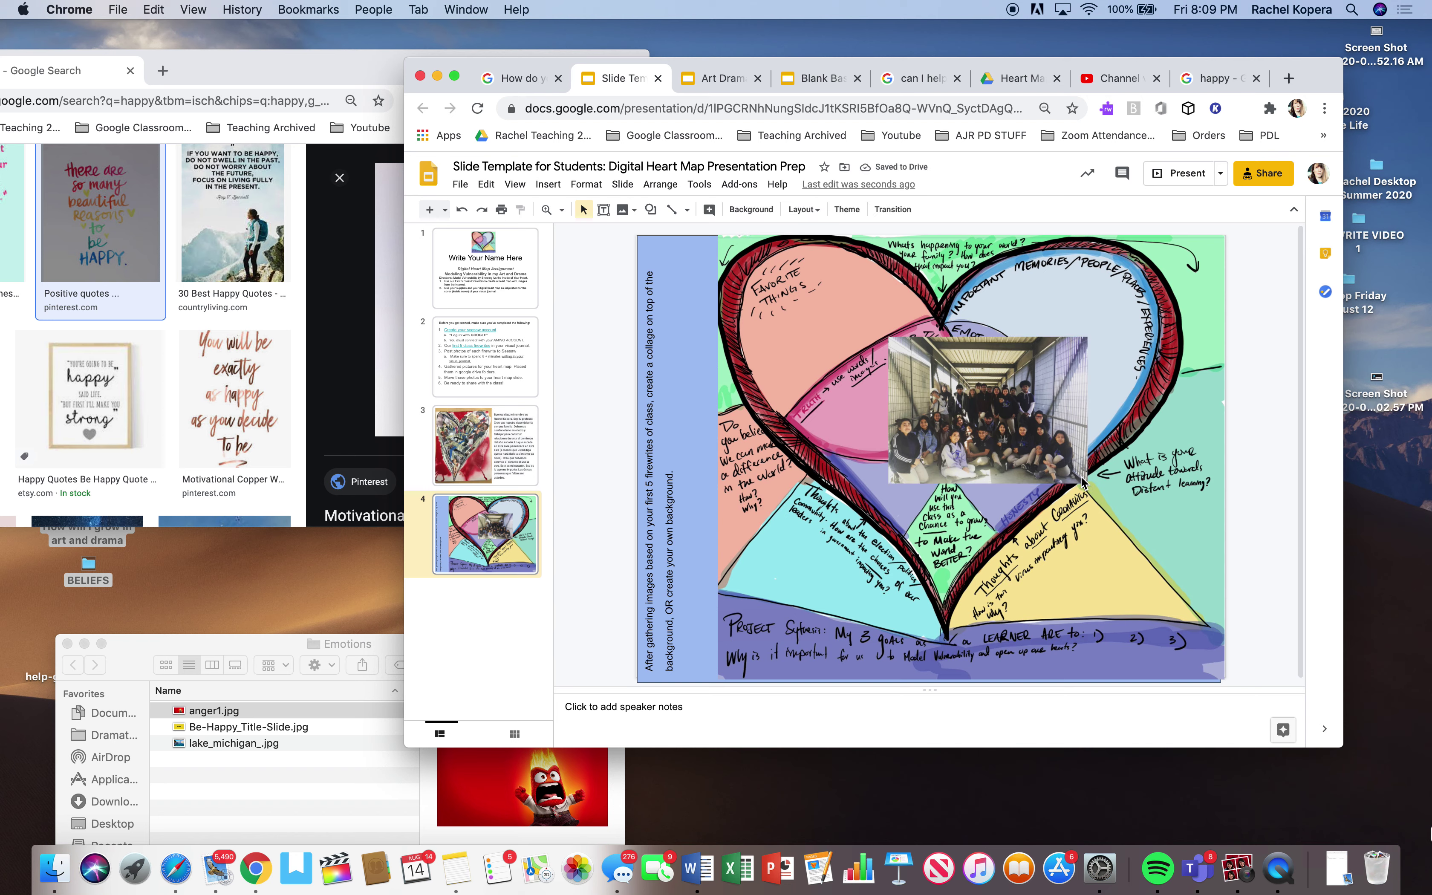
left_click(1045, 441)
left_click_drag(1088, 483, 1018, 432)
left_click(954, 325)
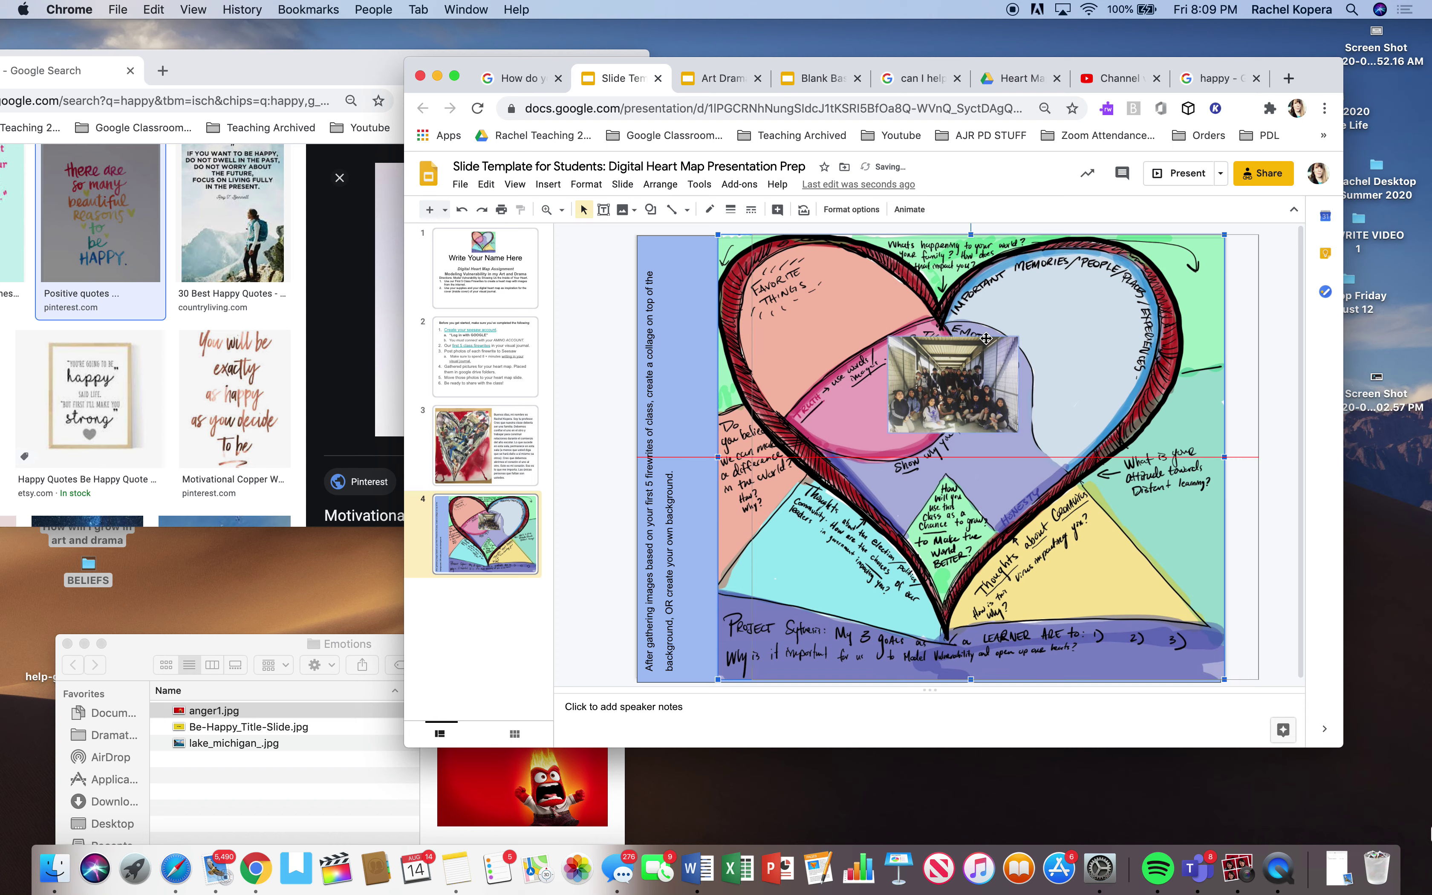
left_click_drag(953, 325, 986, 342)
key("cmd+z")
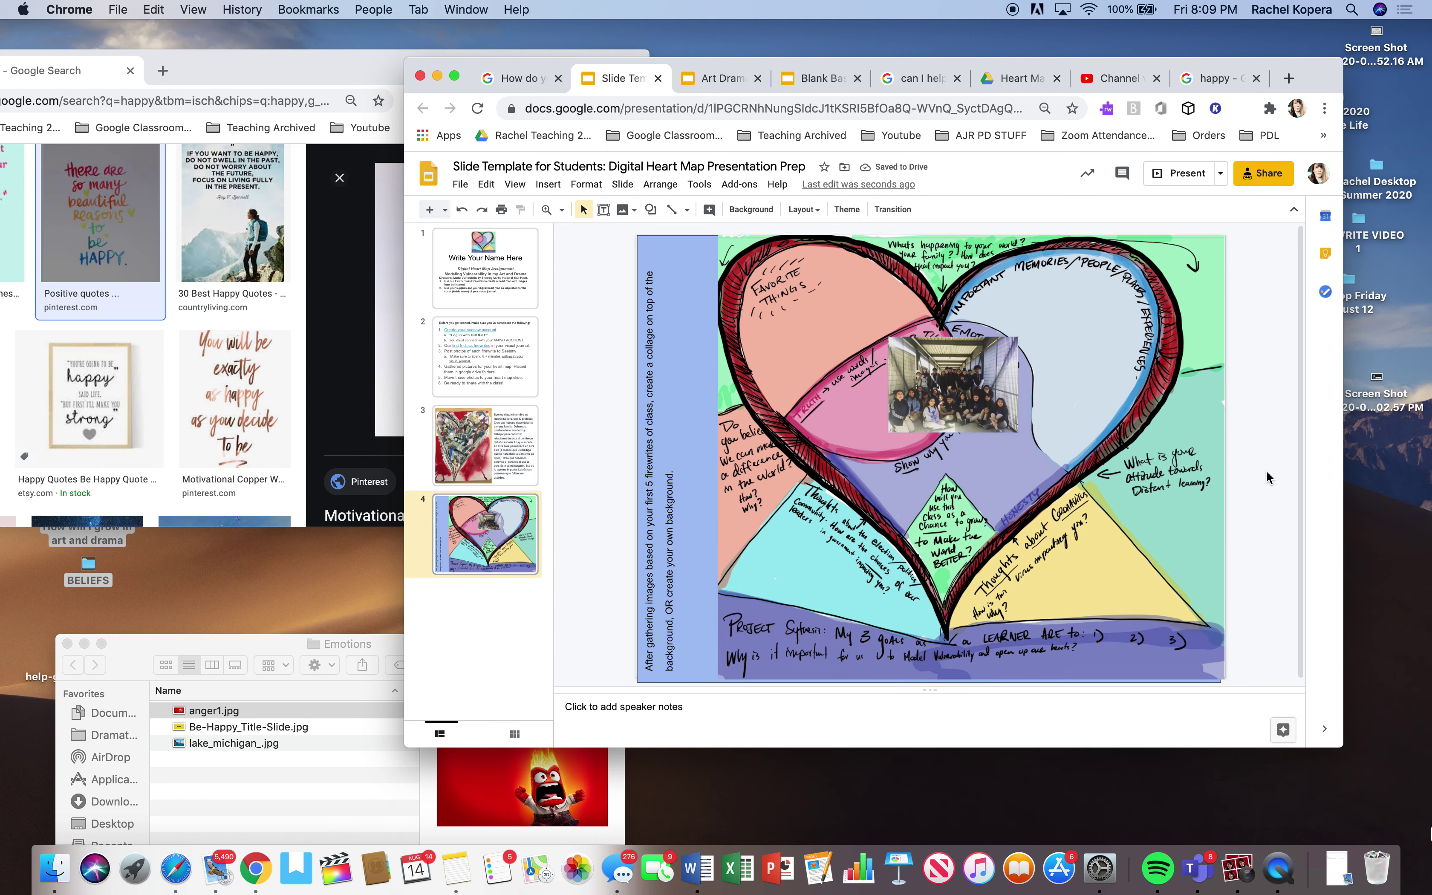
left_click(957, 402)
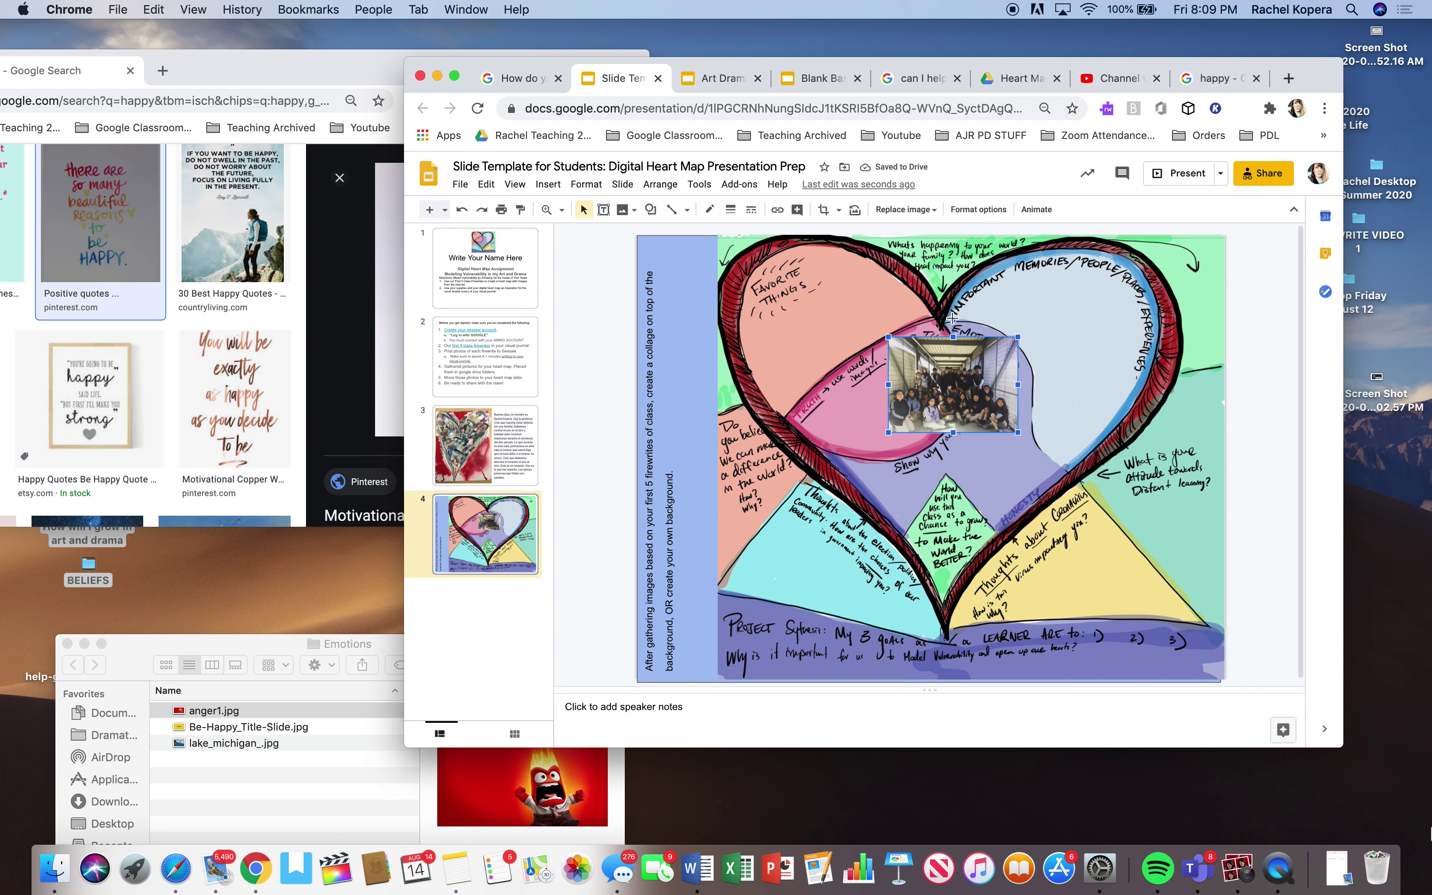
left_click_drag(952, 318, 1069, 324)
left_click_drag(1098, 410, 1088, 316)
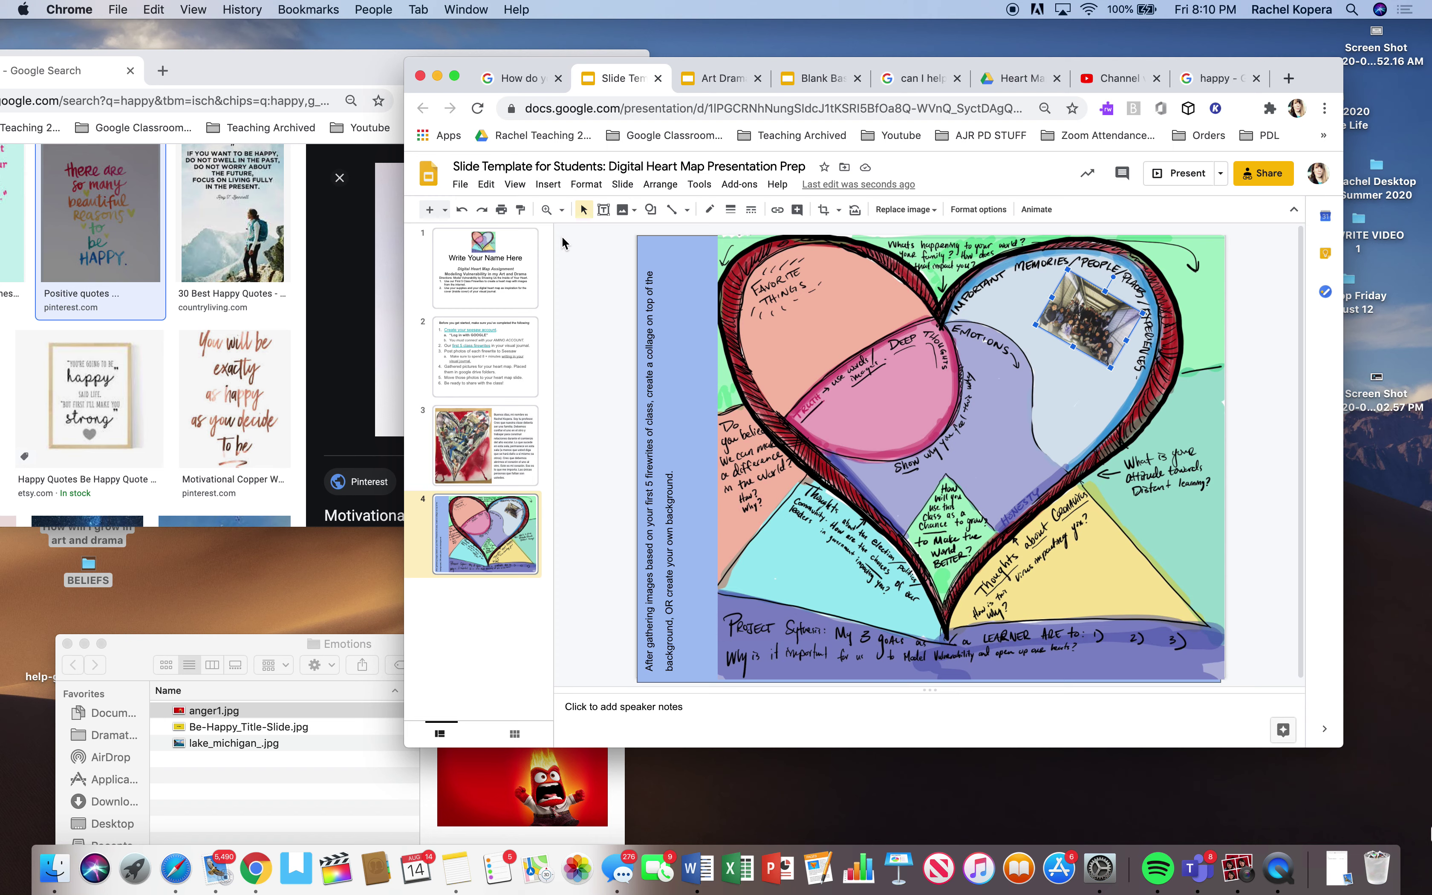
Step: Open the happy quote's Pinterest pin in a new tab and copy the quote image
left_click_drag(290, 69, 441, 40)
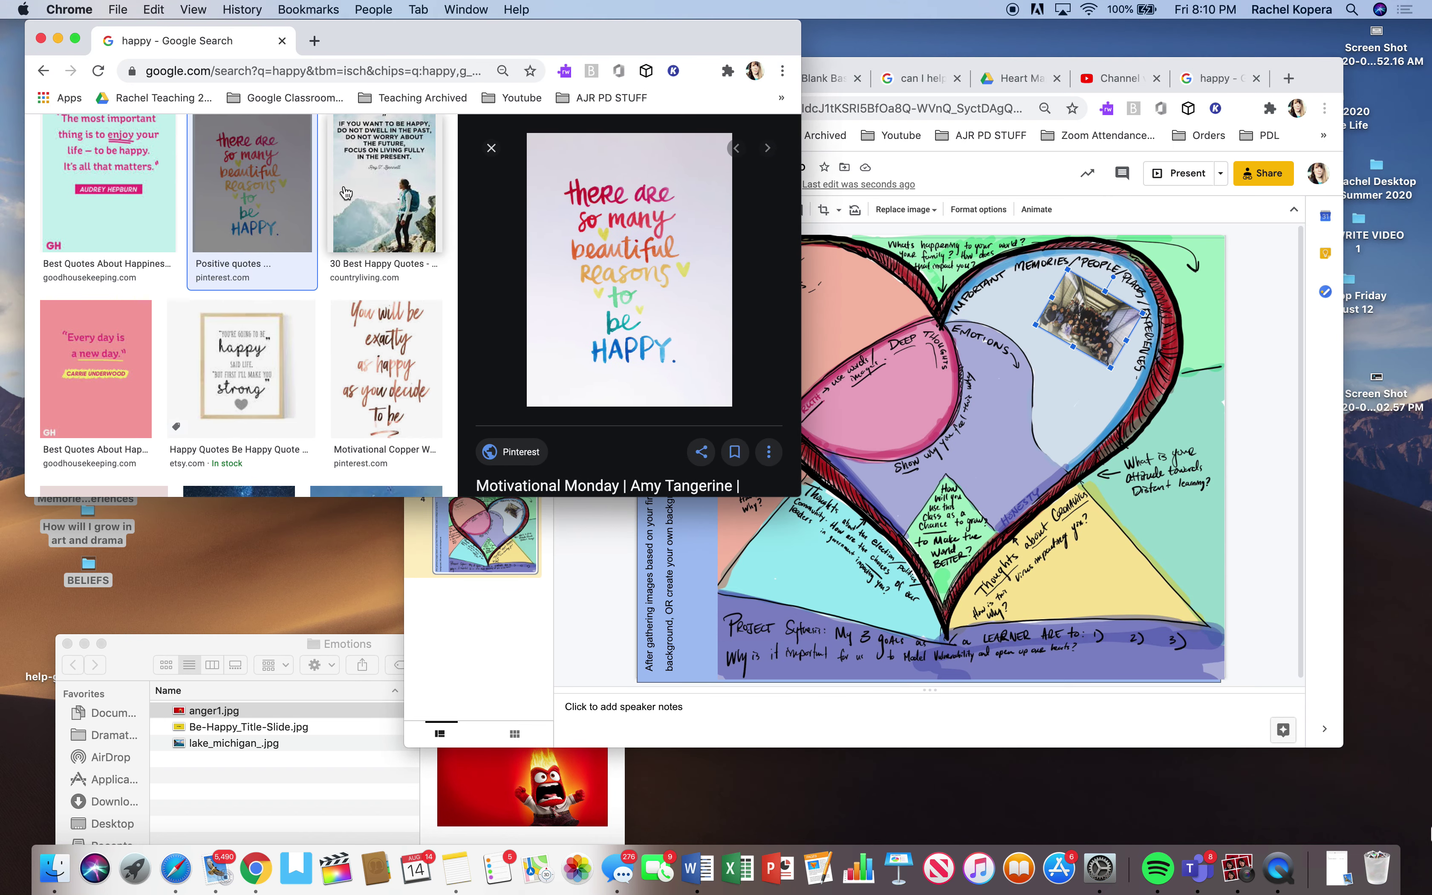
right_click(596, 232)
left_click(584, 227)
left_click(592, 222)
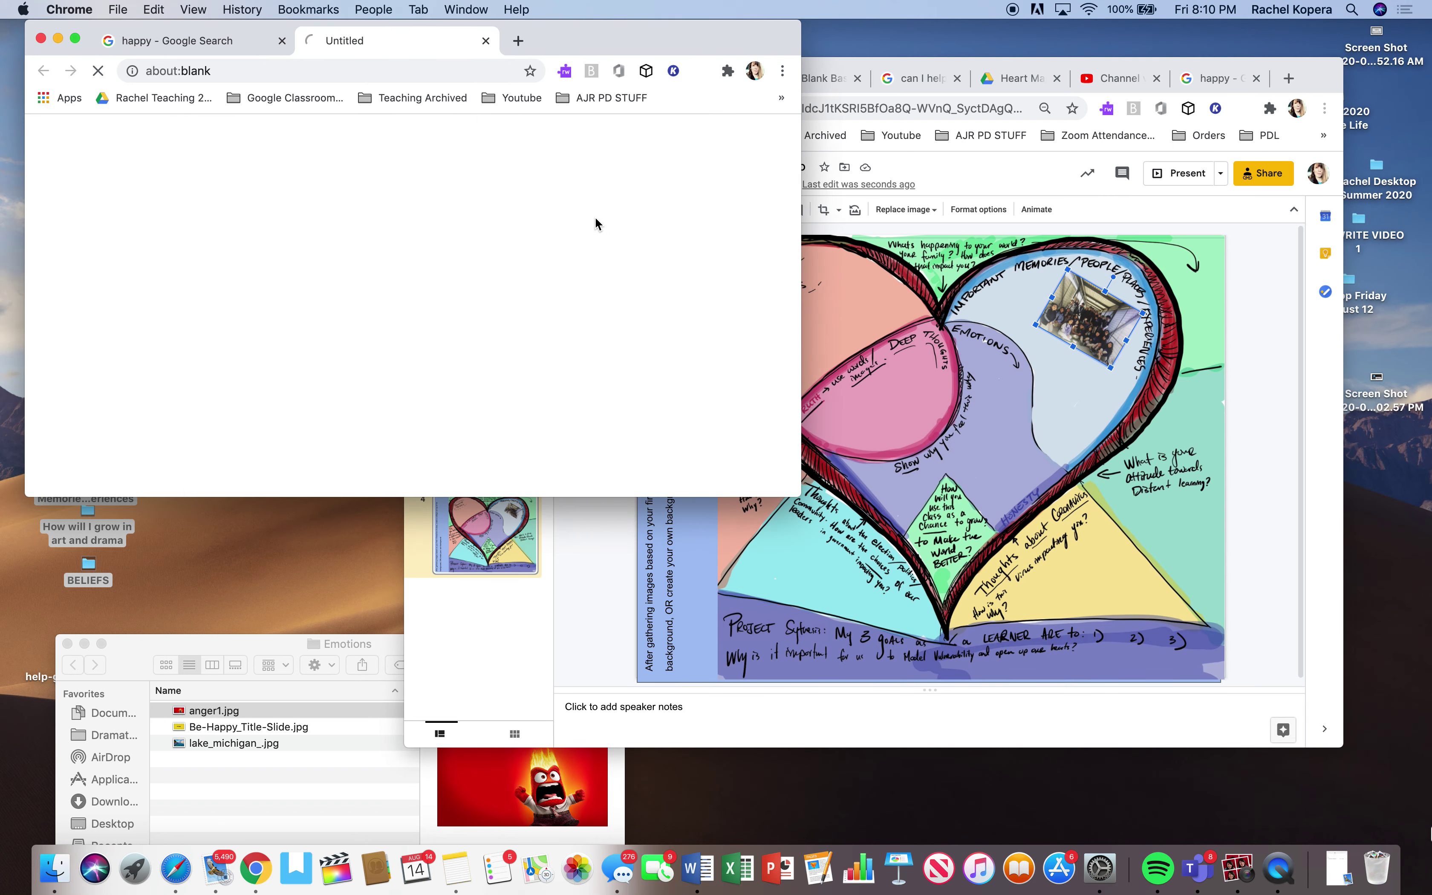
right_click(280, 302)
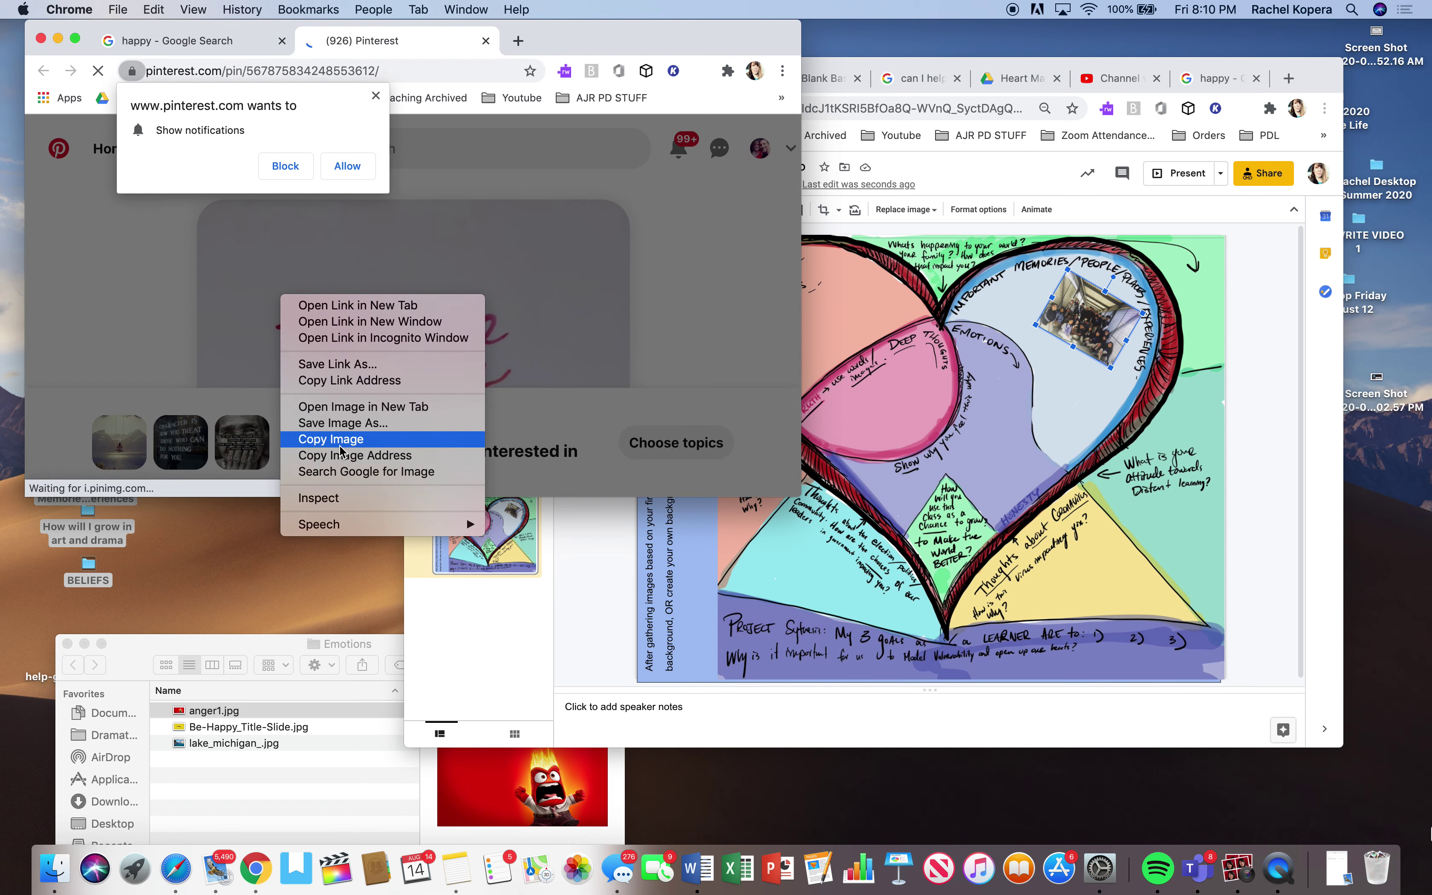
left_click(367, 439)
left_click(1003, 396)
Step: Paste the 'beautiful reasons to be happy' quote image, shrink it, tilt it counter-clockwise, and set it in Emotions
right_click(999, 406)
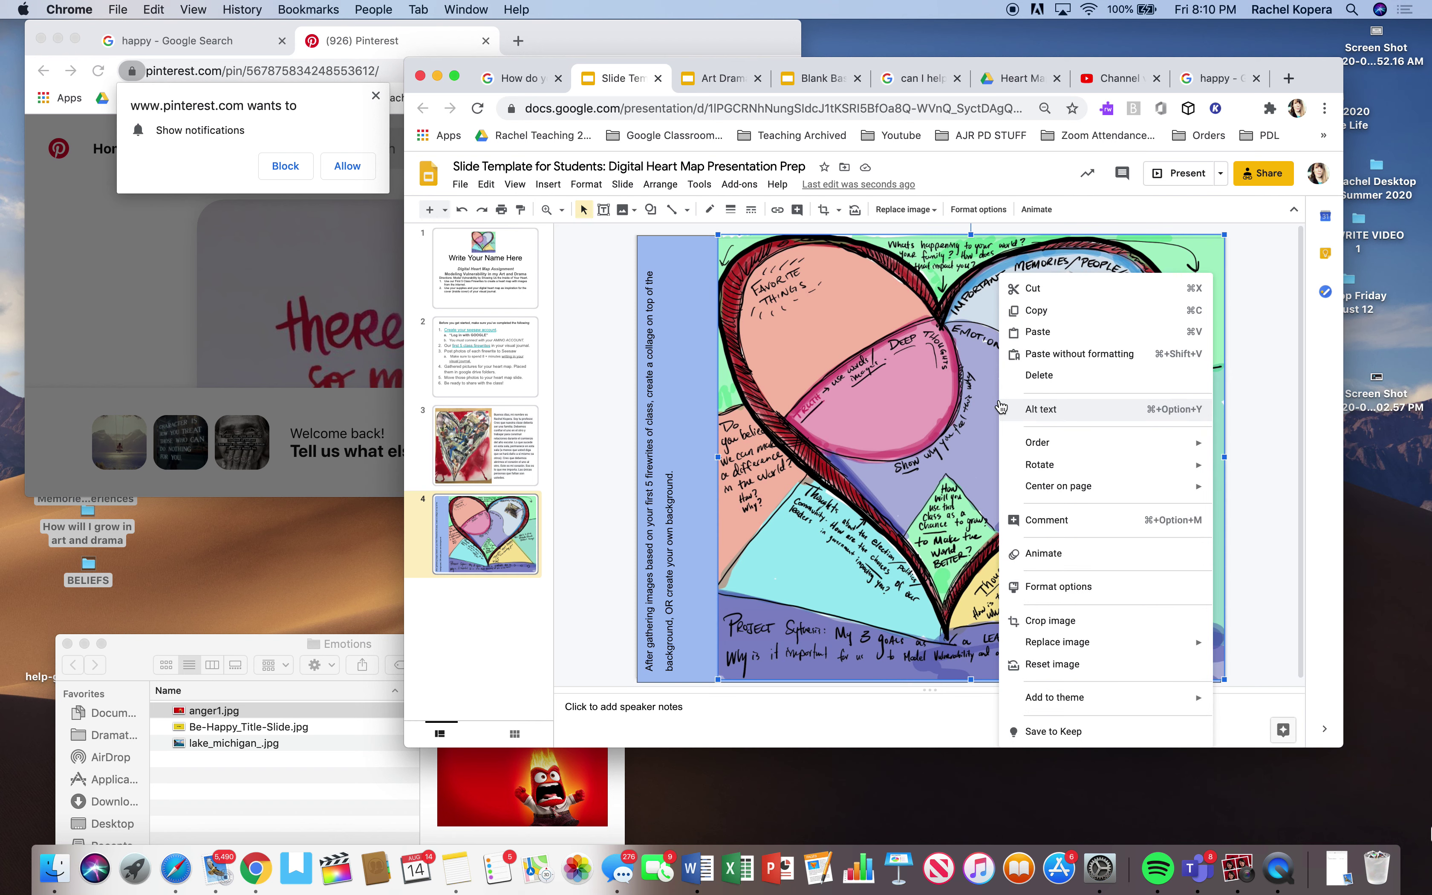
left_click(1030, 339)
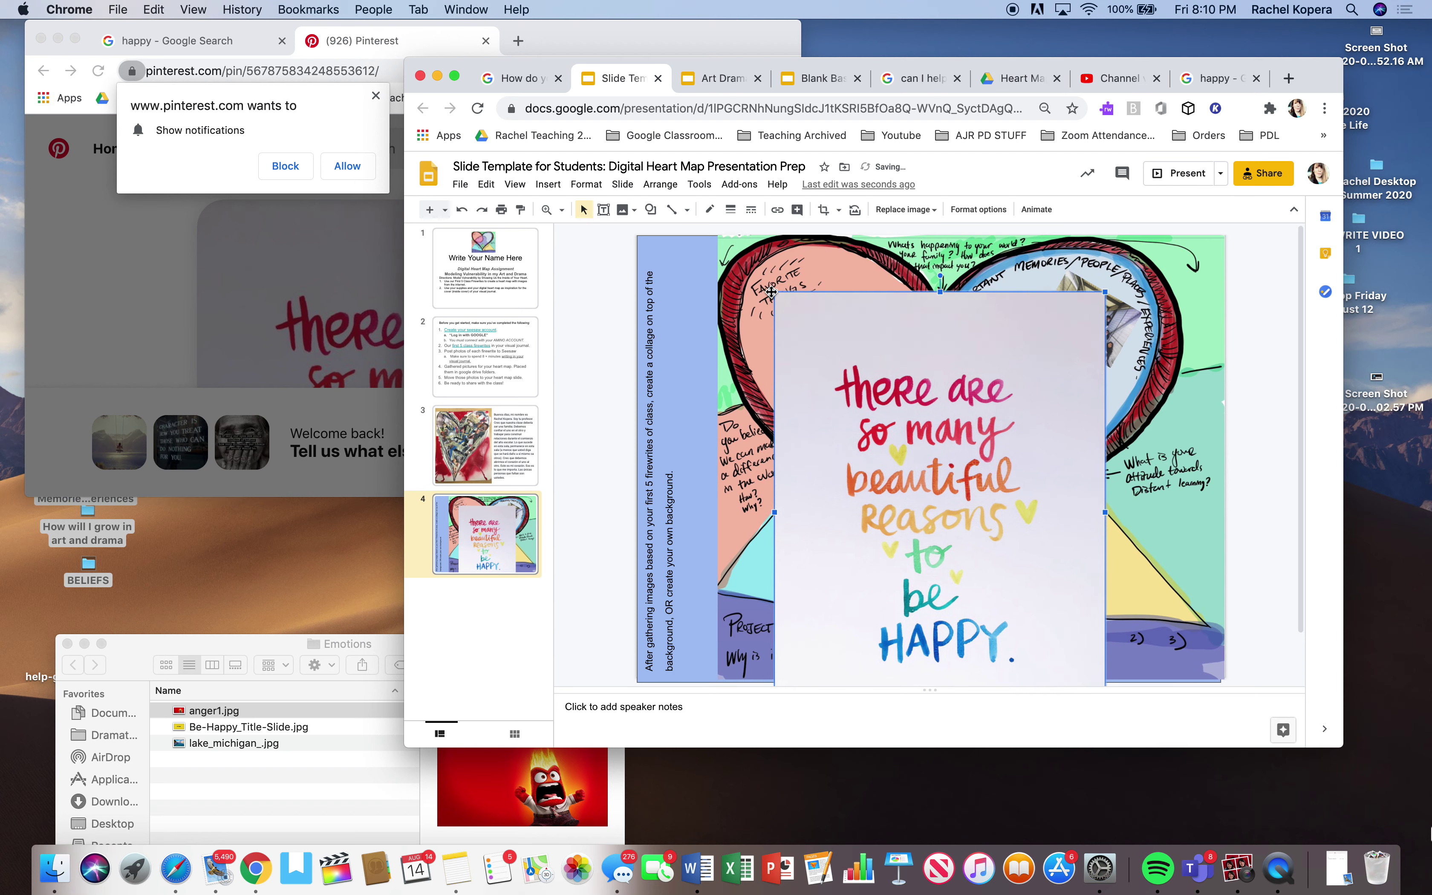
left_click_drag(771, 288, 967, 549)
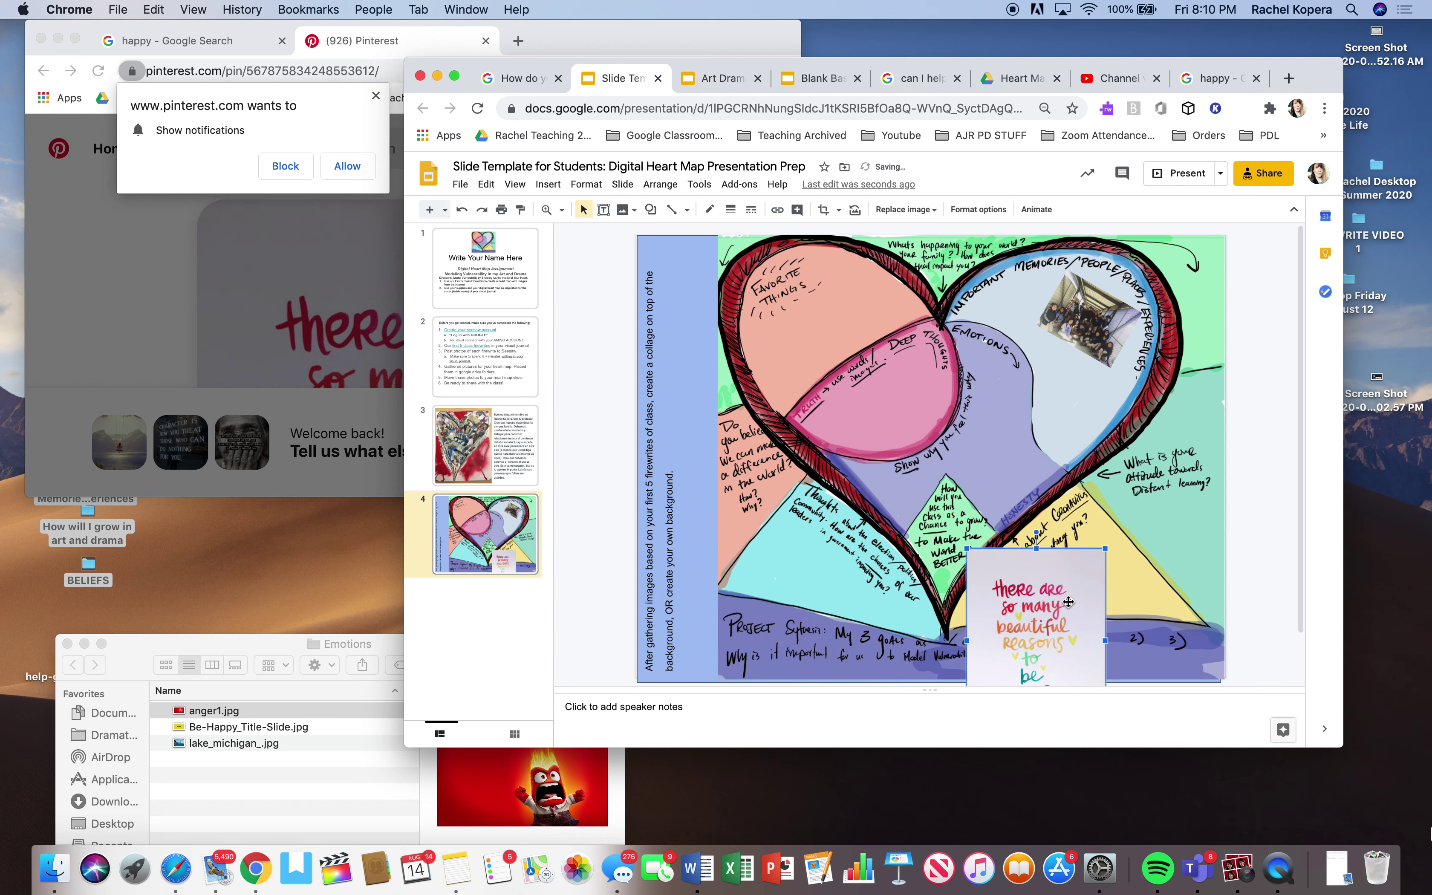
left_click_drag(1068, 604, 960, 396)
left_click_drag(929, 314, 874, 330)
left_click_drag(1030, 475, 930, 424)
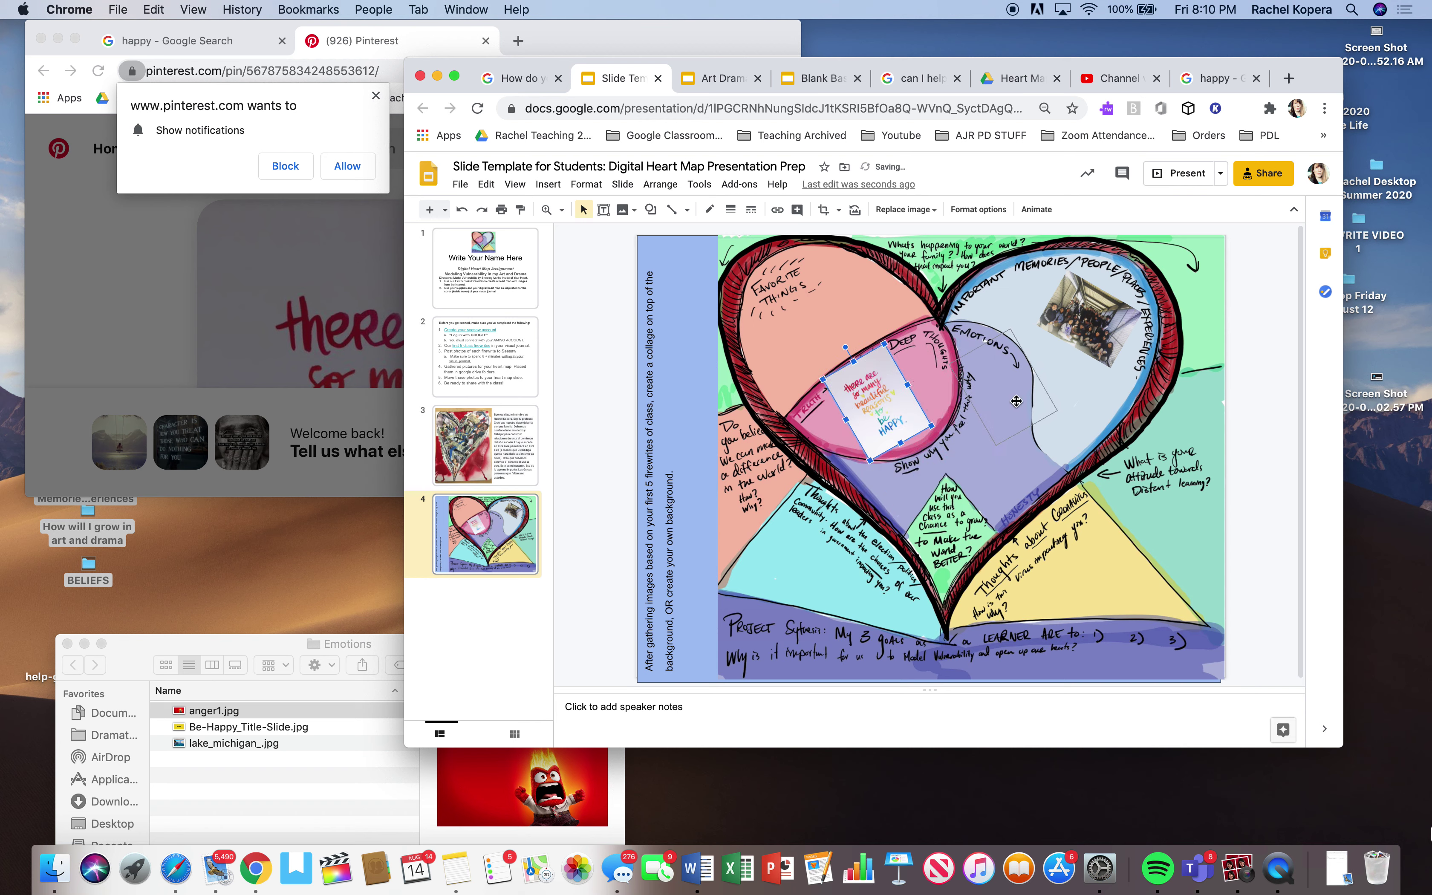
mouse_move(1014, 401)
left_mouse_down()
mouse_move(1030, 415)
mouse_move(1000, 401)
mouse_move(1013, 402)
left_mouse_up()
left_click(1004, 452)
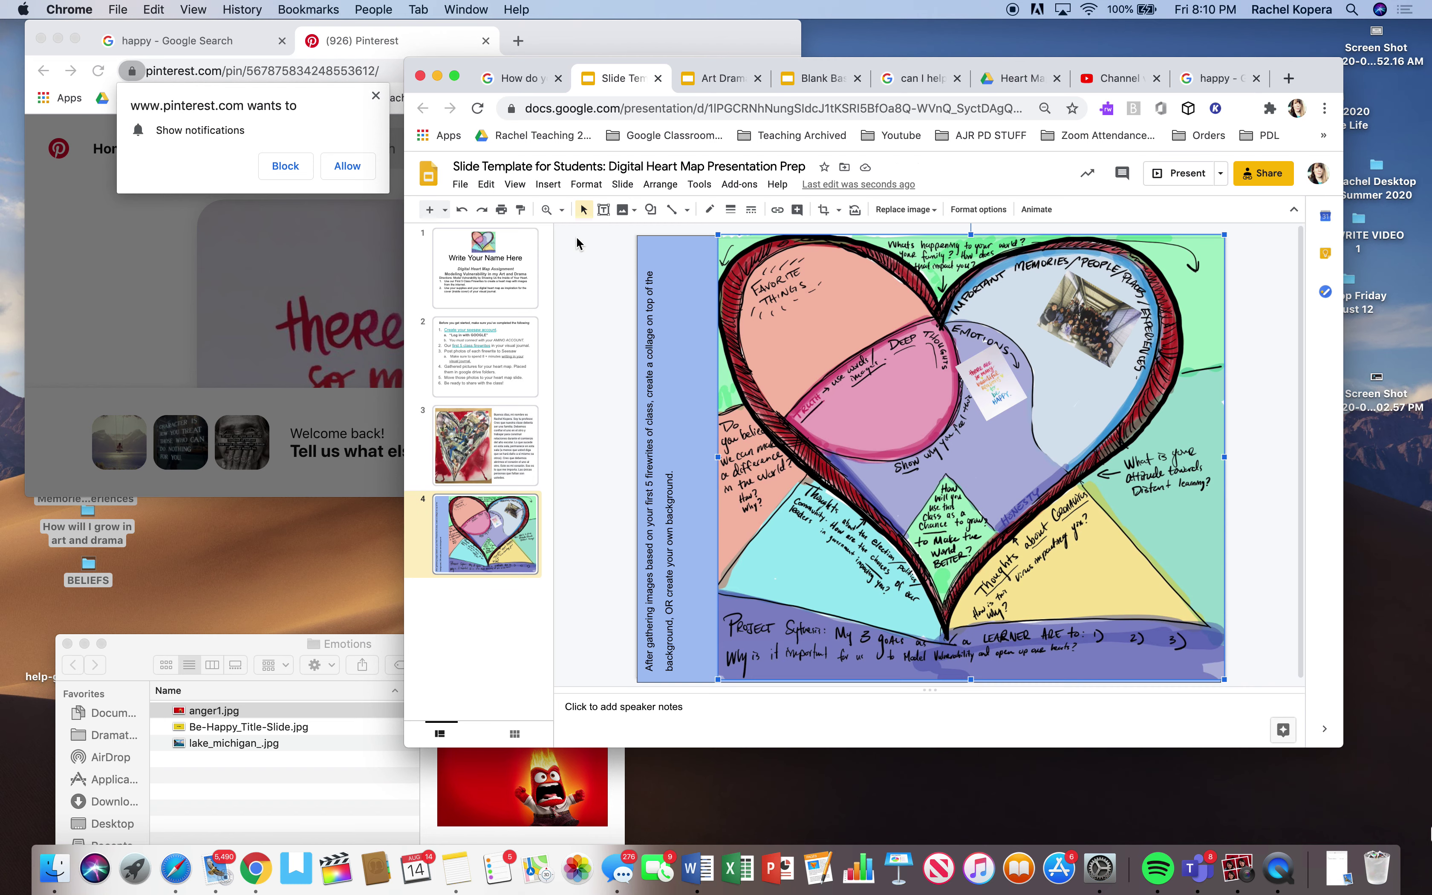
Step: Bring the heart map slides window back in front of the other browser windows
left_click(343, 324)
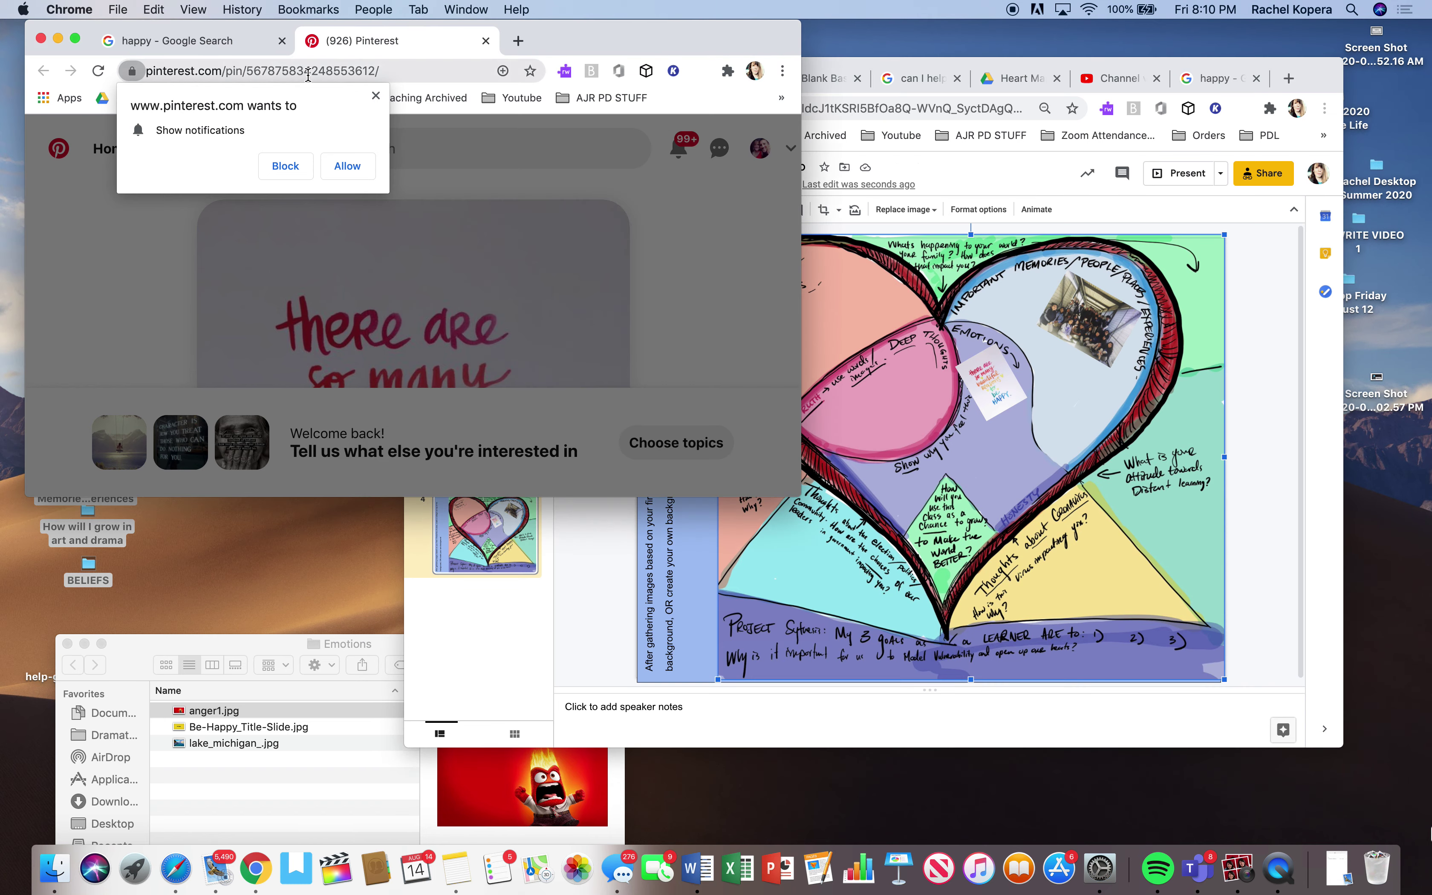
left_click(212, 42)
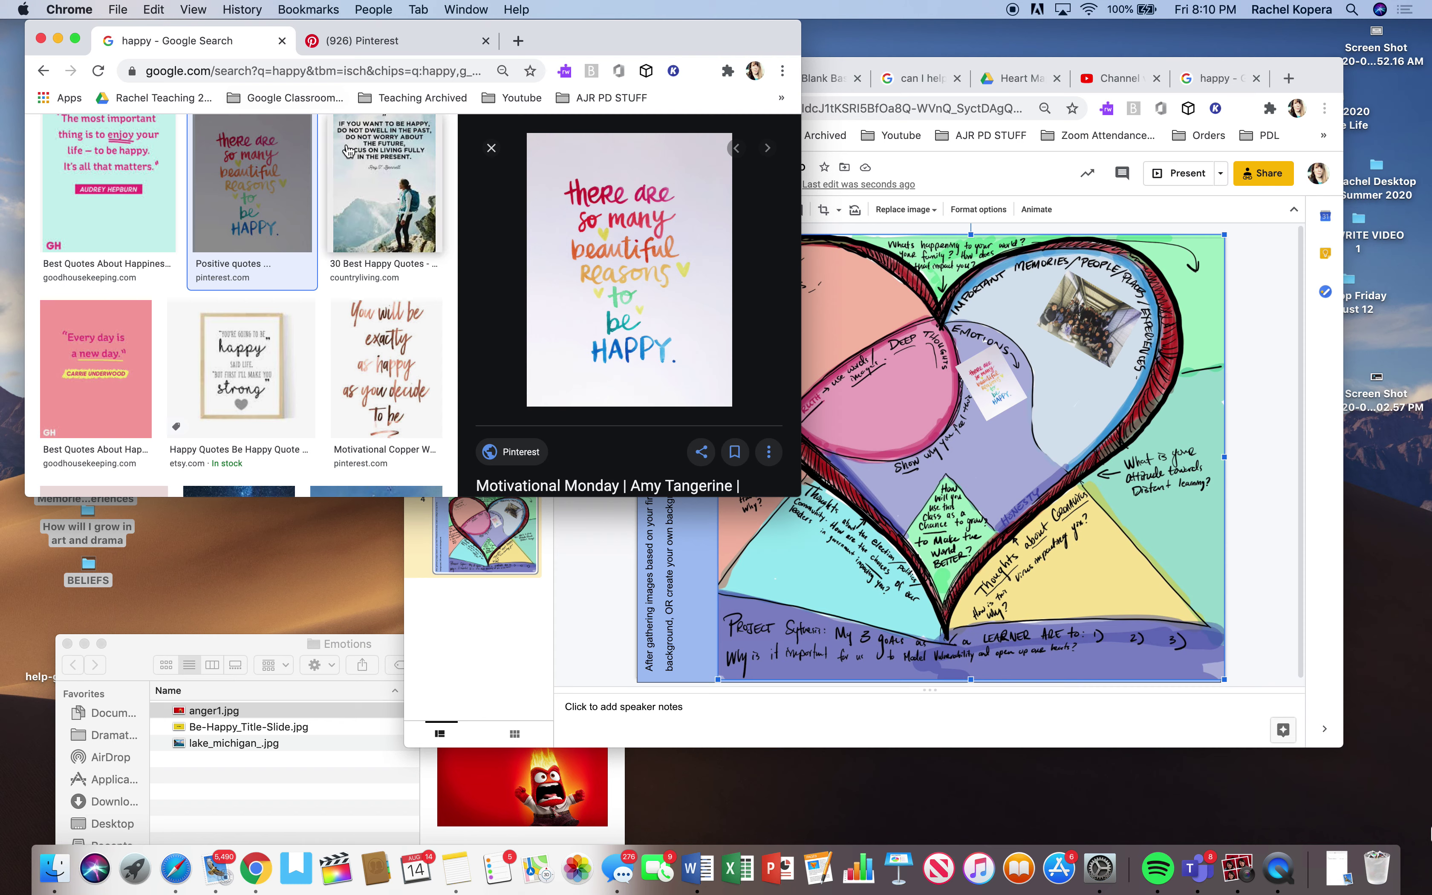
left_click(1122, 283)
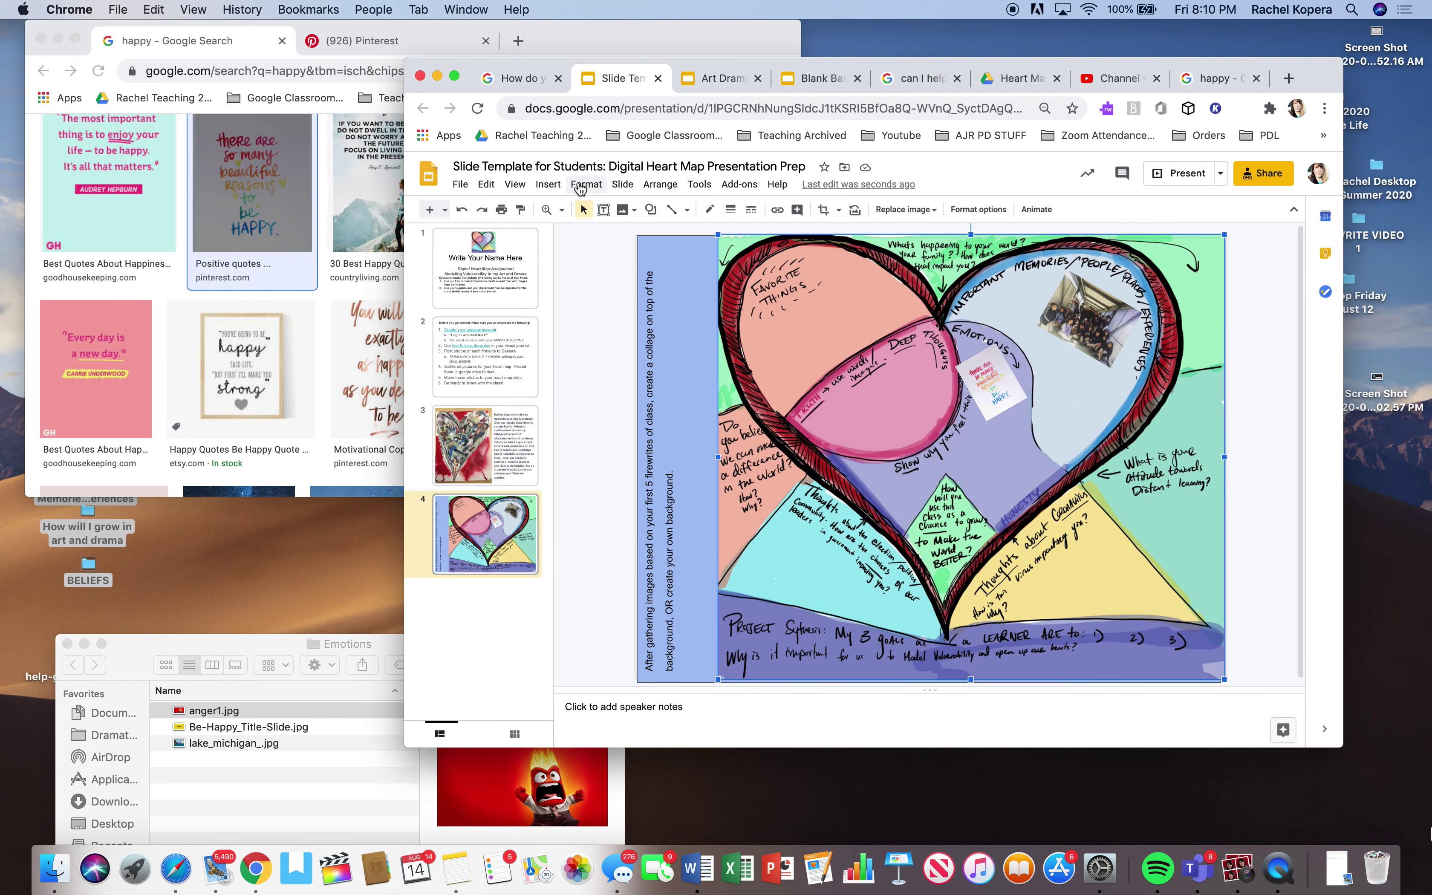
Step: Open the Insert > Image > Search the web panel beside the slide
left_click(548, 184)
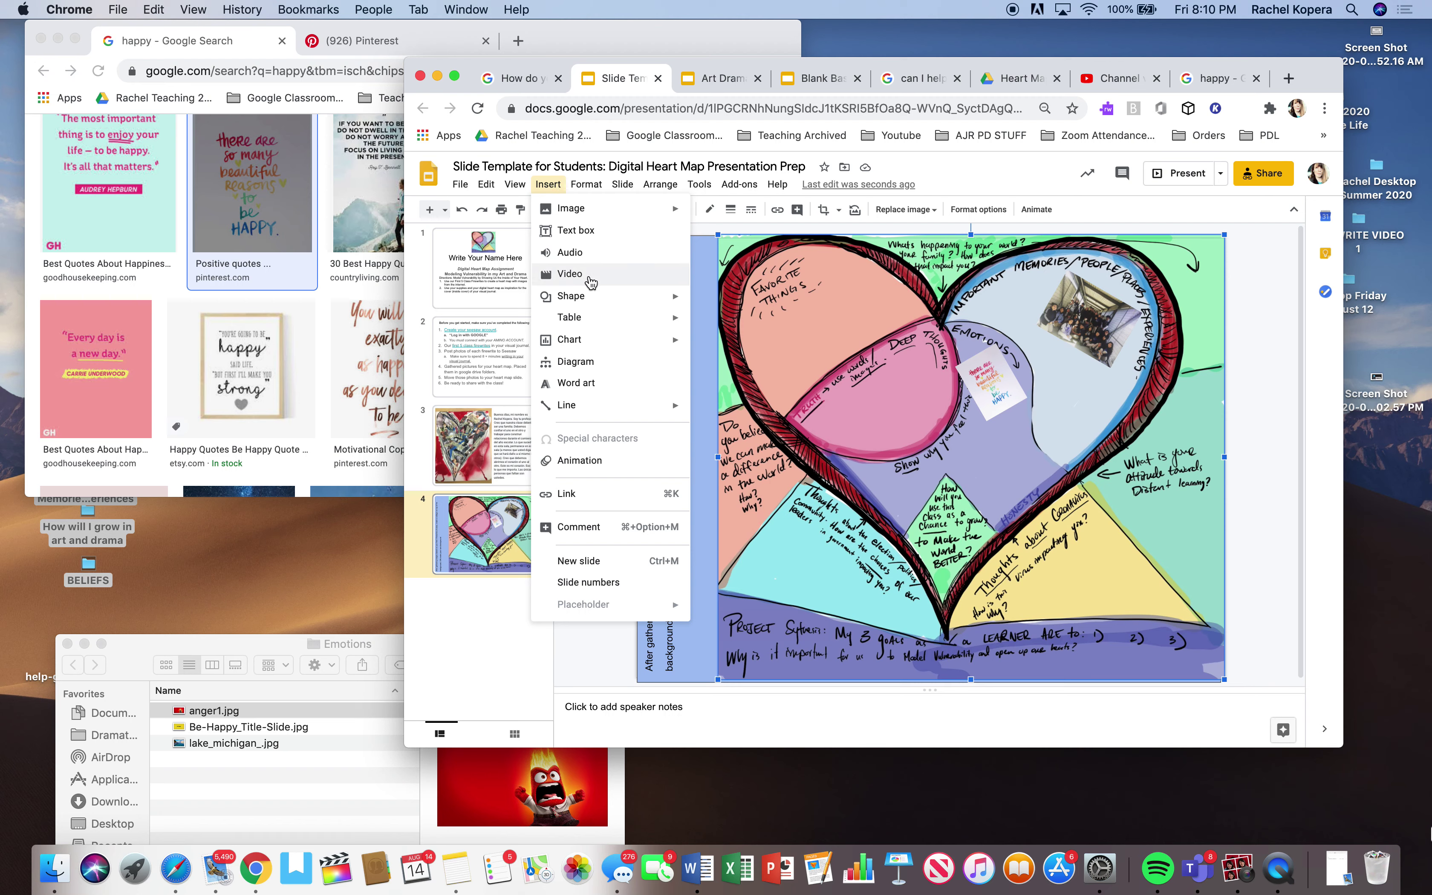
mouse_move(612, 215)
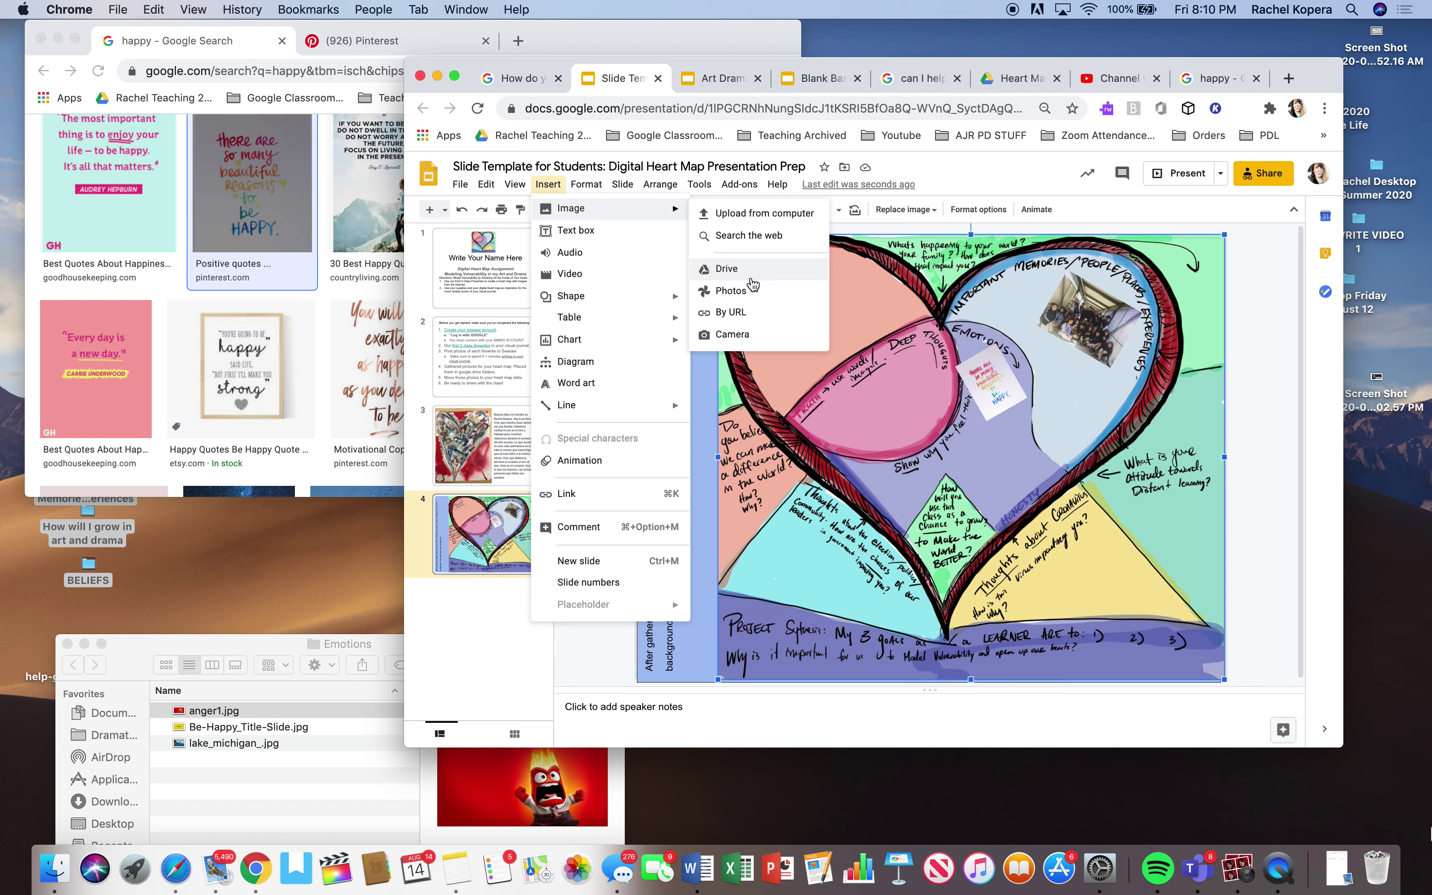
left_click(748, 236)
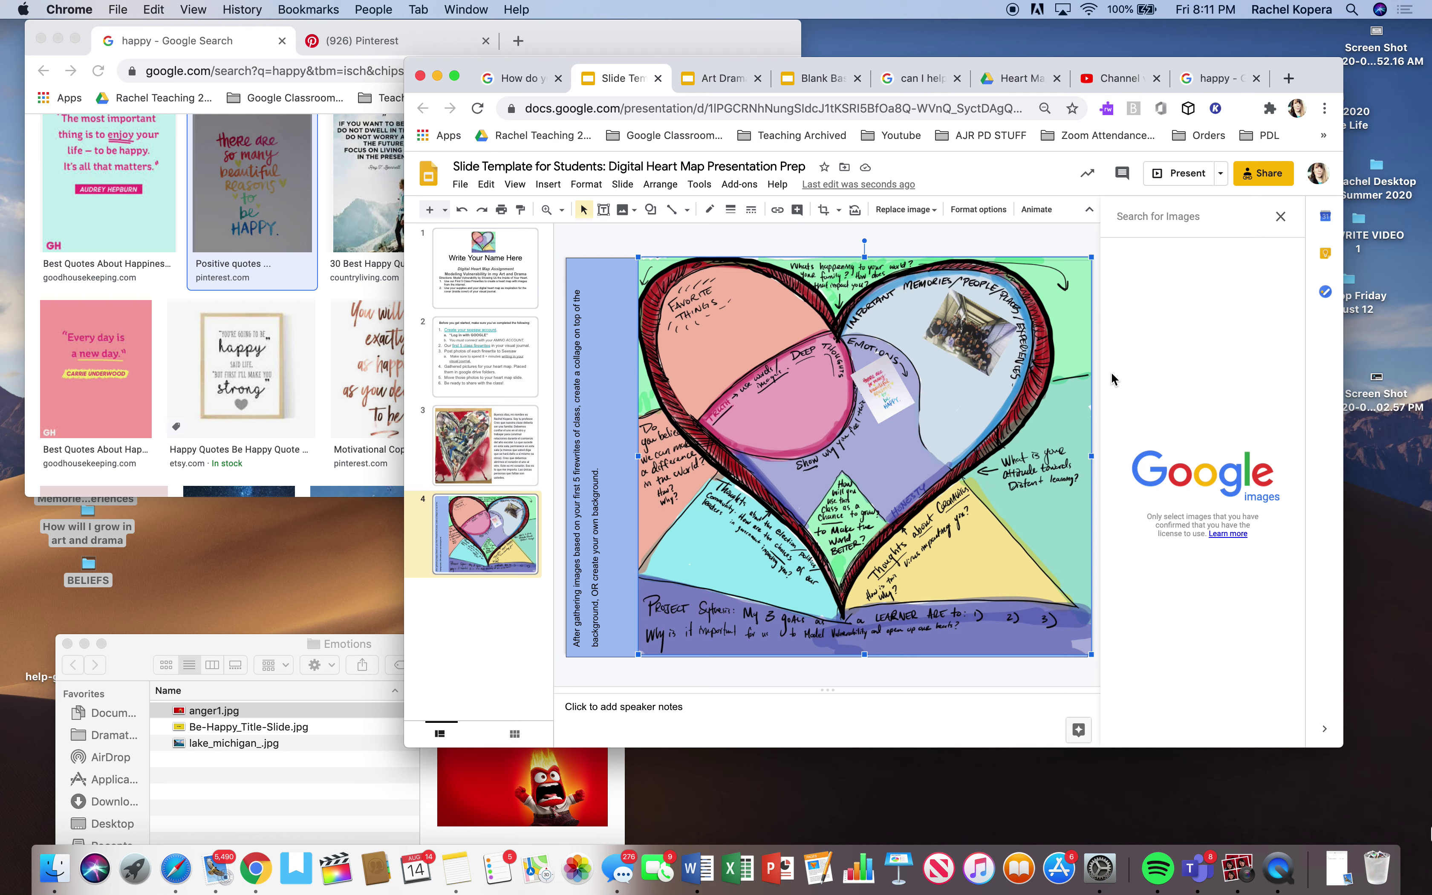
Step: Search web images for 'Worries', then replace the search with 'anxiety' and browse the results
type("Wor")
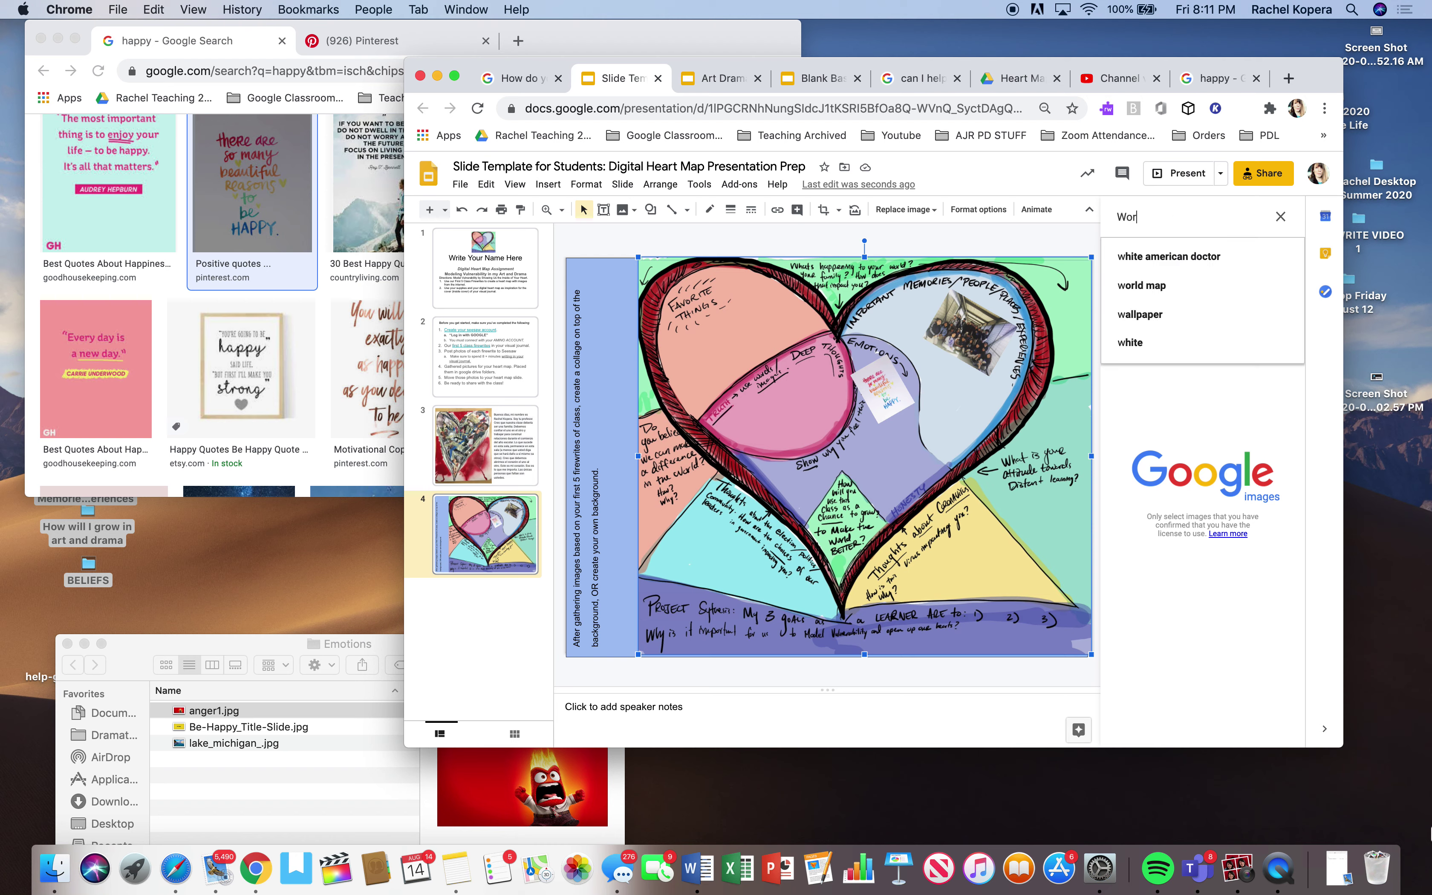
type("ries")
key("Return")
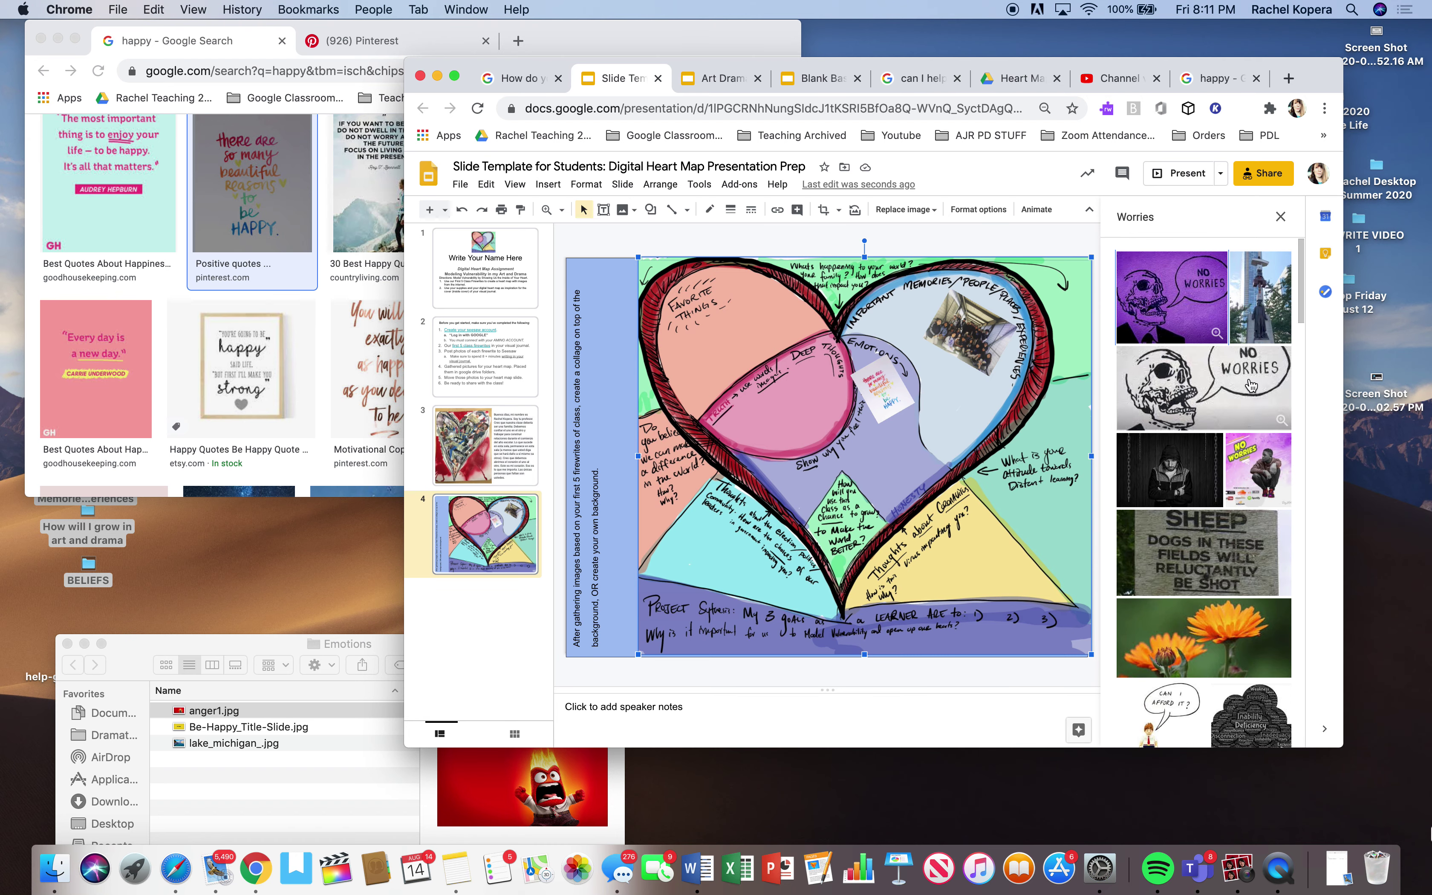
scroll(1259, 583, "down", 3)
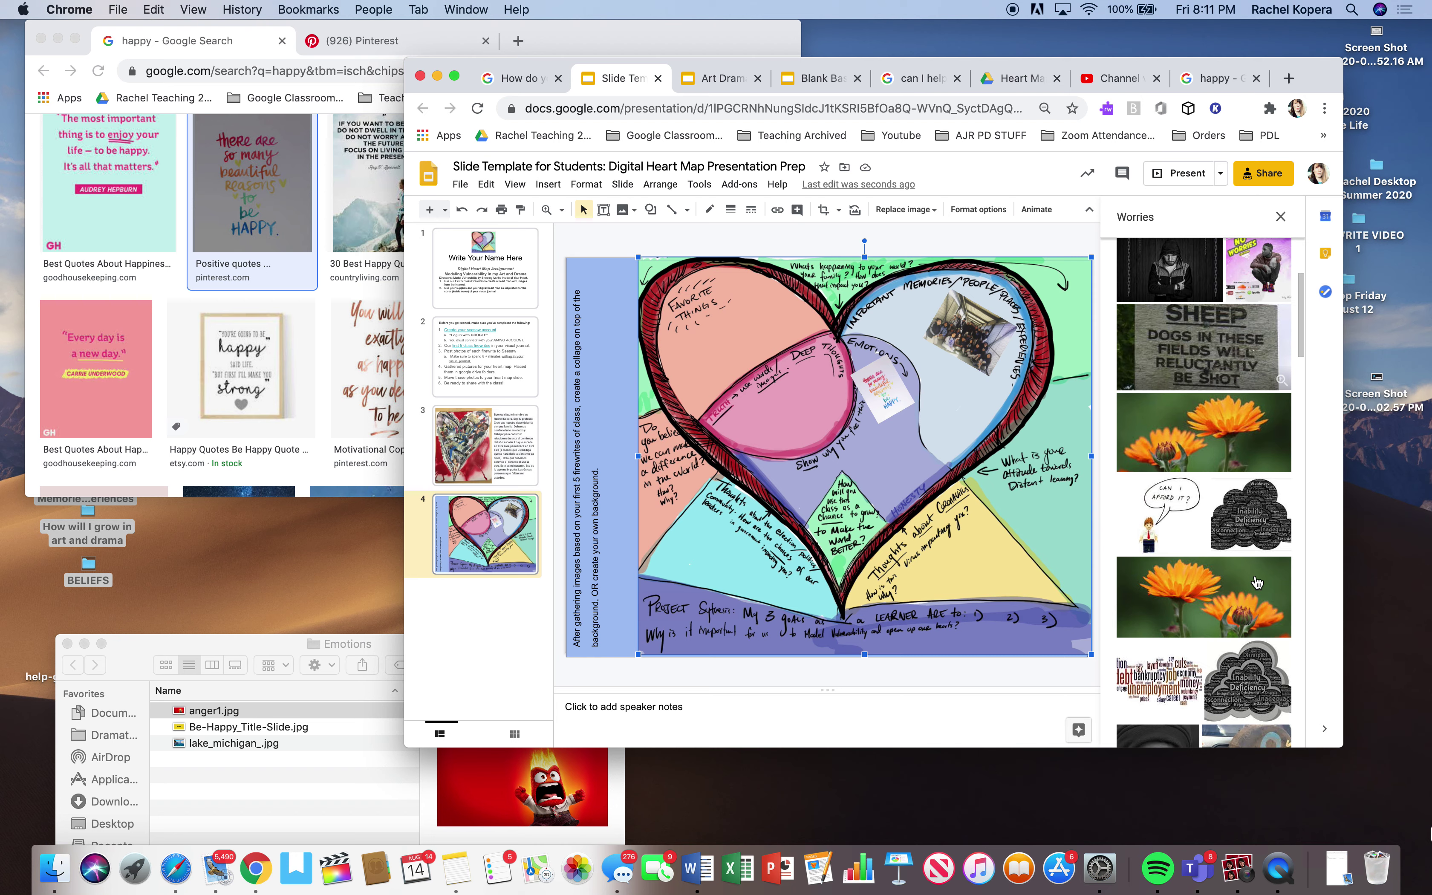
scroll(1230, 590, "down", 3)
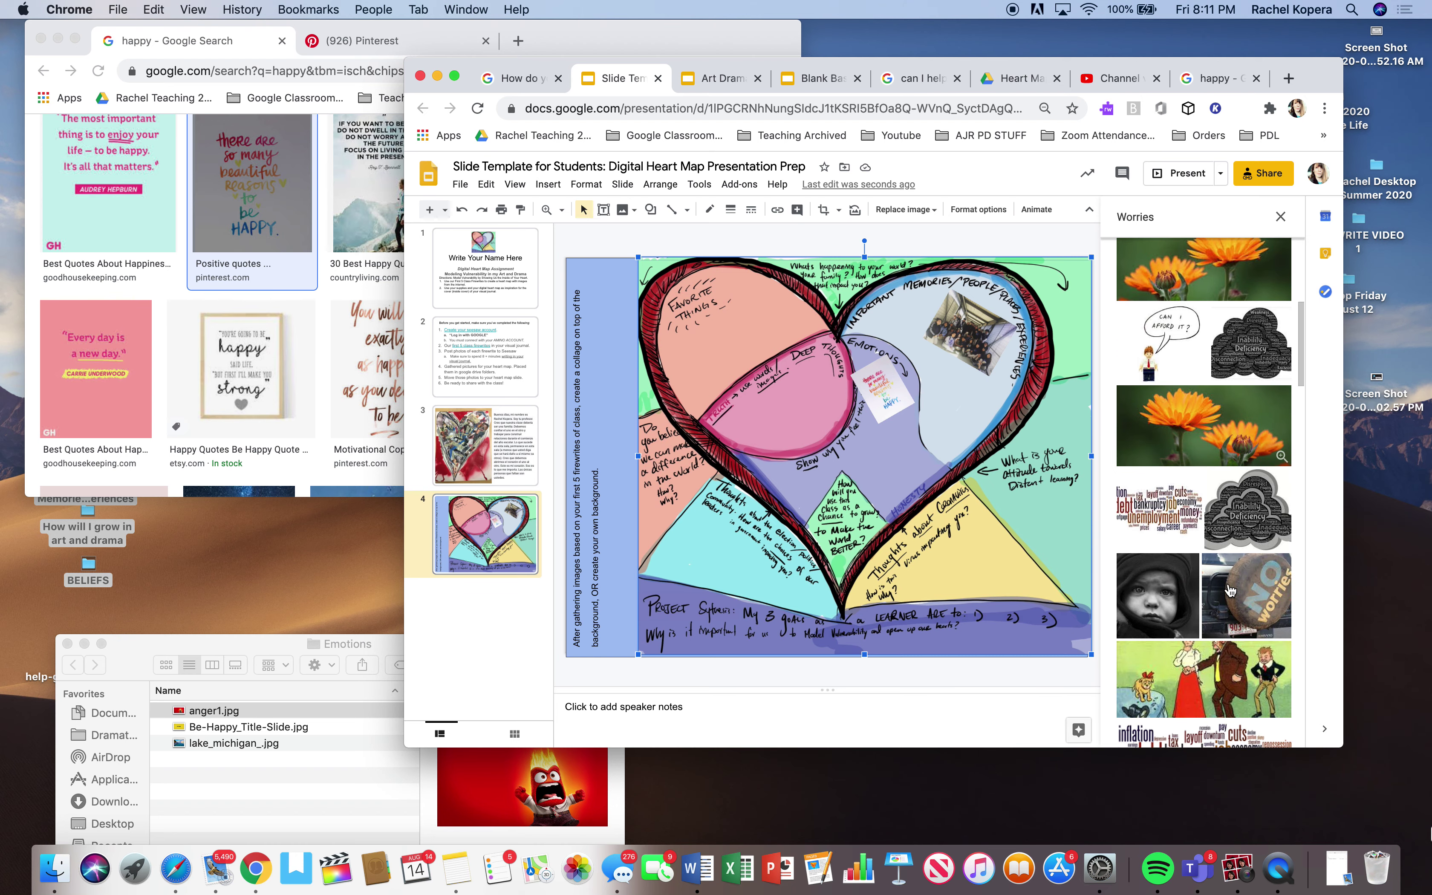
scroll(1229, 590, "up", 6)
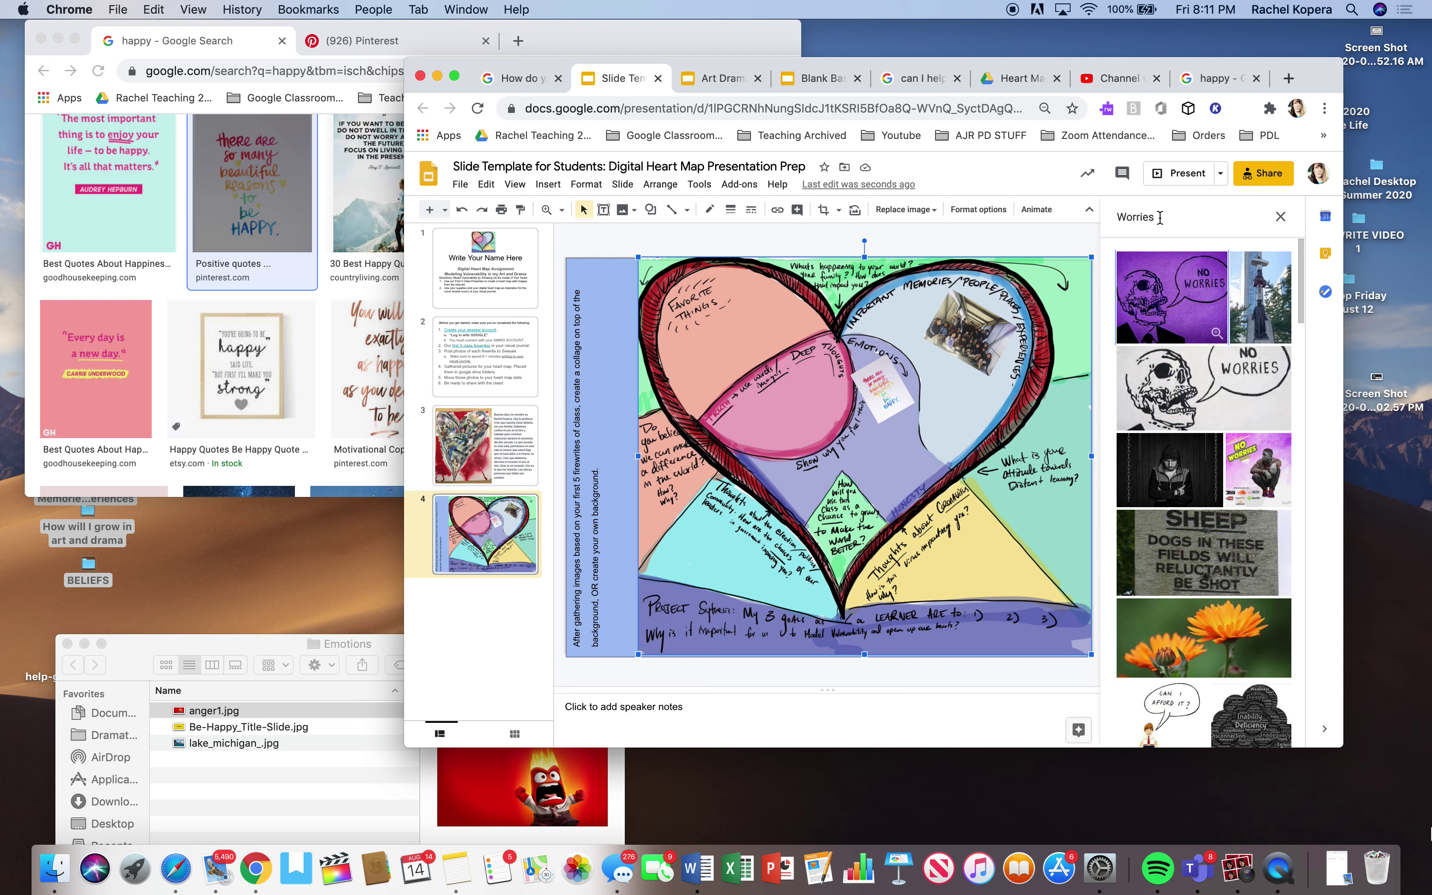
left_click_drag(1159, 217, 1097, 221)
key("BackSpace")
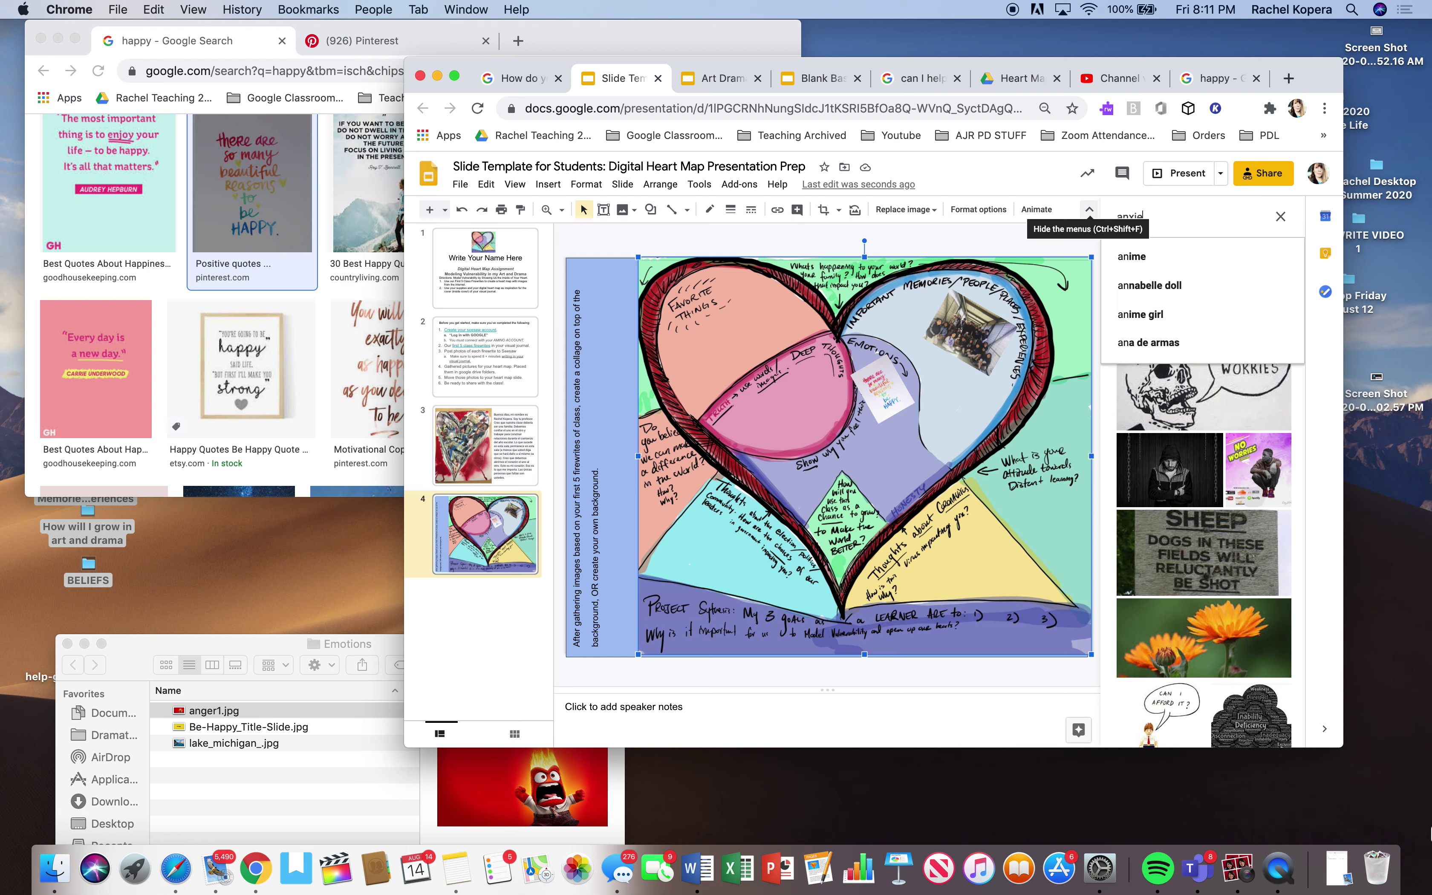
type("anxiety")
key("Return")
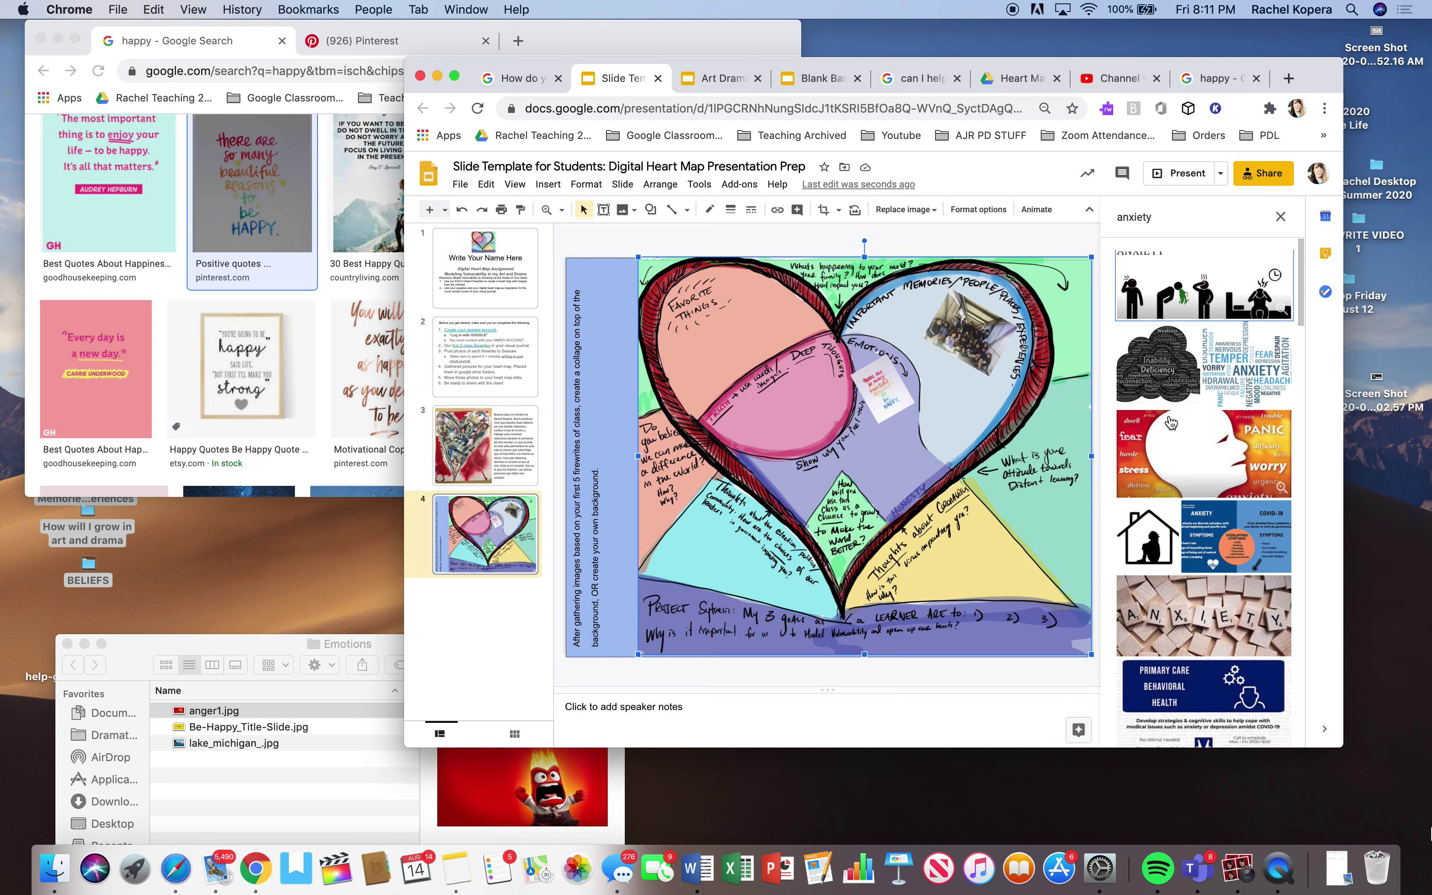
scroll(1164, 393, "down", 3)
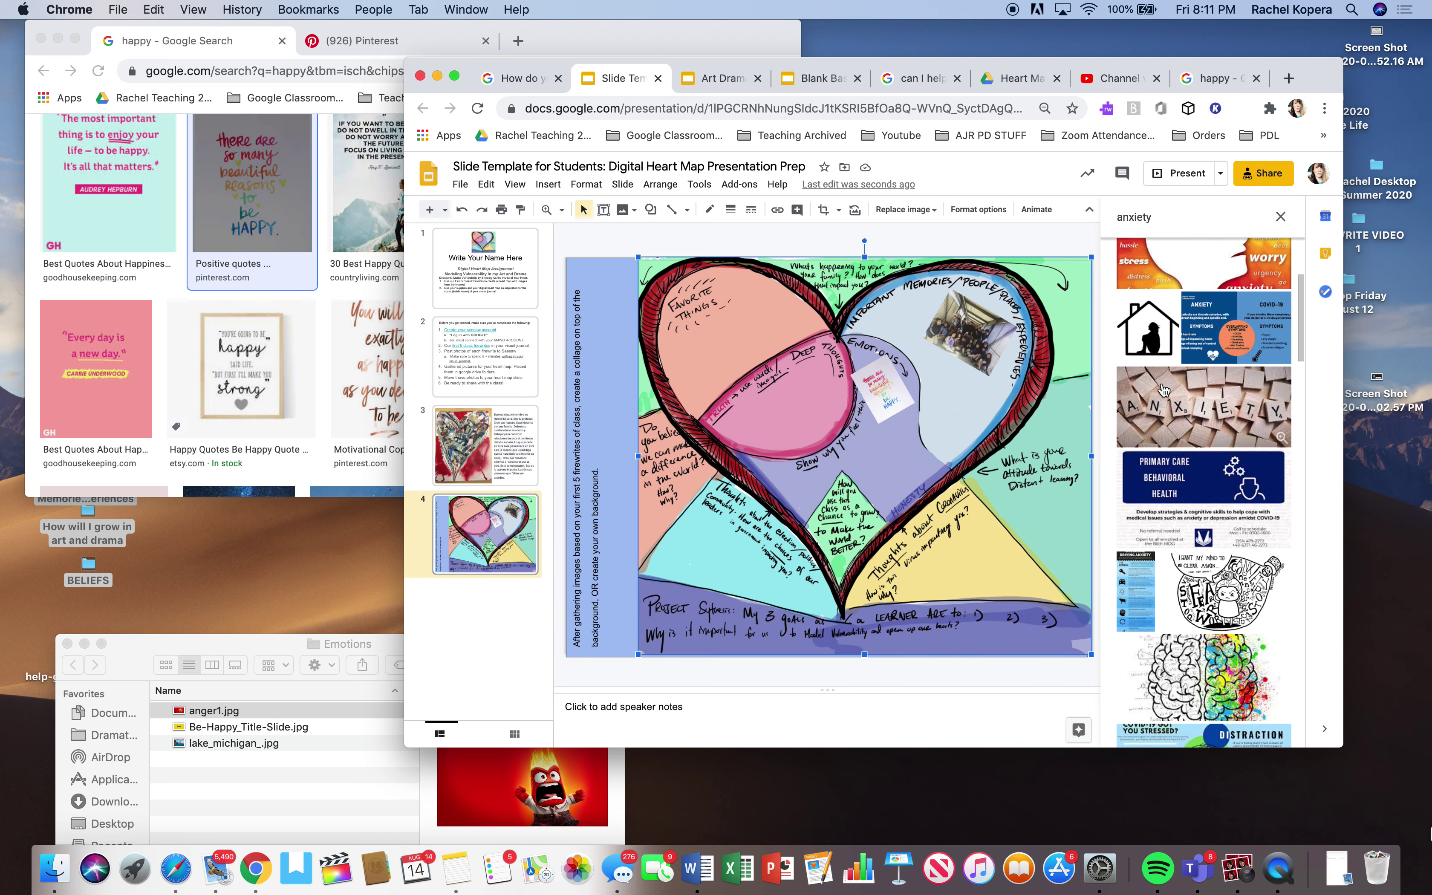
scroll(1164, 391, "down", 3)
Step: Add the colourful brain image, shrunk and tilted counter-clockwise, into the pink Deep Thoughts section
left_click(1190, 448)
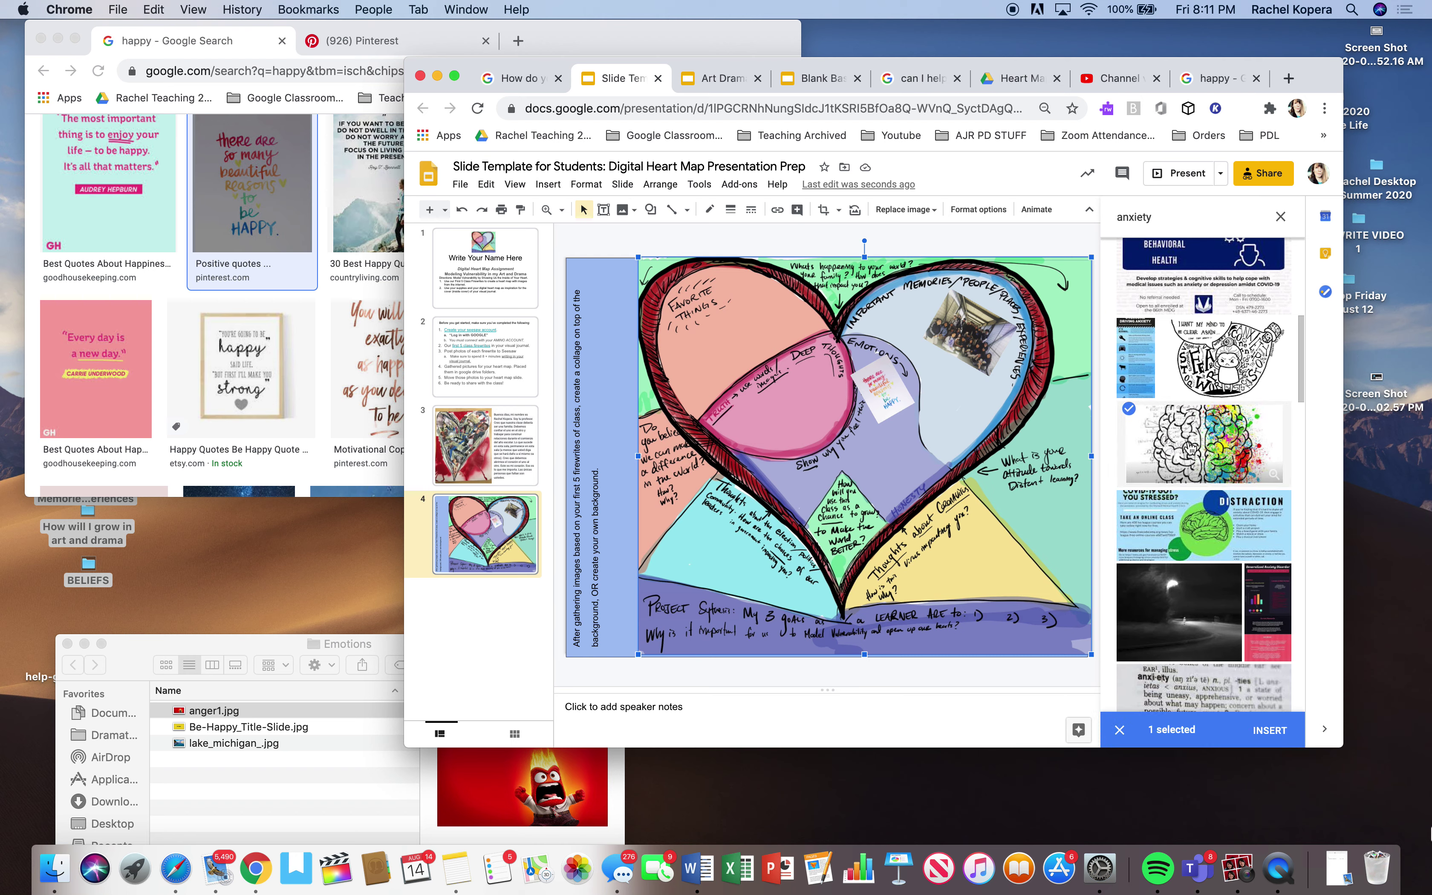
left_click_drag(1189, 448, 862, 438)
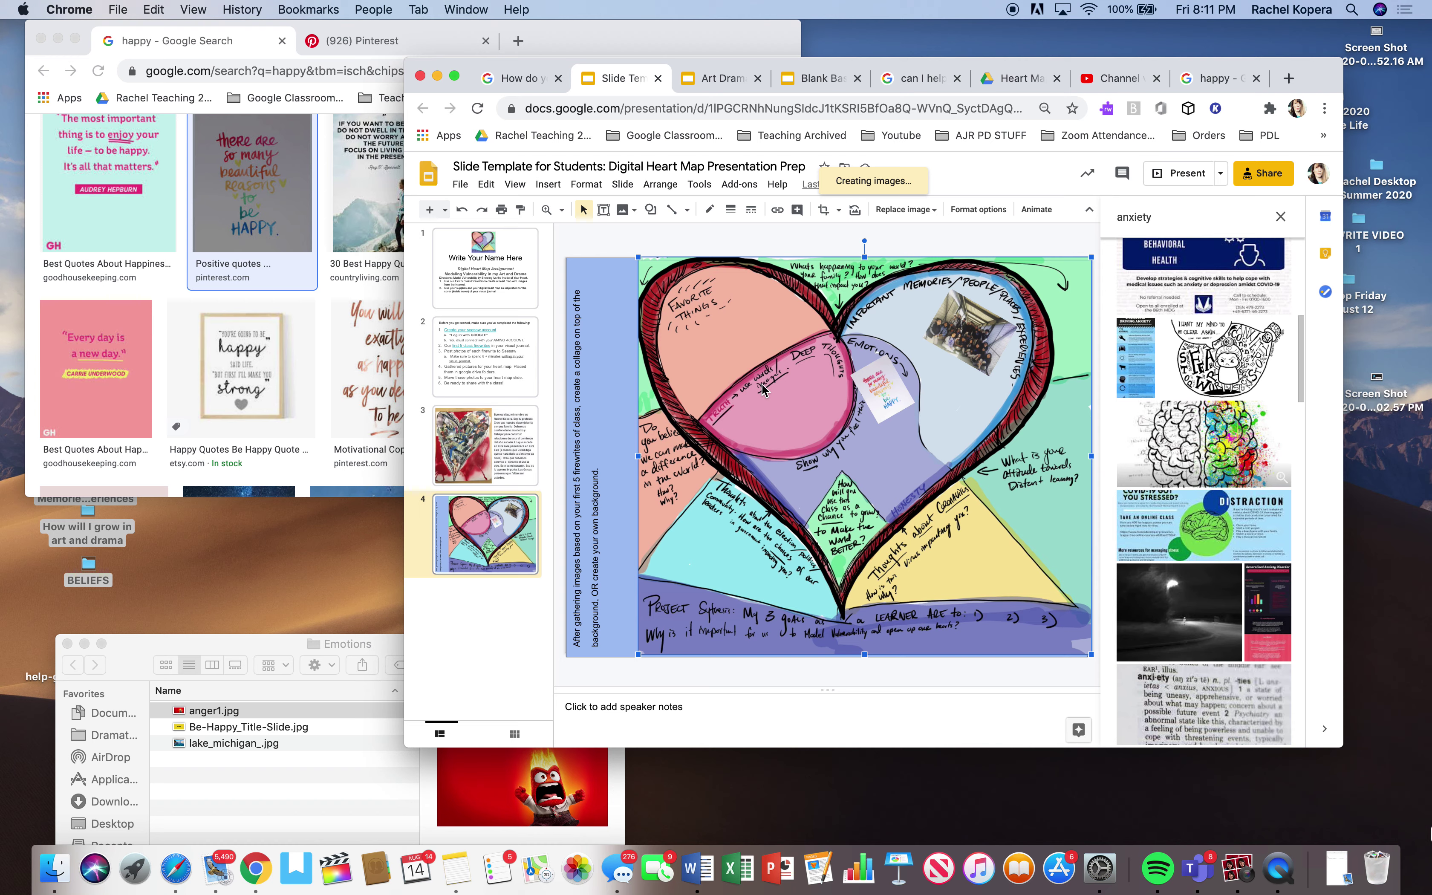
left_click(1234, 461)
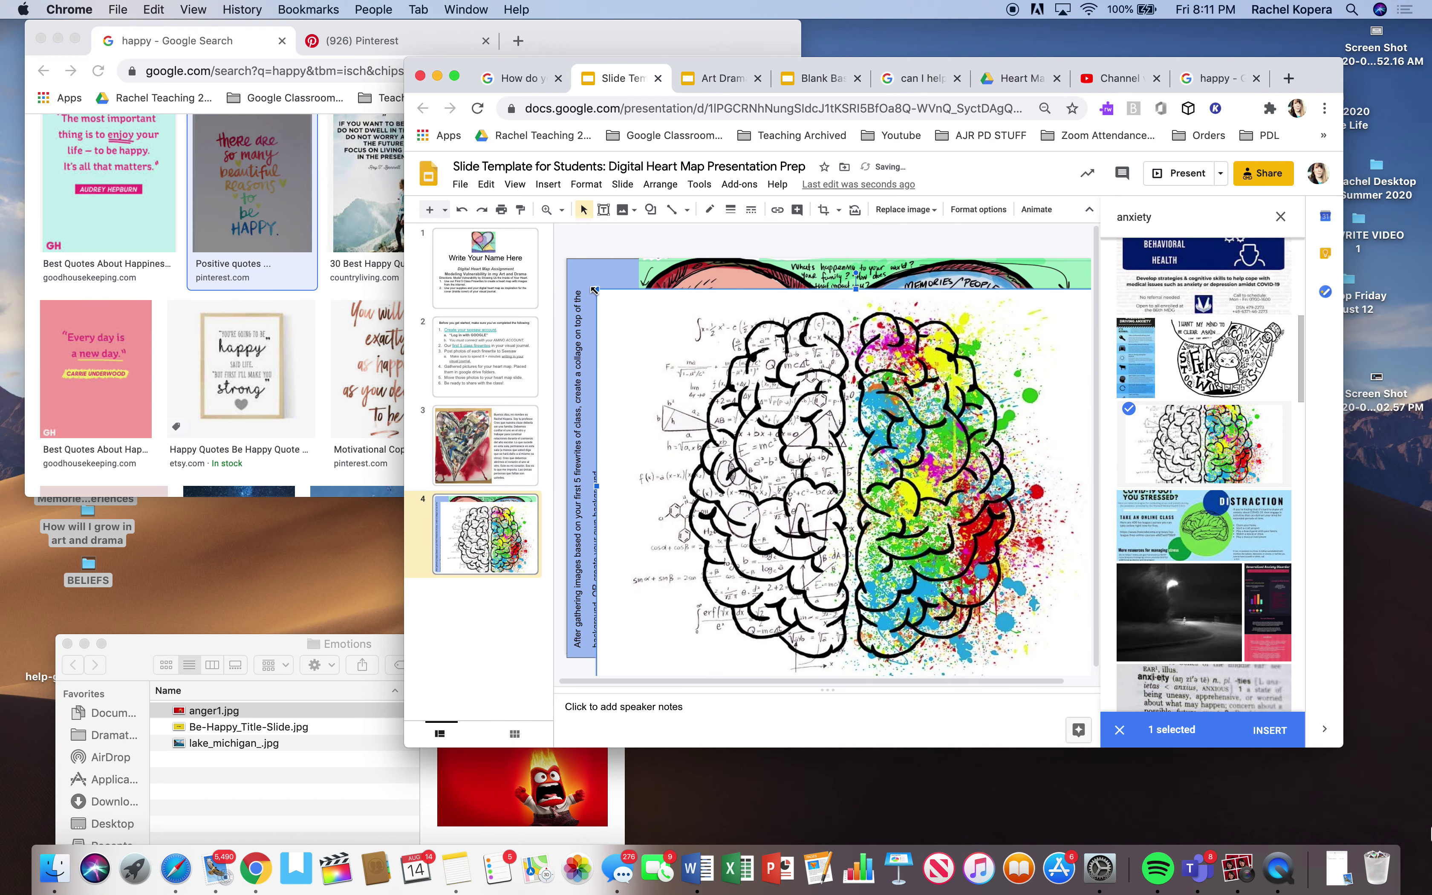
left_click_drag(596, 290, 963, 516)
left_click_drag(1085, 644, 807, 453)
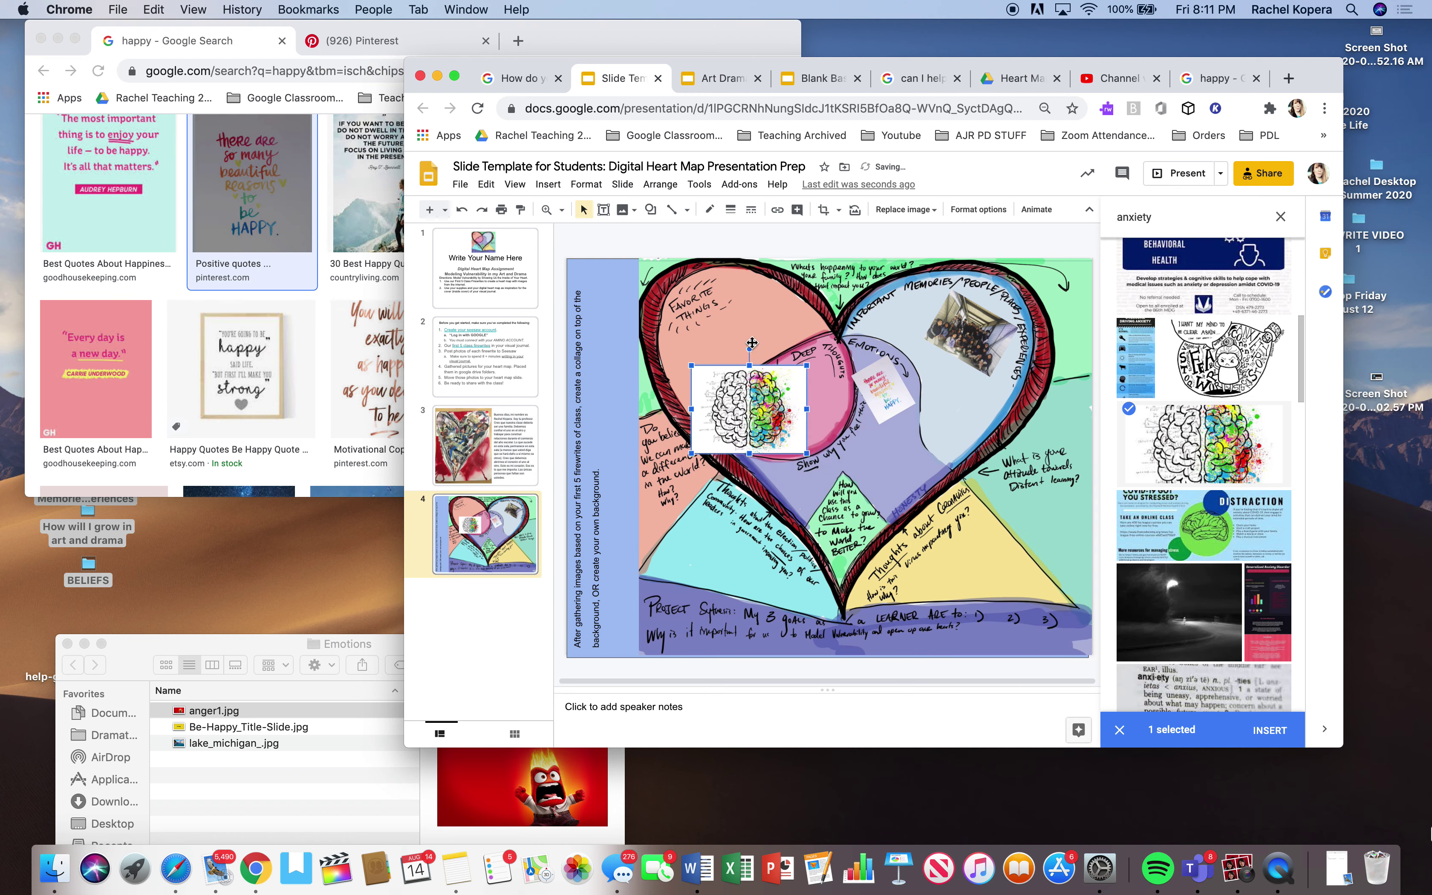
left_click_drag(746, 348, 719, 355)
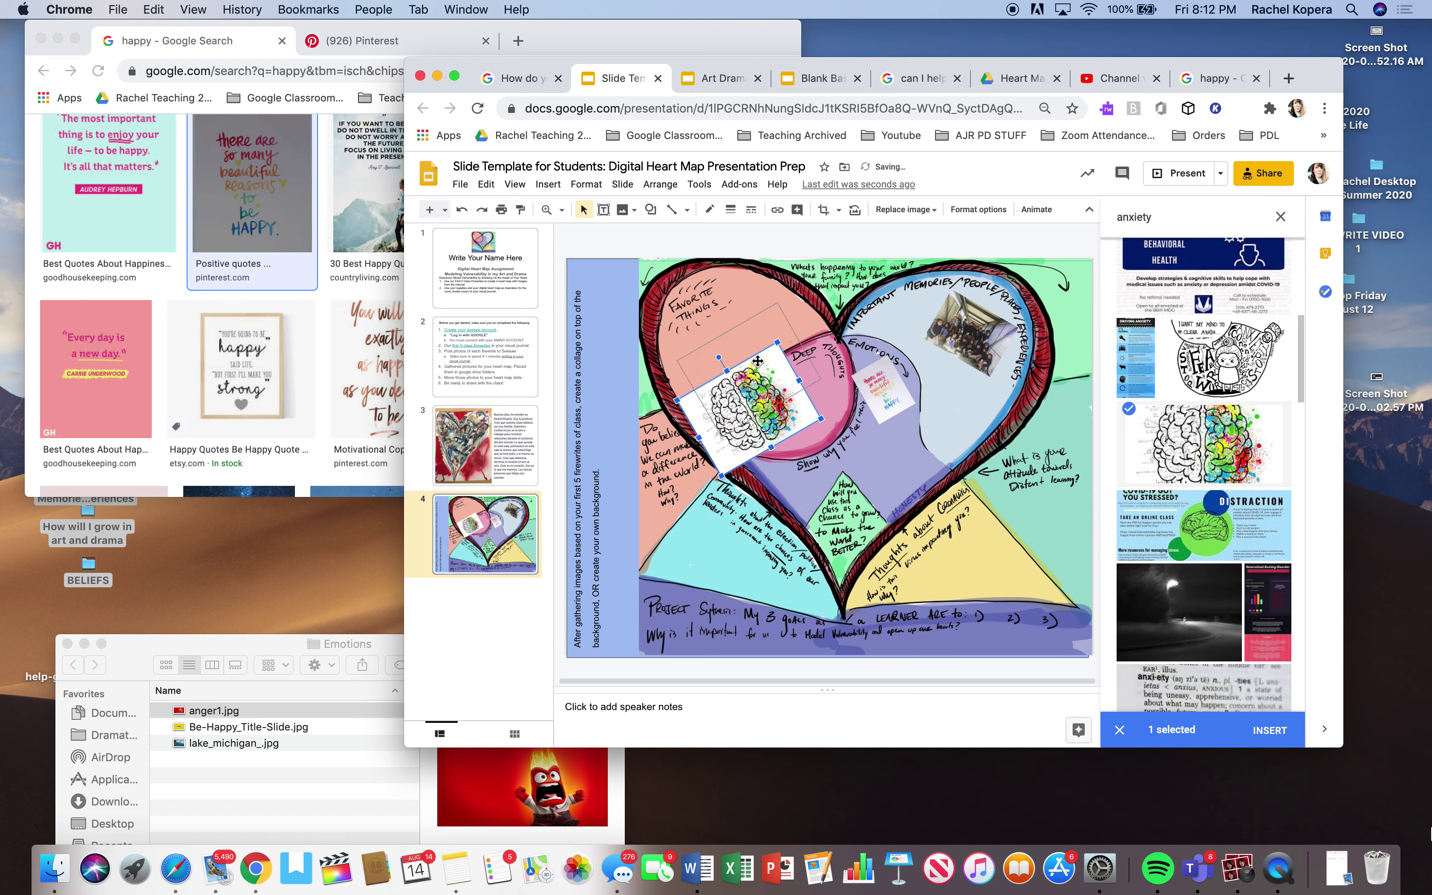
left_click_drag(757, 412, 821, 396)
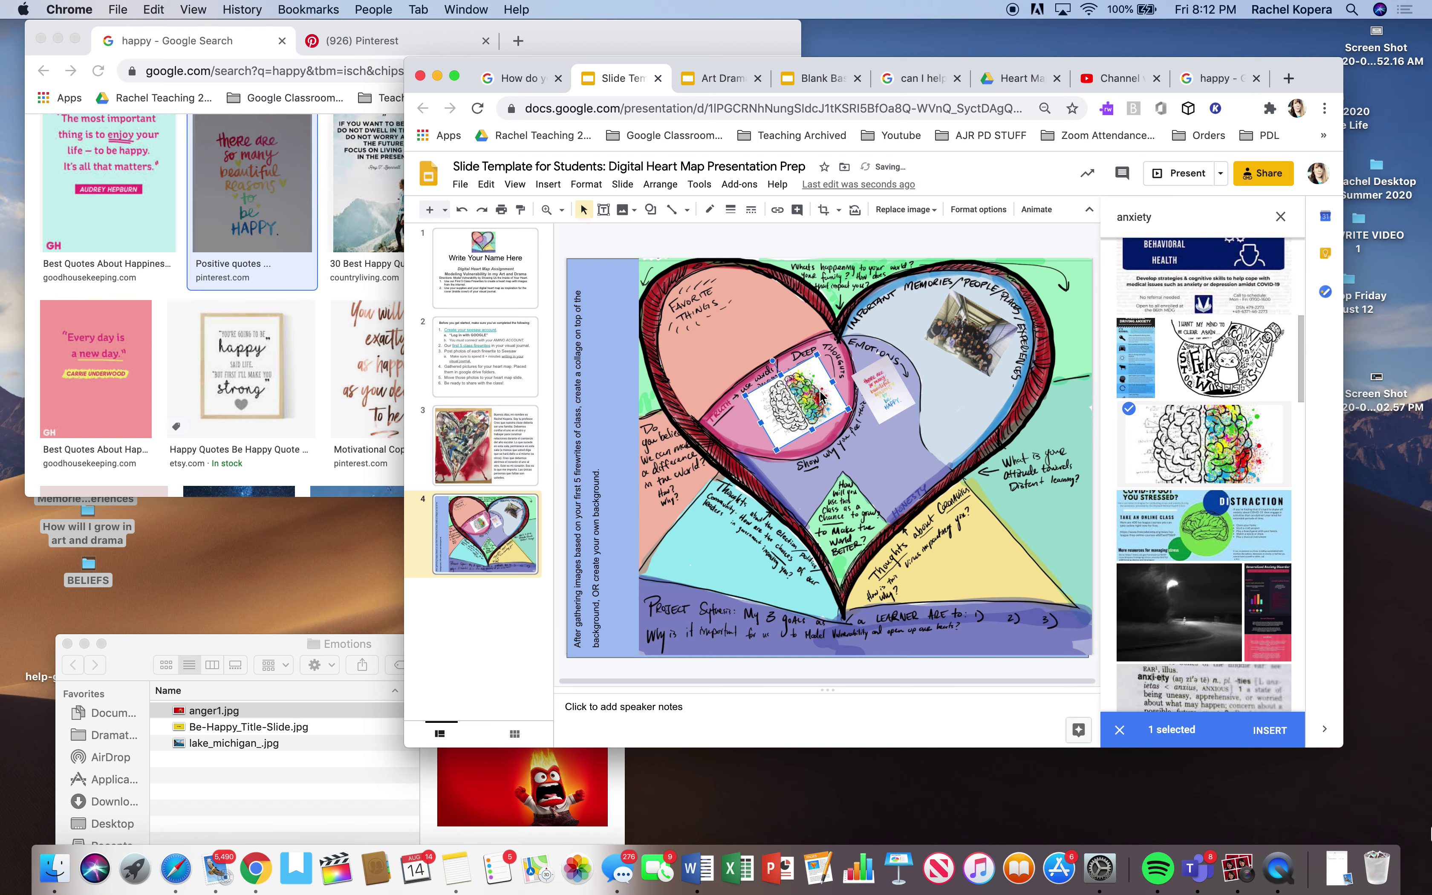
left_click_drag(828, 65, 499, 31)
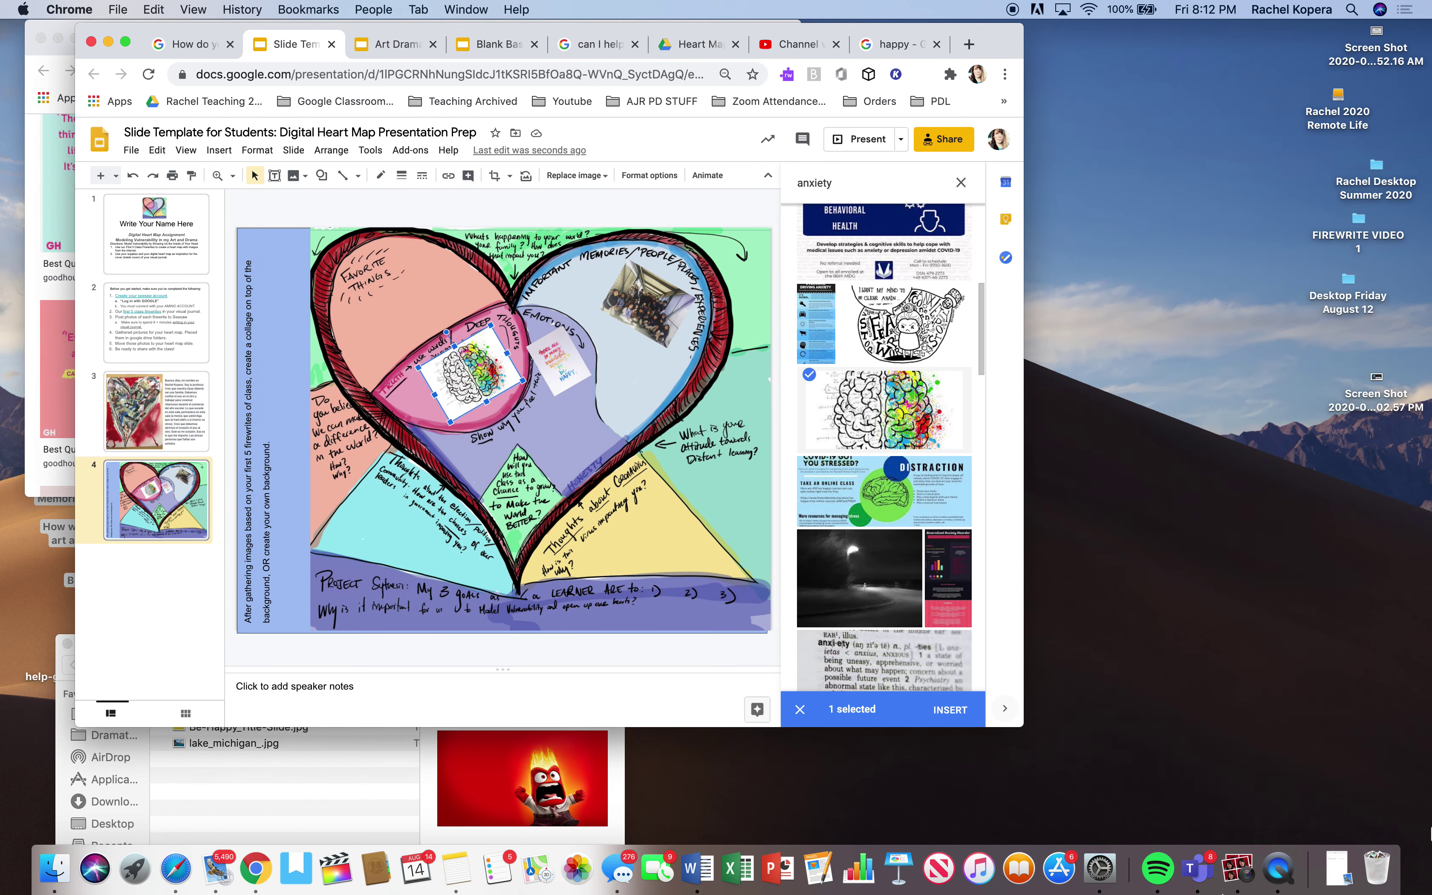
double_click(498, 31)
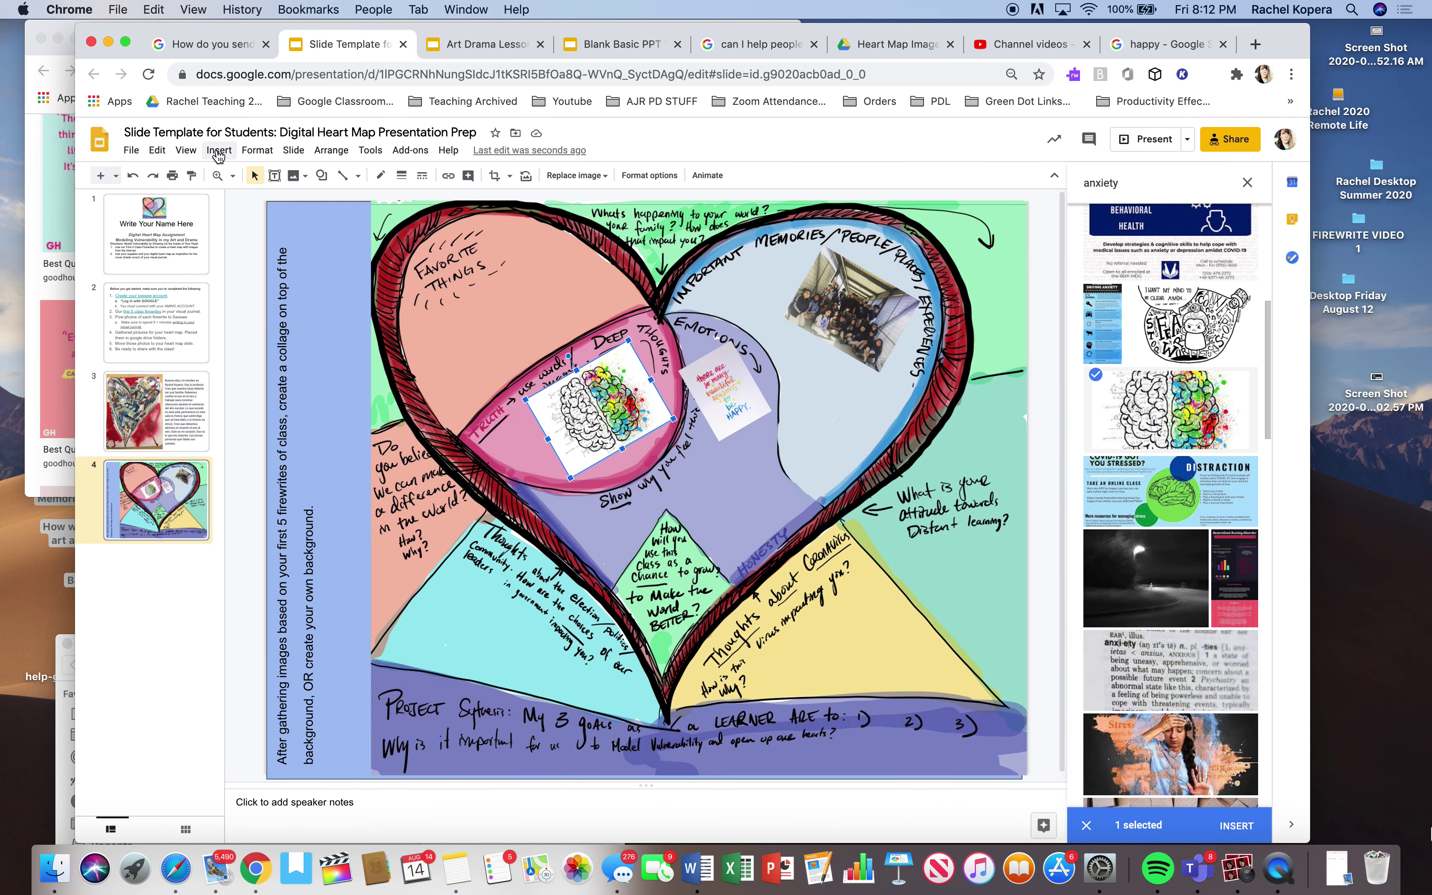
Step: Draw a text box in the heart's centre reading 'I worry about my mom, I hope she is ok.'
left_click(219, 155)
left_click(234, 197)
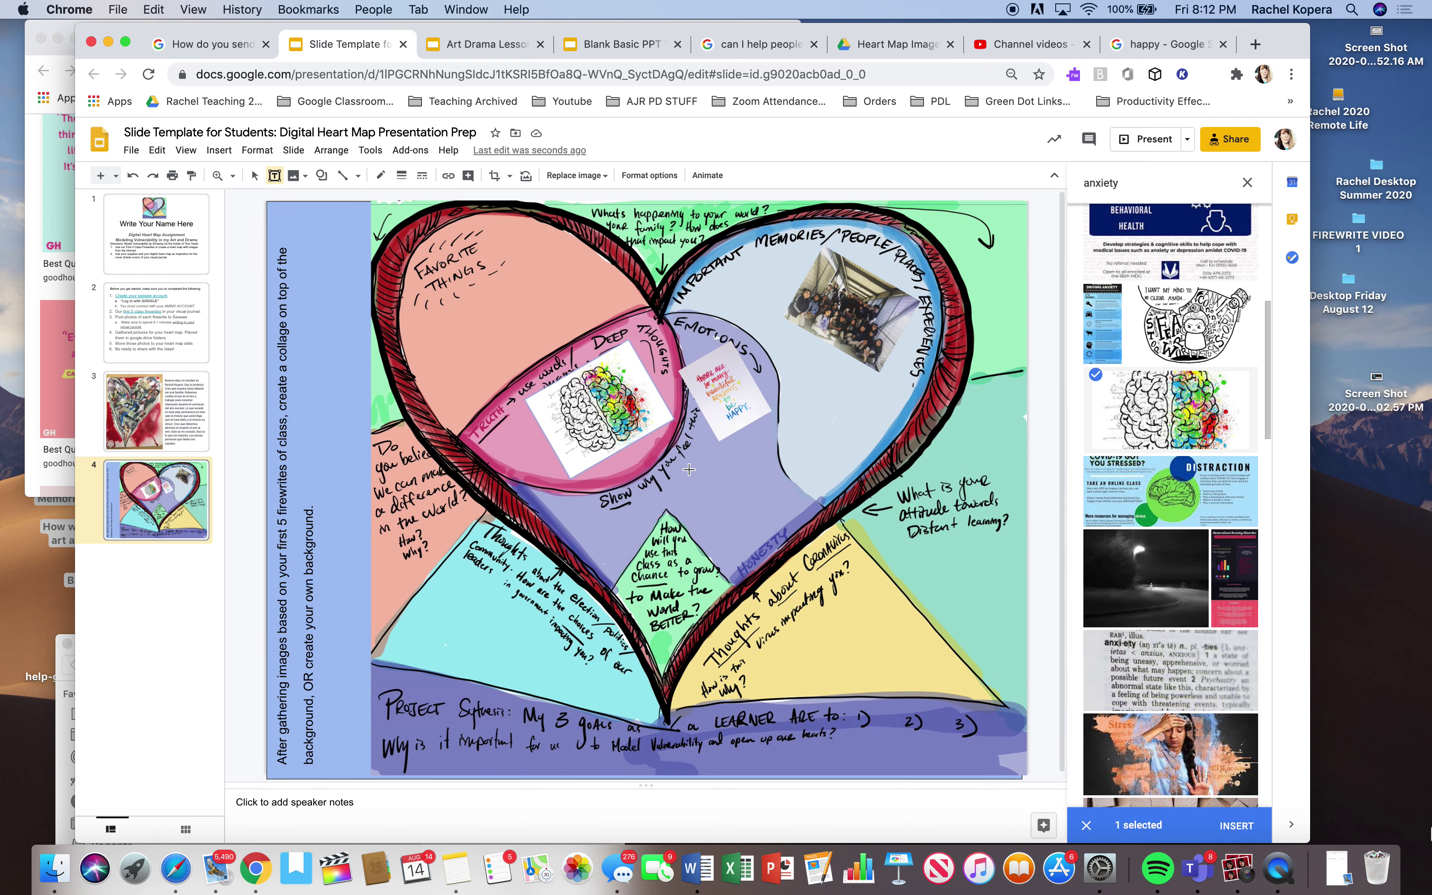
mouse_move(686, 460)
left_mouse_down()
mouse_move(833, 532)
mouse_move(834, 551)
left_mouse_up()
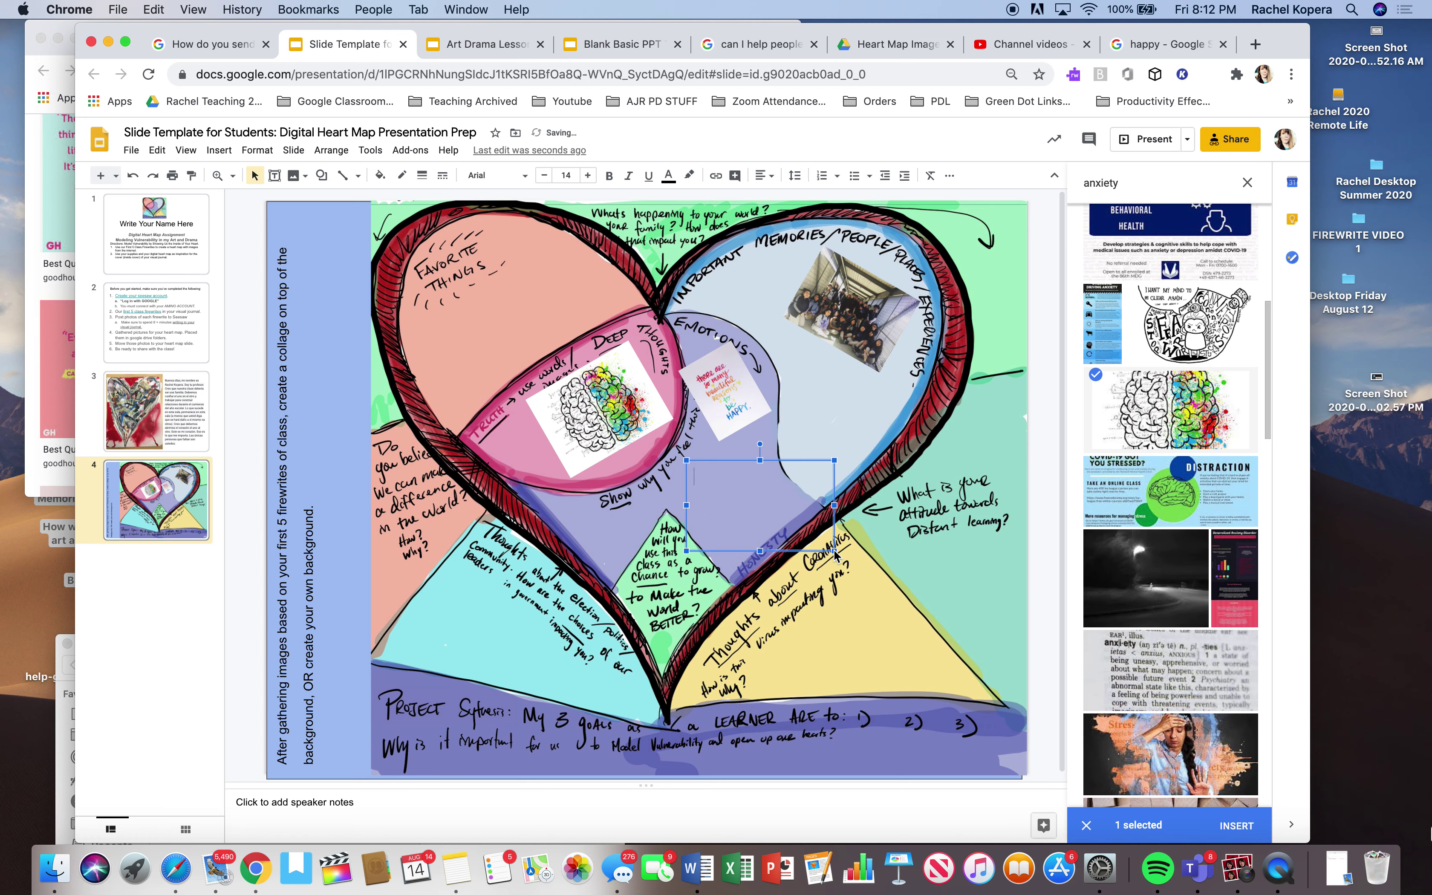
type("I worry about my mom, I")
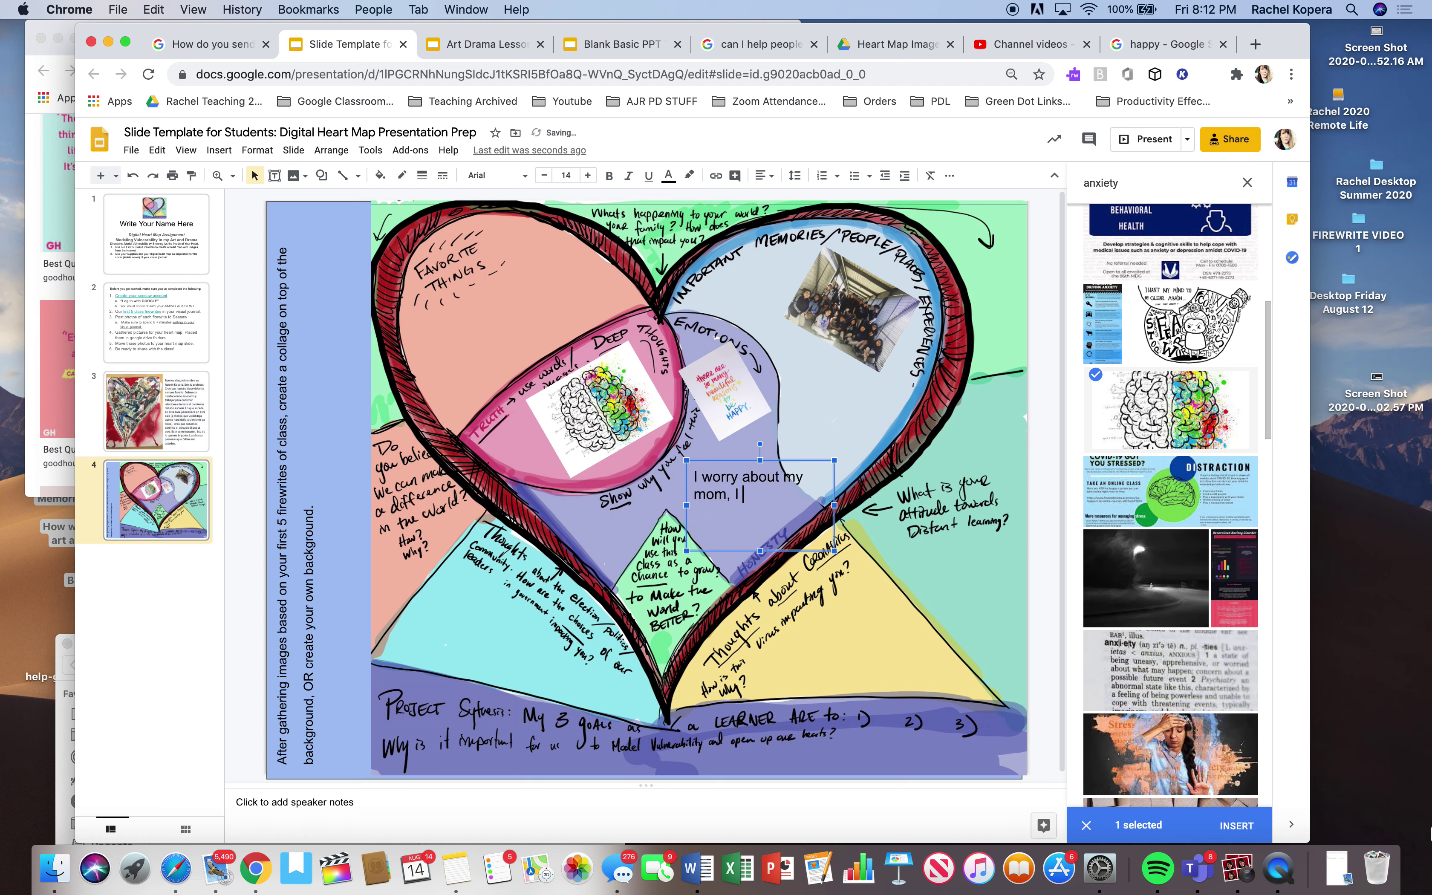
type(" hope she is ok.")
Step: Shrink the worry text to font size 10 and move it into the pink section
left_click_drag(736, 468, 475, 437)
triple_click(519, 452)
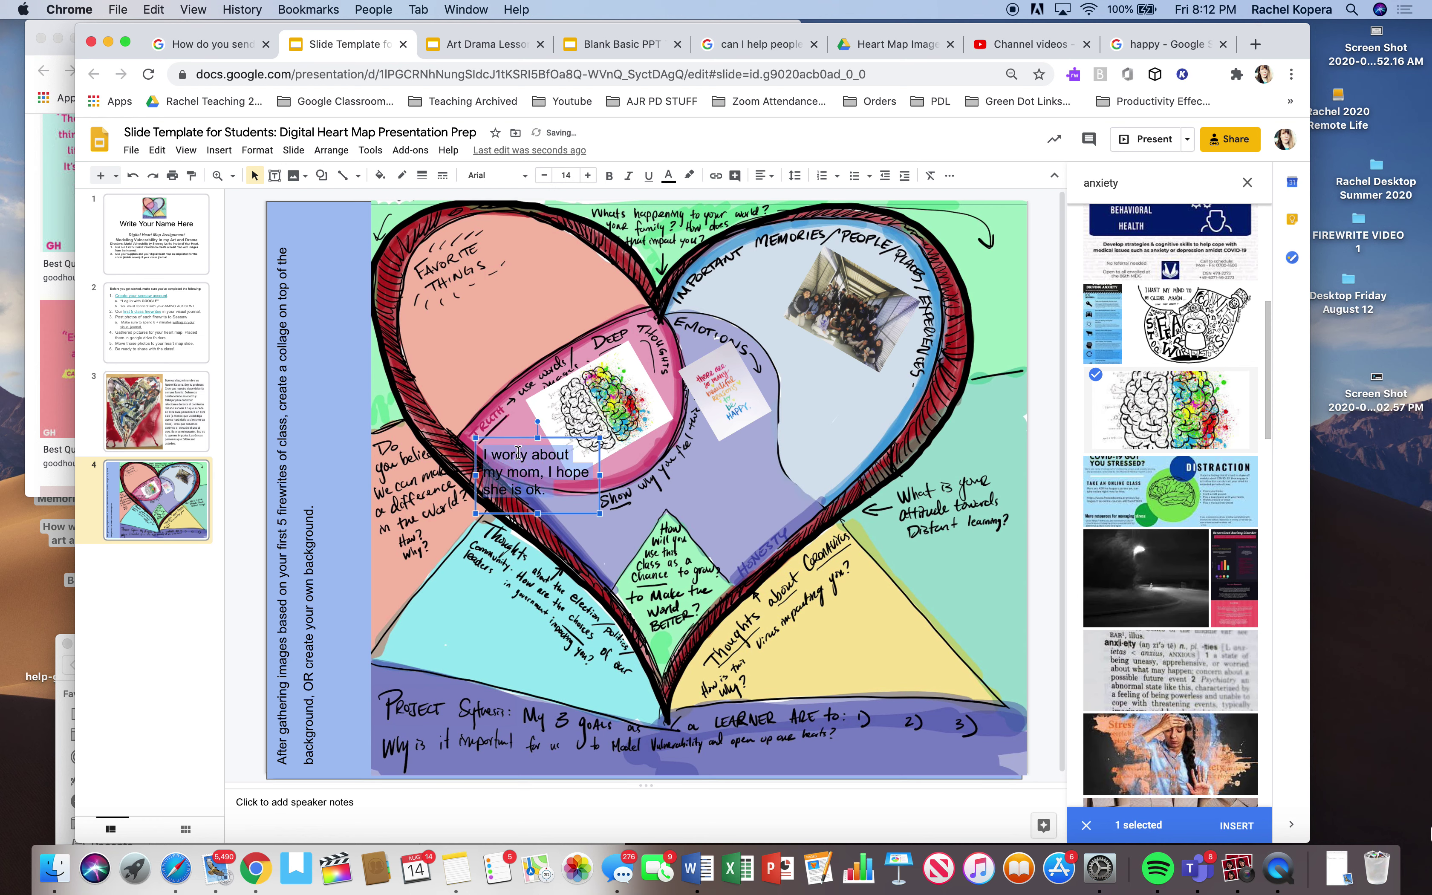
left_click(547, 177)
left_click(547, 176)
left_click(547, 176)
left_click(546, 177)
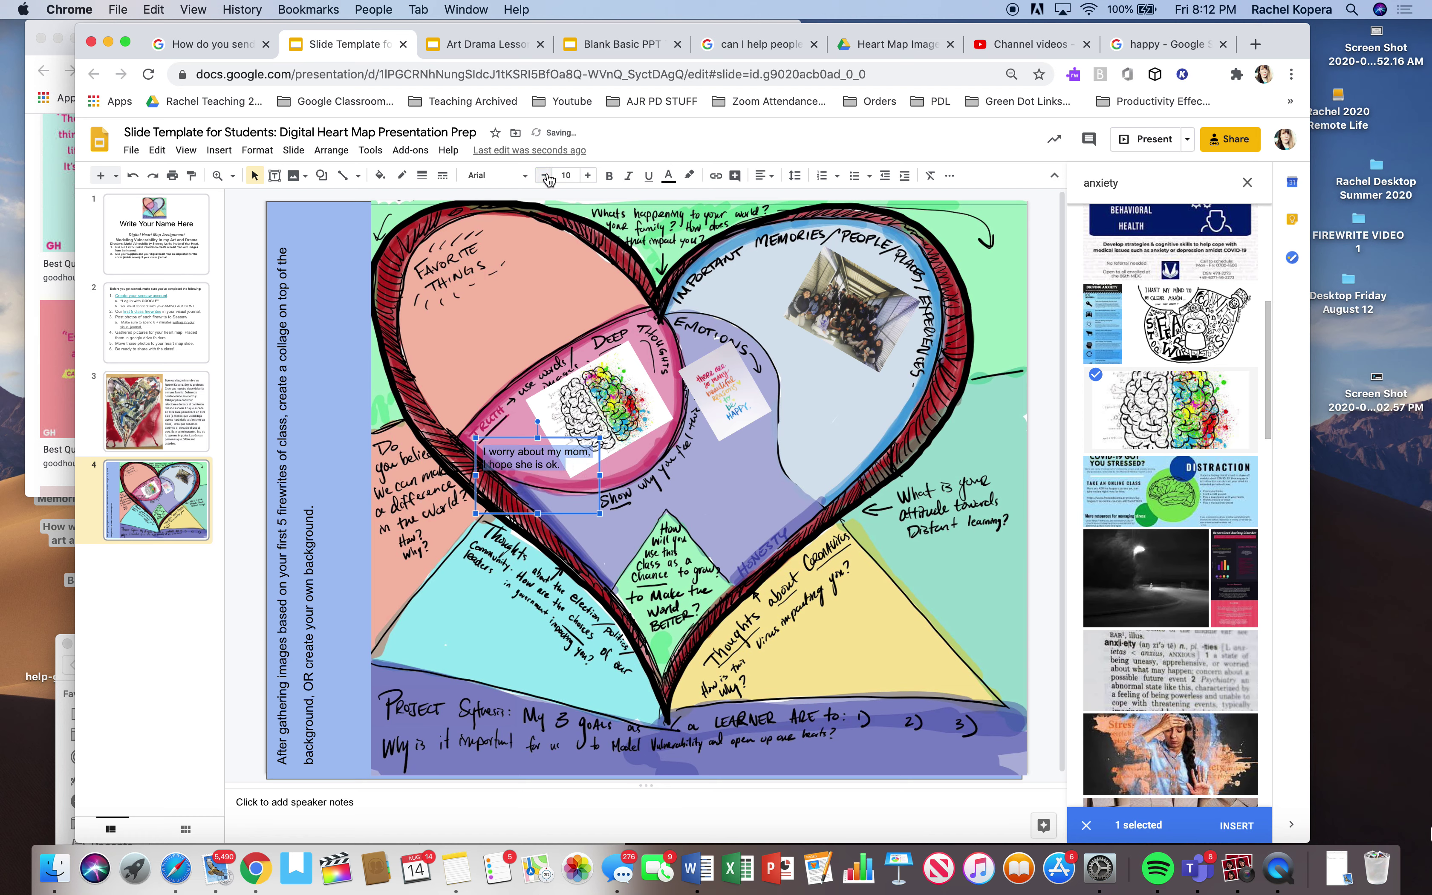
mouse_move(507, 441)
left_mouse_down()
mouse_move(512, 421)
mouse_move(516, 433)
left_mouse_up()
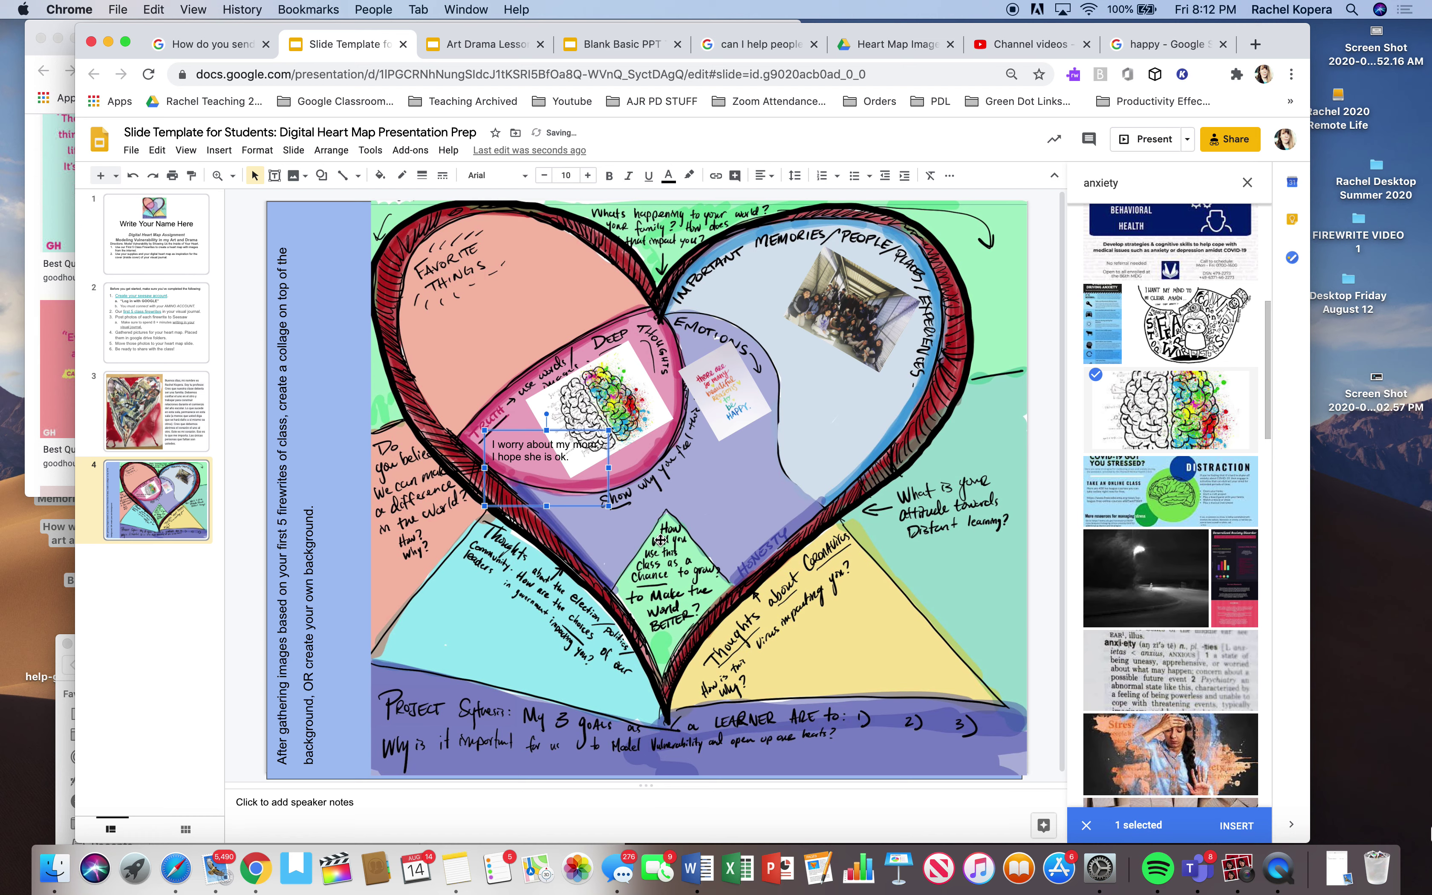